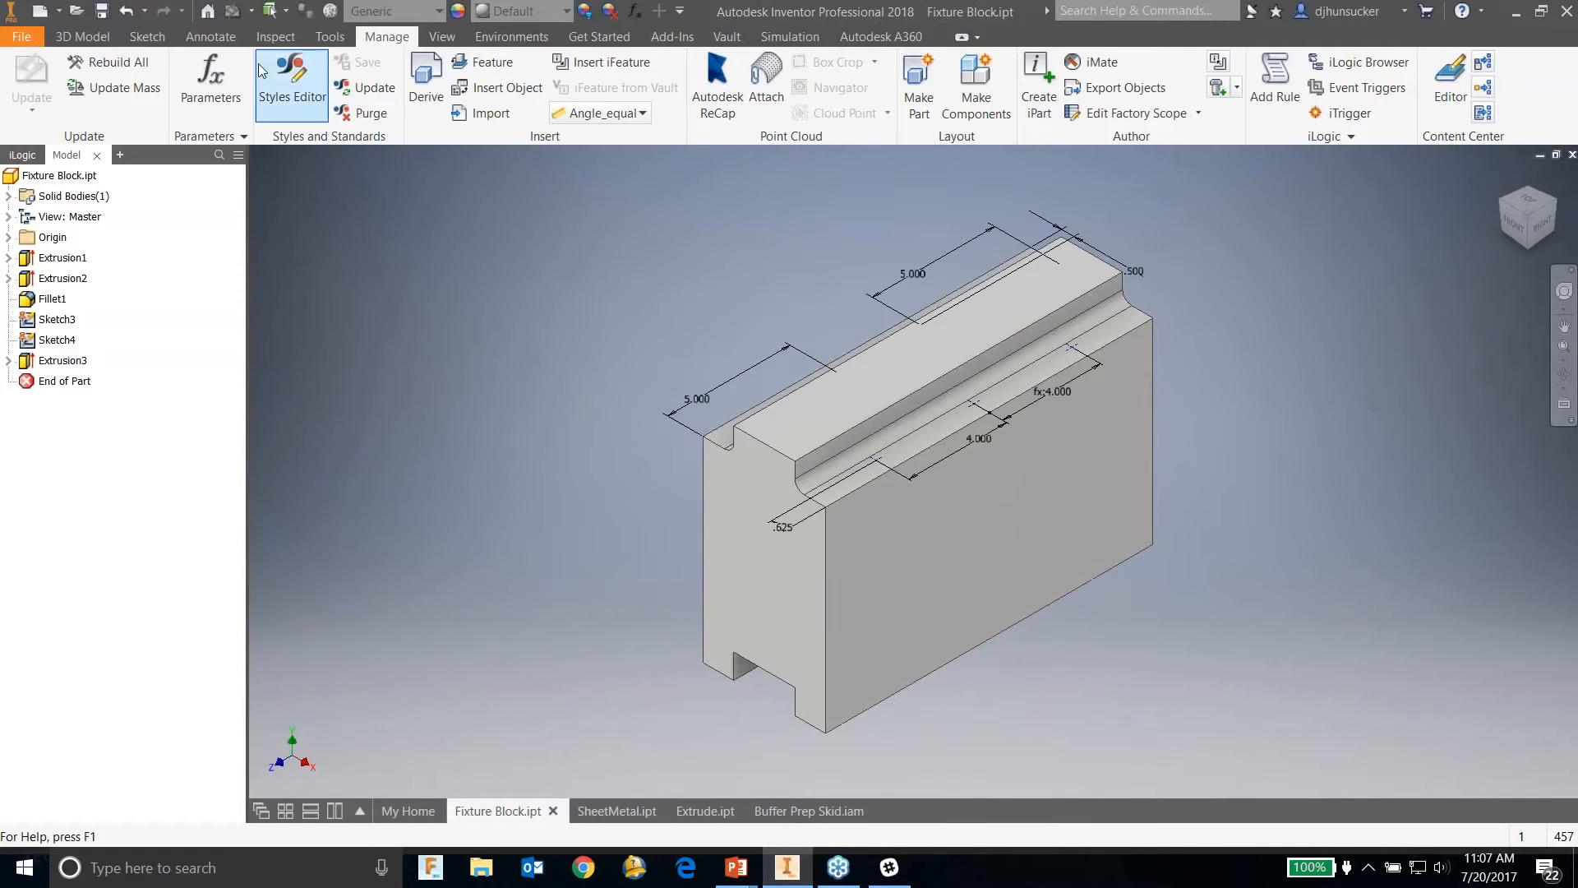
# Step: Start a hole feature centred on the three sketch points along the narrow ledge beside the block's raised ridge
pyautogui.click(95, 36)
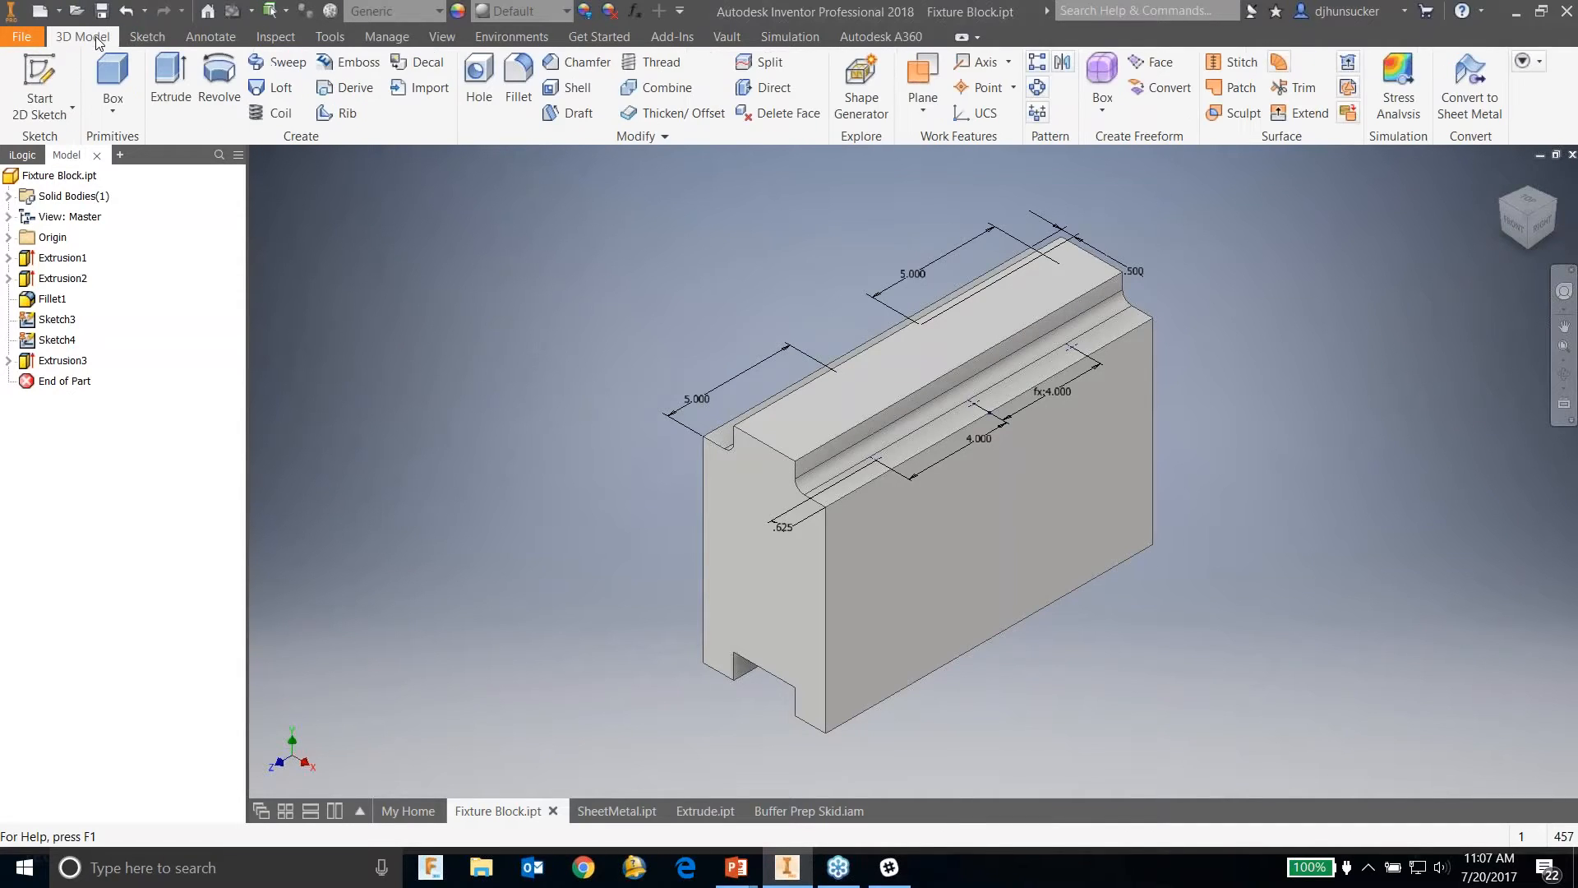
pyautogui.click(480, 86)
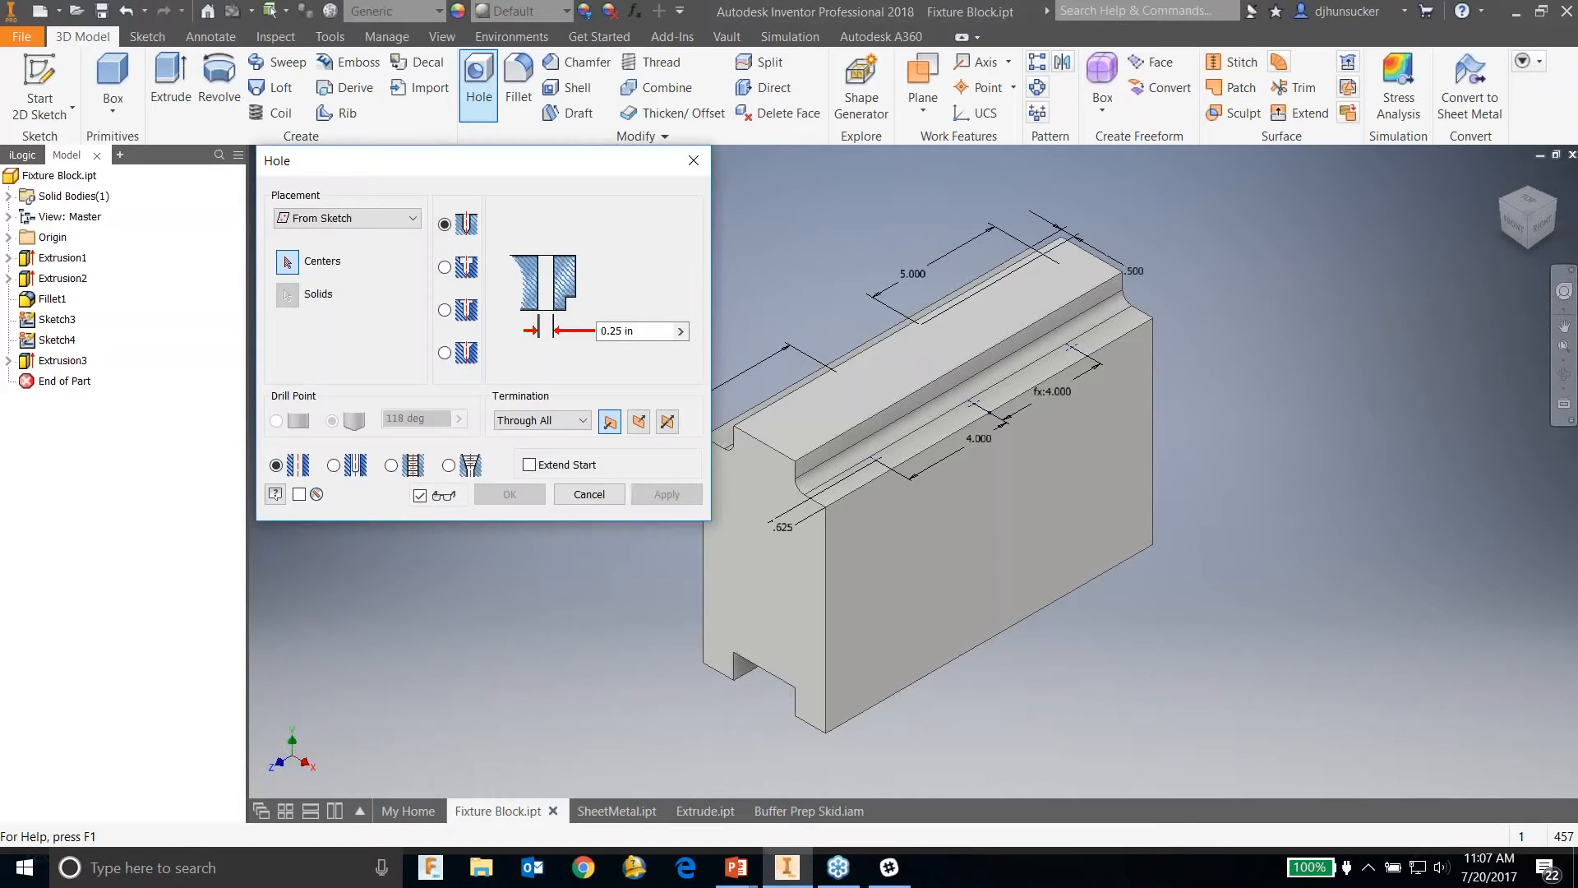
pyautogui.click(876, 459)
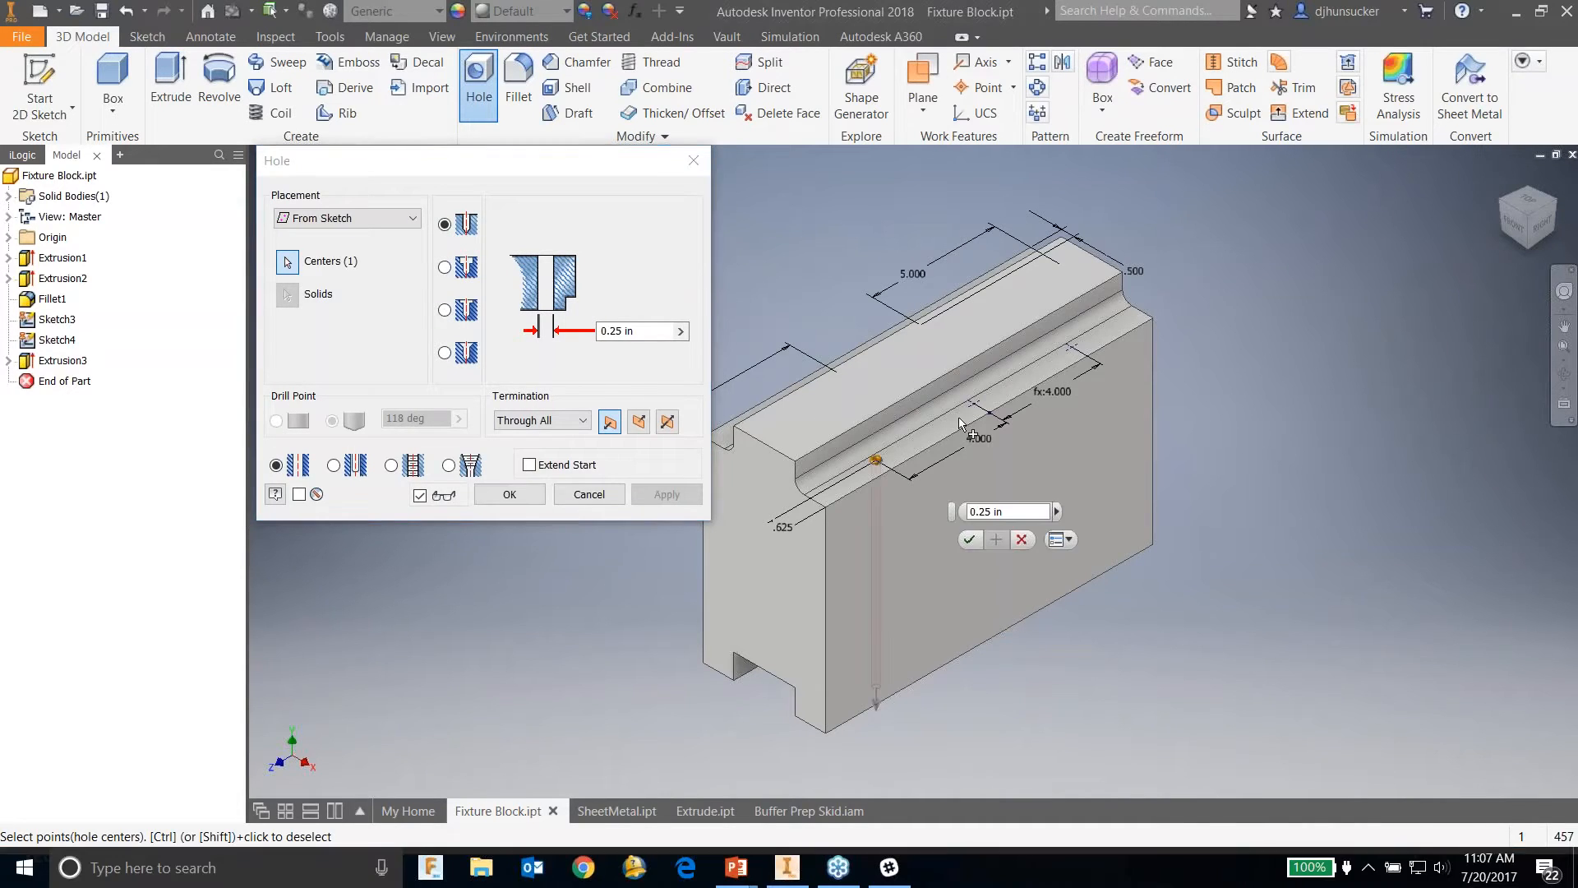
pyautogui.click(977, 405)
pyautogui.click(1072, 345)
pyautogui.scroll(5, 896, 444)
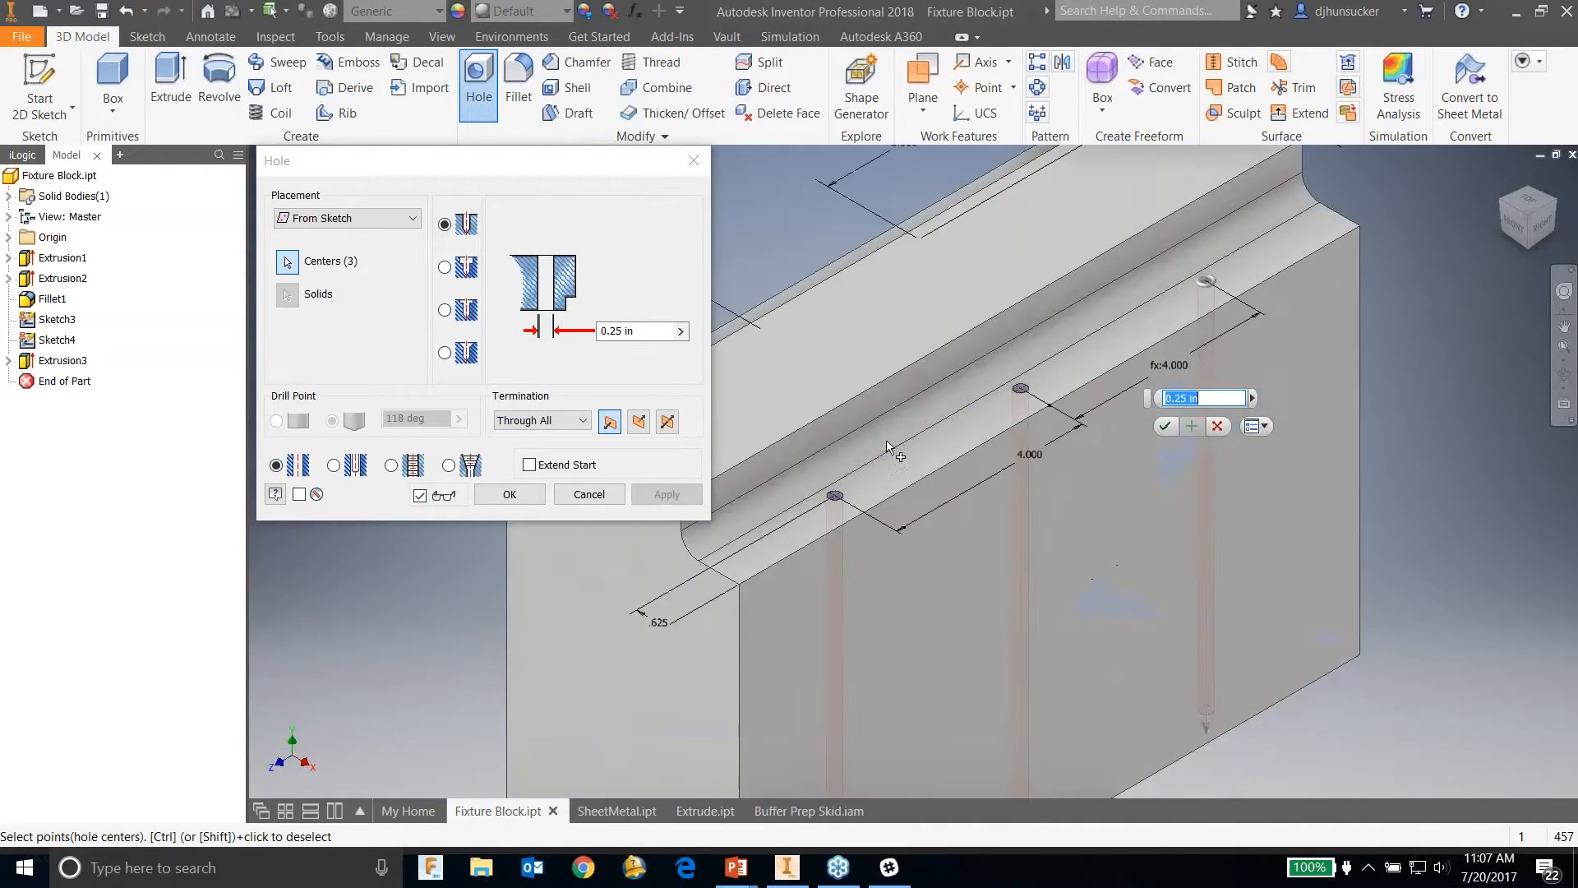
pyautogui.moveTo(894, 484); pyautogui.dragTo(997, 403, button='middle')
# Step: Make the three holes tapped with ANSI Unified Screw Threads, size 0.75, running through all, and create them
pyautogui.click(393, 471)
pyautogui.click(392, 467)
pyautogui.click(319, 610)
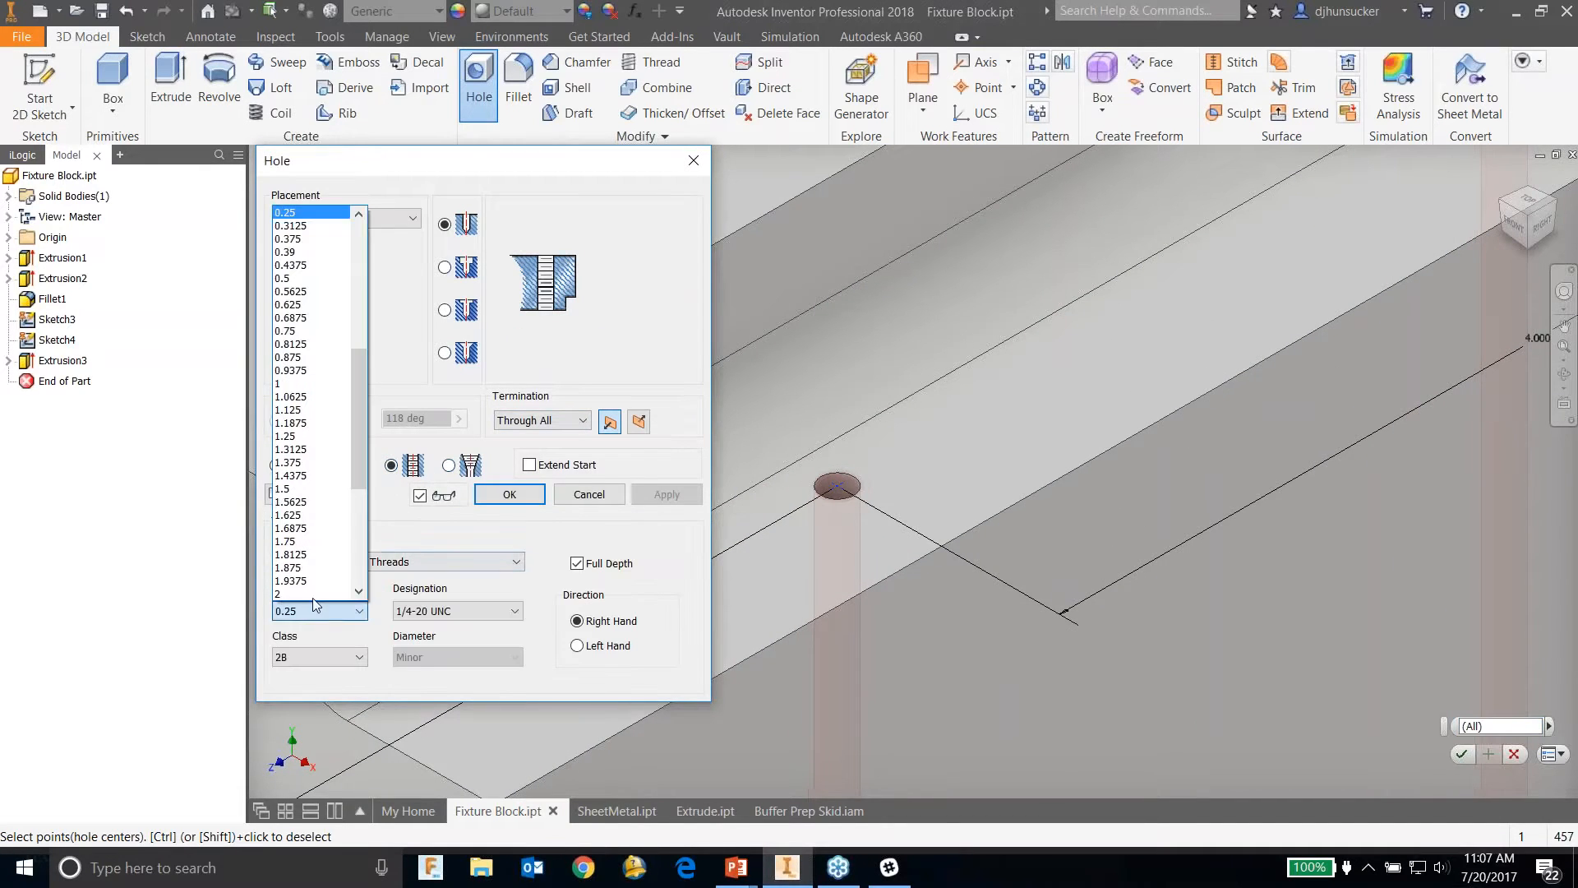
pyautogui.click(304, 331)
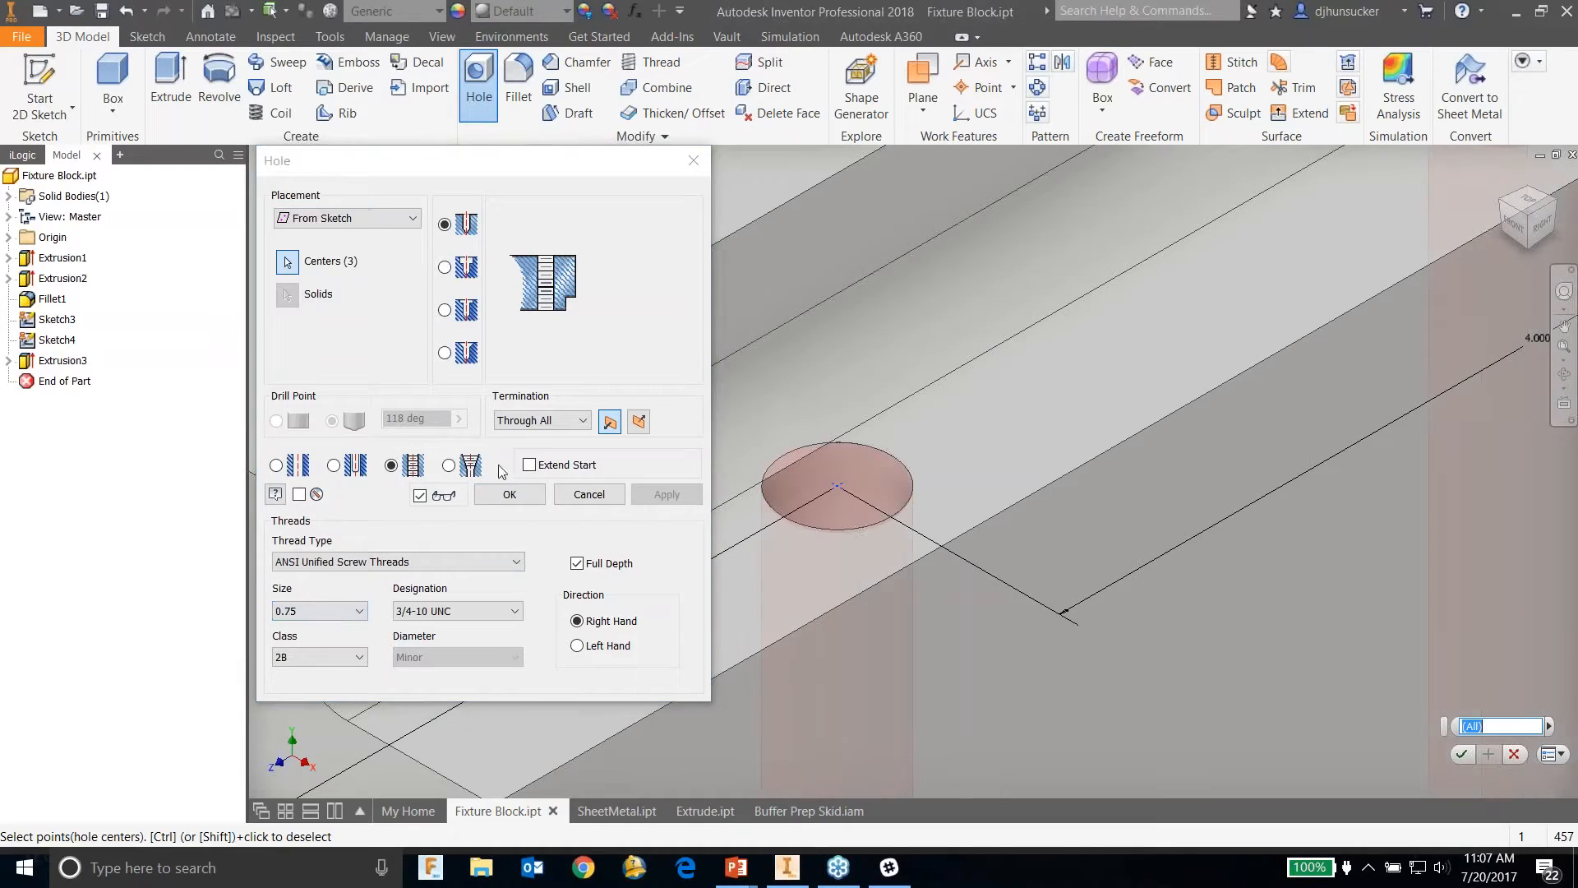
pyautogui.moveTo(840, 498); pyautogui.dragTo(895, 447, button='middle')
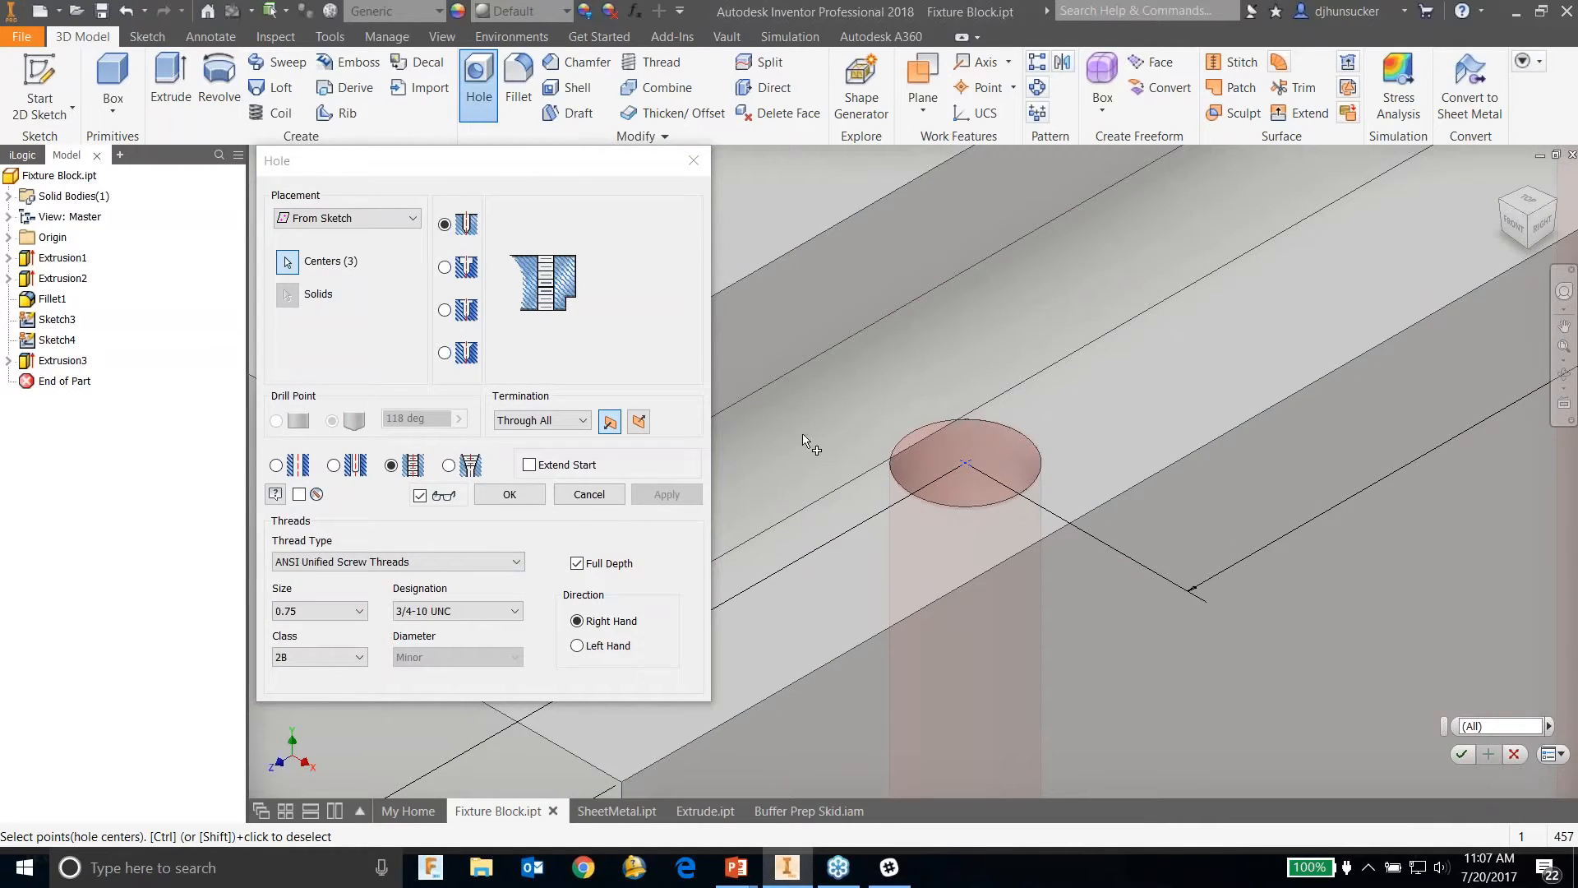
pyautogui.click(510, 494)
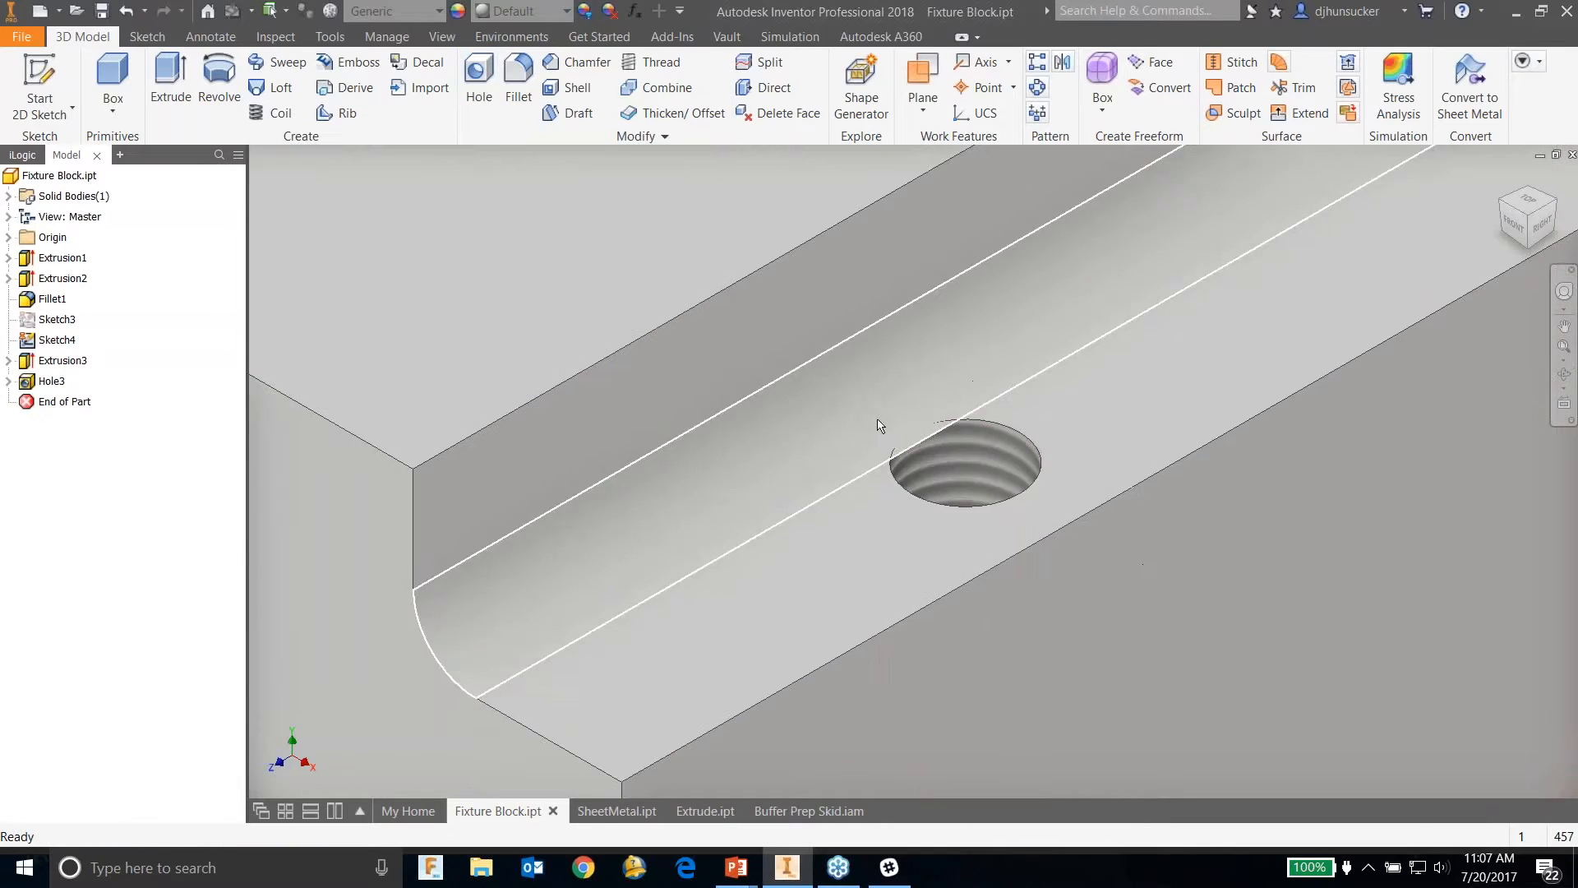
# Step: Edit the three tapped holes to enable Extend Start, clearing the fillet material overlapping their openings
pyautogui.scroll(3, 943, 429)
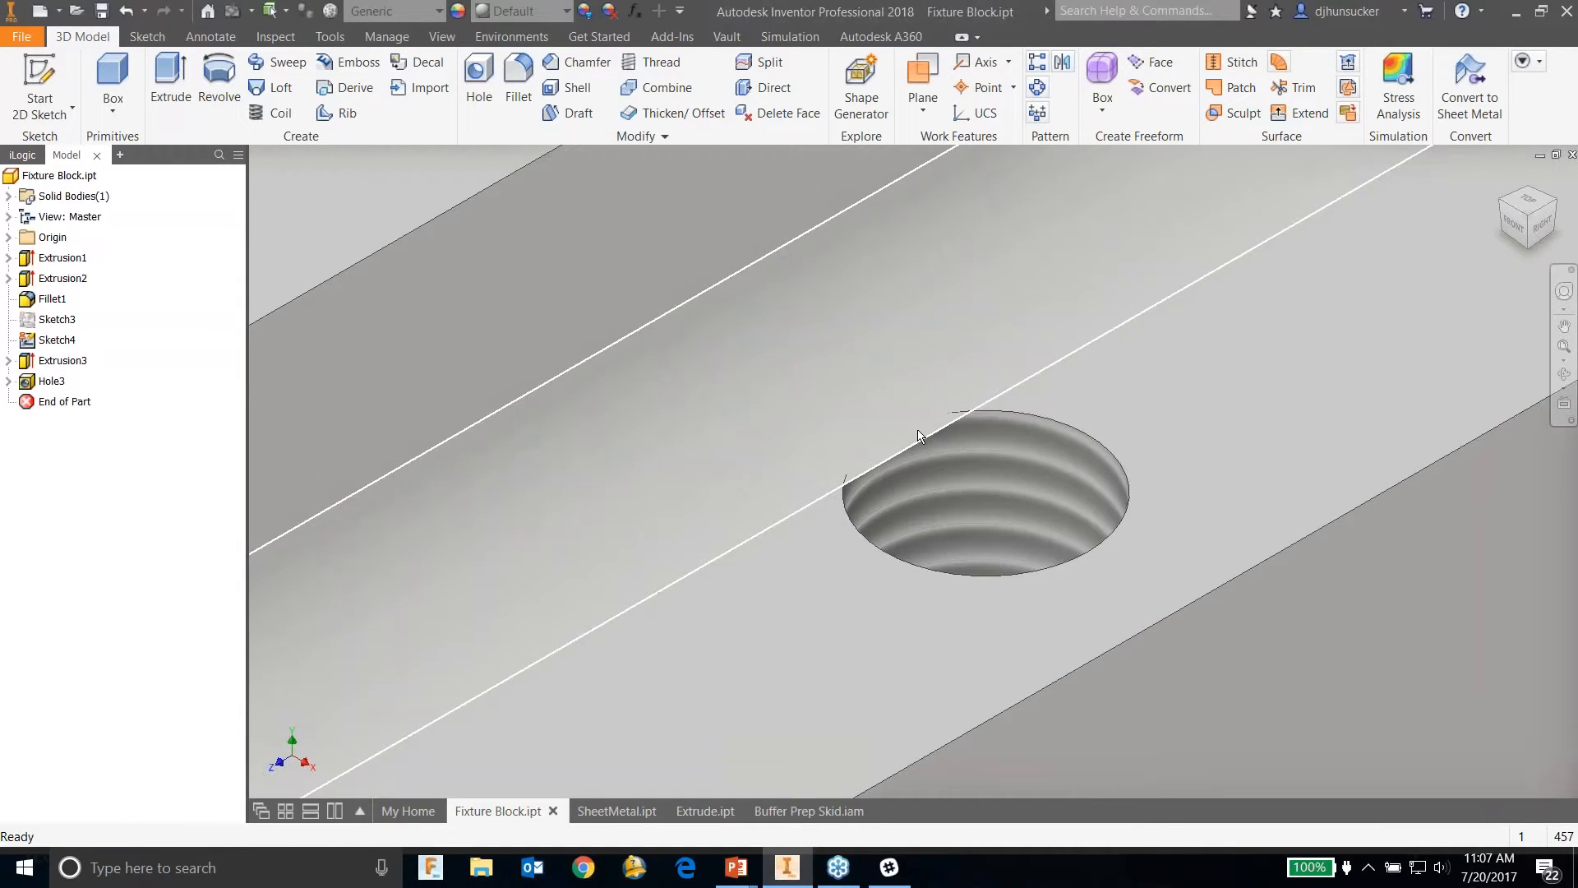
pyautogui.moveTo(919, 436)
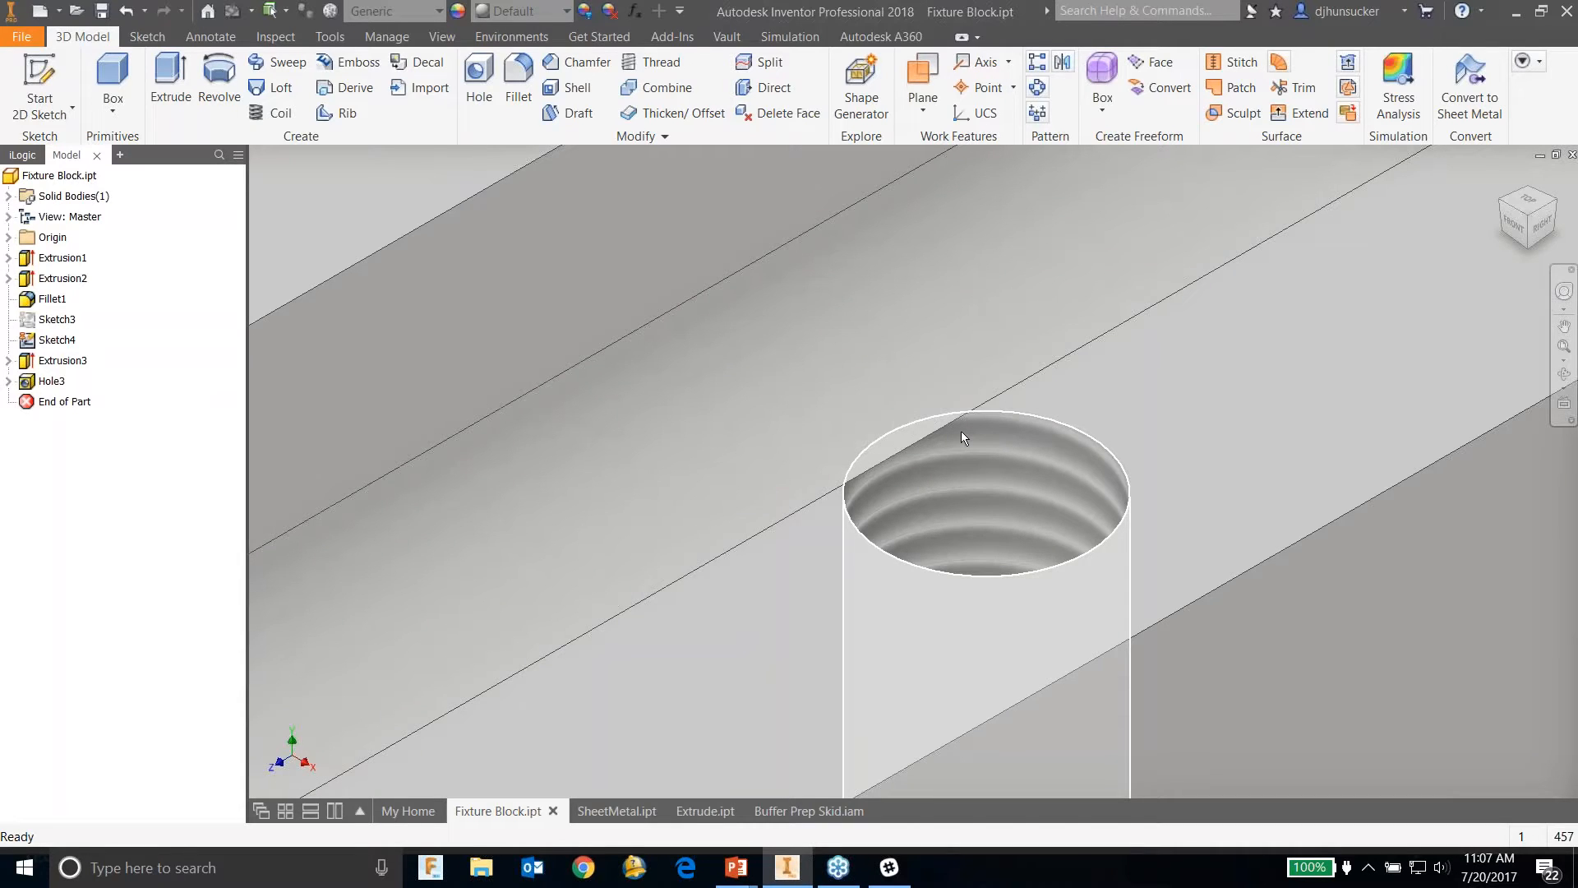
pyautogui.click(33, 383)
pyautogui.doubleClick(33, 382)
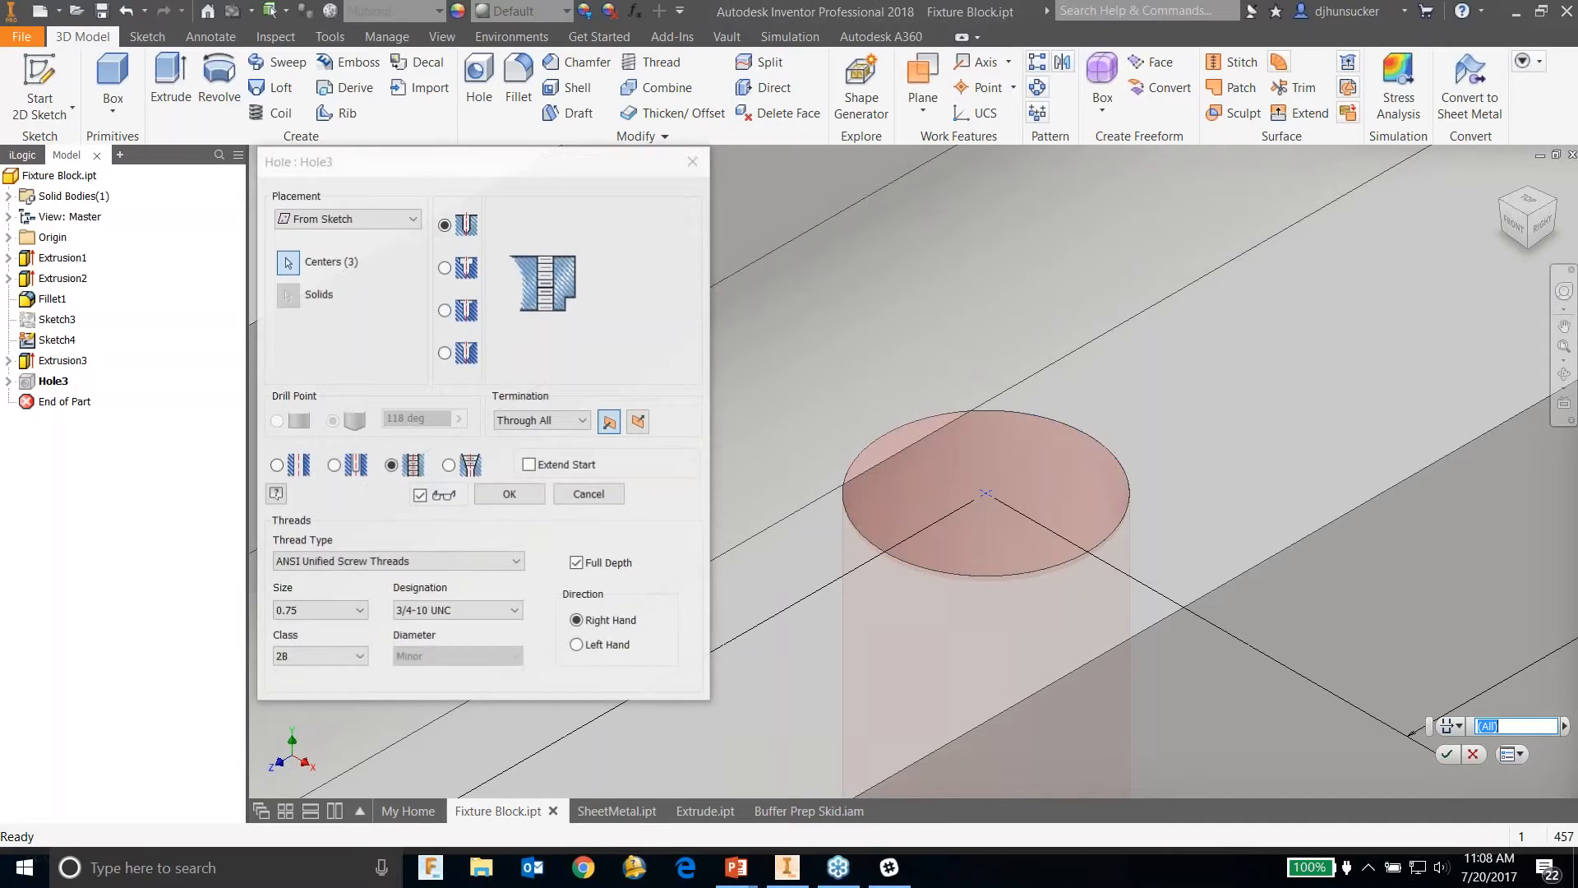
pyautogui.click(530, 465)
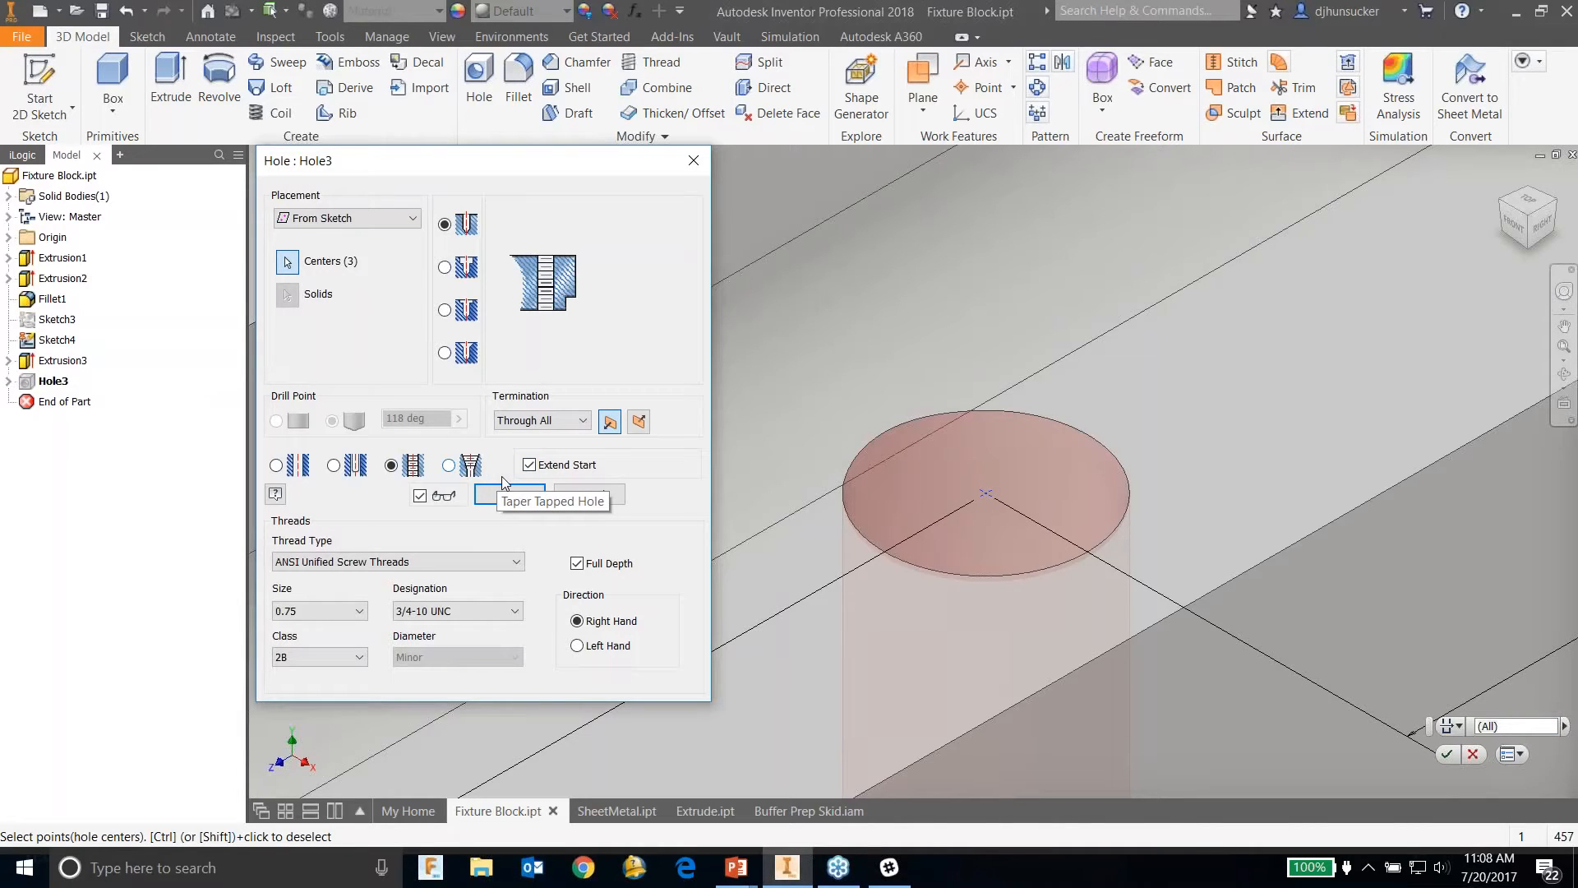
pyautogui.click(508, 494)
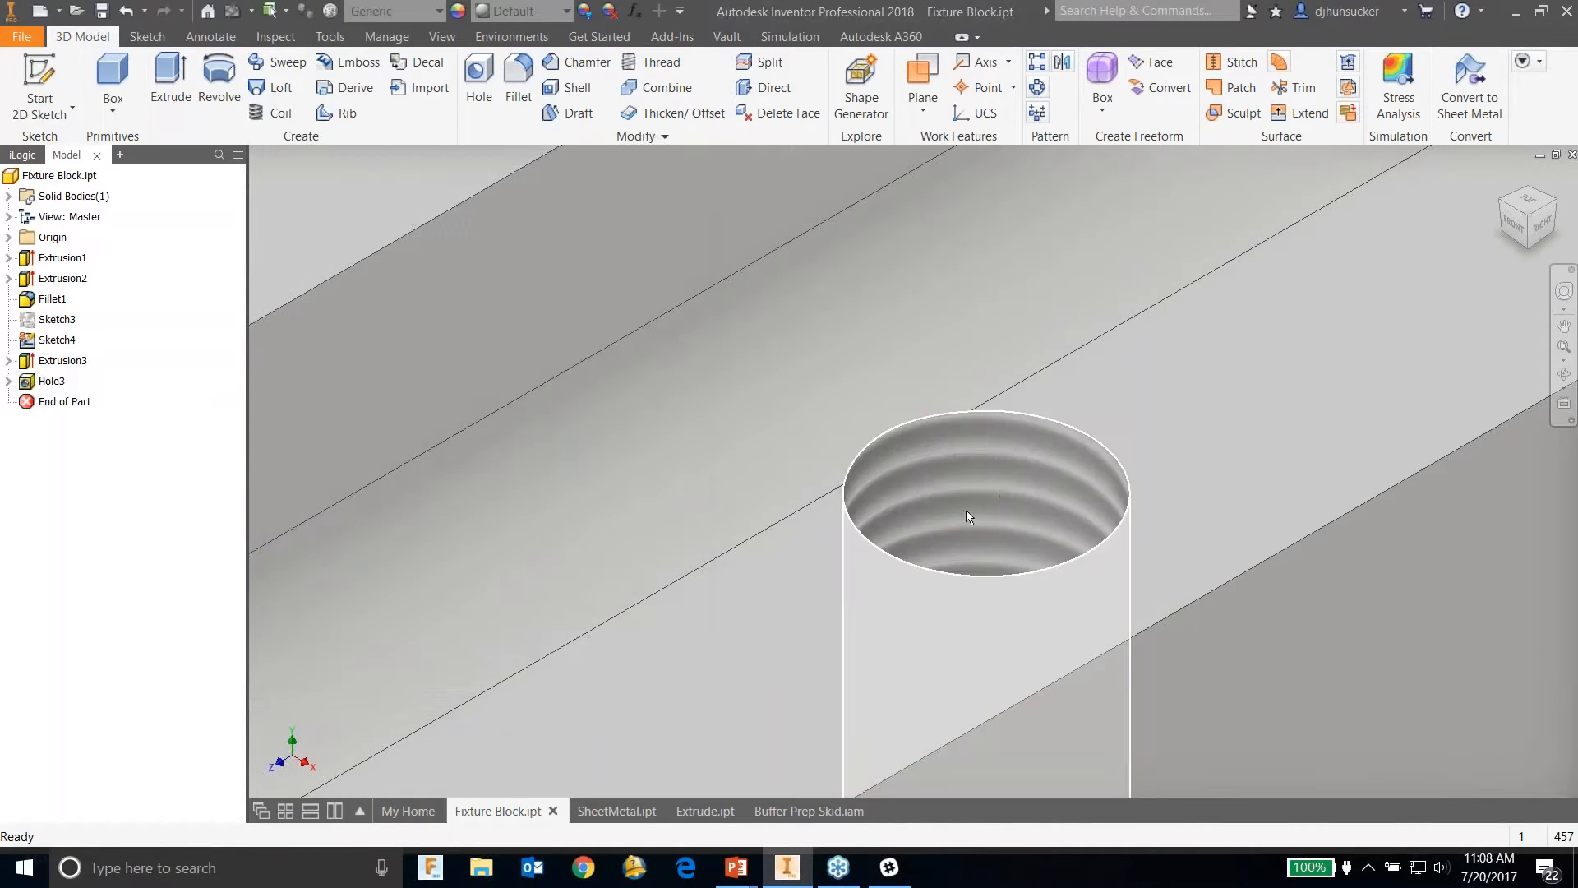
# Step: Start a tapped spotface hole feature on the two sketch points along the opposite ledge
pyautogui.scroll(-5, 994, 492)
pyautogui.moveTo(1040, 524); pyautogui.dragTo(647, 772, button='middle')
pyautogui.moveTo(1127, 457); pyautogui.dragTo(1006, 552, button='middle')
pyautogui.scroll(-3, 1004, 547)
pyautogui.click(478, 82)
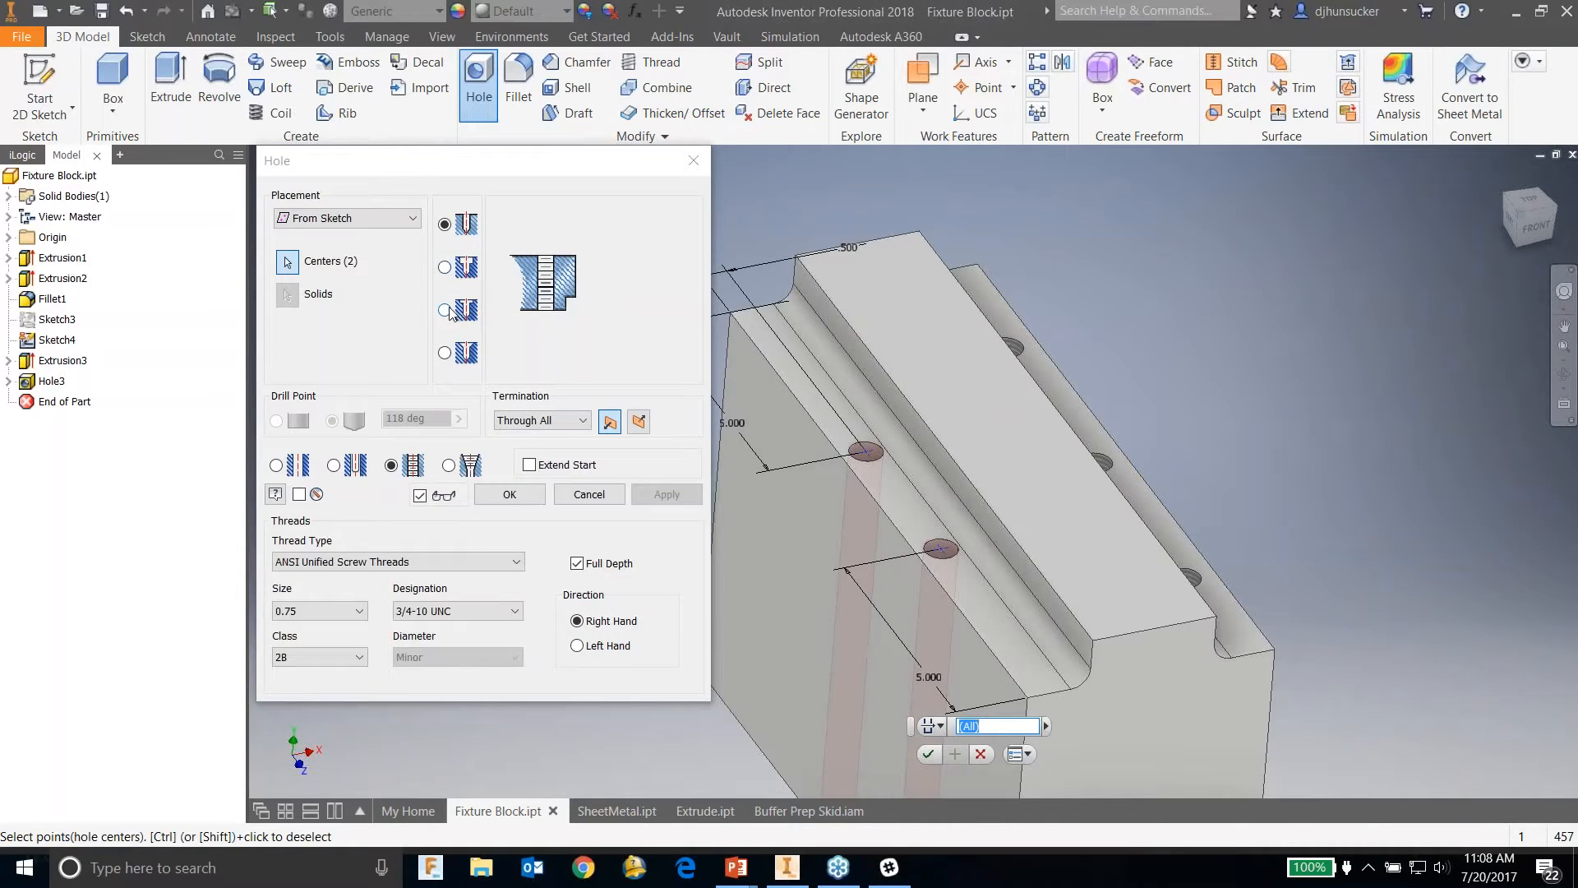
pyautogui.click(446, 310)
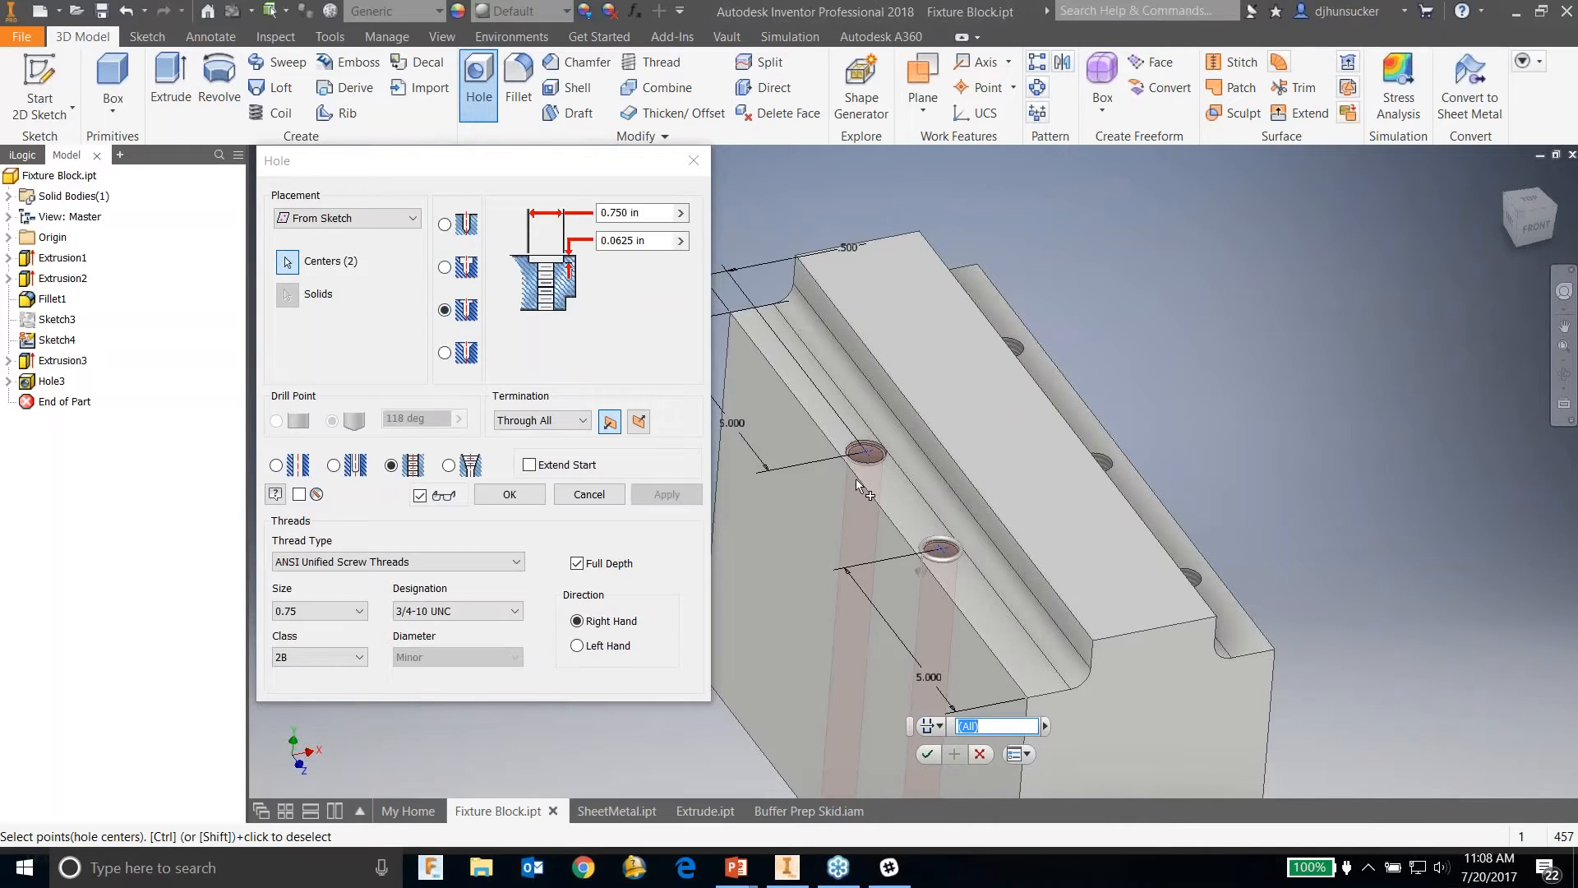
# Step: Set the two holes' thread size to 0.5, with a spotface diameter of 1 in and a spotface depth of 0
pyautogui.scroll(2, 855, 493)
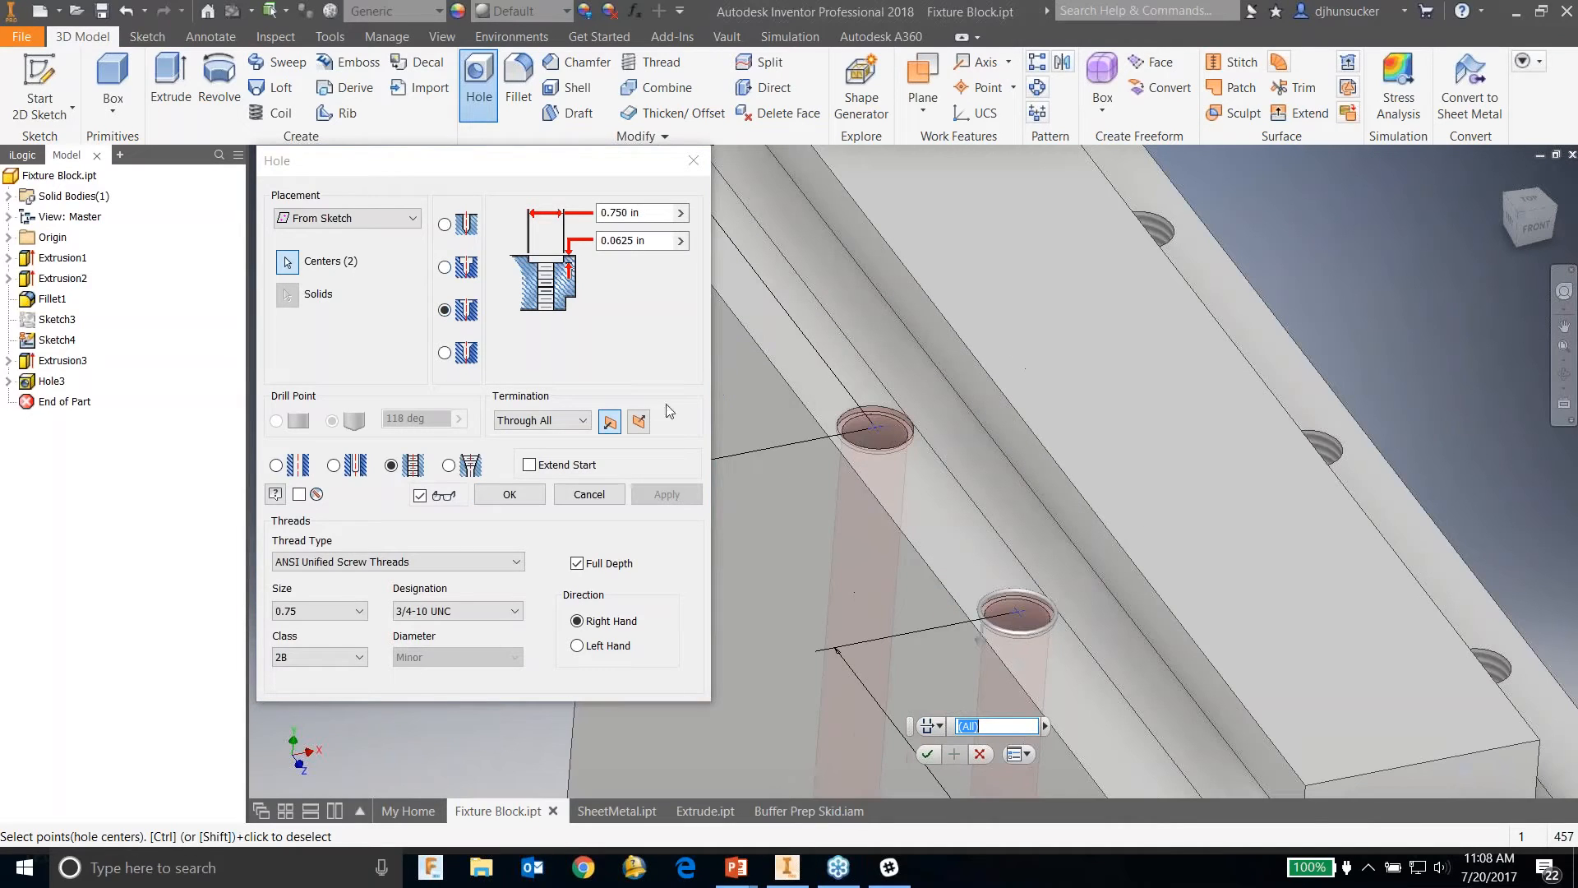
pyautogui.click(322, 612)
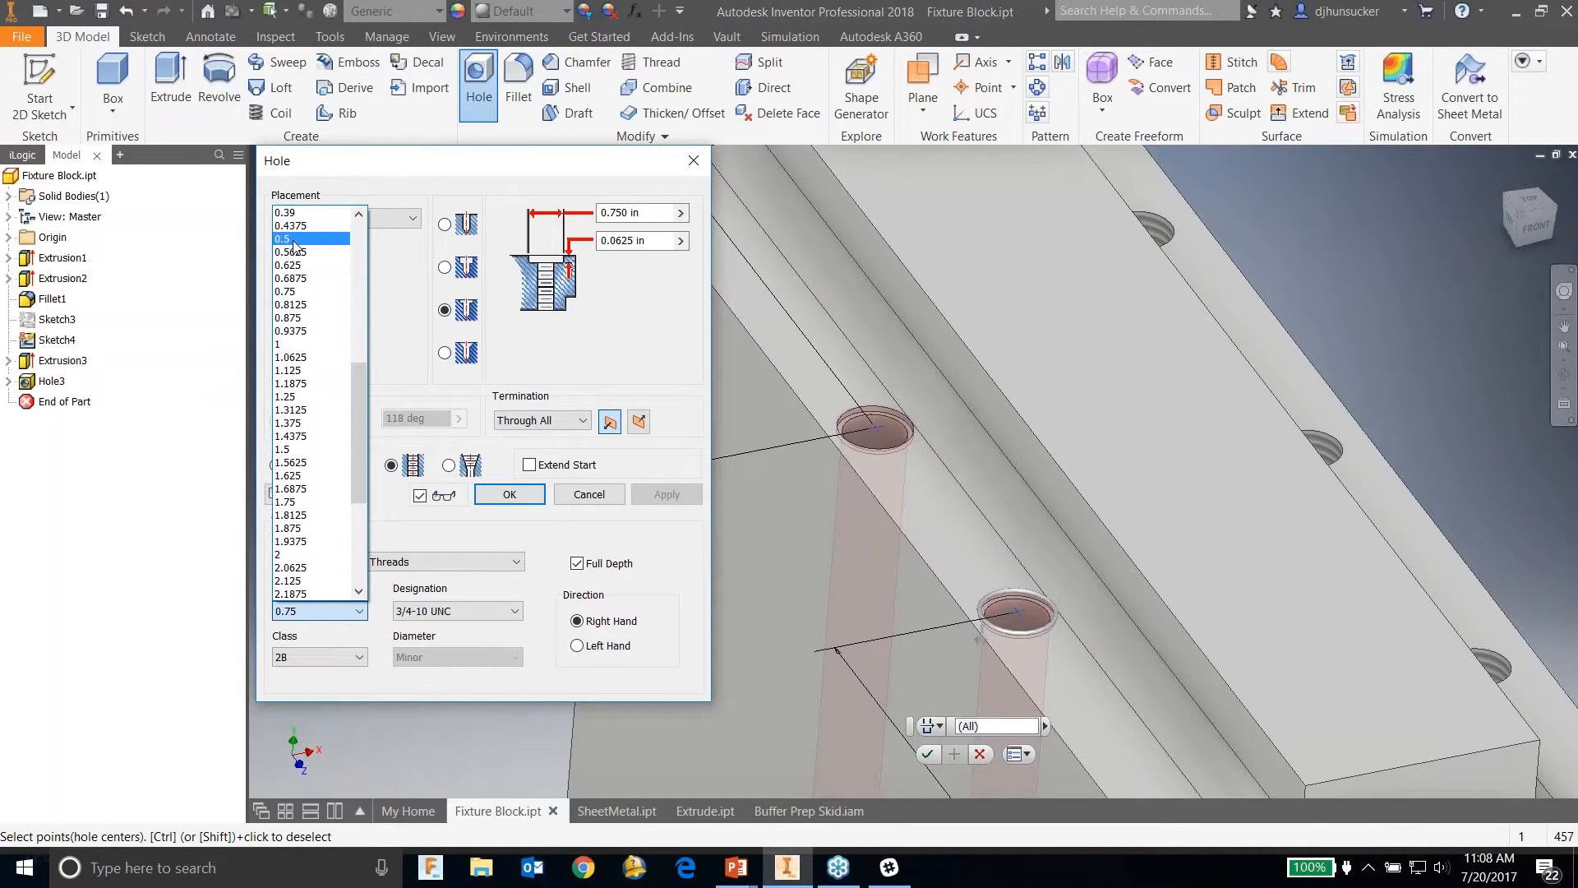
pyautogui.click(295, 240)
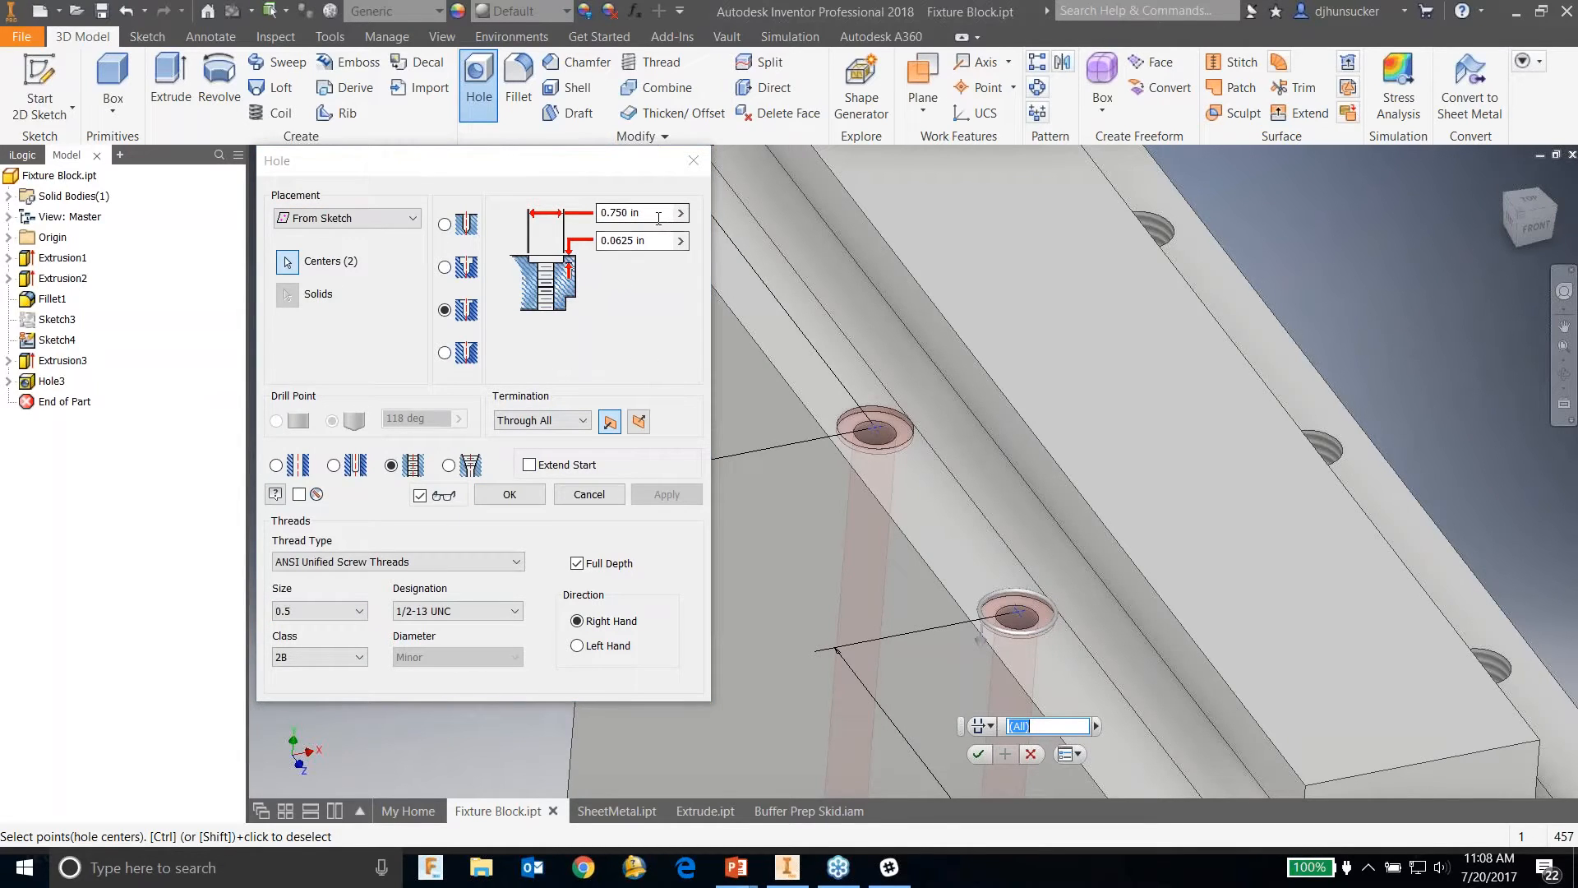
pyautogui.moveTo(657, 216); pyautogui.dragTo(600, 235)
pyautogui.write('1')
pyautogui.press('Tab')
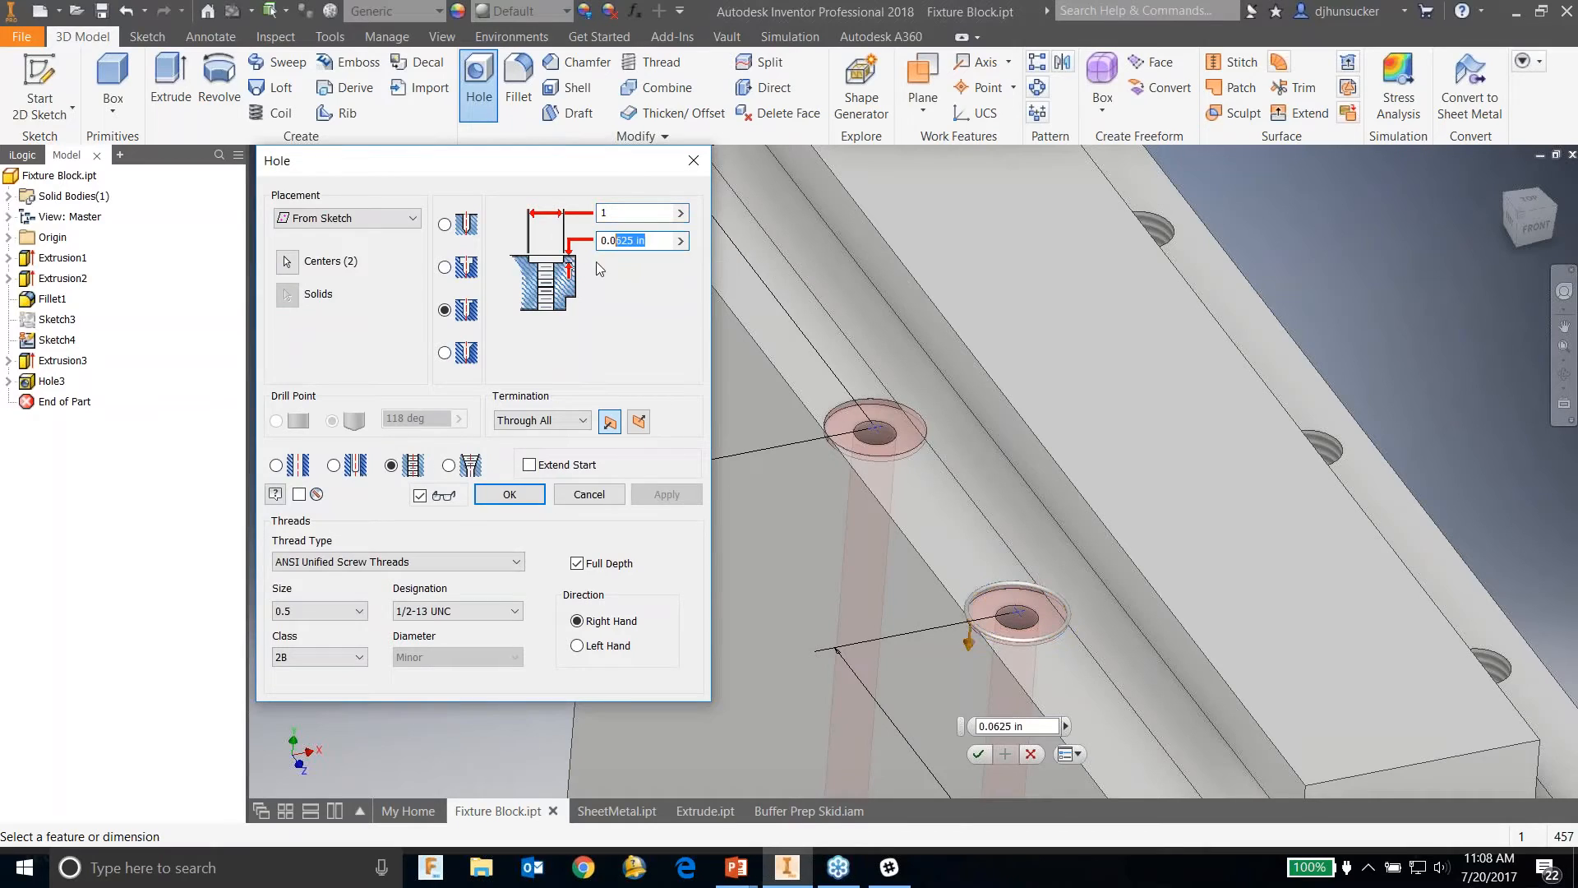
pyautogui.press('BackSpace')
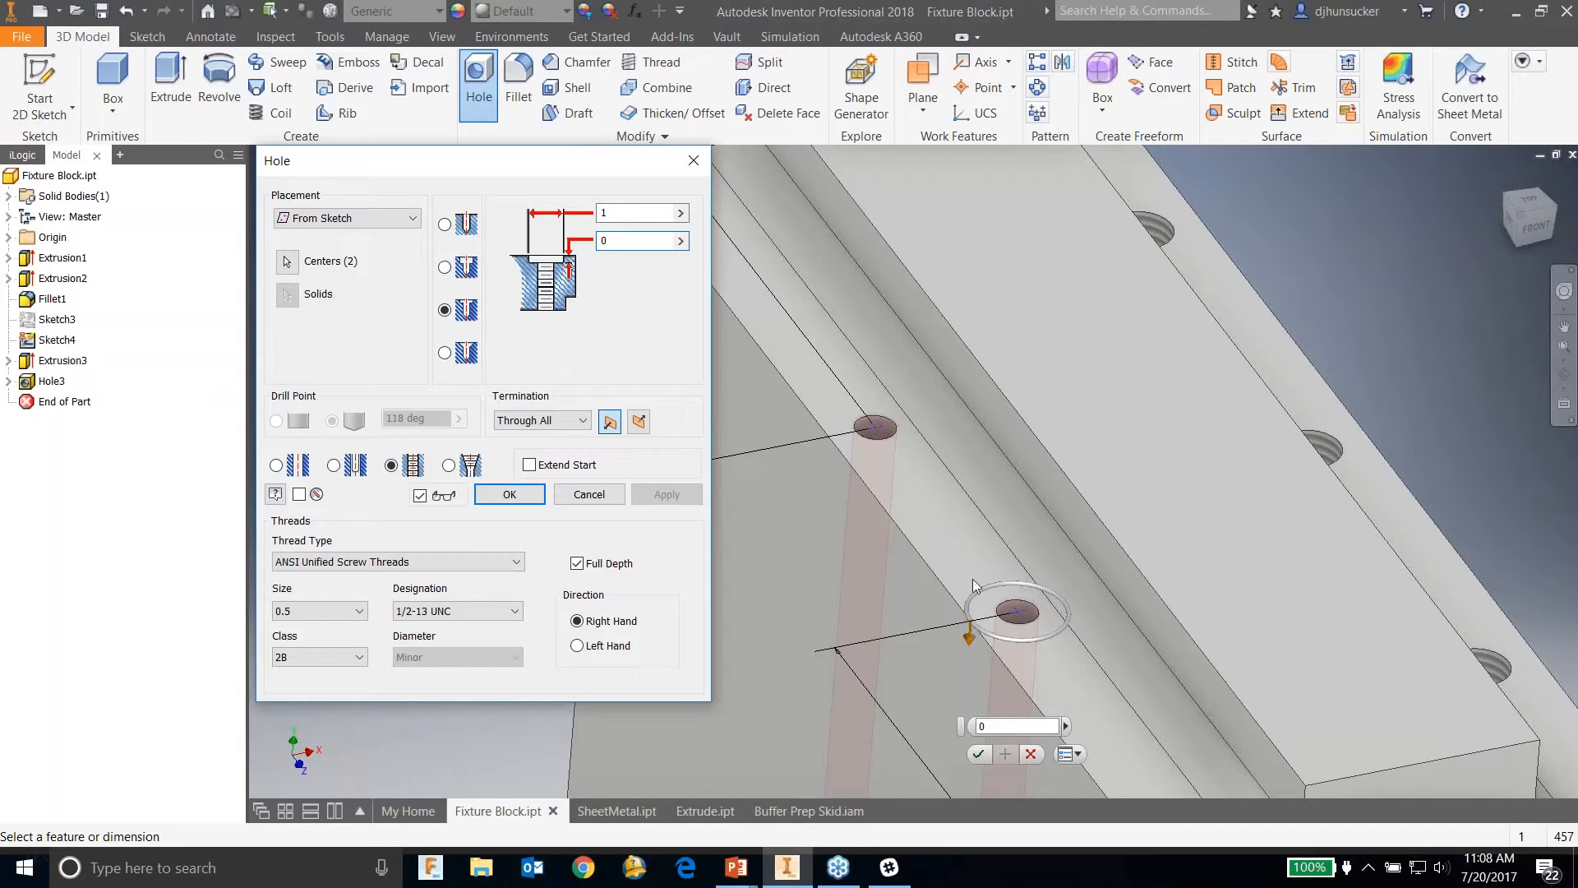
# Step: Enable Extend Start for the two spotface holes and create them
pyautogui.scroll(2, 1027, 612)
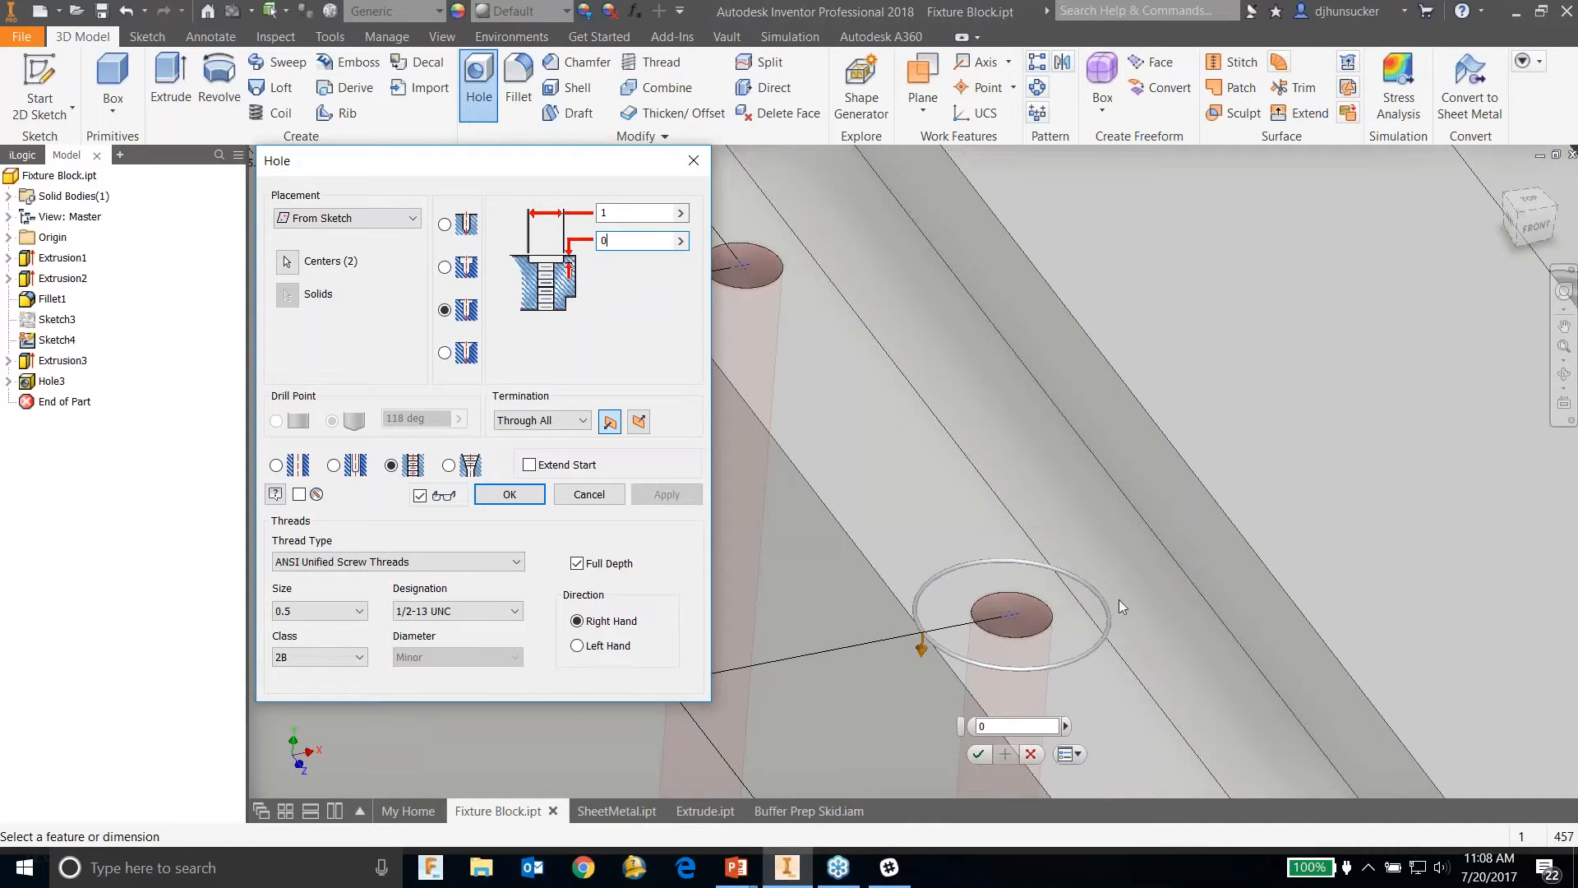
pyautogui.click(530, 464)
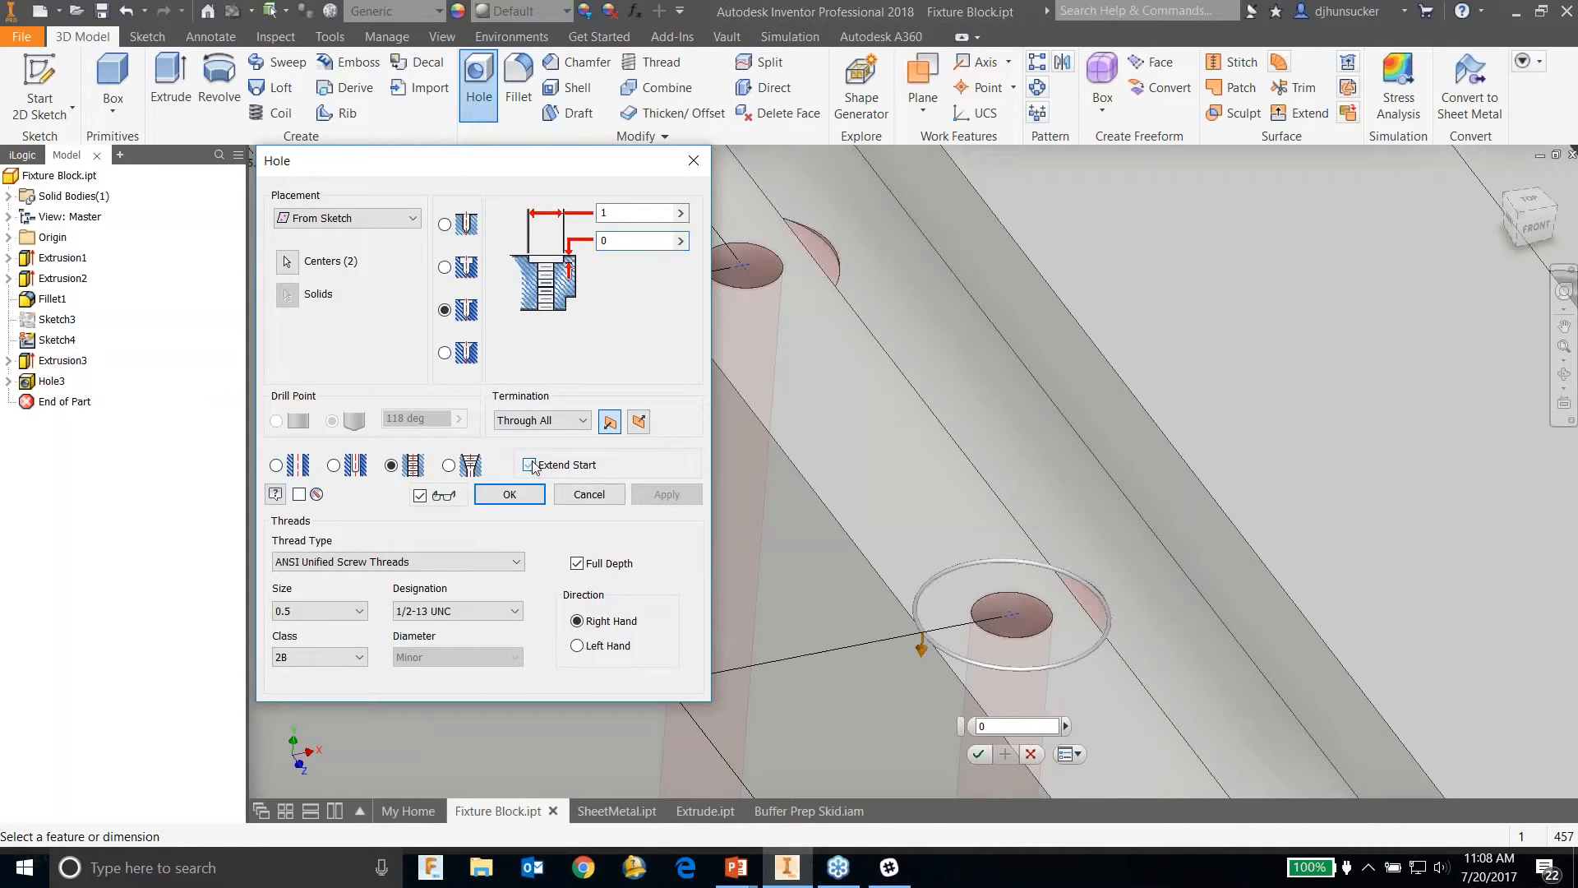
pyautogui.moveTo(973, 404); pyautogui.dragTo(1092, 409, button='middle')
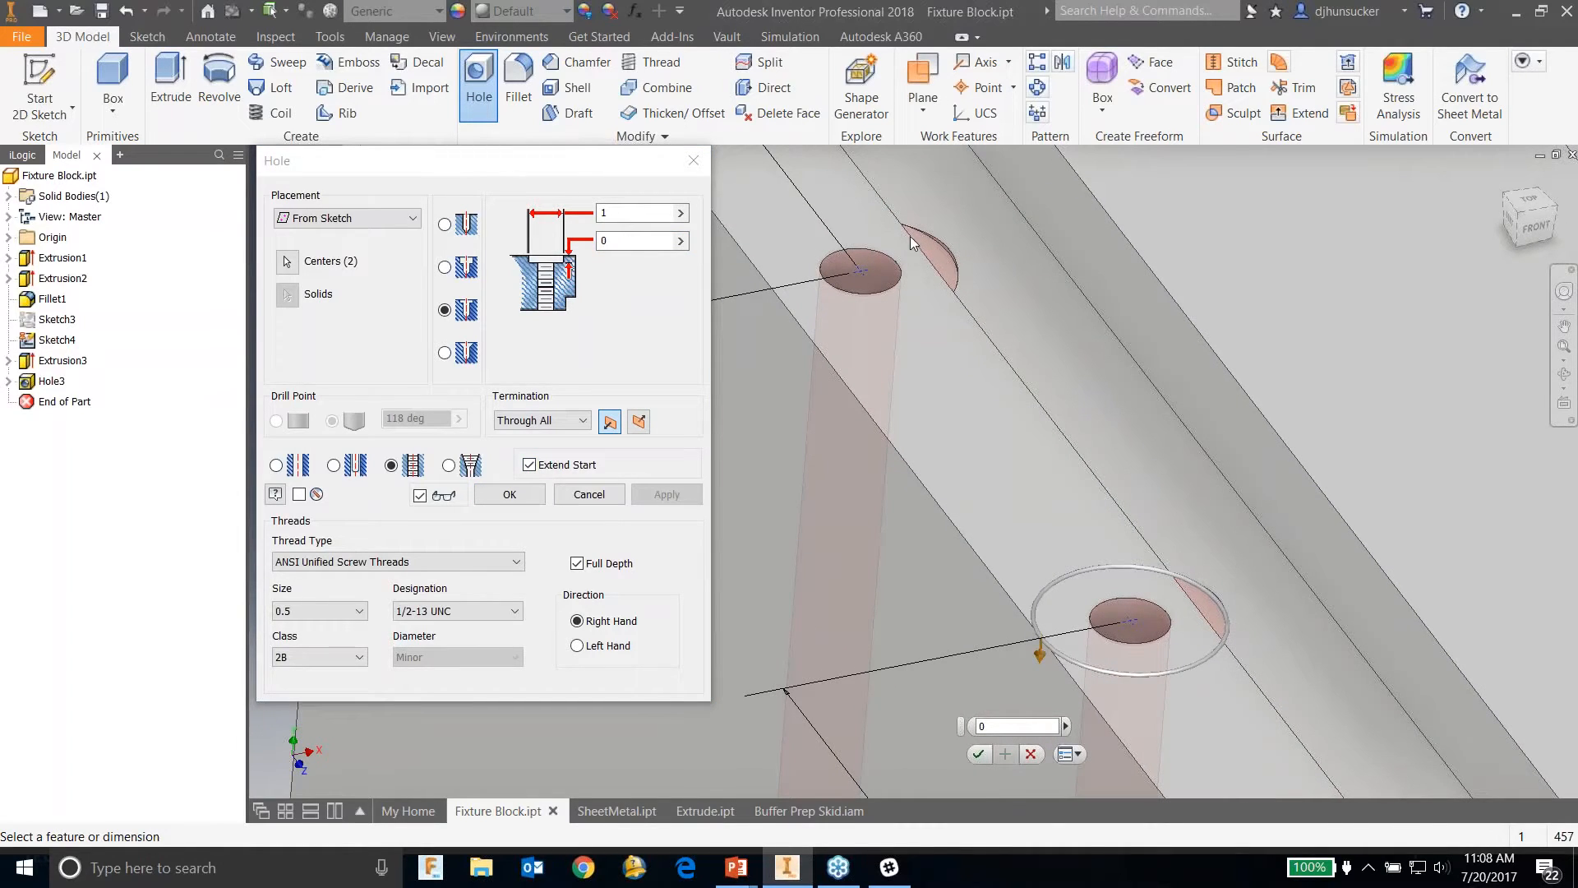
pyautogui.click(511, 494)
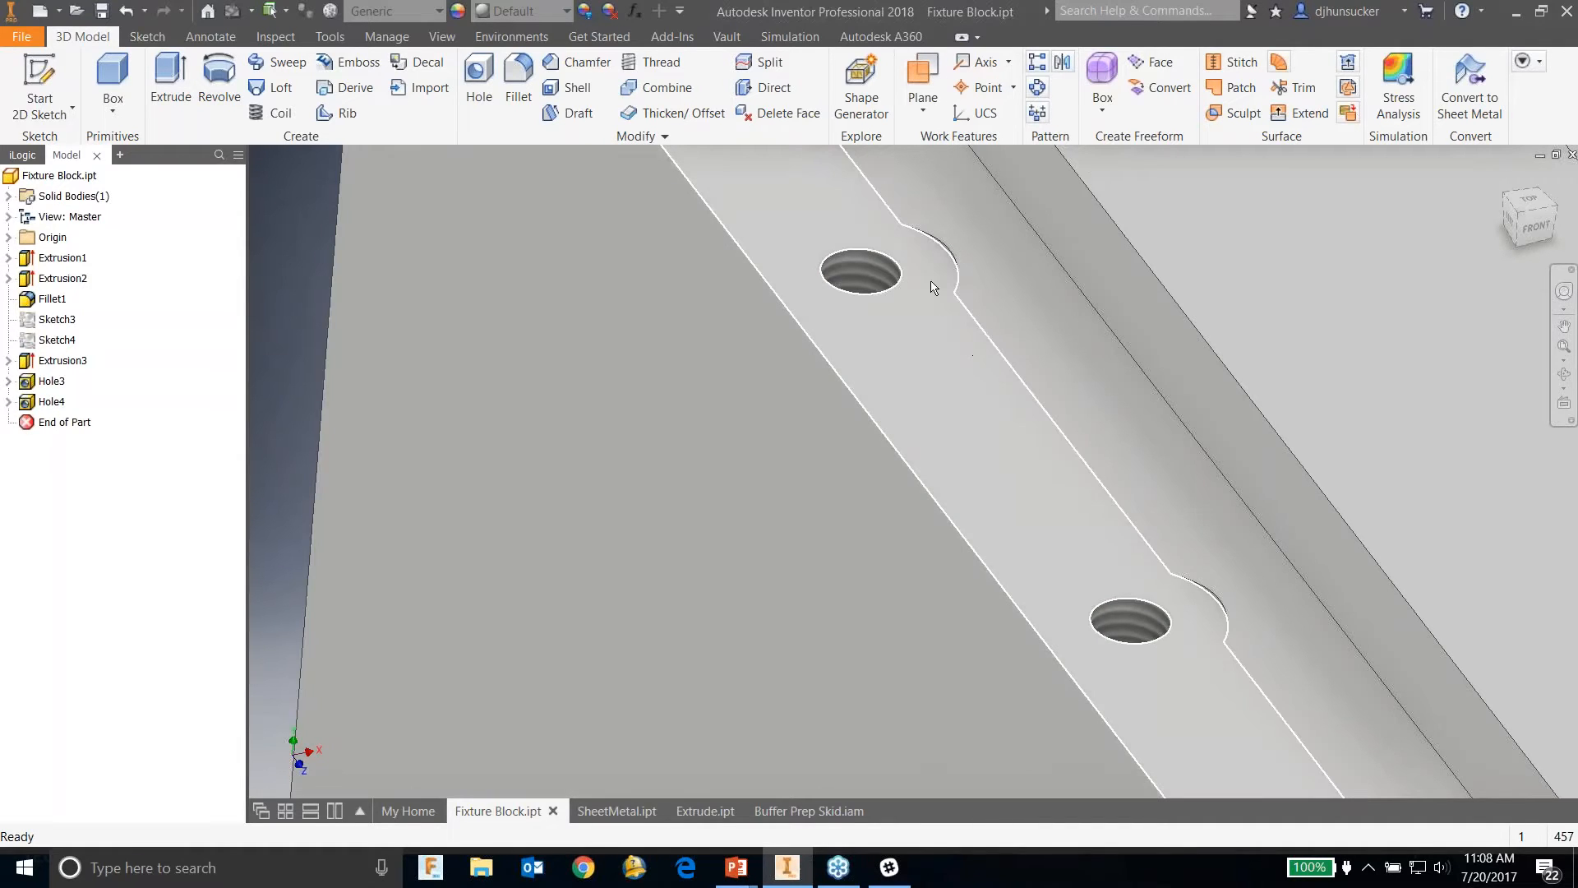
# Step: Create a new sketch on the block's large side face below the two spotface holes
pyautogui.scroll(-2, 902, 440)
pyautogui.scroll(-2, 992, 438)
pyautogui.moveTo(991, 450); pyautogui.dragTo(919, 439, button='middle')
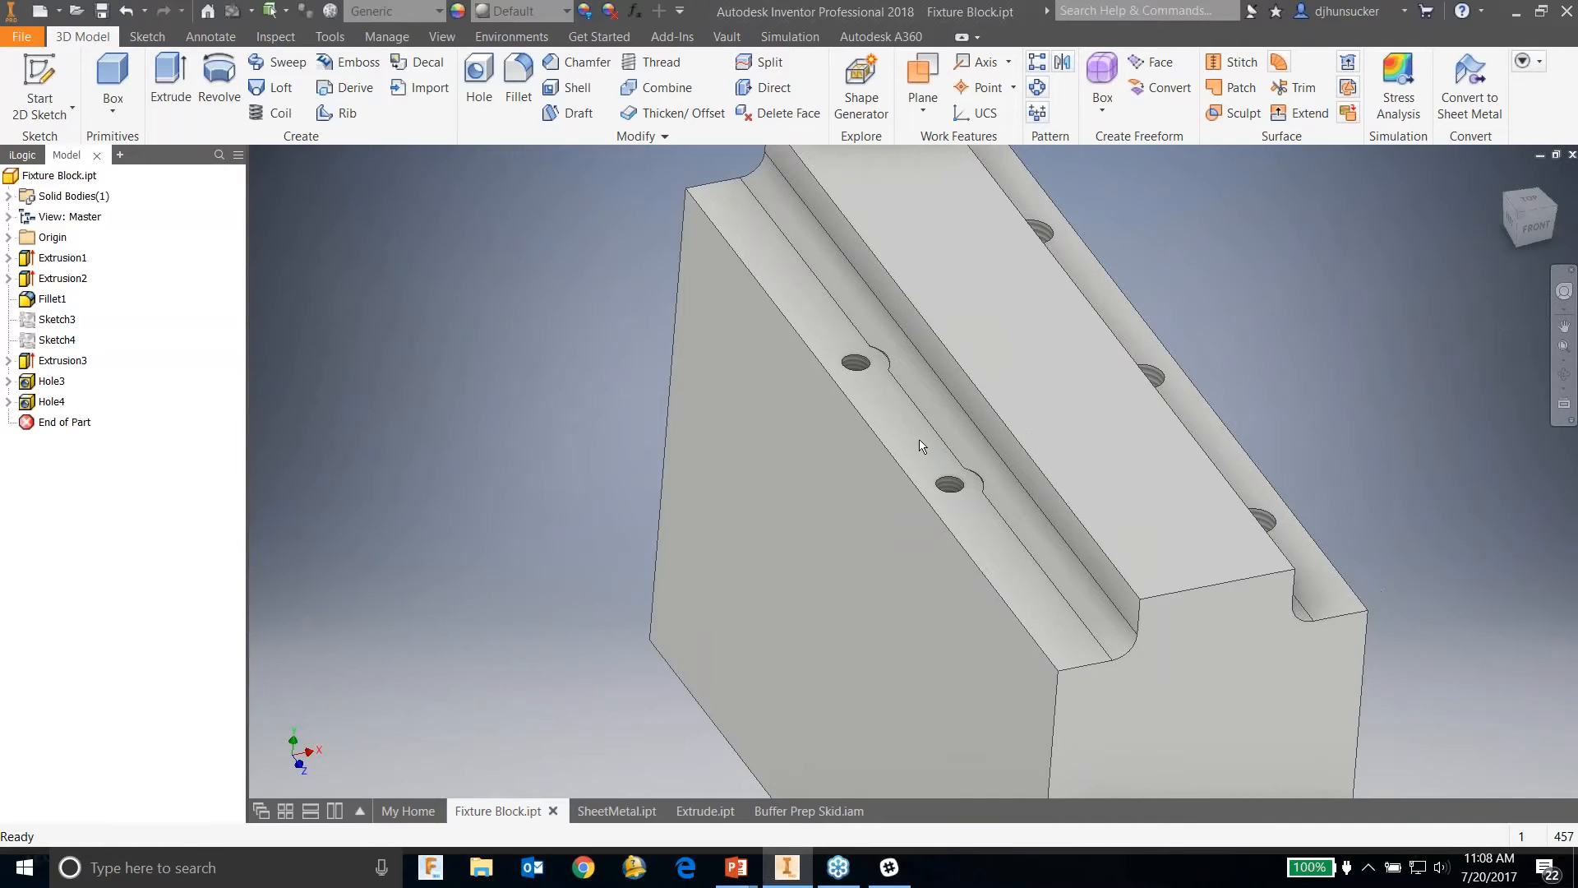
pyautogui.moveTo(946, 466)
pyautogui.moveTo(904, 380)
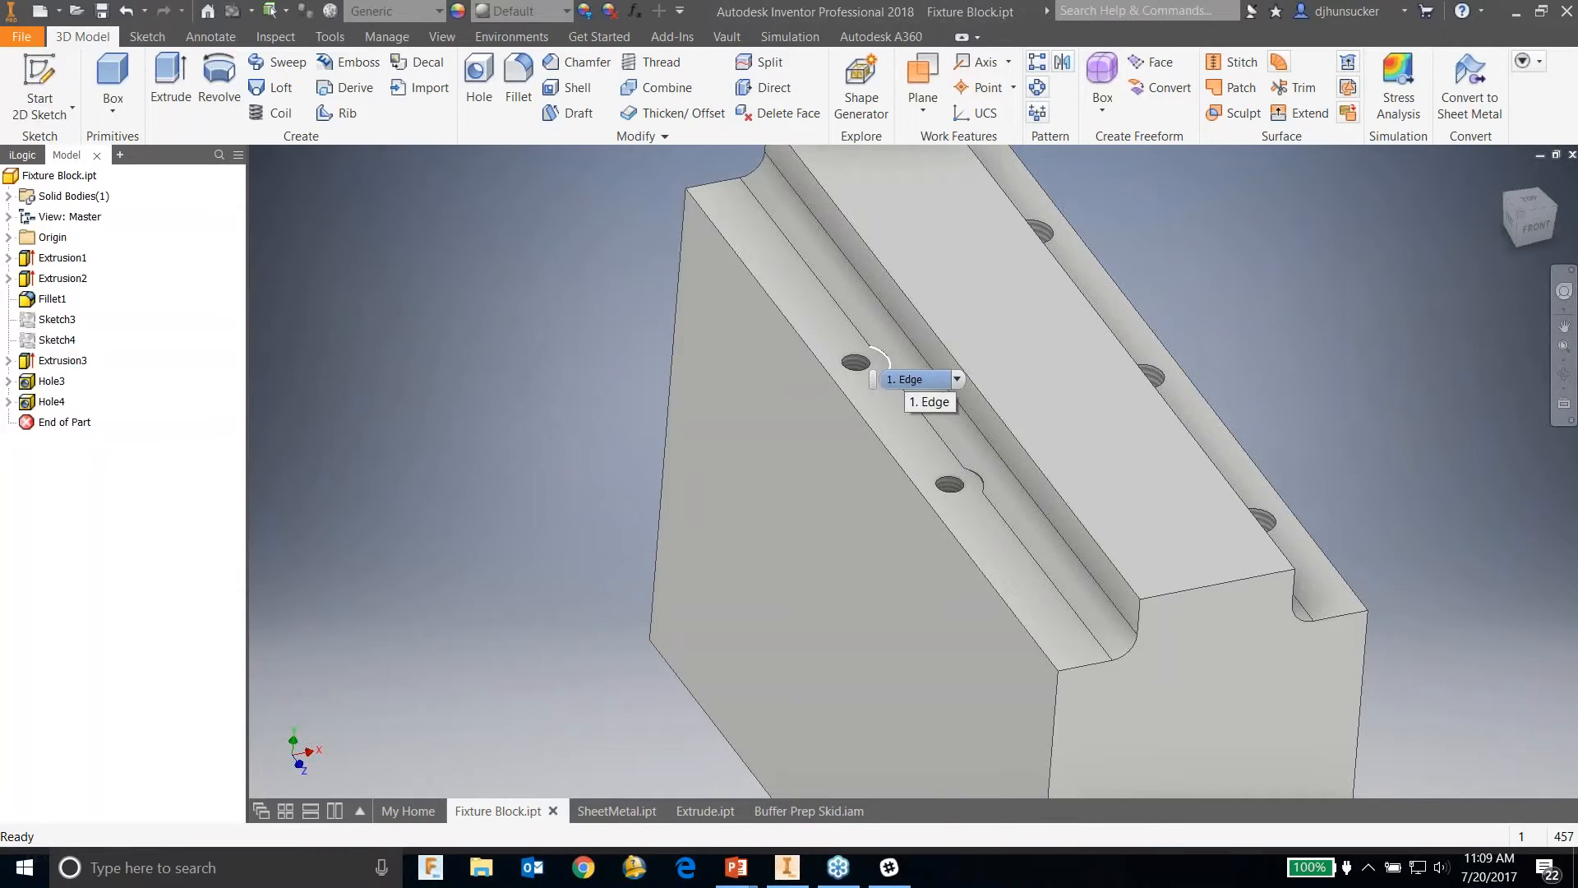
pyautogui.click(830, 487)
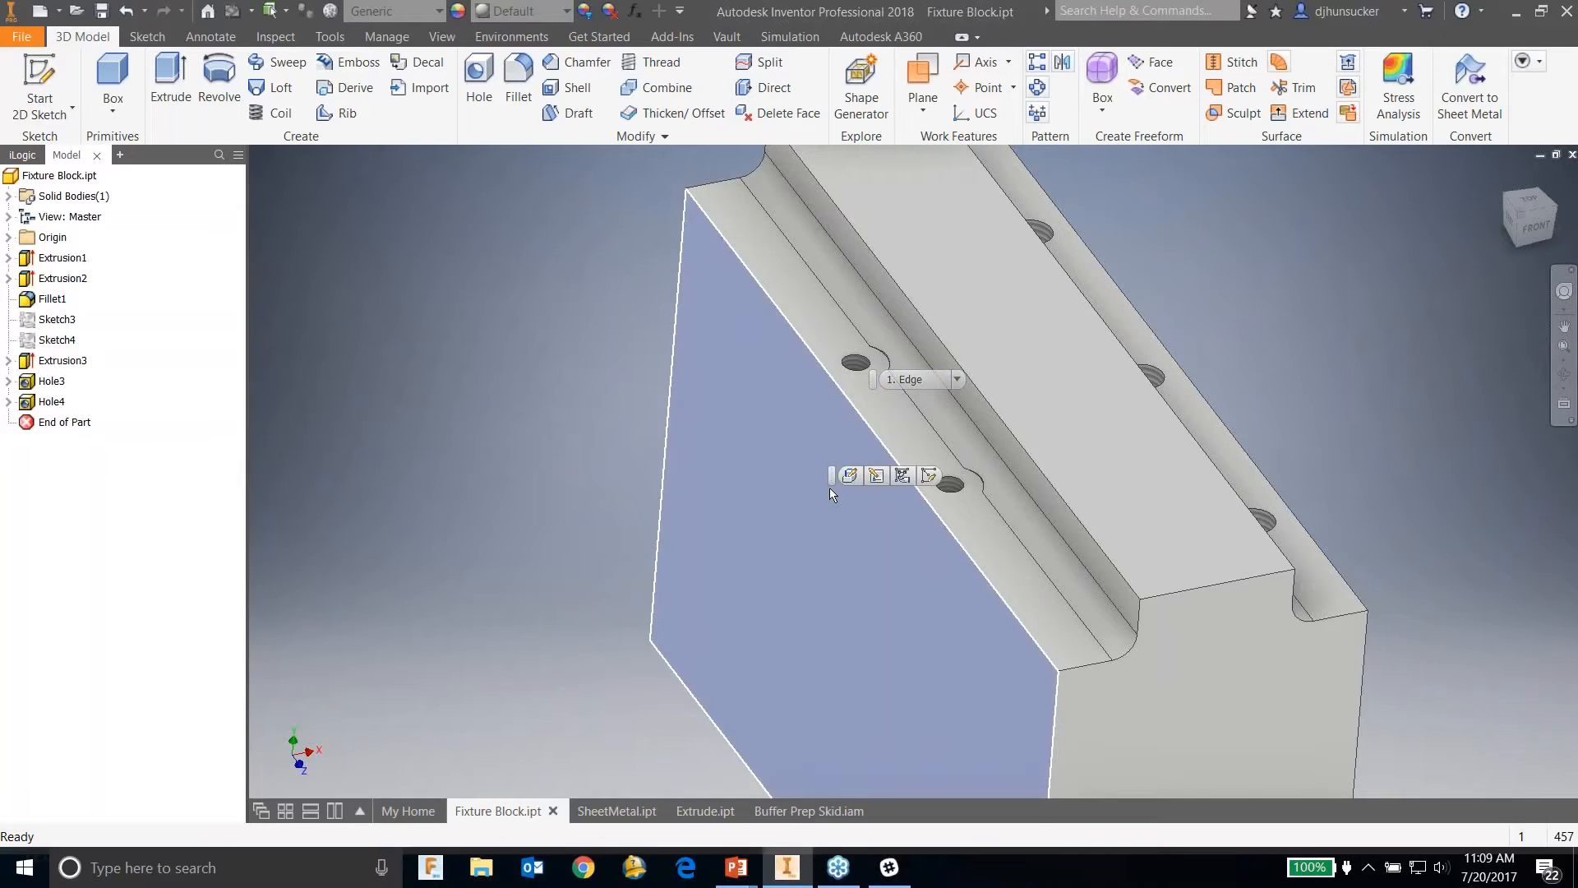
pyautogui.click(934, 477)
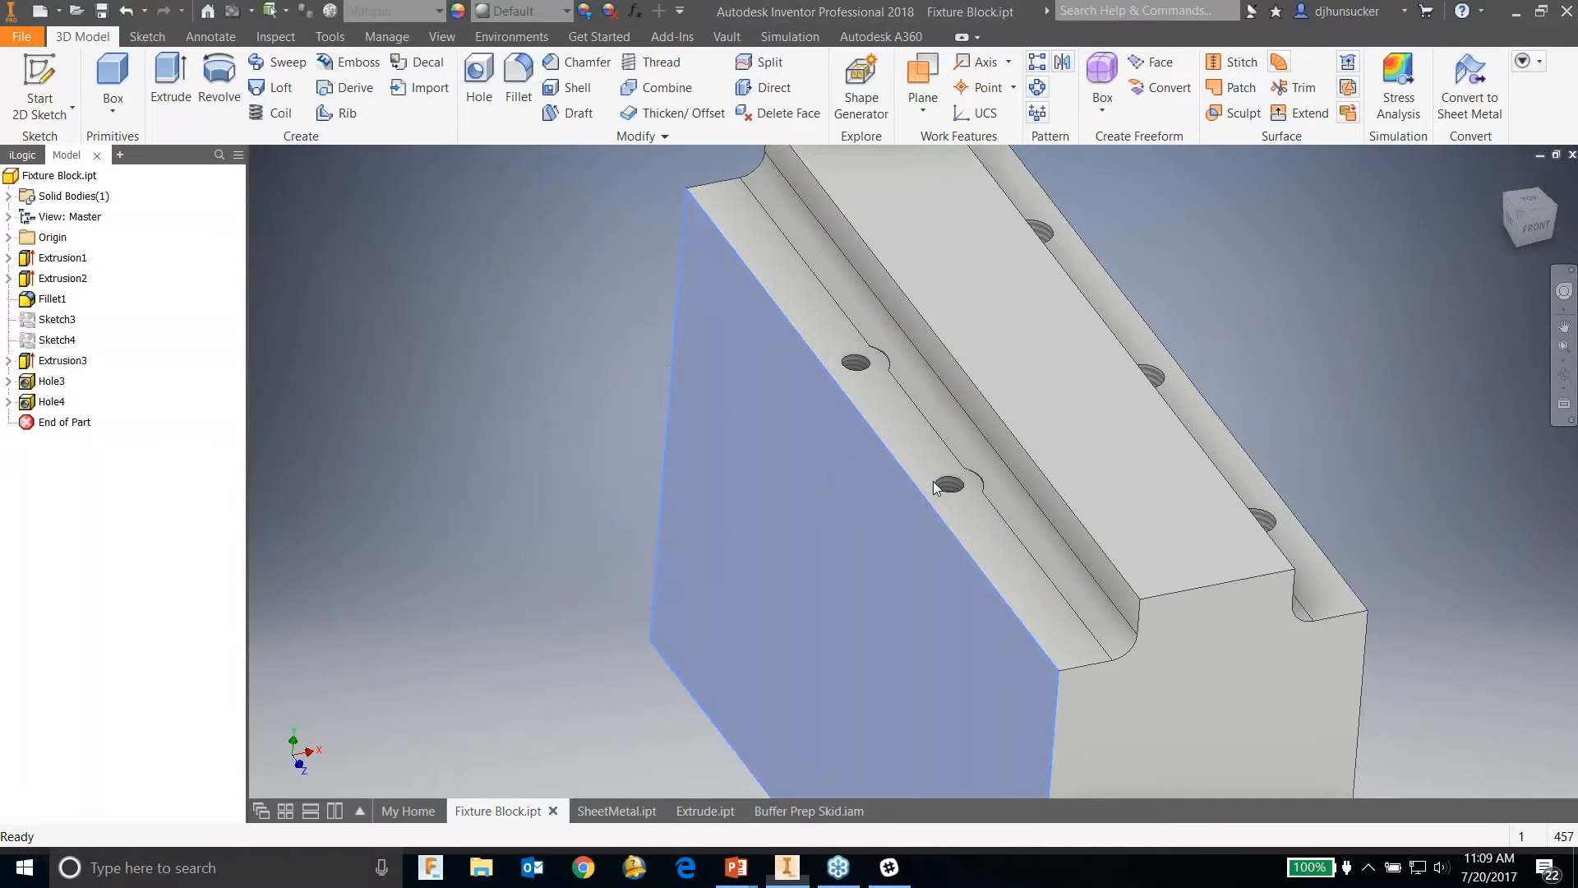
pyautogui.press('s')
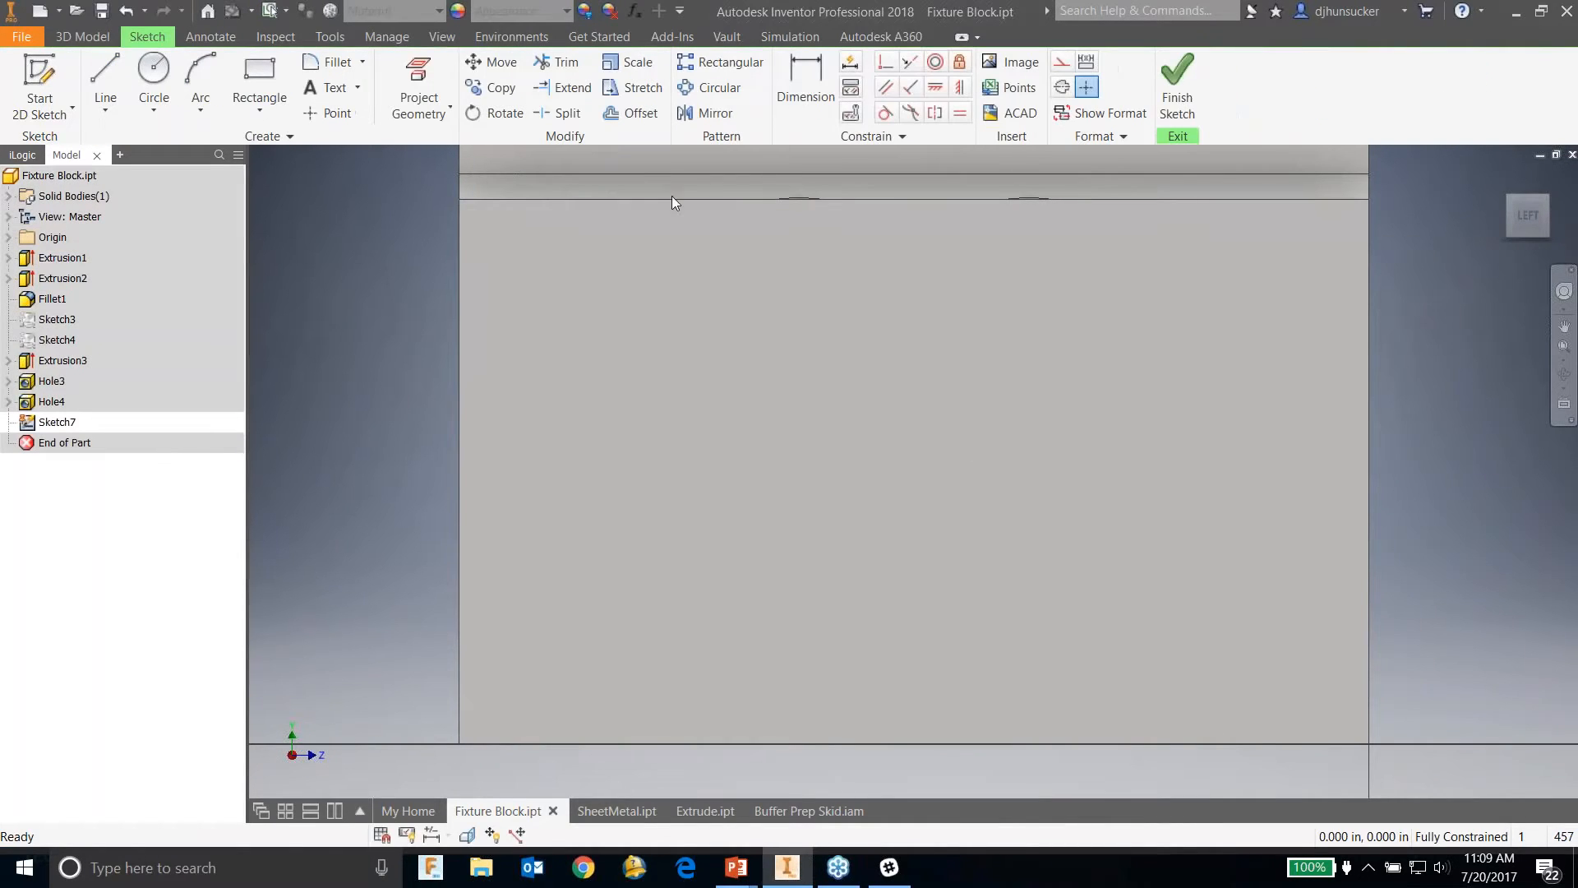
# Step: Project the raised ridge's near top edge onto the side face sketch
pyautogui.click(419, 76)
pyautogui.keyDown('shift'); pyautogui.moveTo(968, 373); pyautogui.dragTo(773, 311, button='middle'); pyautogui.keyUp('shift')
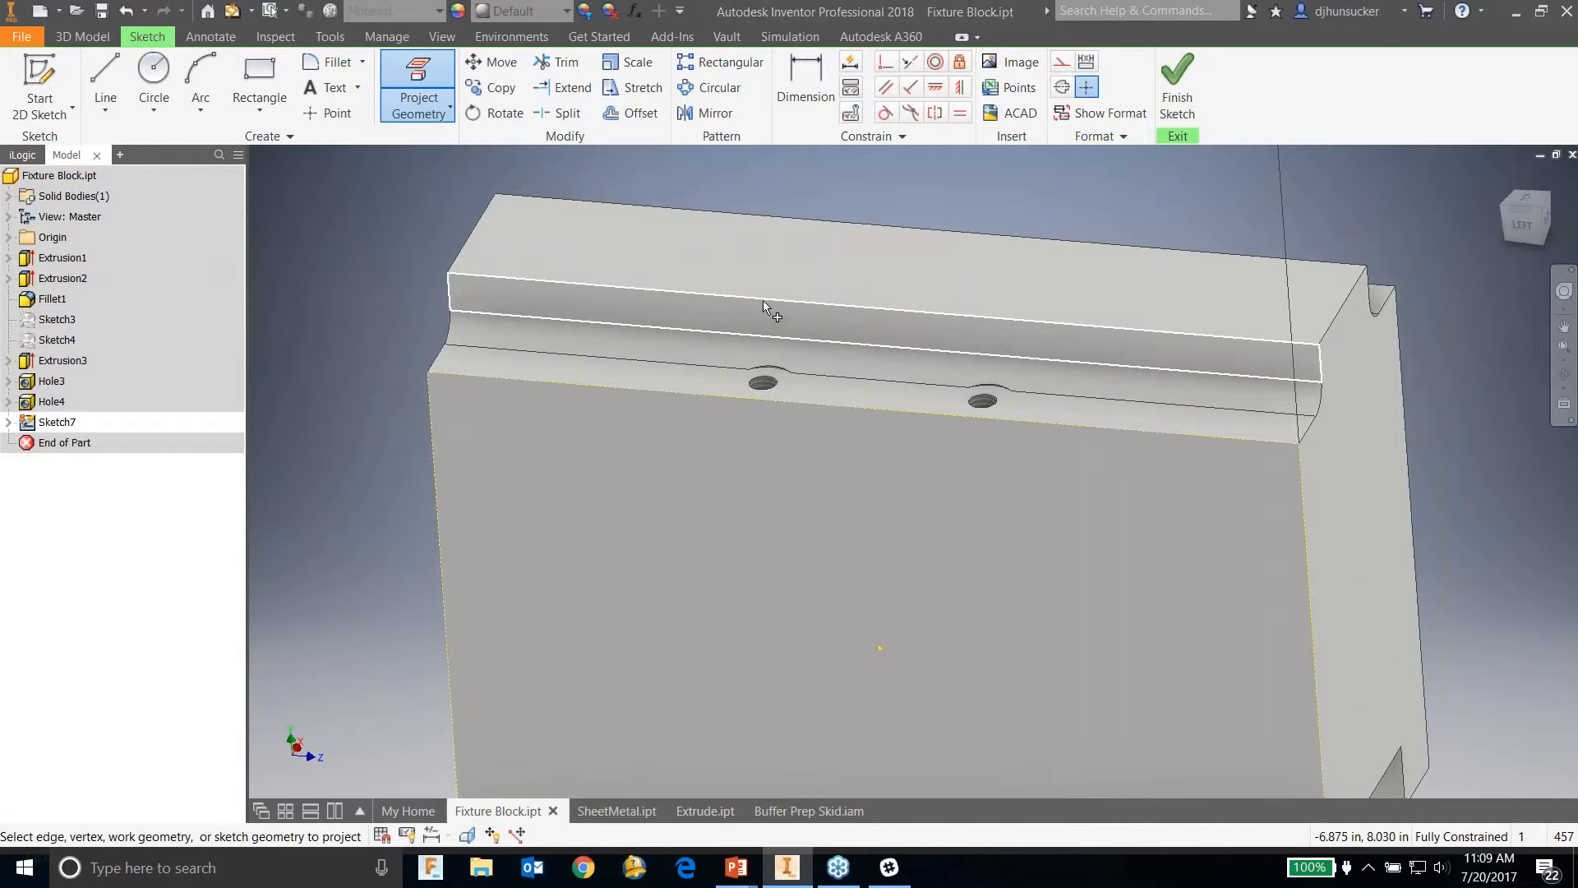
pyautogui.scroll(4, 432, 332)
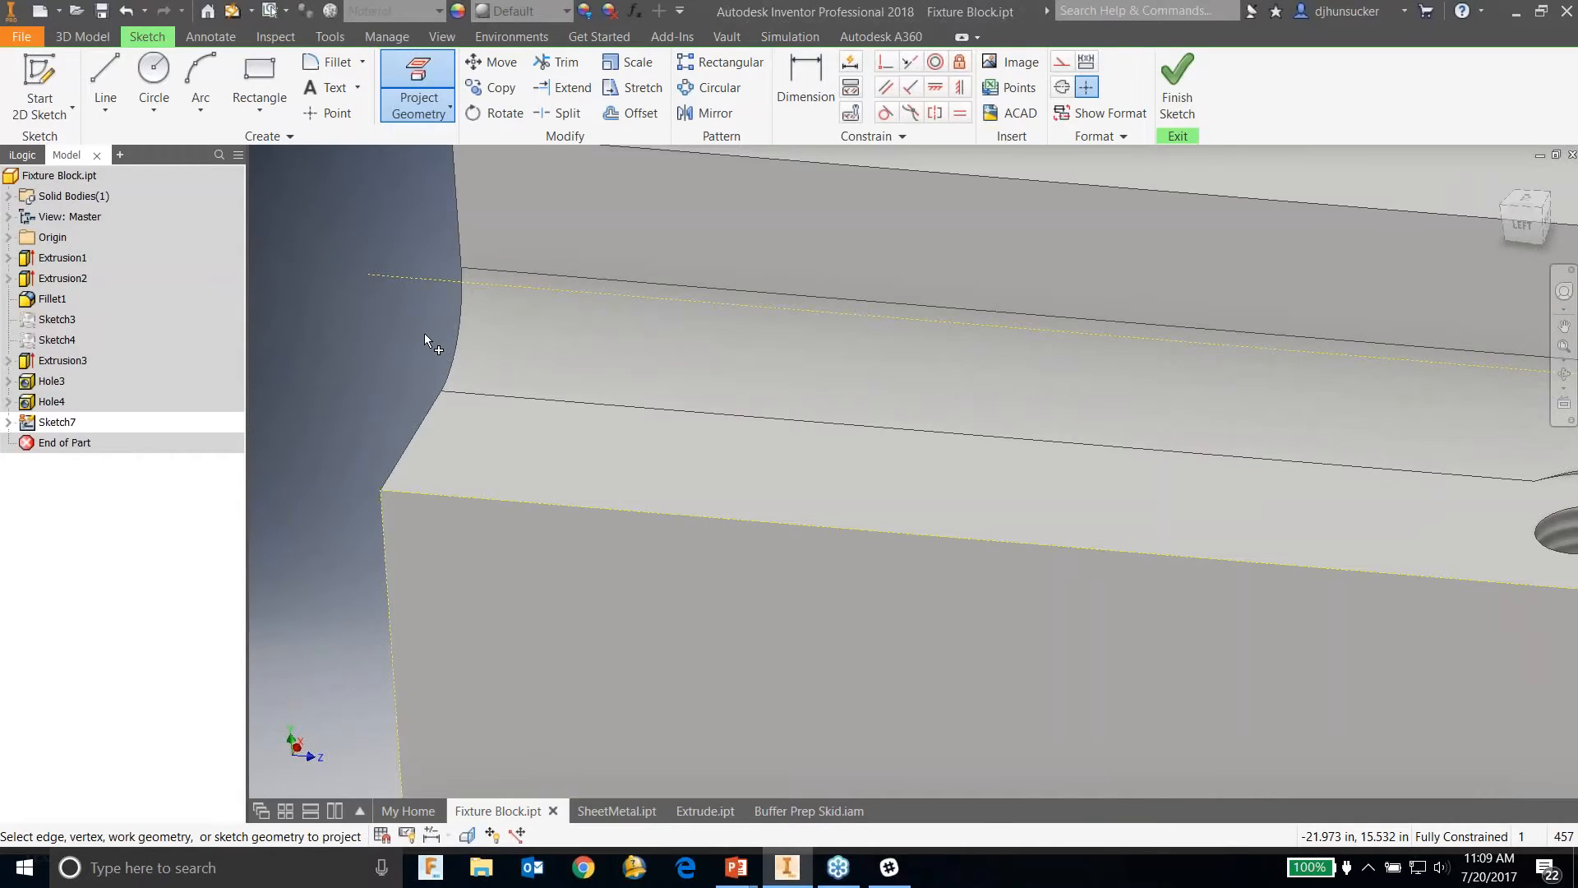
pyautogui.scroll(-3, 426, 333)
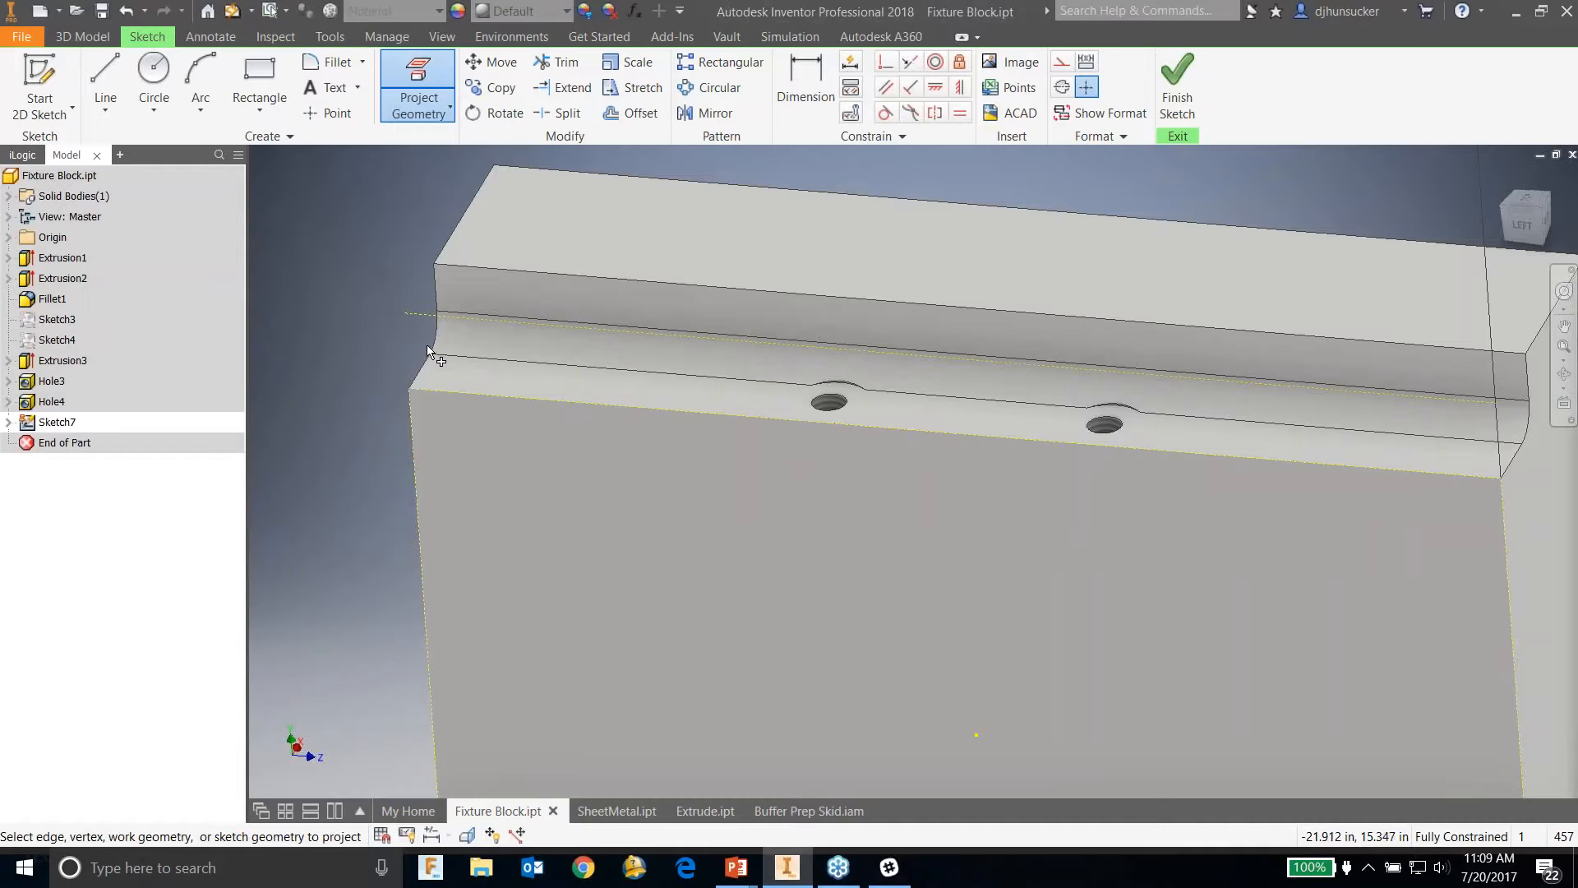
# Step: Turn the sketch option Project objects as construction geometry off and back on in the application options
pyautogui.click(28, 37)
pyautogui.click(185, 590)
pyautogui.click(1057, 96)
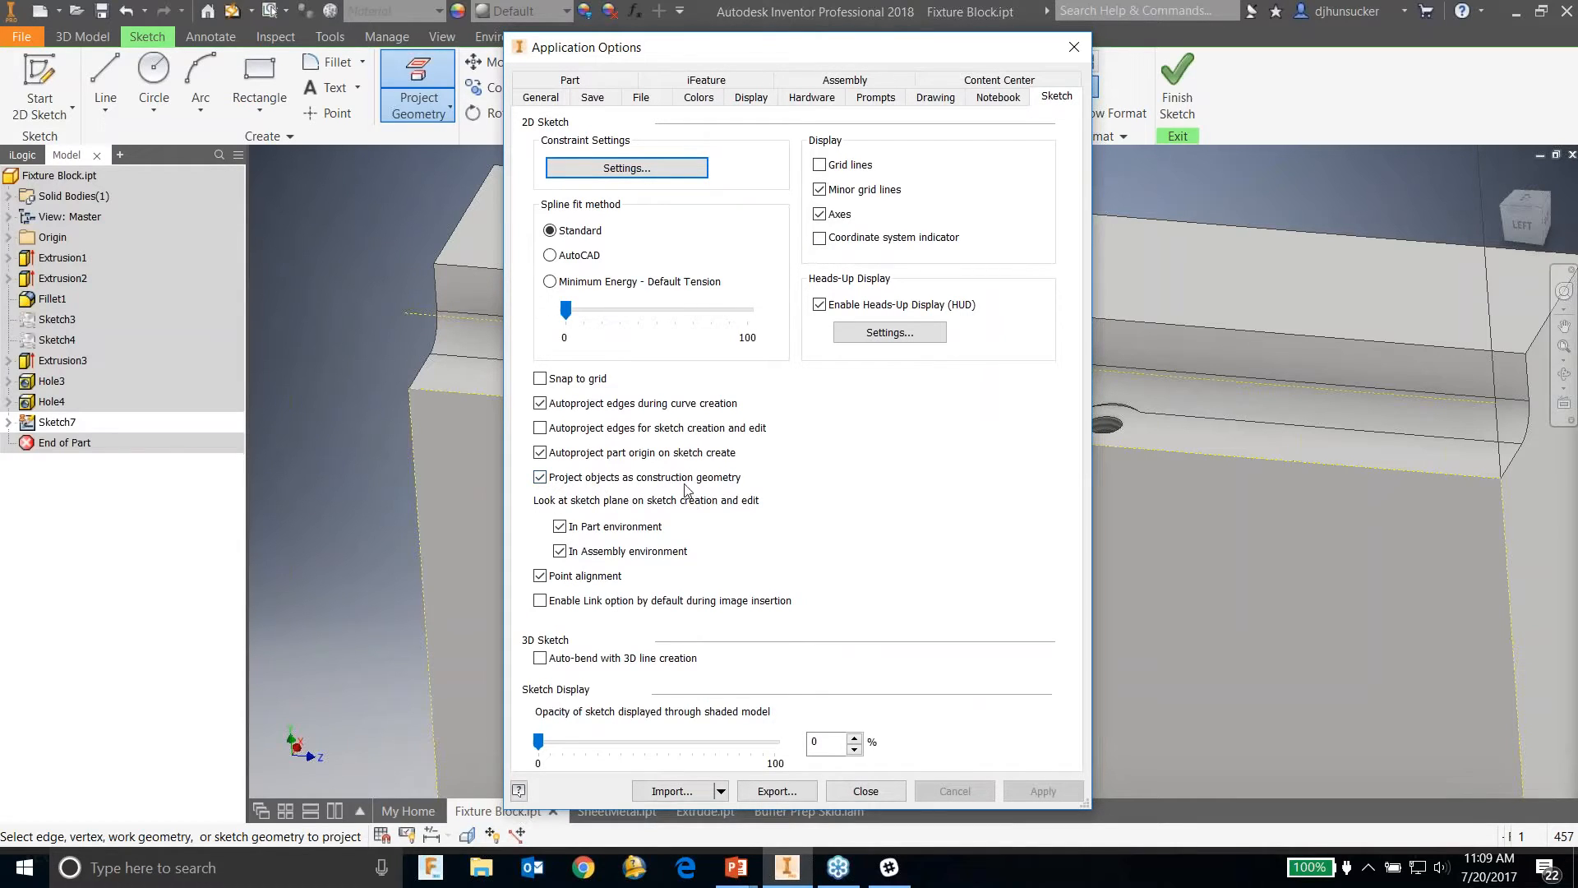
pyautogui.click(540, 477)
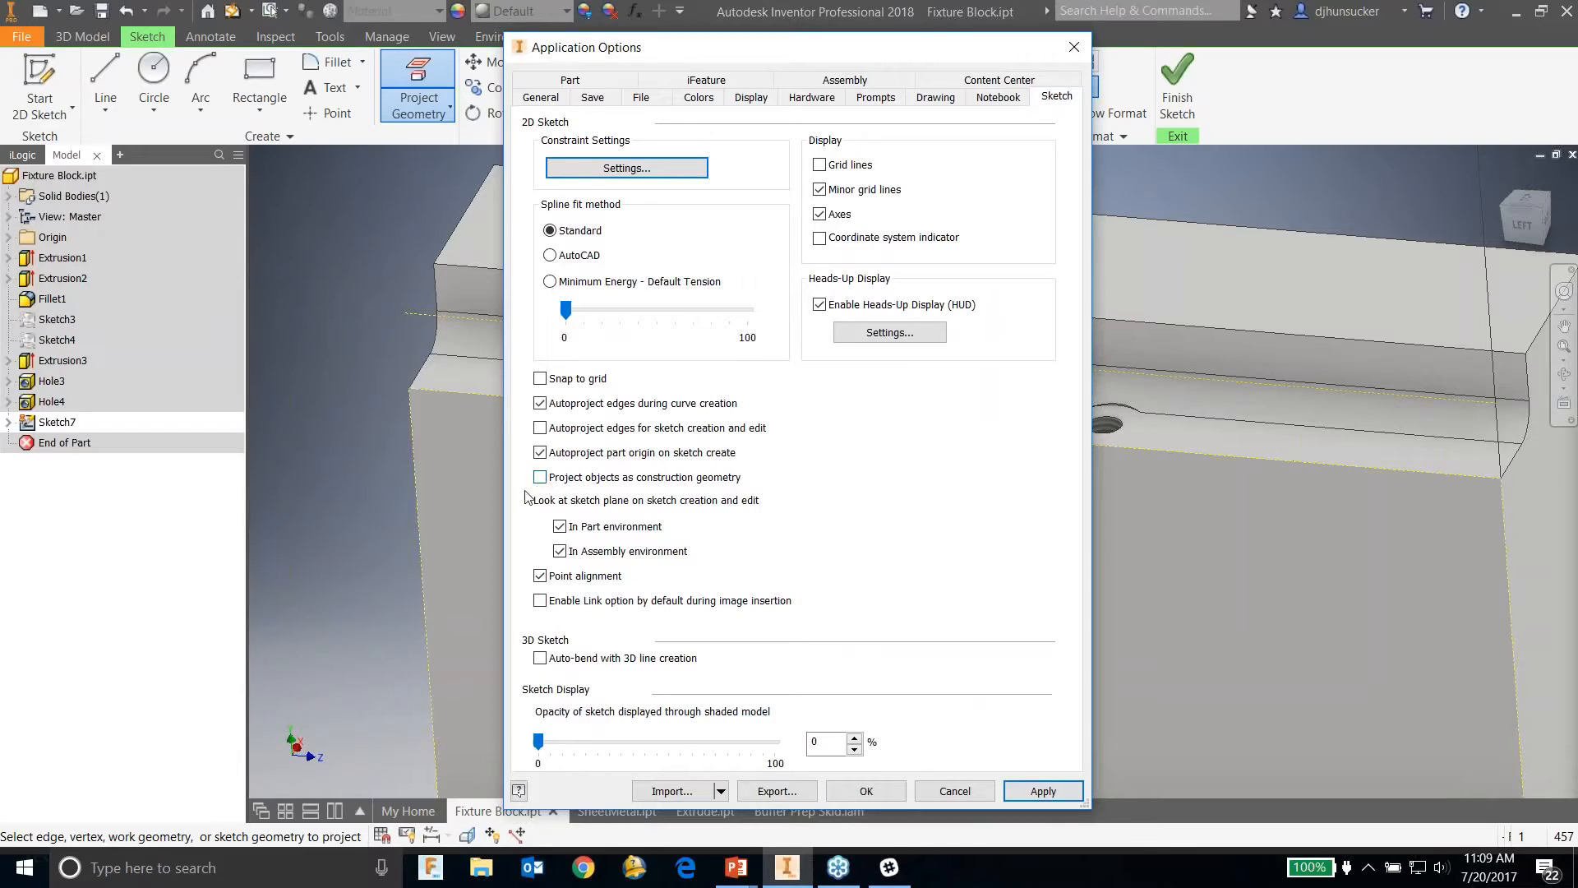
pyautogui.click(547, 481)
pyautogui.click(869, 791)
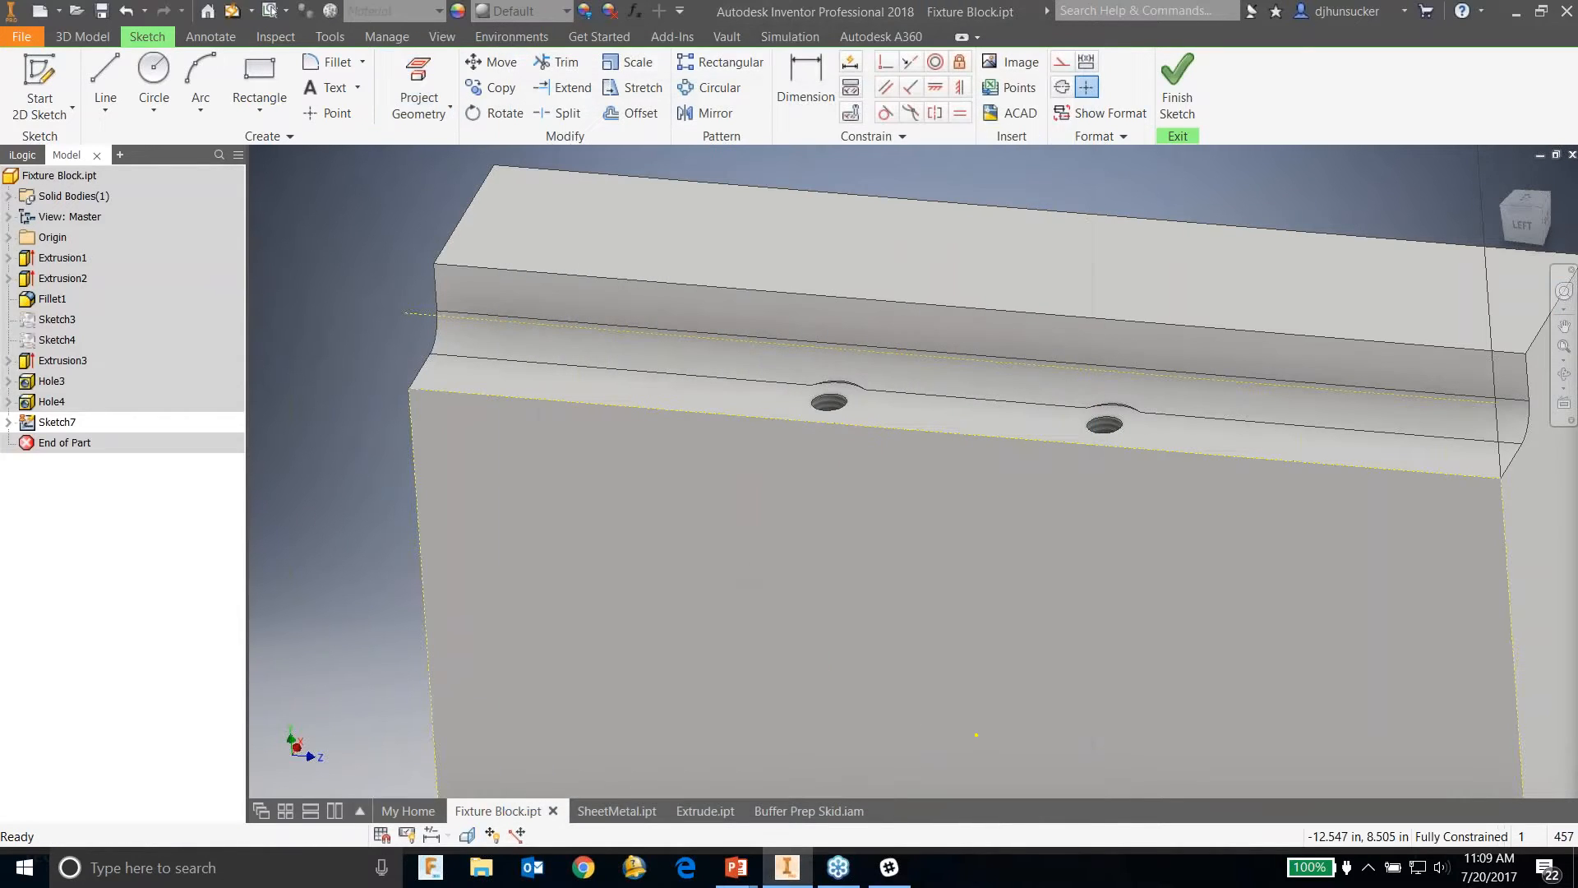
# Step: Sketch a rectangle rising from the projected ridge line above the two spotface holes and finish the sketch
pyautogui.scroll(-2, 672, 491)
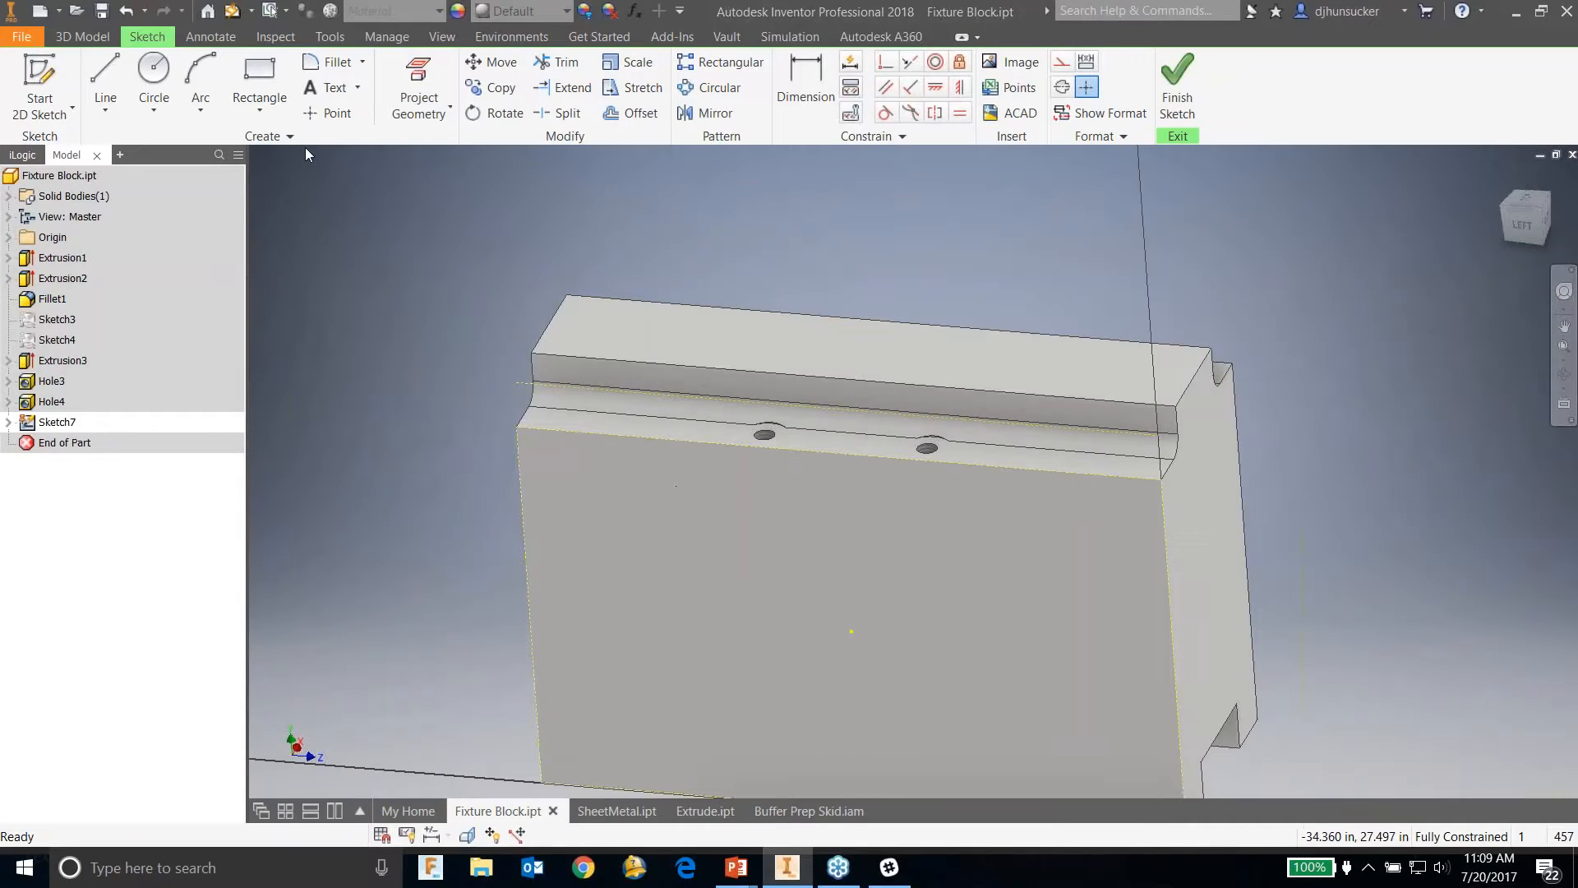
pyautogui.click(259, 82)
pyautogui.click(770, 403)
pyautogui.click(949, 312)
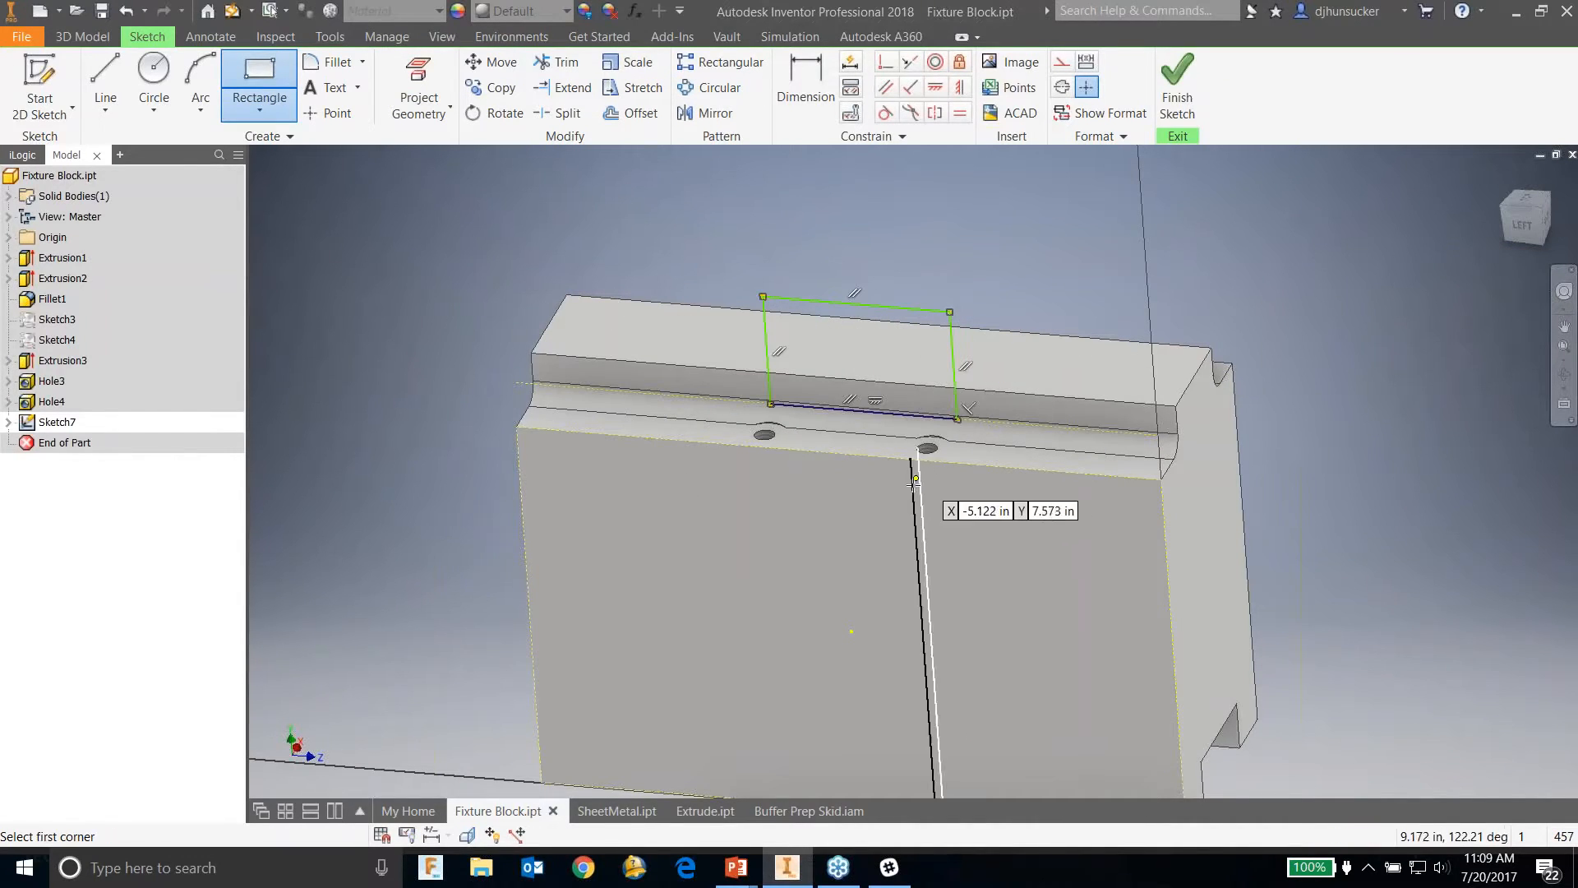
pyautogui.click(1176, 94)
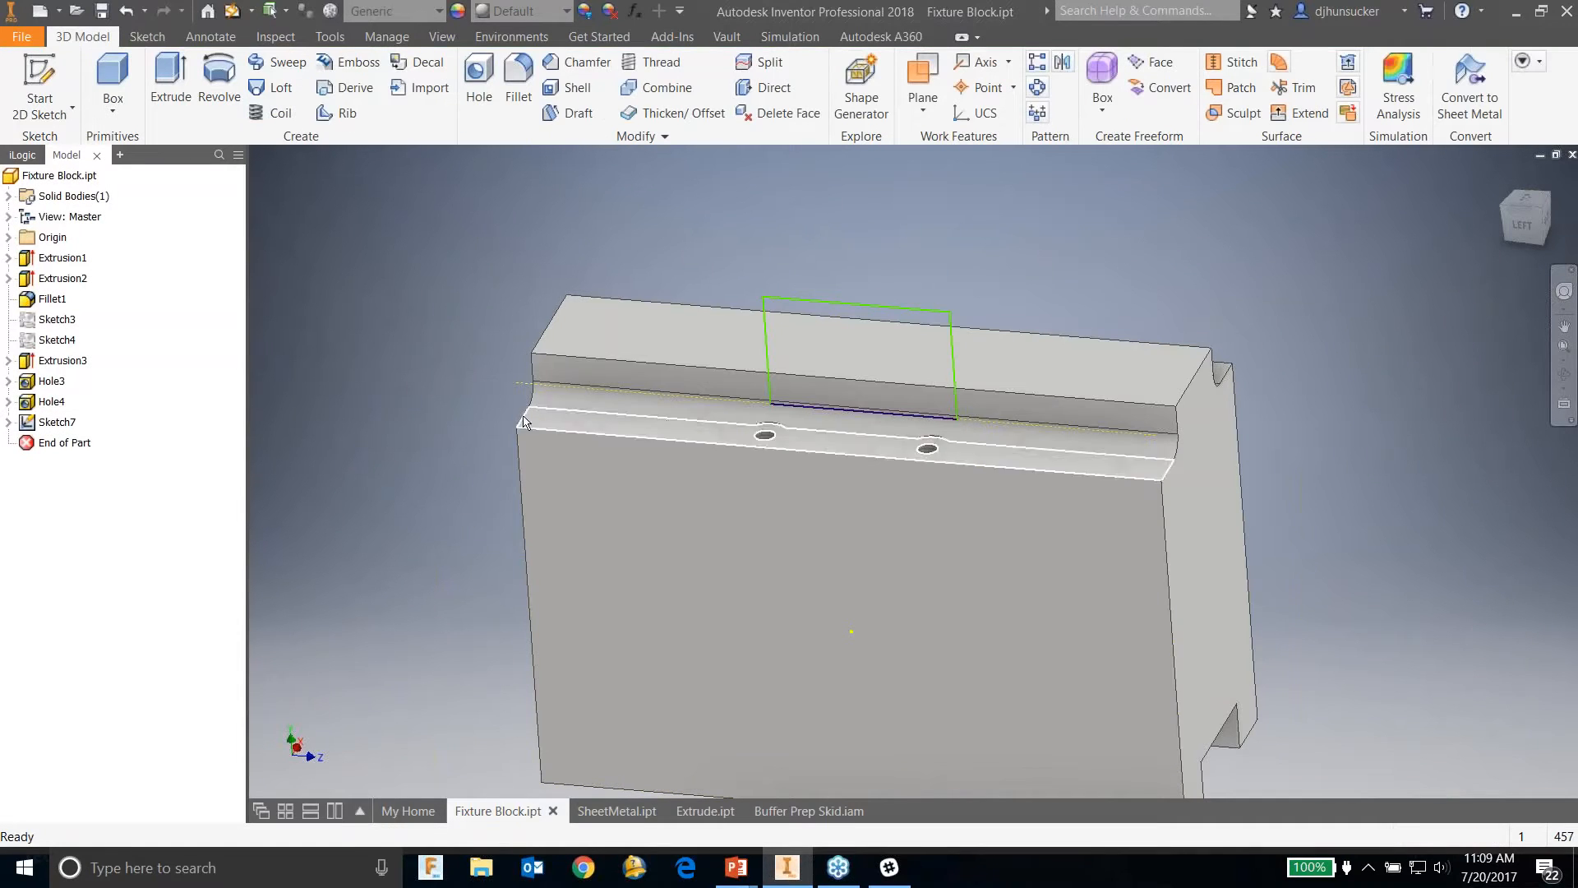
# Step: Start extruding the rectangle with its extents set to Distance from Face, using the raised ridge's side face as the reference
pyautogui.click(170, 82)
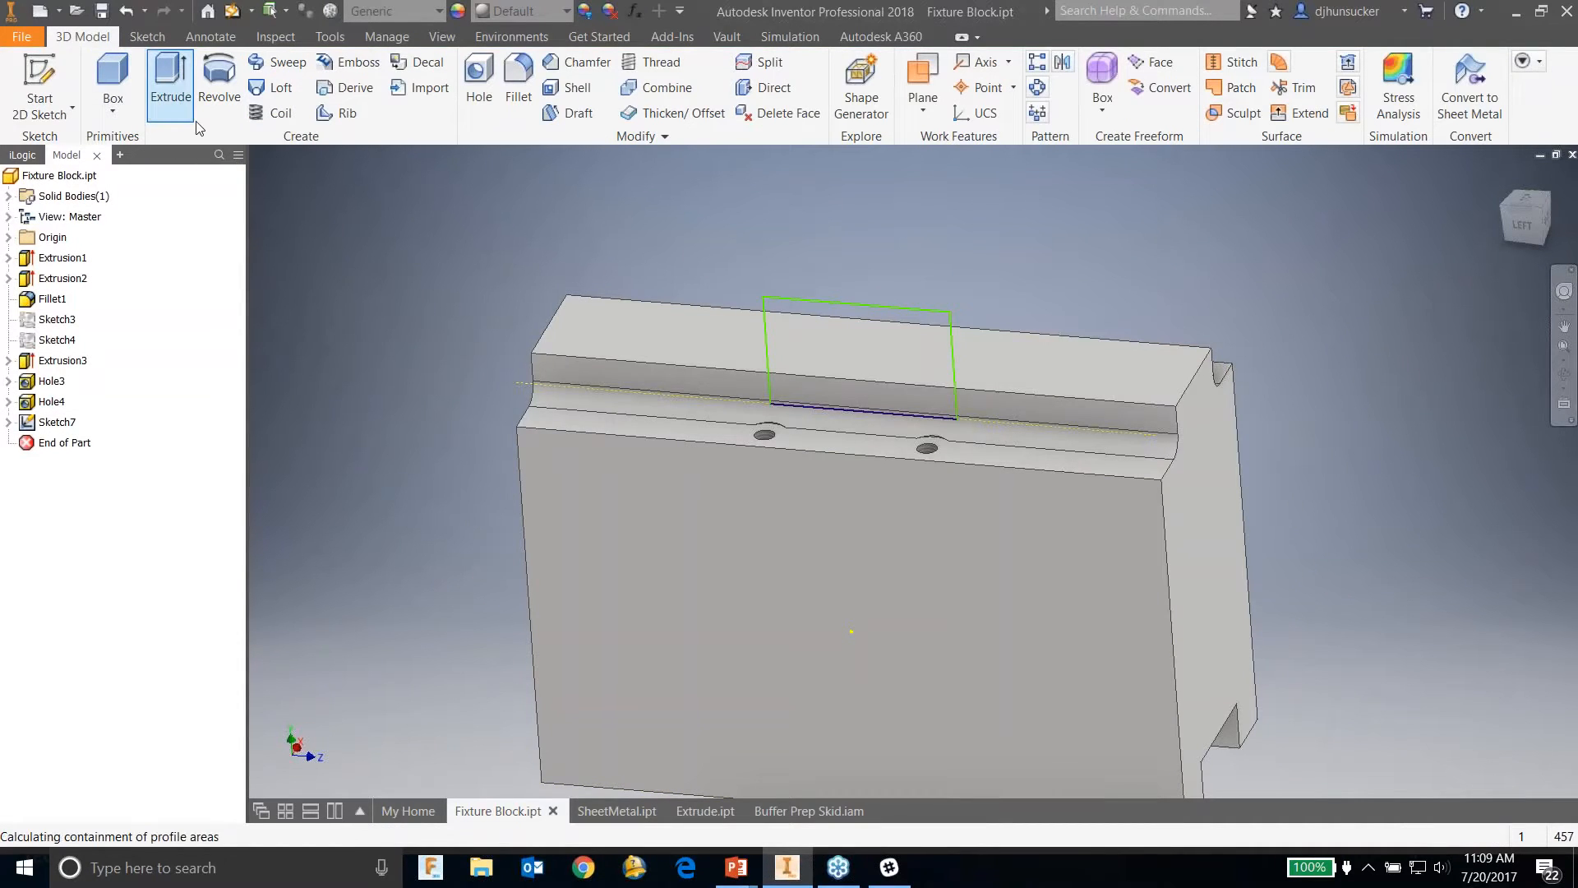
pyautogui.keyDown('shift'); pyautogui.moveTo(1038, 574); pyautogui.dragTo(961, 542, button='middle'); pyautogui.keyUp('shift')
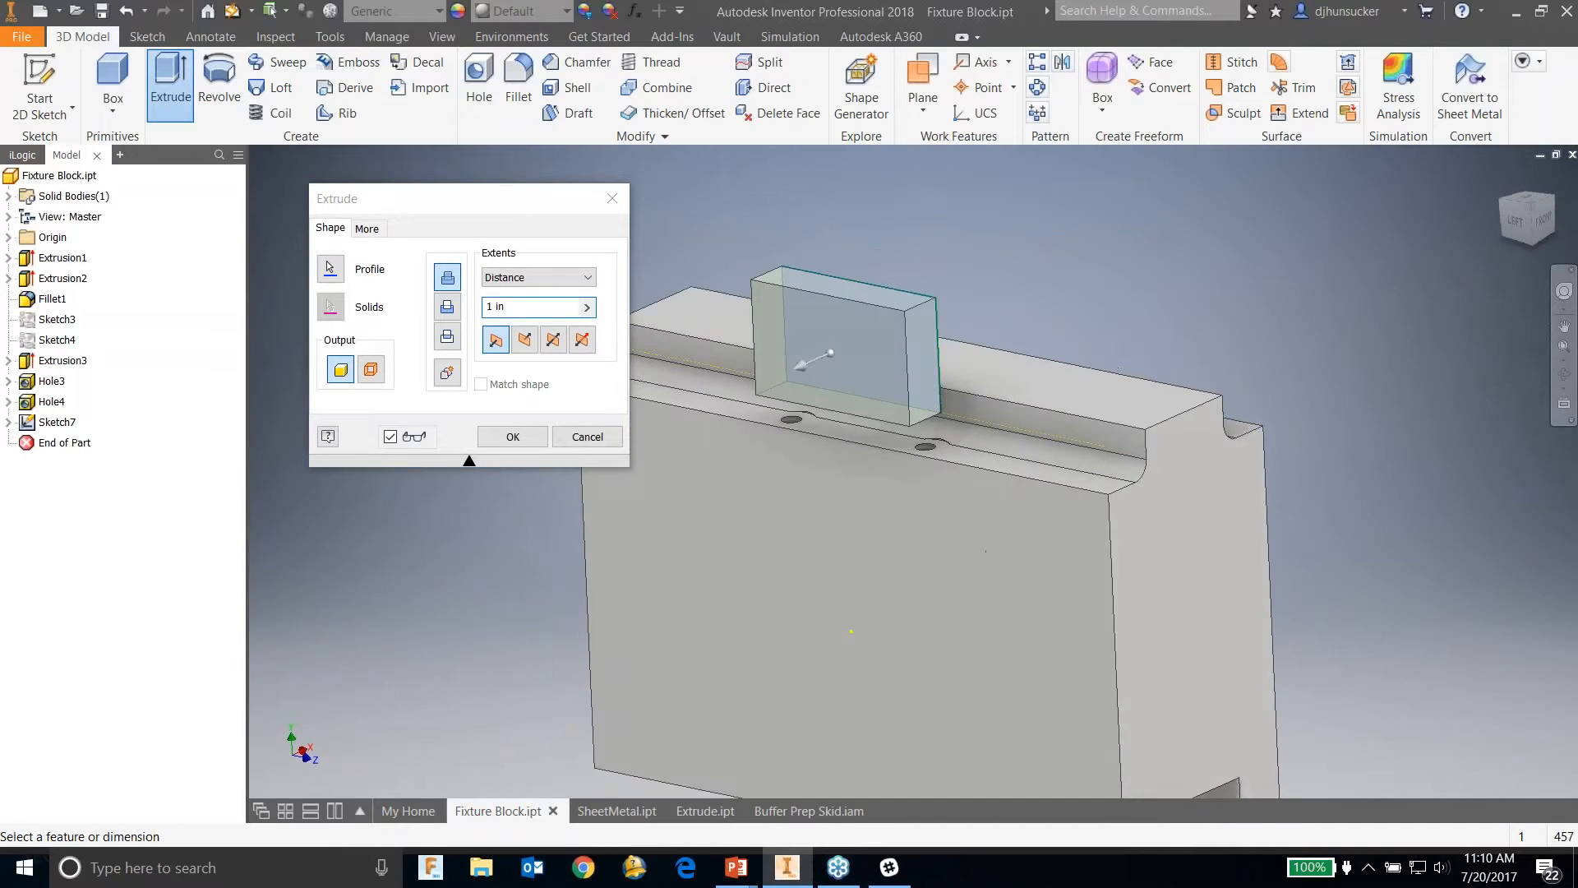
pyautogui.click(586, 277)
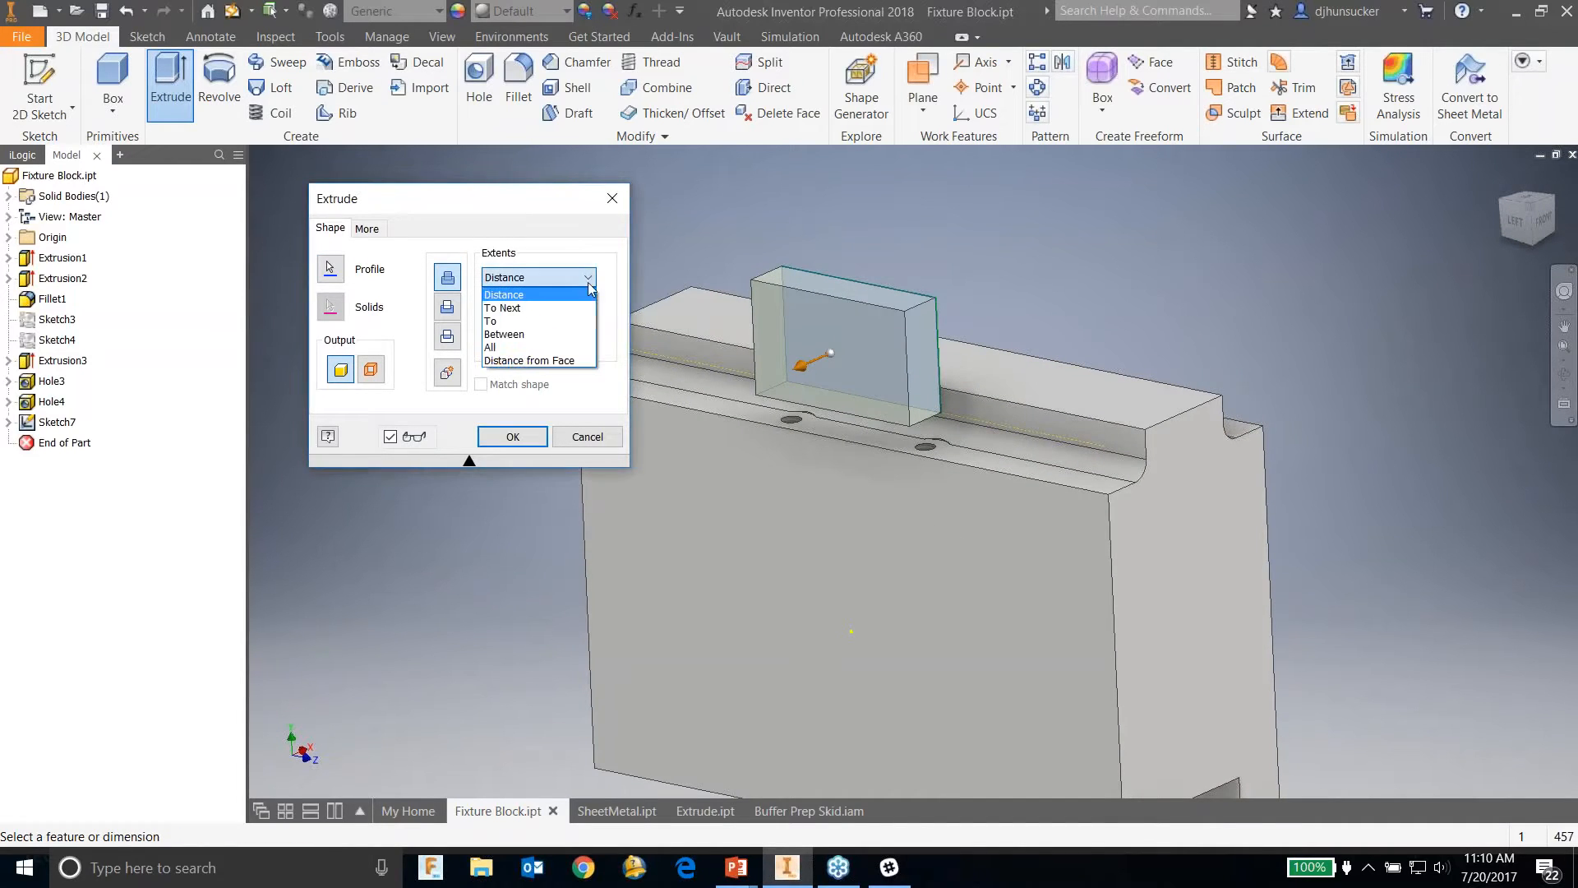
pyautogui.click(573, 362)
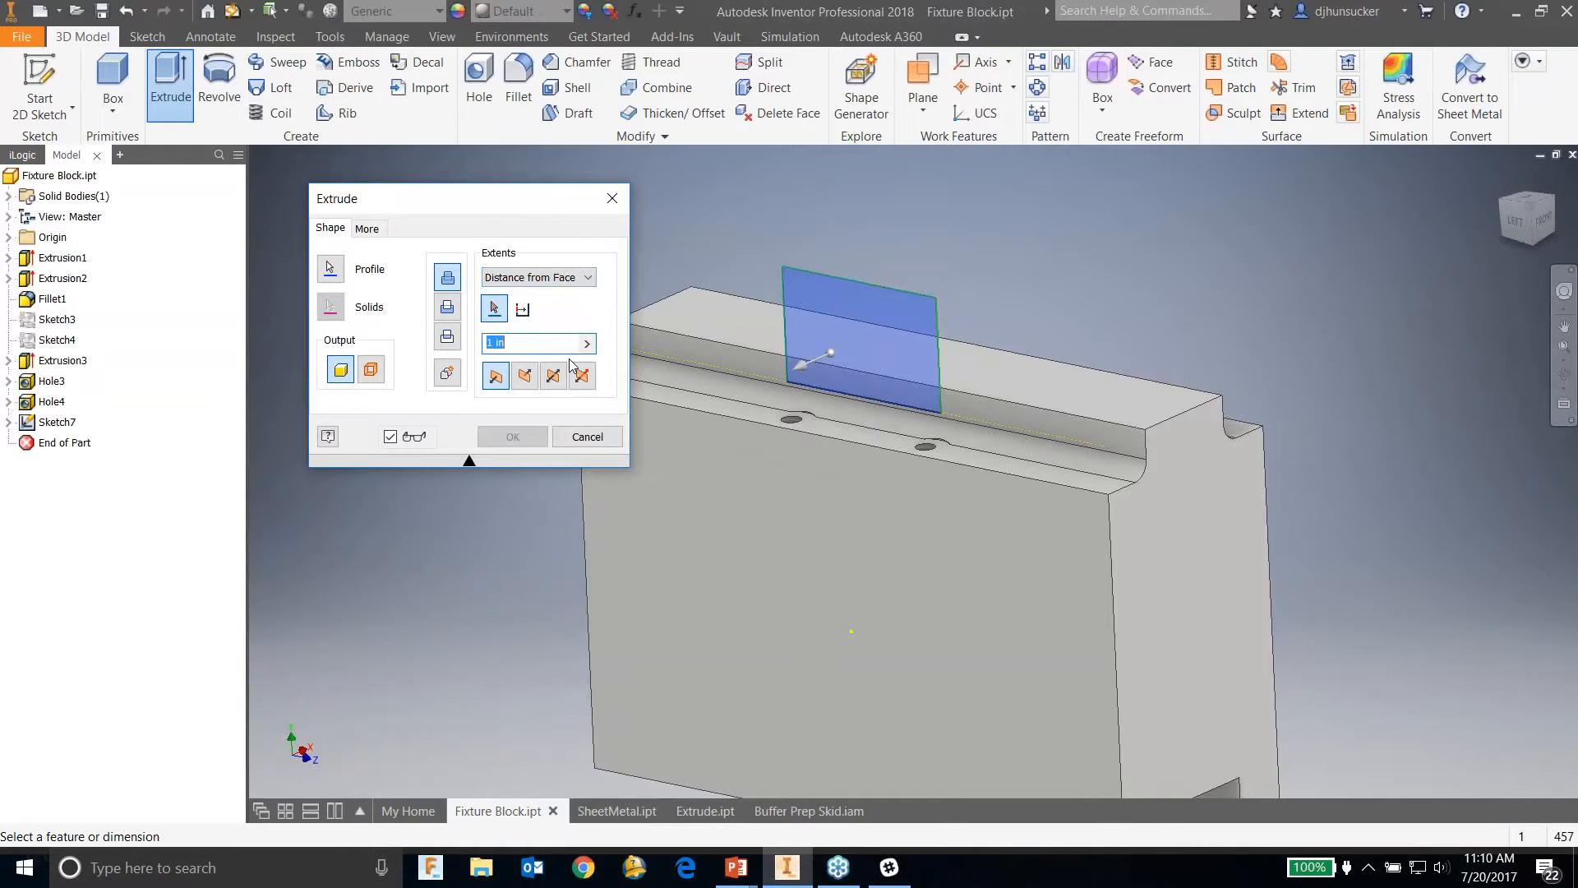
pyautogui.click(1037, 416)
pyautogui.moveTo(1020, 286); pyautogui.dragTo(918, 373, button='middle')
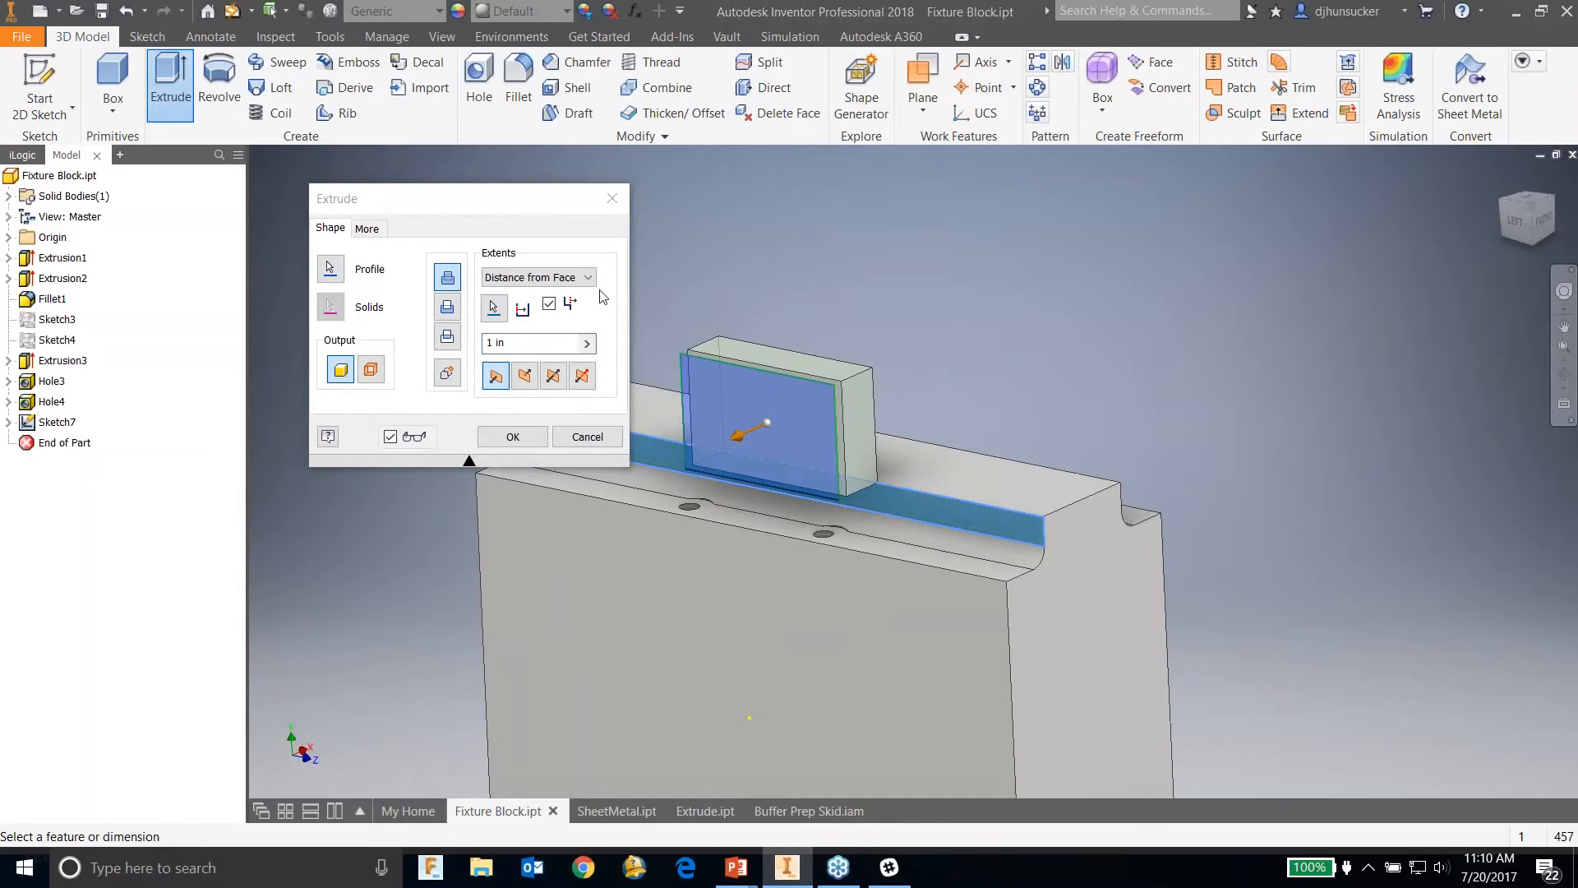
# Step: Flip the extrusion to the opposite direction and set its distance to 0.5 in
pyautogui.click(524, 375)
pyautogui.doubleClick(493, 349)
pyautogui.write('0.5')
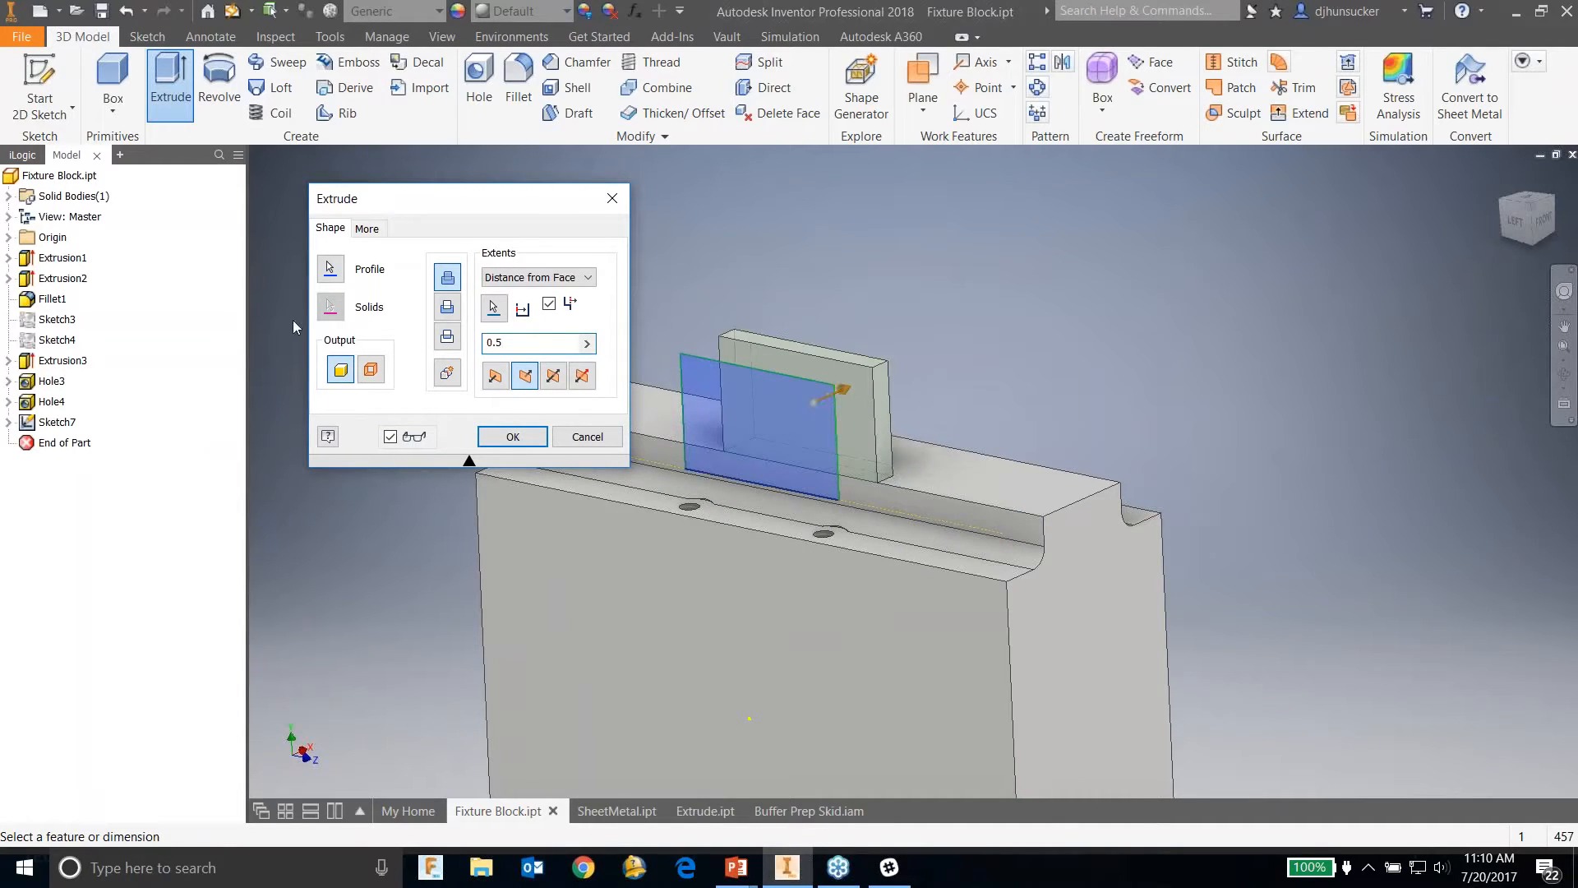
pyautogui.keyDown('shift'); pyautogui.moveTo(1195, 402); pyautogui.dragTo(970, 386, button='middle'); pyautogui.keyUp('shift')
pyautogui.click(587, 277)
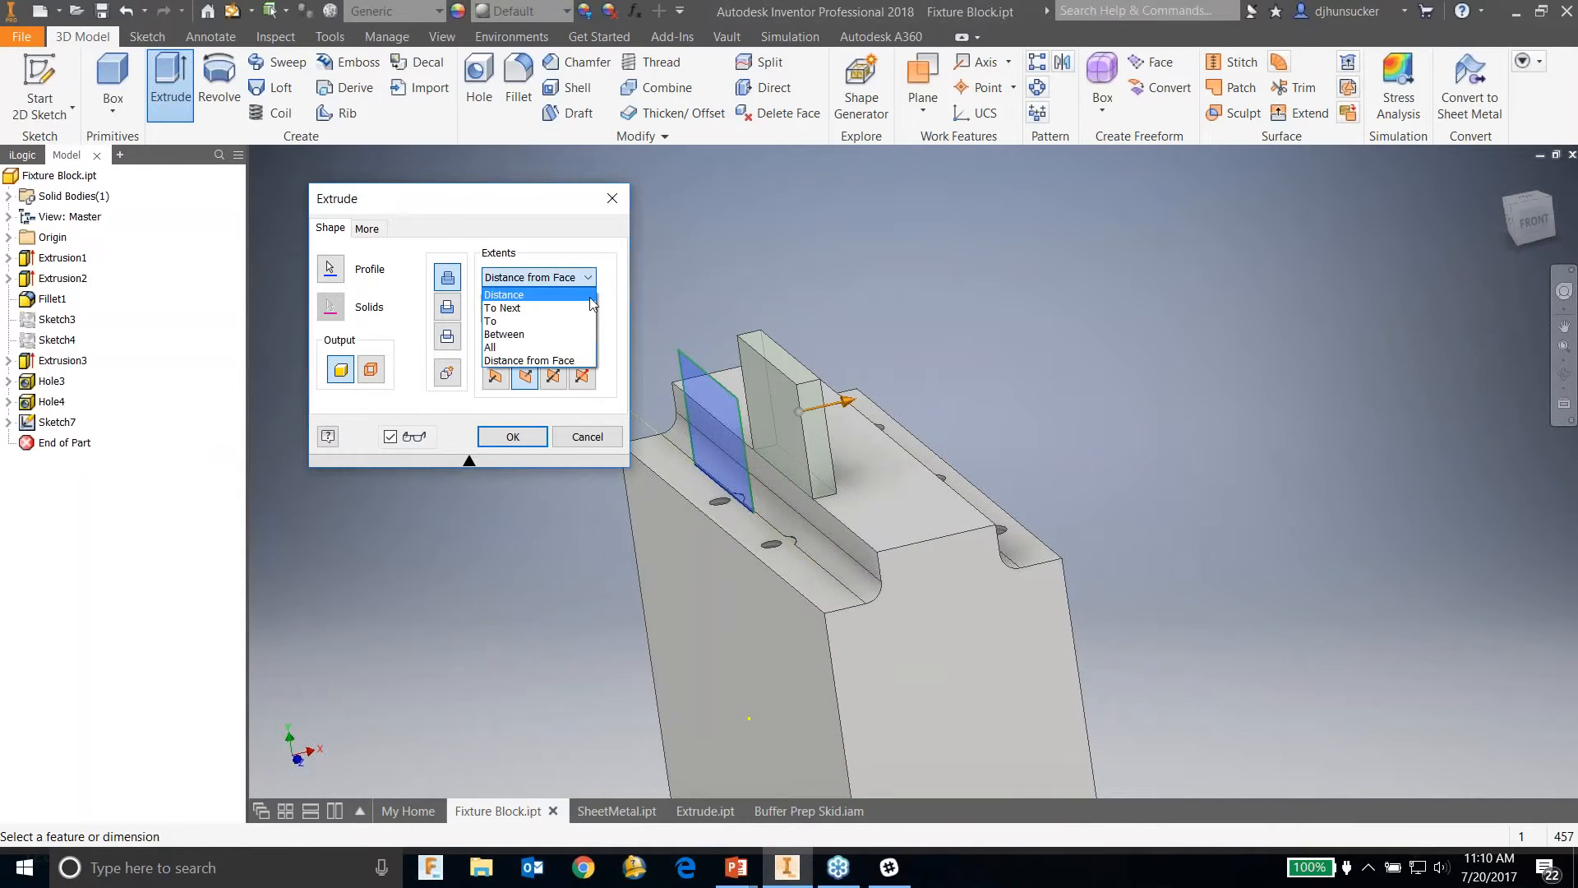
pyautogui.click(608, 262)
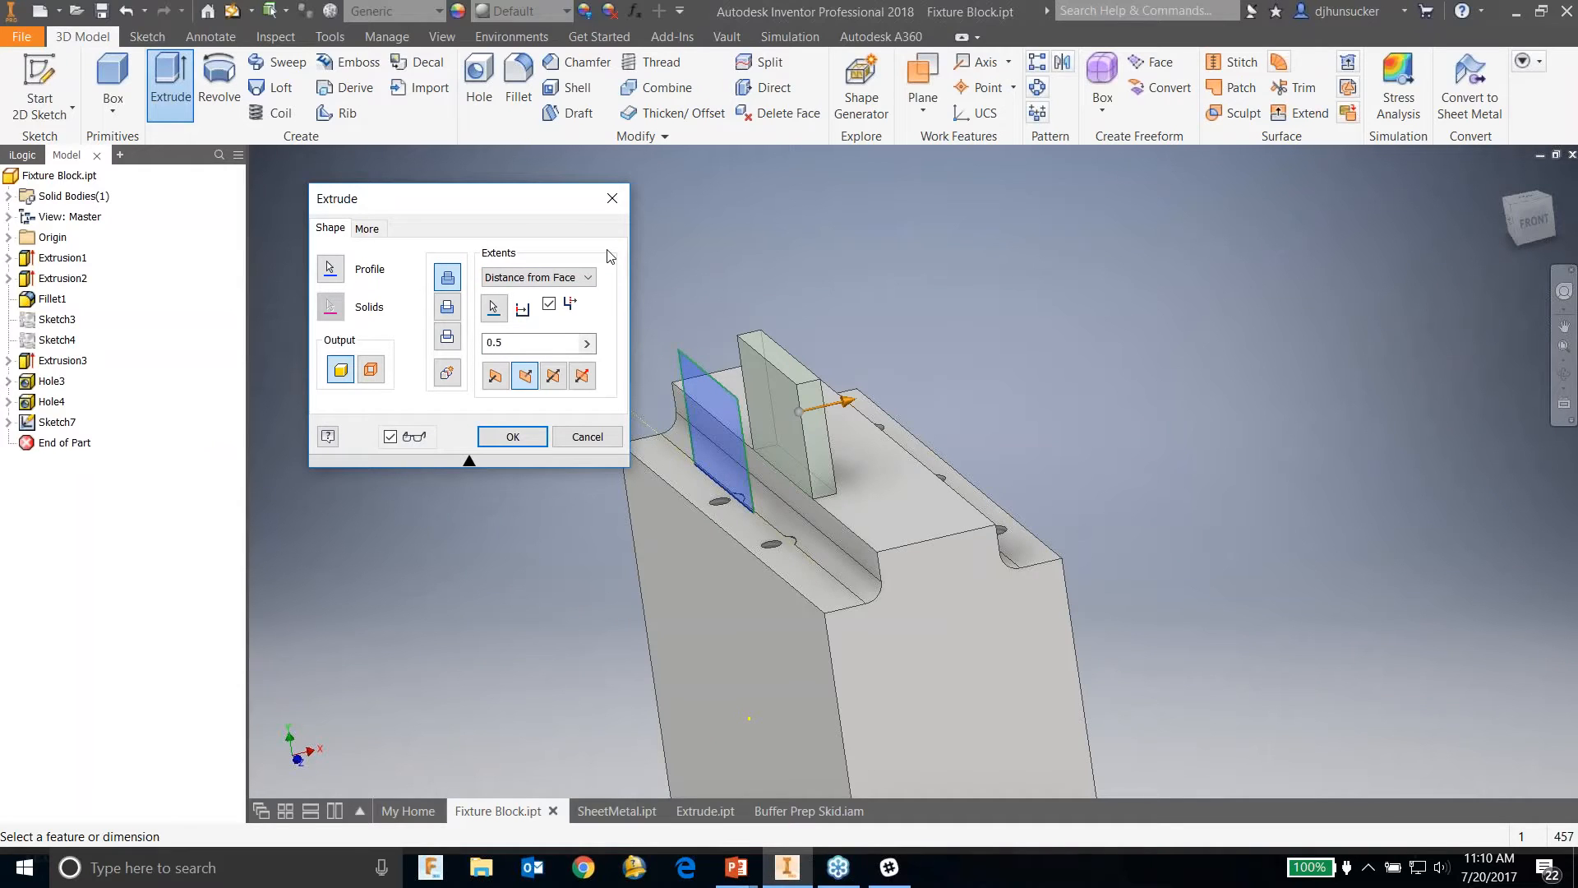
# Step: Make the extrusion symmetric, use the origin YZ Plane as its reference instead, and create it
pyautogui.click(554, 376)
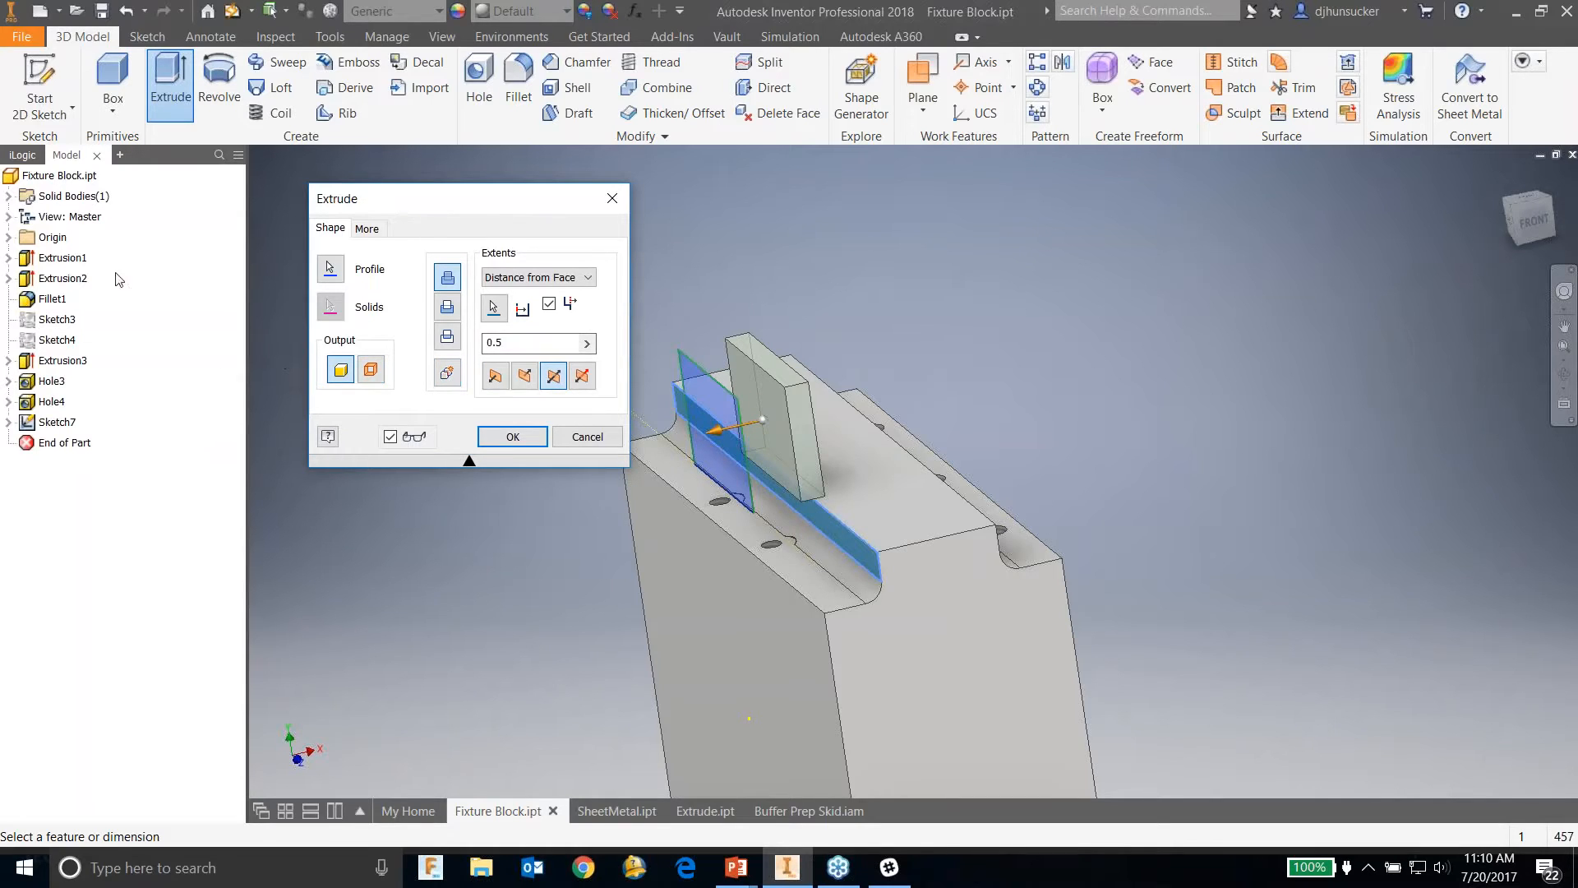
pyautogui.click(494, 308)
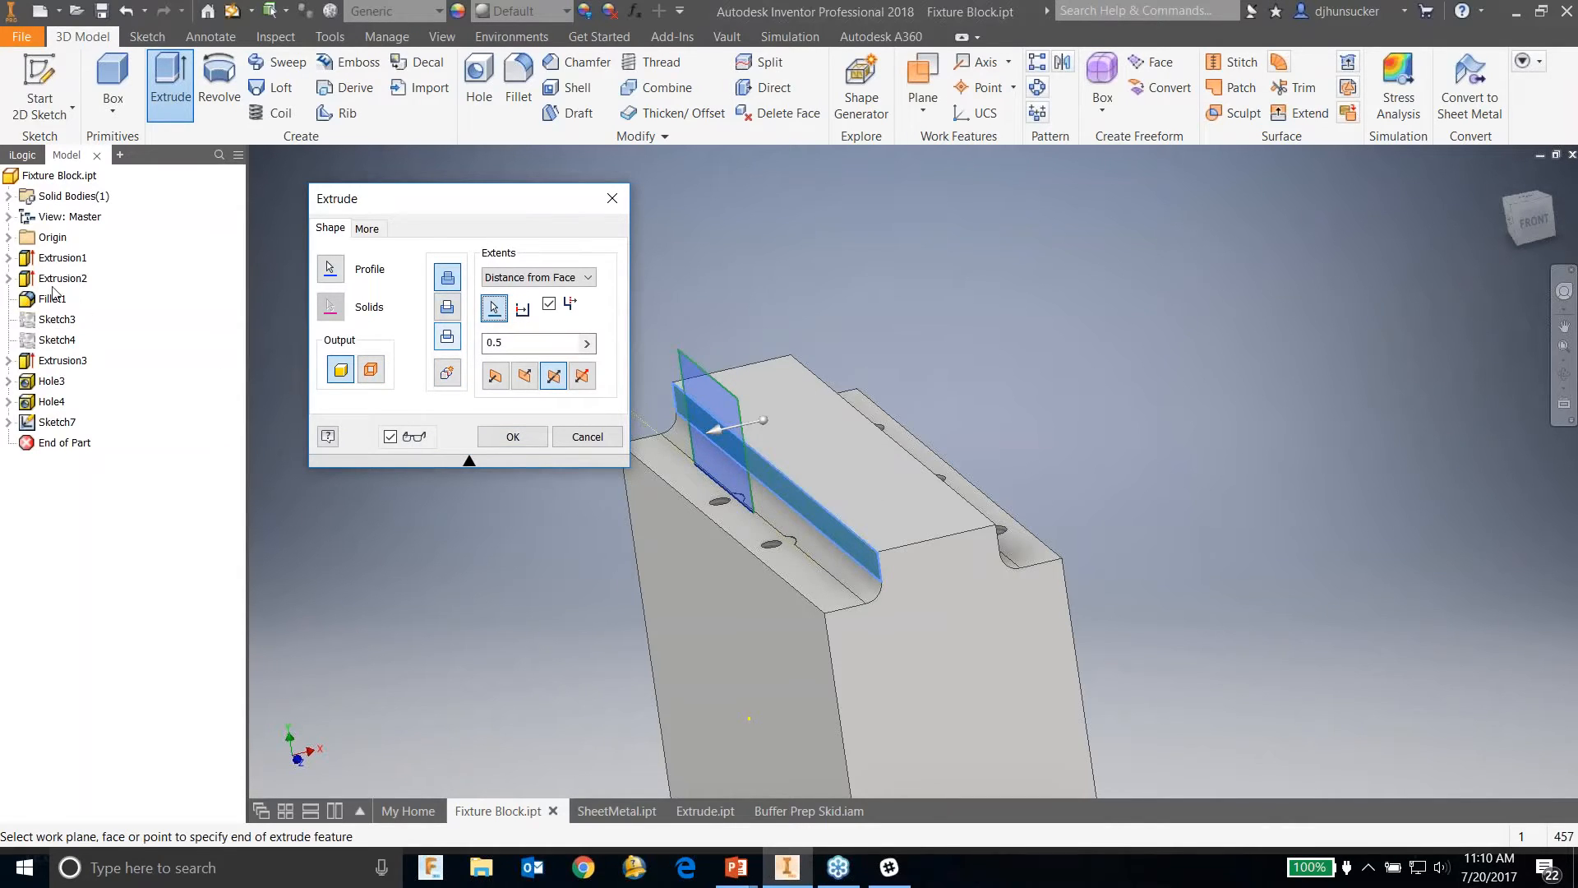
pyautogui.click(8, 237)
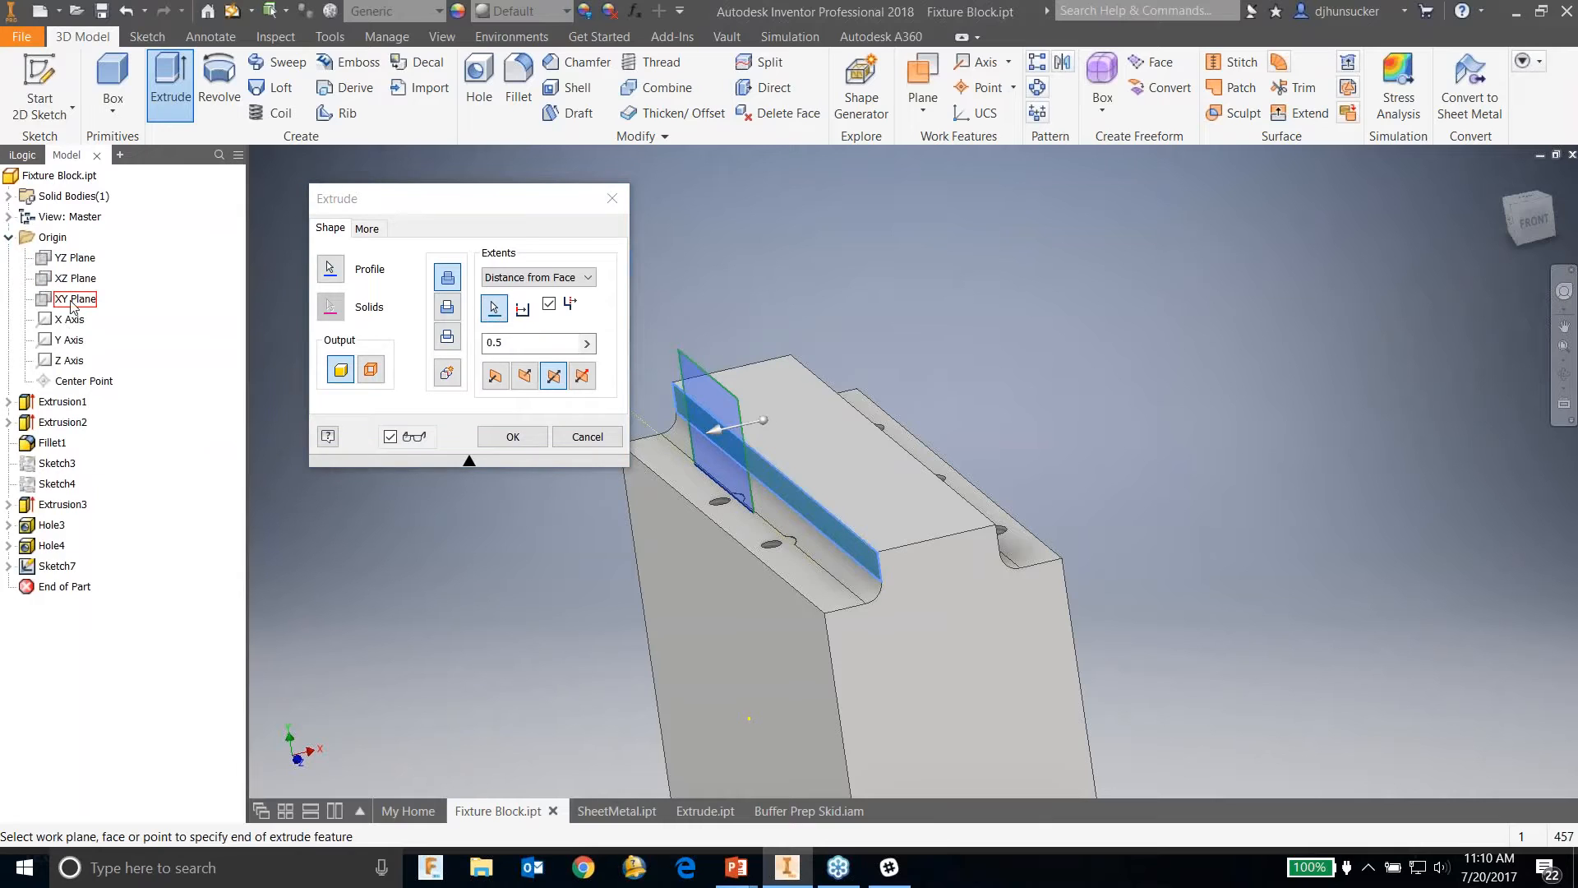
pyautogui.click(75, 258)
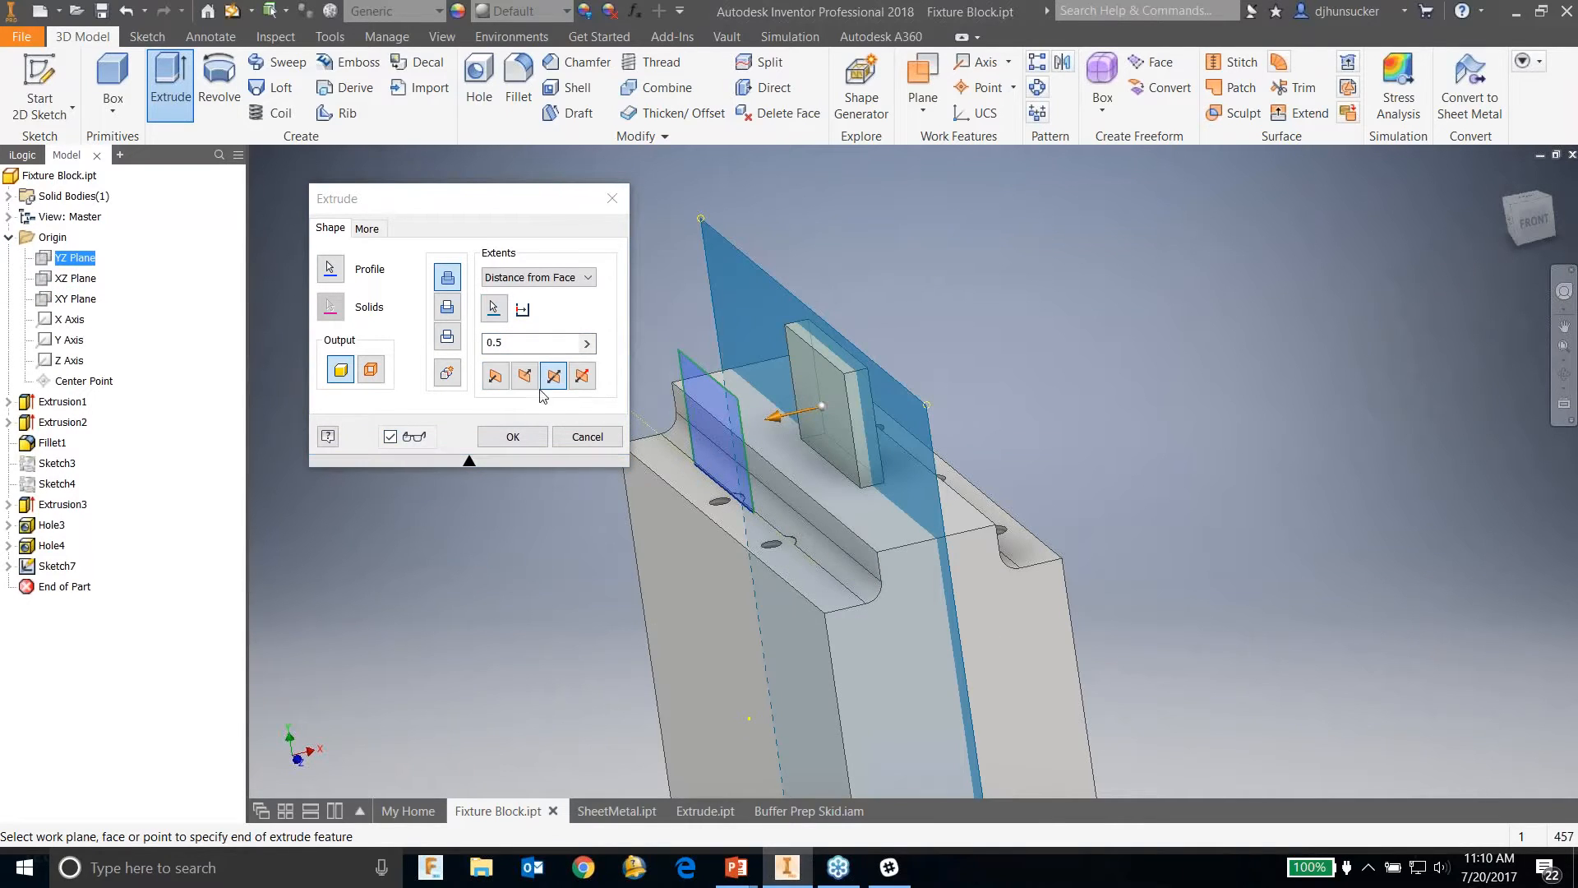
pyautogui.click(512, 436)
# Step: Create a new sketch on the block's large side face below the two spotface holes
pyautogui.keyDown('shift'); pyautogui.moveTo(897, 493); pyautogui.dragTo(944, 516, button='middle'); pyautogui.keyUp('shift')
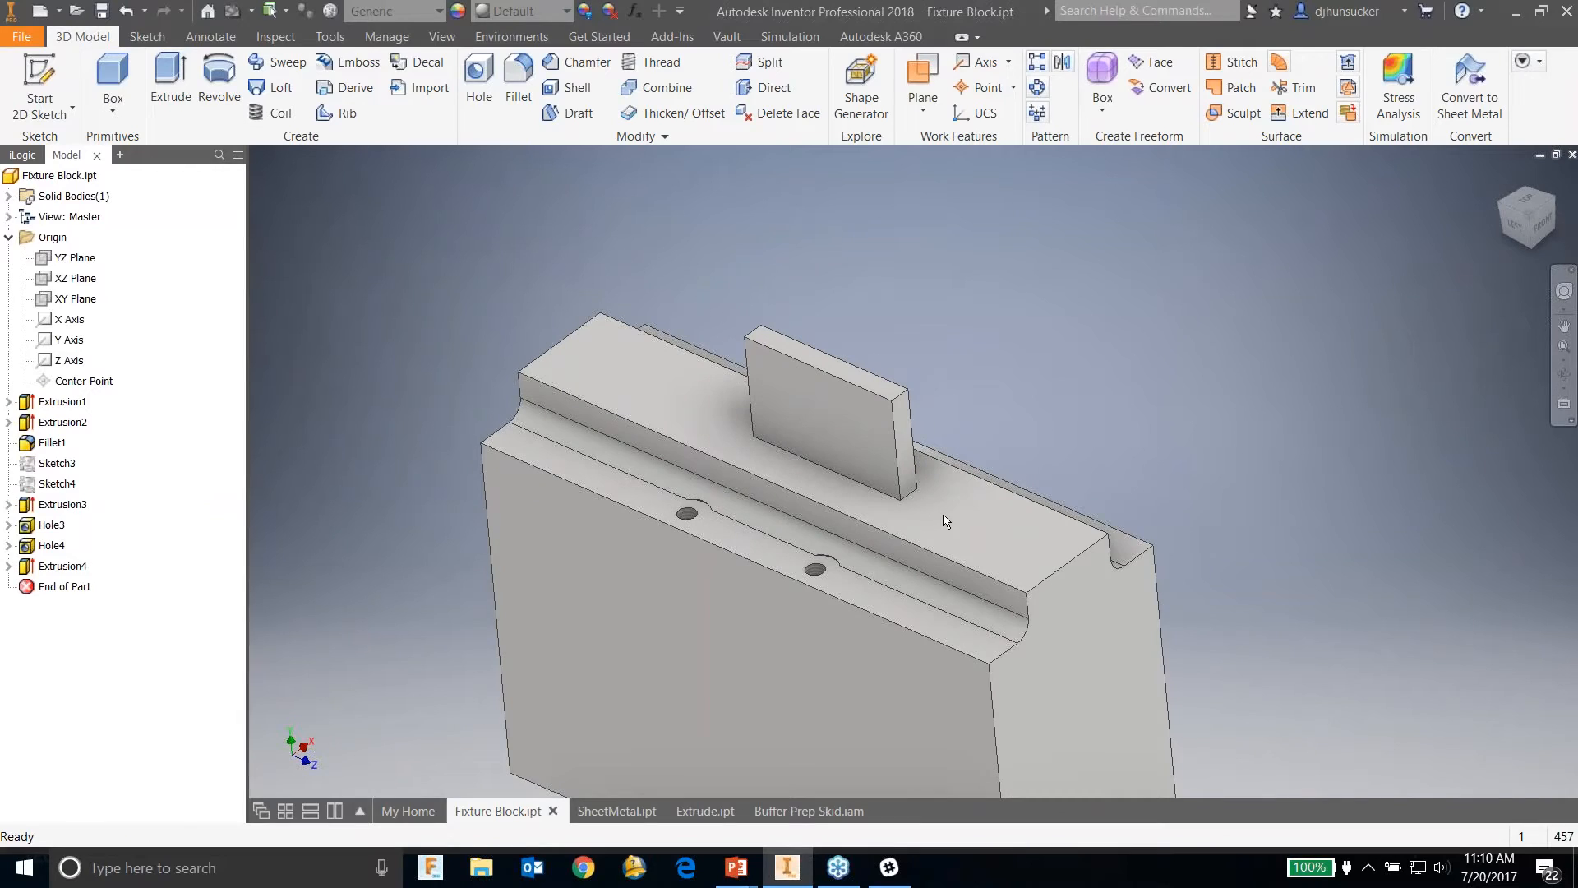
pyautogui.moveTo(974, 542)
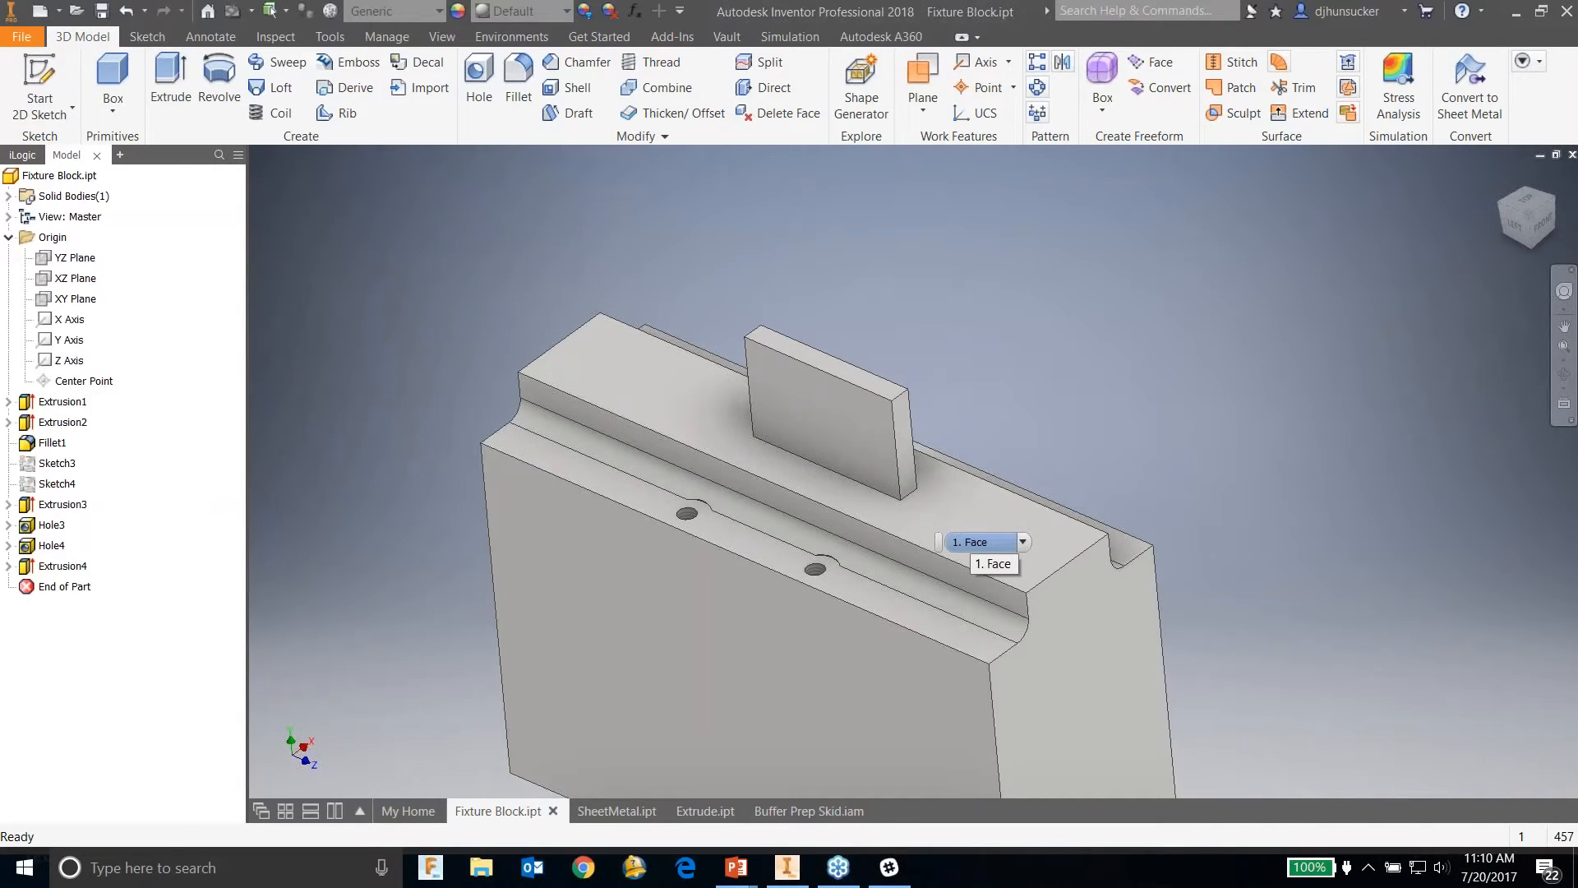
pyautogui.moveTo(983, 486); pyautogui.dragTo(1029, 431, button='middle')
pyautogui.scroll(1, 1029, 432)
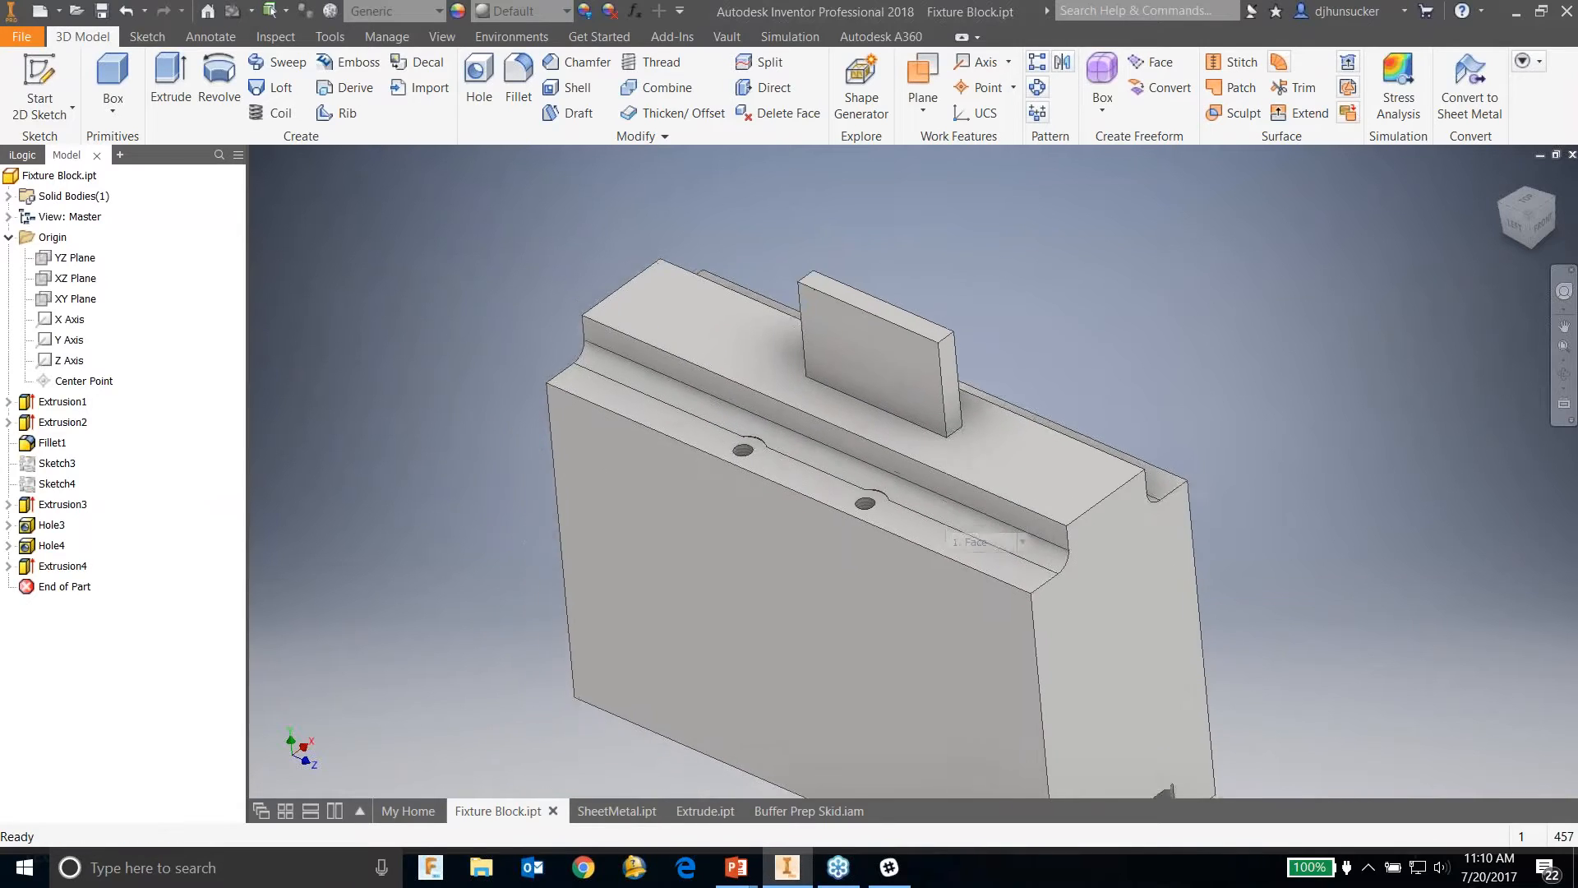
pyautogui.keyDown('shift'); pyautogui.moveTo(1146, 356); pyautogui.dragTo(1097, 342, button='middle'); pyautogui.keyUp('shift')
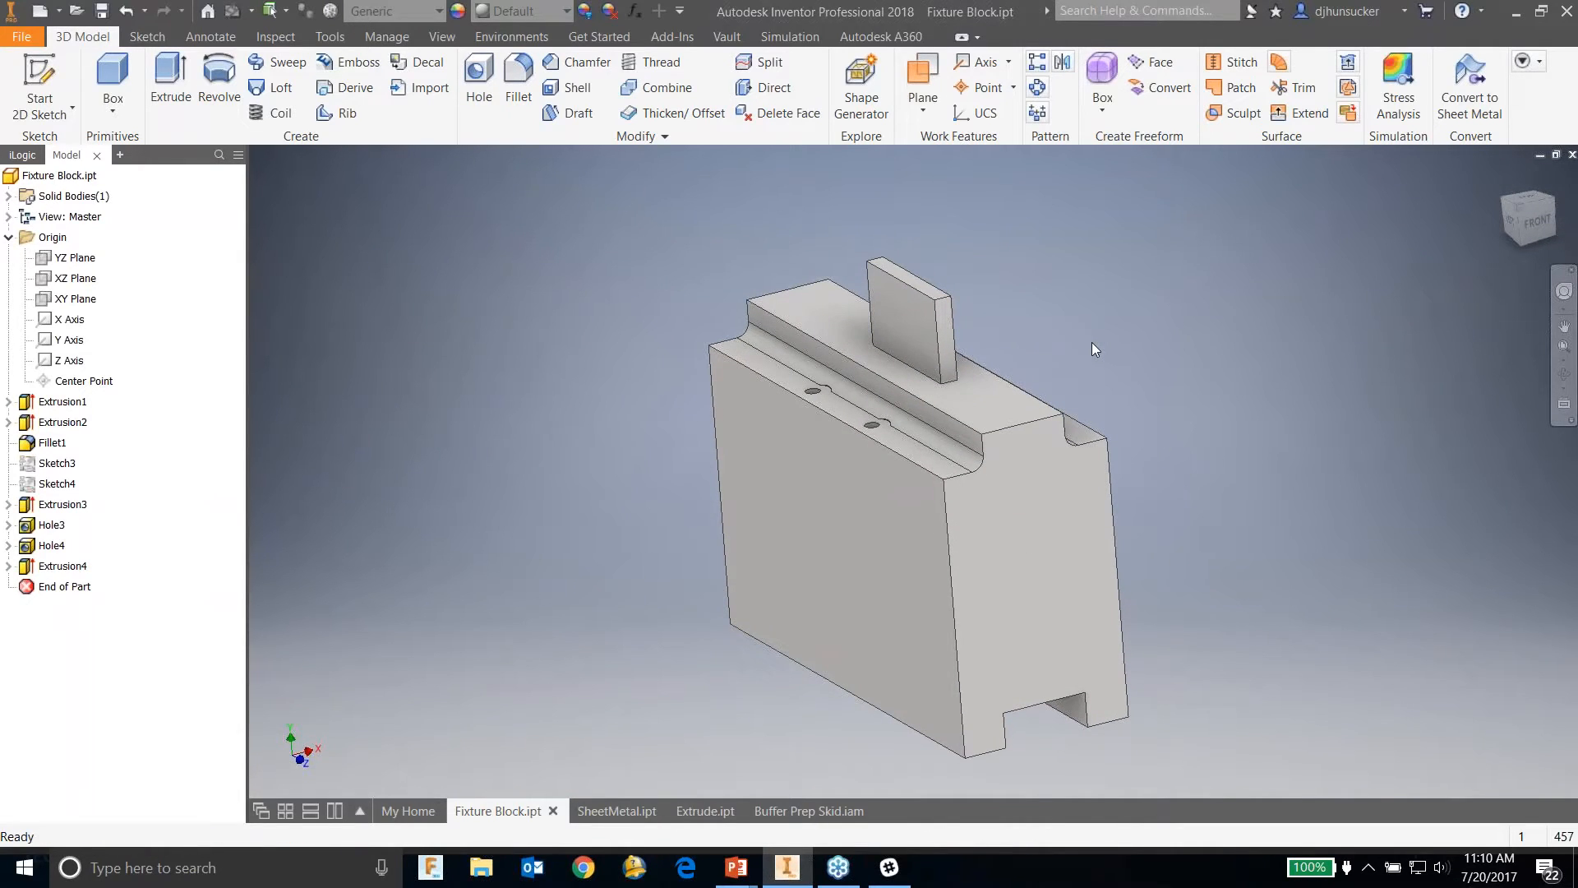
pyautogui.click(937, 539)
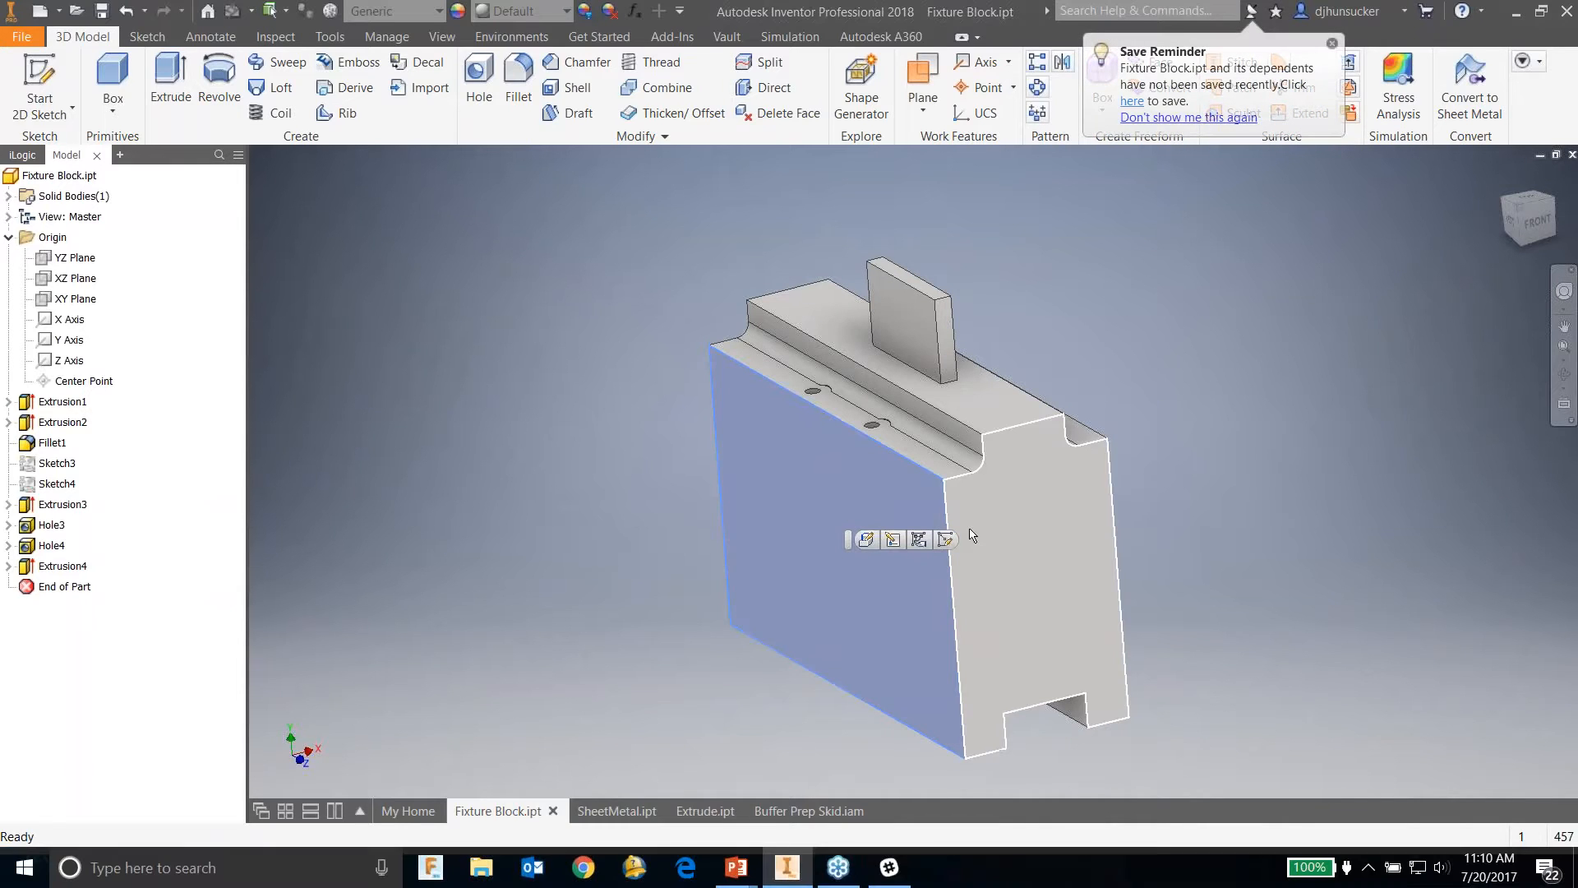
pyautogui.click(945, 540)
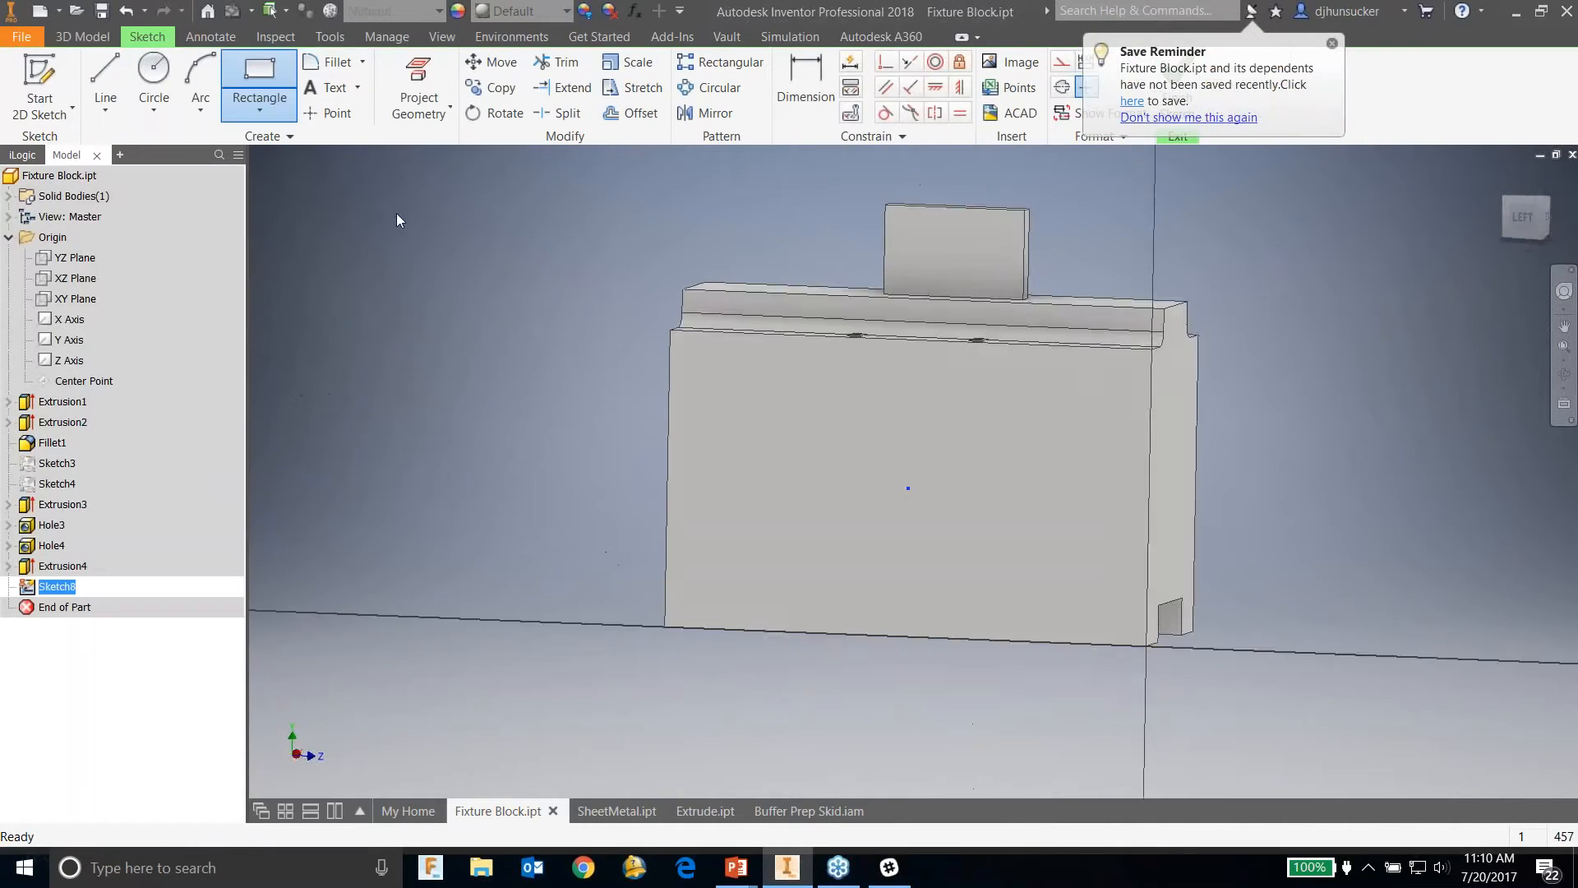
# Step: Sketch two circles about 2.5 in and 2.3 in in diameter on the side face, about 7.2 in apart
pyautogui.click(156, 71)
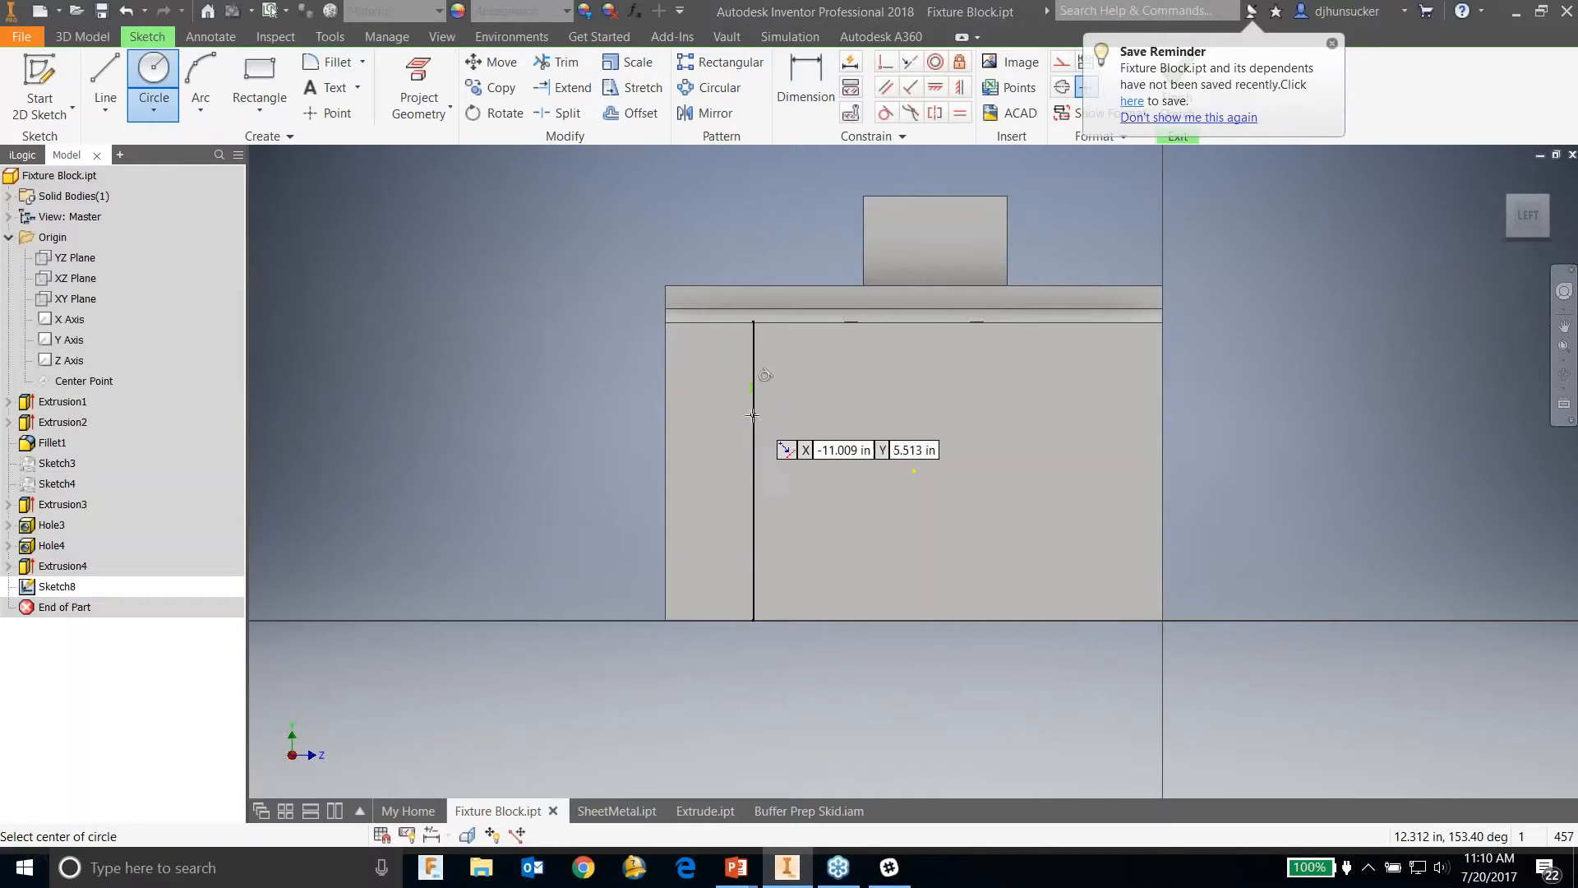
pyautogui.click(1061, 492)
pyautogui.click(1103, 494)
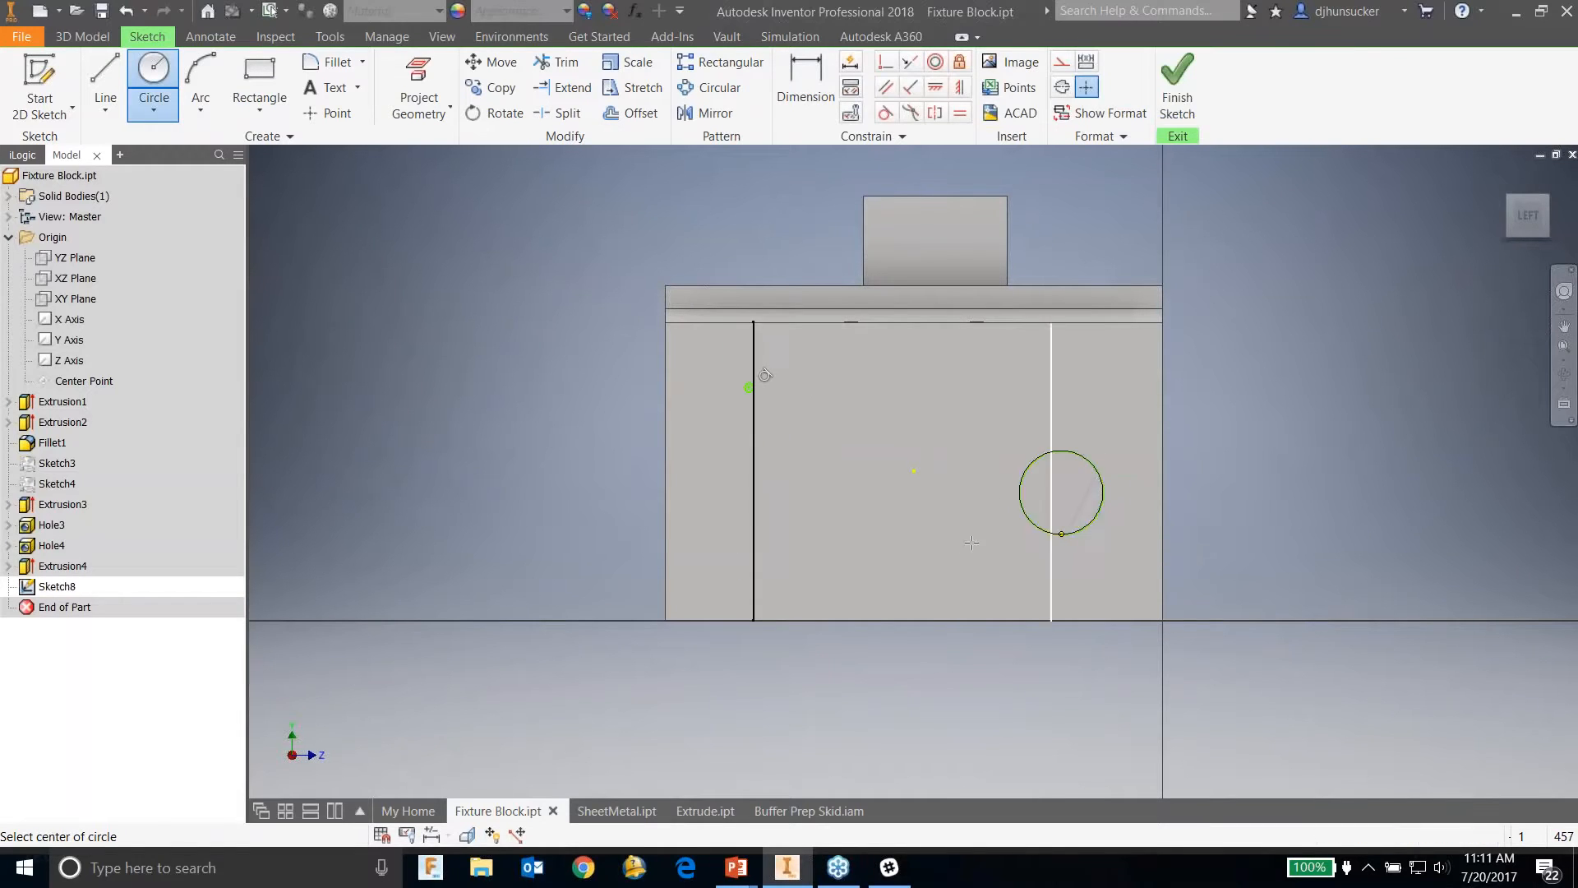
pyautogui.click(792, 509)
pyautogui.click(839, 509)
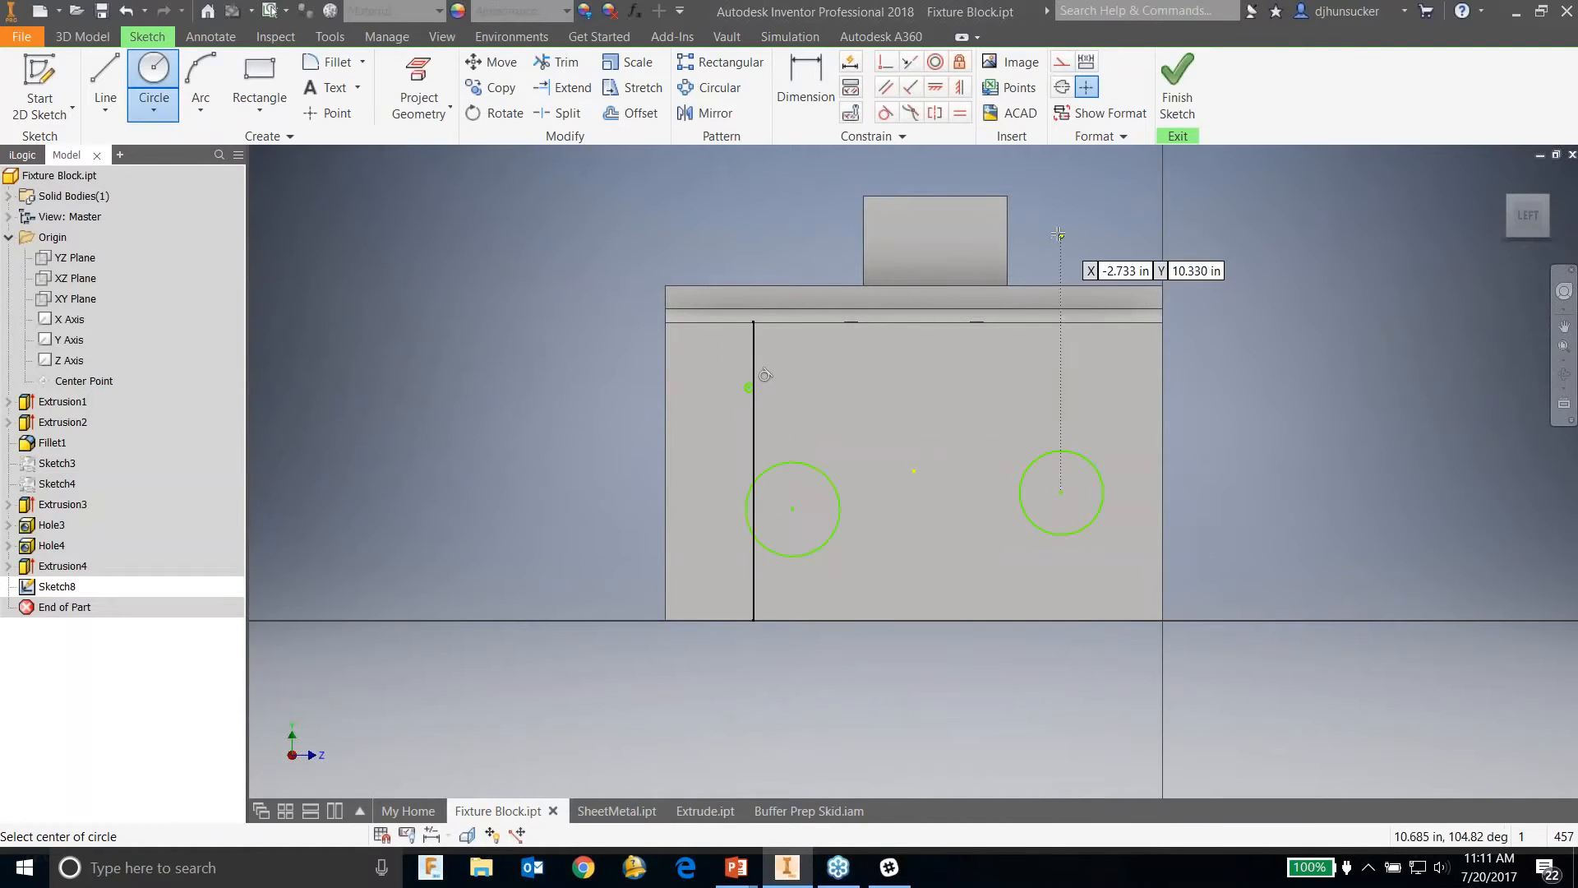
# Step: Cut both circles through the block with an Extrude whose extents are set to All
pyautogui.keyDown('shift'); pyautogui.moveTo(1036, 352); pyautogui.dragTo(807, 549, button='middle'); pyautogui.keyUp('shift')
pyautogui.press('e')
pyautogui.click(794, 553)
pyautogui.click(914, 598)
pyautogui.click(448, 307)
pyautogui.click(535, 277)
pyautogui.click(519, 347)
pyautogui.click(518, 436)
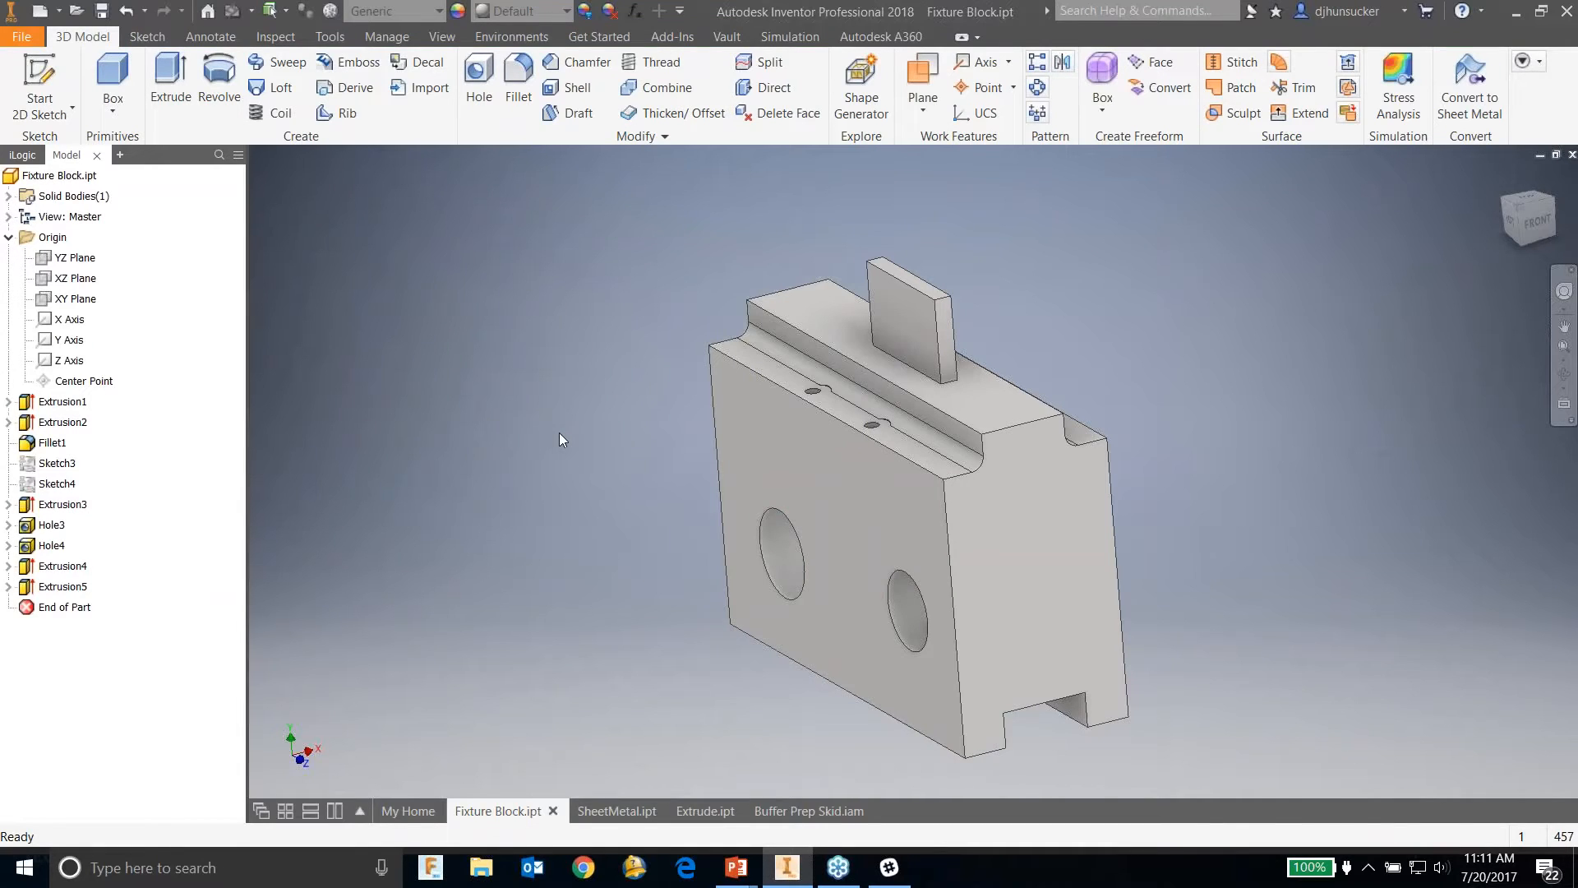
# Step: Measure the larger hole's edge and inspect its radius, length, angle and center position values
pyautogui.press('m')
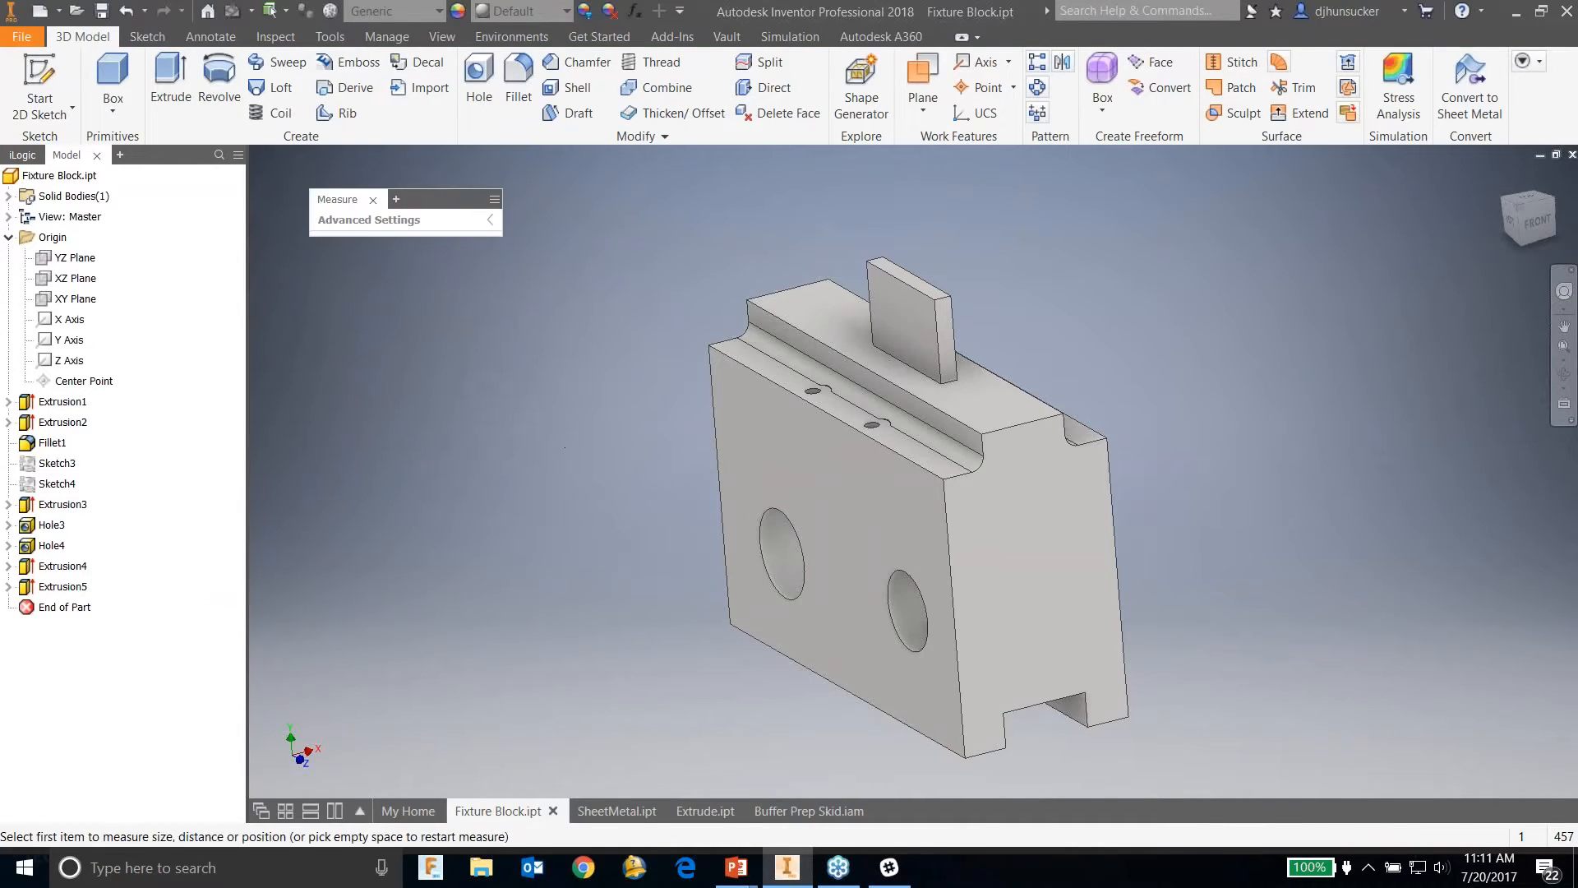
pyautogui.click(794, 530)
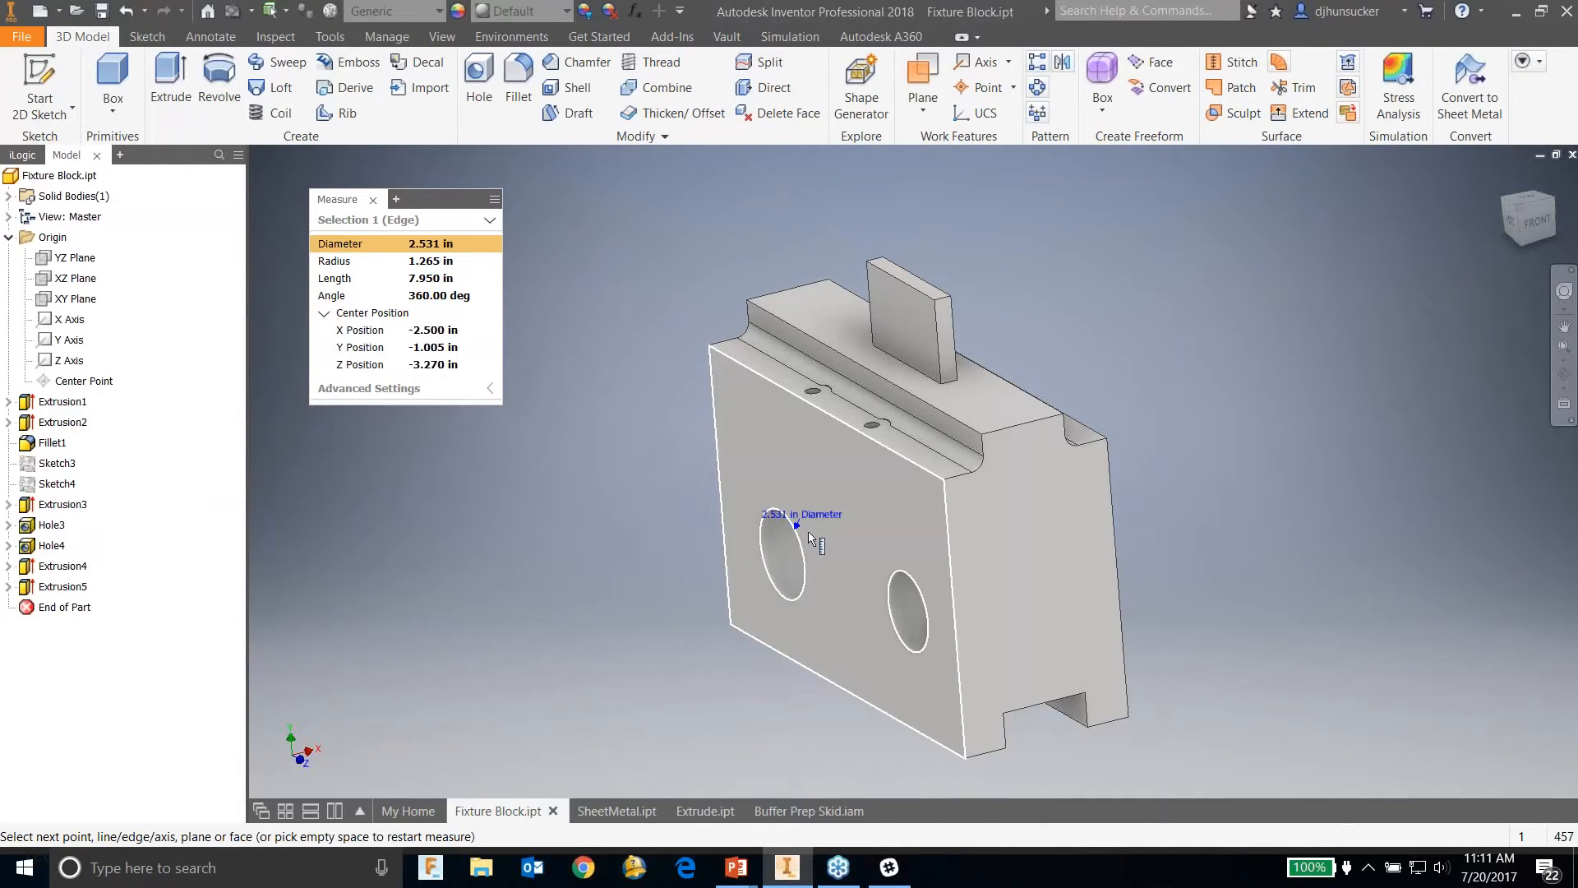
pyautogui.scroll(3, 637, 429)
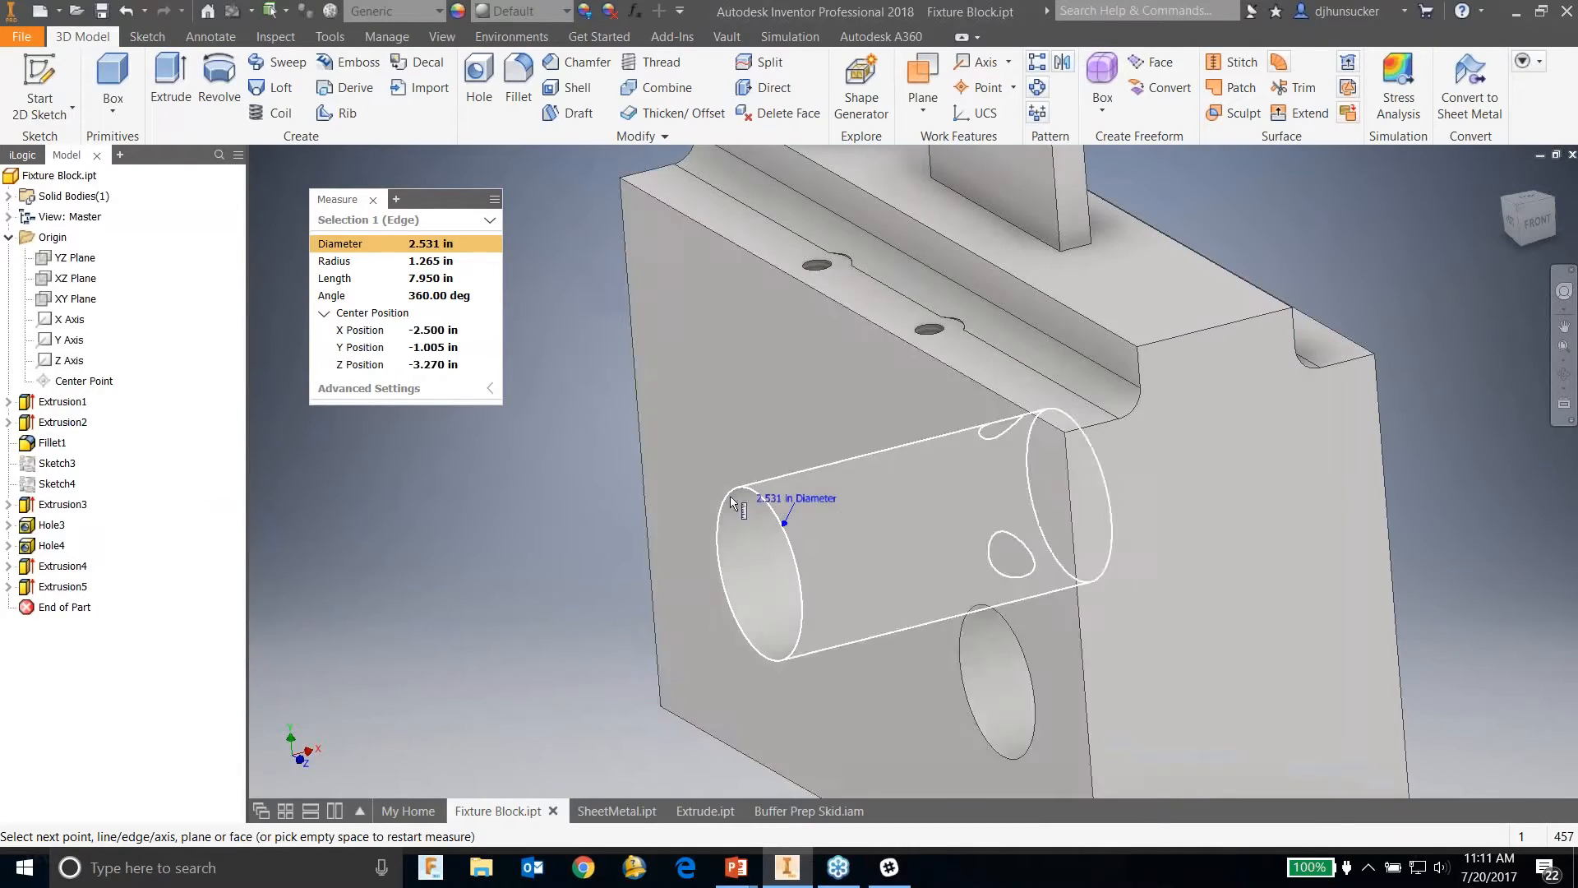
pyautogui.click(390, 261)
pyautogui.click(395, 283)
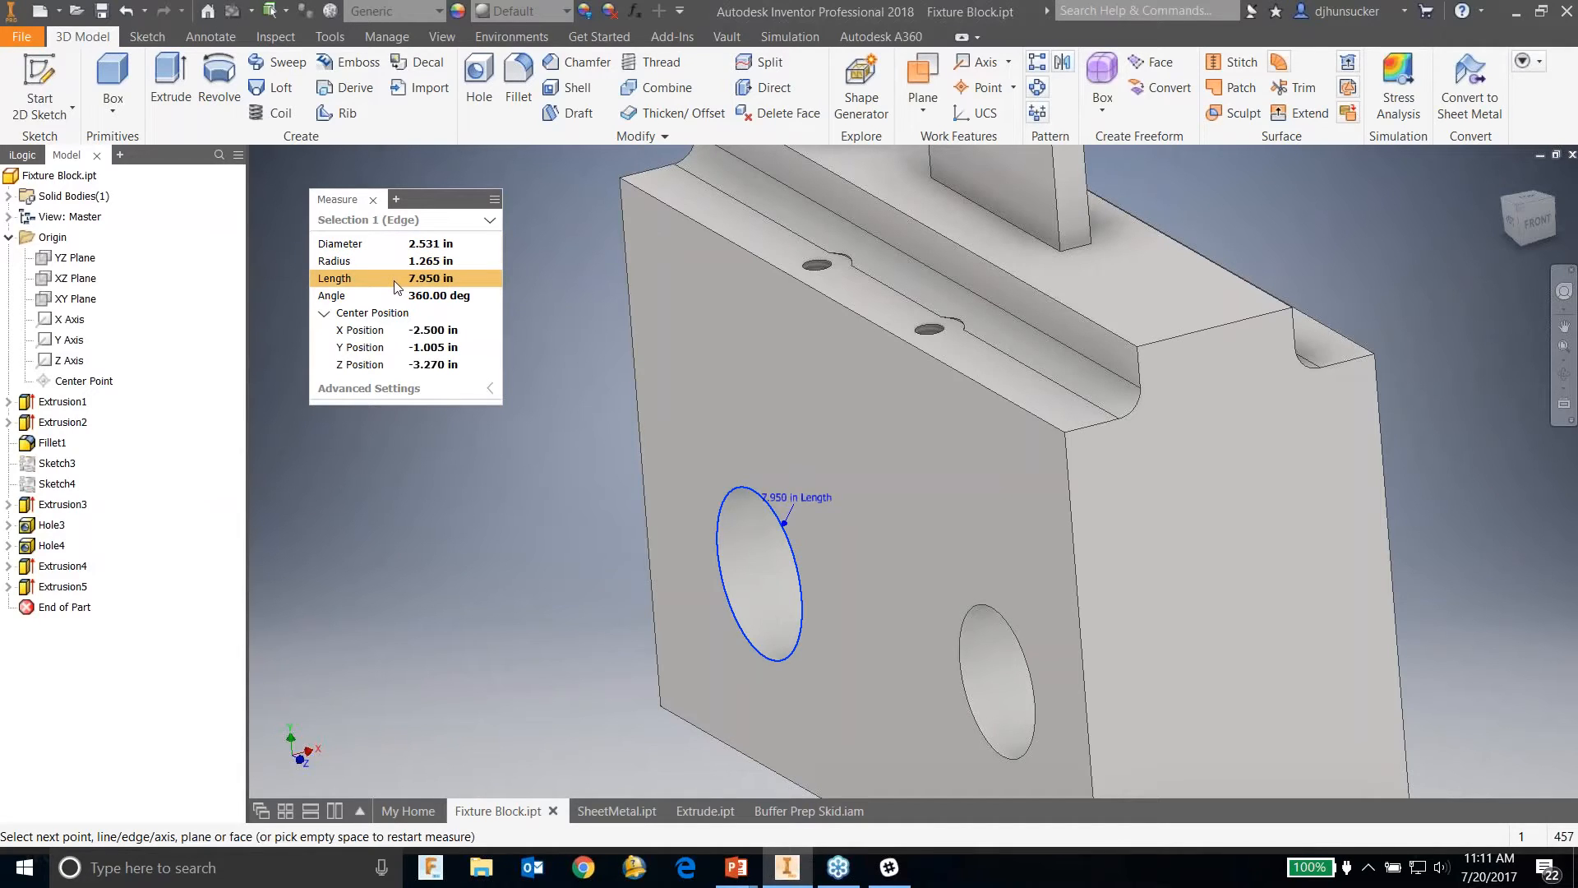
pyautogui.click(398, 296)
pyautogui.click(407, 332)
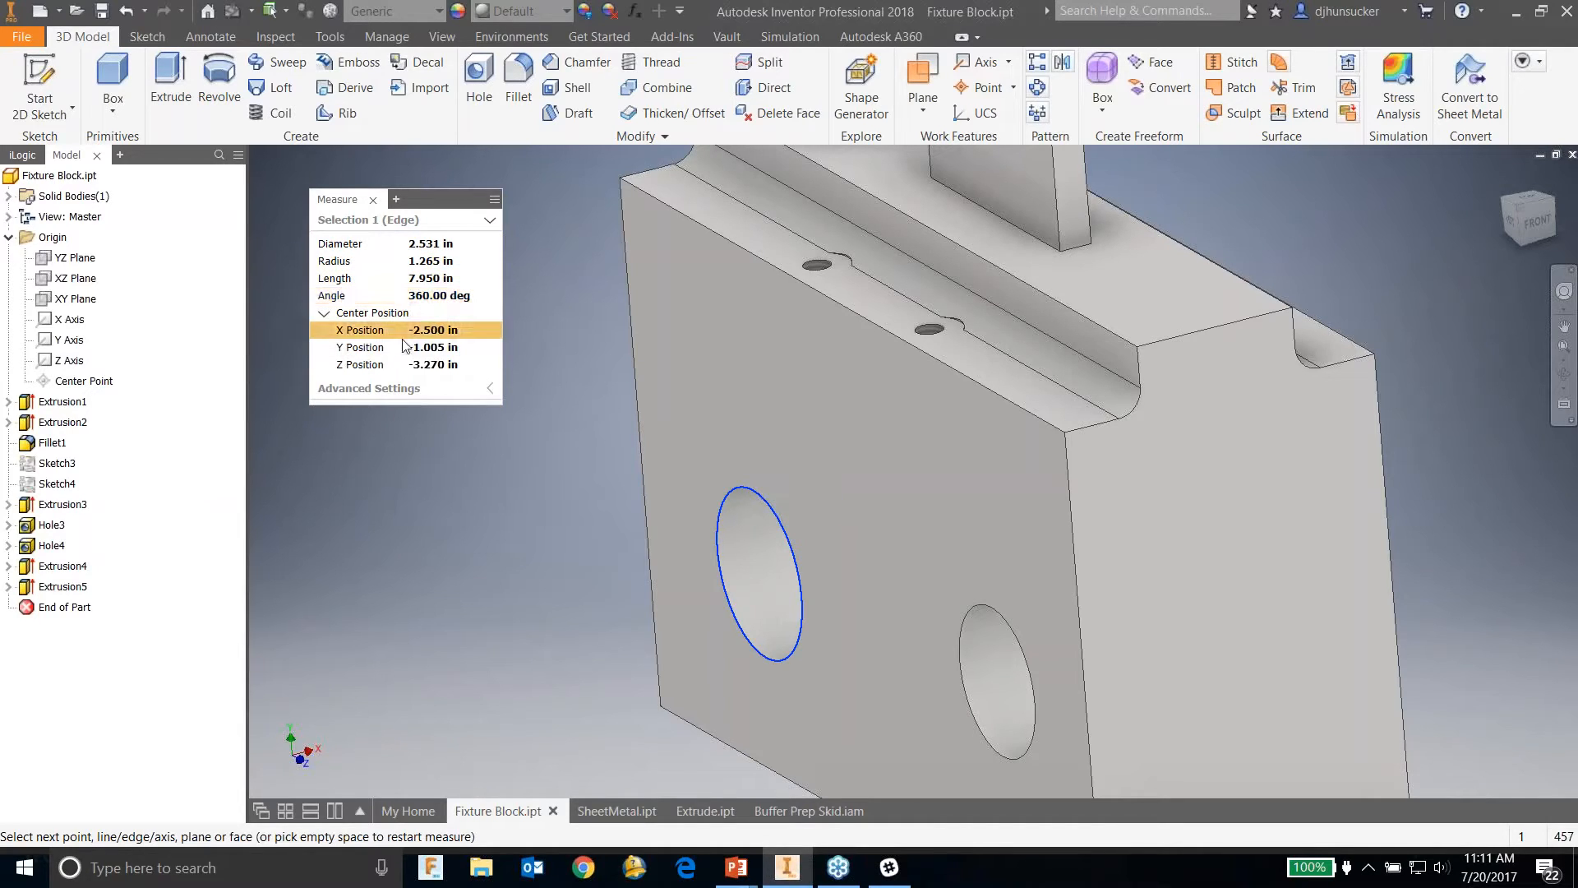
pyautogui.click(406, 352)
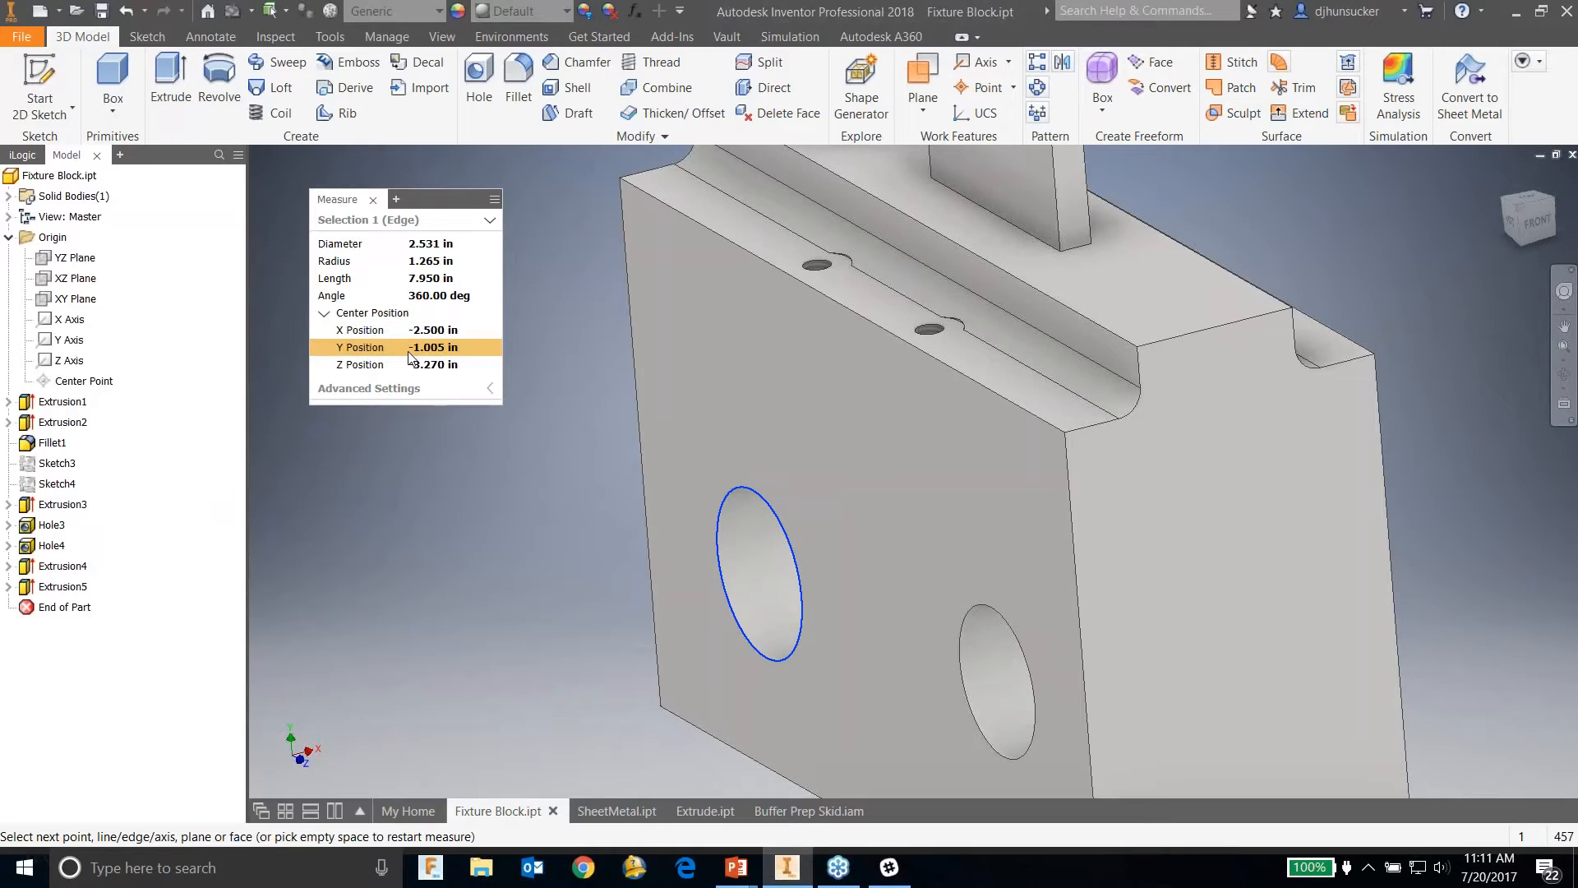
pyautogui.scroll(-3, 532, 465)
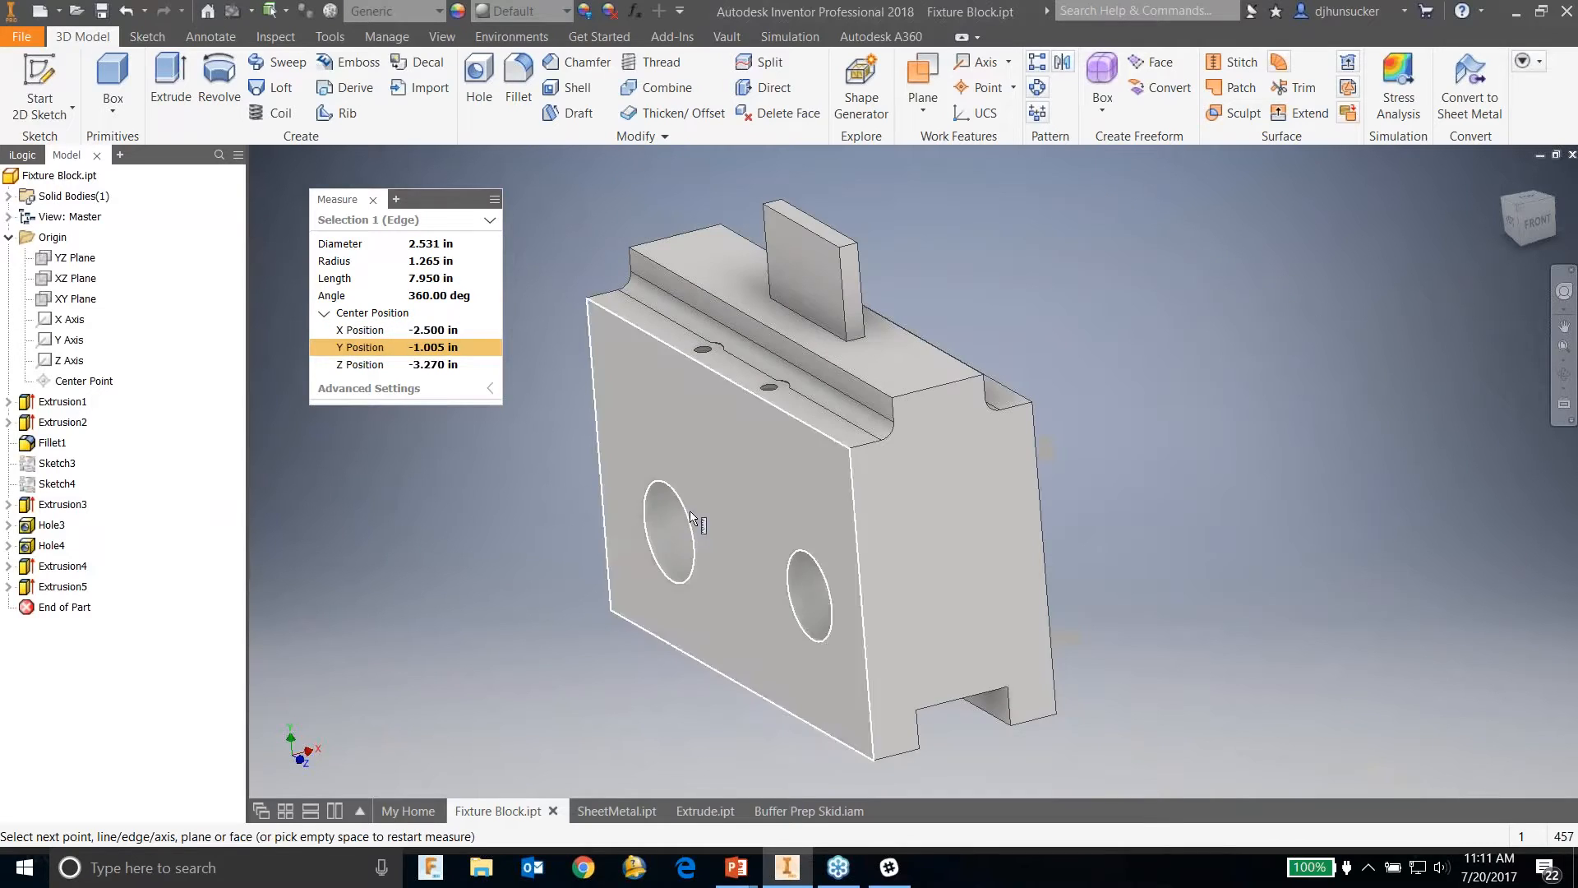
# Step: Add the smaller hole's edge to the measurement and inspect the center and minimum distances between the holes
pyautogui.click(816, 562)
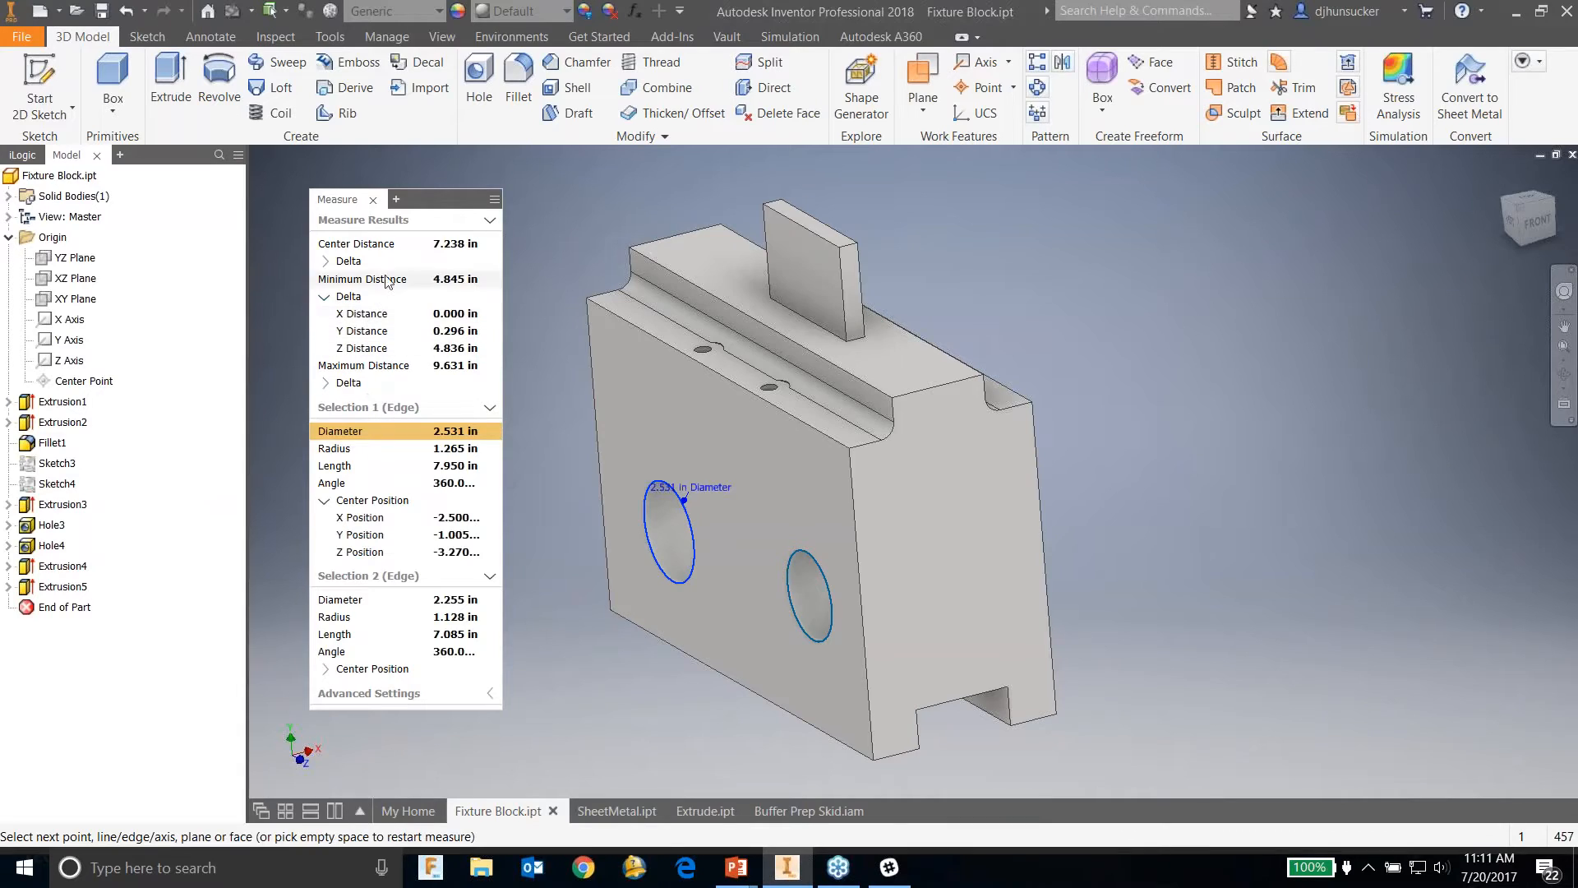
pyautogui.click(388, 247)
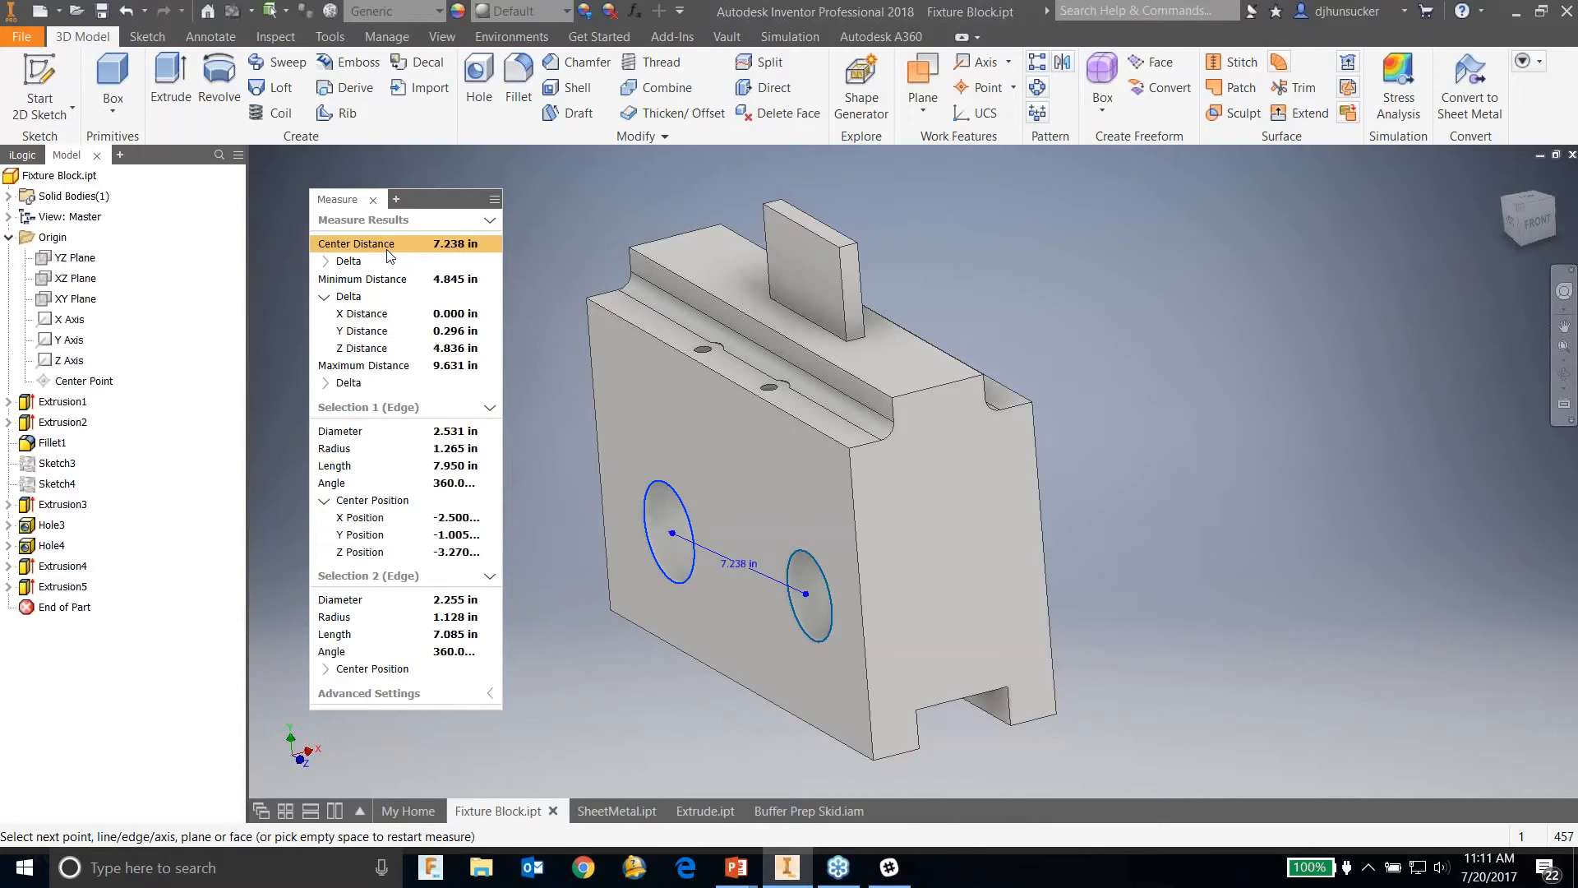
pyautogui.click(390, 281)
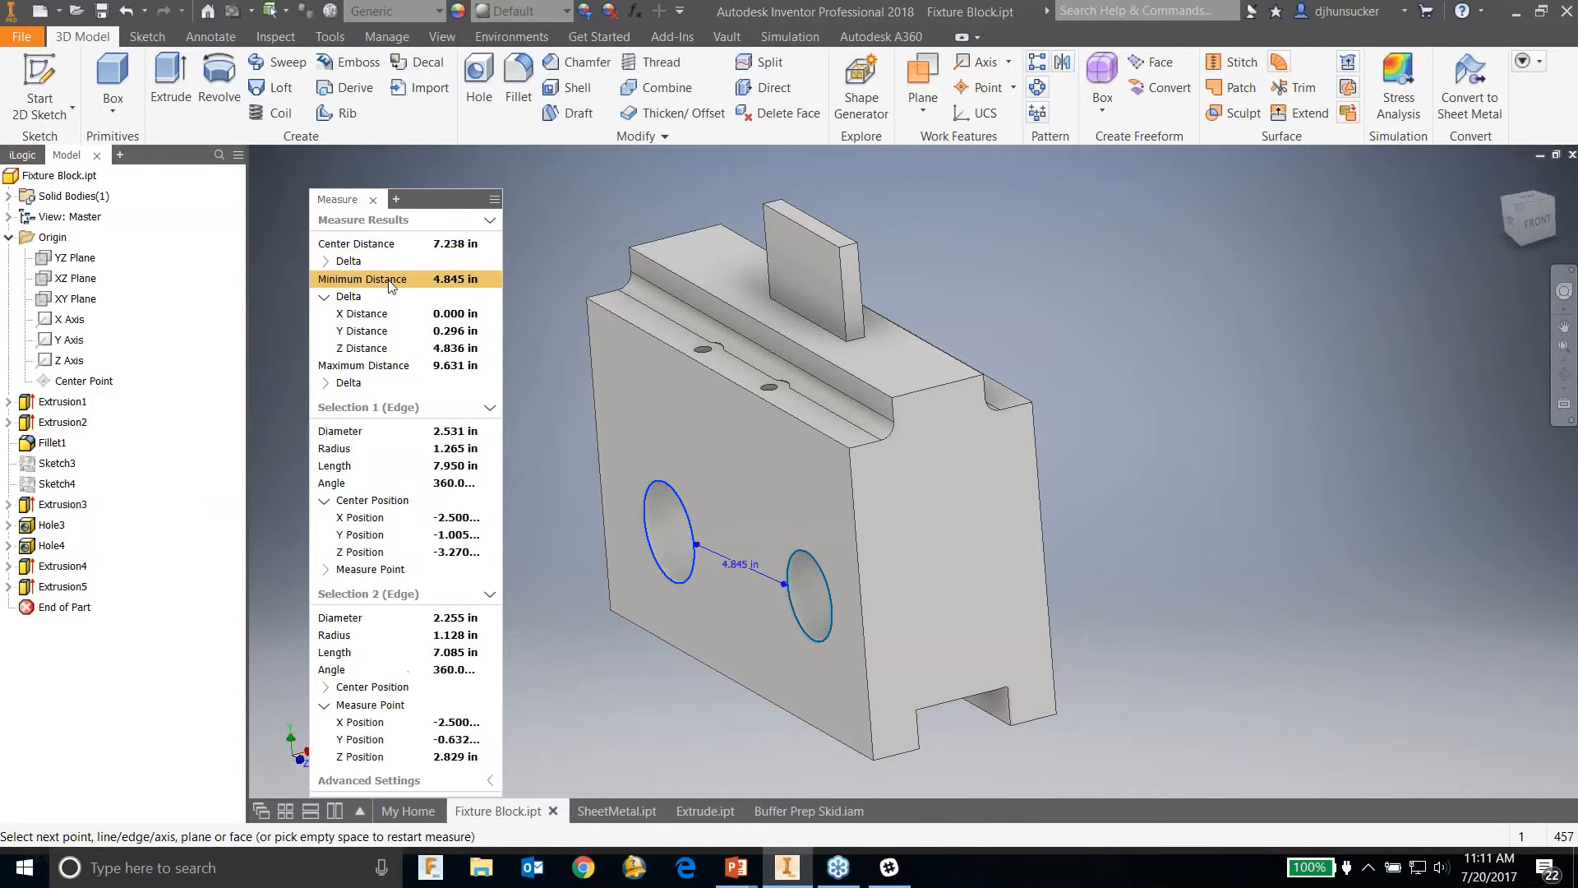
# Step: Inspect the maximum distance between the two holes, and measure the angle between the side face and the adjacent end face
pyautogui.click(399, 369)
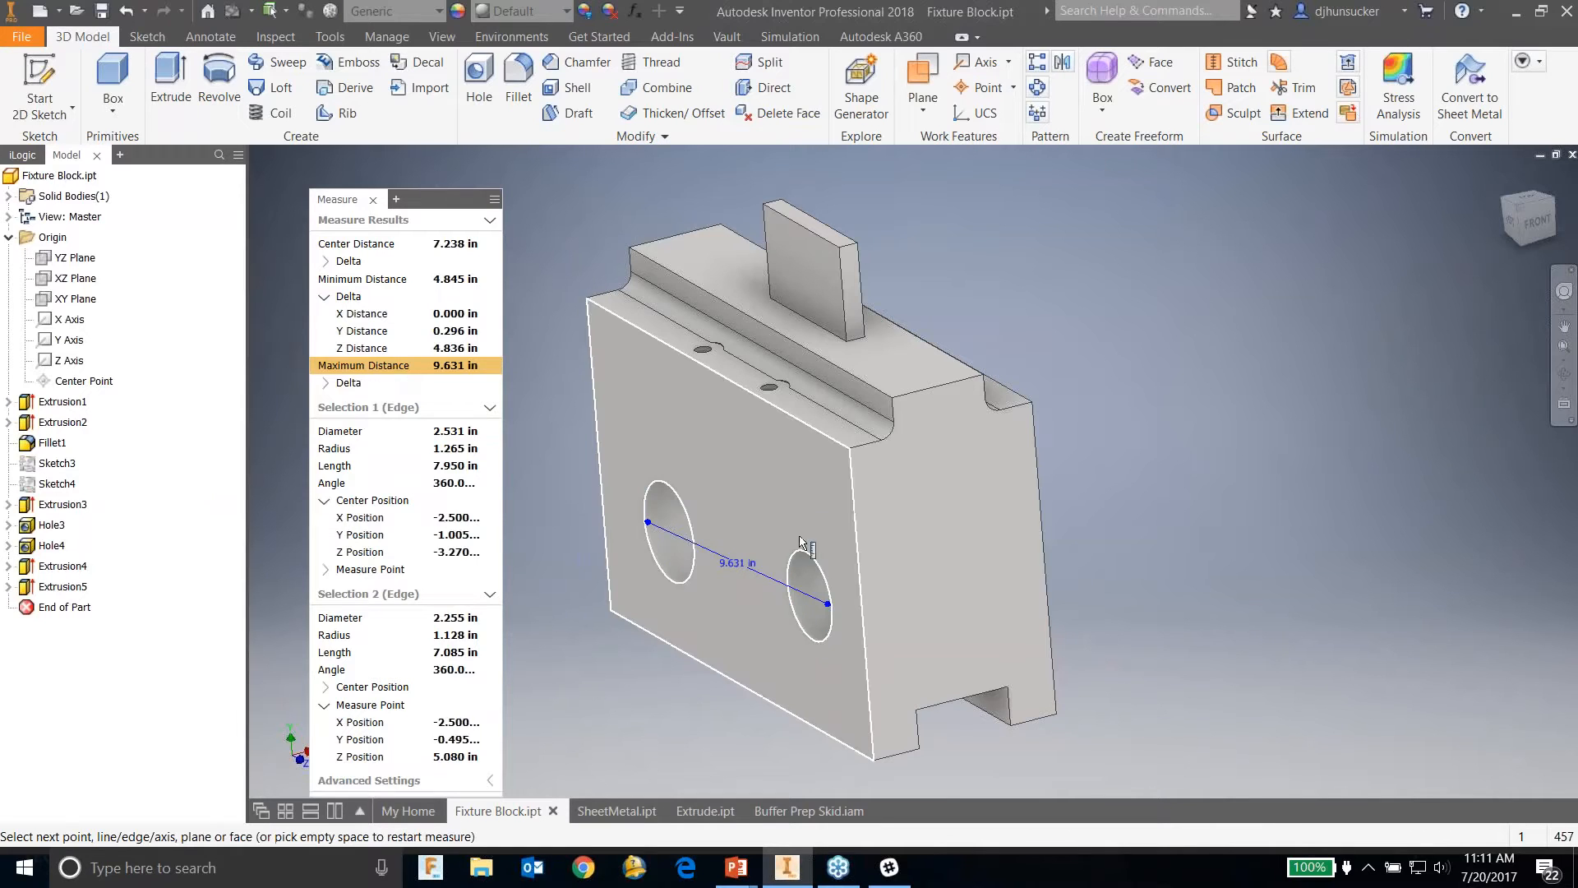
pyautogui.click(814, 503)
pyautogui.click(918, 491)
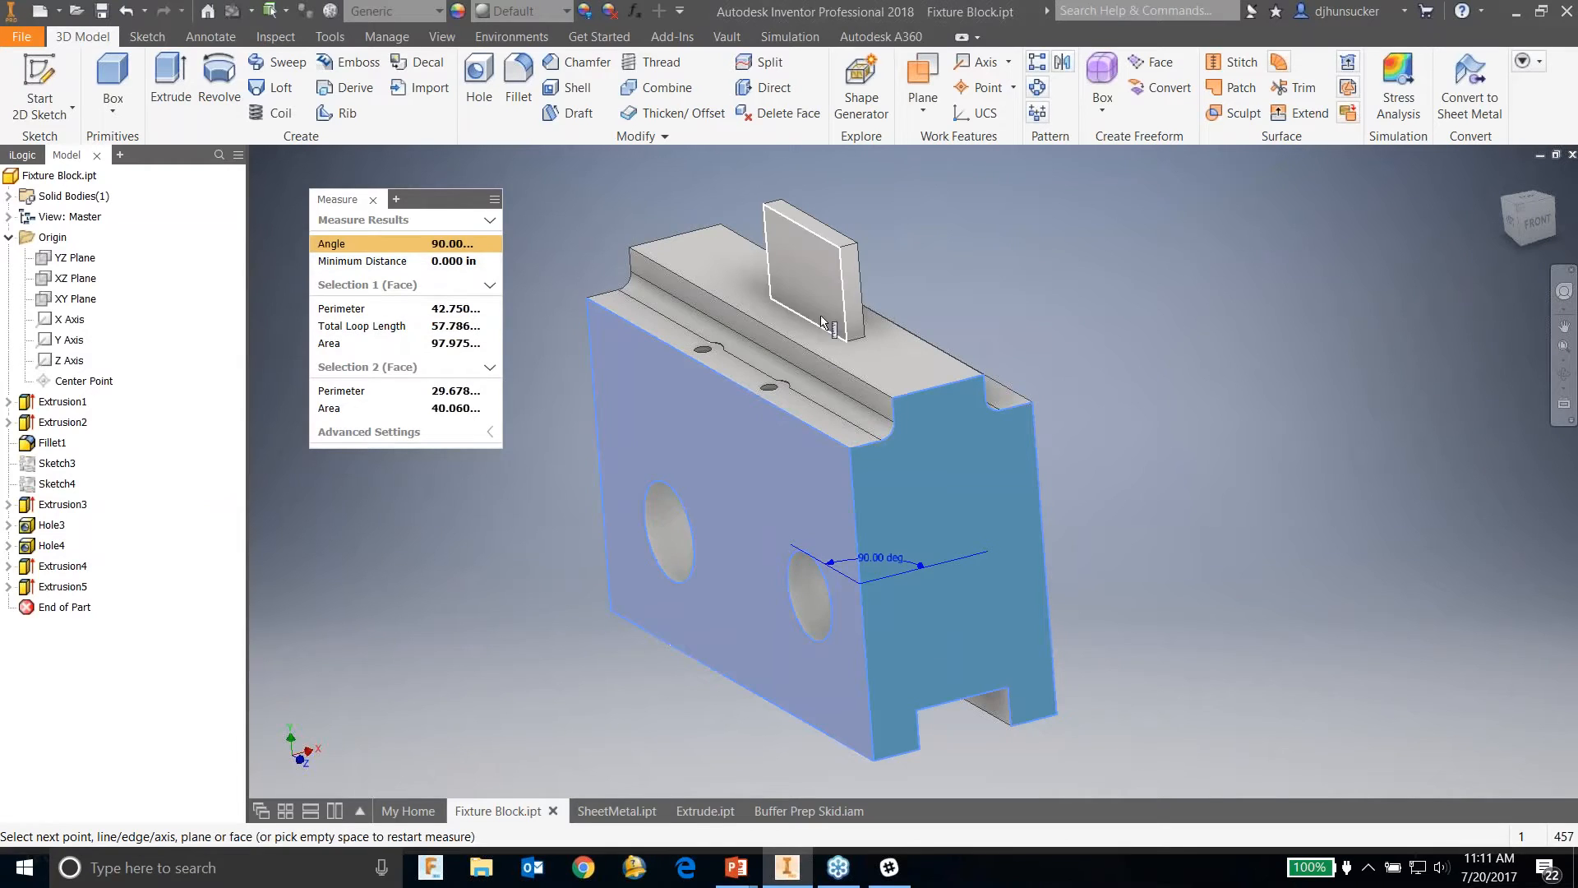
pyautogui.click(1040, 245)
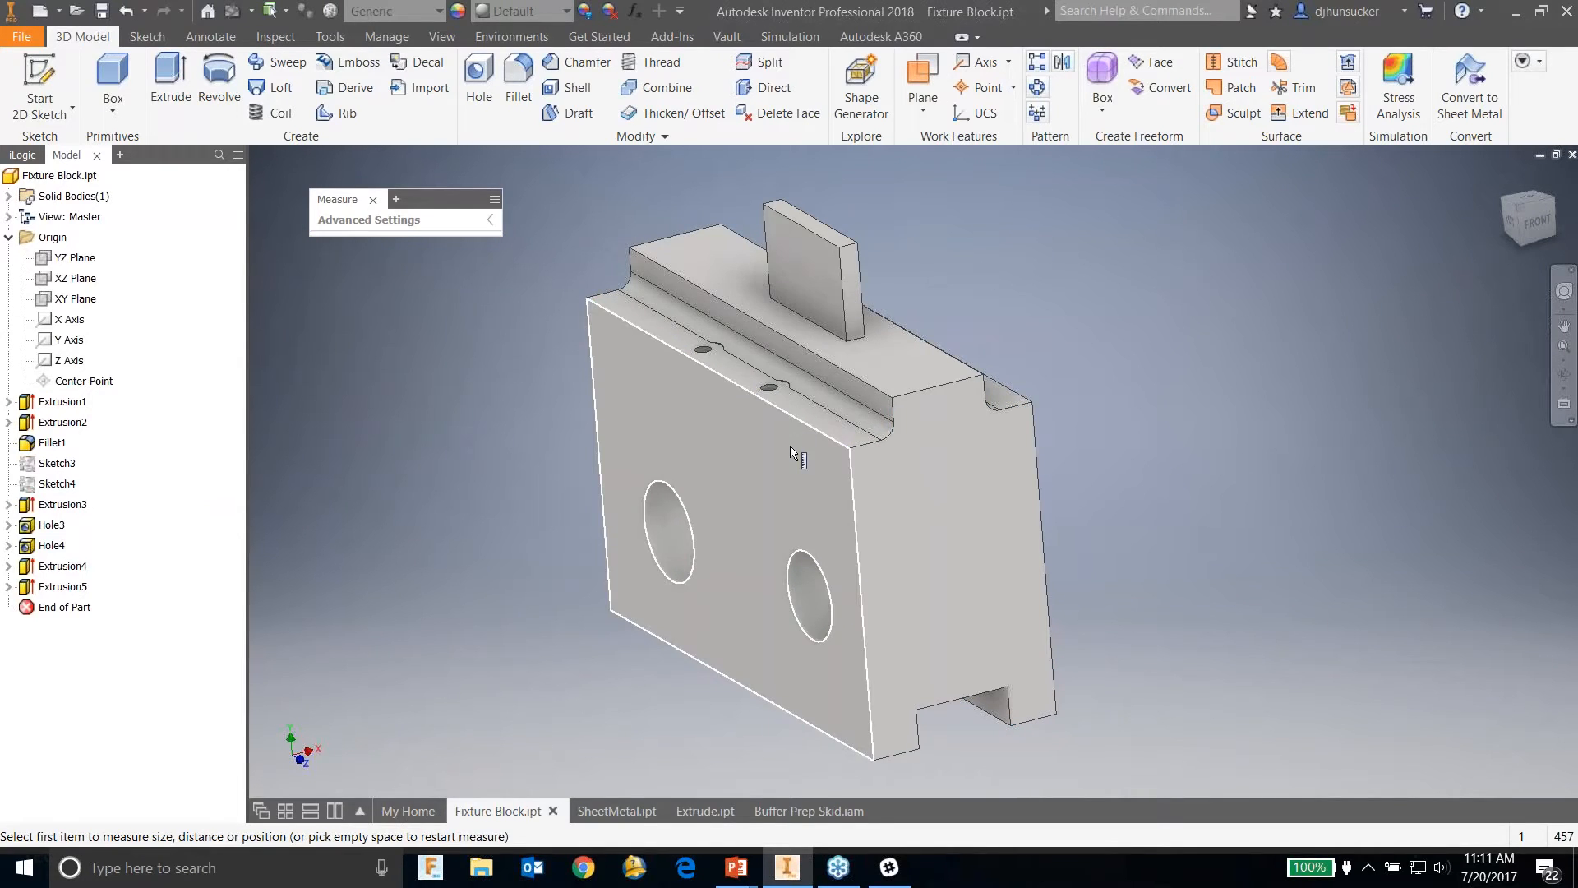
# Step: Measure the minimum distance between the side face and the parallel upper step face, and close the measurement
pyautogui.click(793, 452)
pyautogui.click(880, 404)
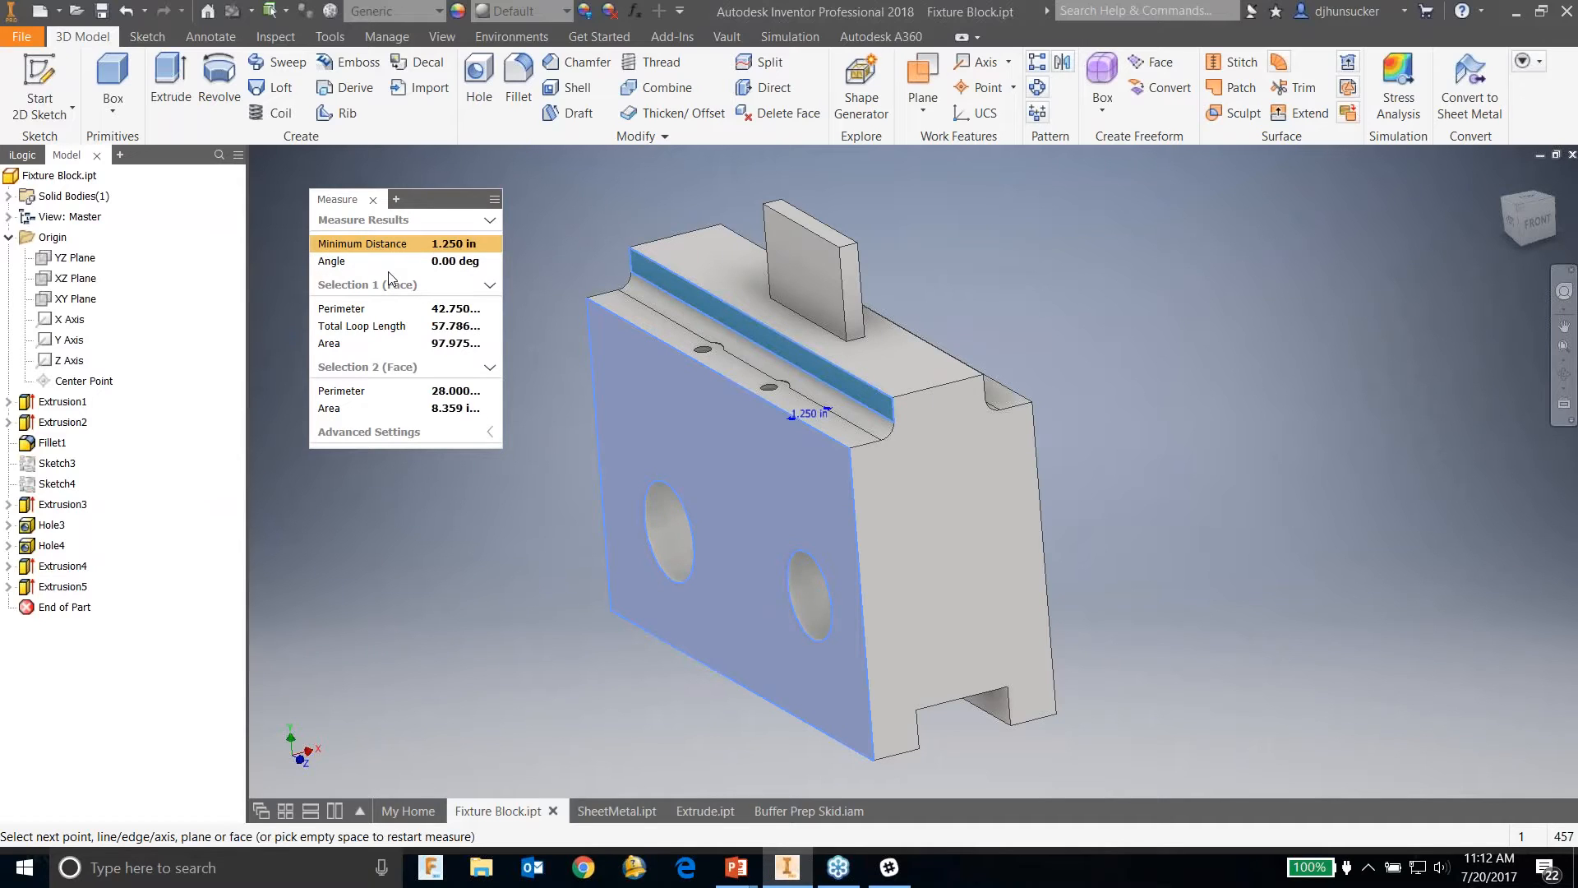
pyautogui.click(374, 200)
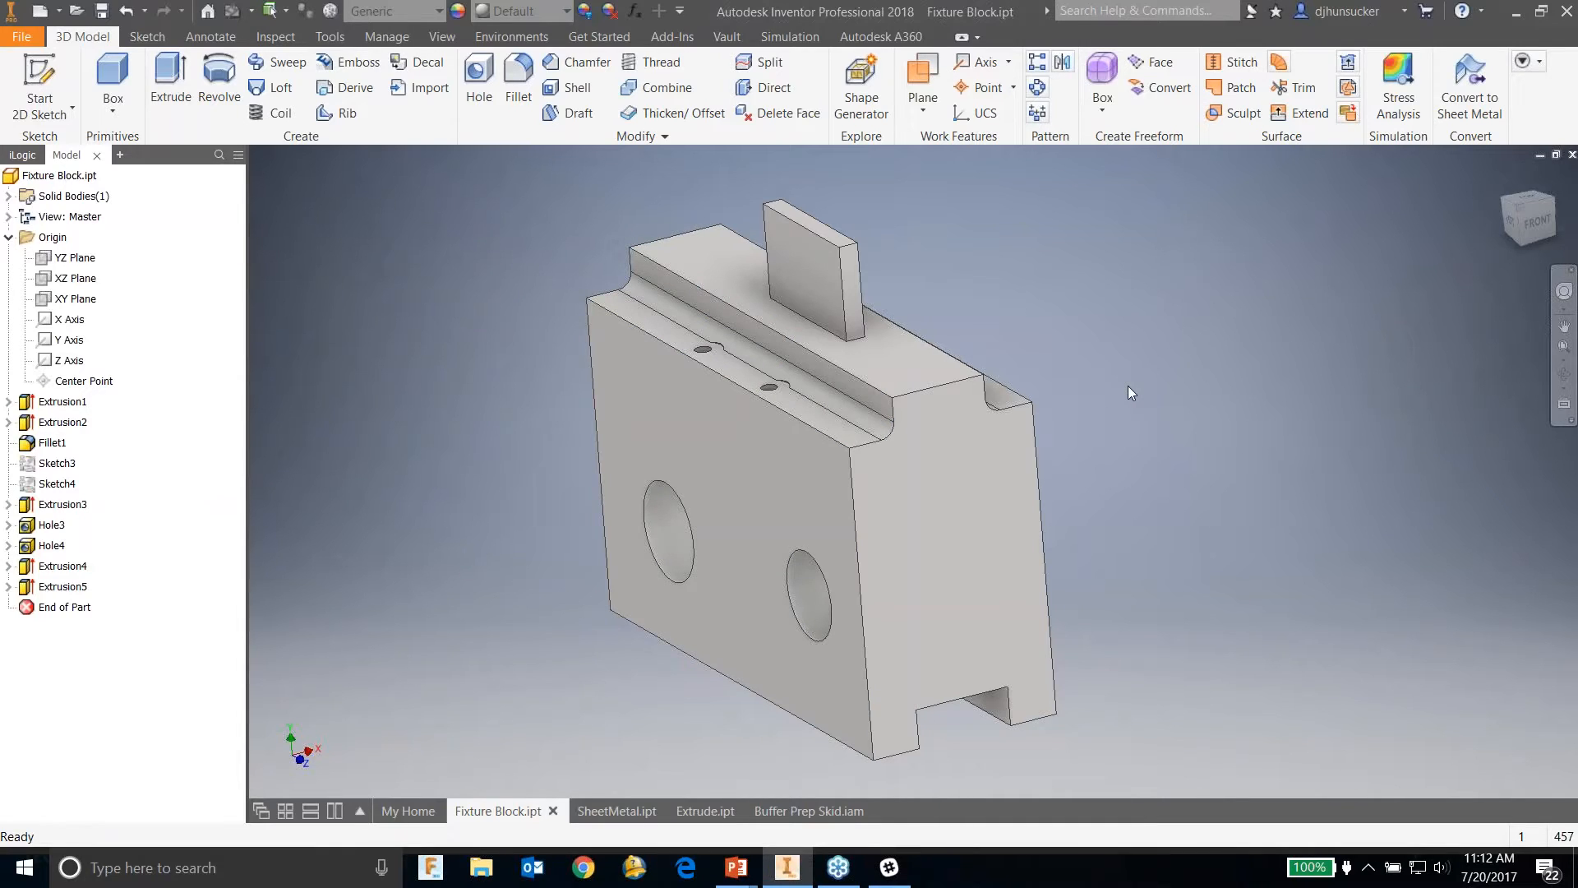
# Step: Open the extrusion that cuts the two side holes for editing and show the Mini-Toolbar
pyautogui.doubleClick(63, 586)
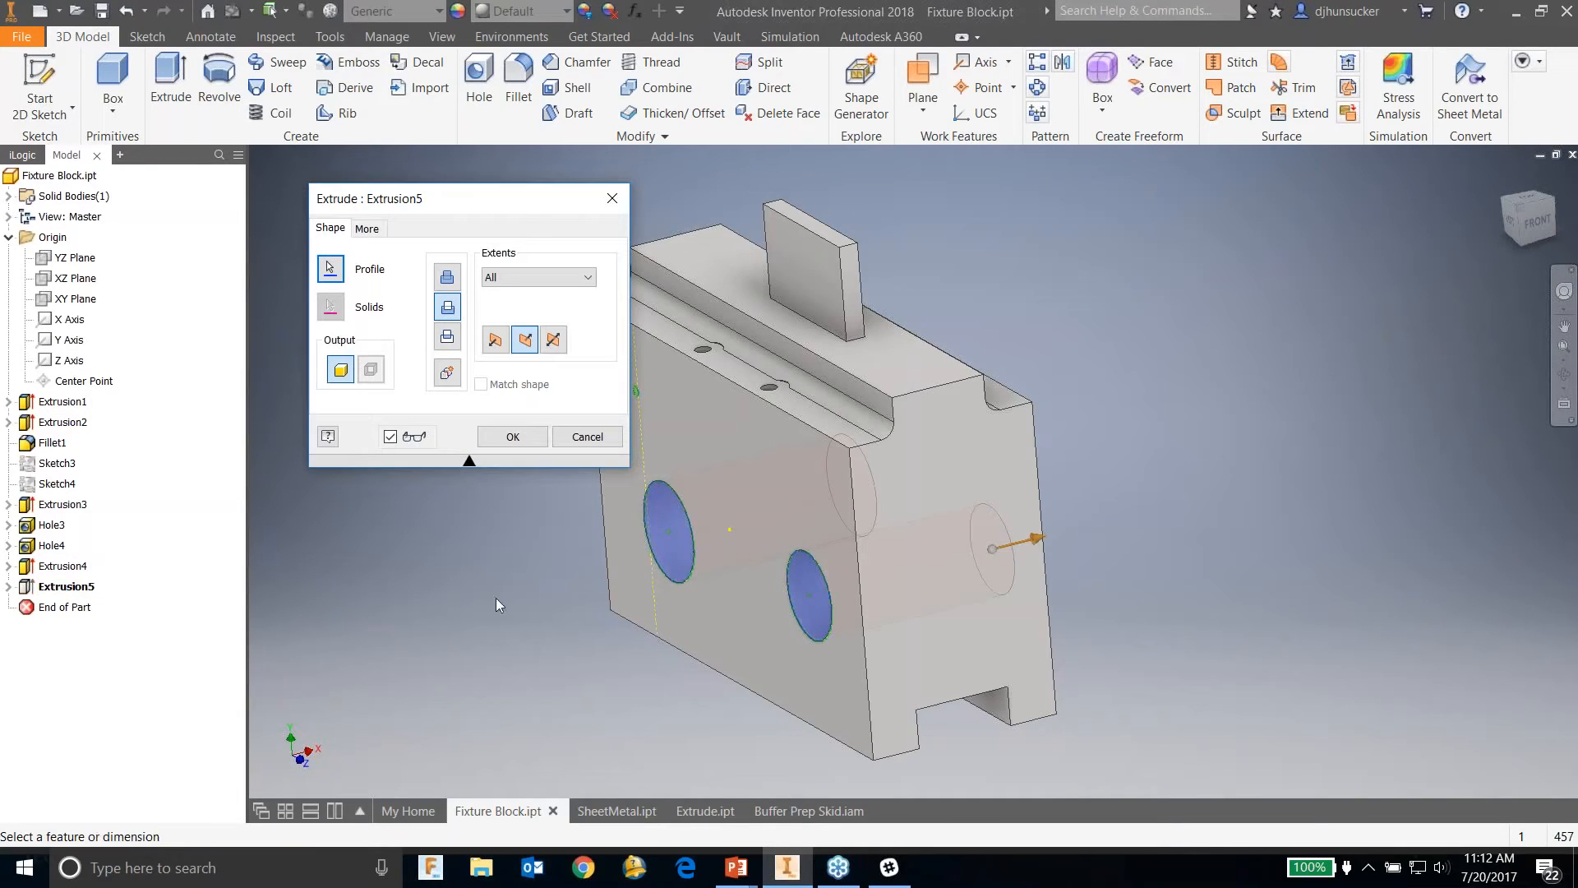
pyautogui.moveTo(879, 526); pyautogui.dragTo(1184, 502, button='middle')
pyautogui.scroll(-3, 969, 430)
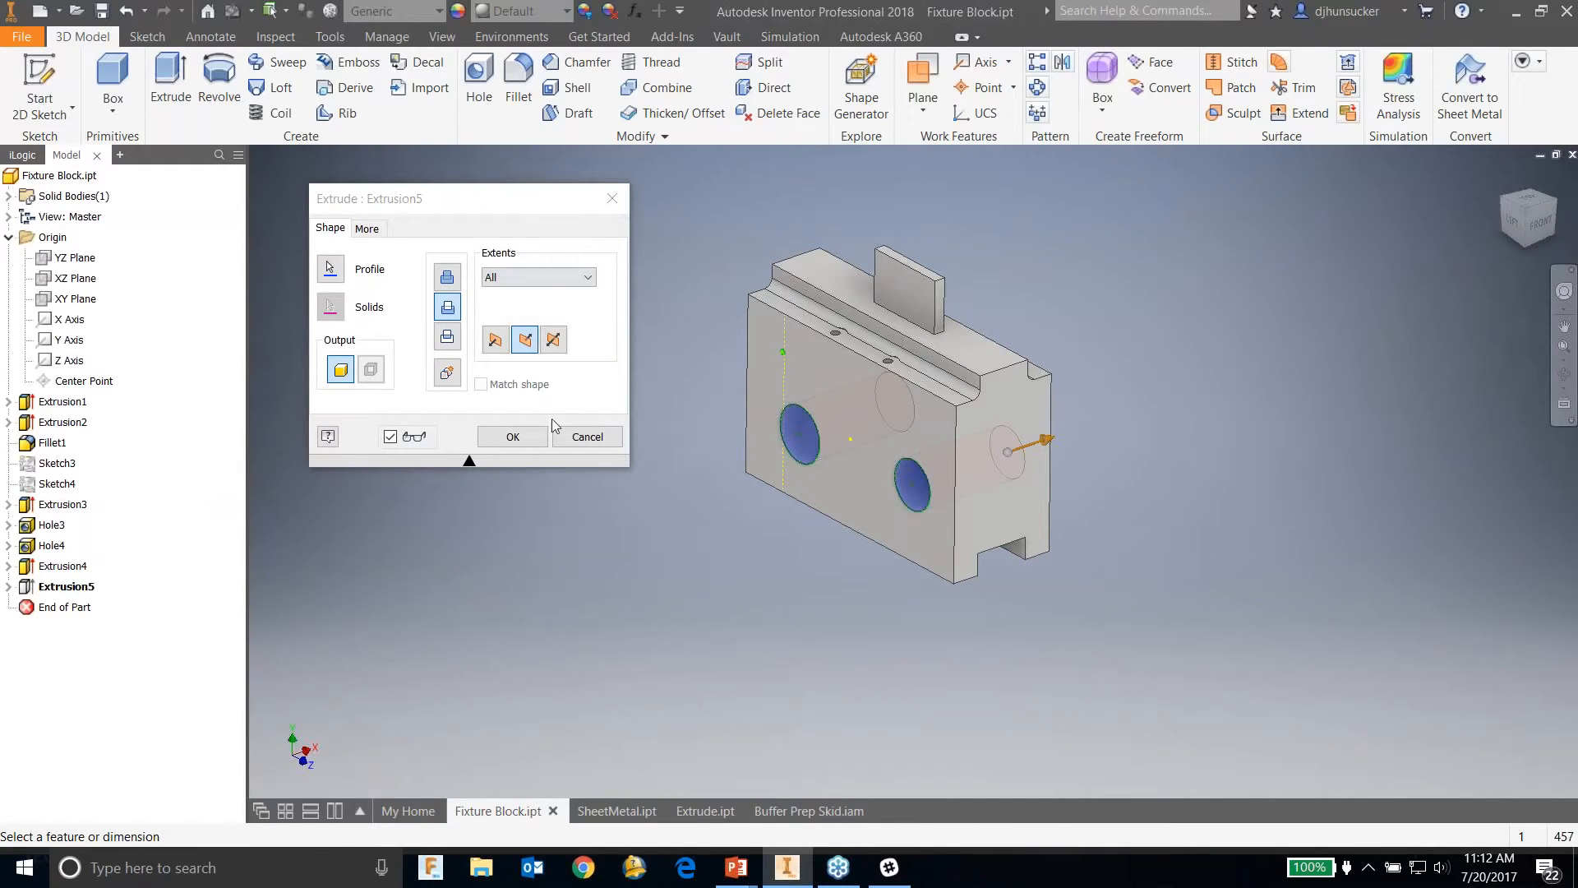
pyautogui.click(539, 359)
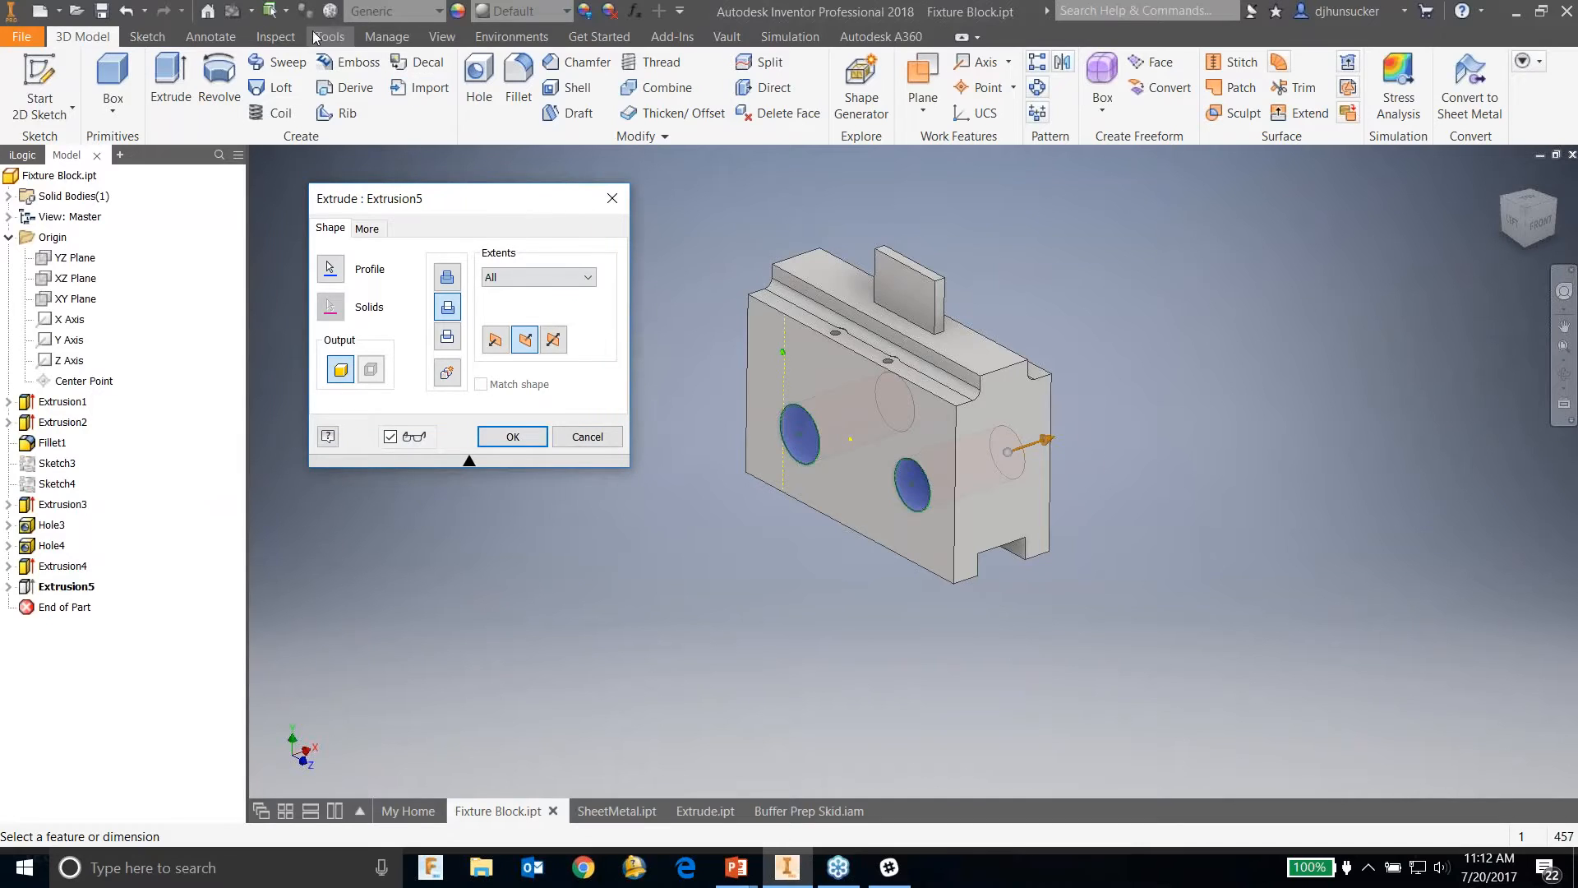
pyautogui.click(437, 37)
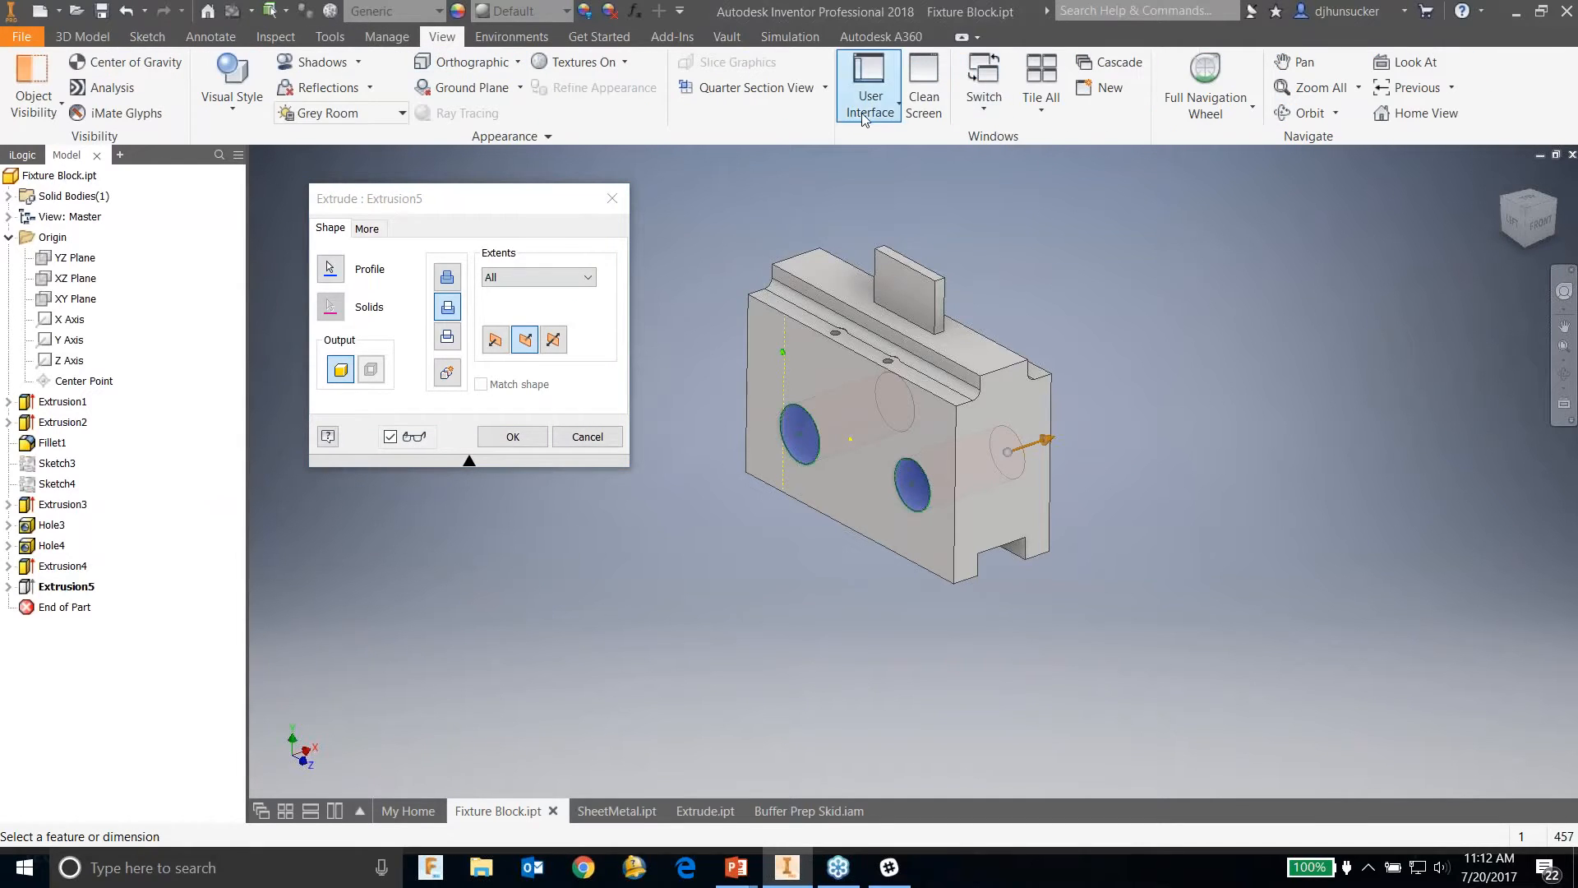
pyautogui.click(895, 122)
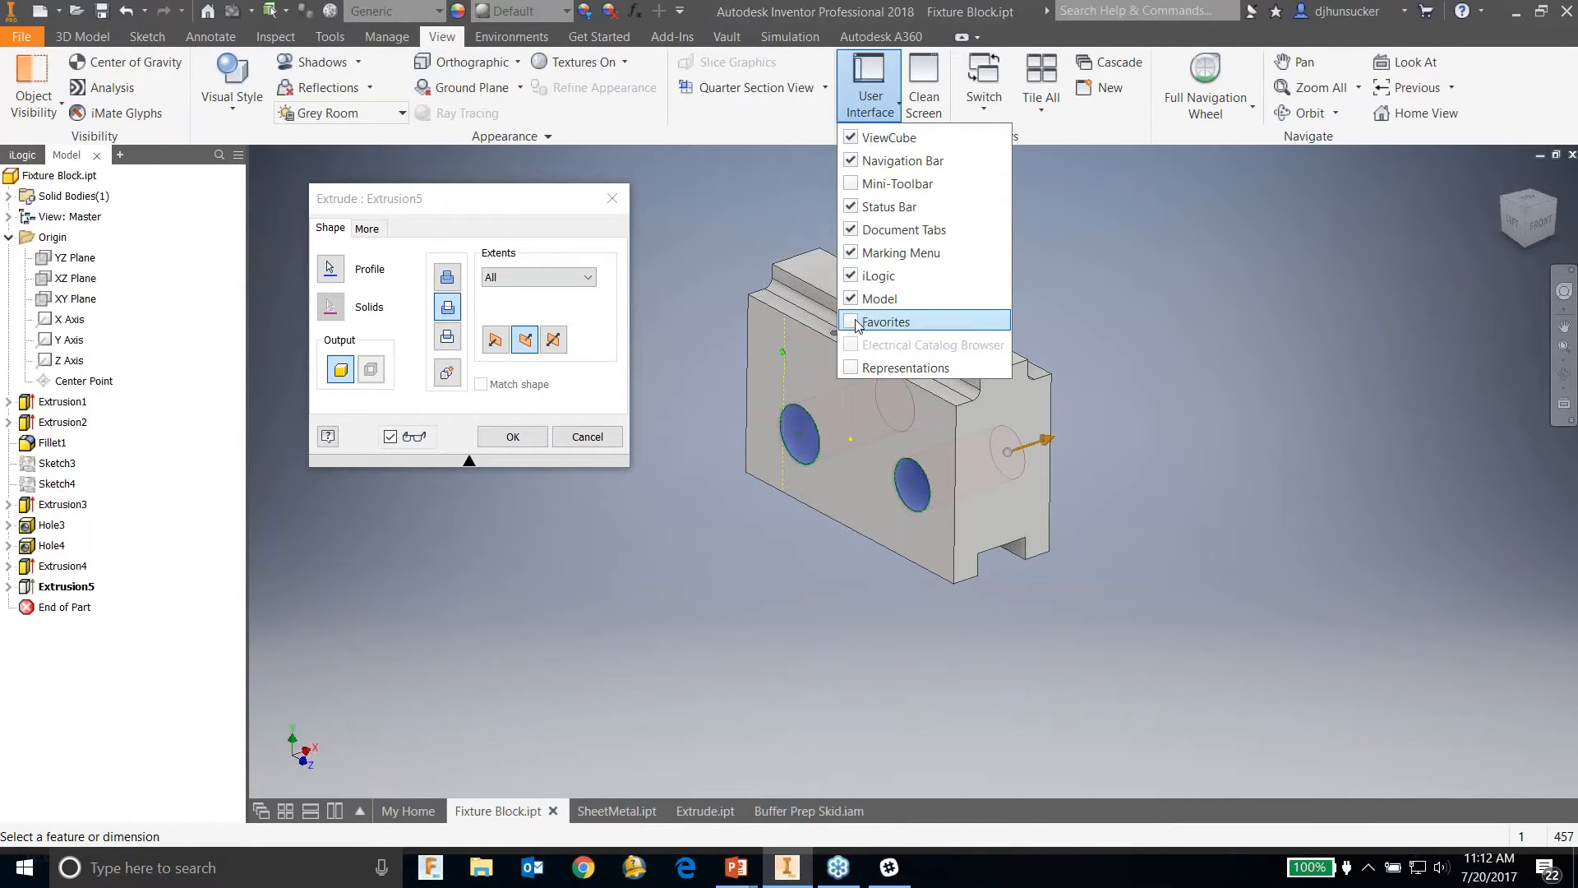
pyautogui.click(851, 185)
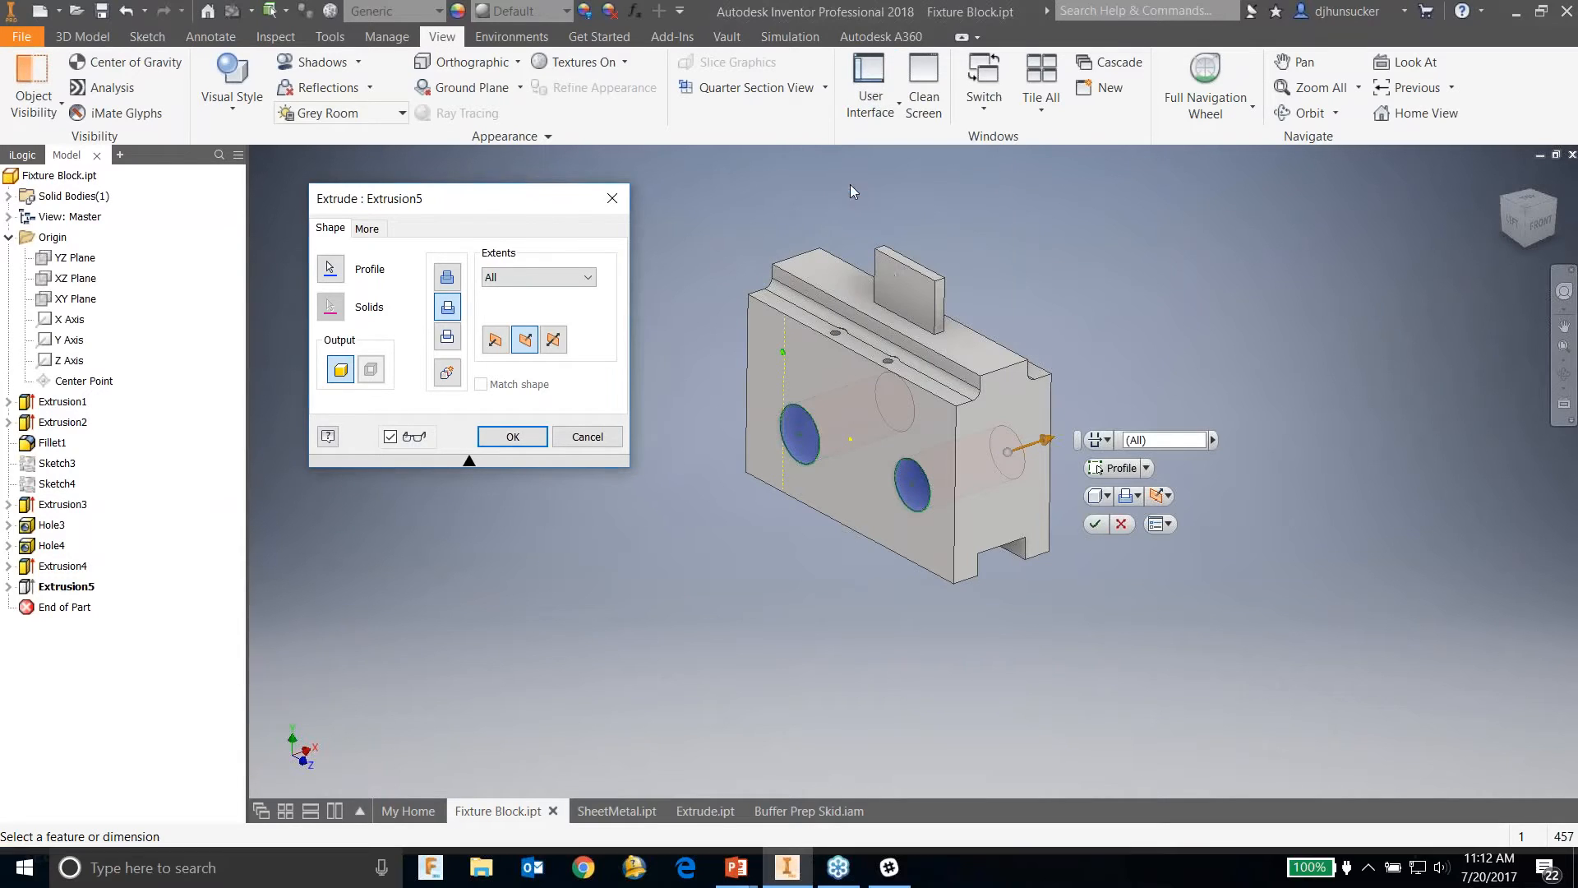
# Step: Hide the Mini-Toolbar and accept the two-hole extrusion with its current settings
pyautogui.click(881, 121)
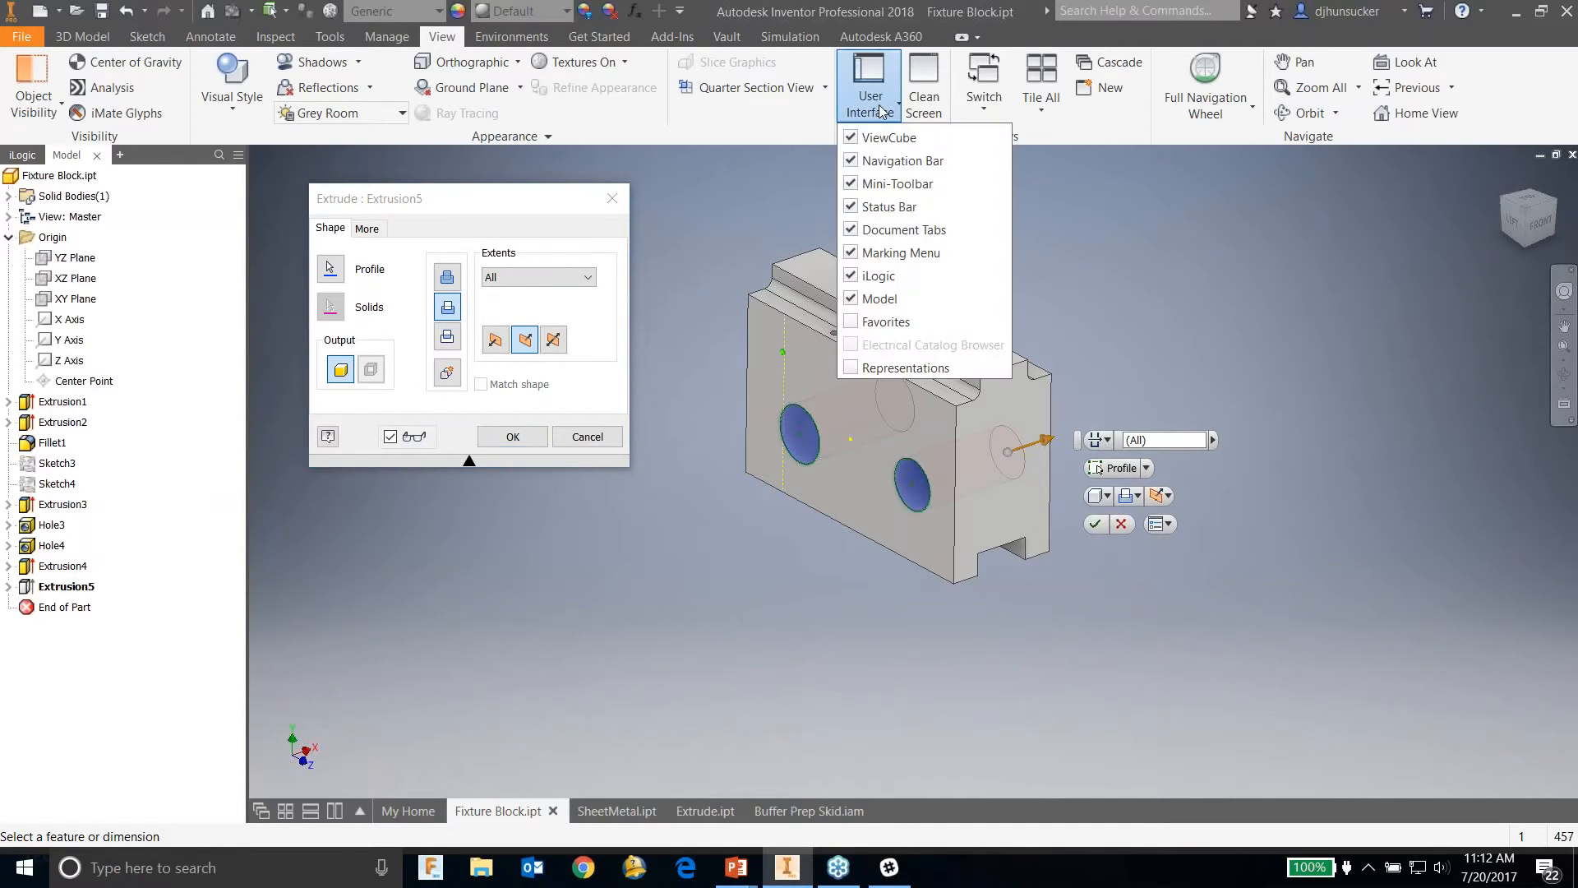
pyautogui.click(867, 184)
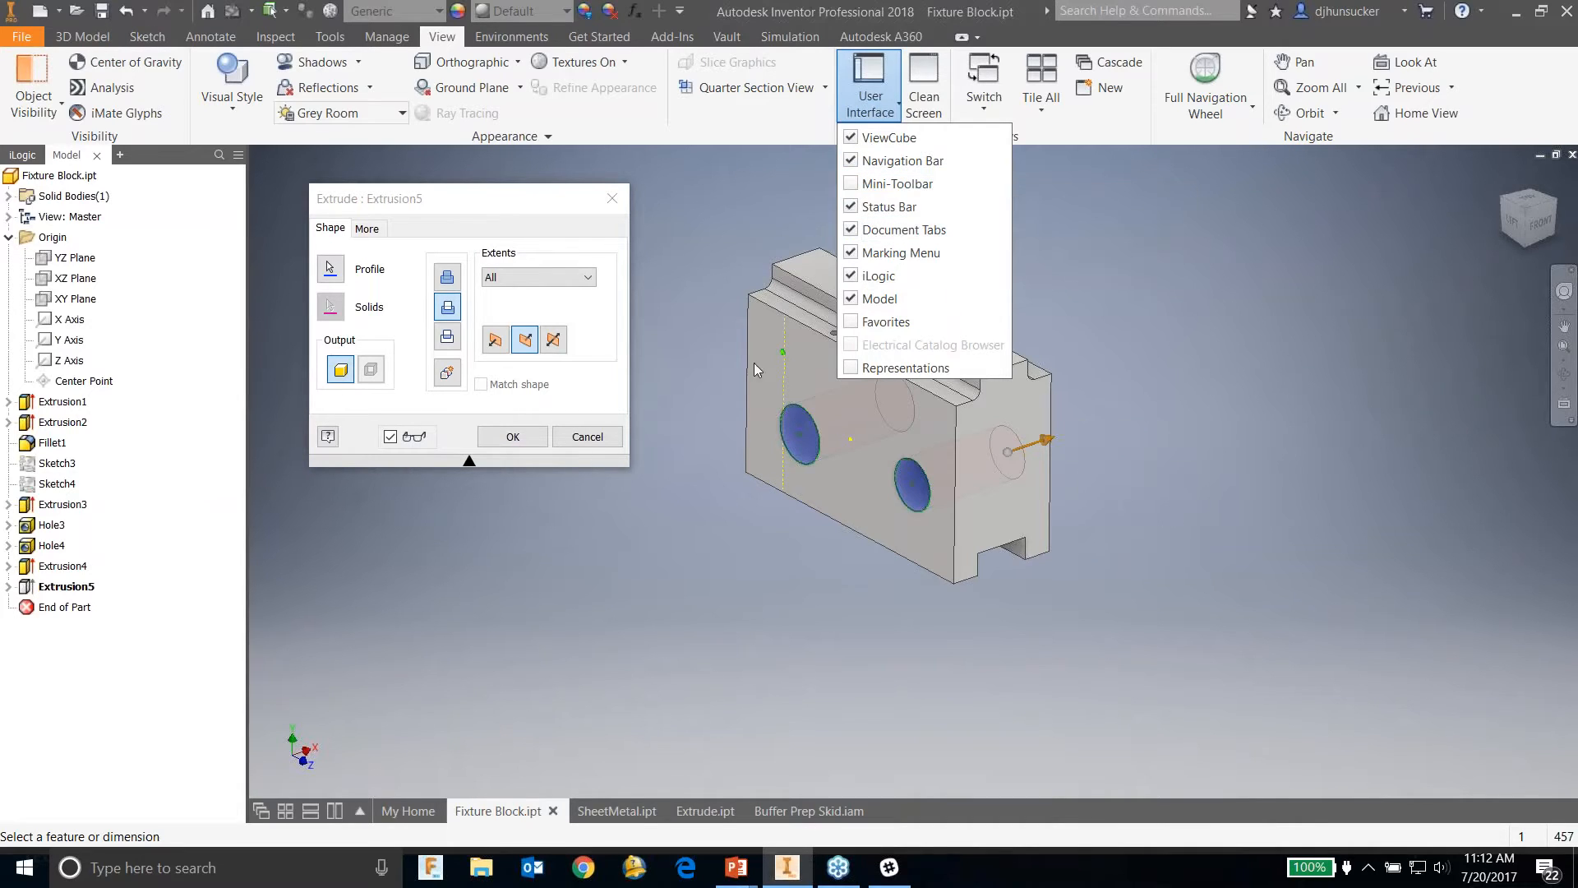
pyautogui.click(569, 409)
pyautogui.click(529, 442)
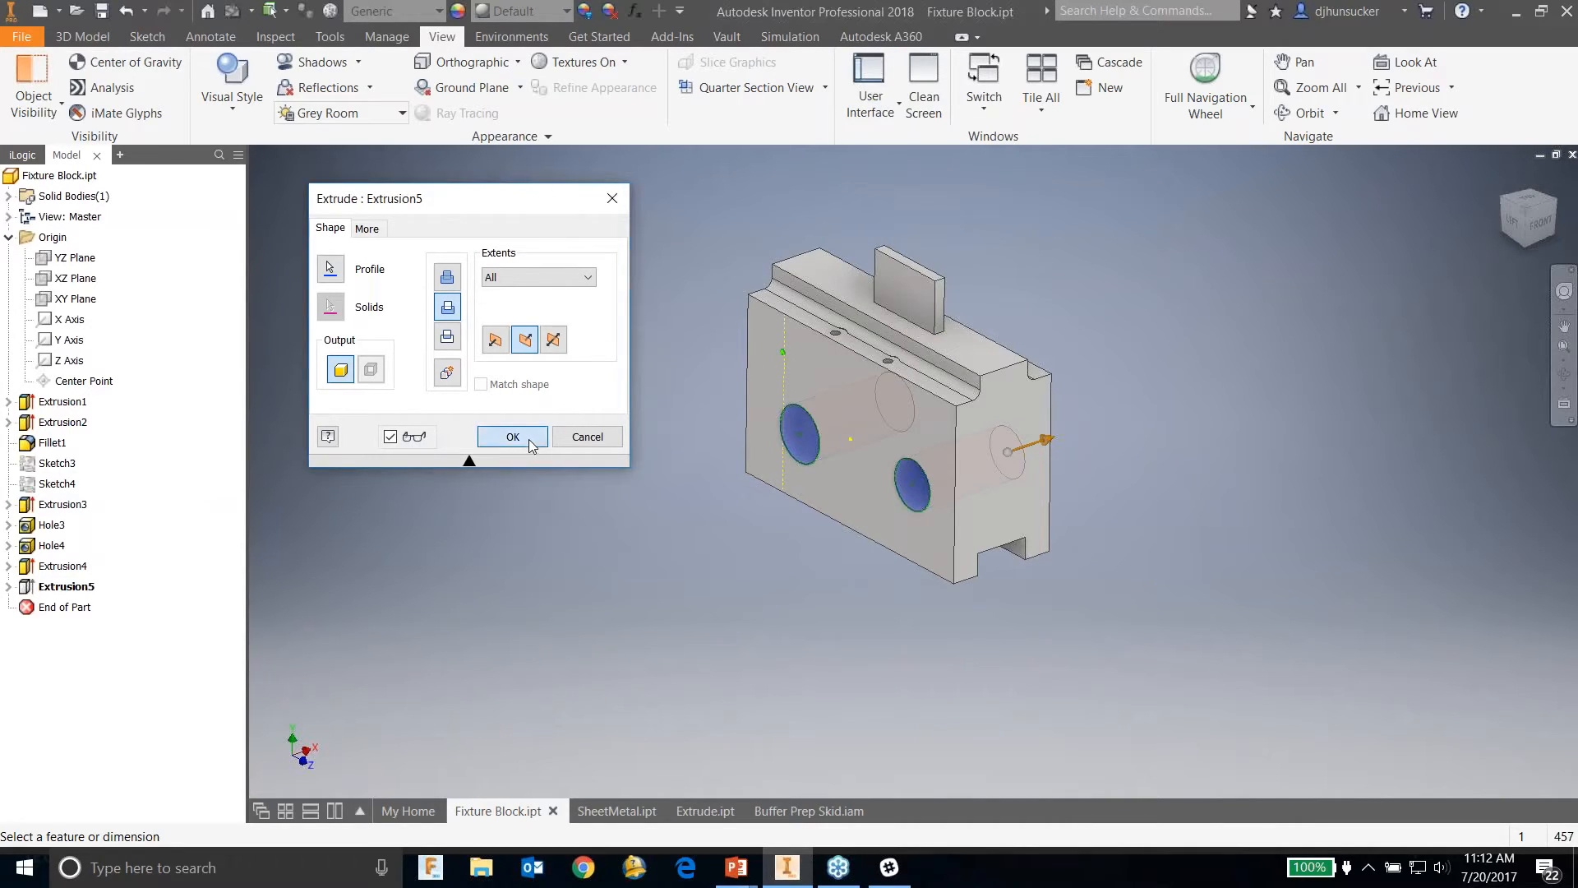
pyautogui.click(512, 437)
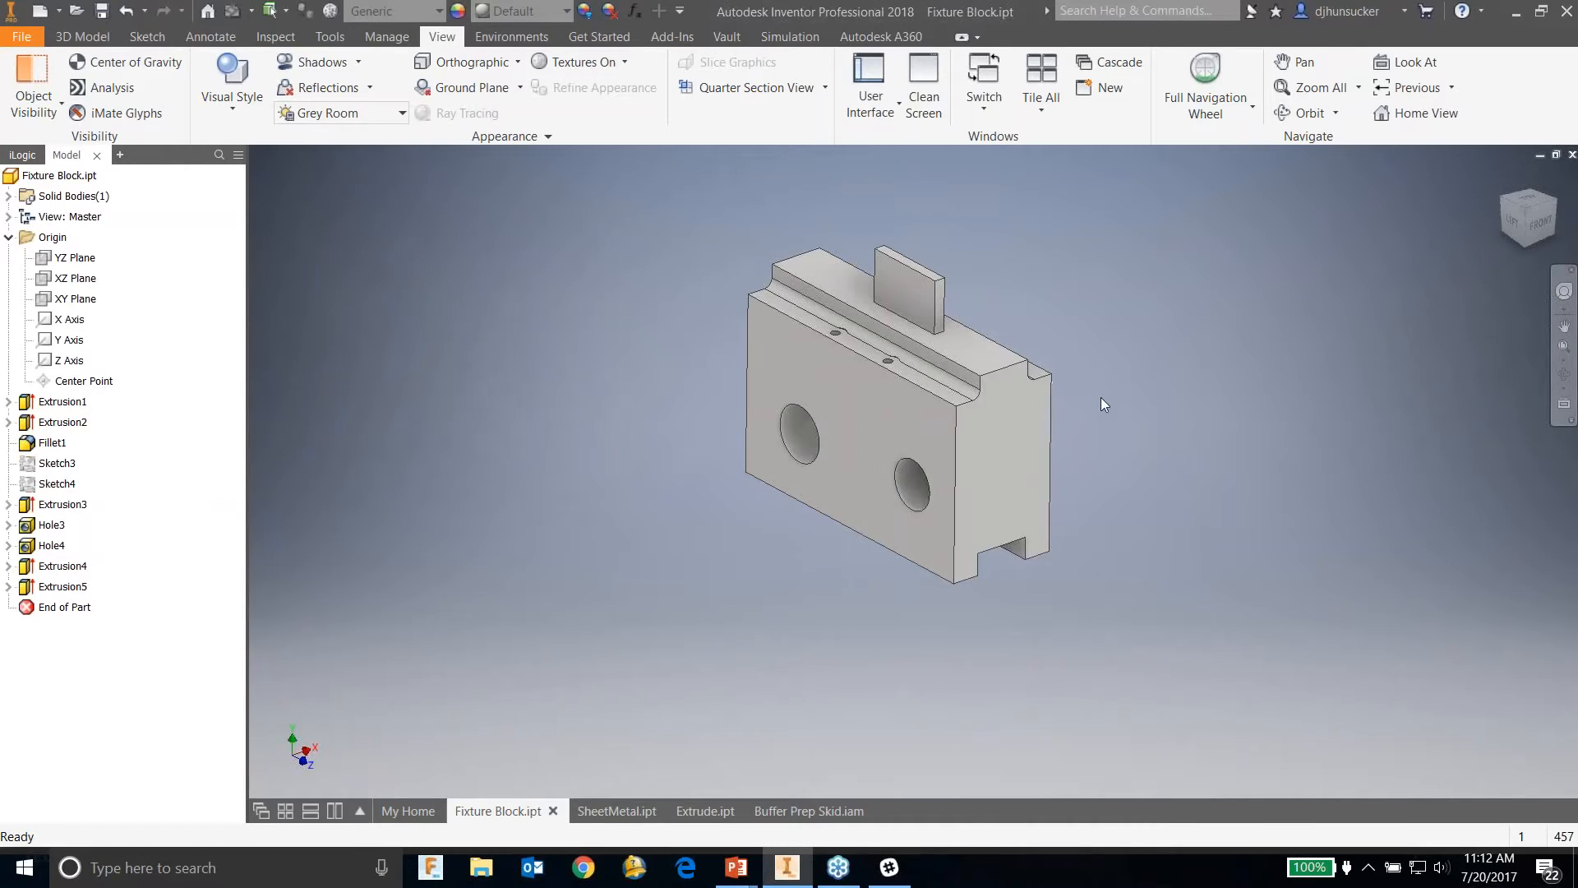
# Step: Open the part's parameters and filter the list By Features
pyautogui.scroll(2, 1093, 386)
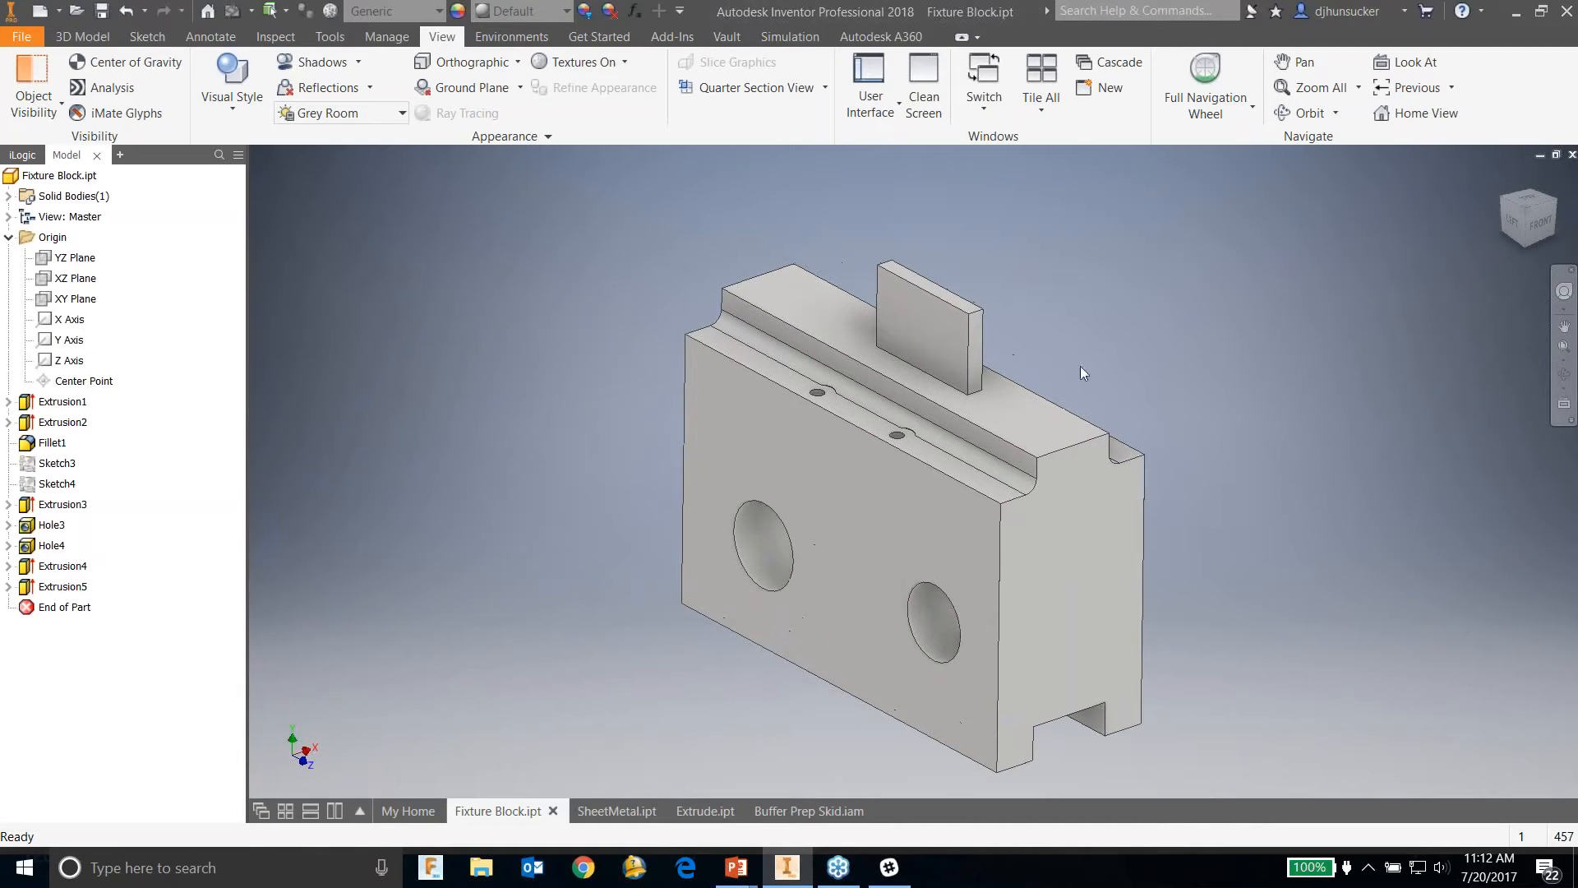
pyautogui.click(636, 11)
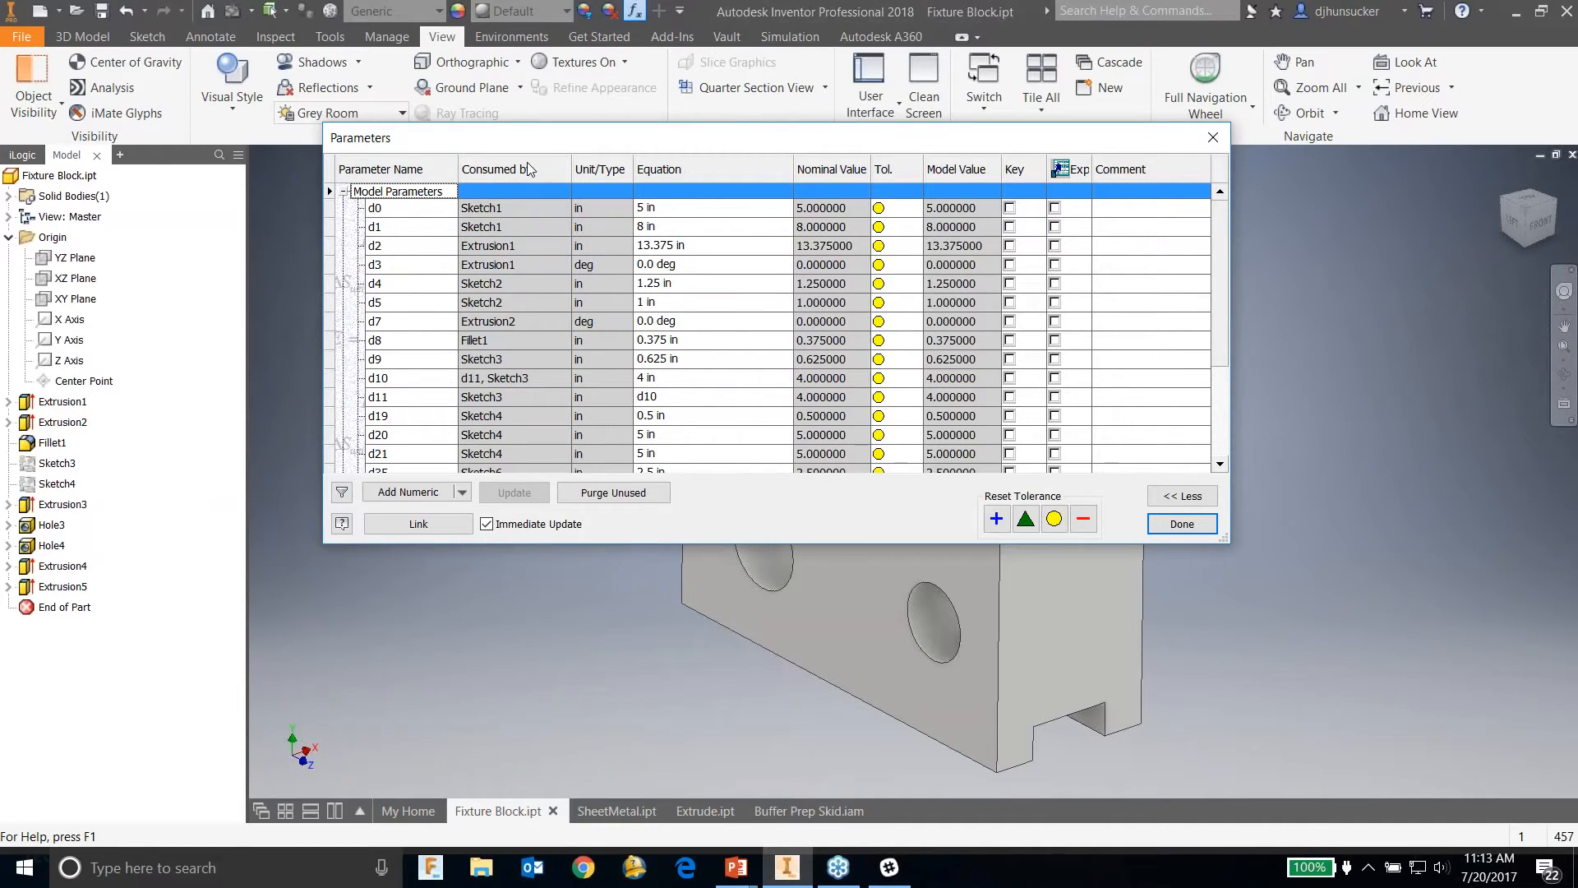
pyautogui.click(343, 493)
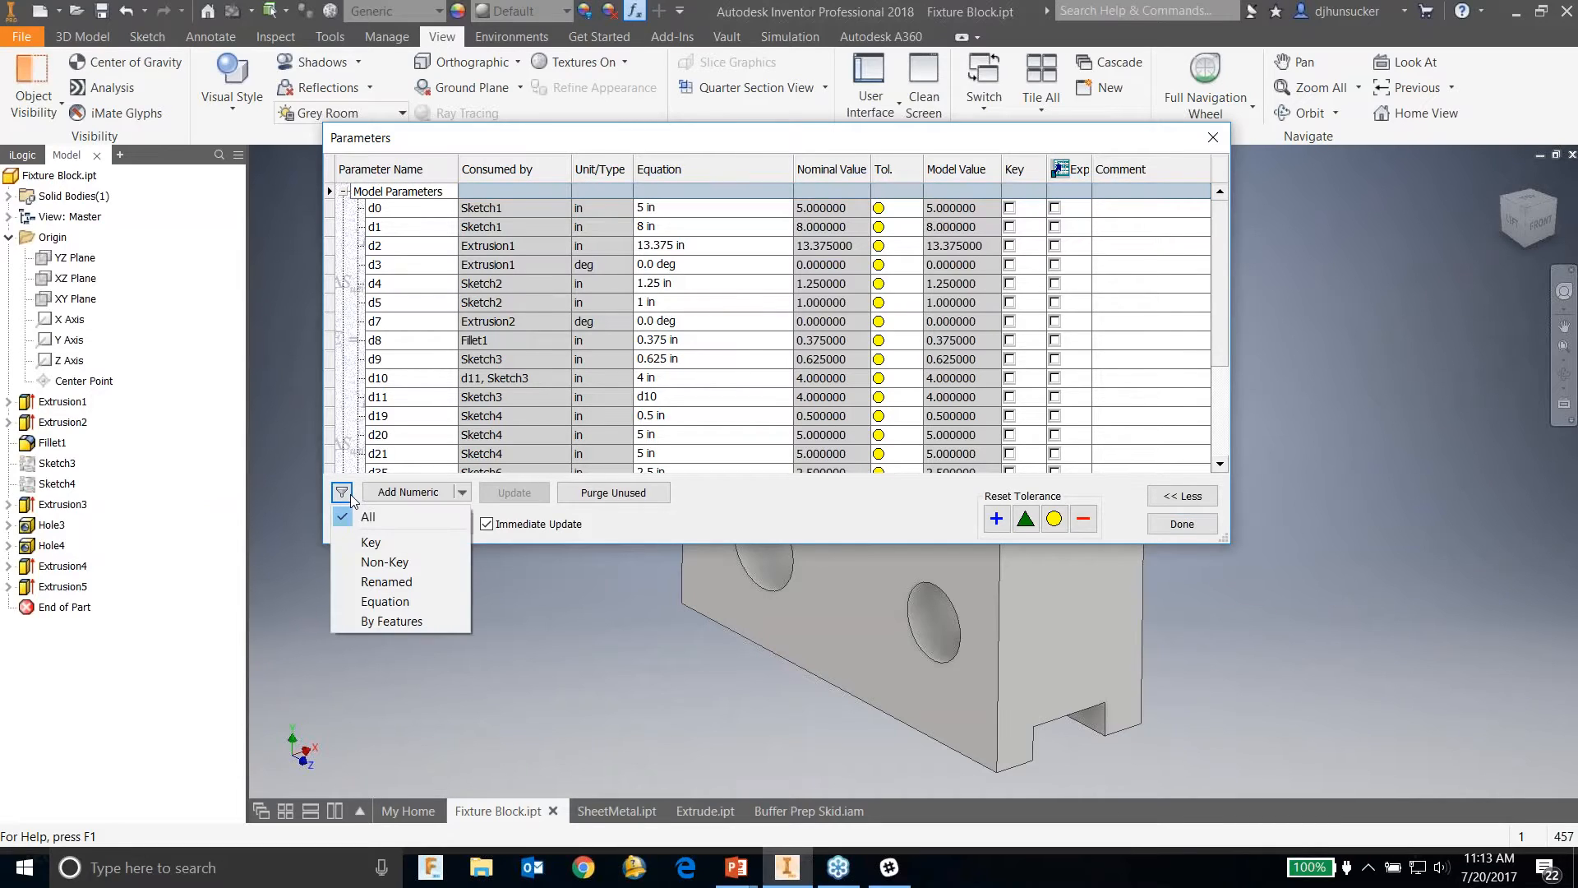
pyautogui.click(409, 622)
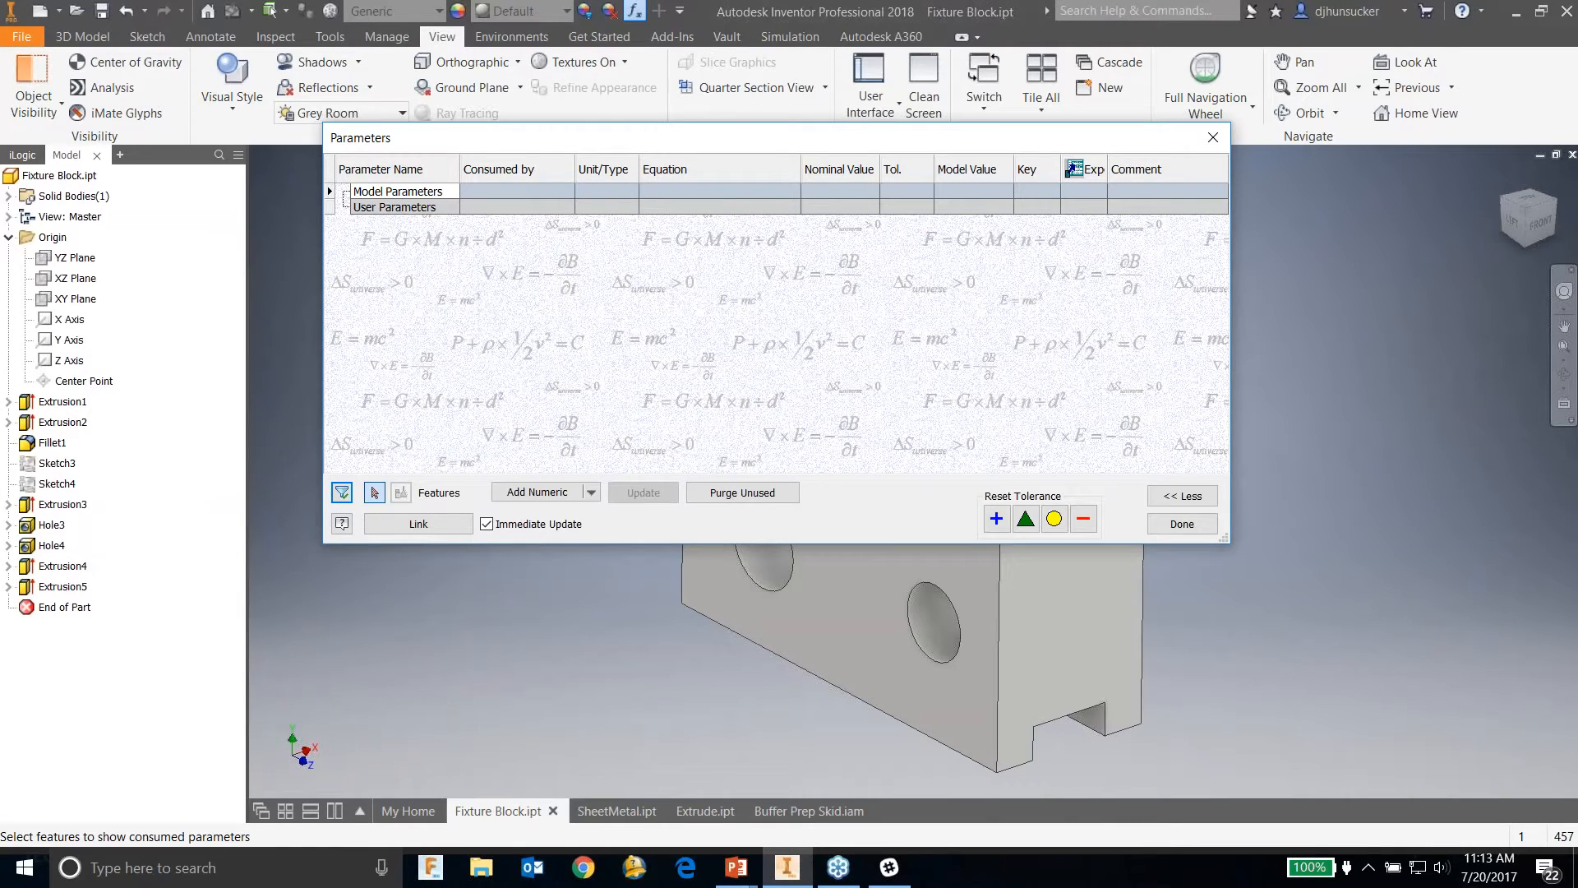
# Step: Examine the parameters consumed by Extrusion1 and by Extrusion2, and close the parameter list
pyautogui.click(67, 408)
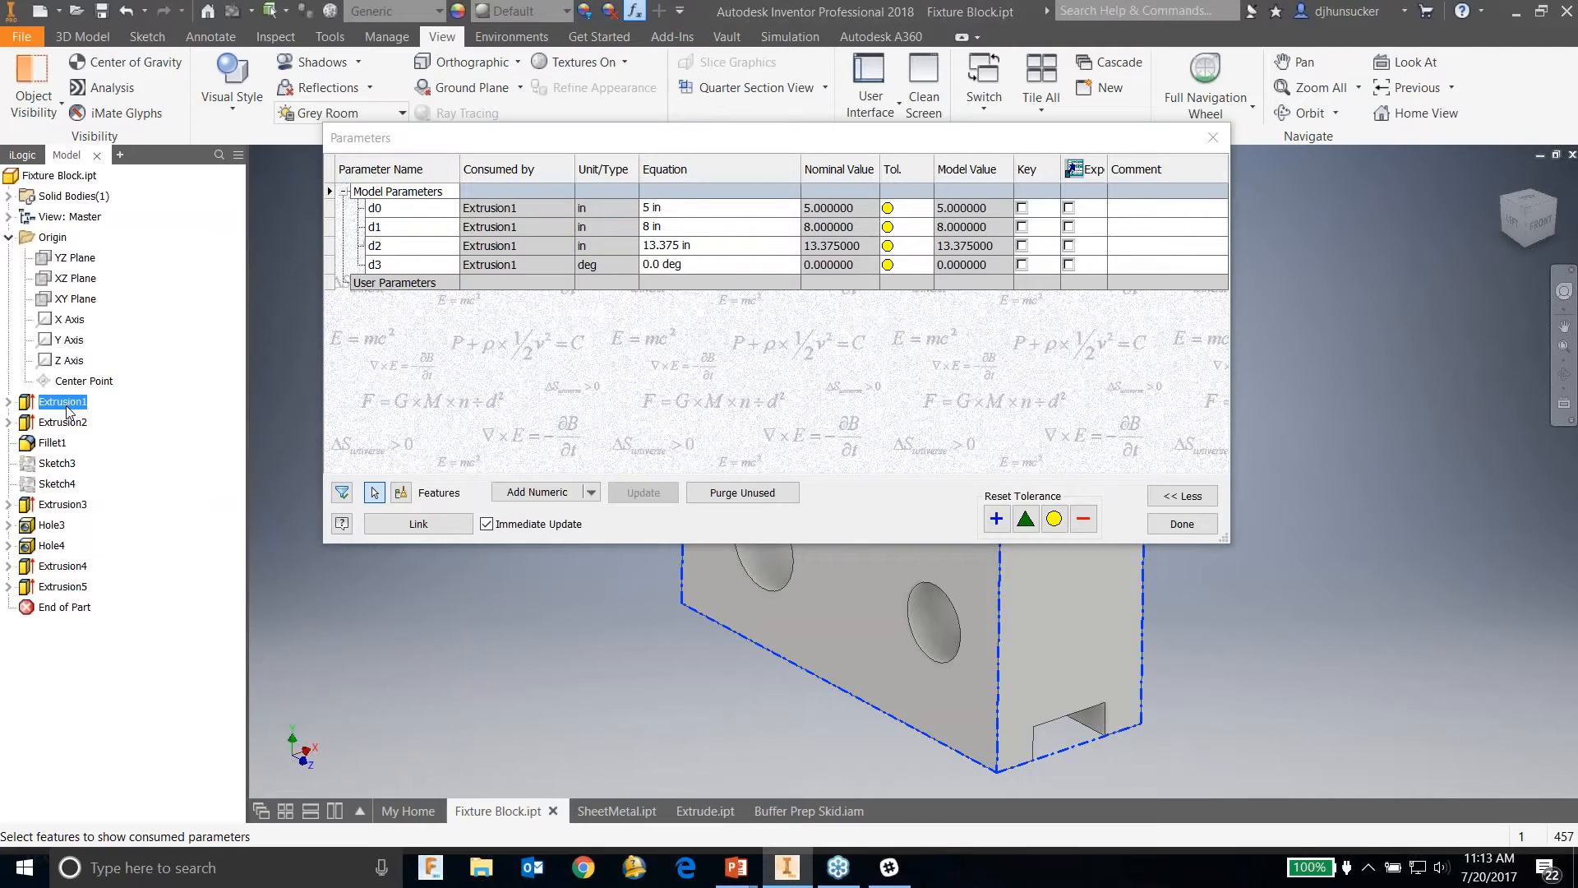
pyautogui.click(65, 423)
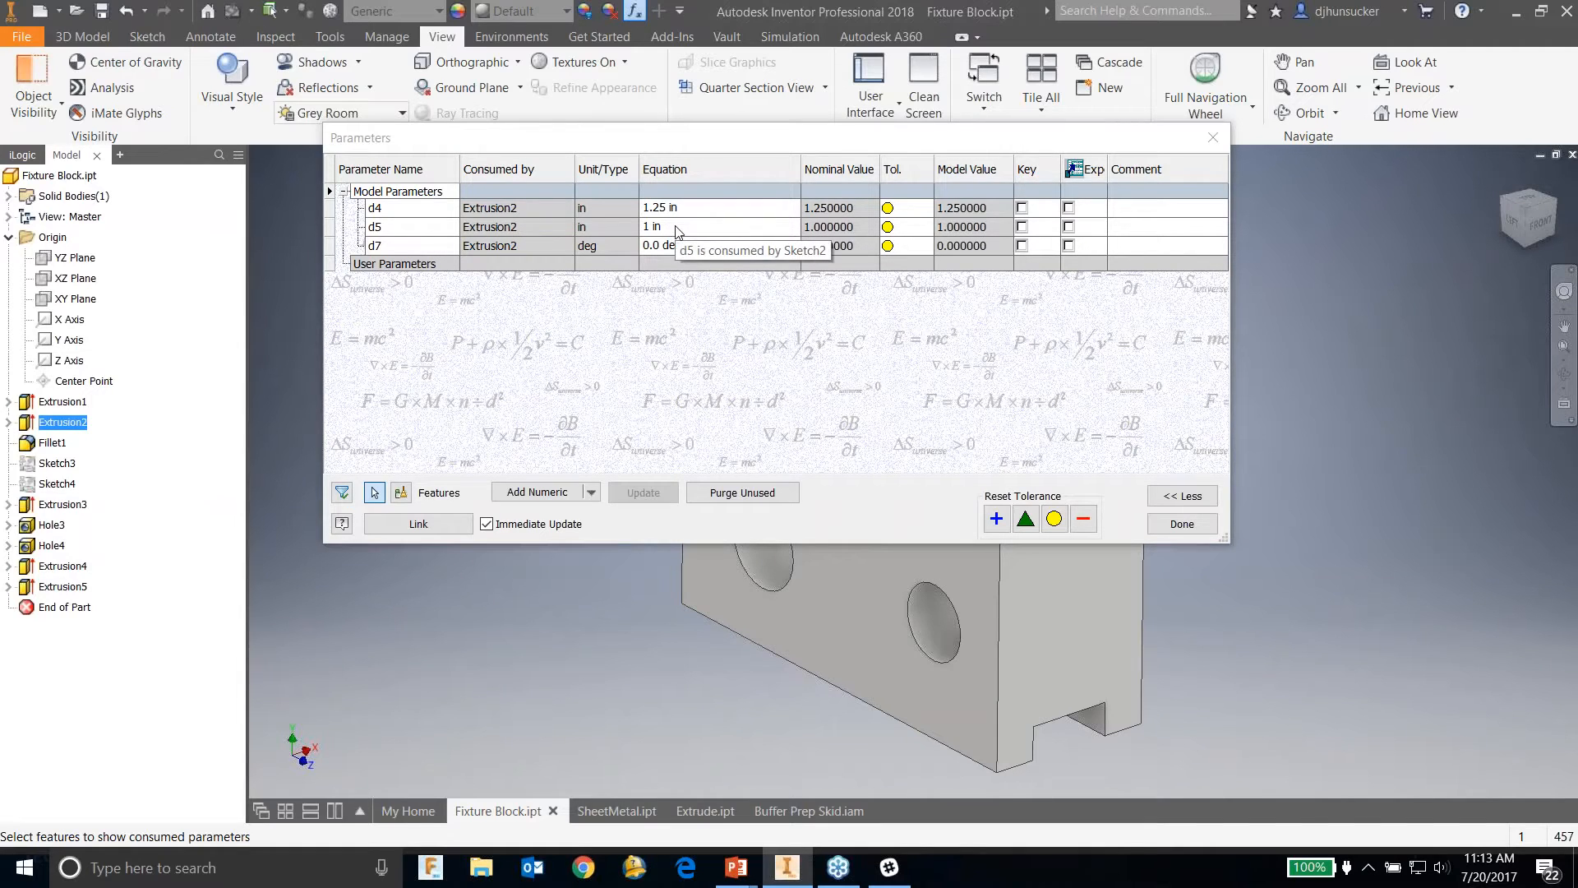
pyautogui.click(1193, 528)
# Step: Define a slot tolerance feature on the side walls of the block's bottom slot, using Feature of Size Priority
pyautogui.moveTo(1207, 510); pyautogui.dragTo(1203, 471, button='middle')
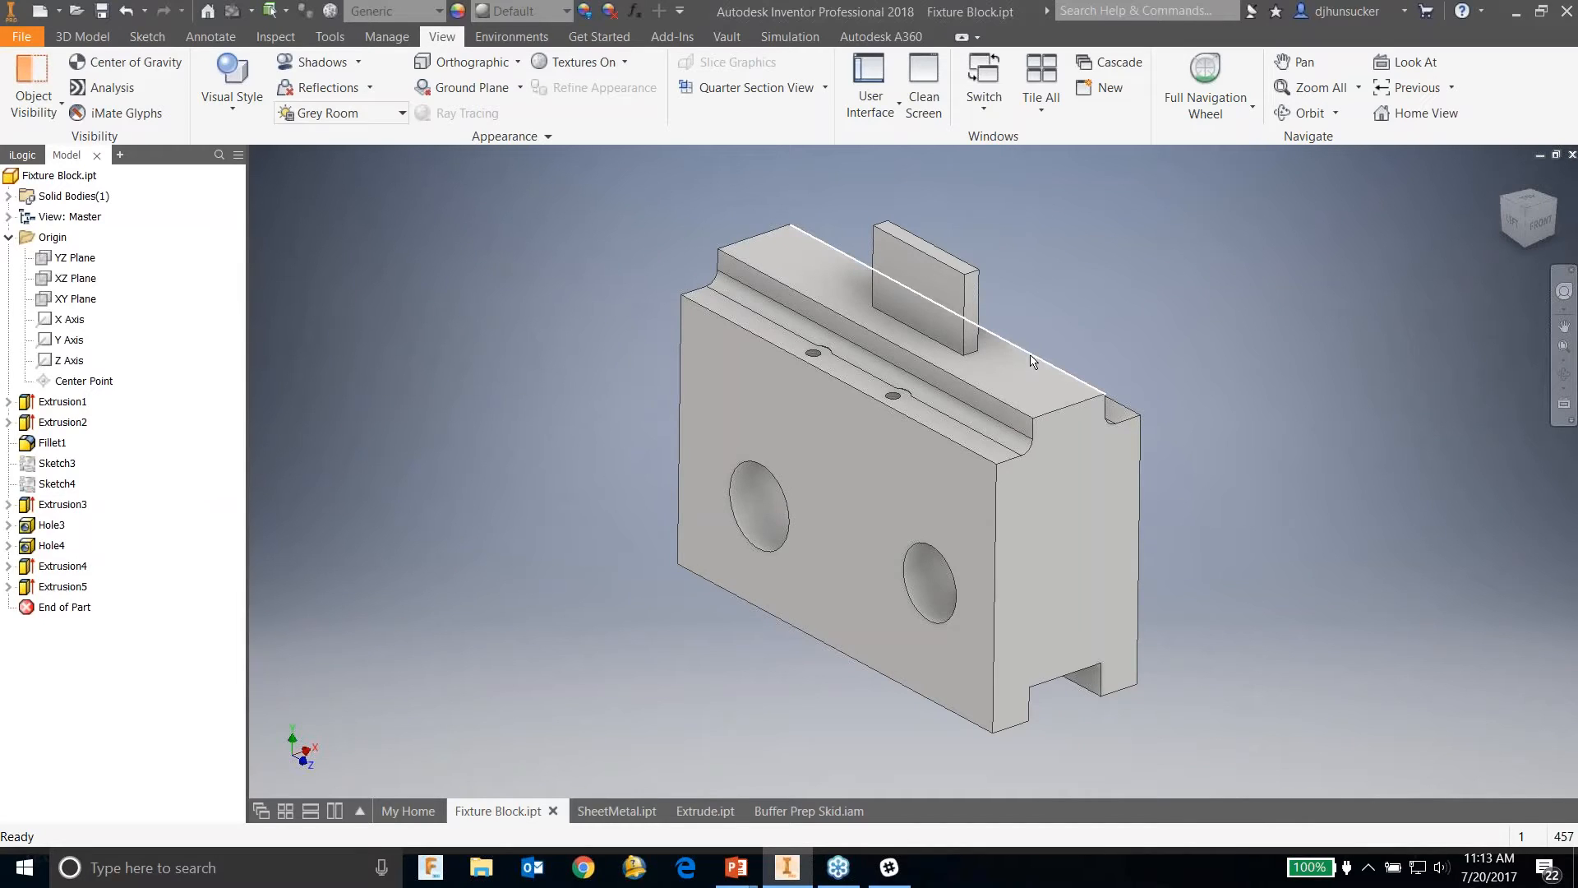
pyautogui.moveTo(1033, 361)
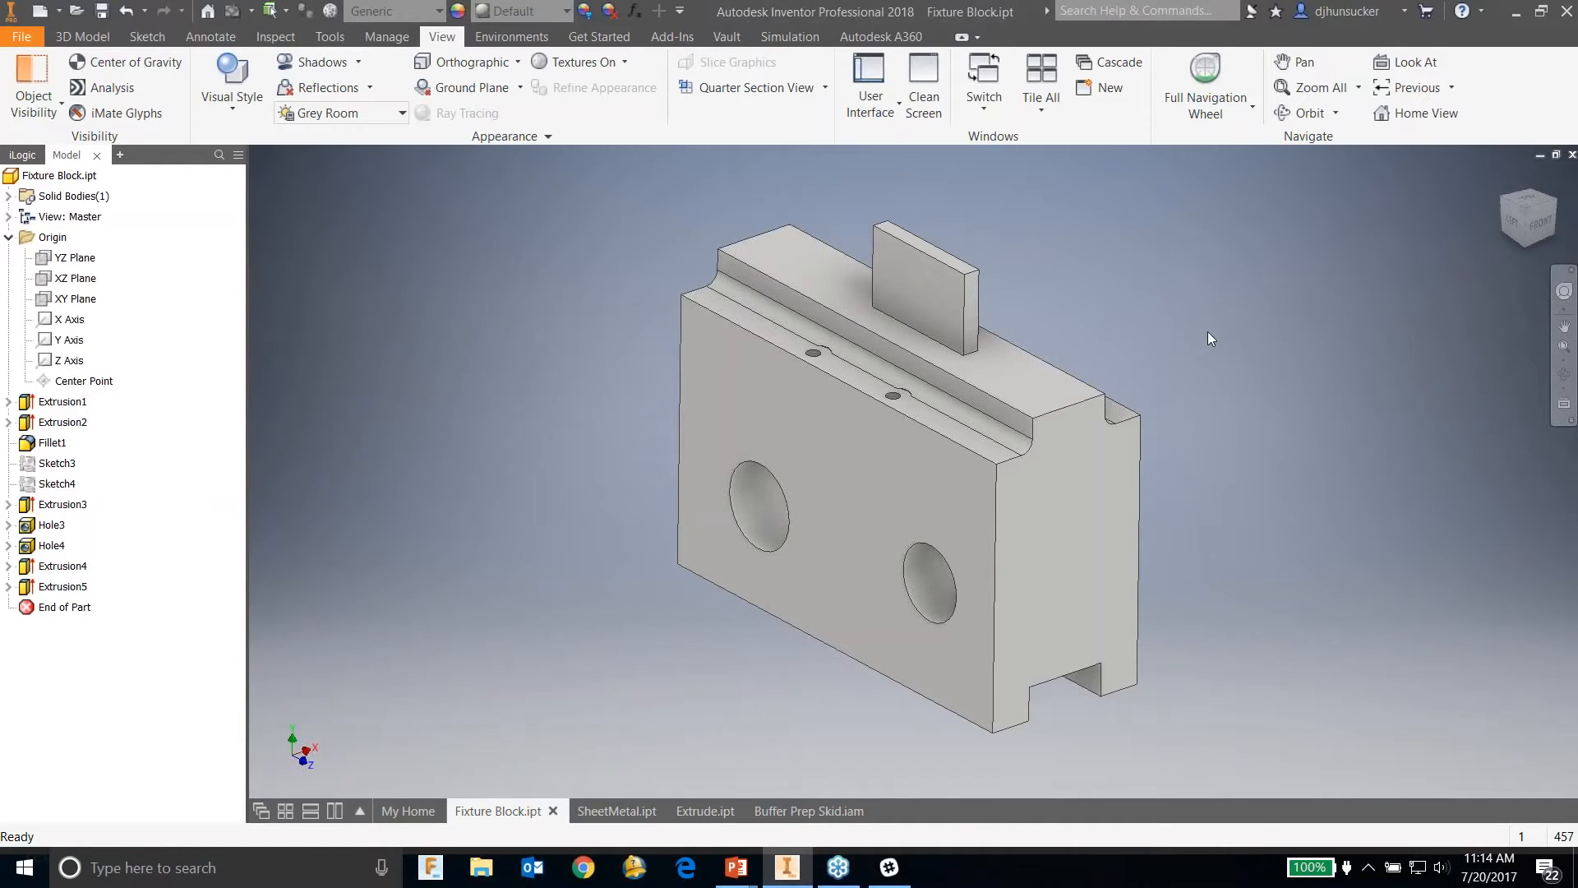
pyautogui.click(210, 38)
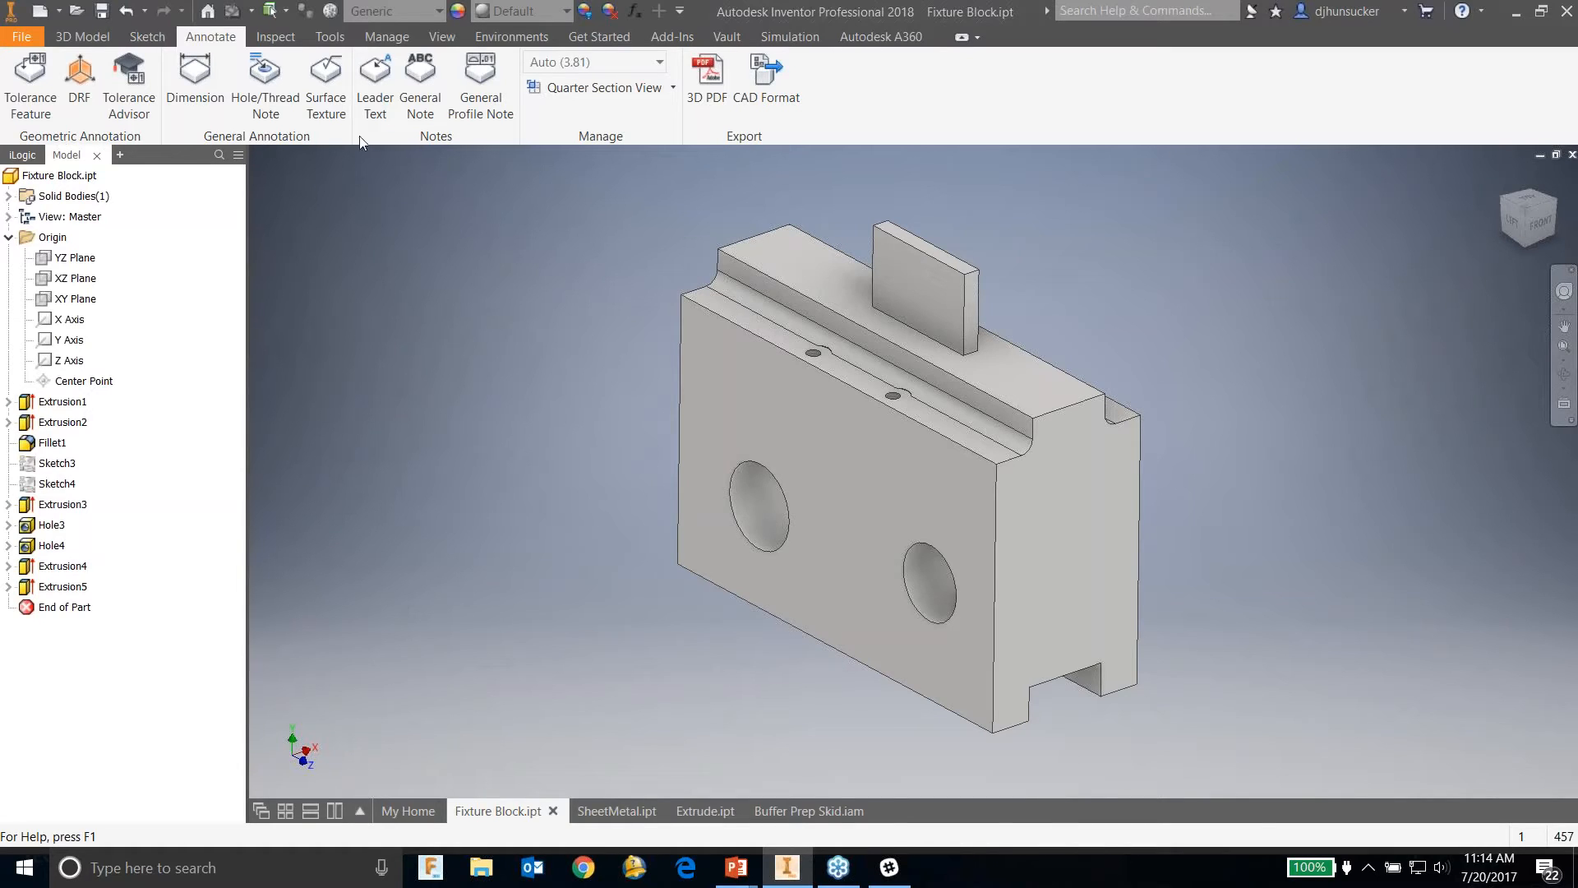
pyautogui.click(30, 82)
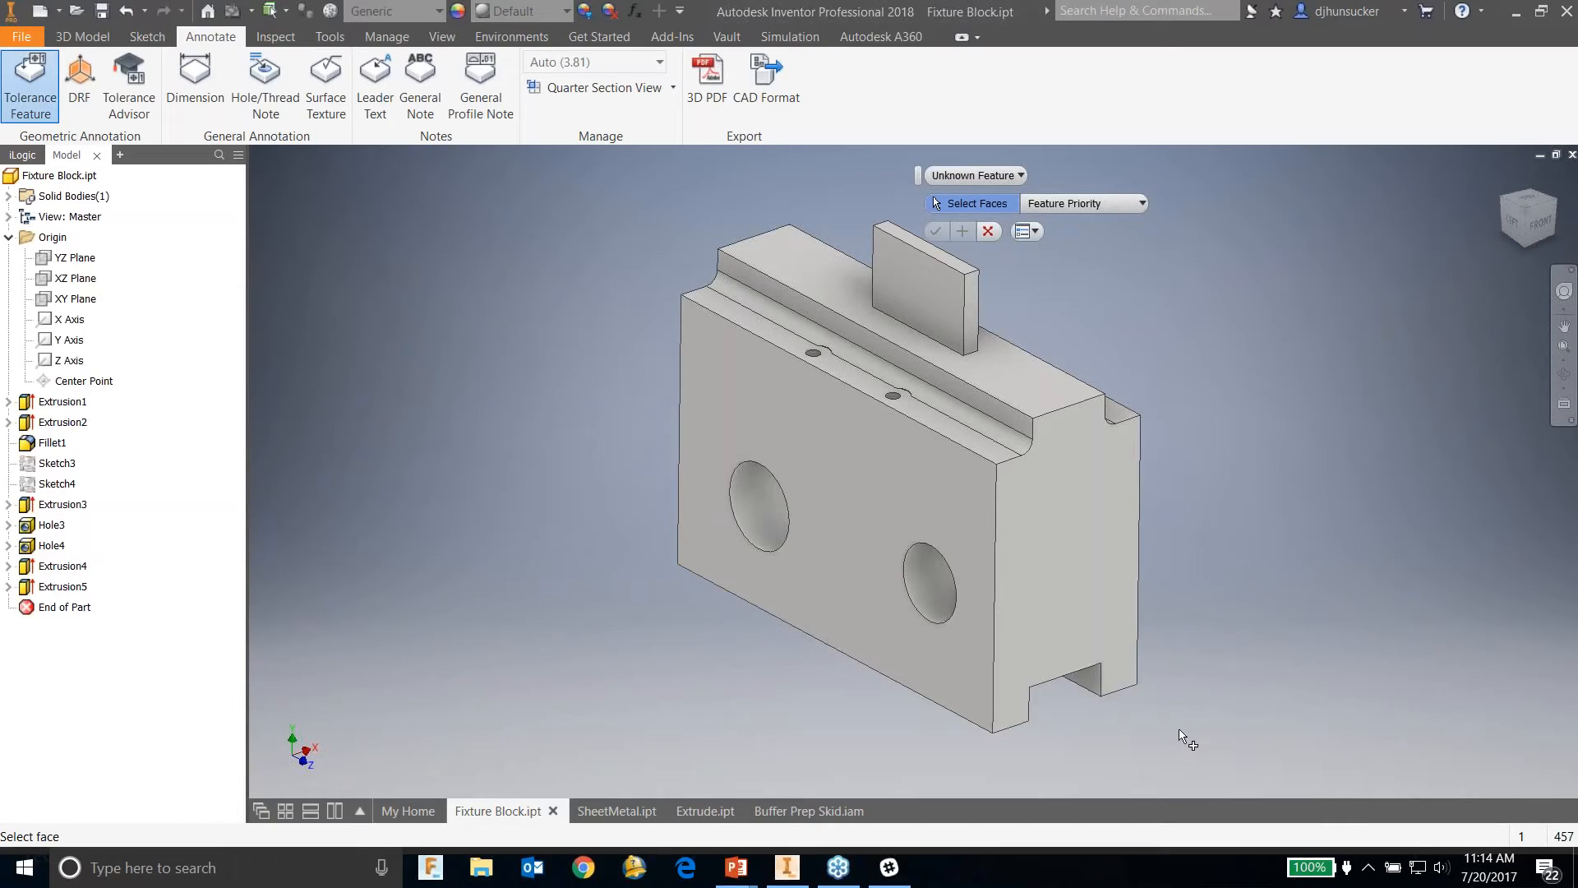
pyautogui.scroll(-3, 1118, 707)
pyautogui.click(1091, 655)
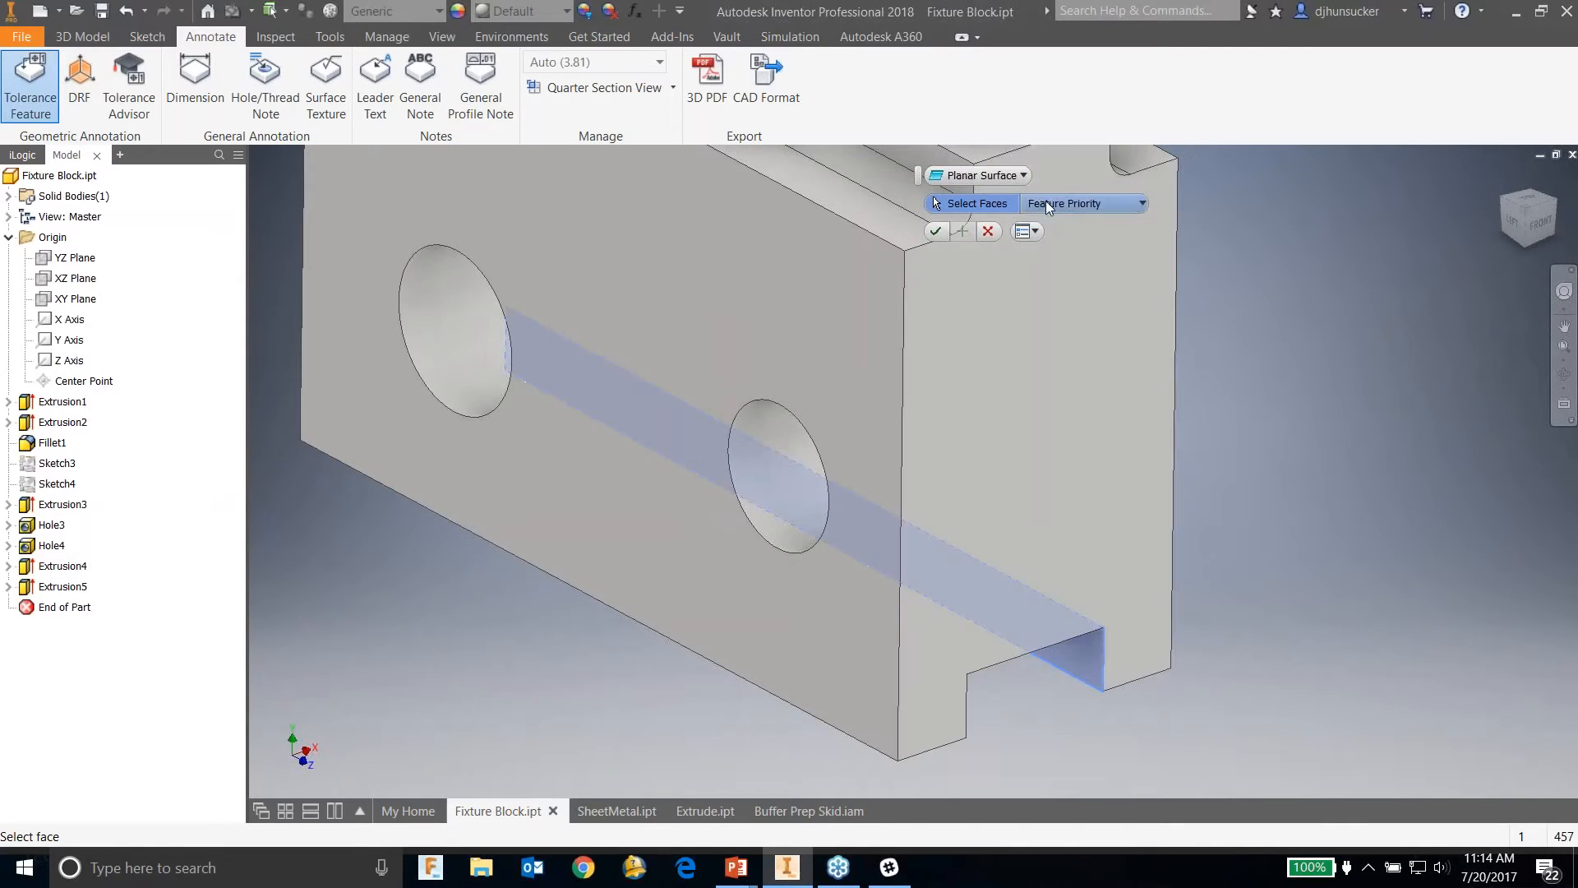
pyautogui.click(1067, 204)
pyautogui.click(1079, 244)
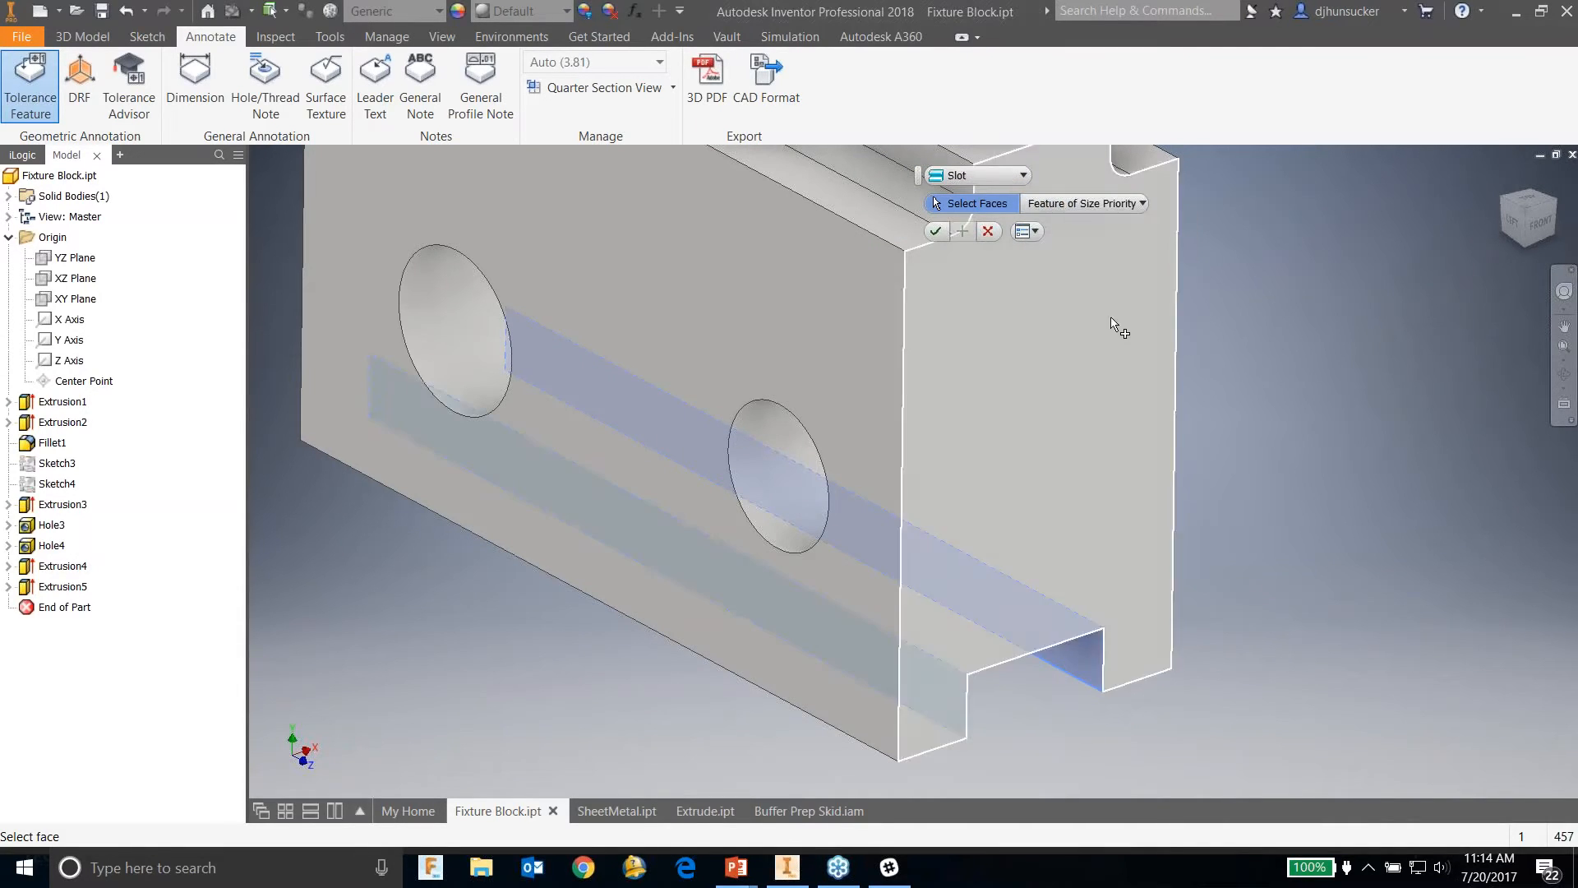
pyautogui.scroll(3, 1281, 470)
pyautogui.click(936, 231)
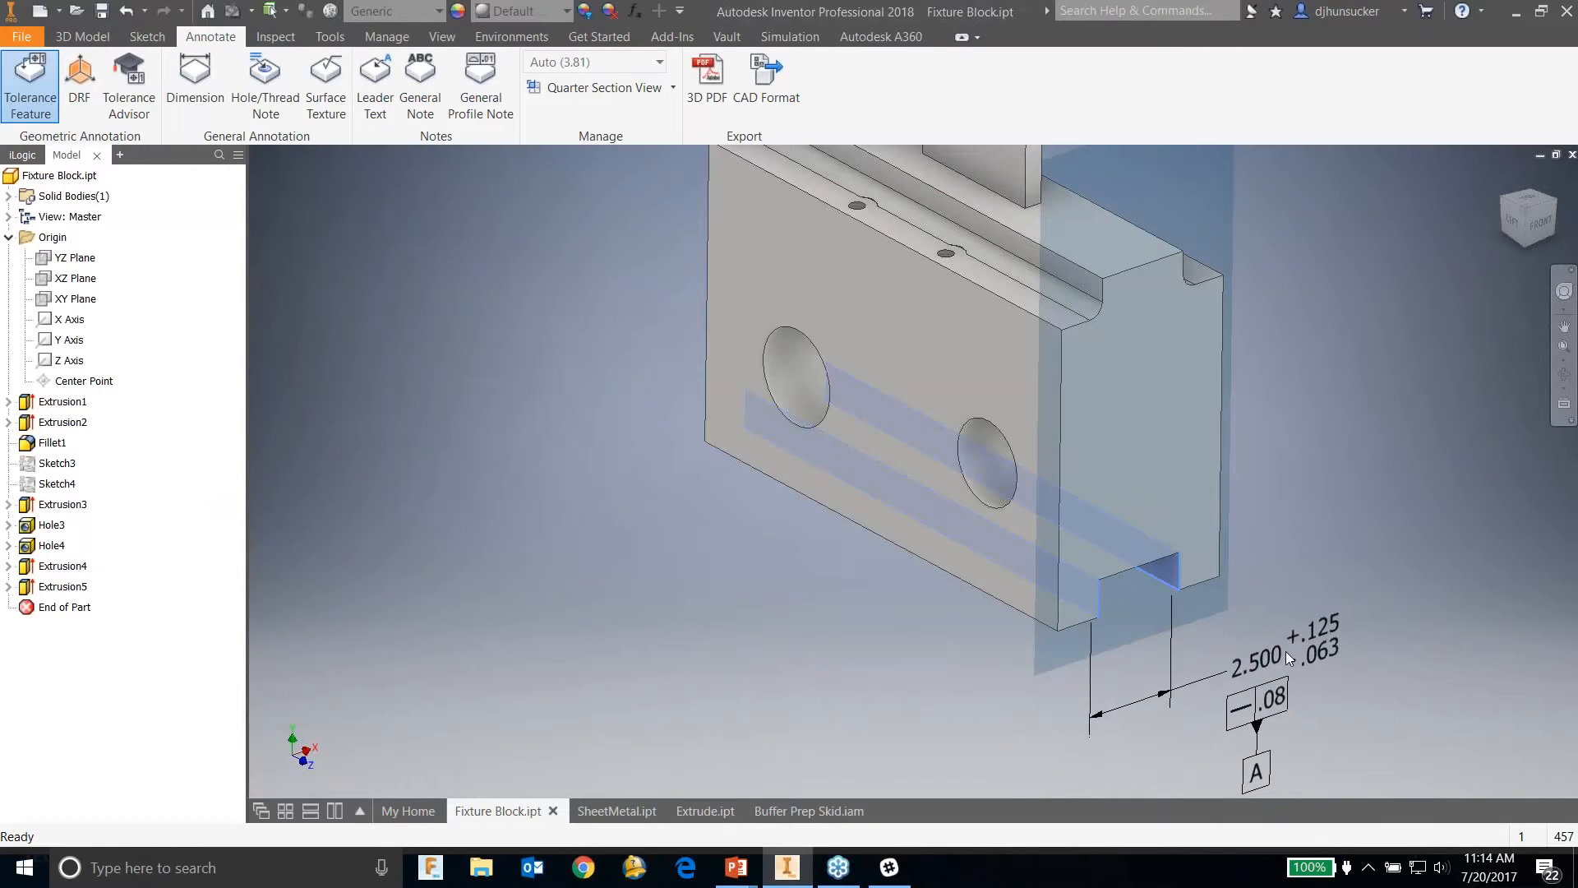
# Step: Place the slot's 2.500 in tolerance callout below the block's end face and accept it with the +.125/-.063 tolerance and datum A
pyautogui.click(1286, 651)
pyautogui.moveTo(1307, 403); pyautogui.dragTo(925, 452, button='middle')
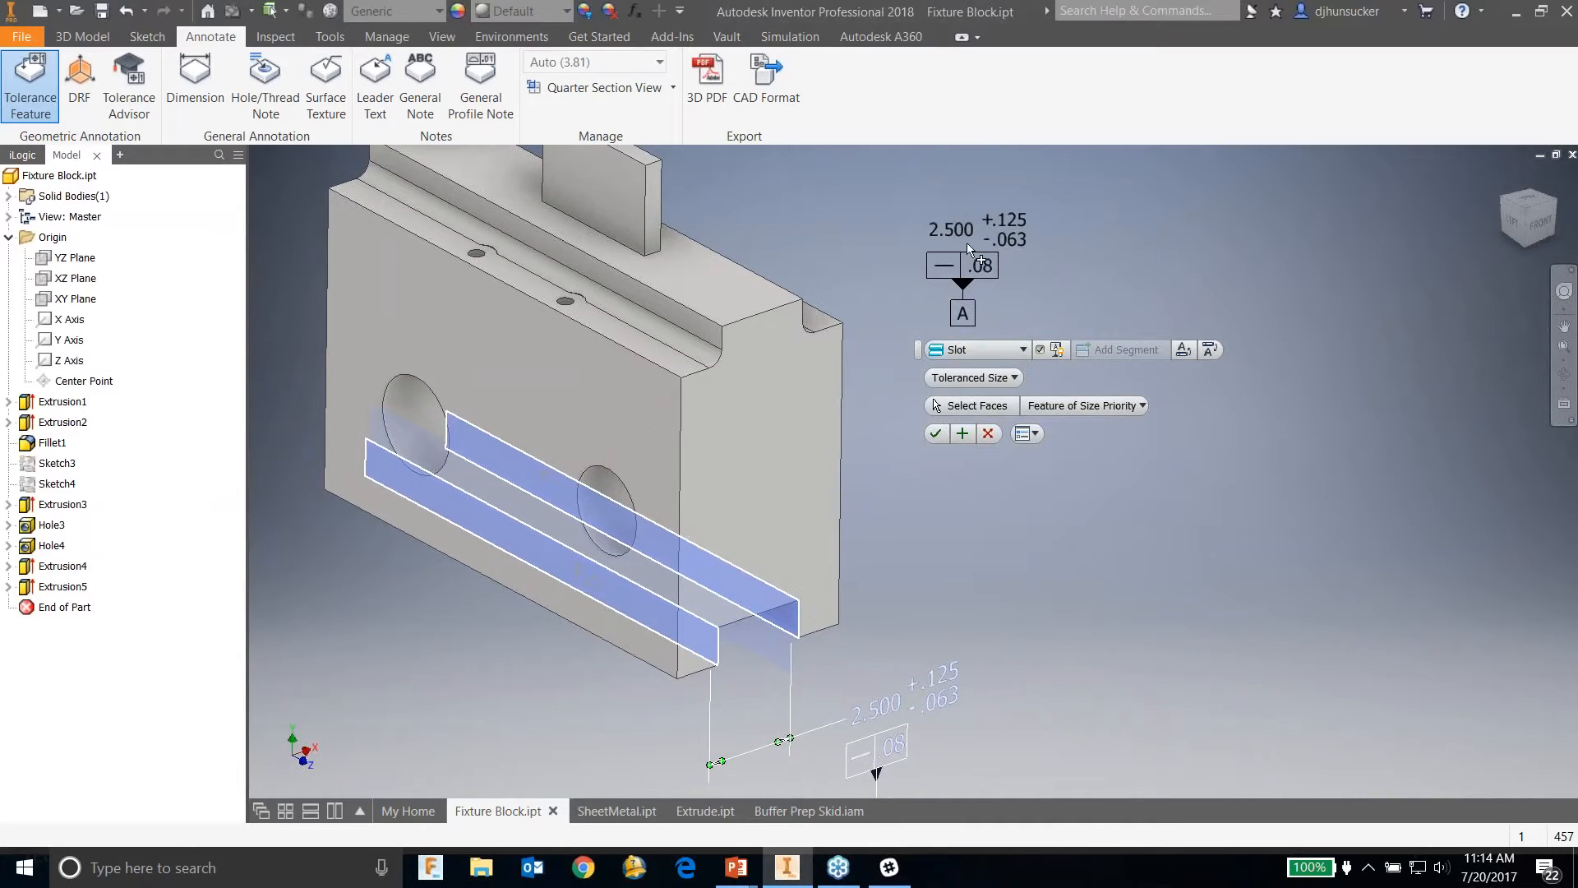
pyautogui.click(1016, 219)
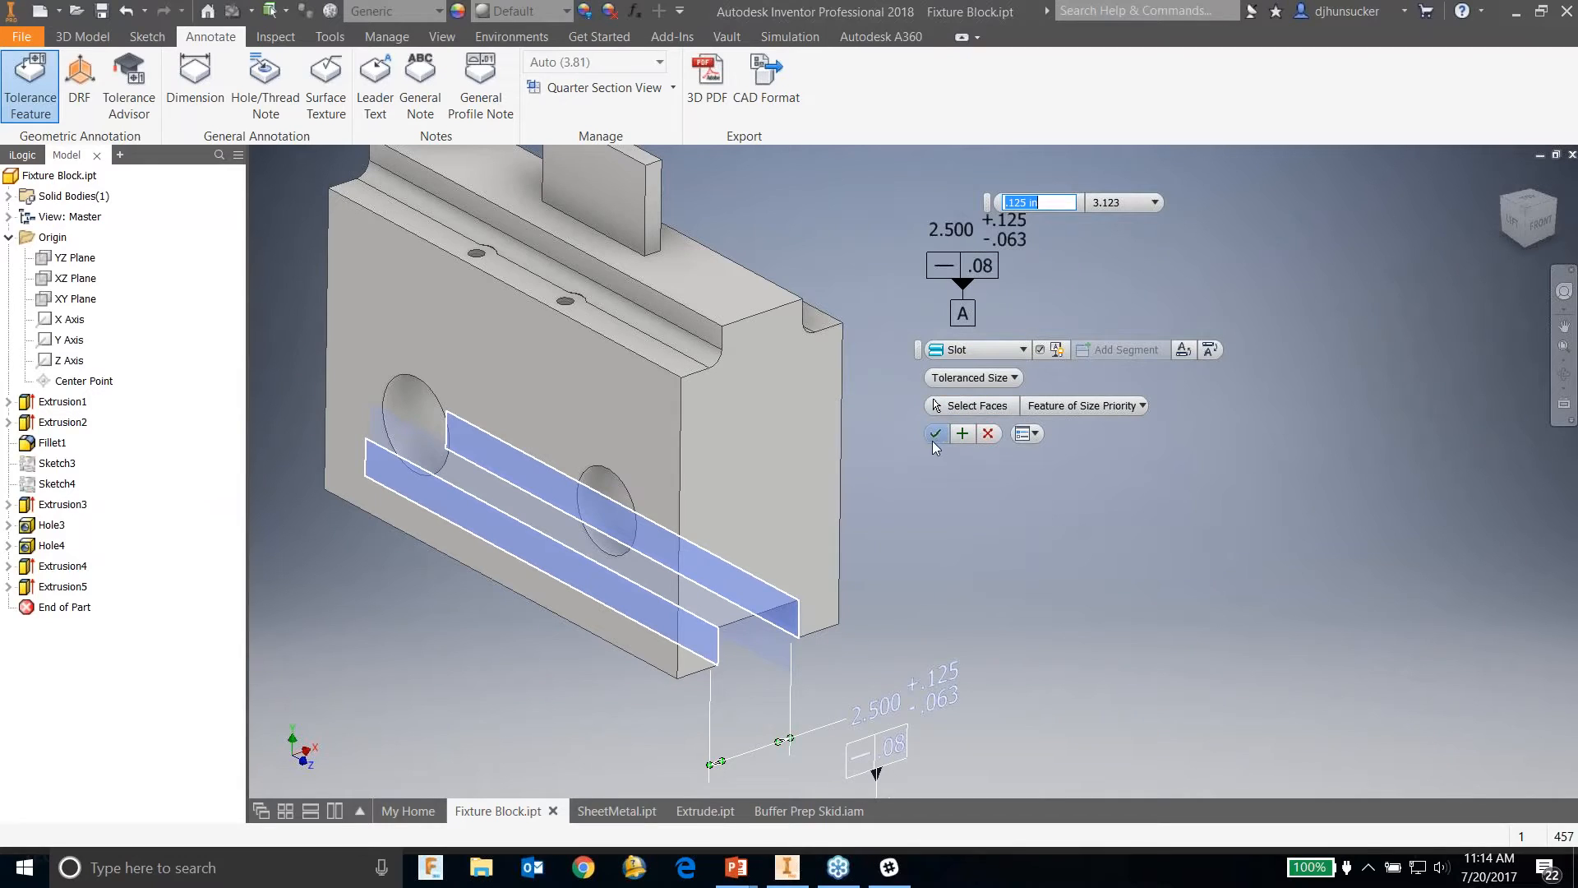
pyautogui.click(936, 435)
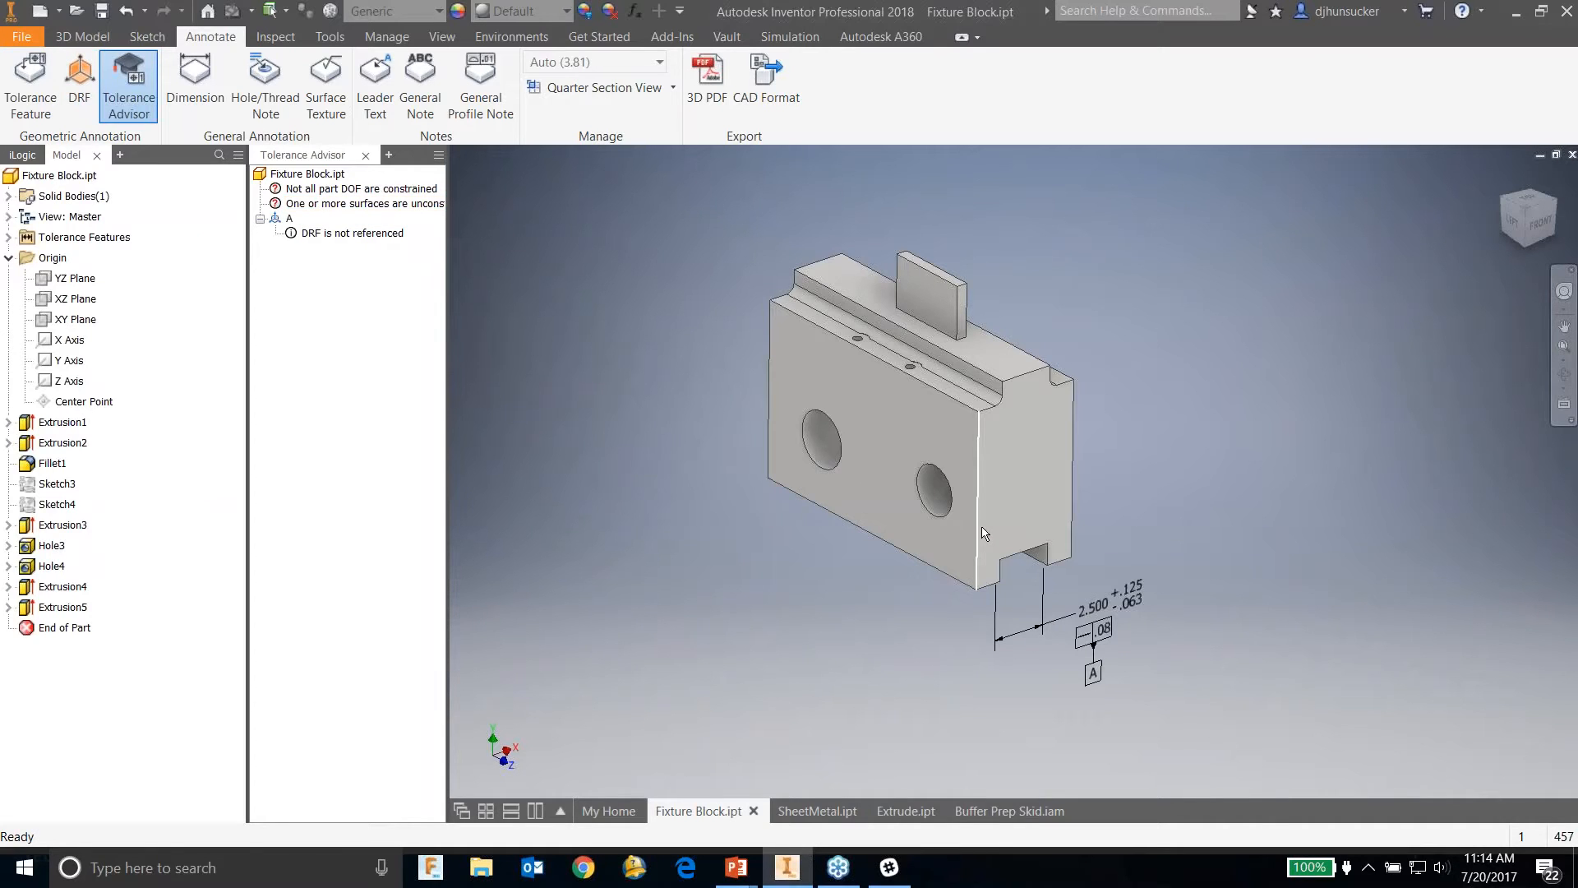
# Step: Add a 3D annotation dimension for the height of the side face's far vertical edge, on the plane parallel to the end face
pyautogui.click(189, 84)
pyautogui.click(770, 362)
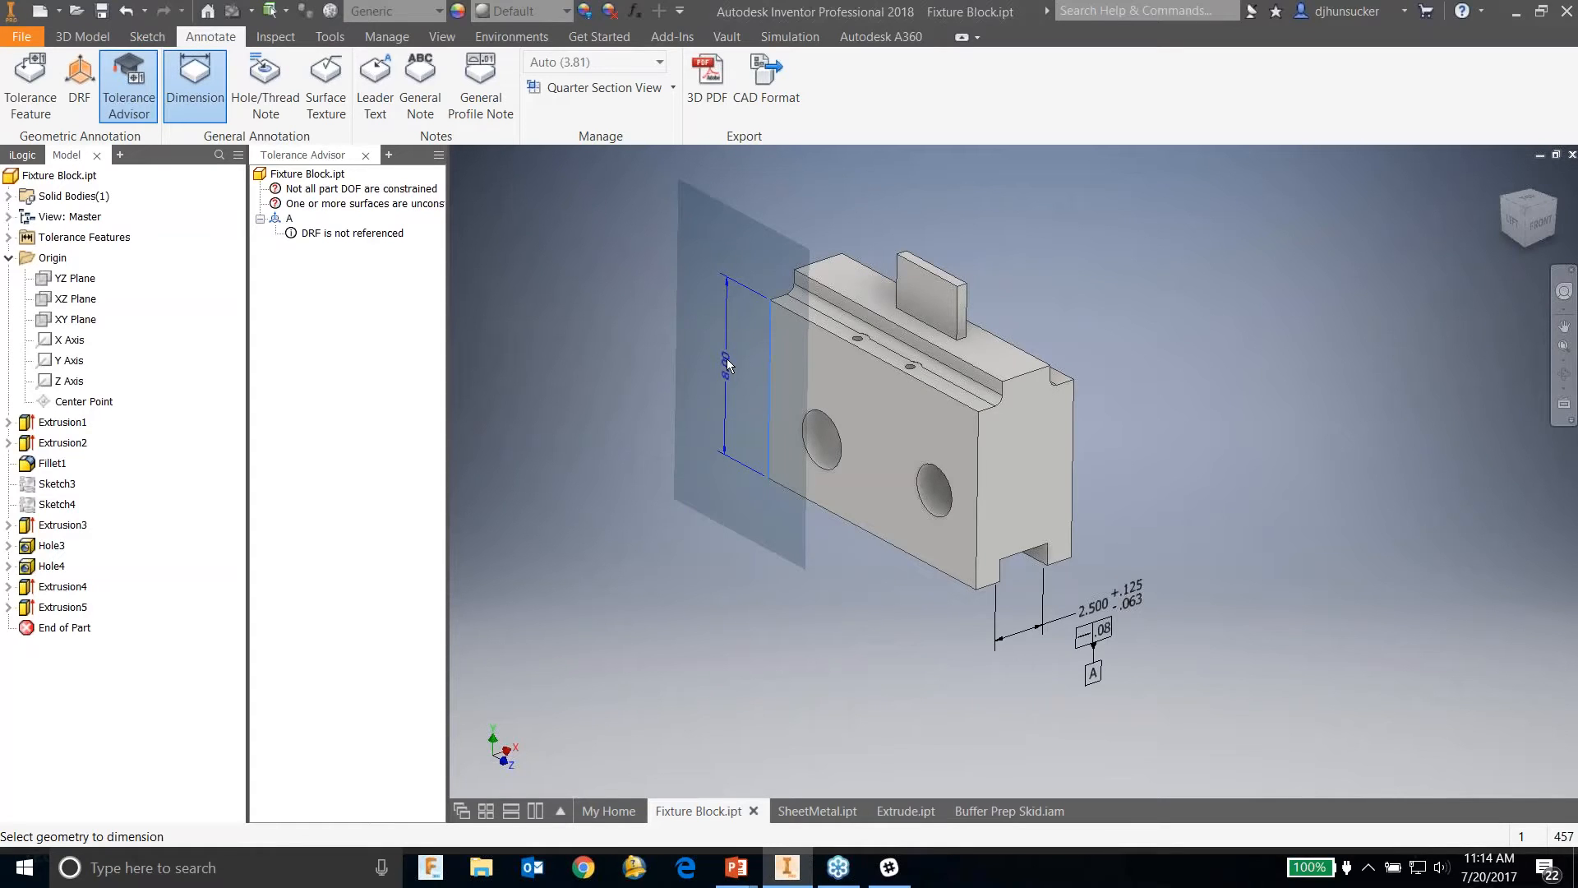
pyautogui.click(726, 358)
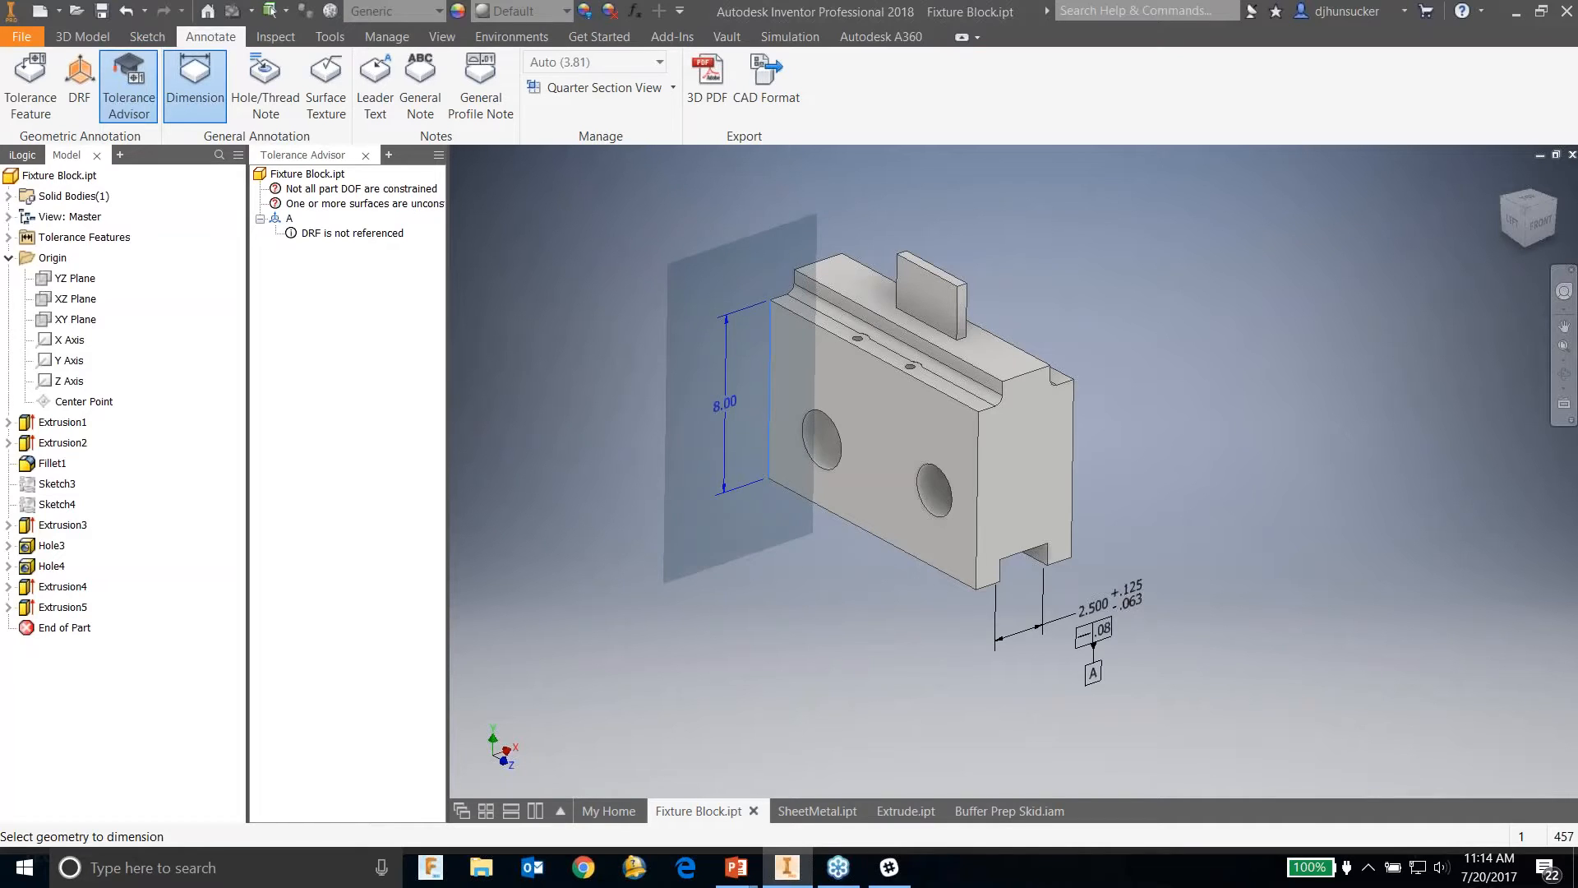
pyautogui.click(726, 358)
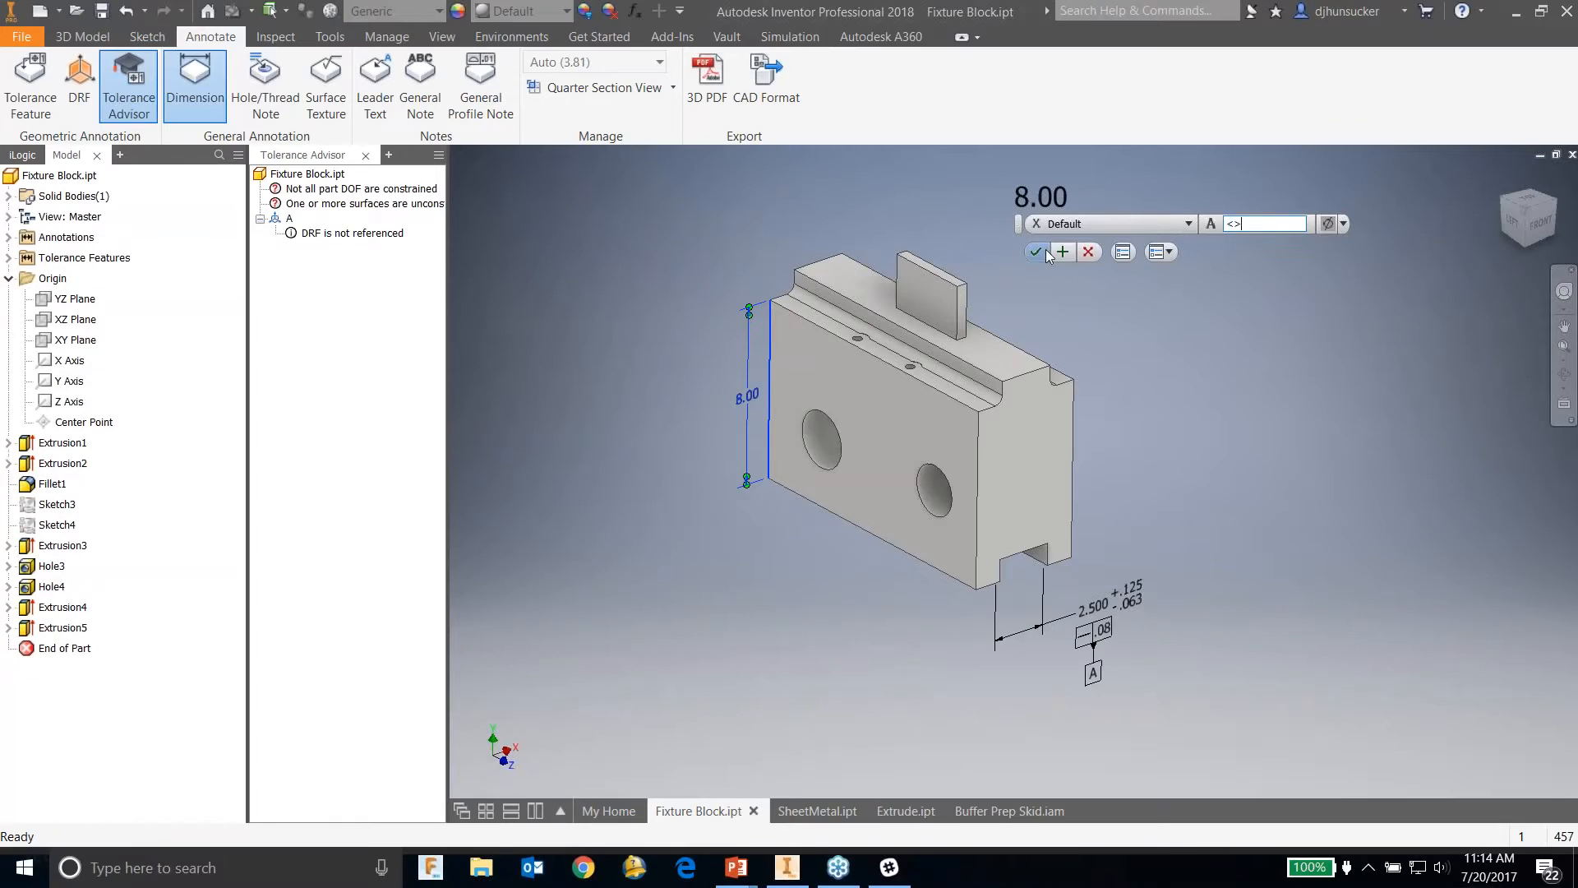
pyautogui.click(1040, 252)
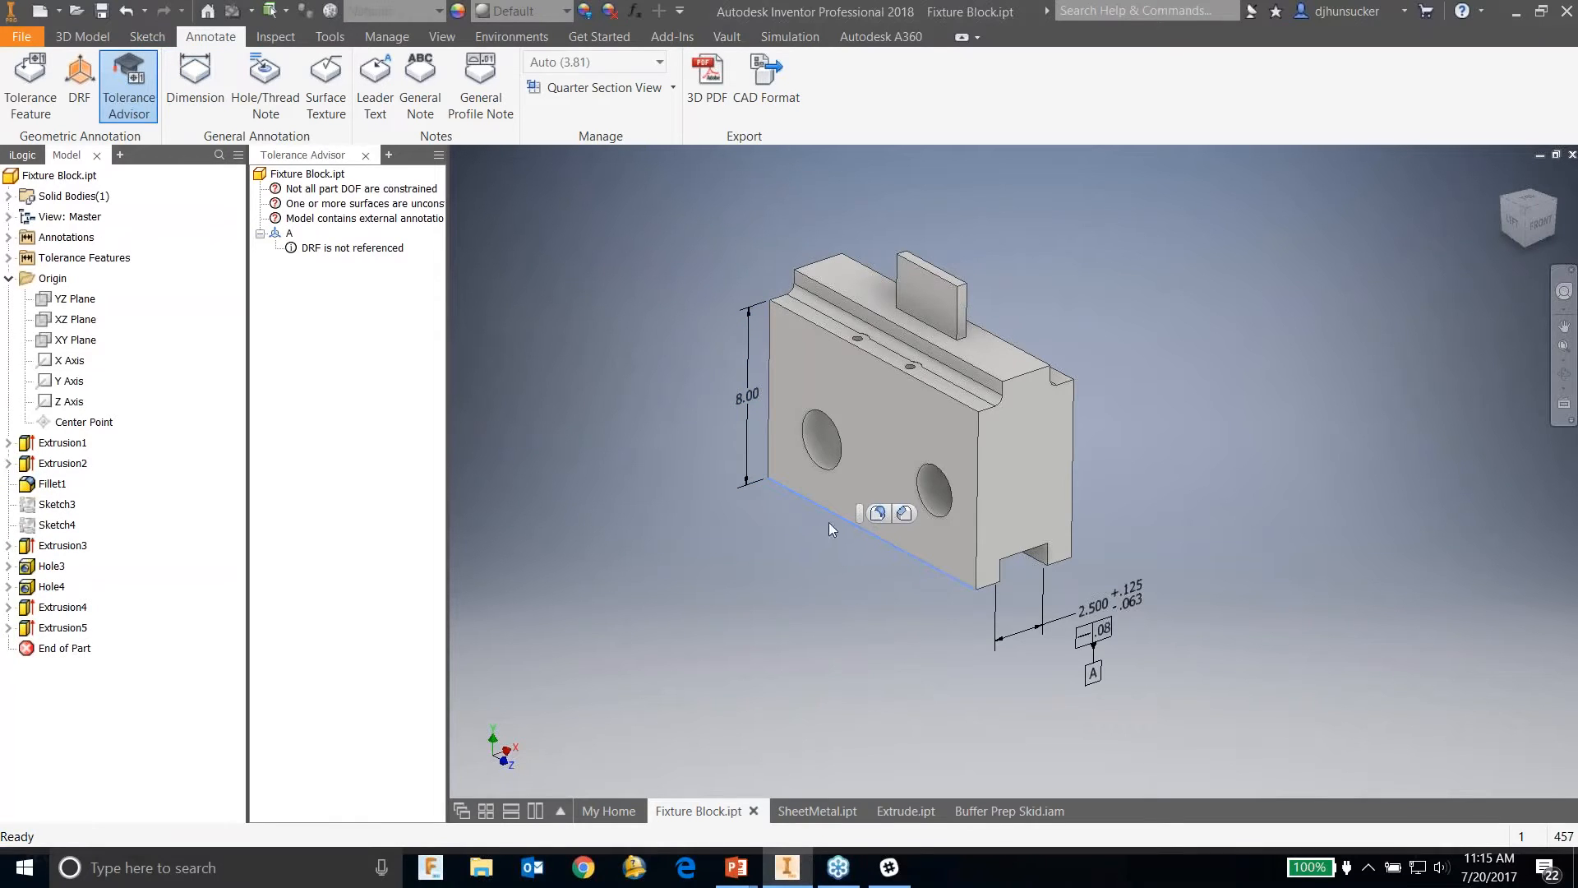
# Step: Add a 3D annotation dimension for the length of the side face's bottom edge and toggle its text alignment
pyautogui.click(195, 85)
pyautogui.click(813, 503)
pyautogui.click(791, 536)
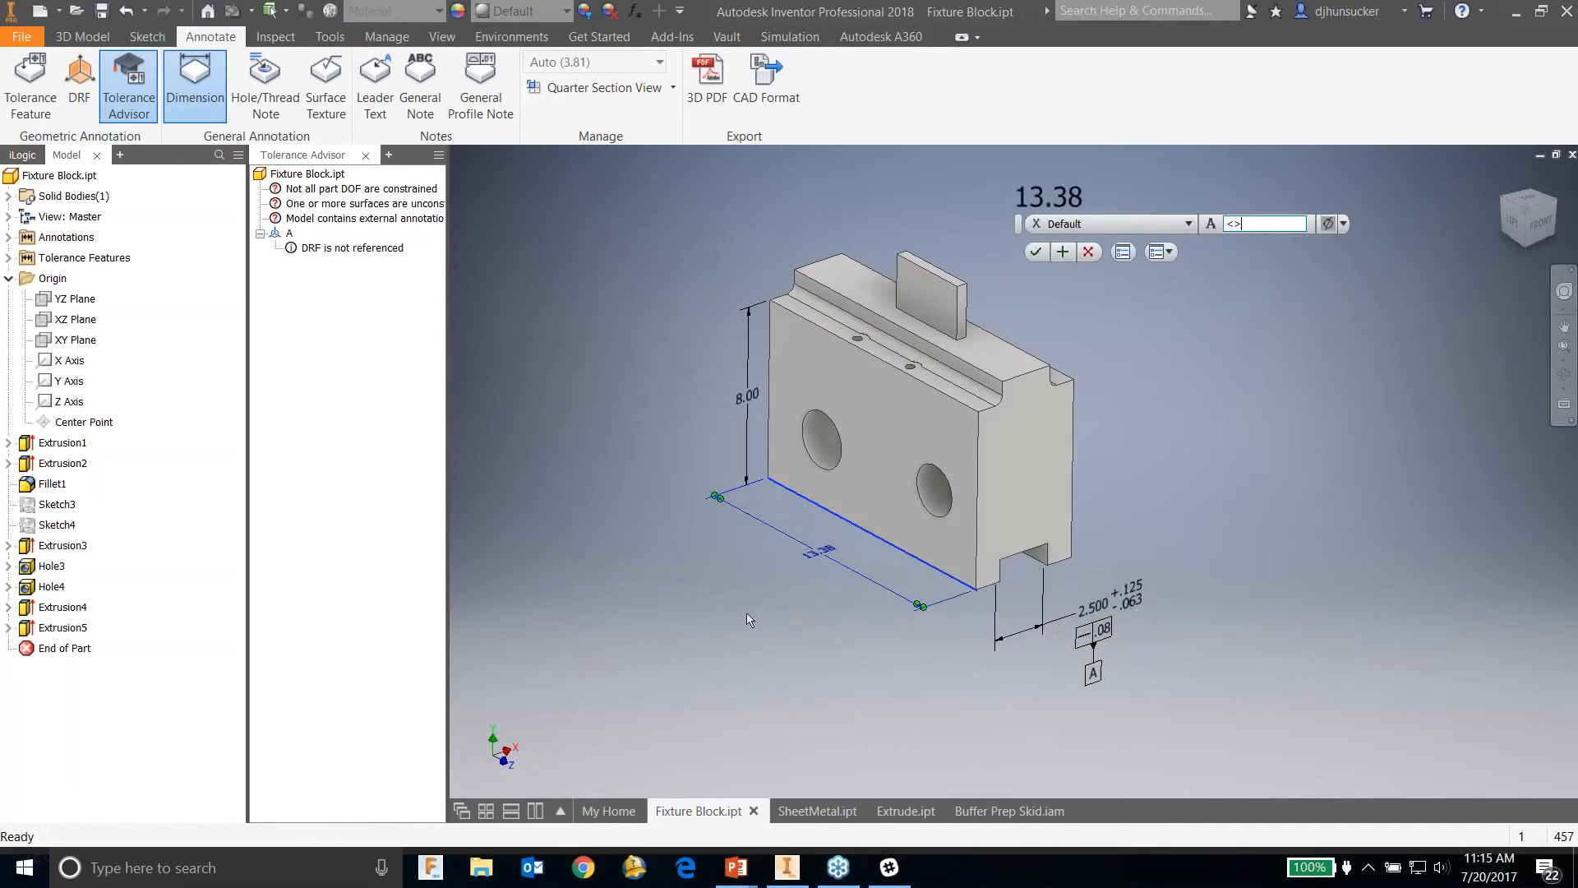
pyautogui.click(1035, 252)
pyautogui.rightClick(826, 558)
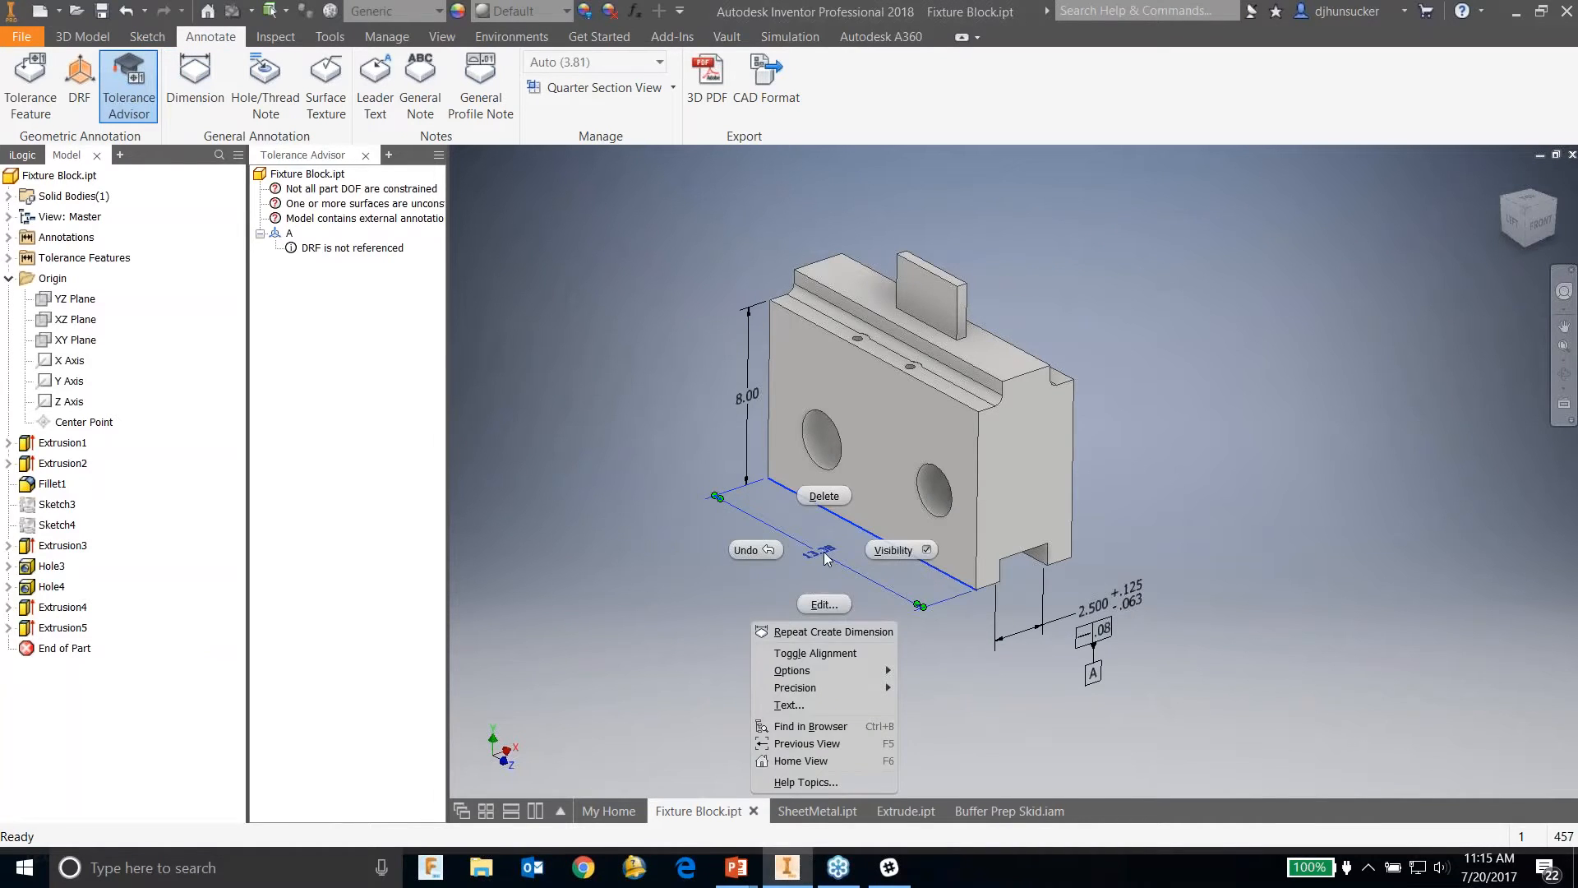
pyautogui.click(827, 652)
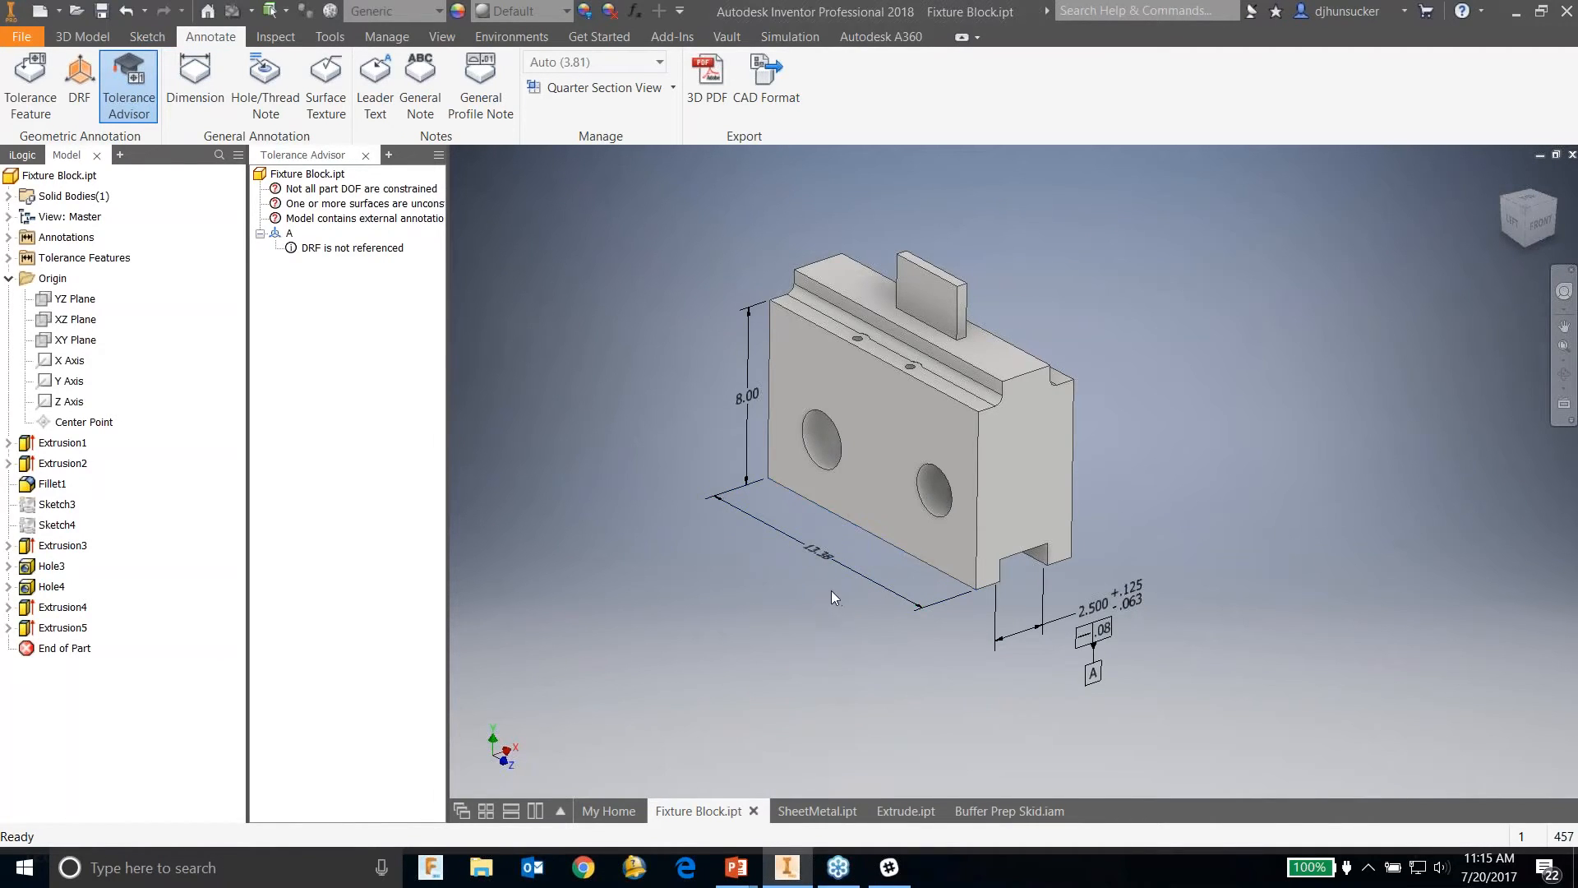
pyautogui.scroll(5, 831, 590)
pyautogui.scroll(-2, 840, 580)
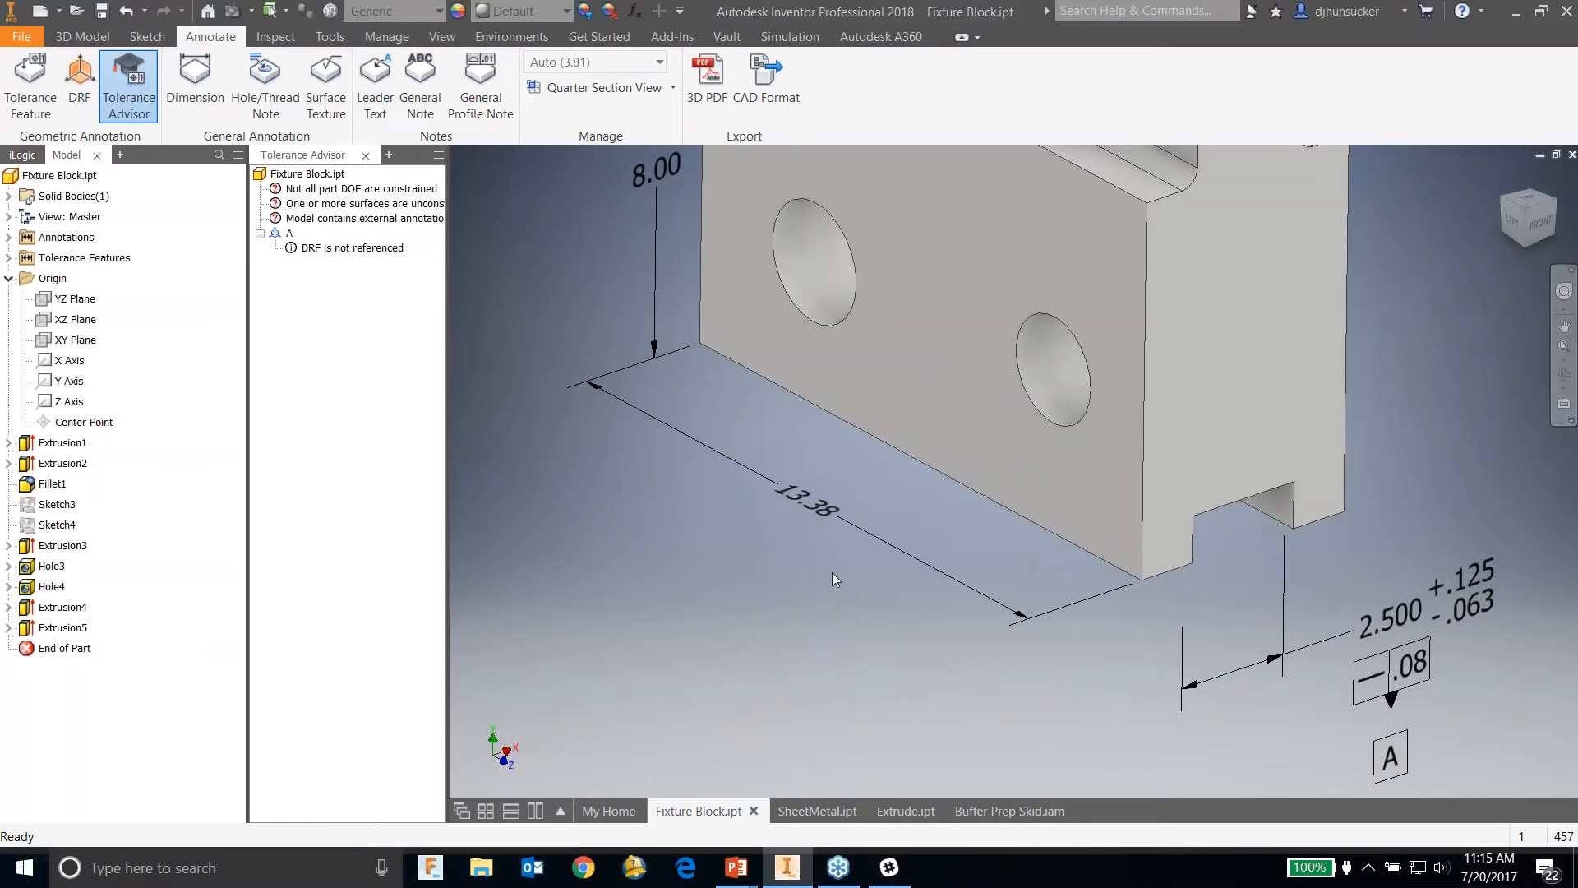
# Step: Add a hole note to the side face's large hole farthest from the end face and toggle its text alignment
pyautogui.scroll(-3, 830, 575)
pyautogui.click(265, 82)
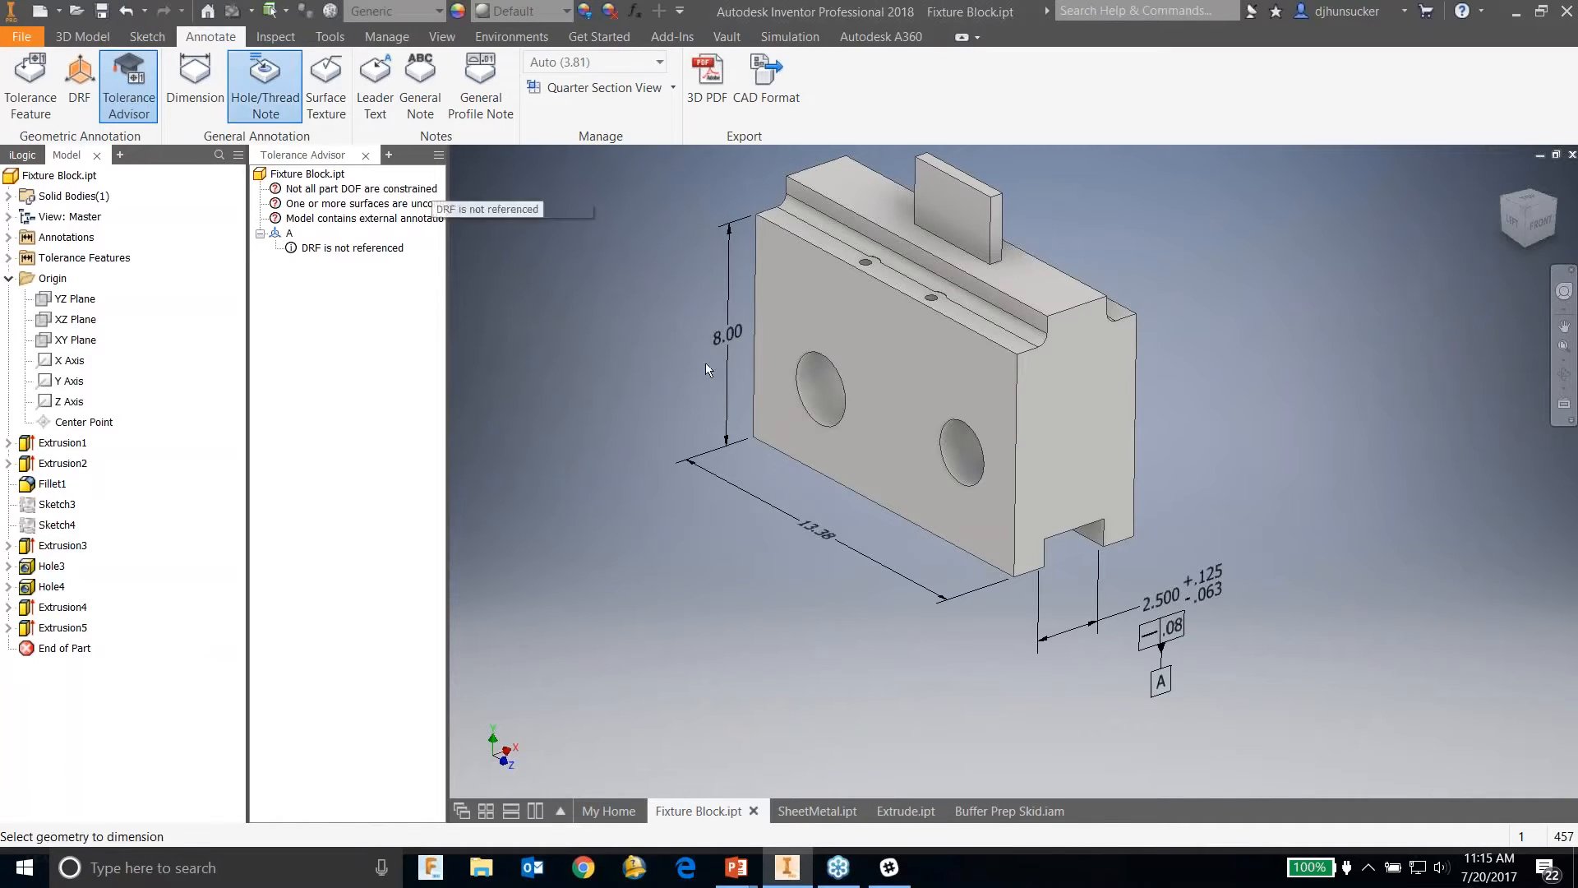
pyautogui.click(813, 352)
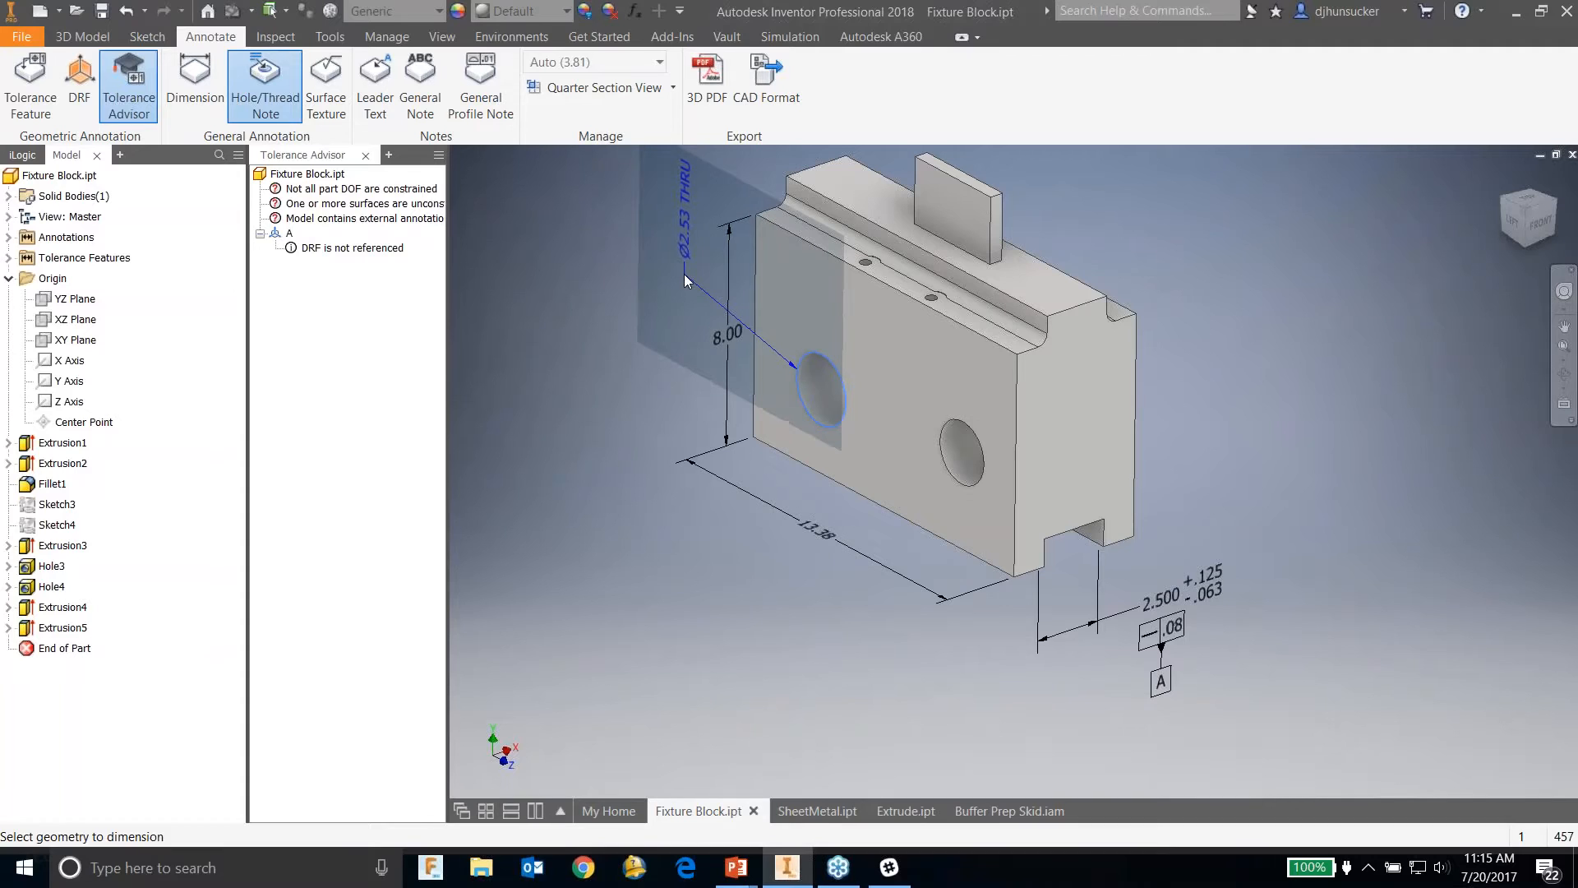
pyautogui.click(690, 253)
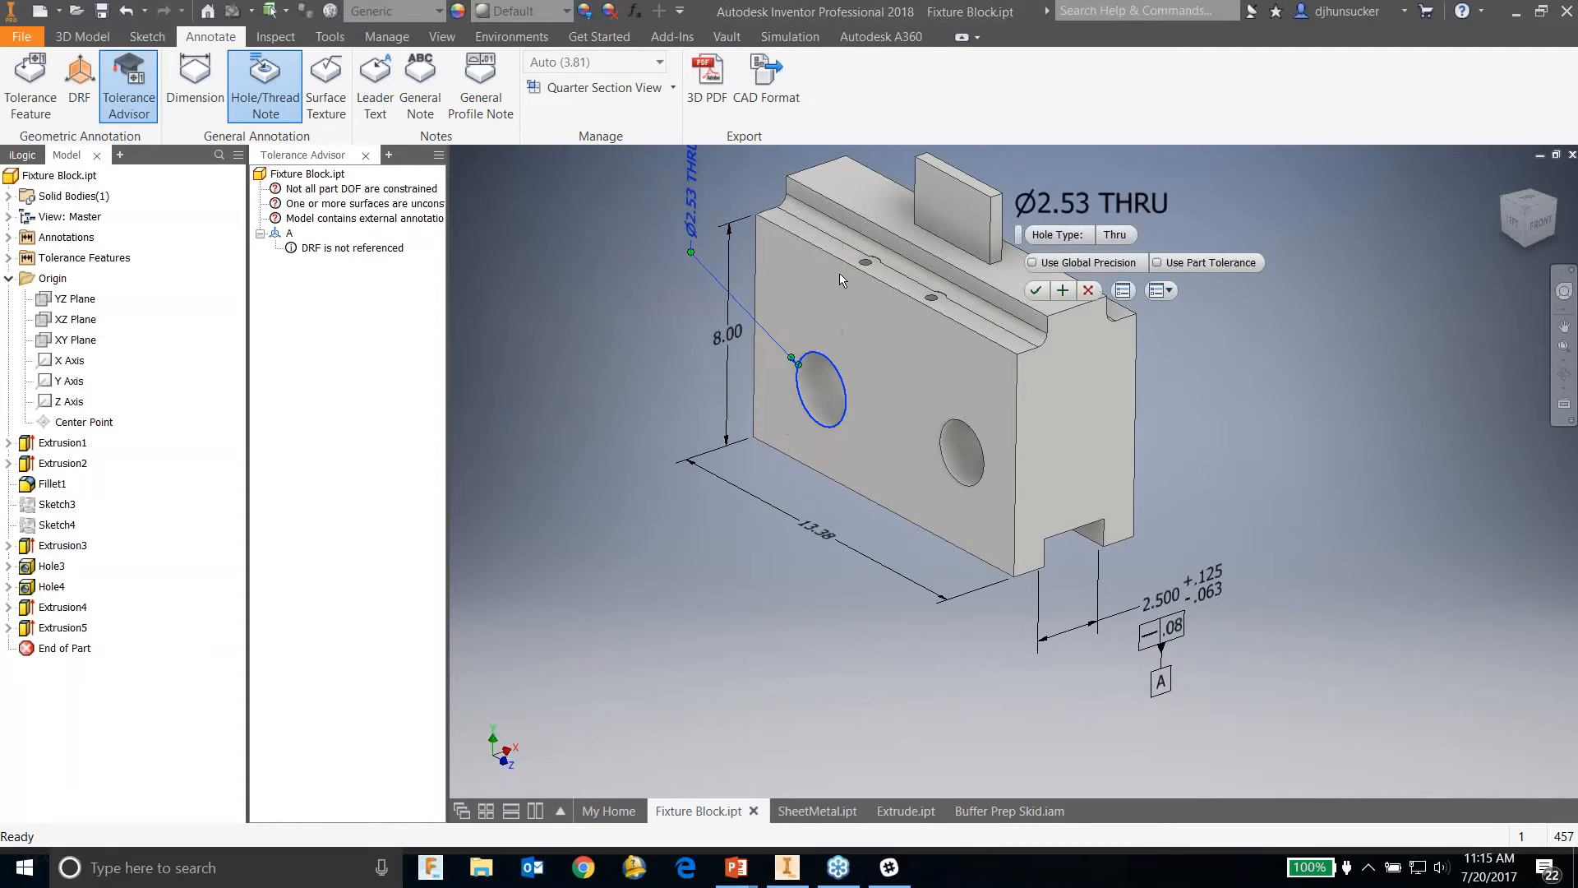
pyautogui.press('Escape')
pyautogui.moveTo(829, 330); pyautogui.dragTo(881, 432, button='middle')
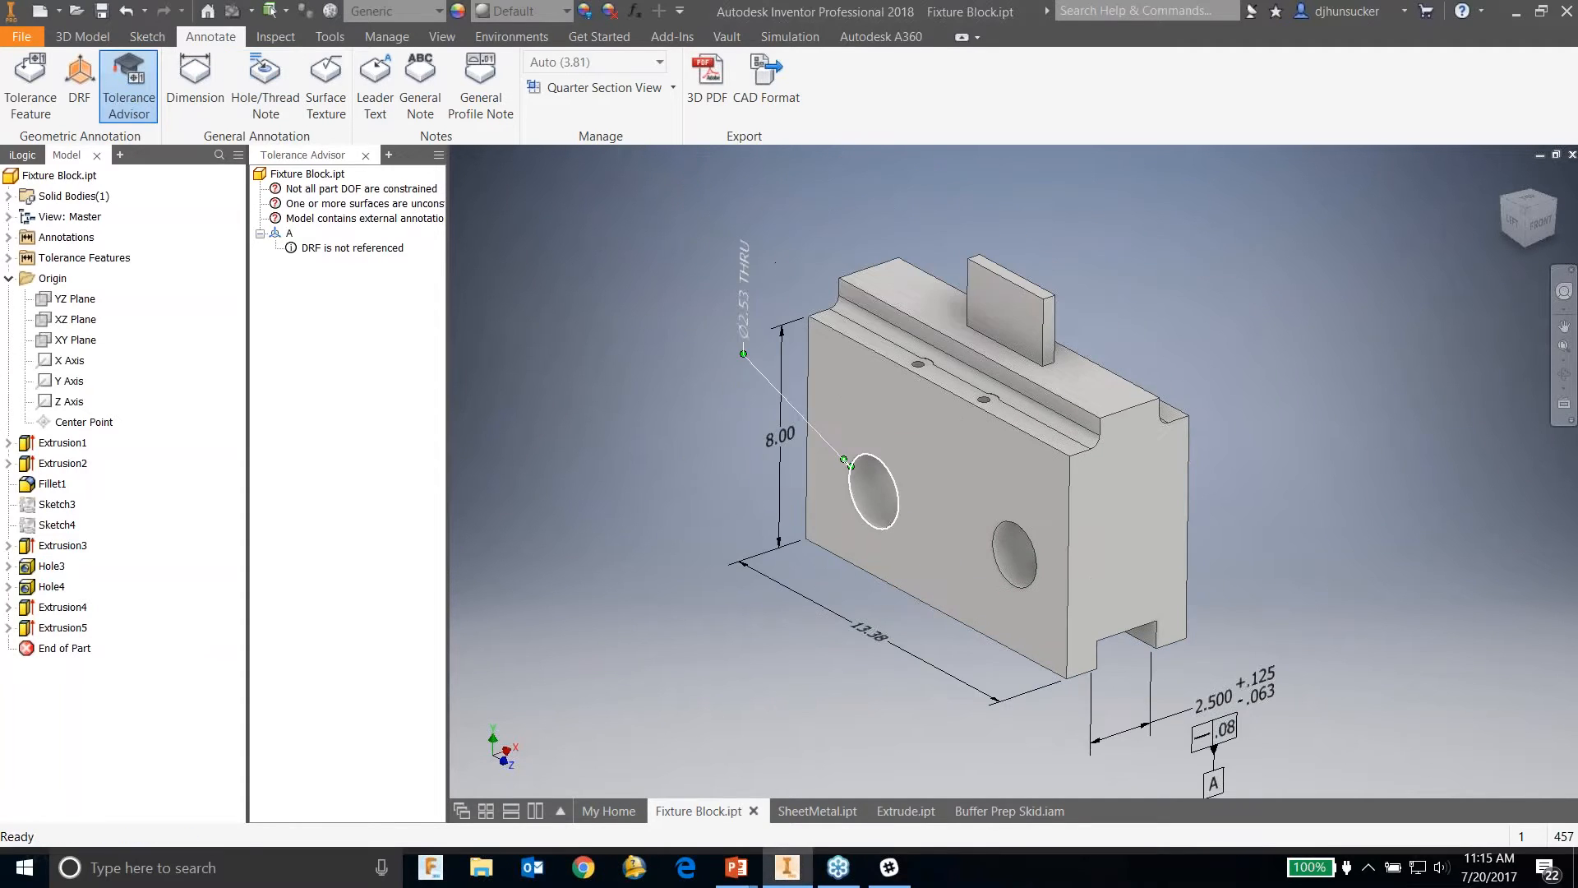
pyautogui.rightClick(740, 263)
pyautogui.click(736, 365)
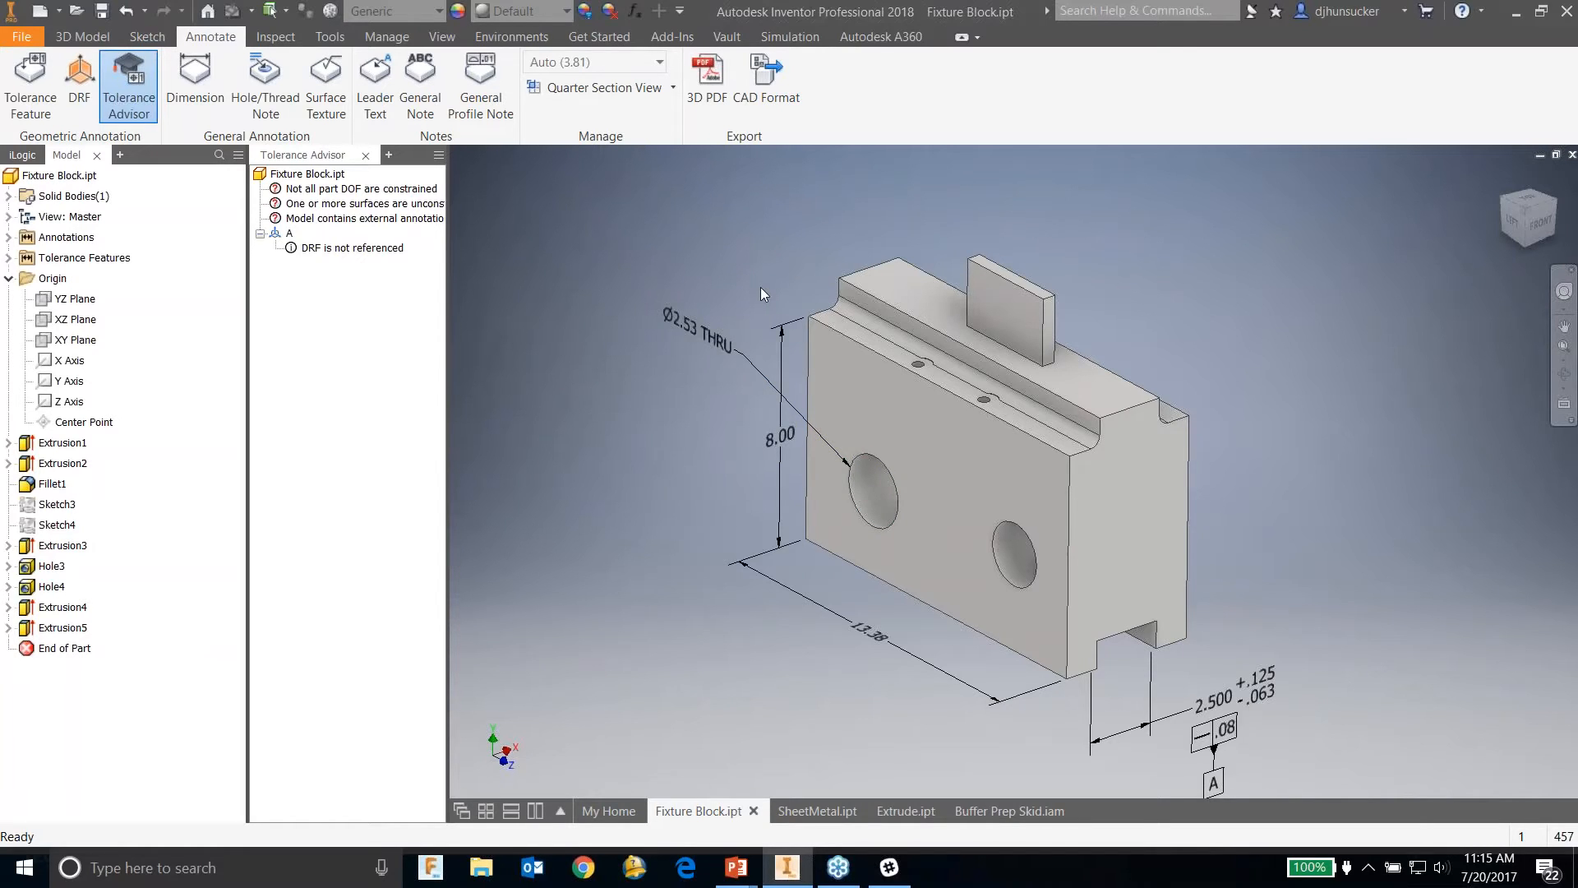
# Step: Attach a leader text reading "Something" to the far edge of the block's top face
pyautogui.click(377, 109)
pyautogui.click(924, 271)
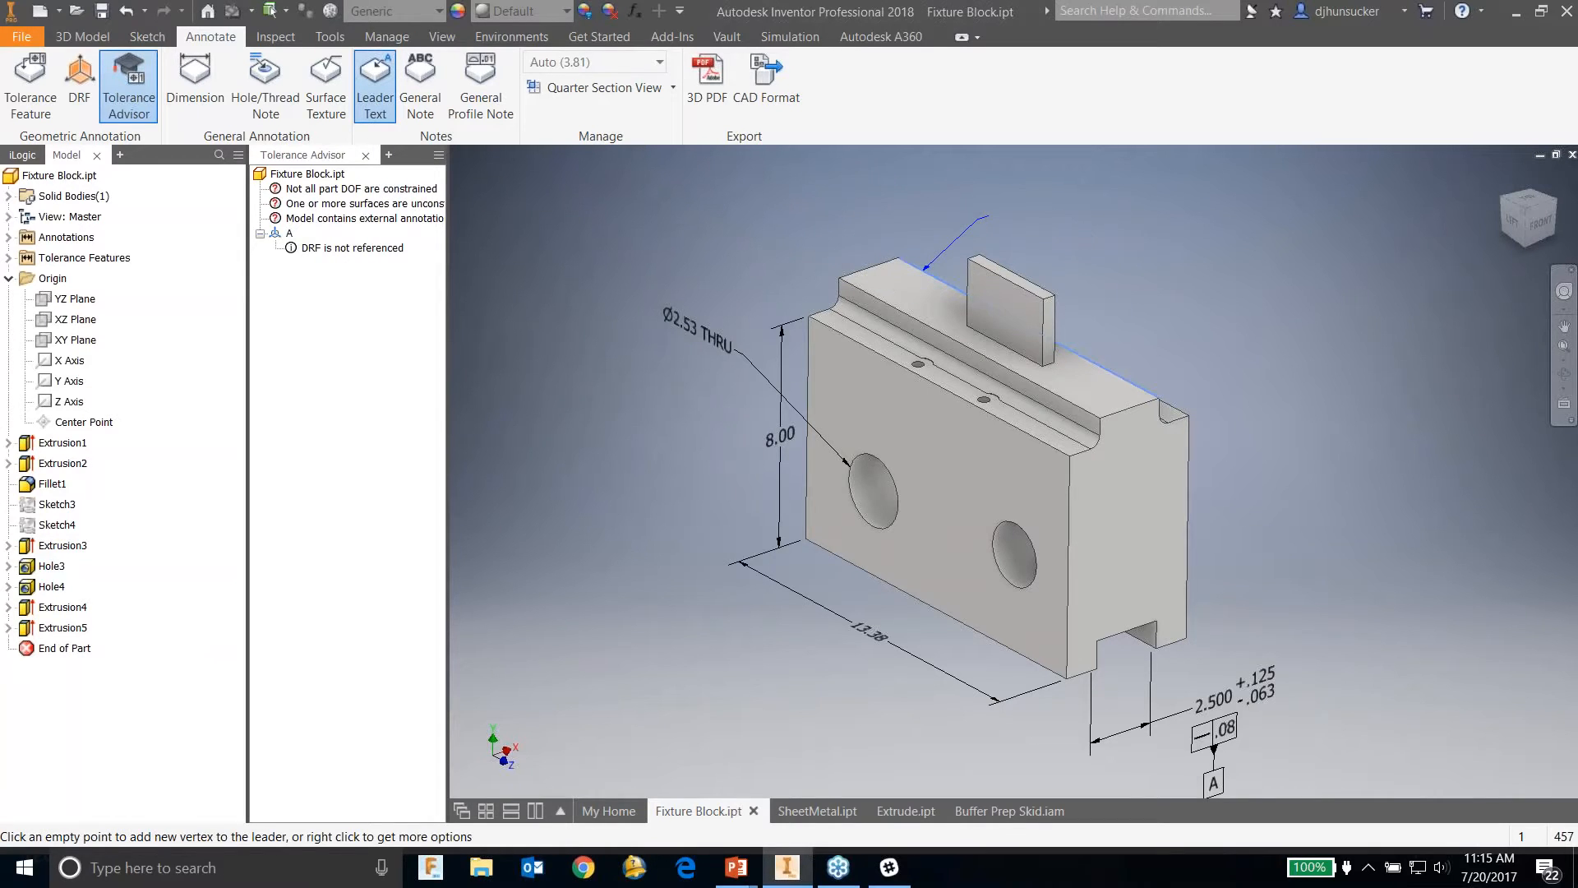
pyautogui.doubleClick(987, 216)
pyautogui.write('Something')
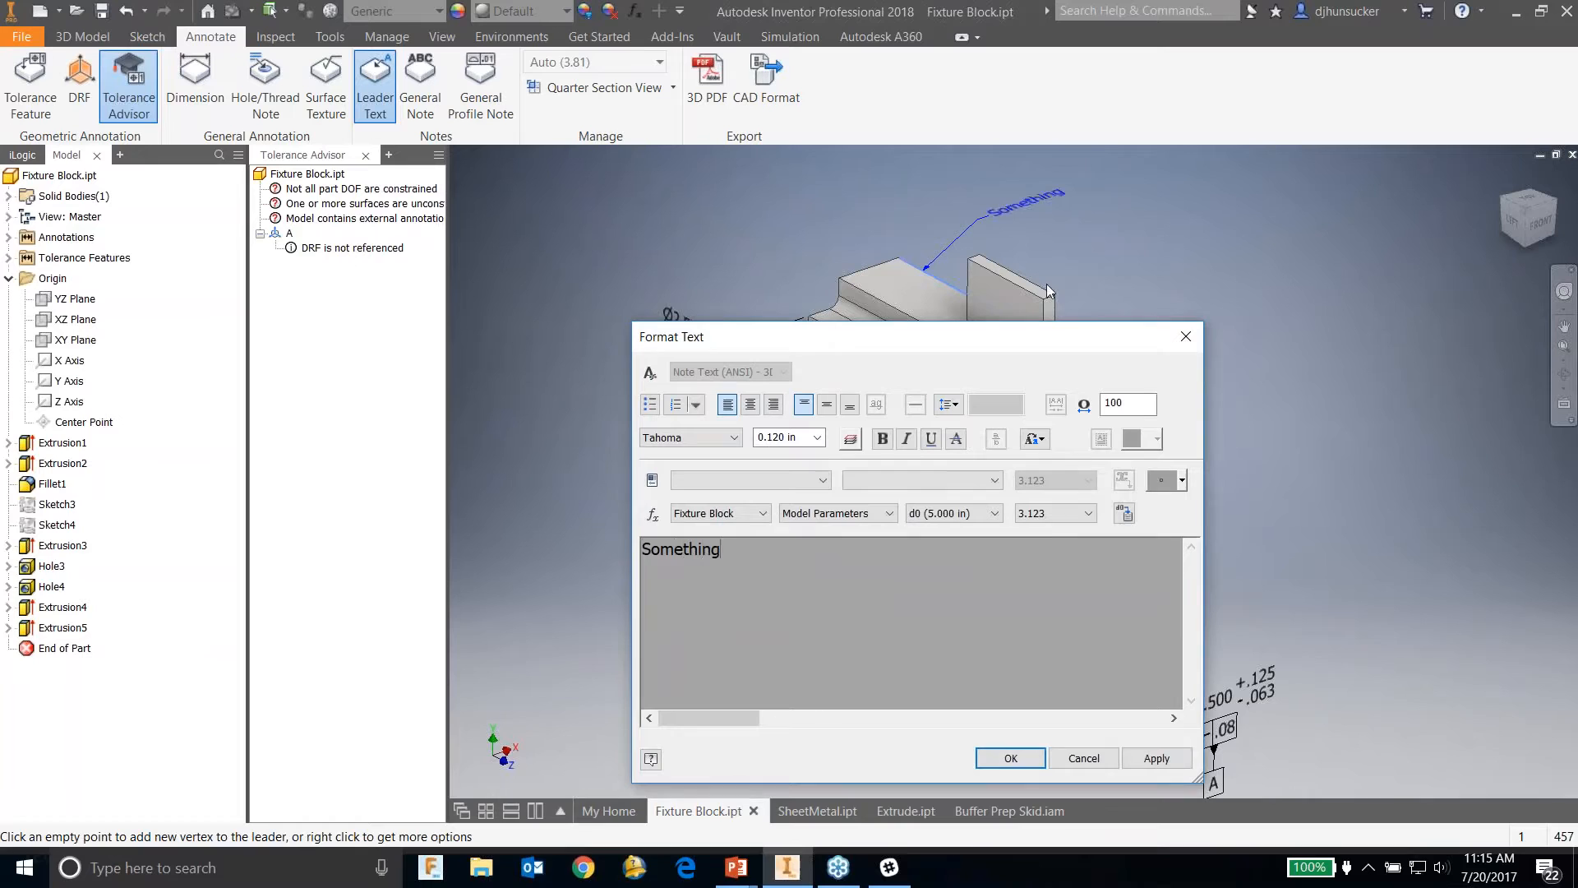
pyautogui.click(1010, 757)
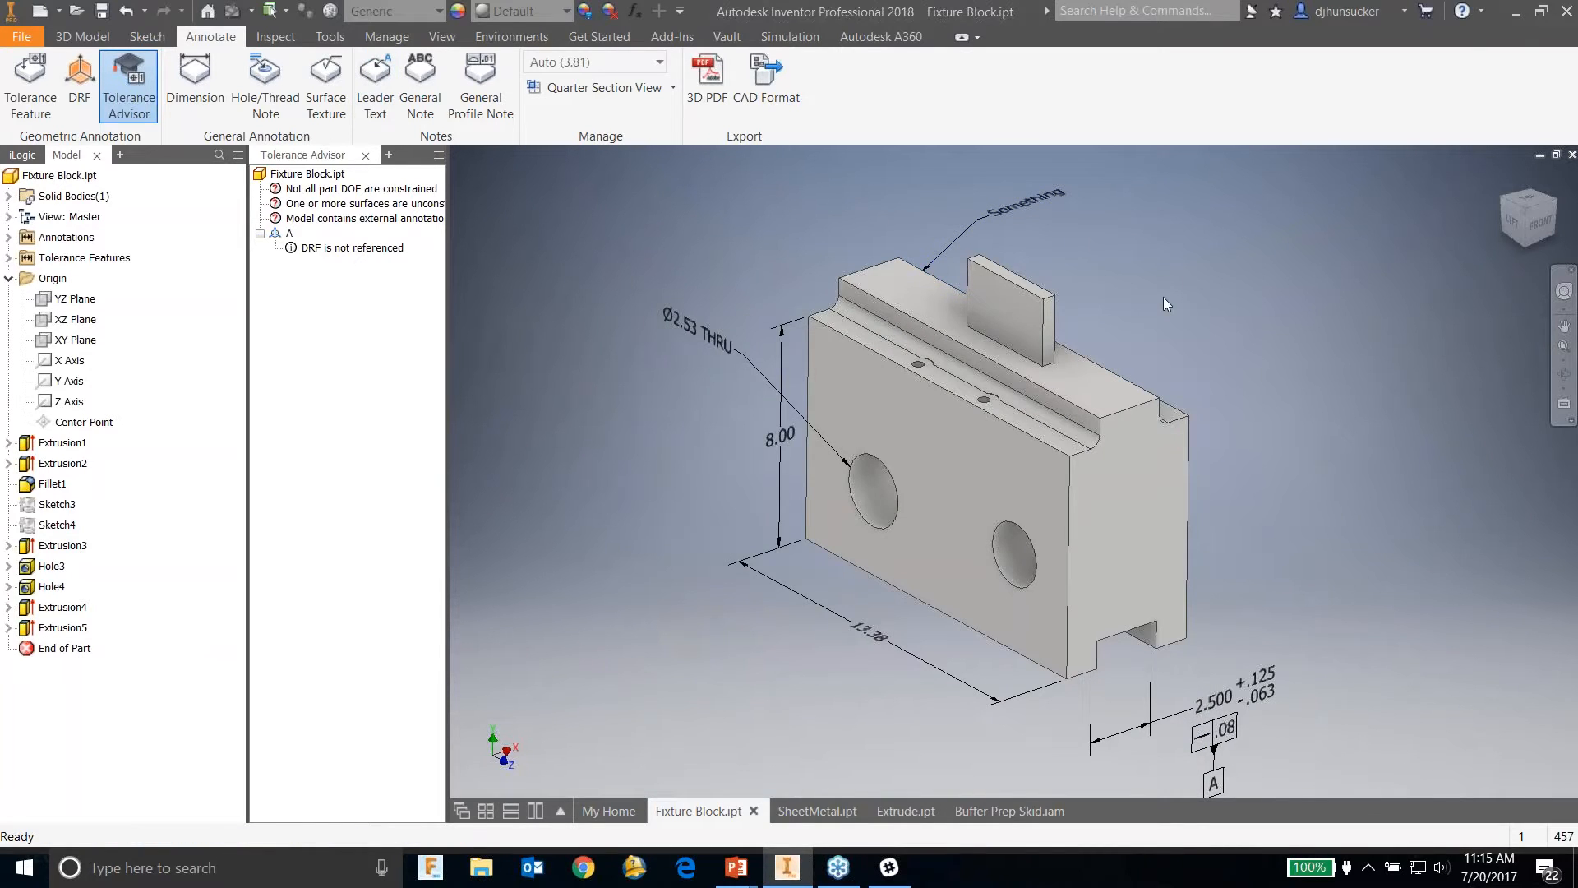
# Step: Publish the annotated block as a 3D PDF with the current settings, overwriting the existing Fixture Block.pdf
pyautogui.moveTo(1280, 412)
pyautogui.mouseDown(button='middle')
pyautogui.moveTo(1179, 387)
pyautogui.moveTo(1183, 409)
pyautogui.mouseUp(button='middle')
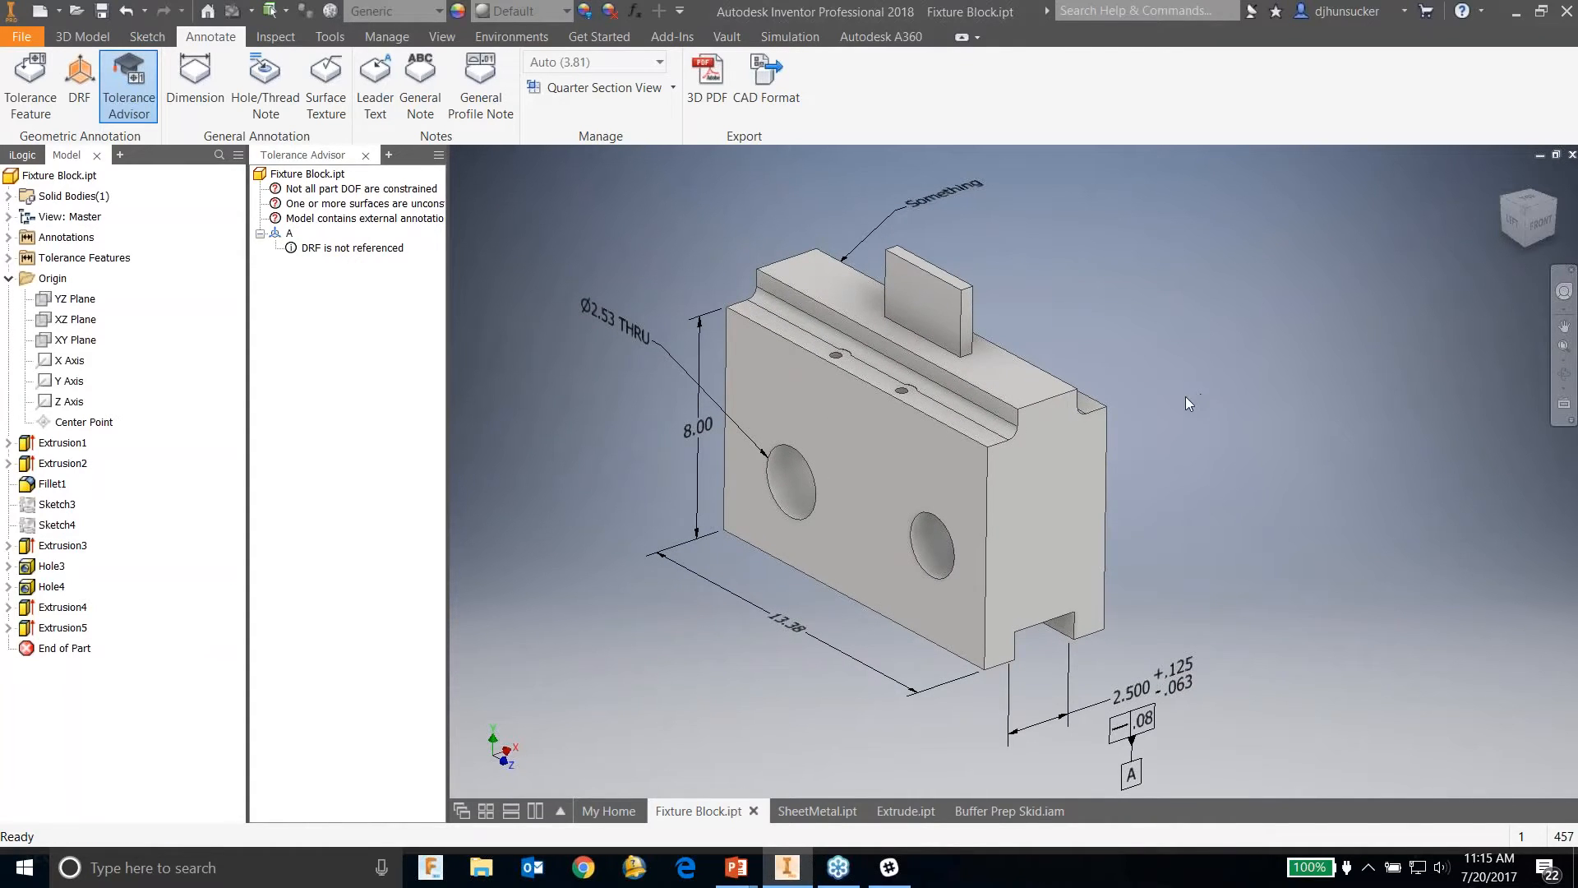
pyautogui.click(708, 72)
pyautogui.click(816, 749)
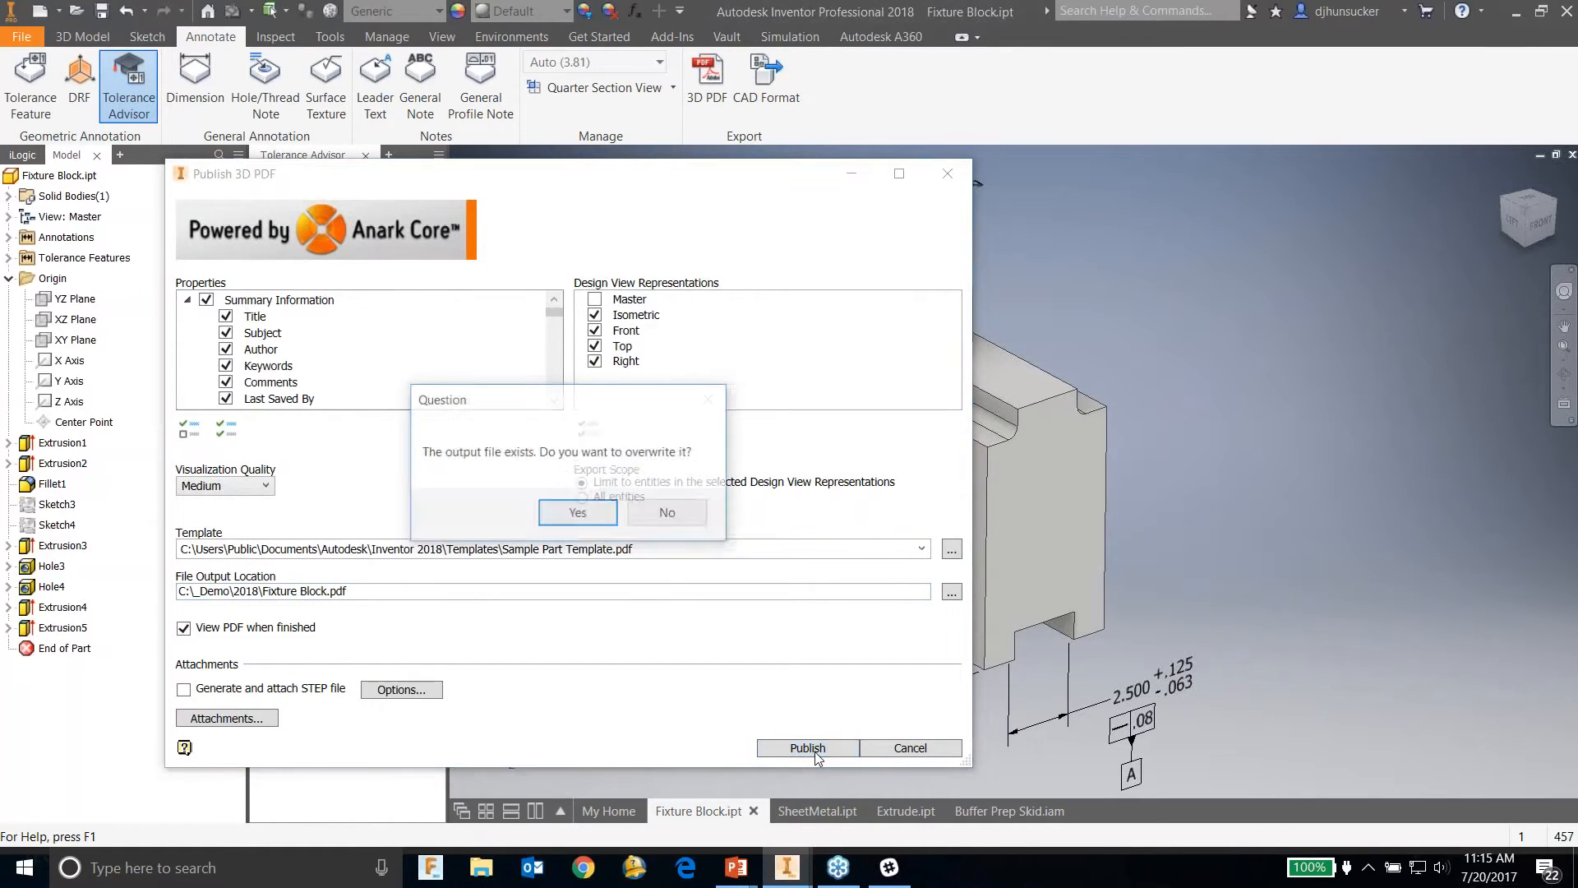
pyautogui.click(595, 518)
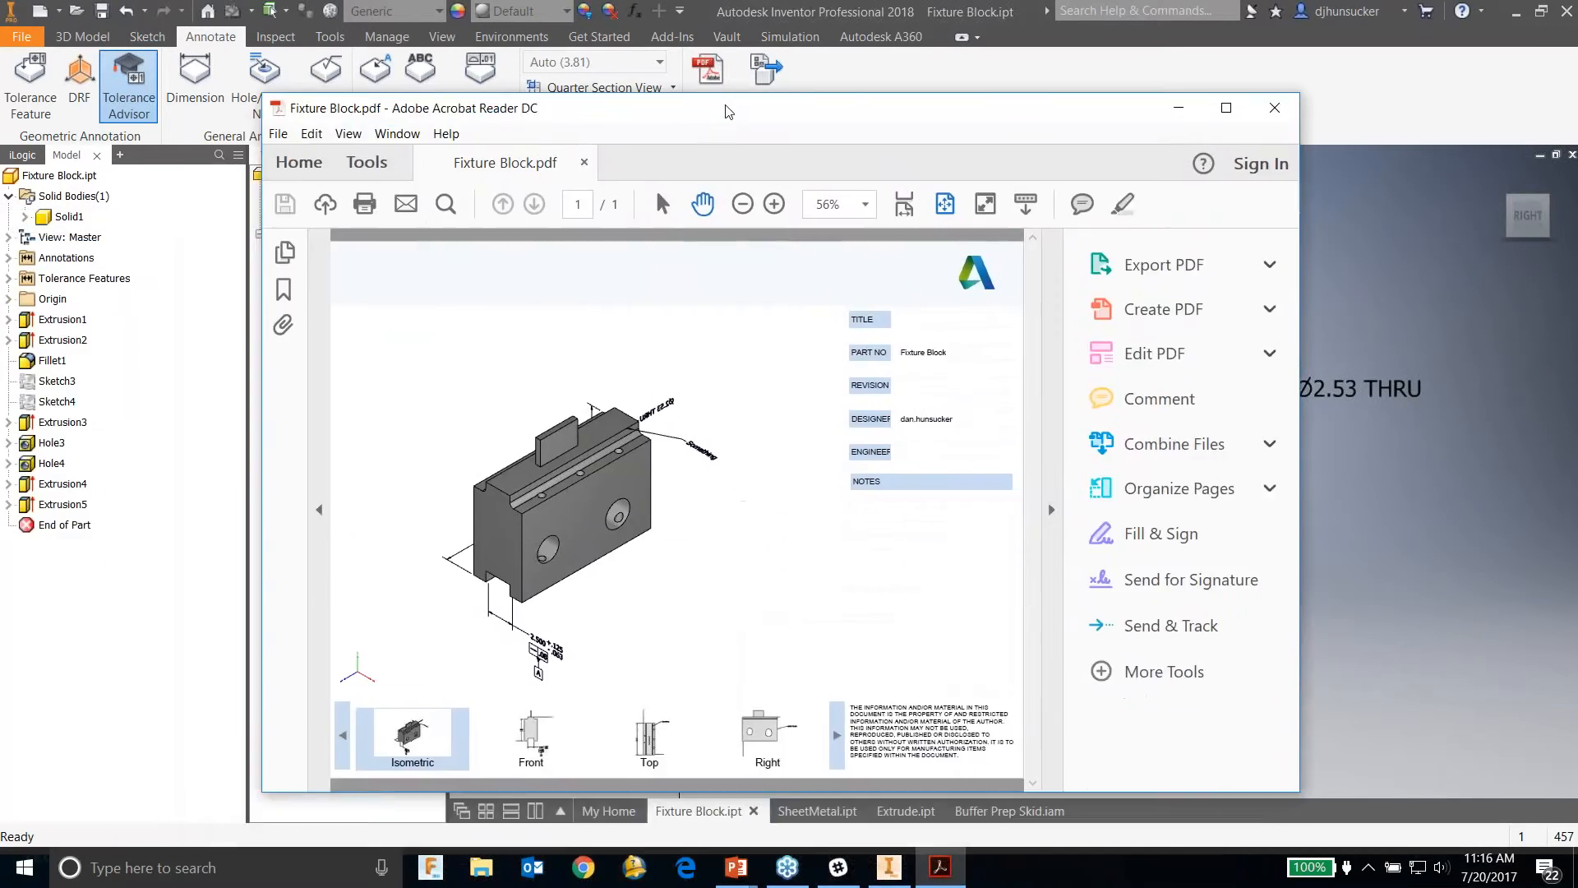
# Step: Rotate the model in the published PDF, examine its Front, Top, Right and Isometric views, and close the PDF without saving
pyautogui.moveTo(696, 524); pyautogui.dragTo(798, 483)
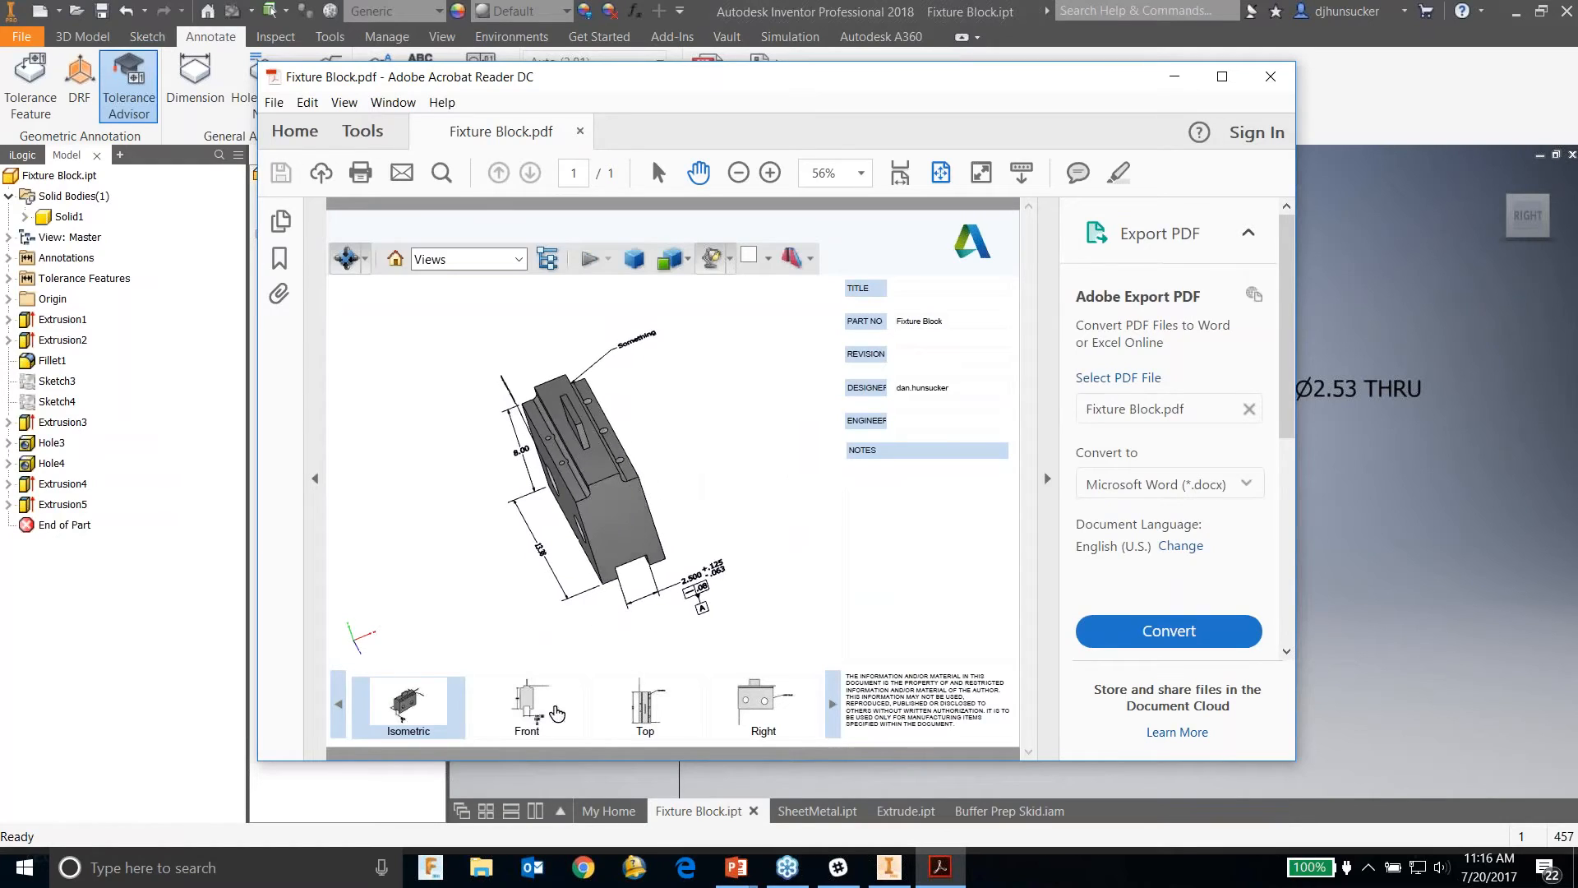
pyautogui.click(555, 712)
pyautogui.click(620, 717)
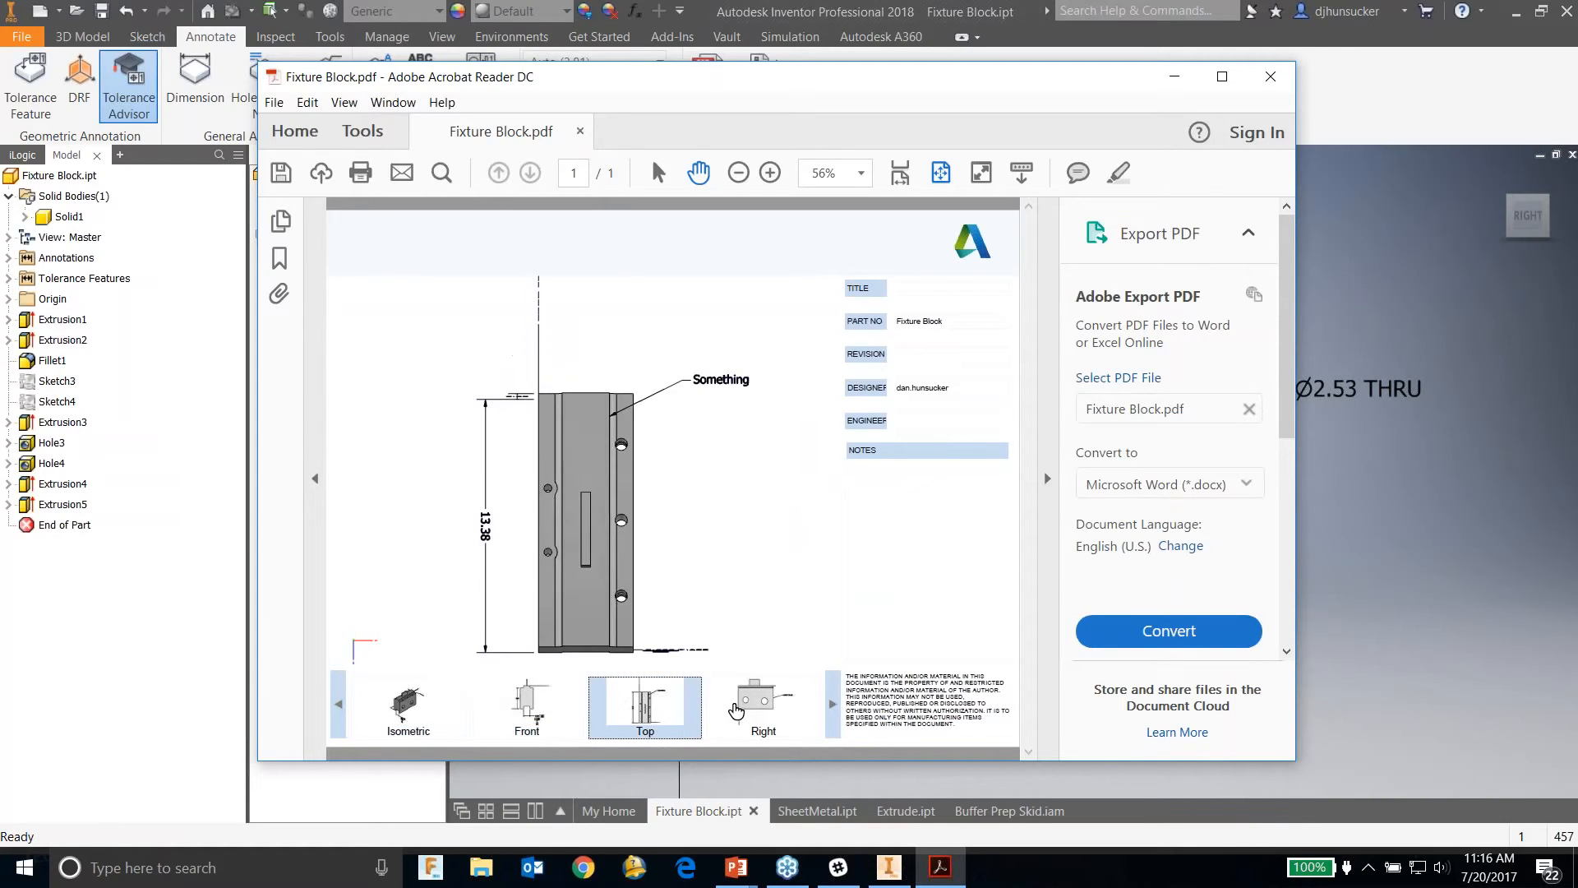
pyautogui.click(766, 709)
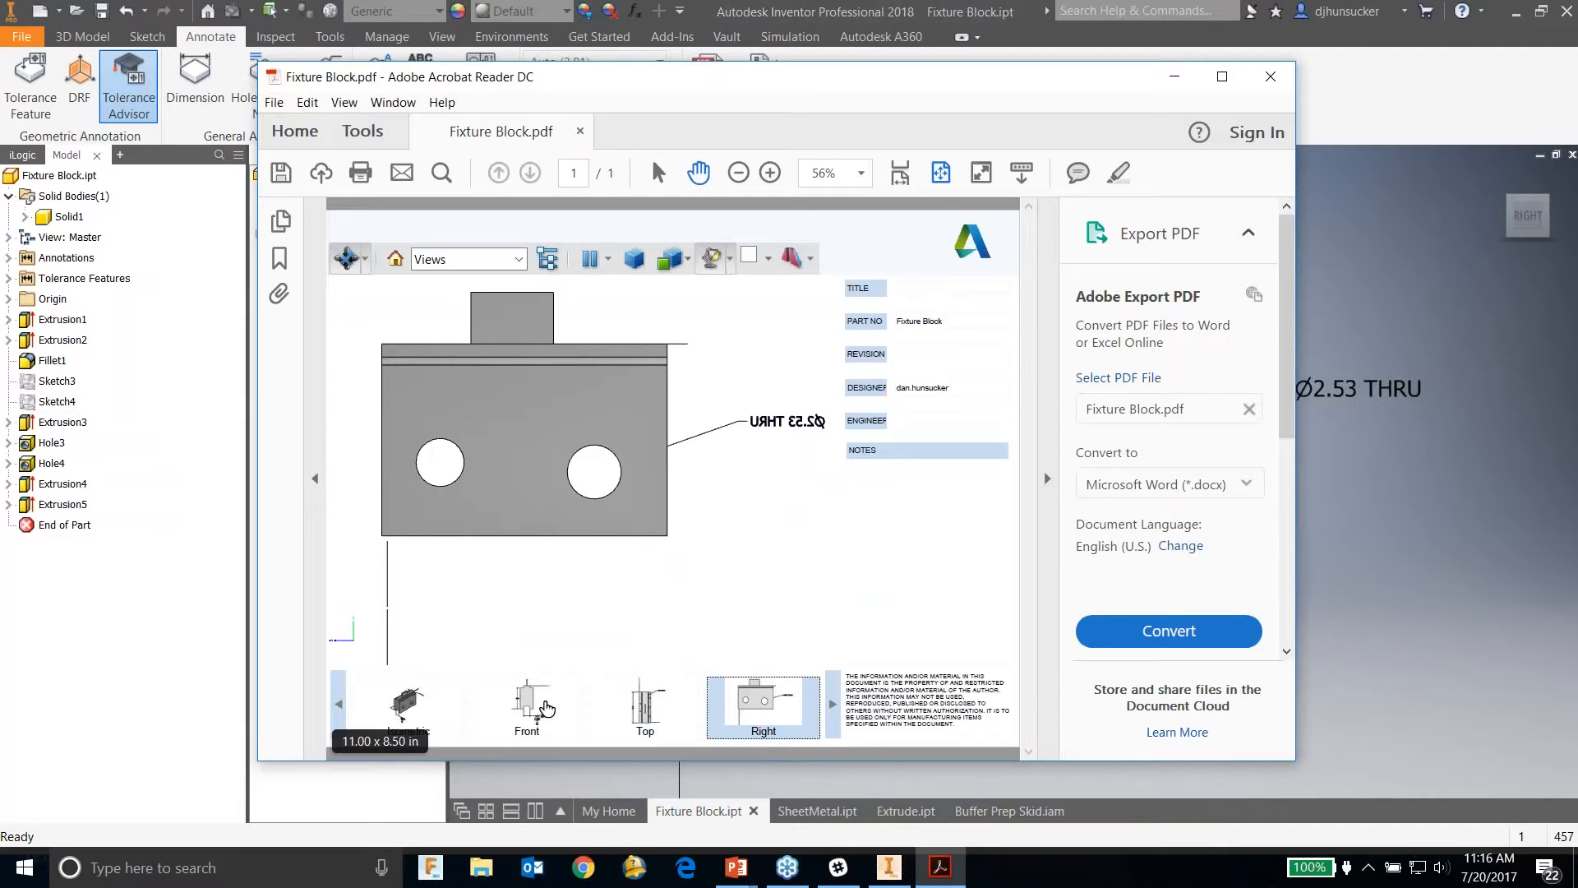
pyautogui.click(546, 708)
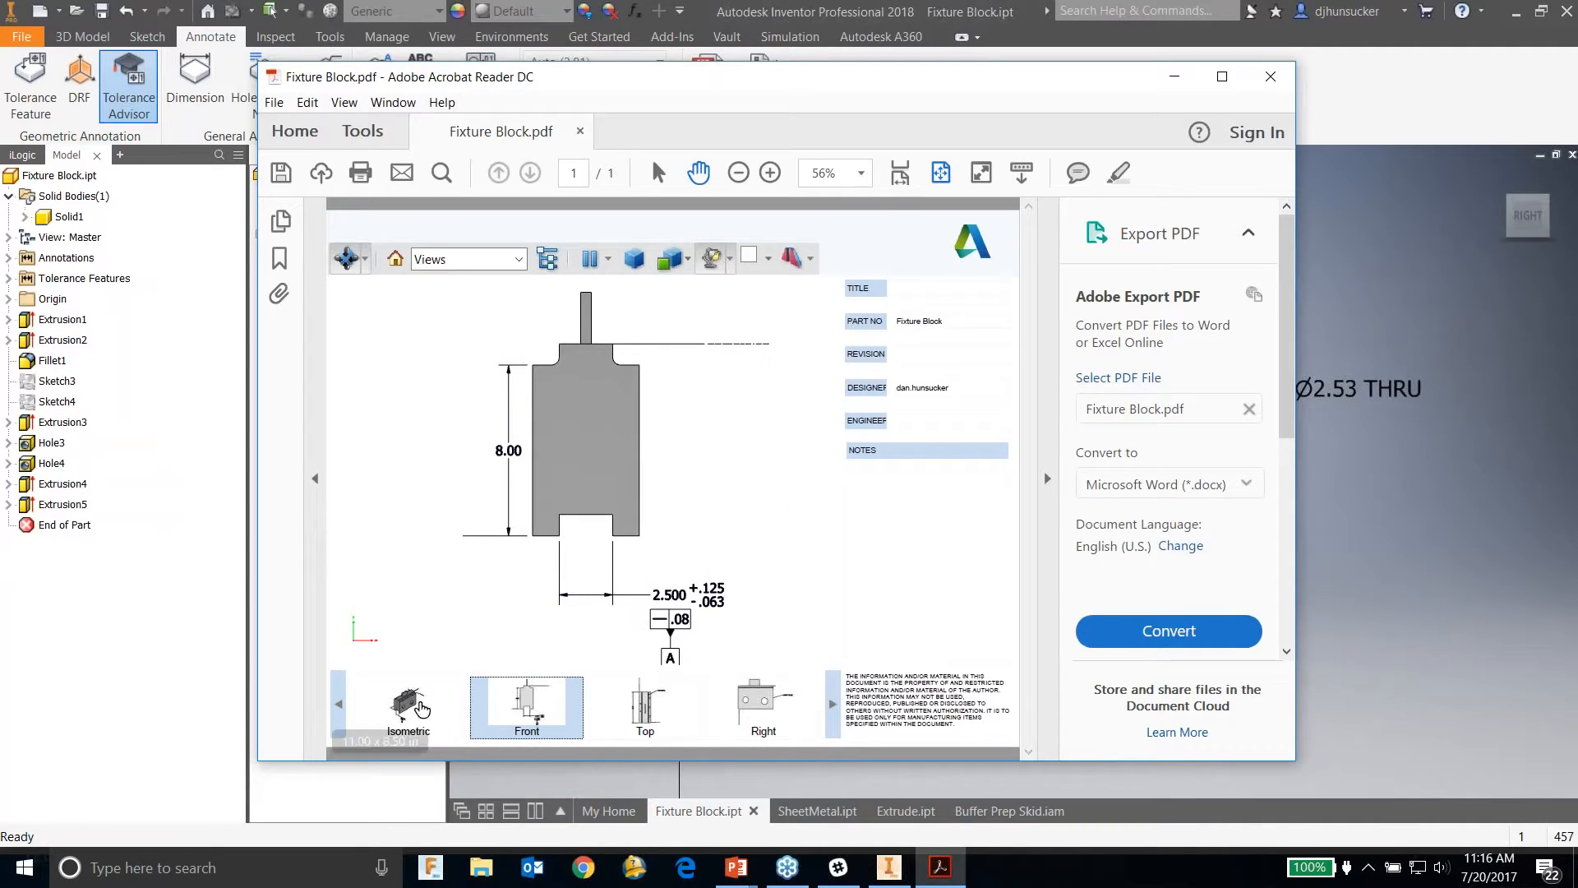
pyautogui.click(417, 710)
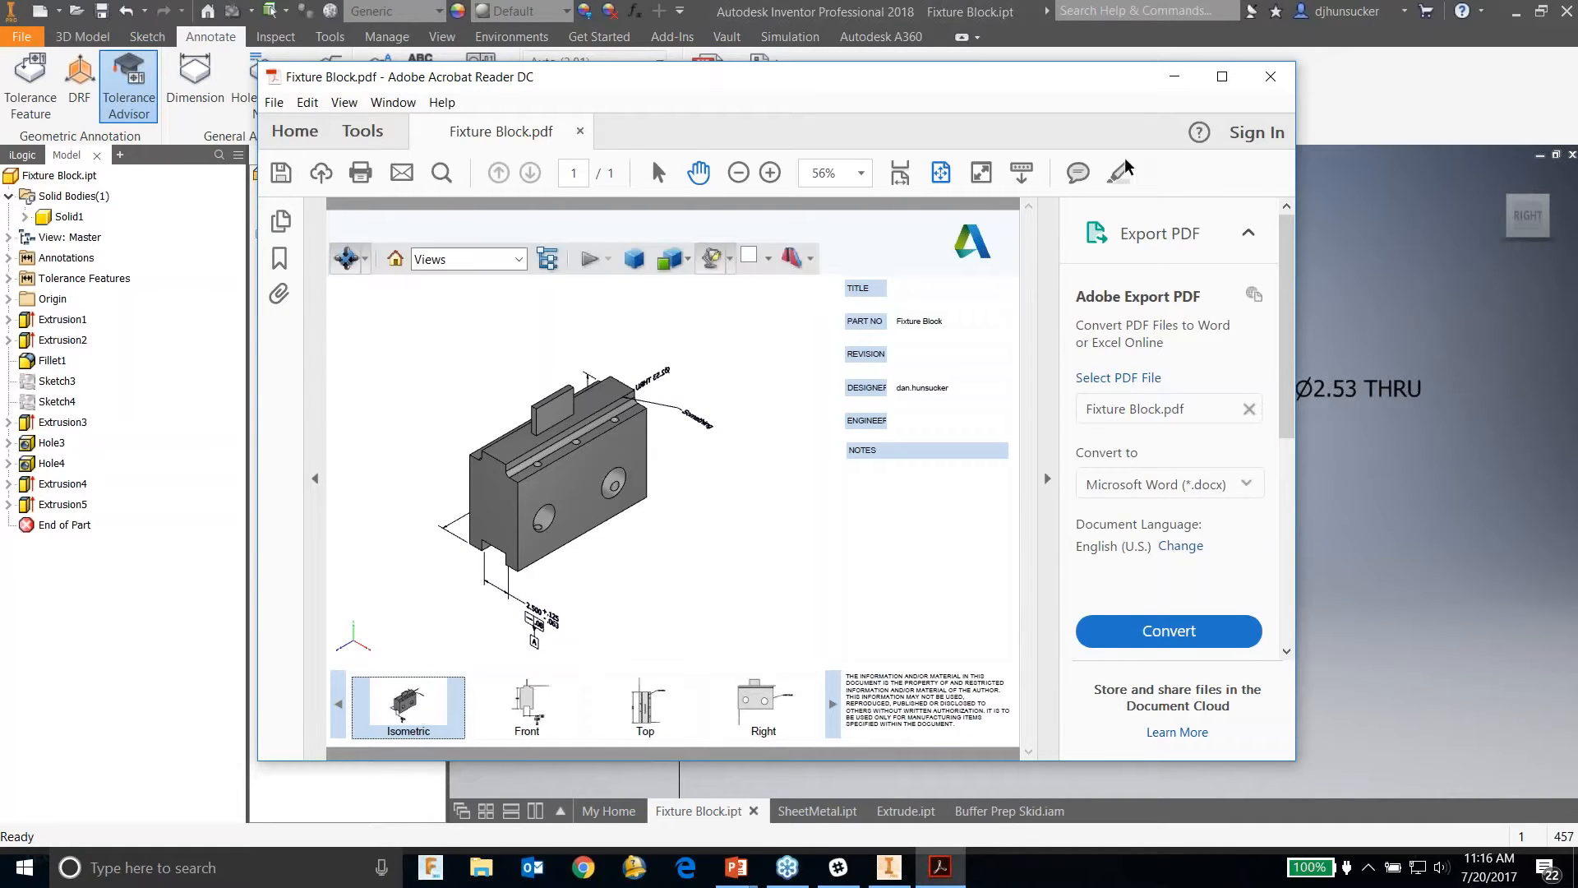
pyautogui.click(1287, 79)
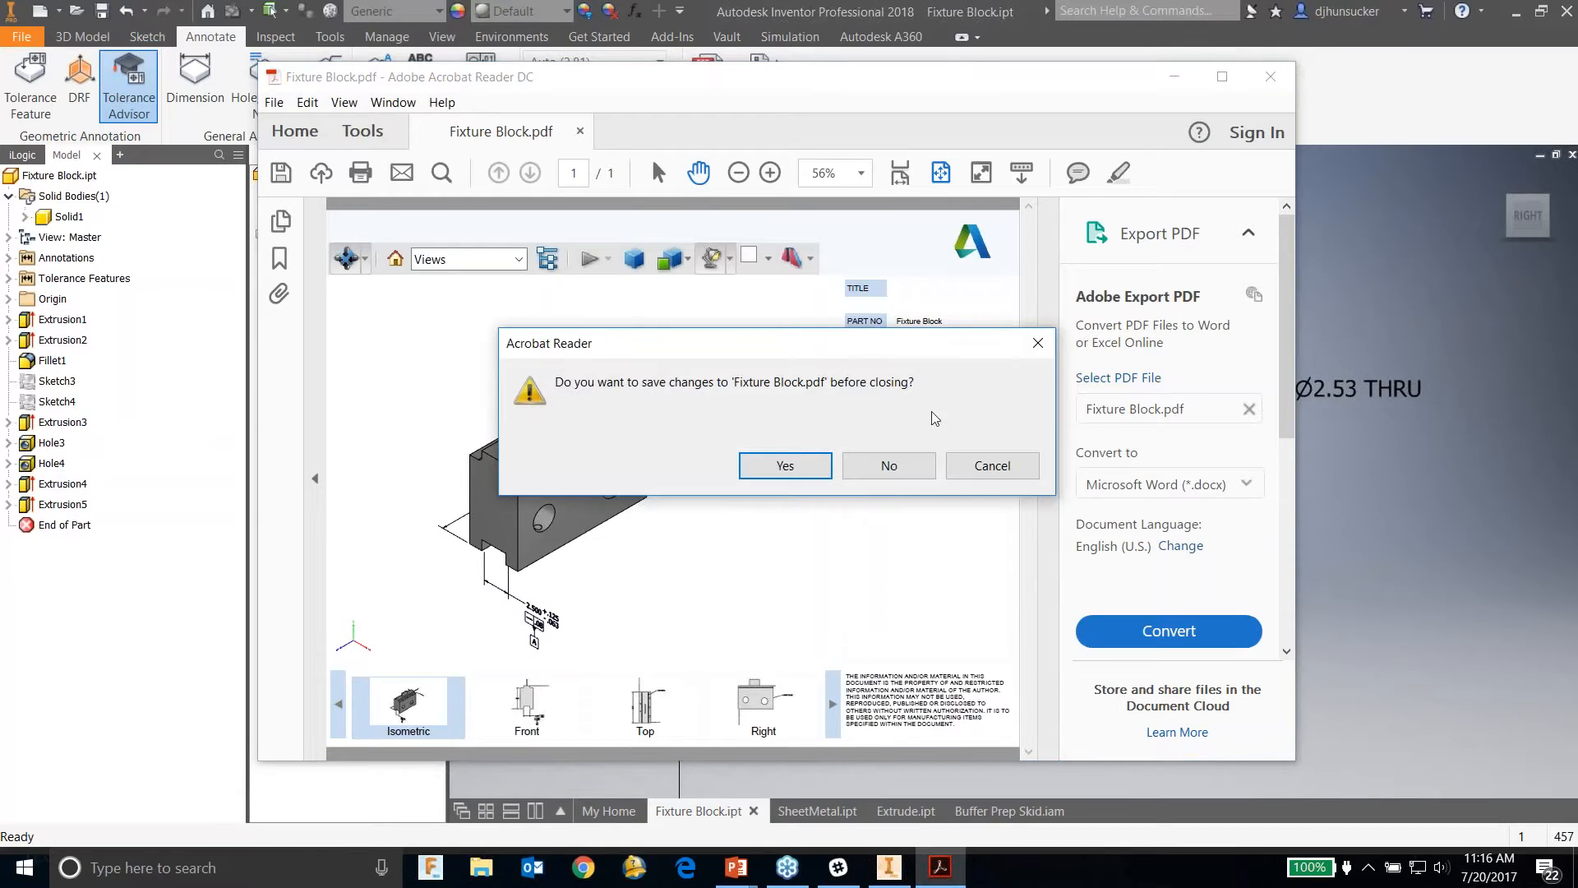
pyautogui.click(907, 461)
# Step: Close the Tolerance Advisor, expand the Tolerance Features and Annotations folders, and return the block to an isometric view
pyautogui.scroll(-3, 963, 562)
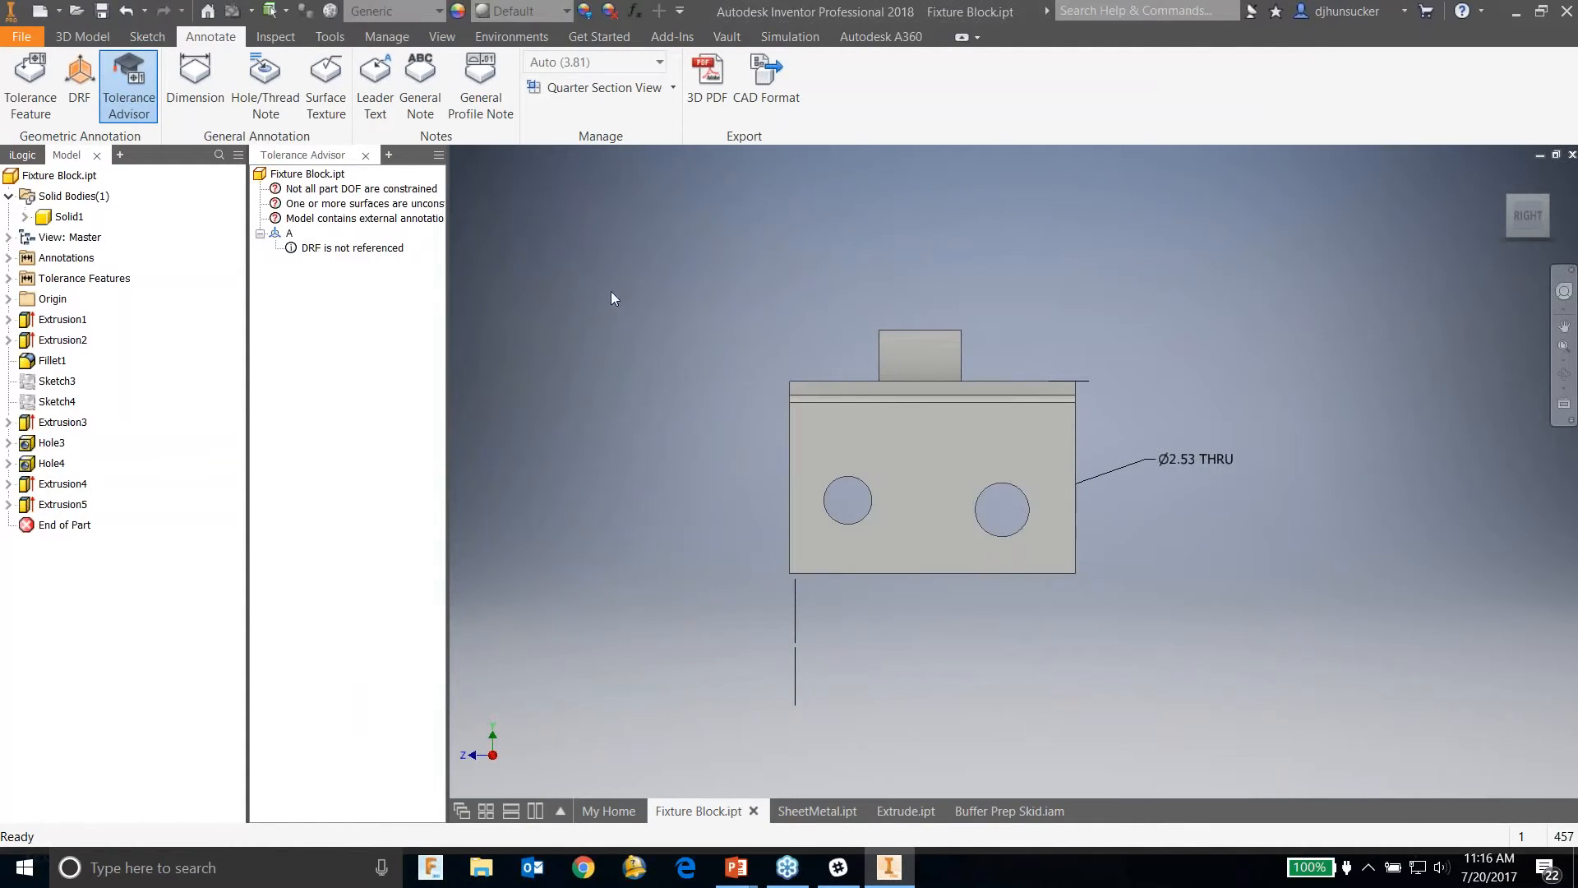
pyautogui.click(364, 156)
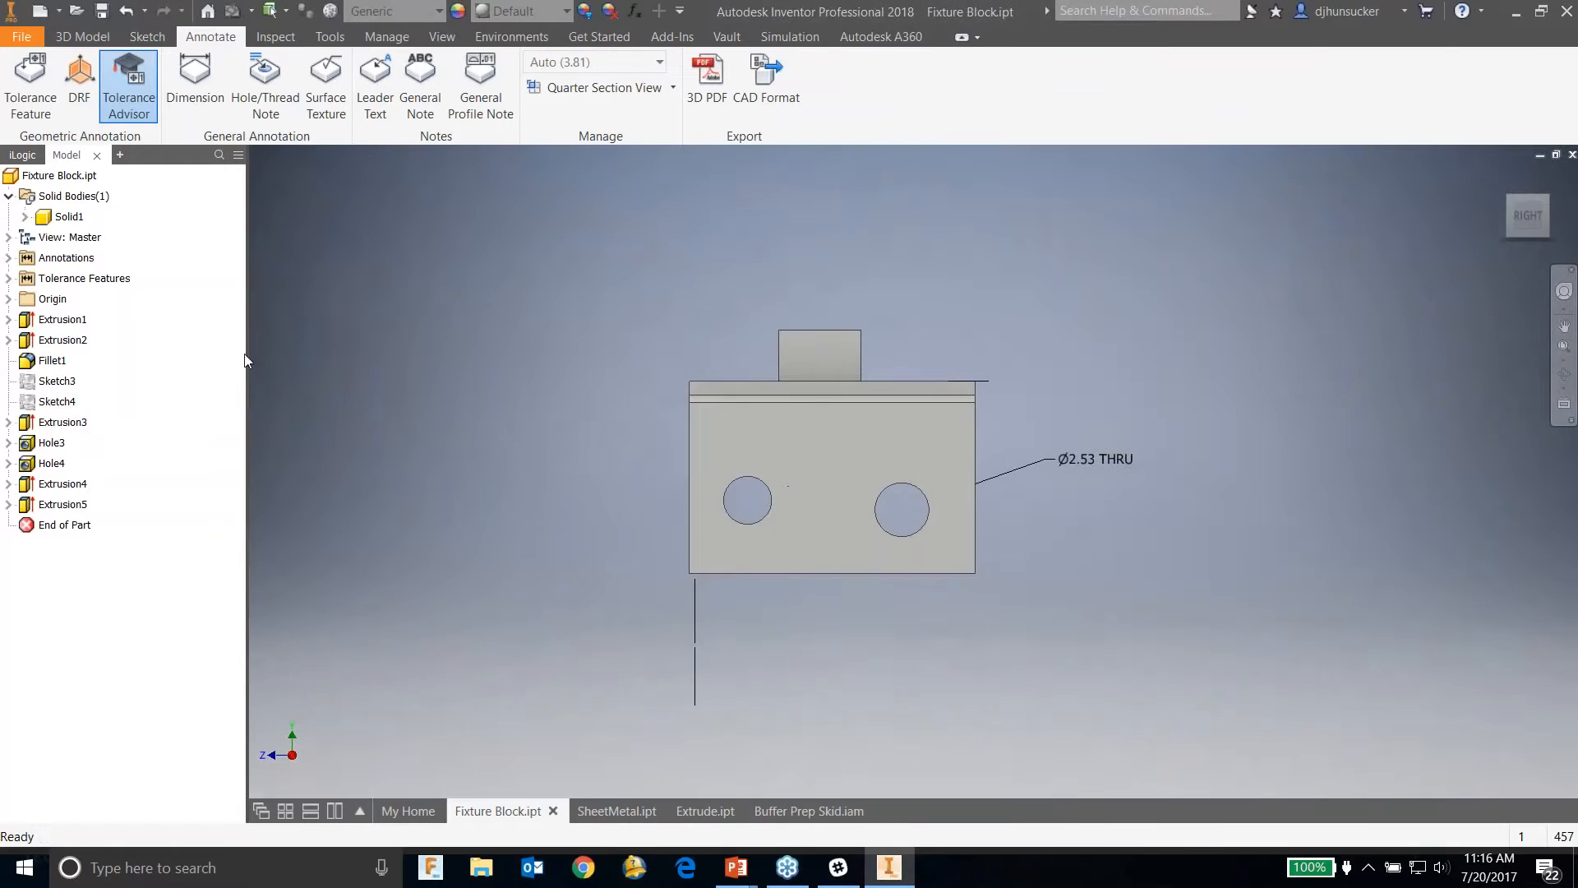
pyautogui.click(9, 278)
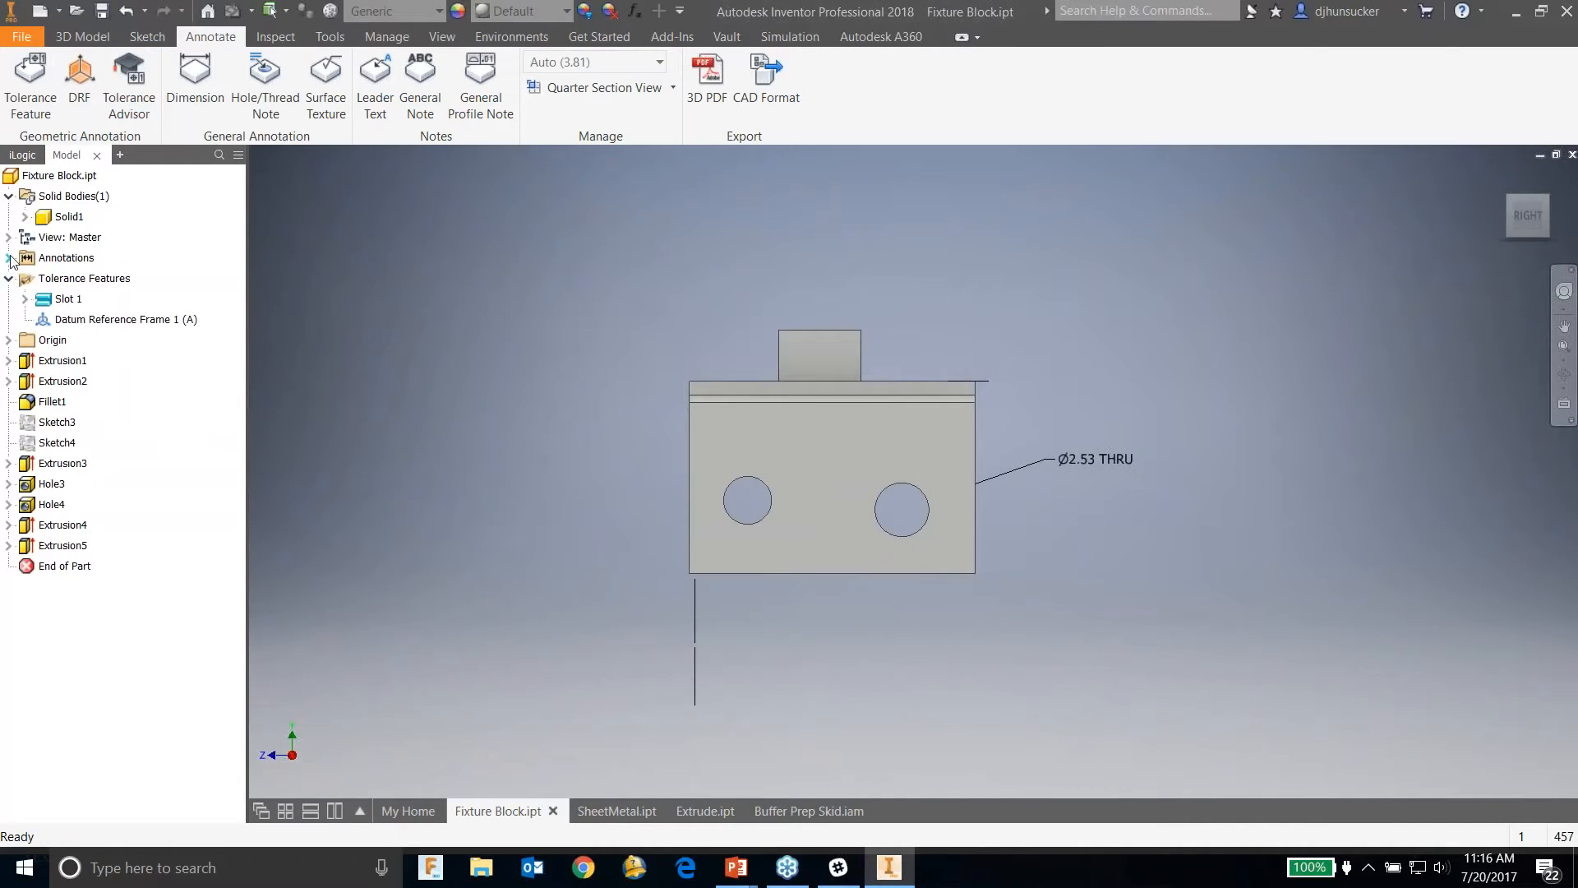
pyautogui.click(9, 258)
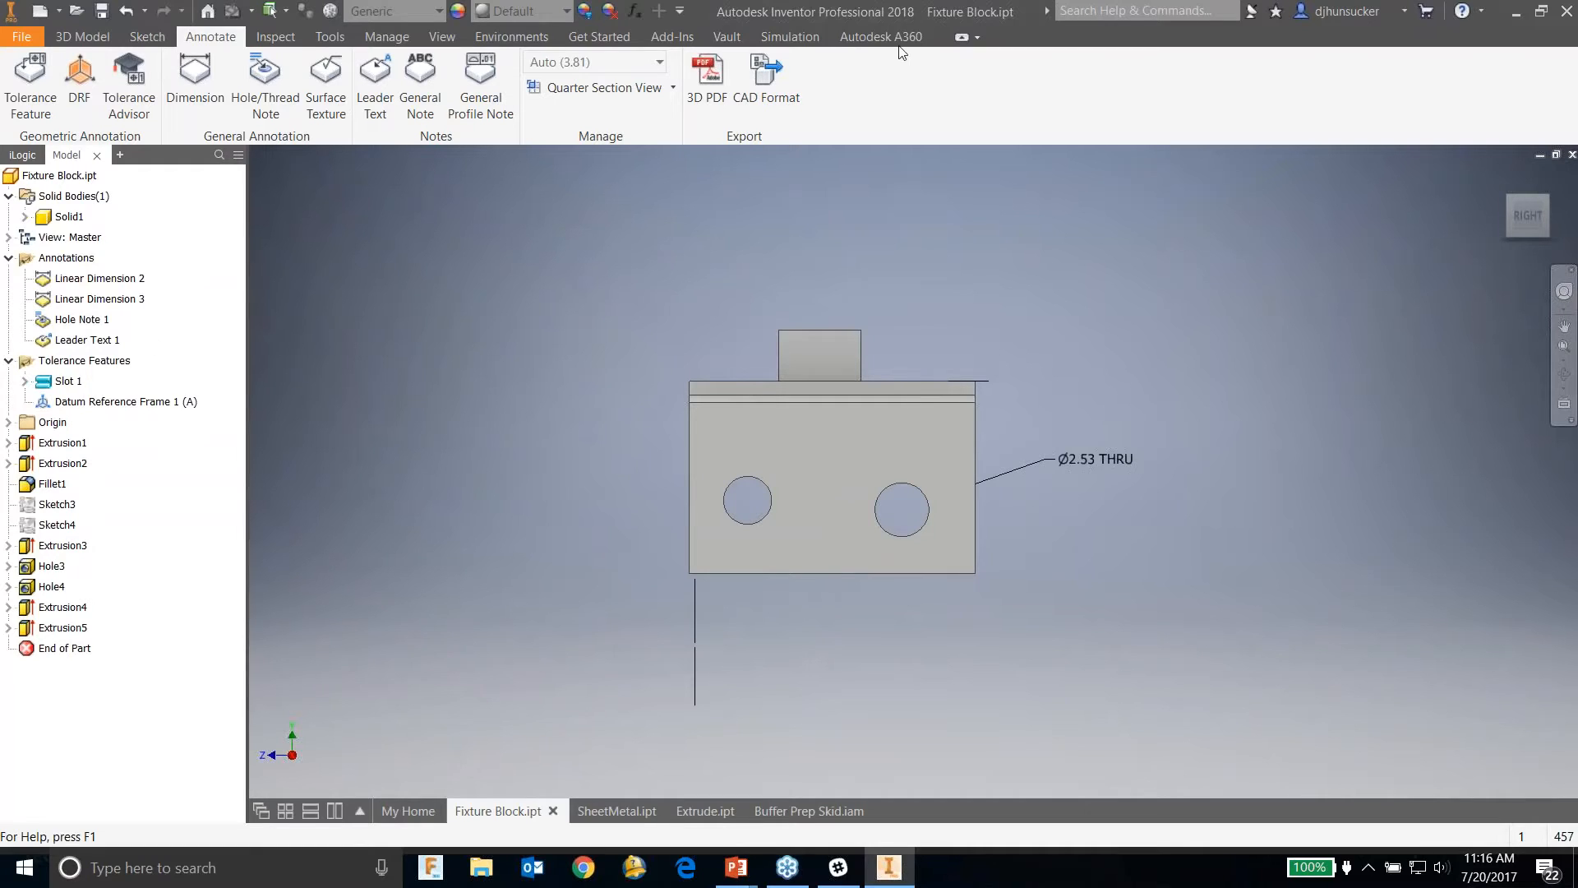
pyautogui.click(1507, 177)
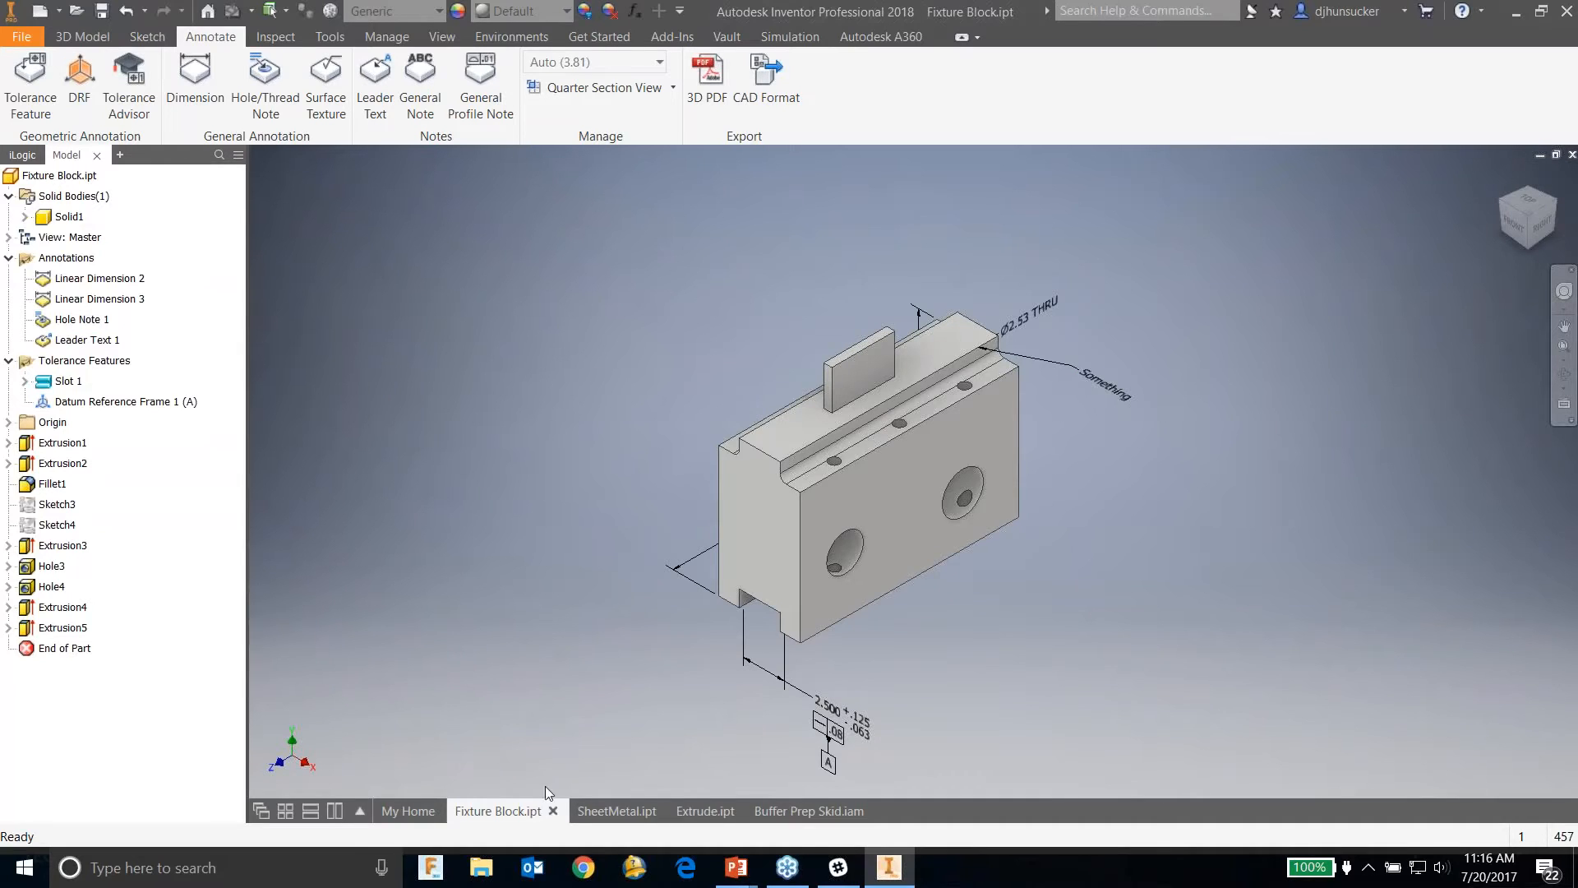
# Step: In SheetMetal.ipt, set the default sheet metal rule to 1/4 Stainless and apply it to the part
pyautogui.click(612, 810)
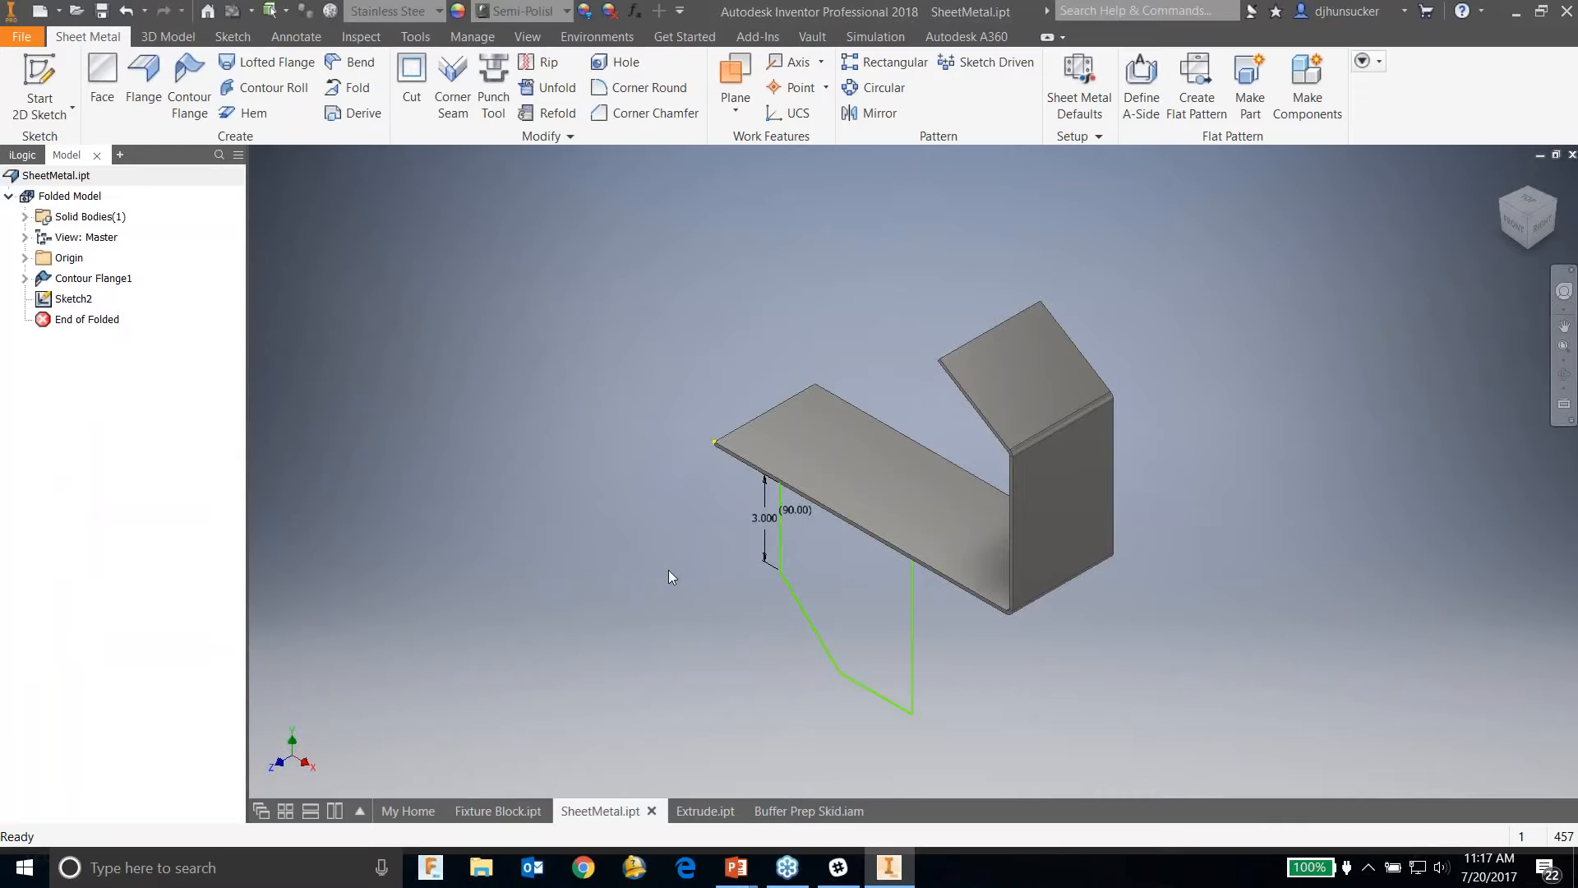
pyautogui.click(1083, 82)
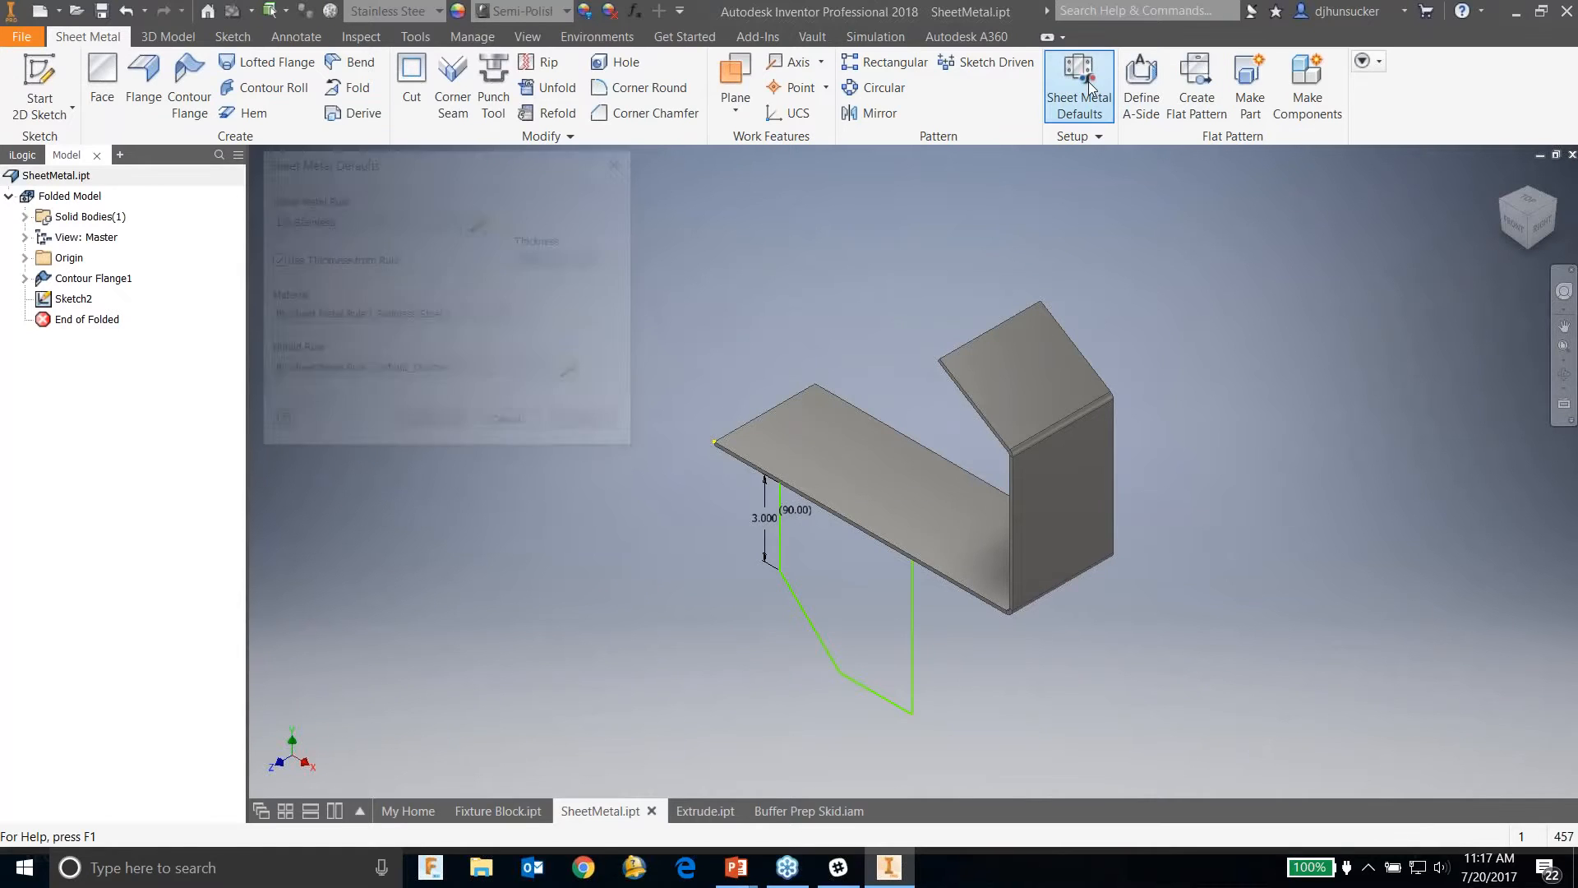
pyautogui.click(434, 220)
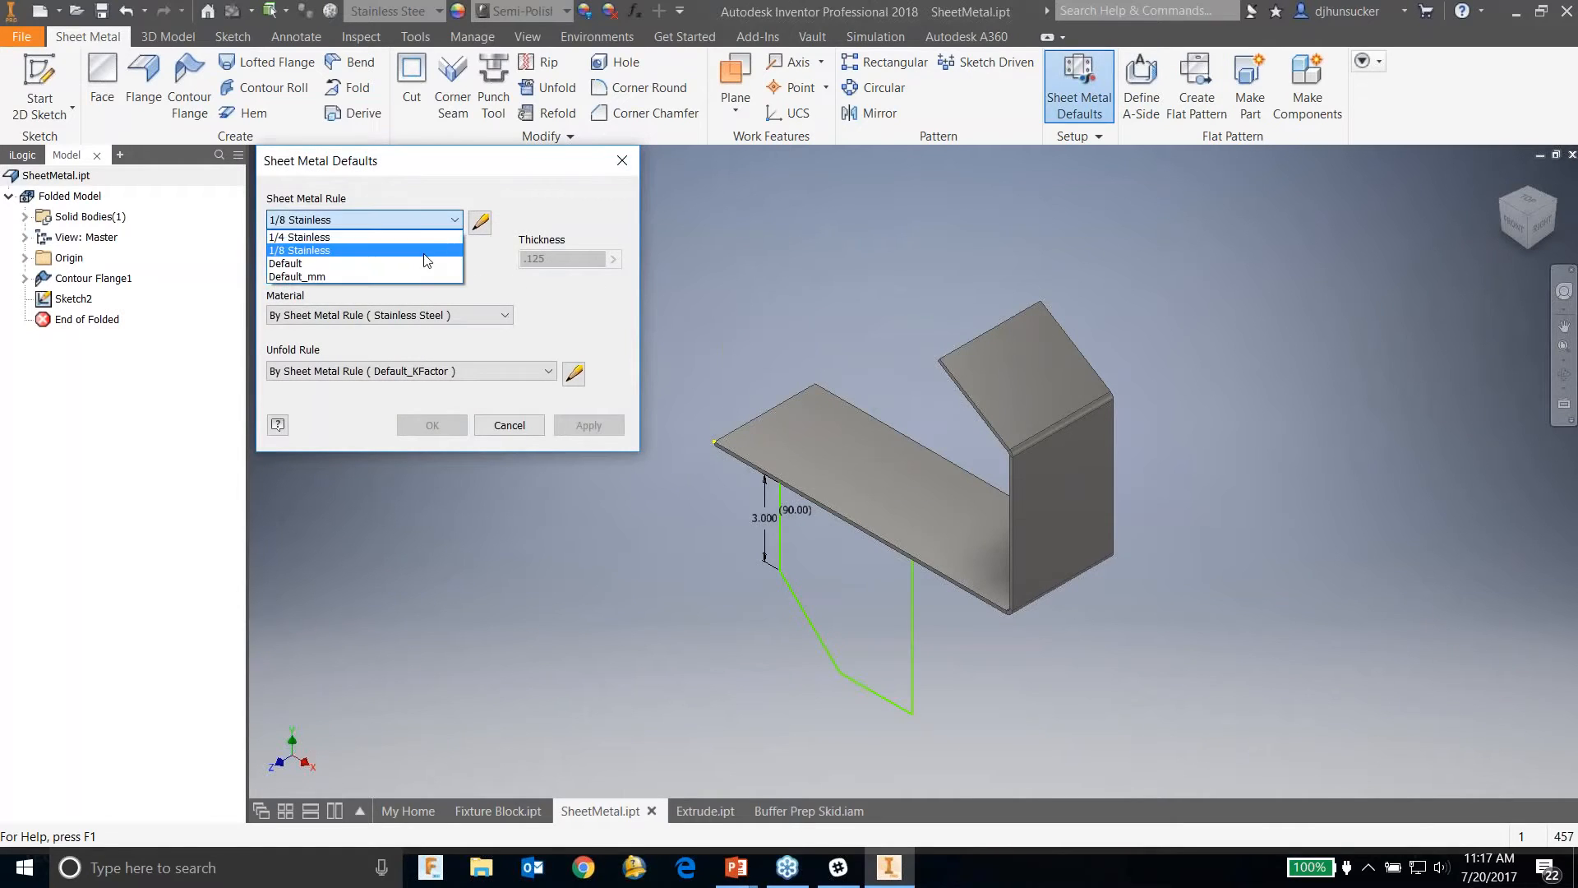
pyautogui.click(424, 238)
pyautogui.click(592, 424)
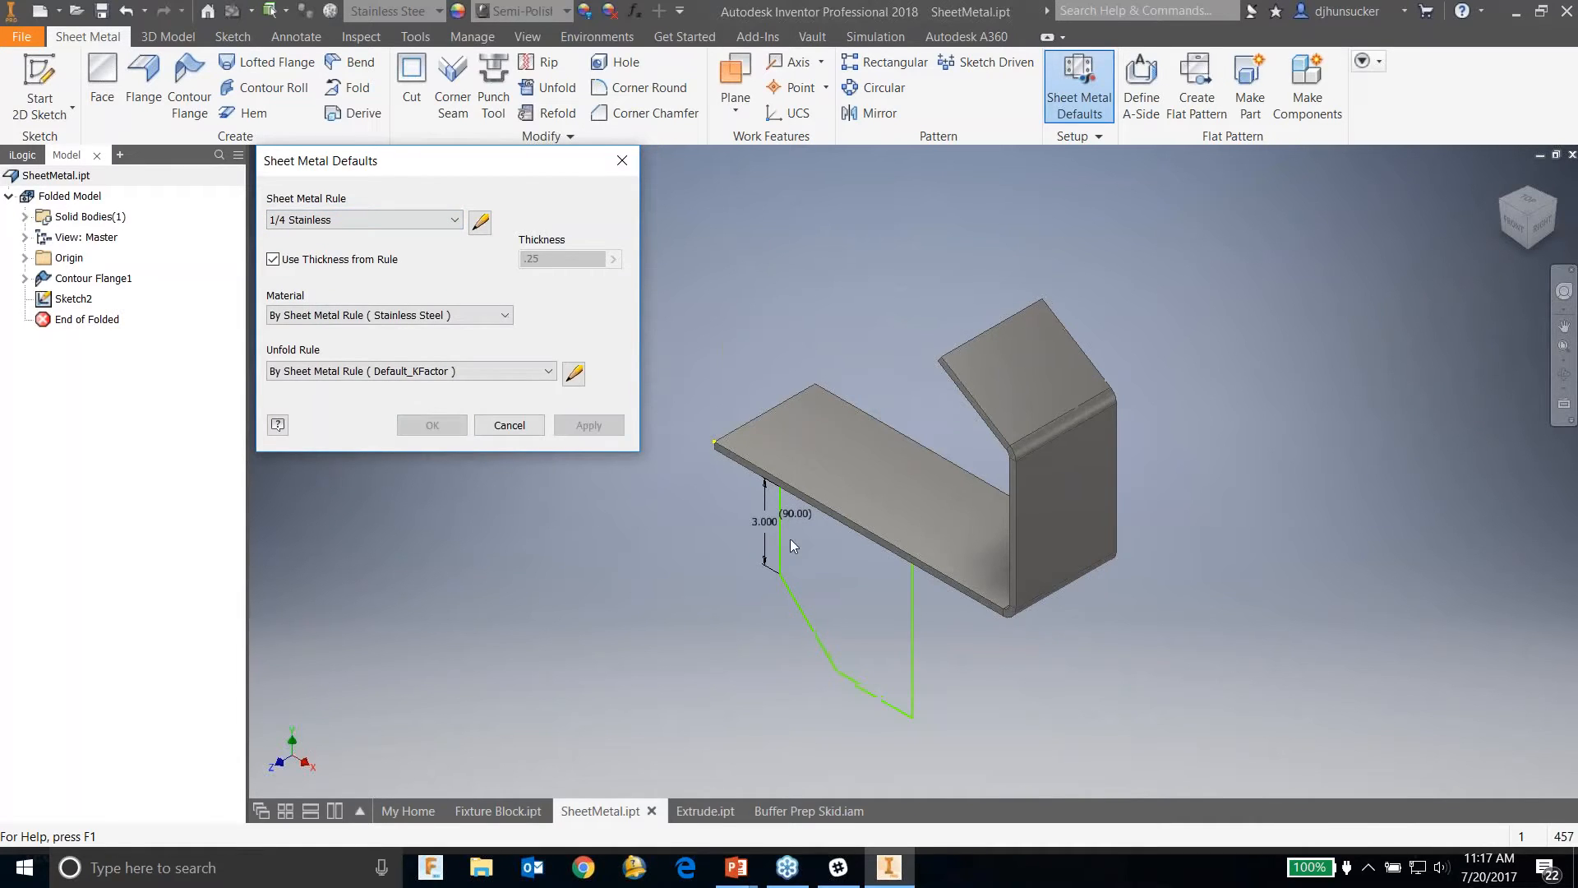
pyautogui.scroll(-2, 801, 536)
pyautogui.moveTo(822, 562); pyautogui.dragTo(875, 530, button='middle')
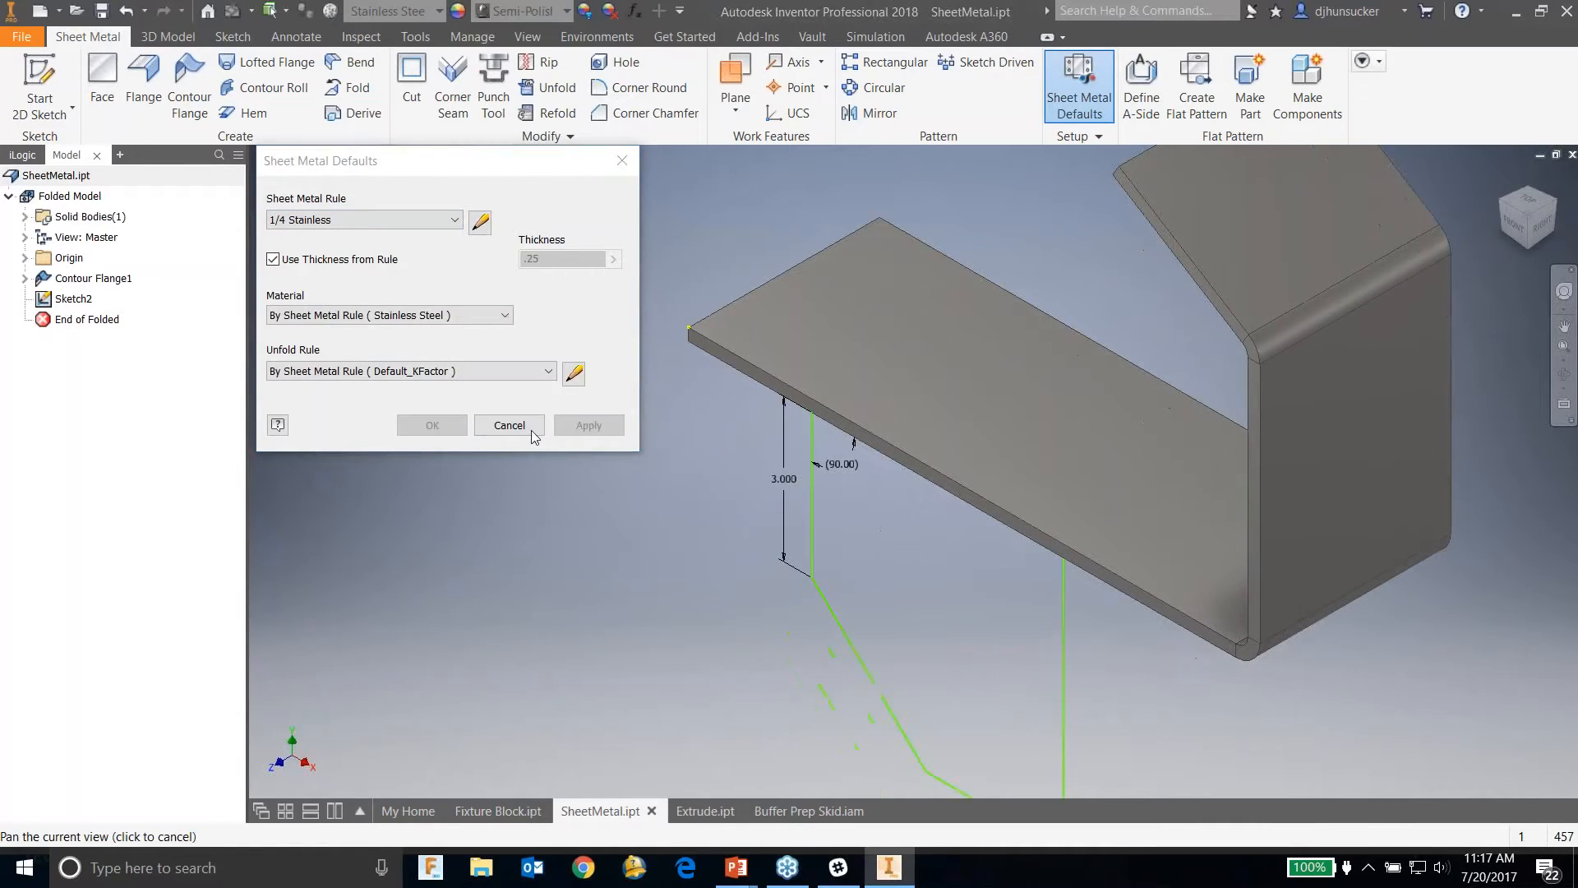
pyautogui.click(509, 425)
# Step: Create a 2 in wide contour flange from the lower profile, extending to the opposite side, with the 1/8 Stainless rule instead of the default
pyautogui.scroll(2, 515, 418)
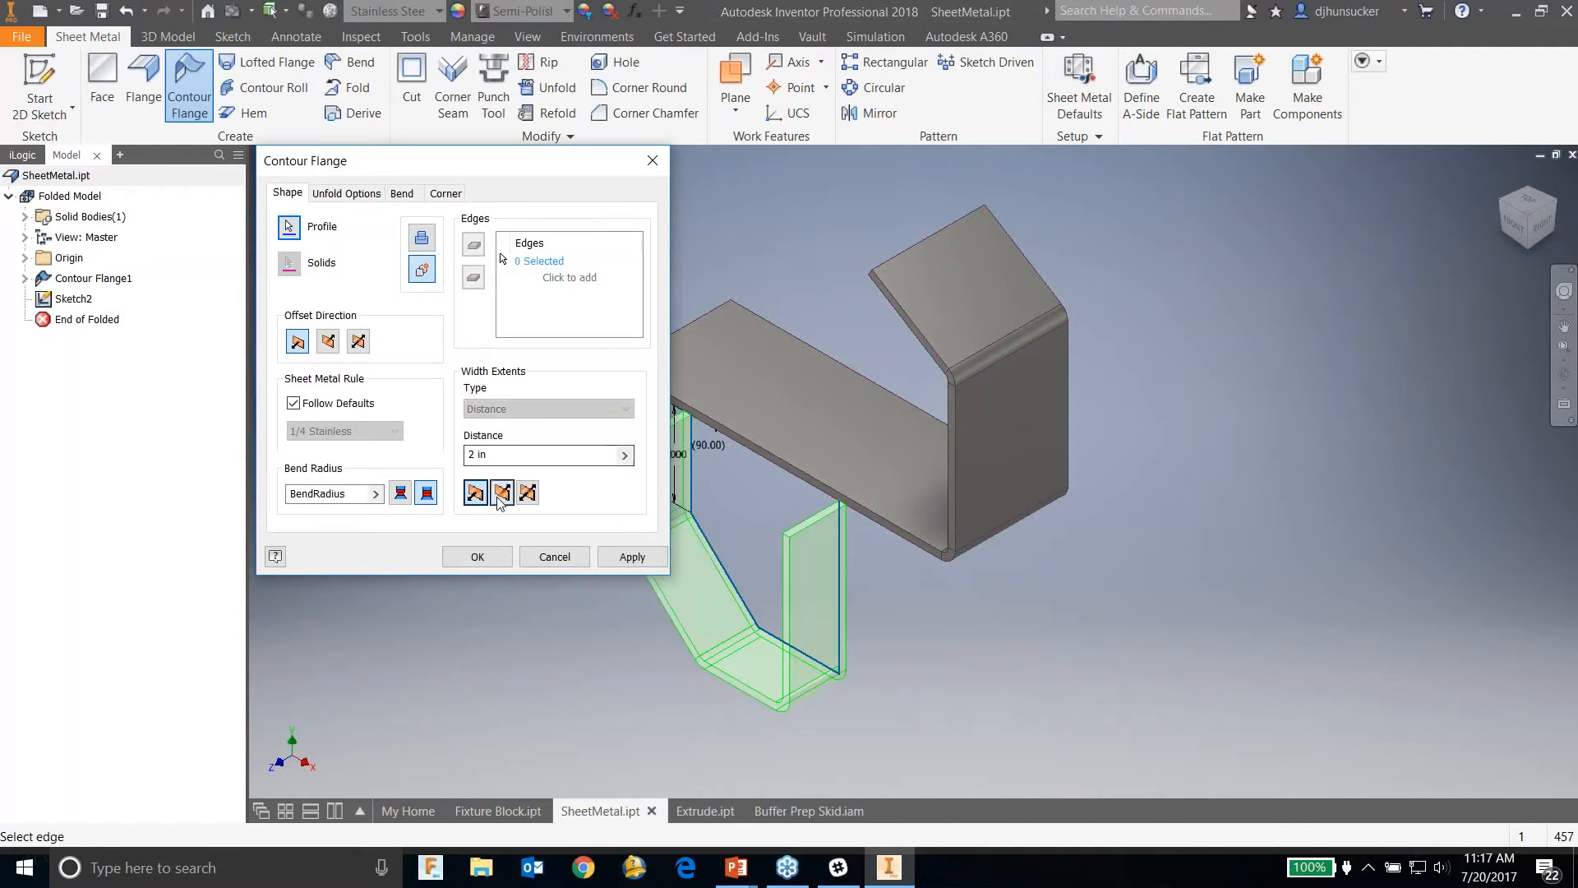
pyautogui.click(502, 493)
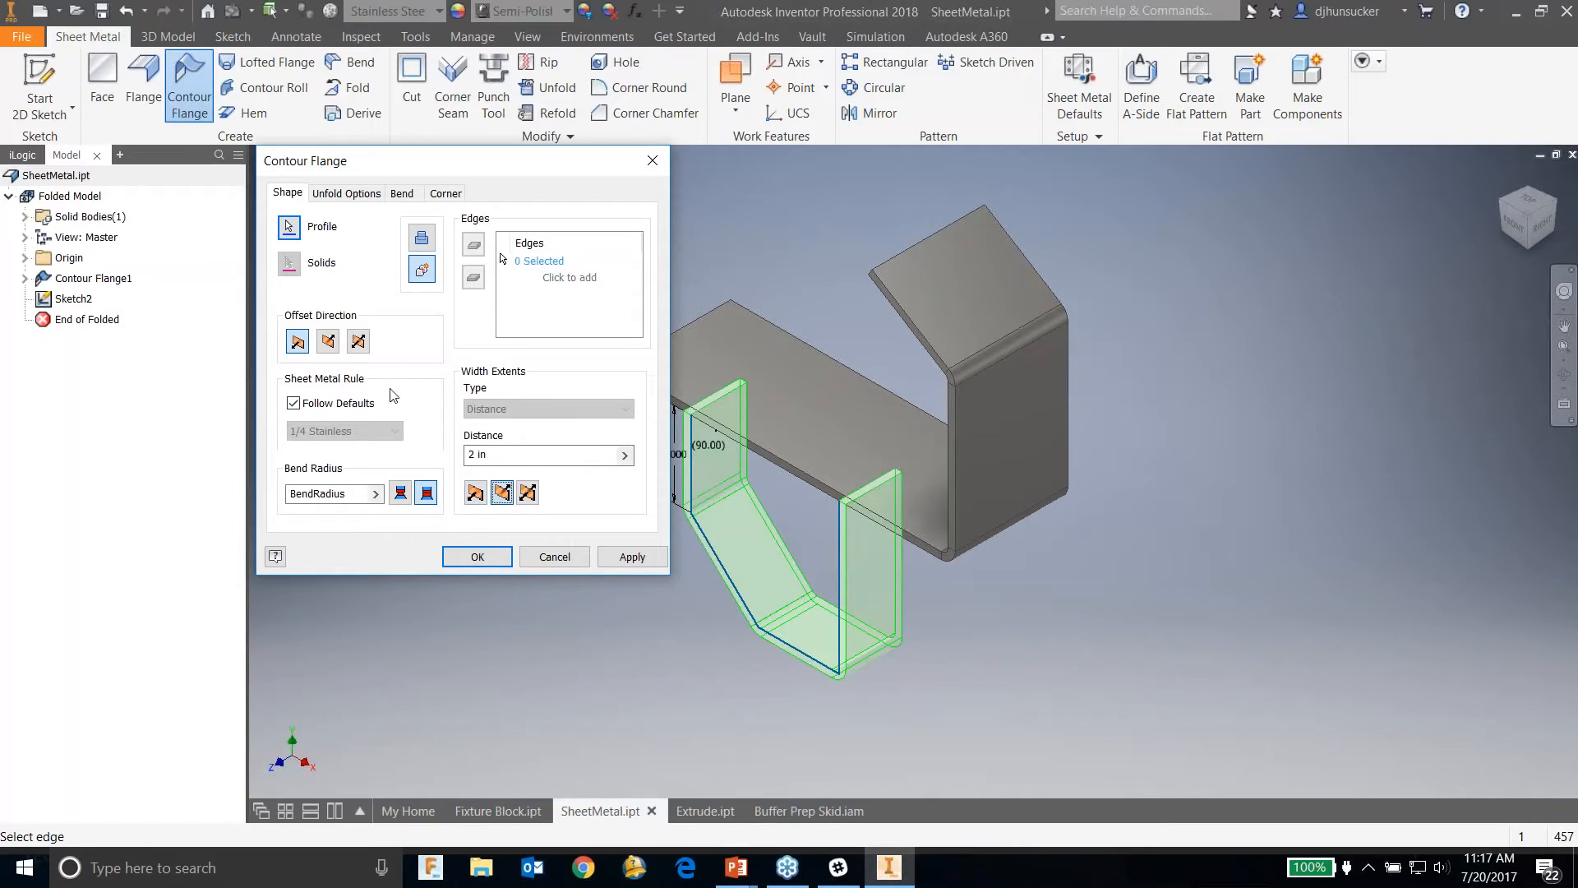
pyautogui.click(312, 403)
pyautogui.click(341, 433)
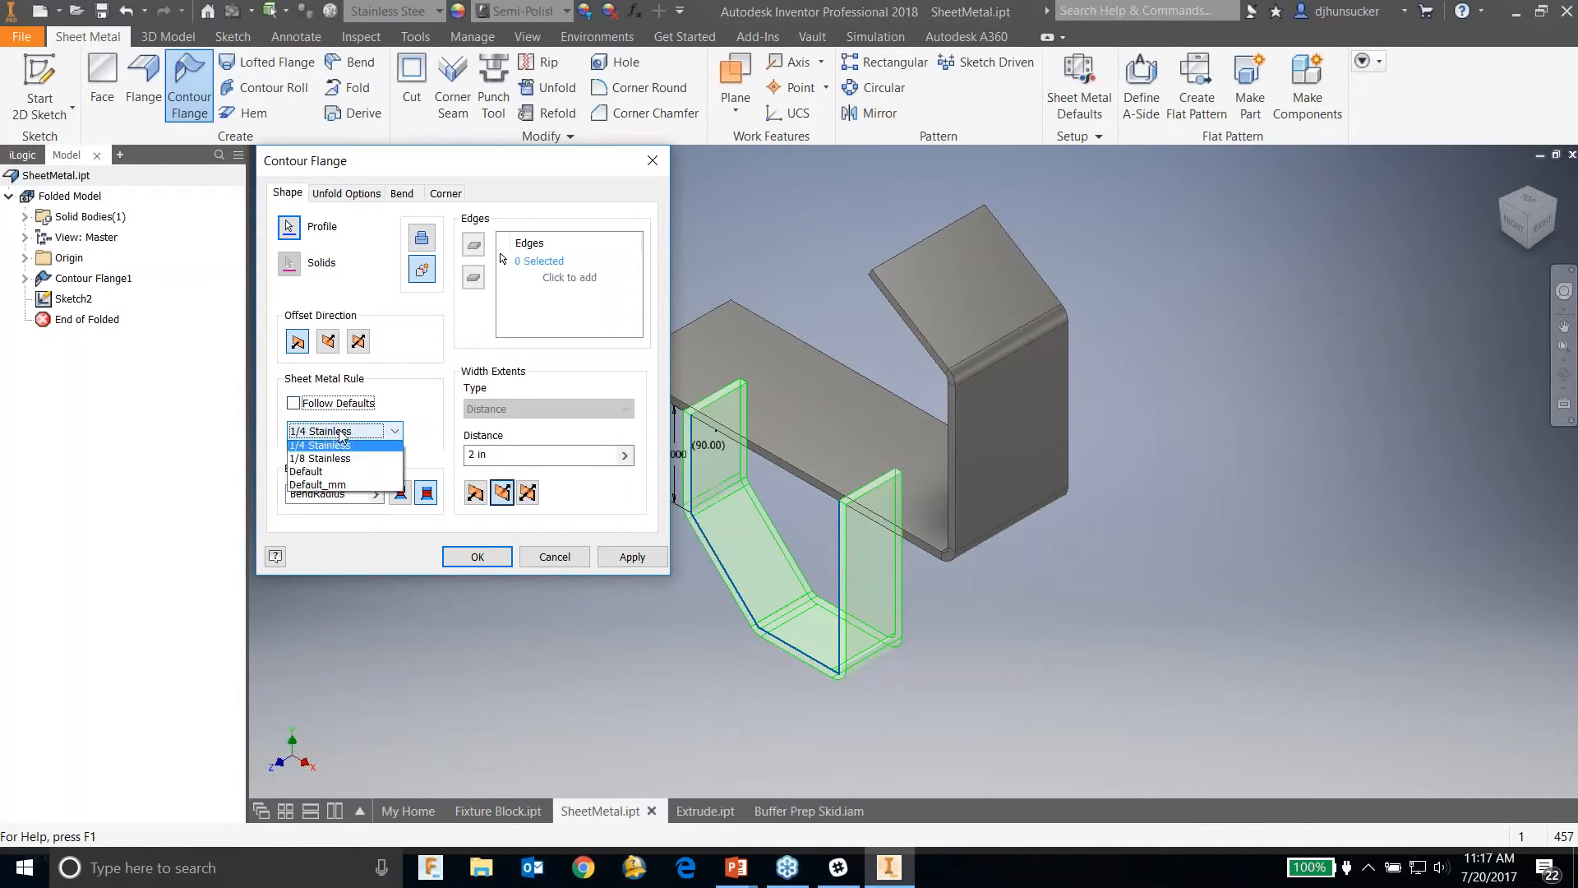
pyautogui.click(345, 462)
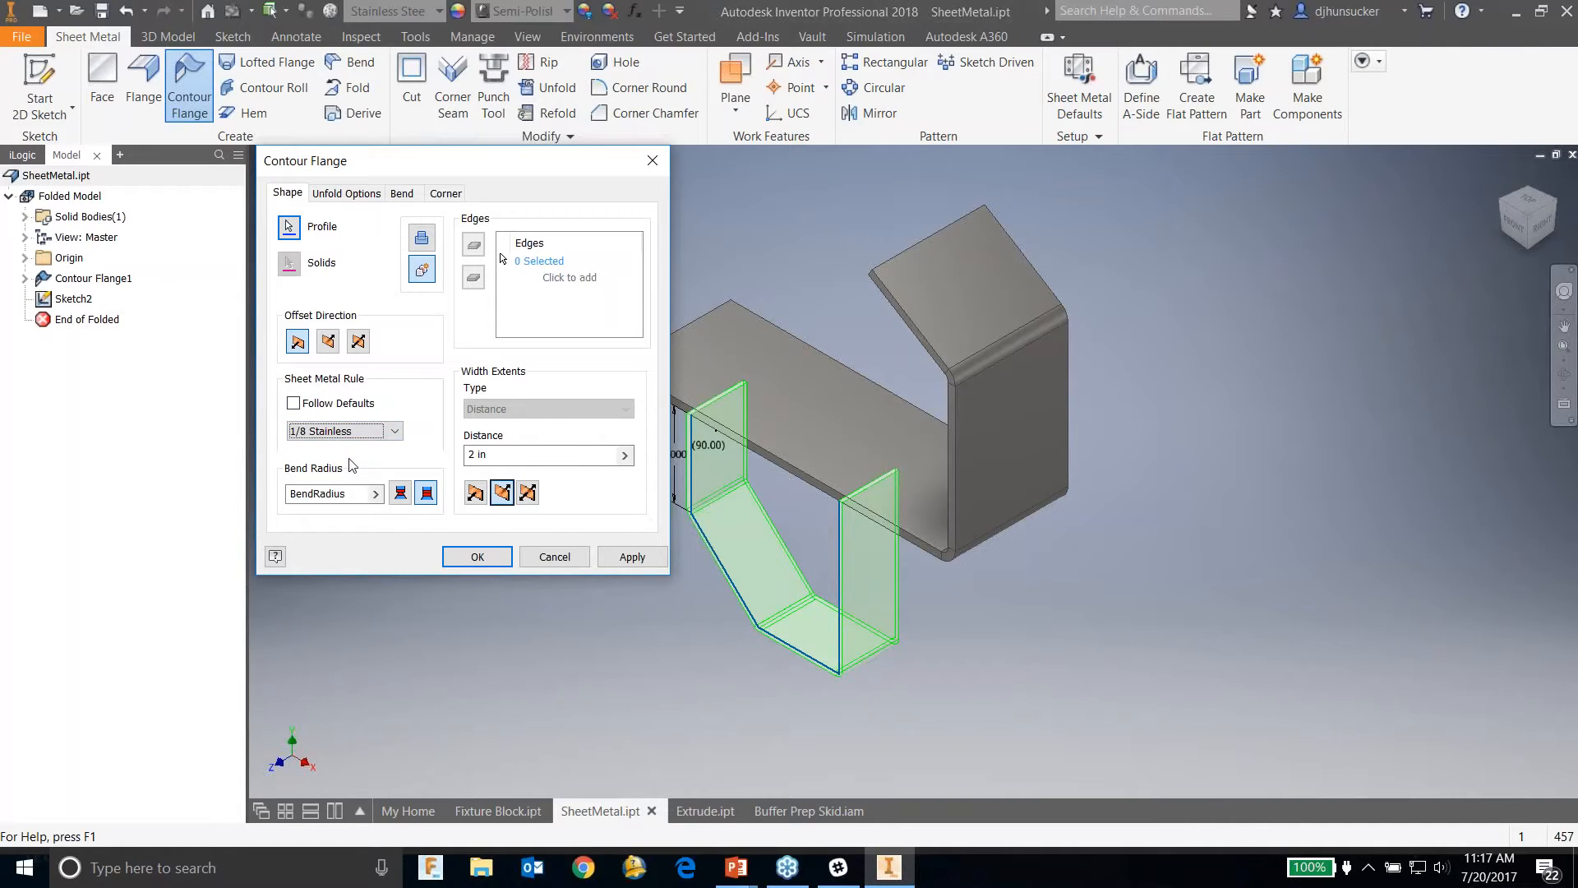
pyautogui.click(464, 558)
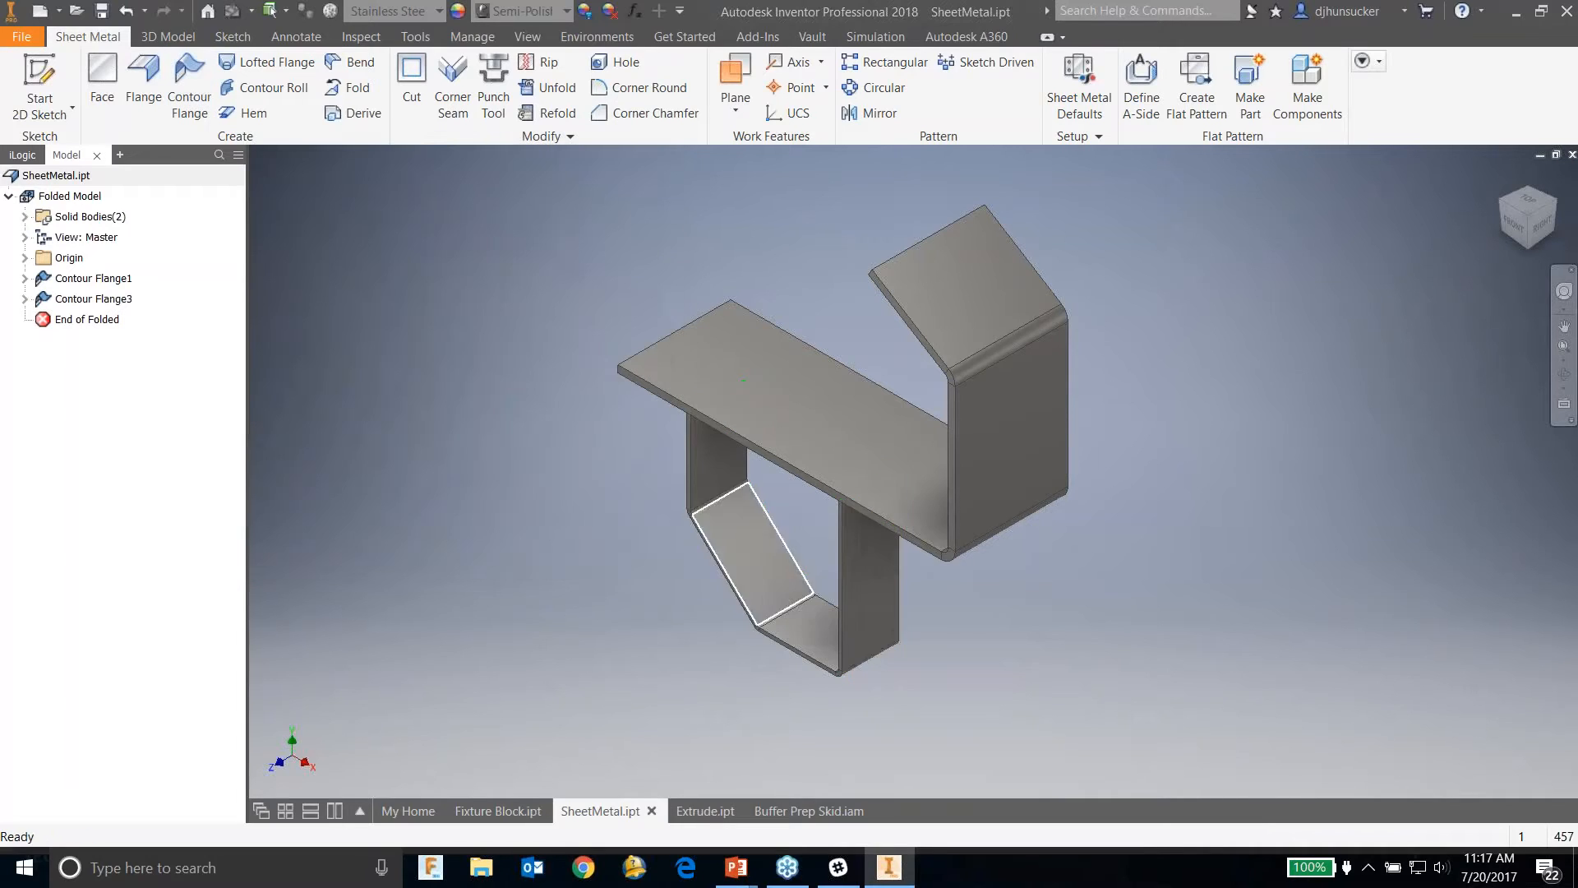
# Step: Inspect the two flange bodies up close and check the part's Solid Bodies list
pyautogui.keyDown('shift'); pyautogui.moveTo(935, 590); pyautogui.dragTo(948, 540, button='middle'); pyautogui.keyUp('shift')
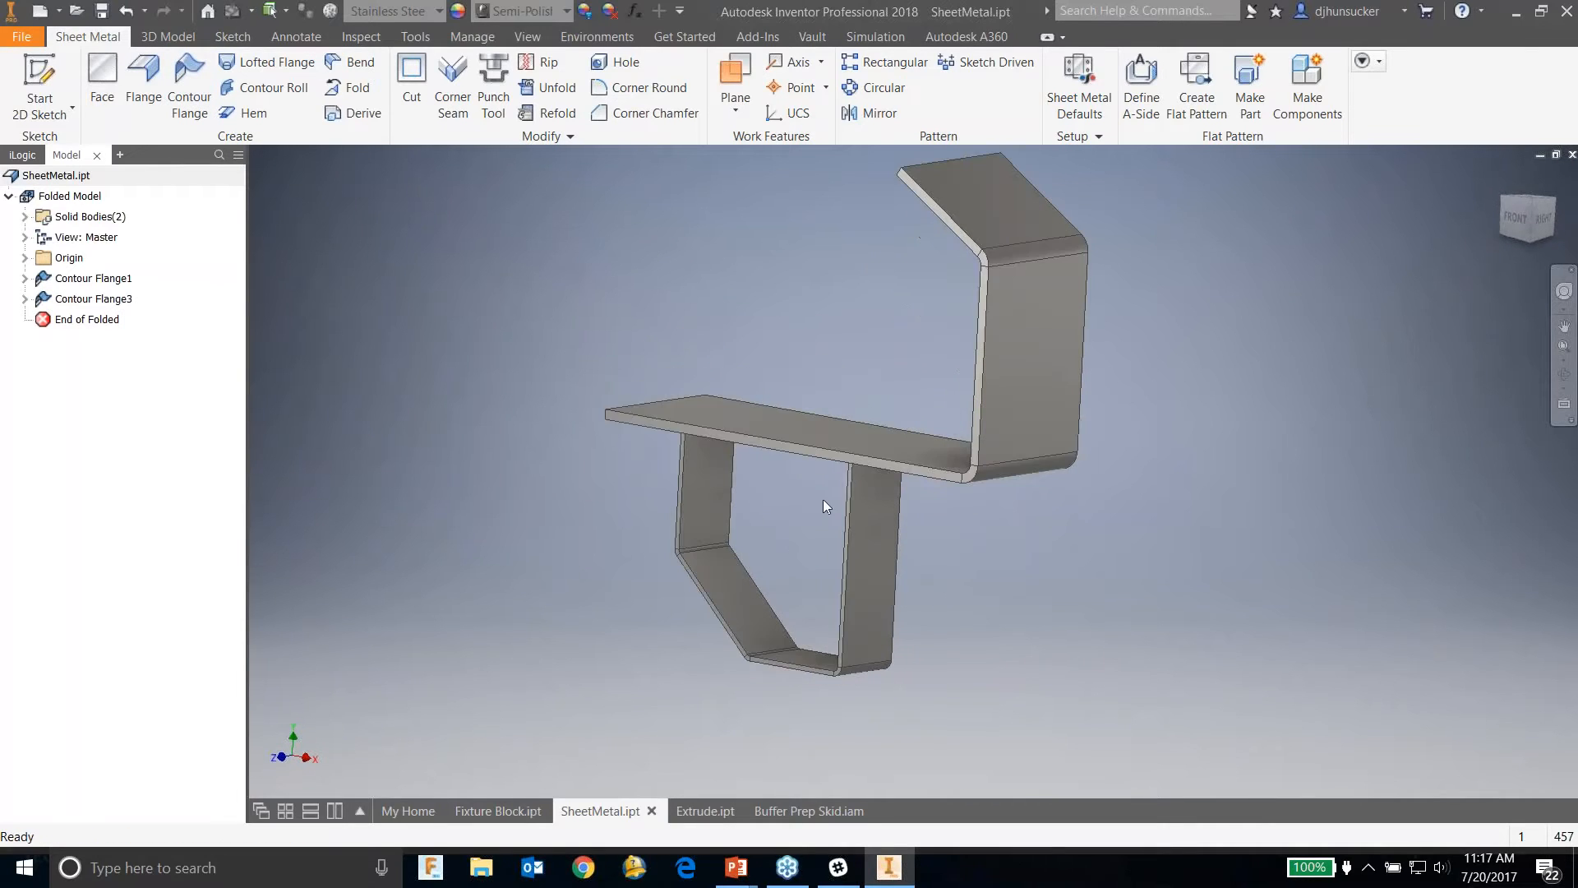
pyautogui.scroll(-5, 824, 502)
pyautogui.scroll(3, 848, 510)
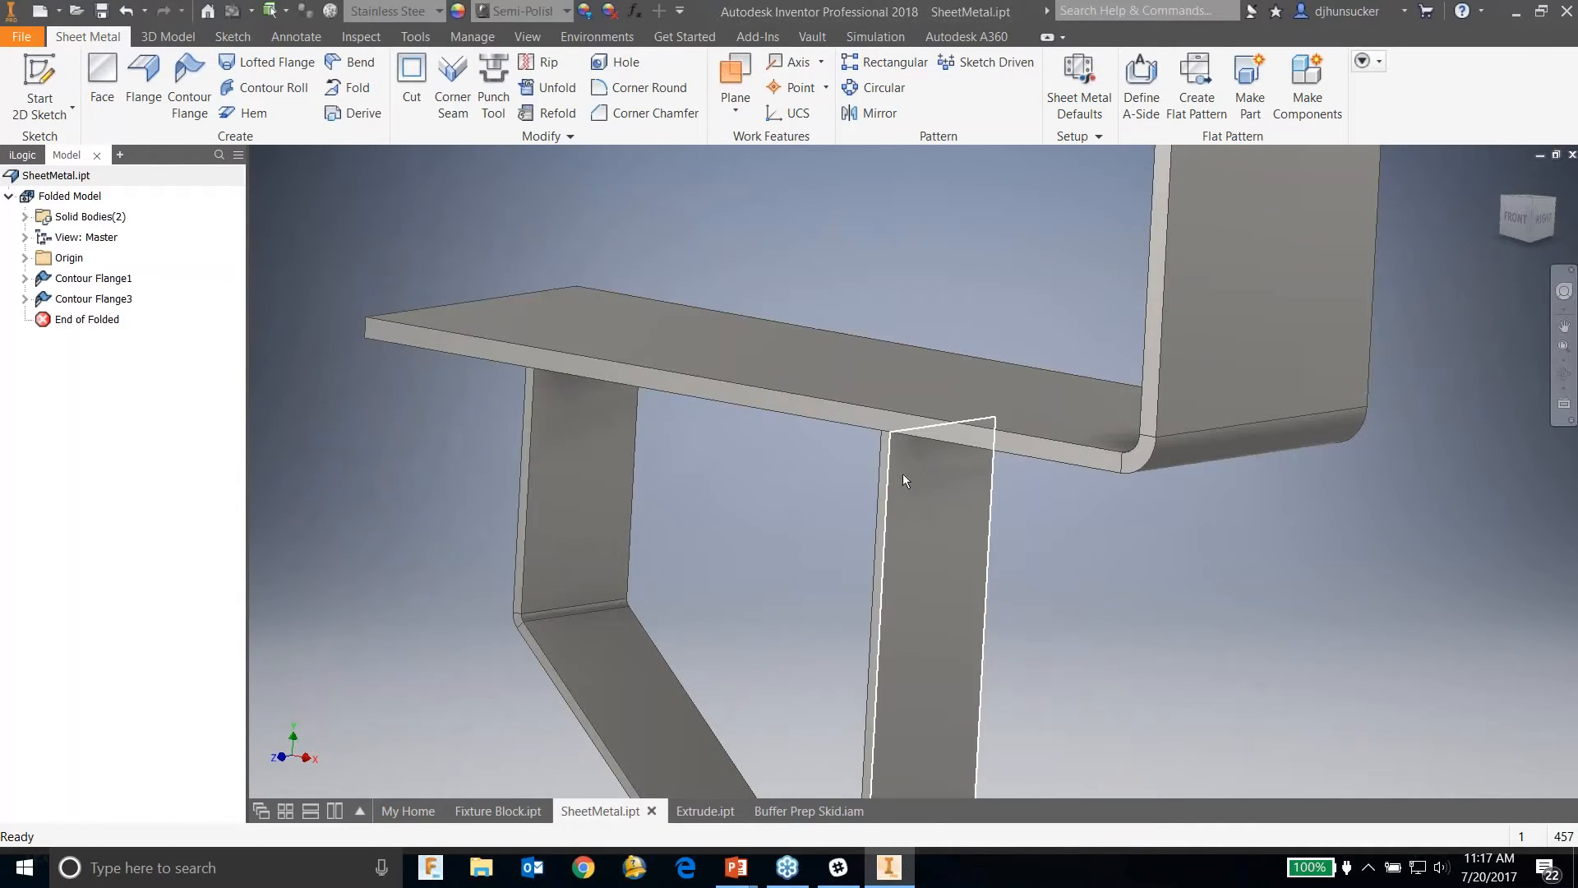
pyautogui.click(25, 217)
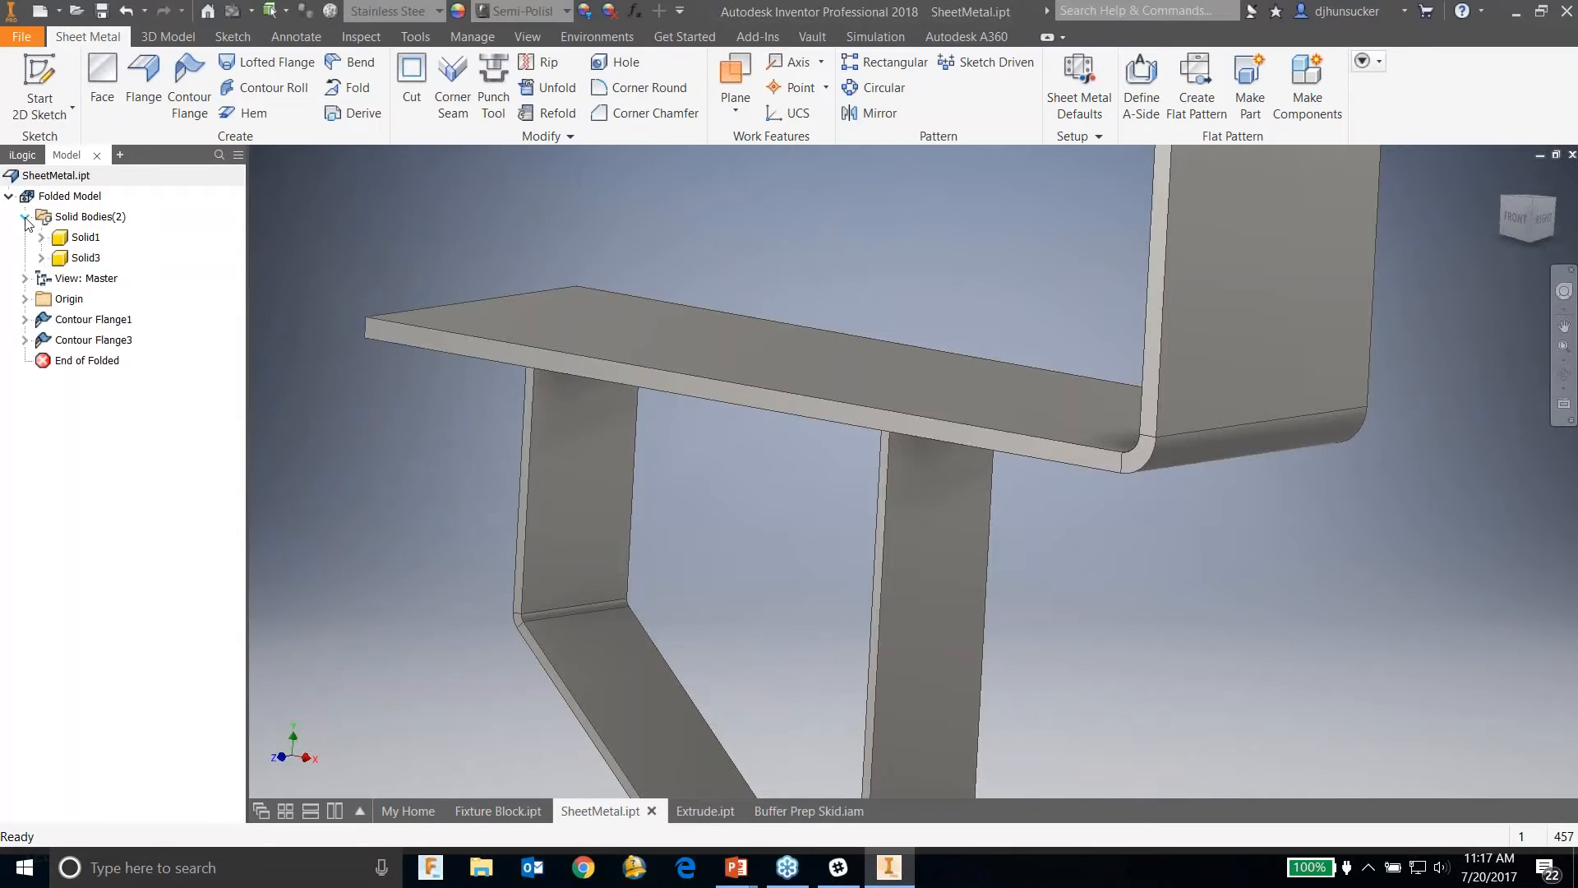
pyautogui.click(26, 217)
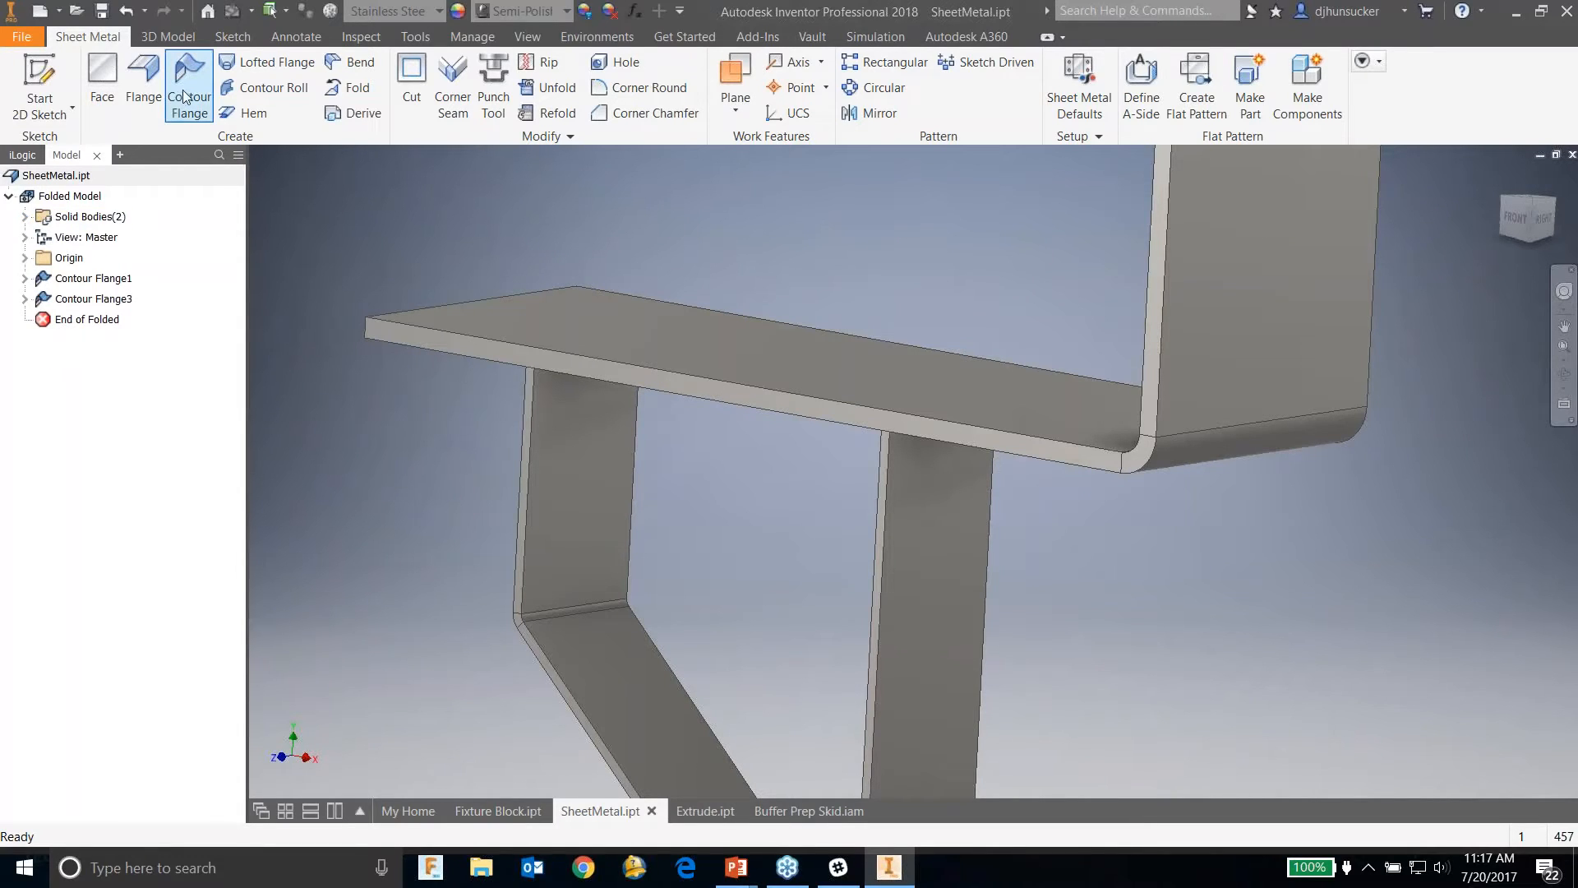
# Step: Add 1 in flanges at 90 degrees to the two upper end edges of the lower bracket
pyautogui.click(143, 82)
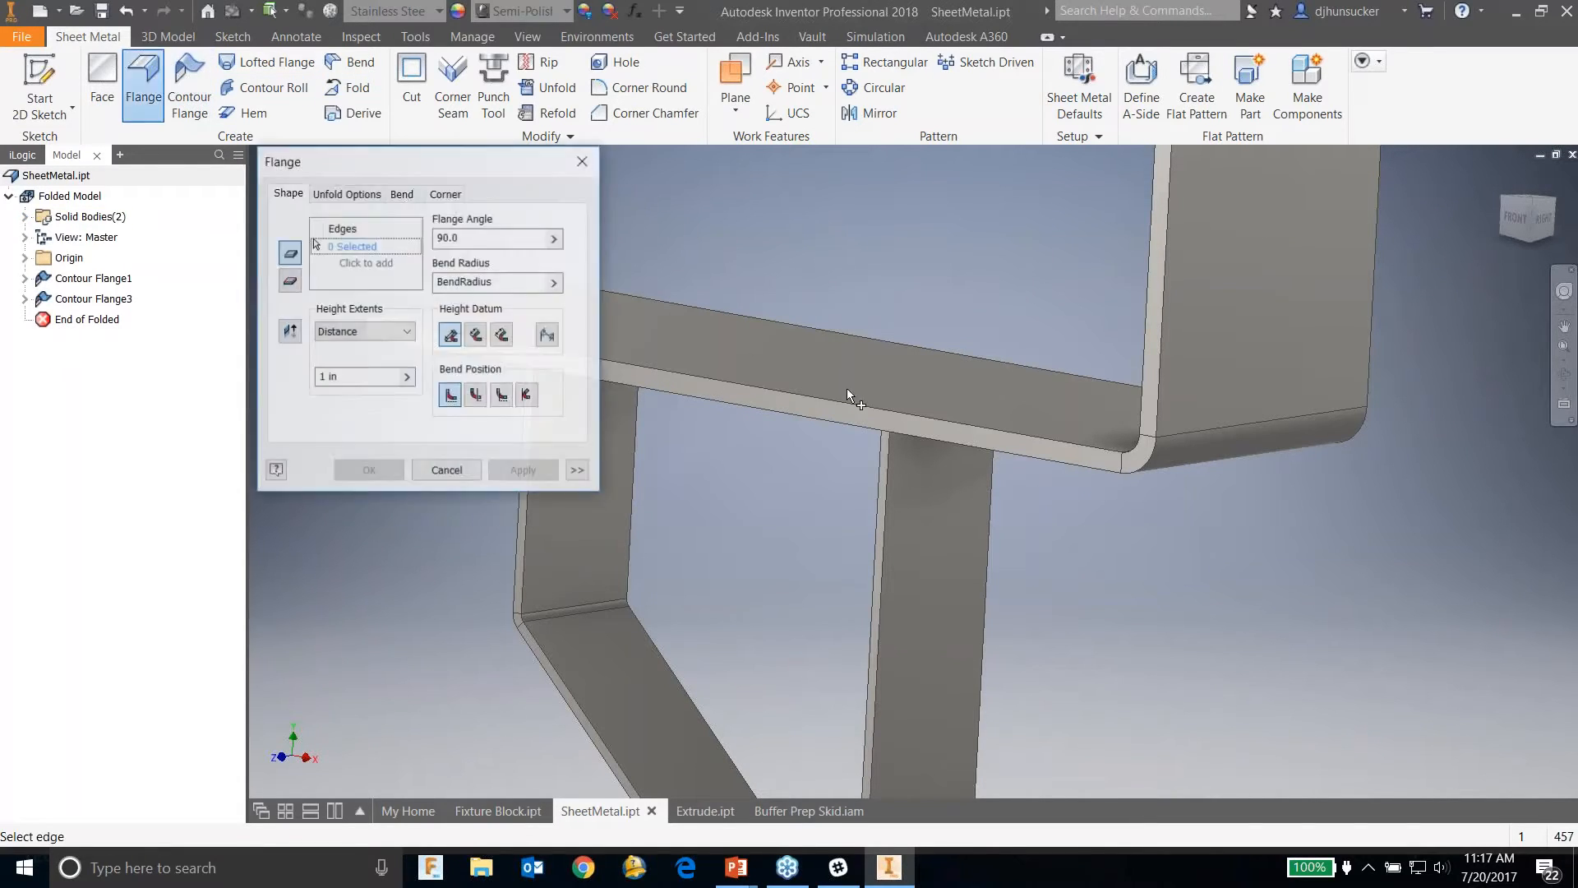
pyautogui.click(922, 429)
pyautogui.moveTo(1319, 385); pyautogui.dragTo(1529, 408, button='middle')
pyautogui.click(773, 385)
pyautogui.click(369, 471)
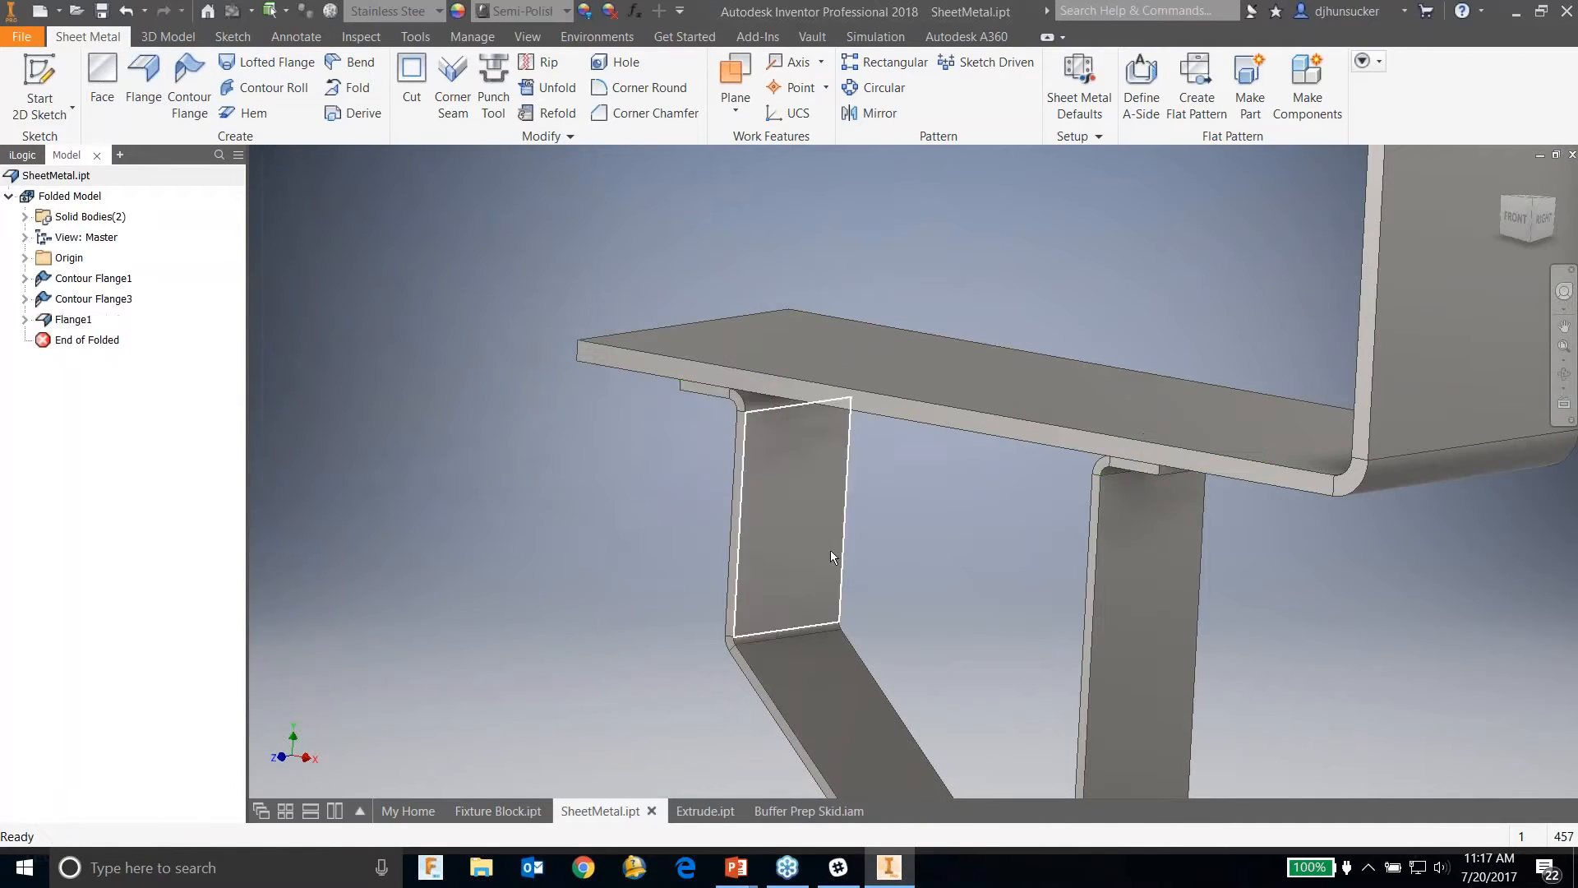
# Step: Set the default sheet metal rule to 1/8 Stainless and apply it to the part
pyautogui.keyDown('shift'); pyautogui.moveTo(924, 514); pyautogui.dragTo(973, 540, button='middle'); pyautogui.keyUp('shift')
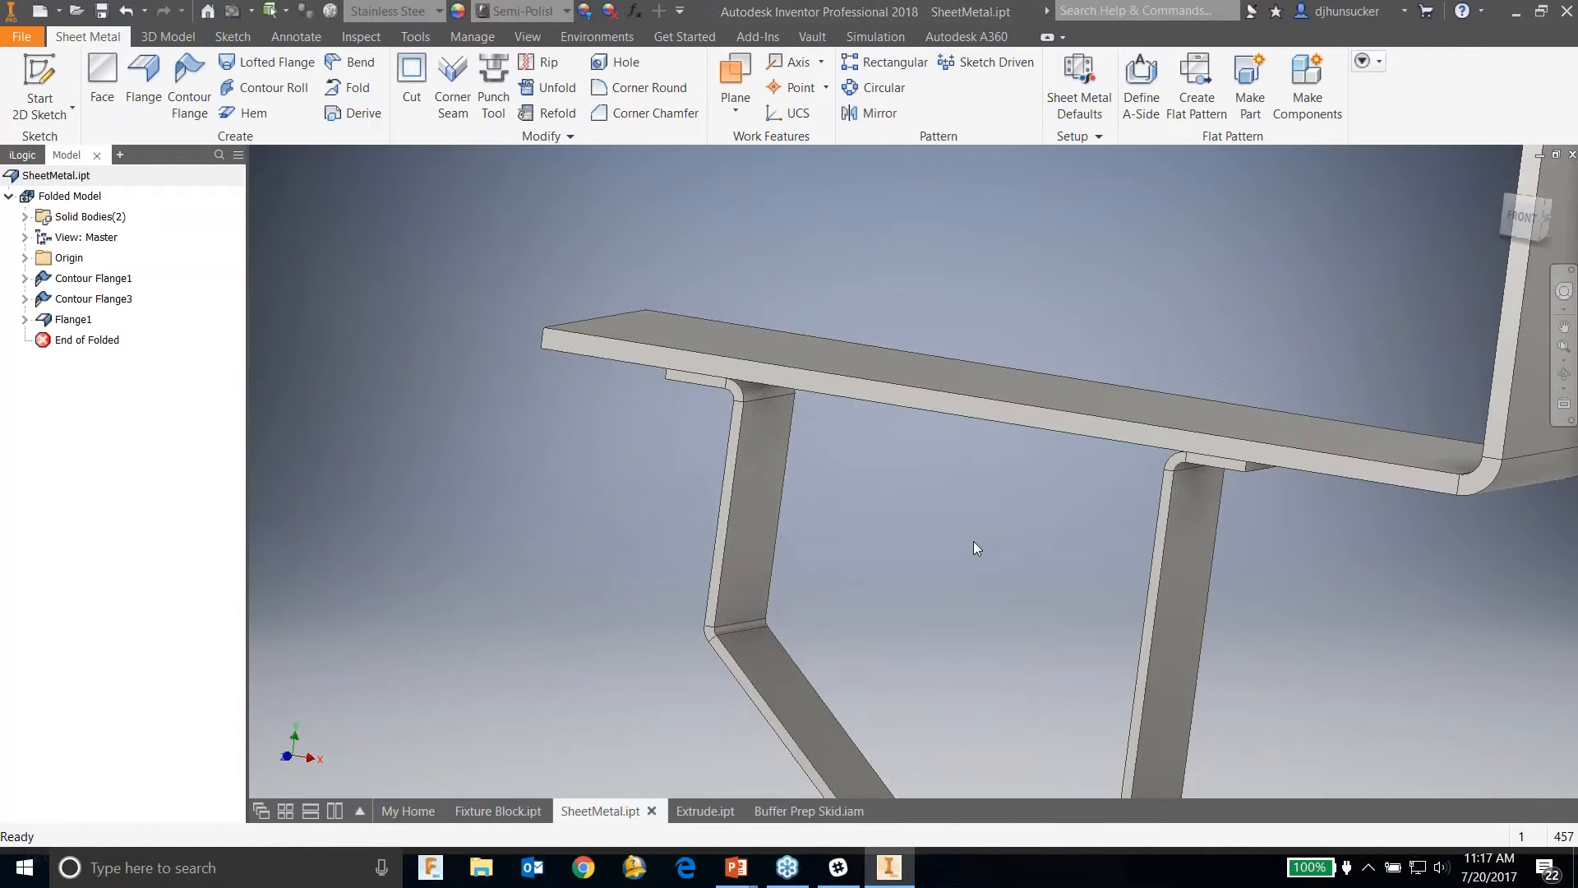
pyautogui.scroll(-5, 894, 512)
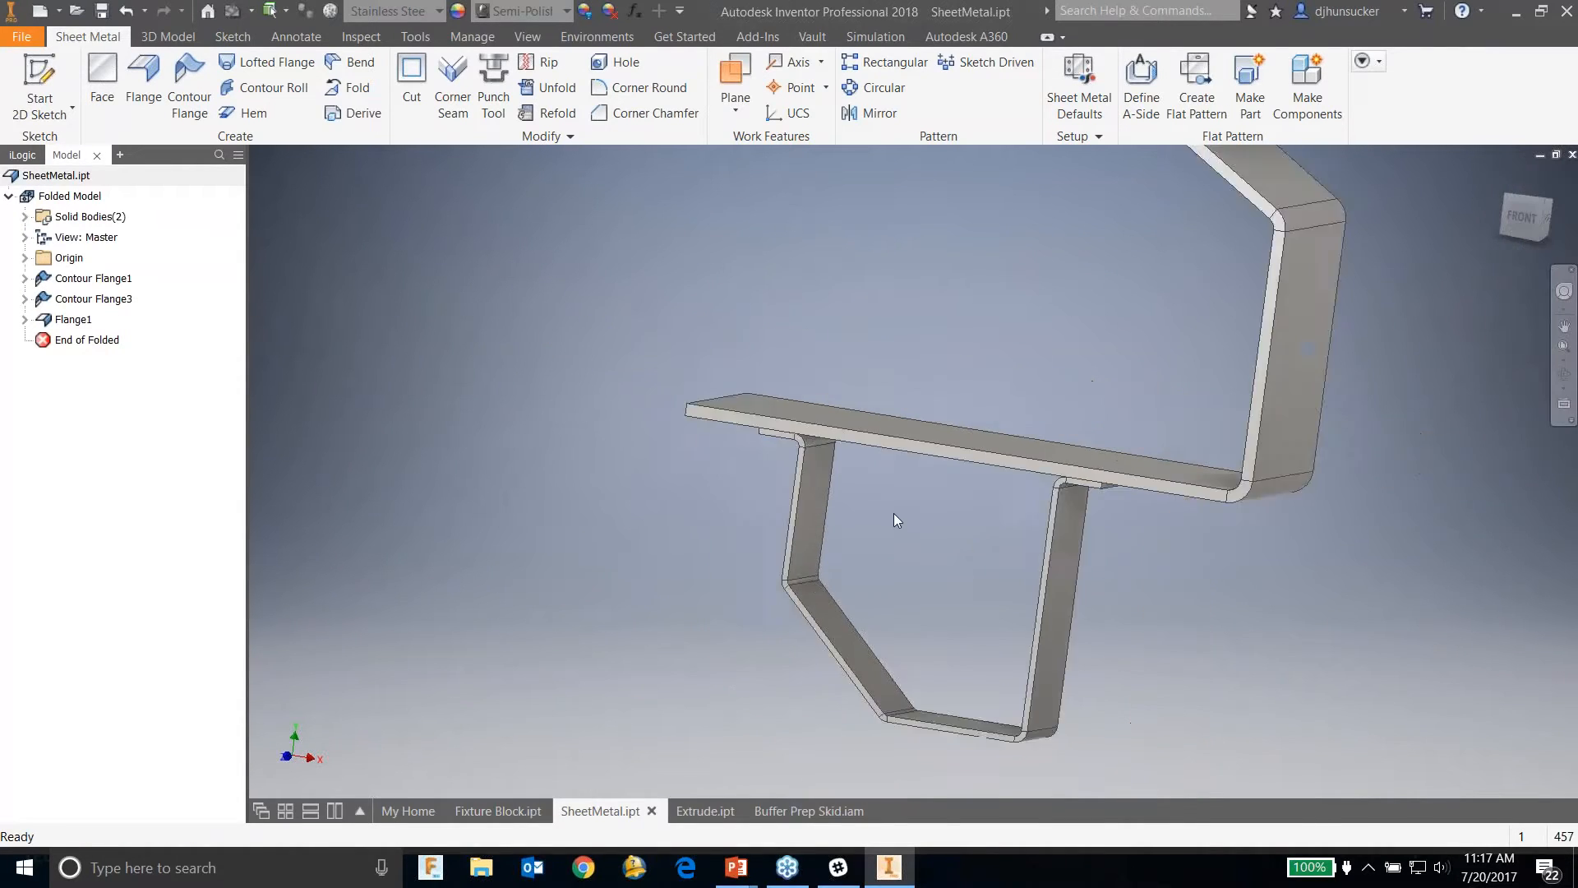
pyautogui.keyDown('shift'); pyautogui.moveTo(909, 535); pyautogui.dragTo(986, 394, button='middle'); pyautogui.keyUp('shift')
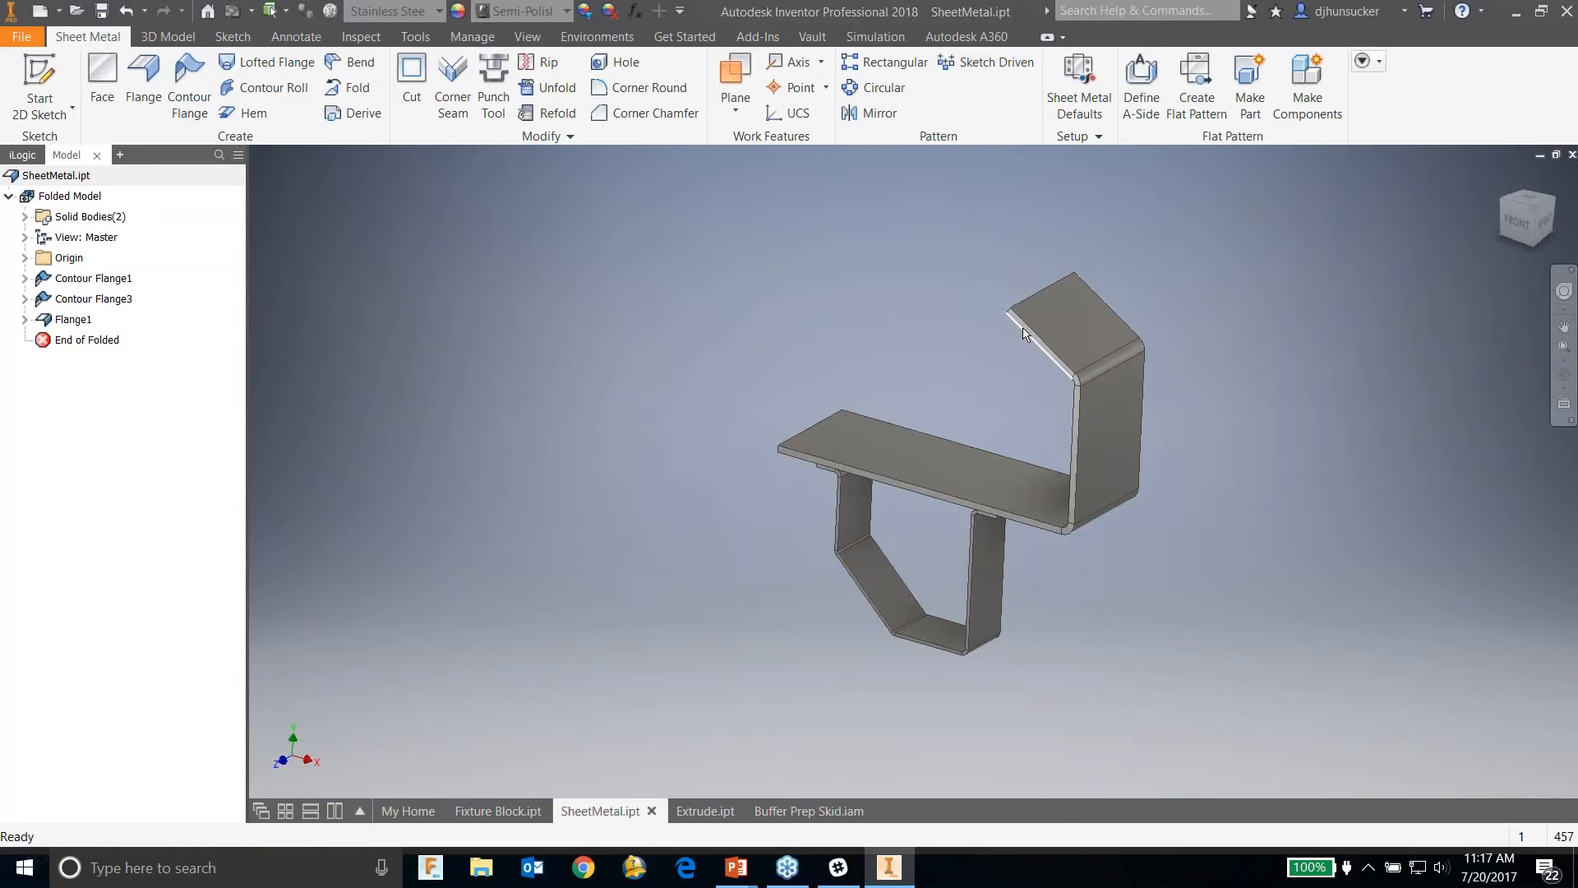
pyautogui.scroll(3, 962, 485)
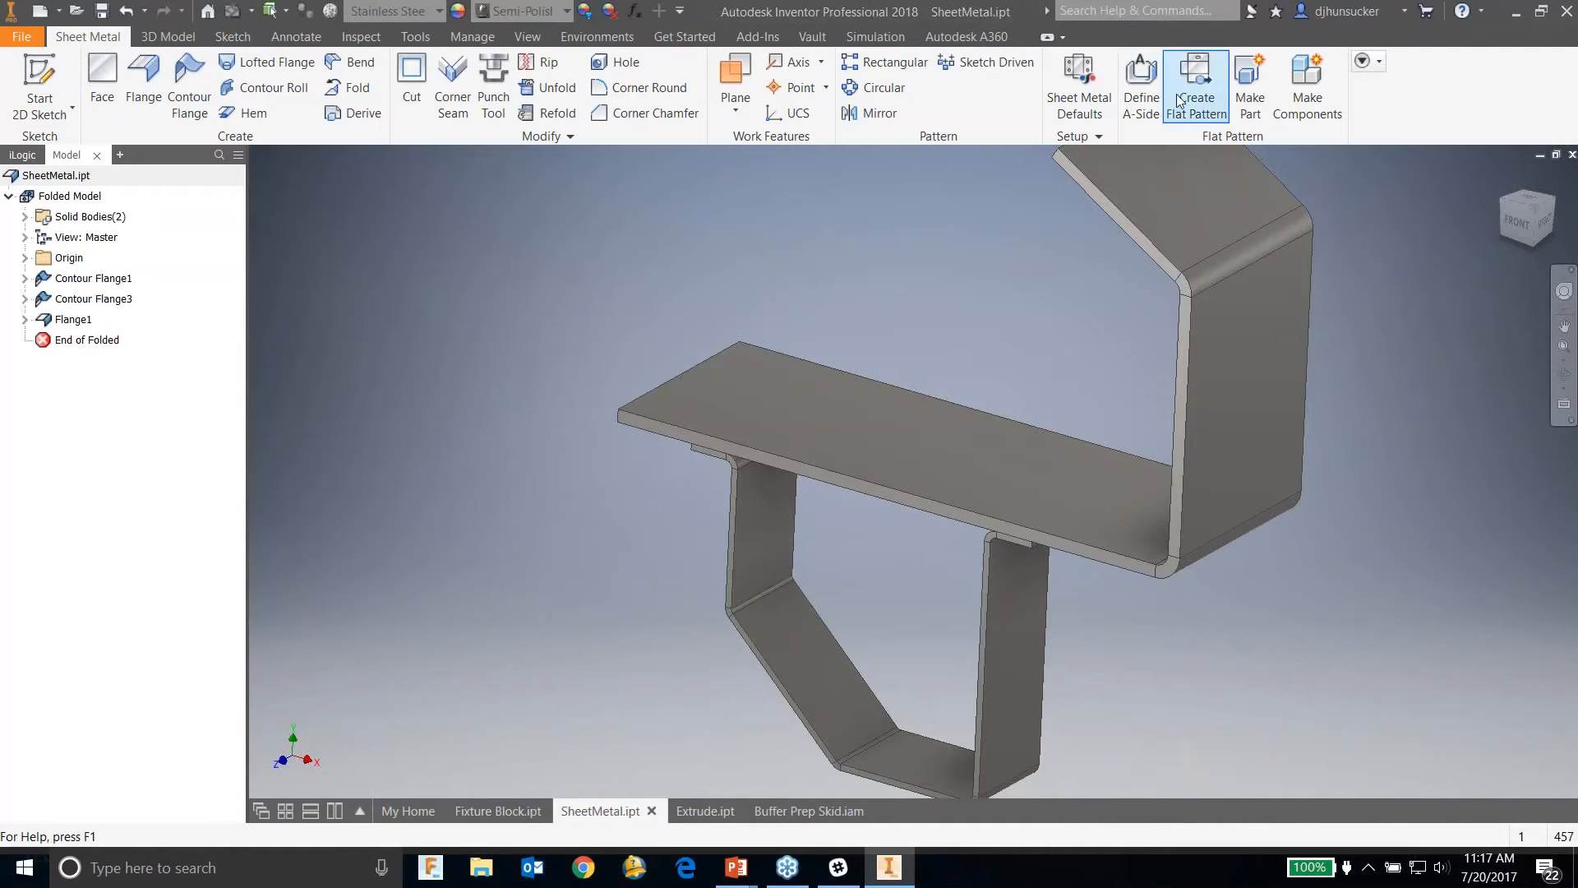
pyautogui.click(1097, 97)
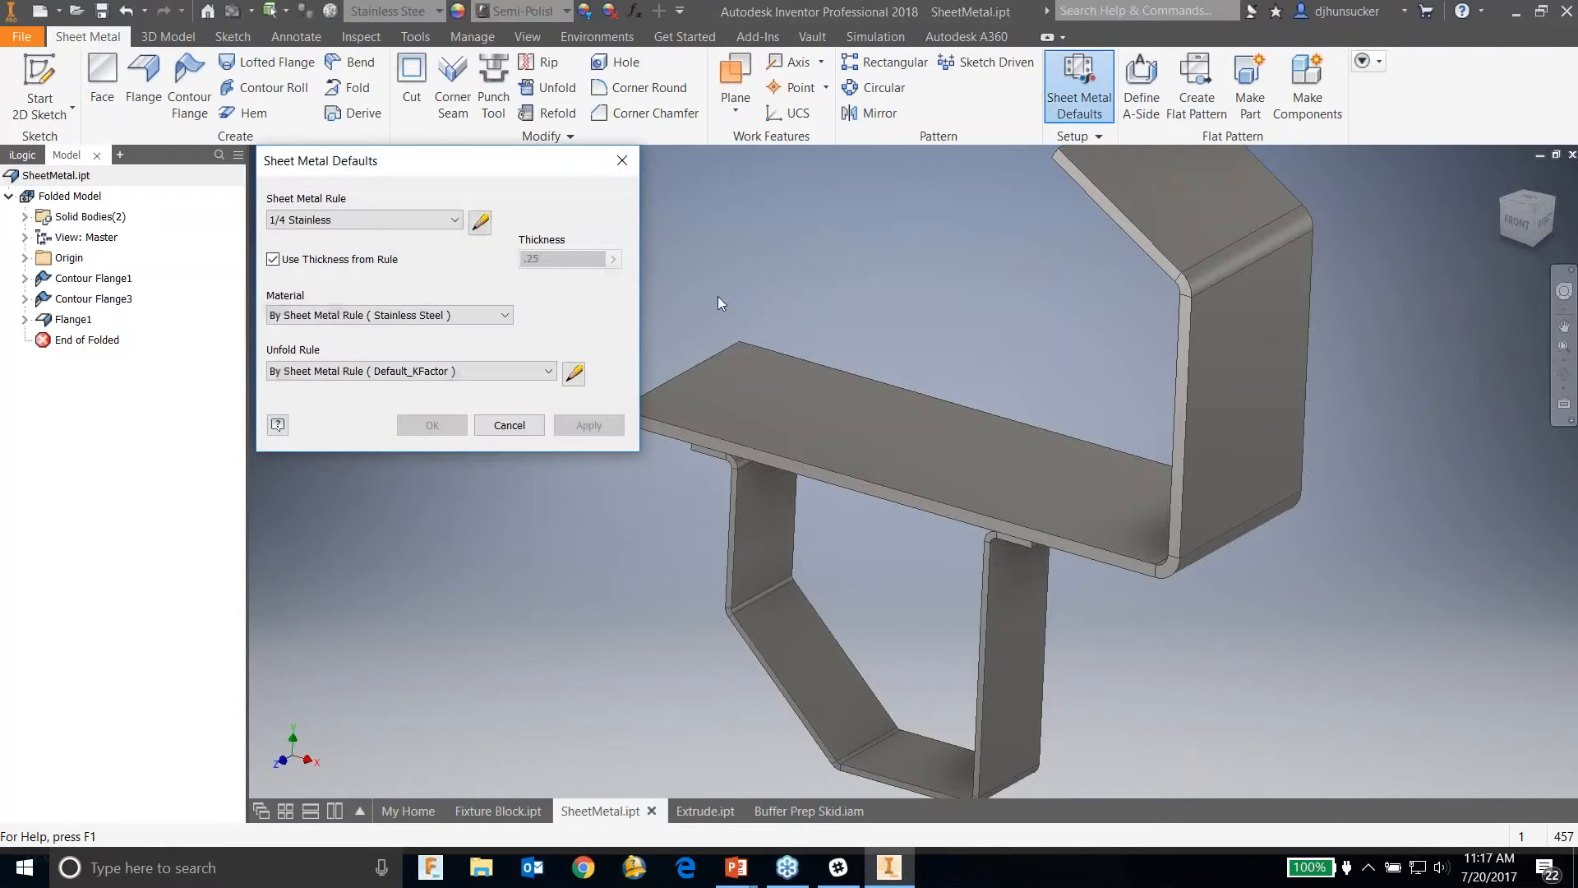
pyautogui.click(424, 219)
pyautogui.click(404, 250)
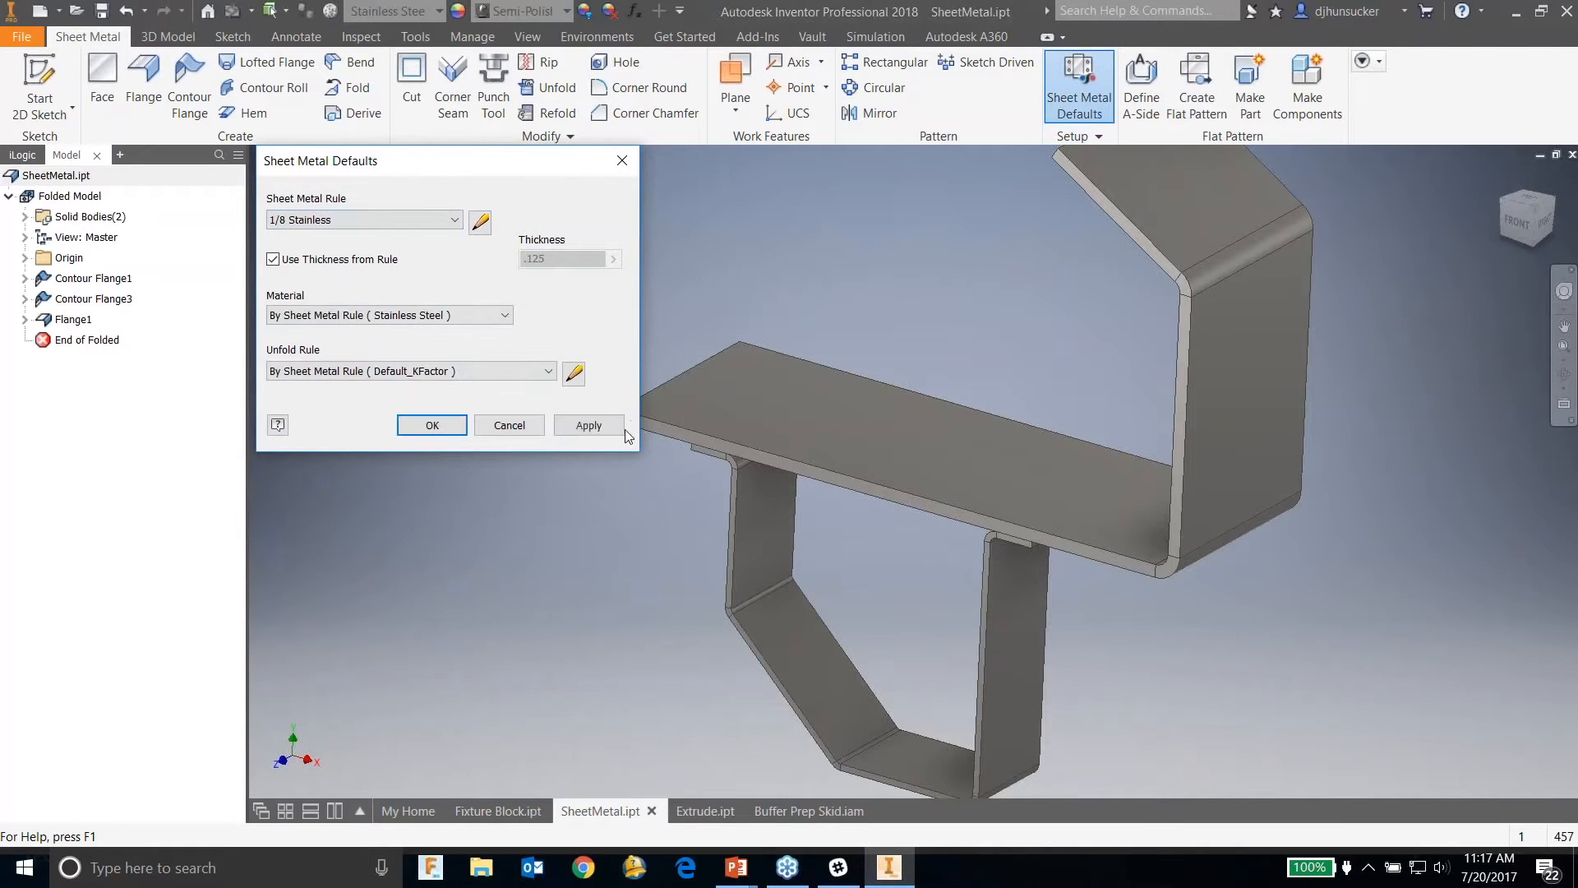
pyautogui.click(588, 425)
# Step: Return the default sheet metal rule to 1/4 Stainless, apply it, and close the sheet metal defaults
pyautogui.click(421, 220)
pyautogui.click(420, 238)
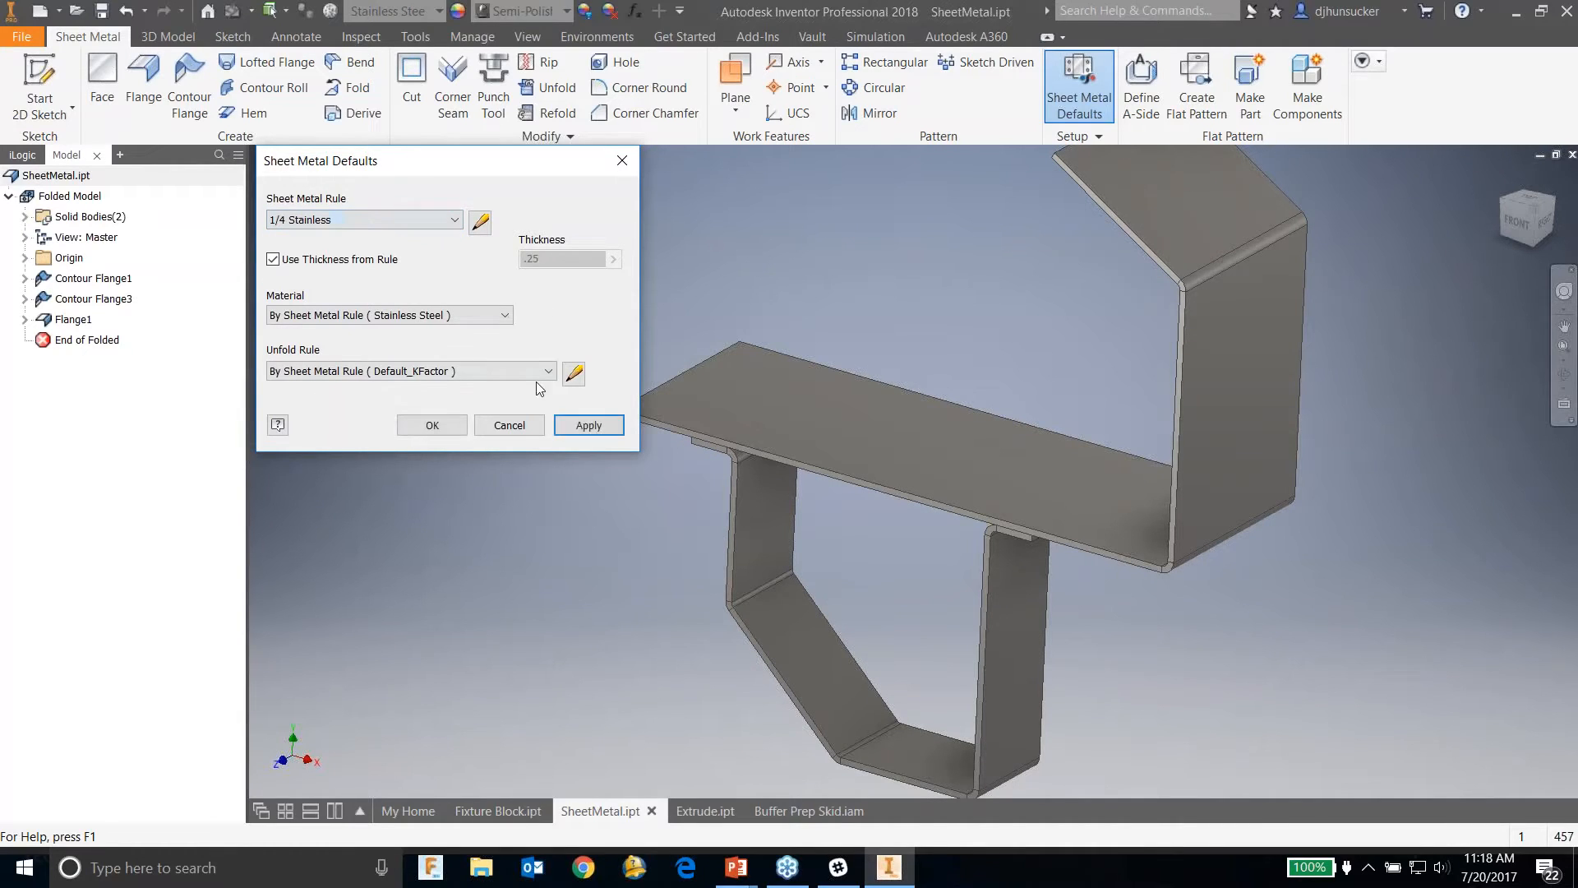
pyautogui.click(589, 425)
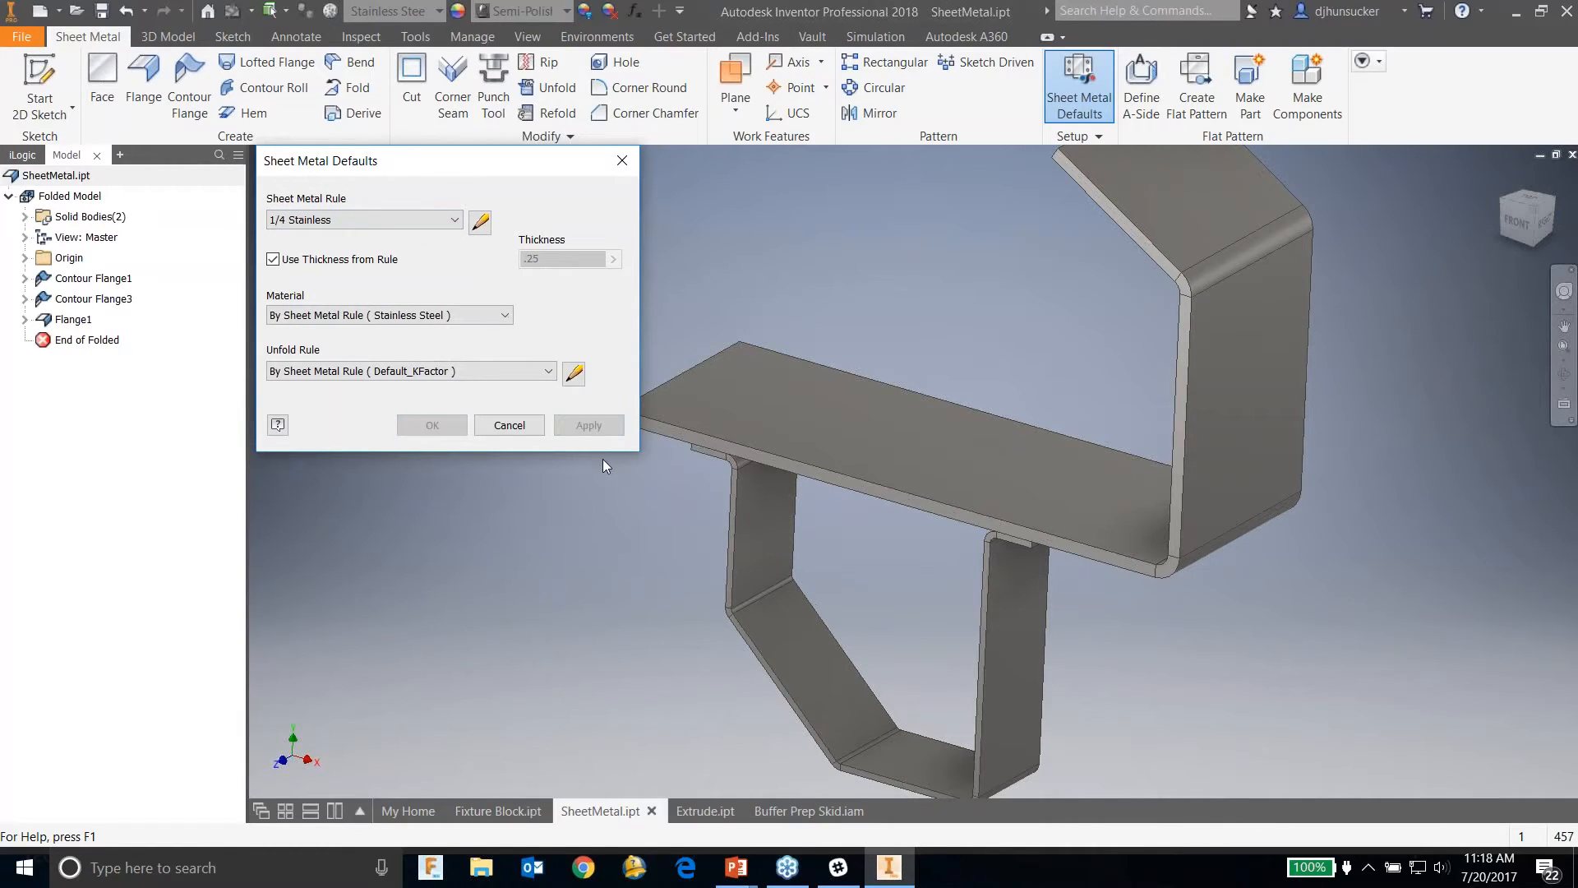
pyautogui.click(507, 425)
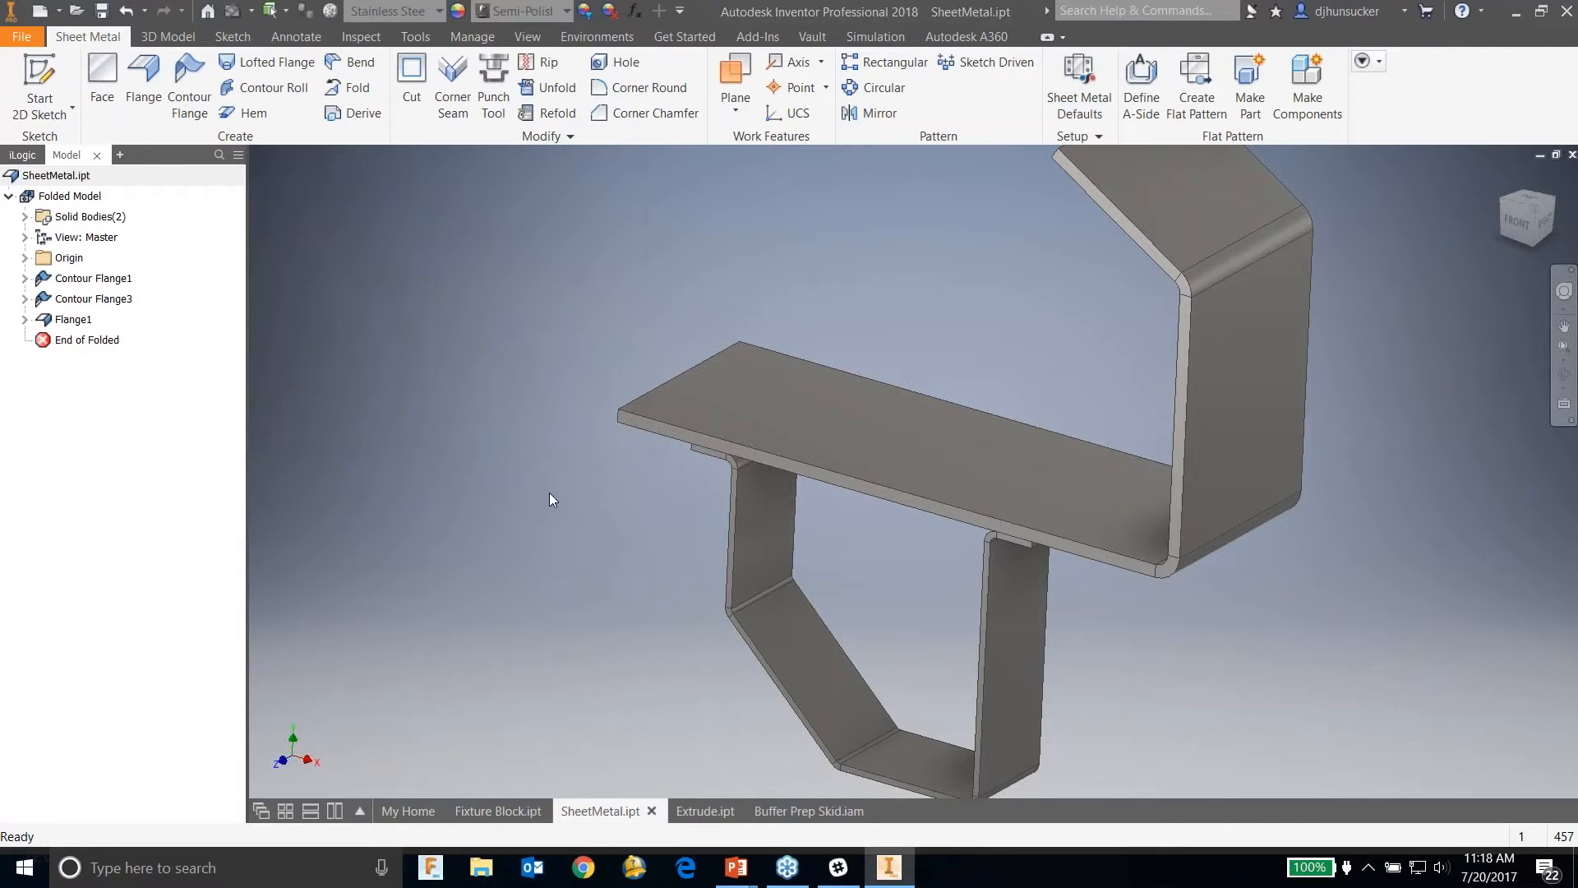
pyautogui.moveTo(540, 491); pyautogui.dragTo(584, 507, button='middle')
pyautogui.scroll(-1, 584, 507)
pyautogui.scroll(-1, 530, 500)
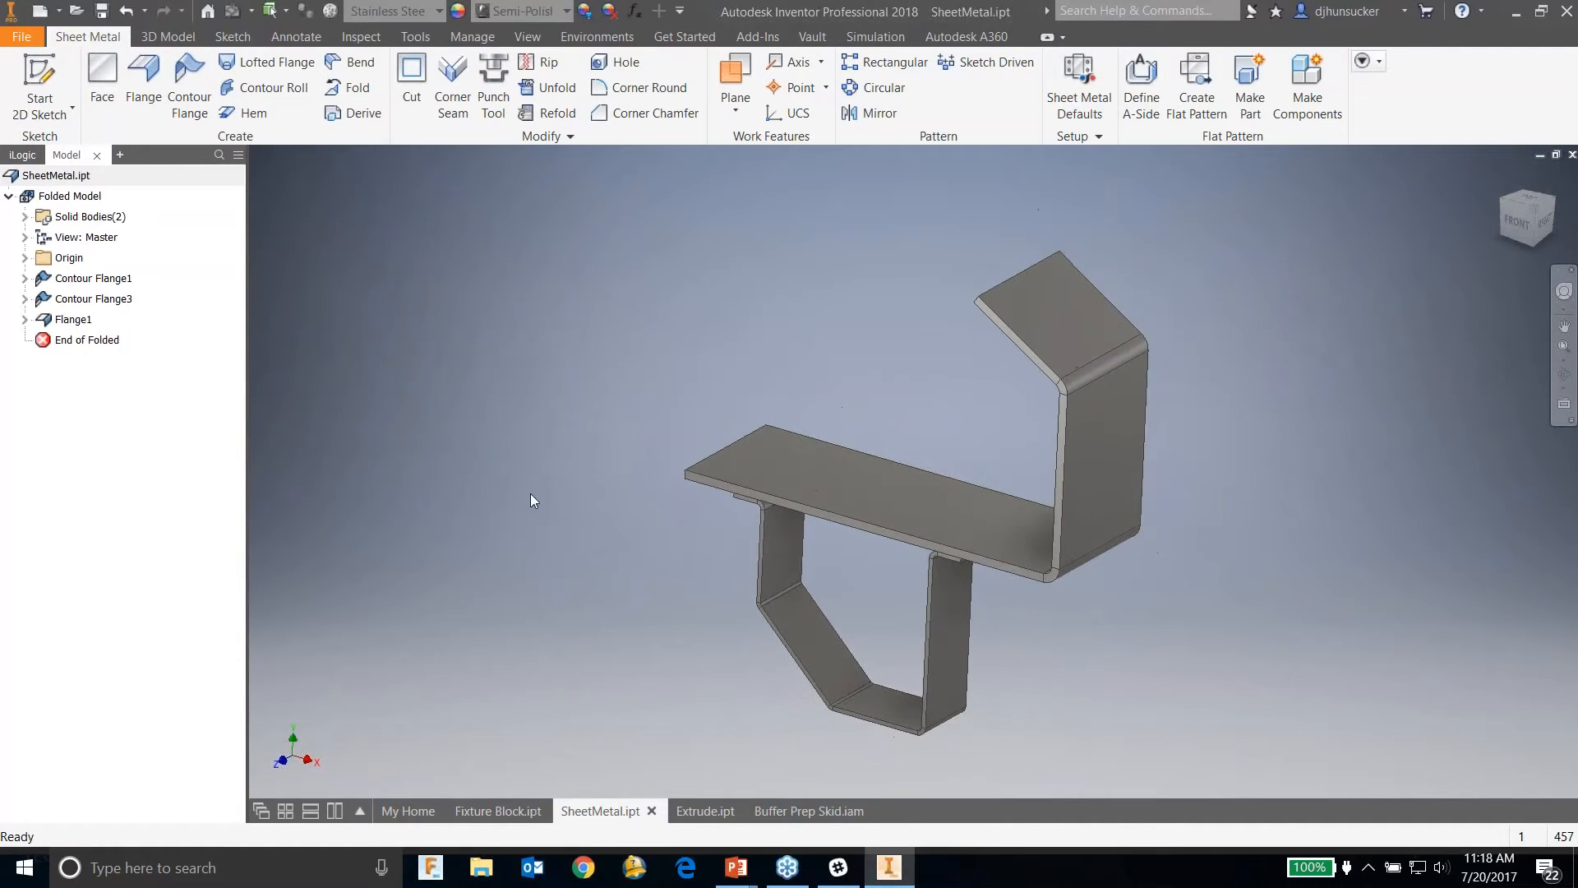
pyautogui.scroll(3, 737, 552)
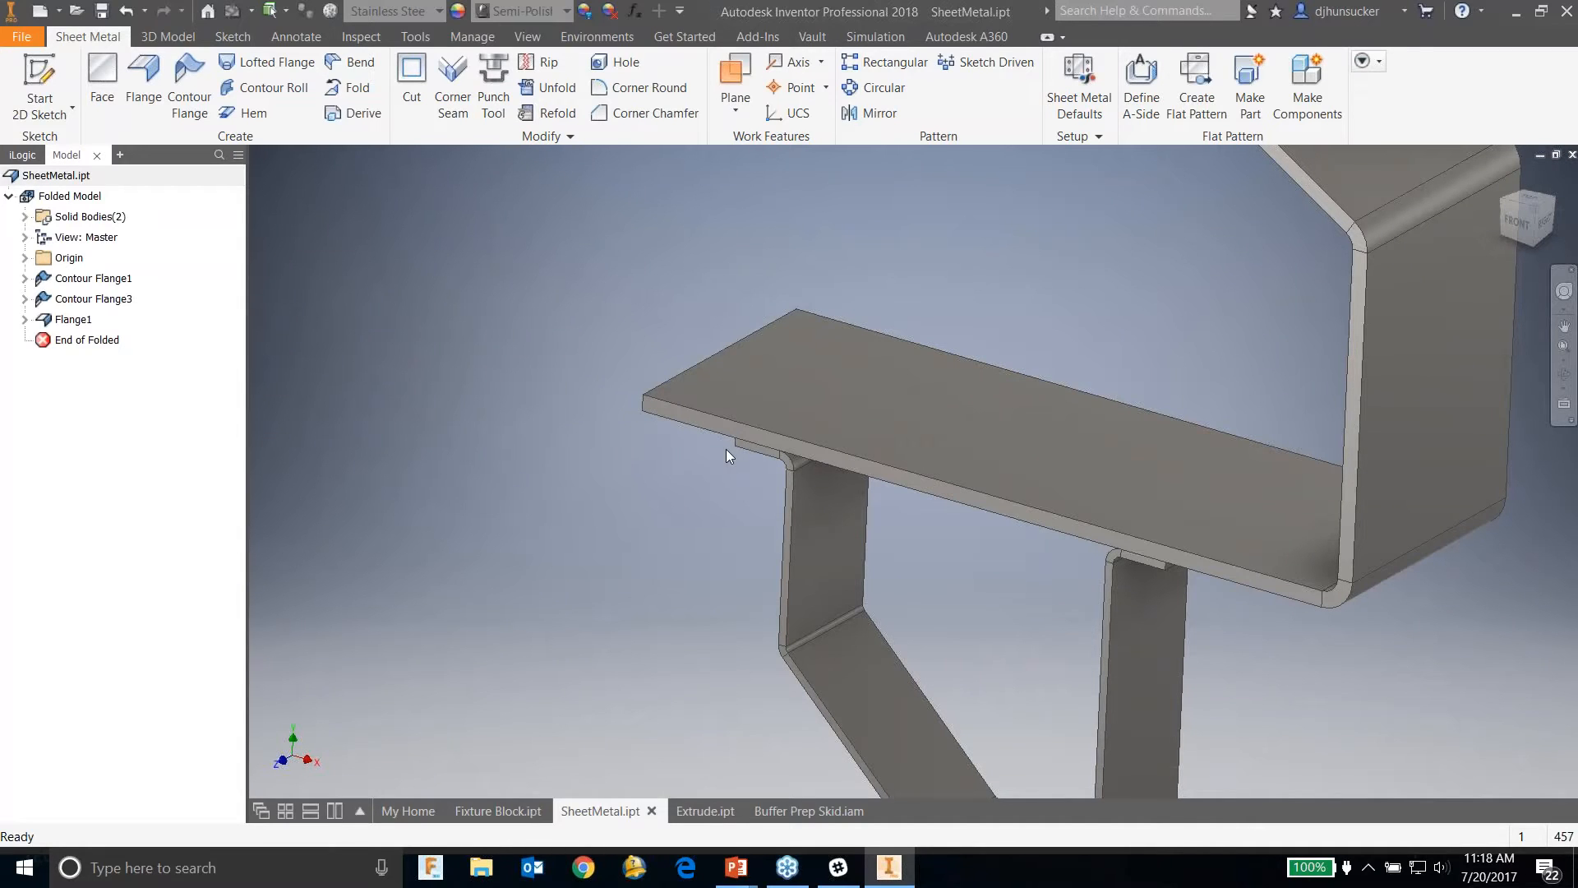
pyautogui.scroll(-4, 921, 220)
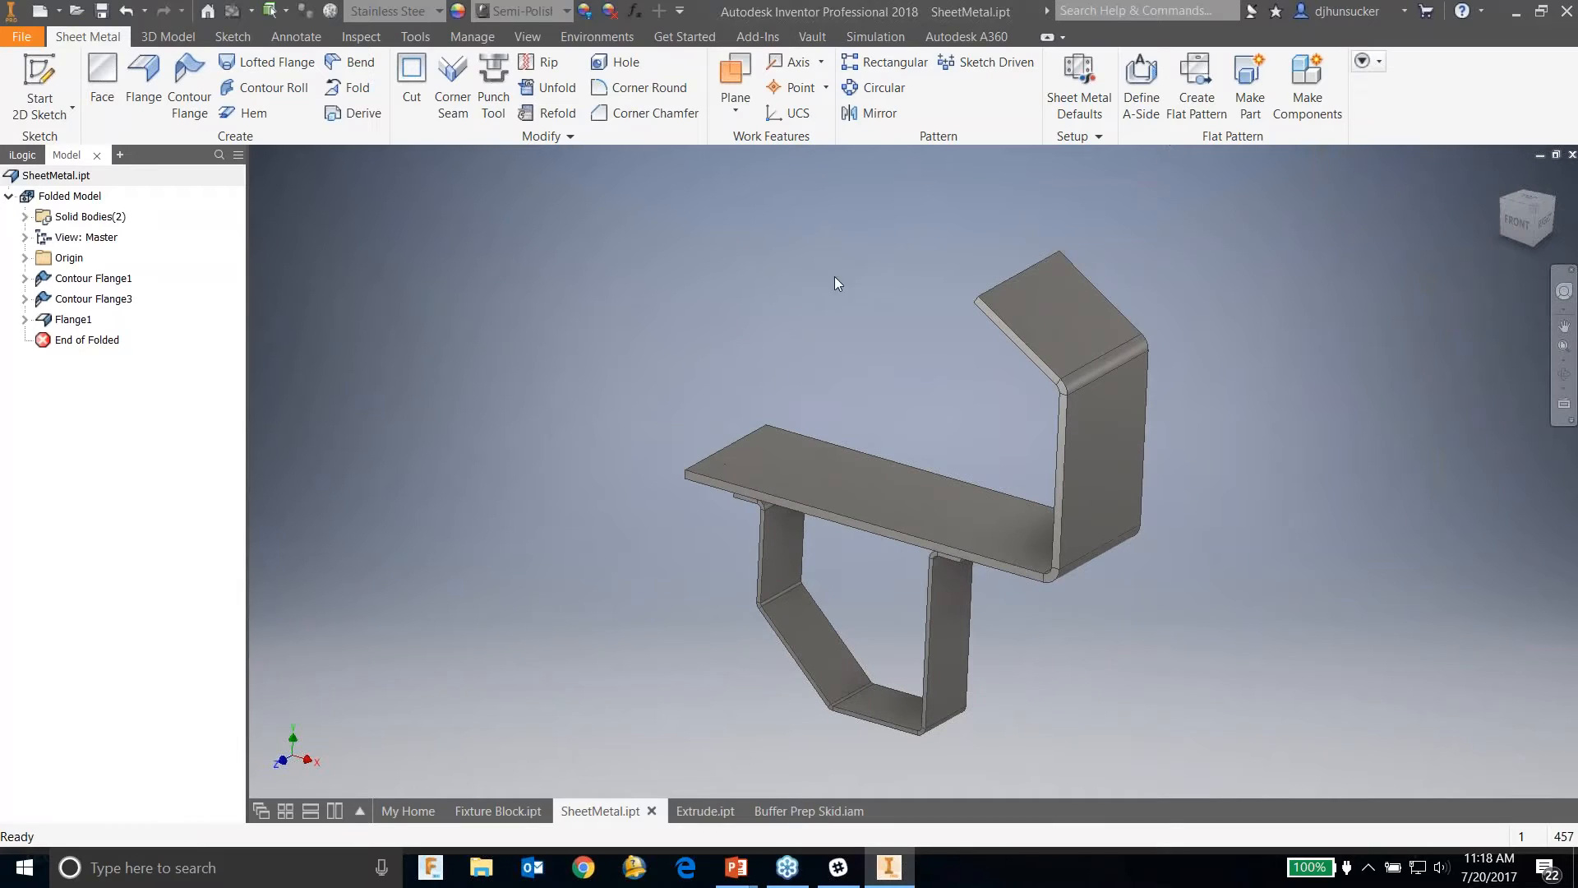
# Step: Switch to the Buffer Prep Skid.iam assembly and open the model browser's search
pyautogui.click(796, 812)
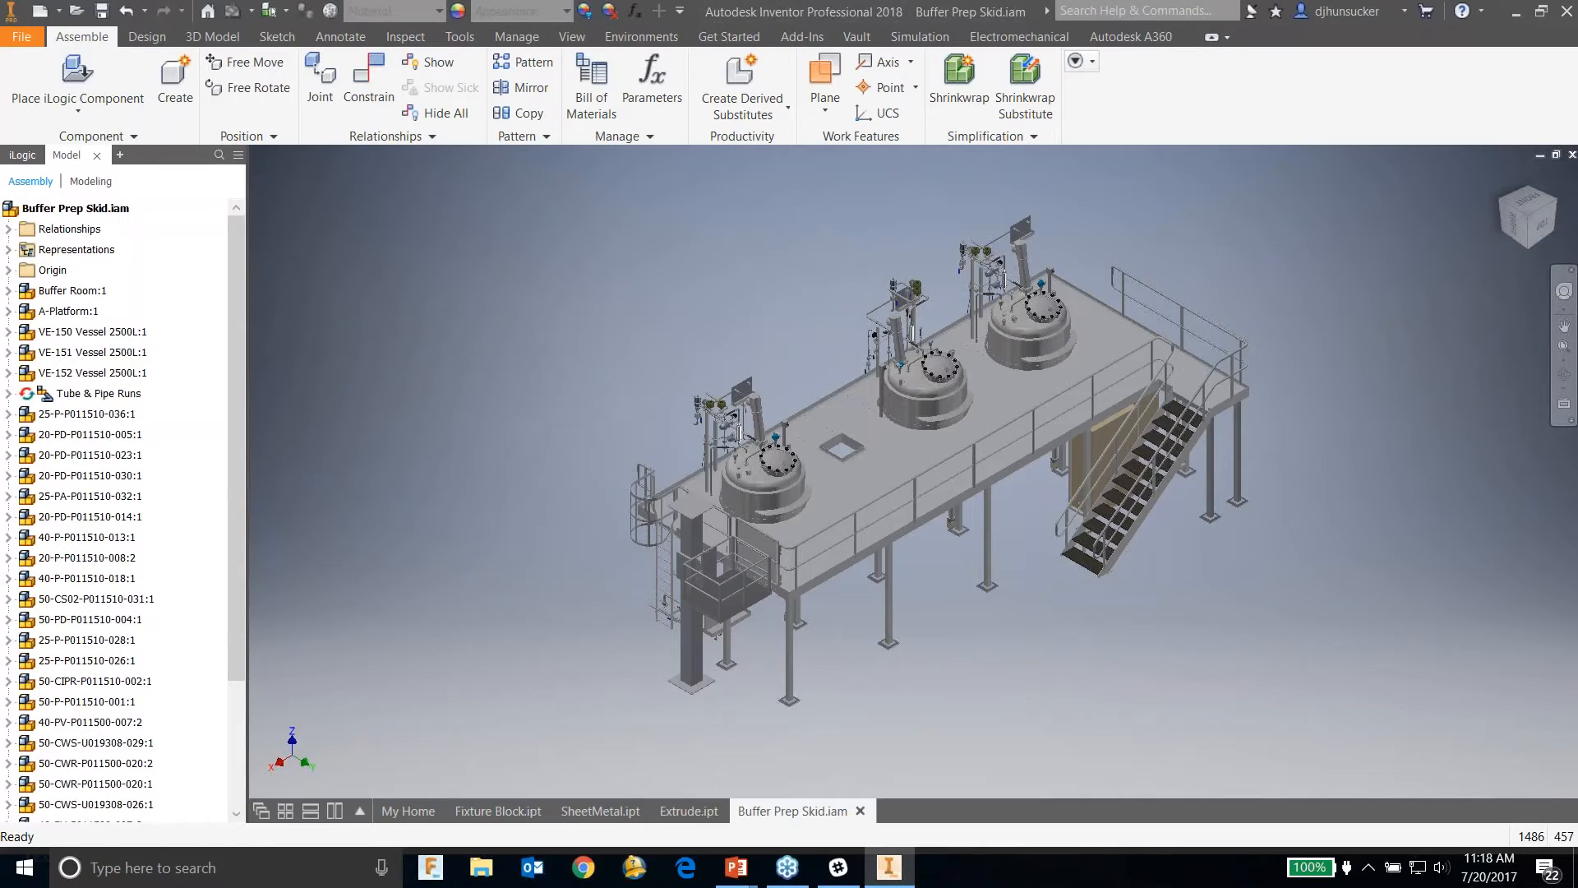
pyautogui.click(35, 157)
pyautogui.click(82, 156)
pyautogui.click(121, 156)
pyautogui.click(165, 154)
pyautogui.click(219, 155)
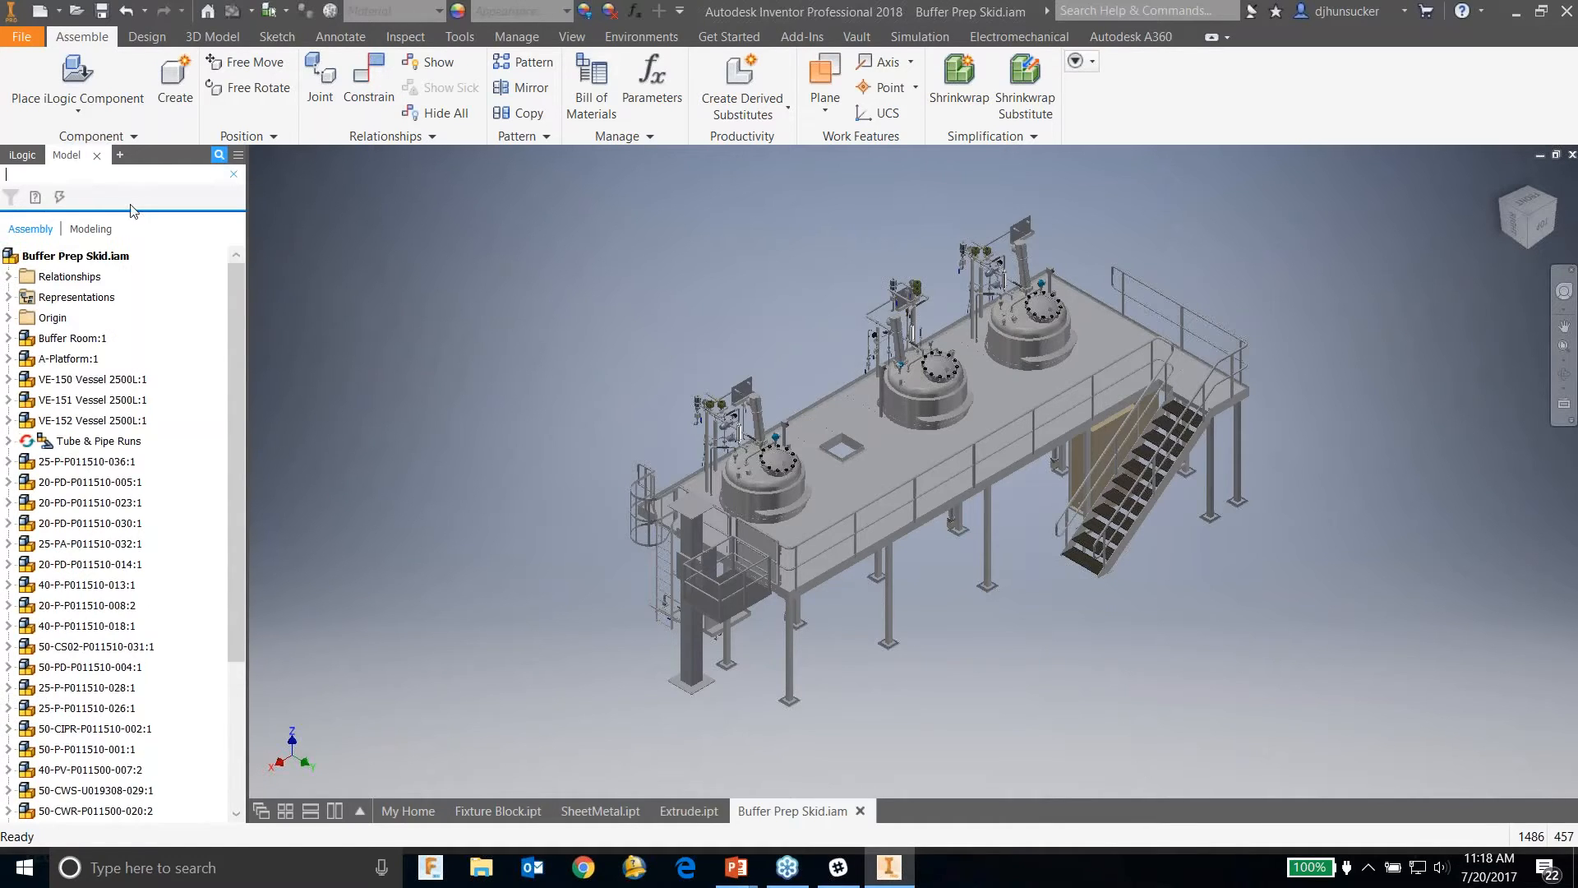
# Step: Search the model browser for "ferrule" and look through the matching components
pyautogui.write('feru')
pyautogui.write('ule')
pyautogui.press('Return')
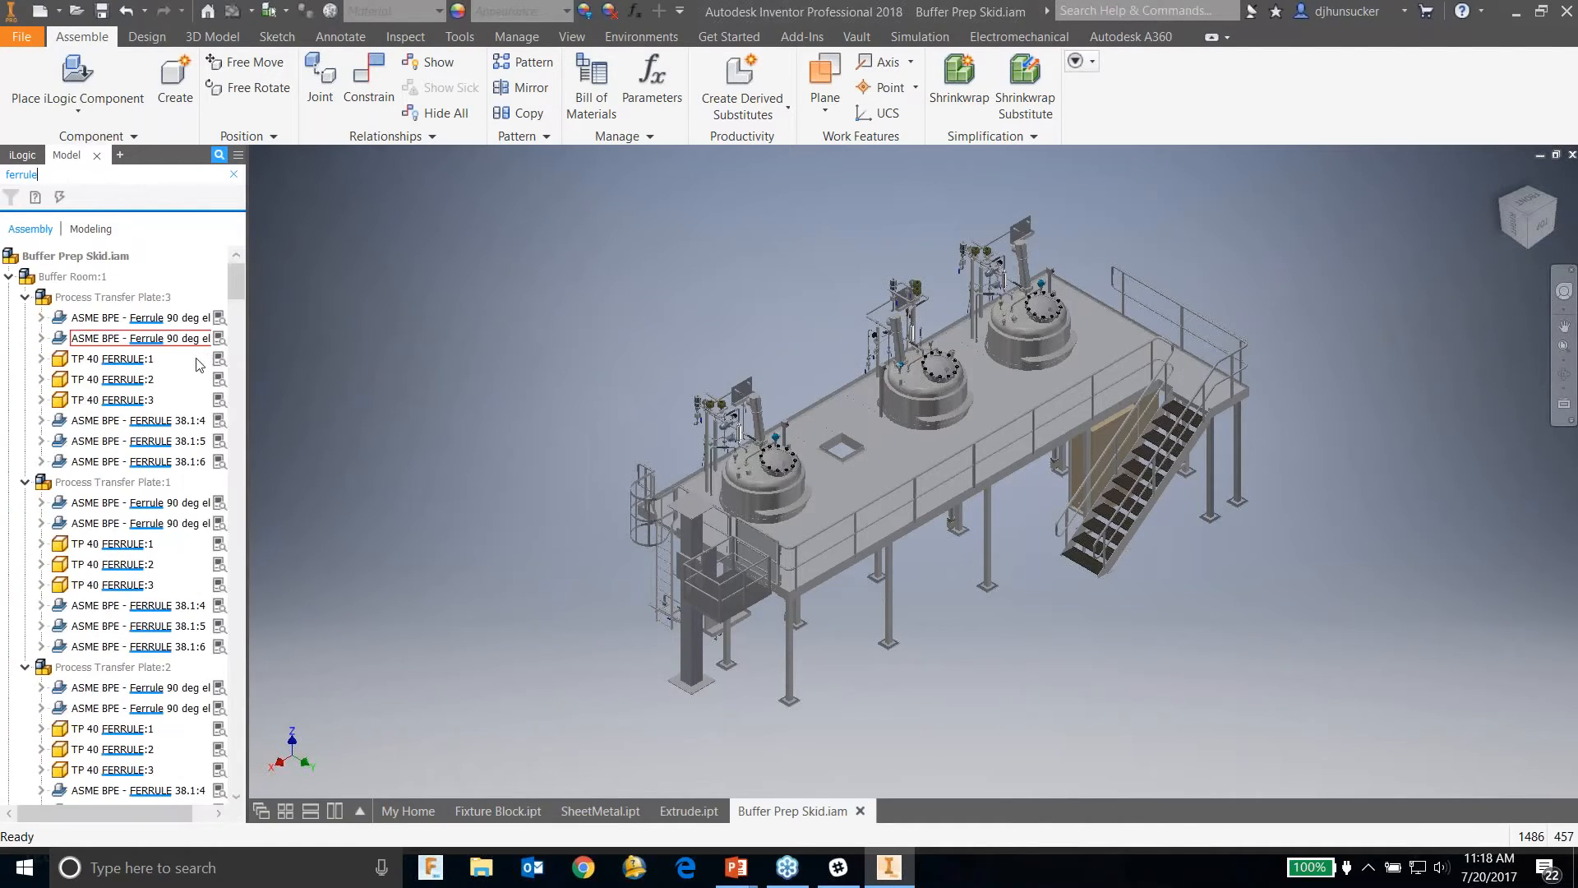
pyautogui.scroll(-6, 138, 444)
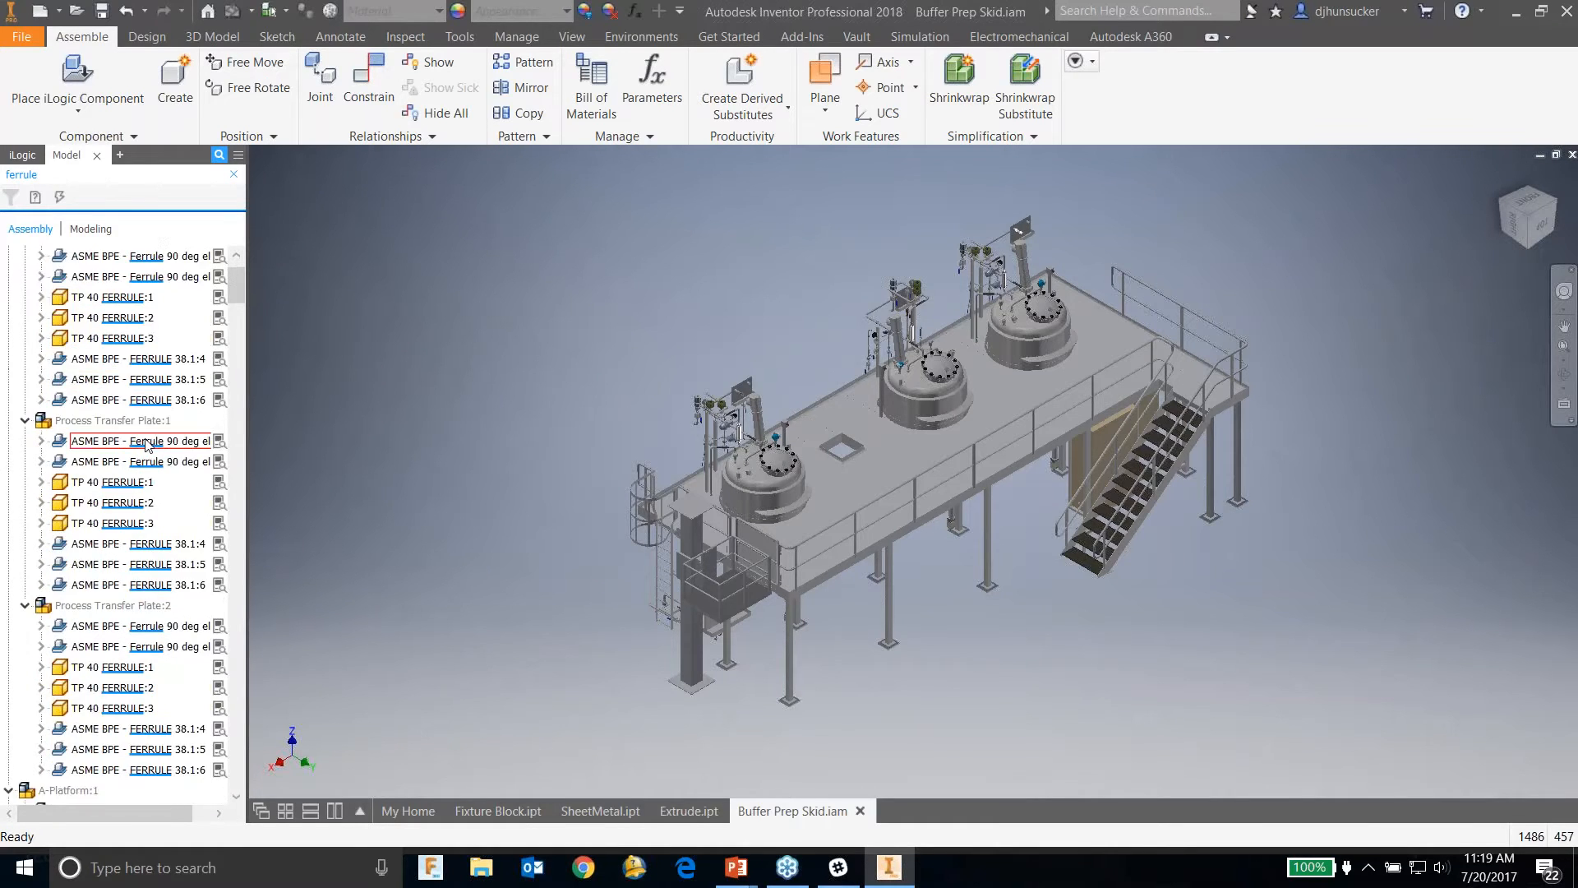
pyautogui.scroll(-7, 139, 478)
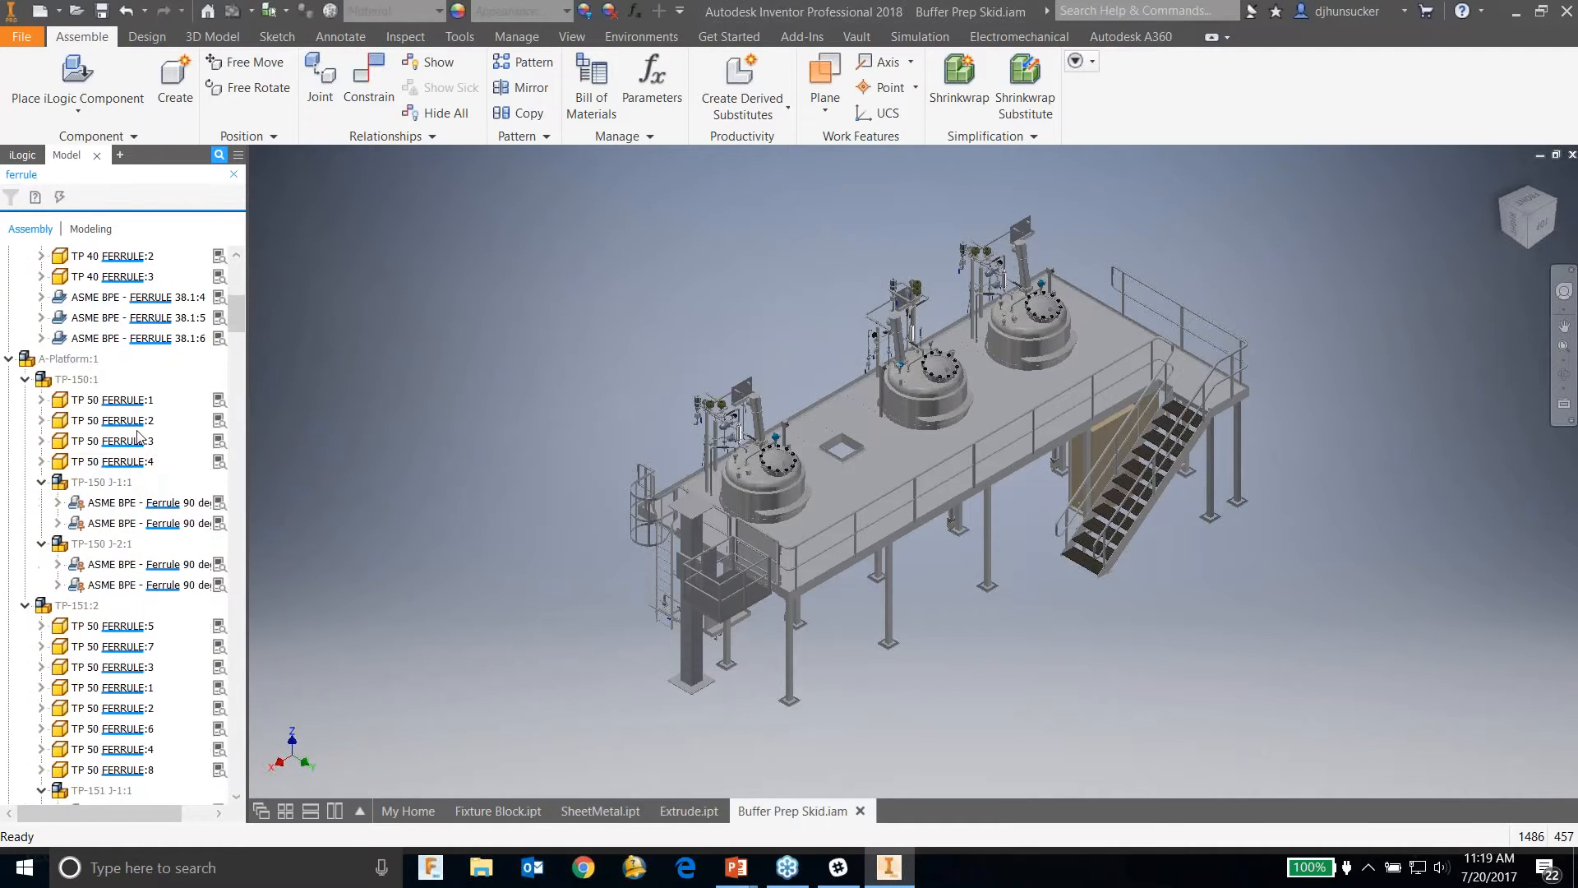
pyautogui.scroll(13, 140, 452)
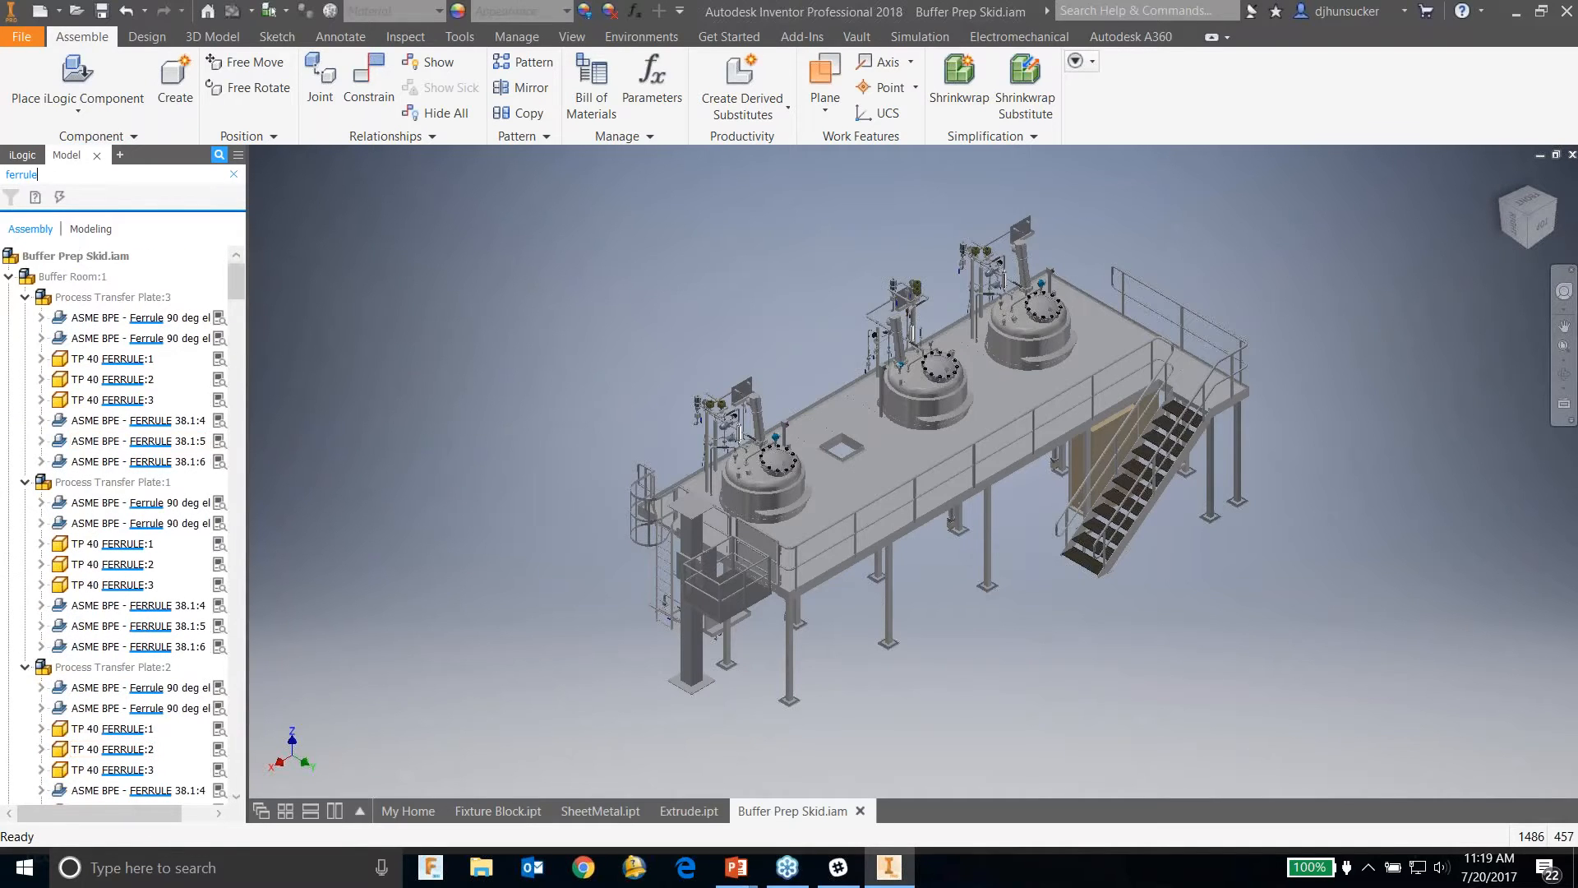
# Step: Search the browser for the designer's name and check the Designer iProperty of the 0.75 Habonim Man BW-BW valve under 20-PD-P011510-023
pyautogui.doubleClick(77, 180)
pyautogui.write('Dan')
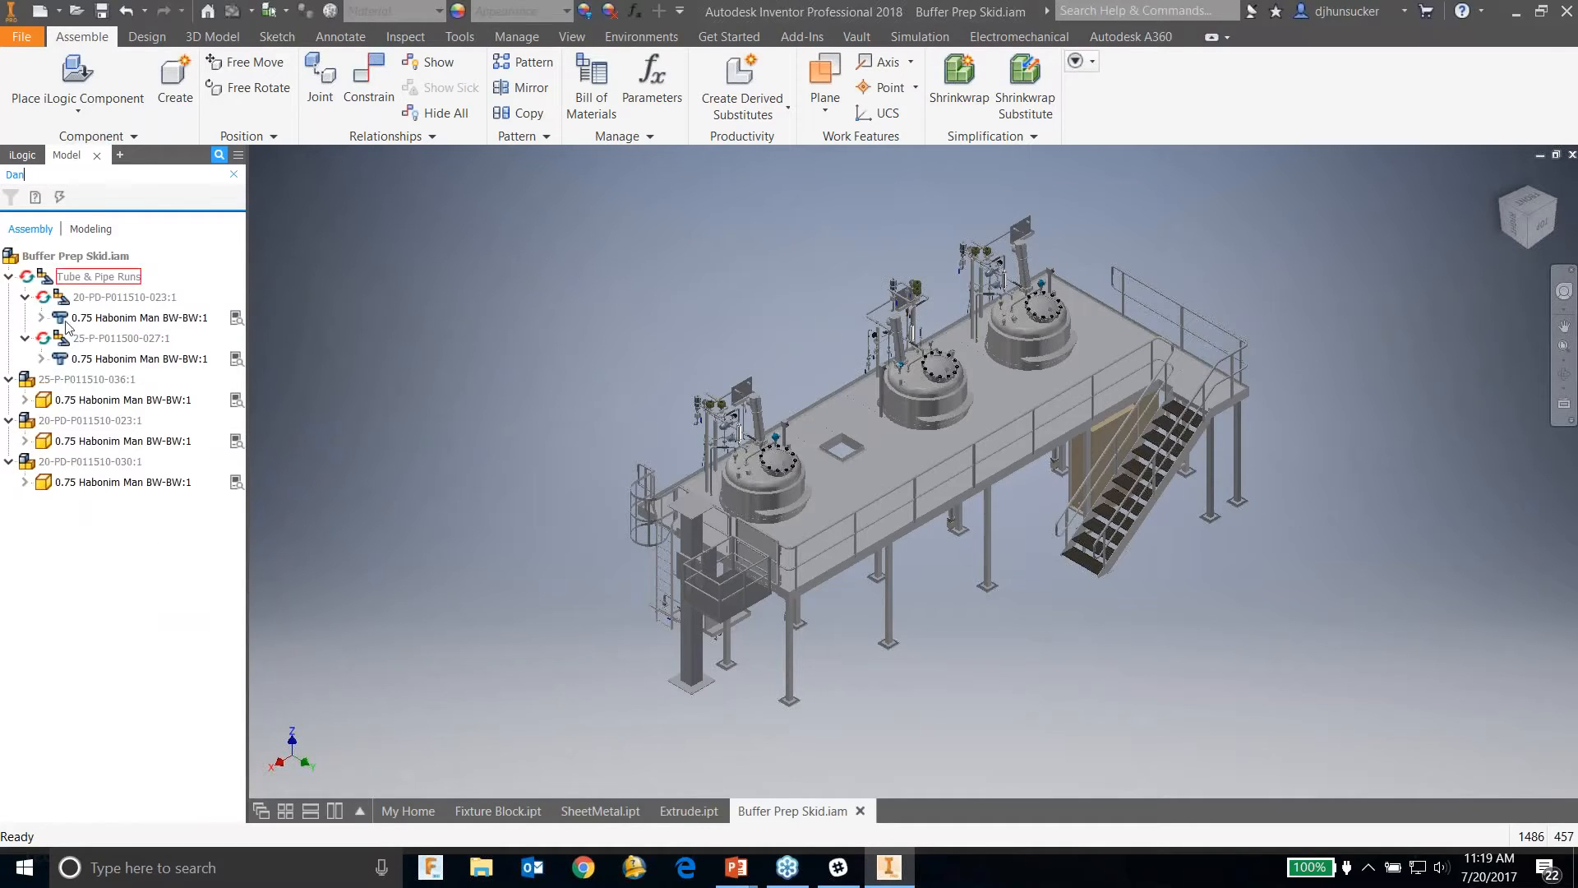
pyautogui.rightClick(149, 442)
pyautogui.click(177, 807)
pyautogui.click(677, 143)
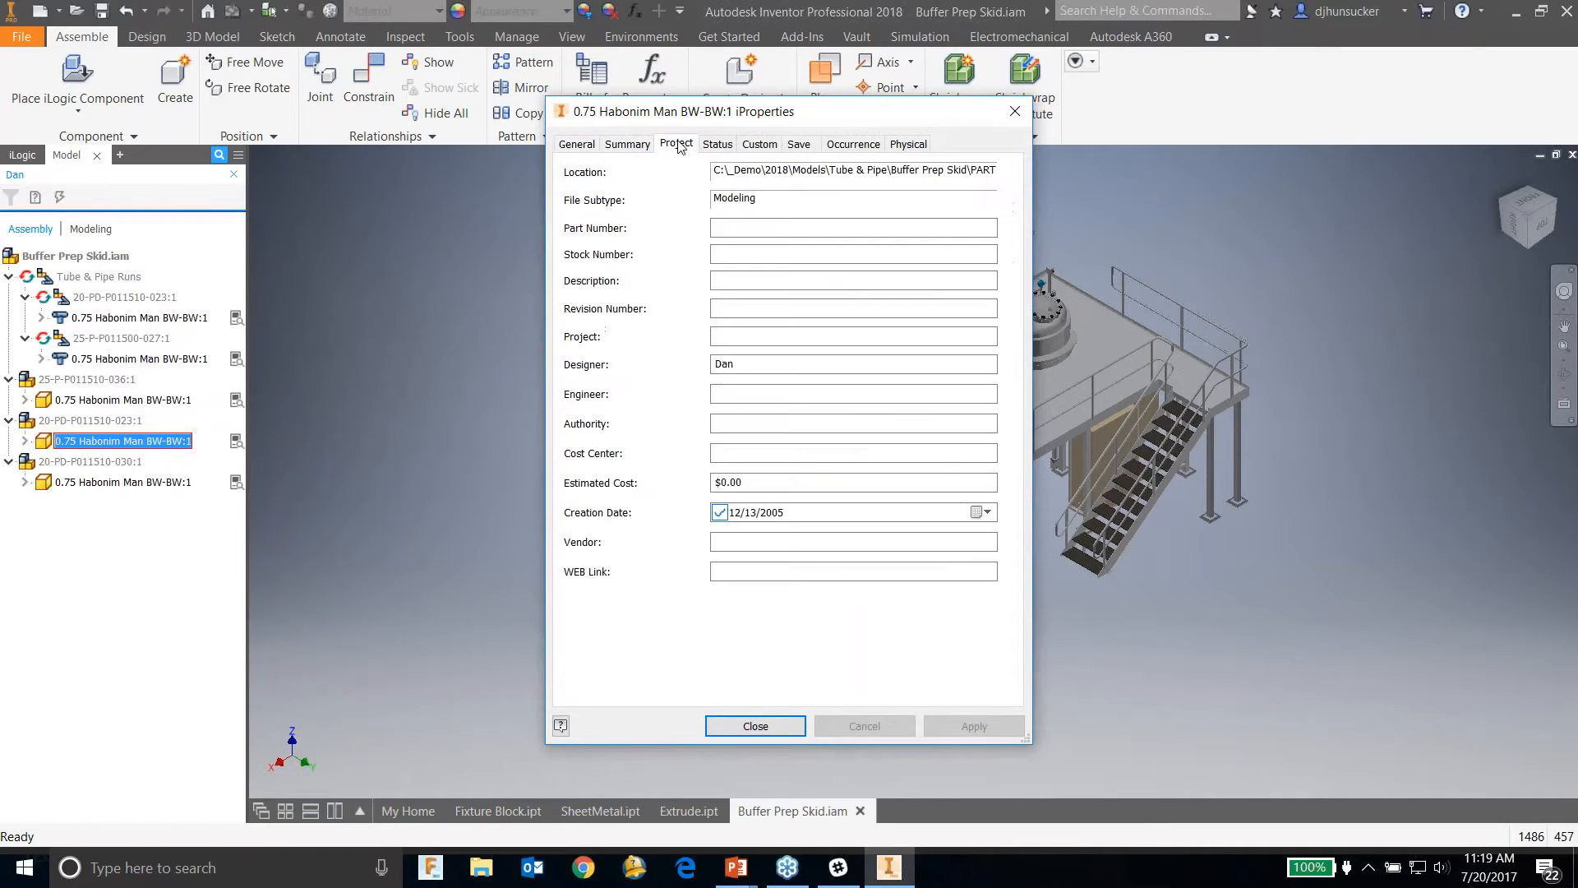
pyautogui.doubleClick(723, 364)
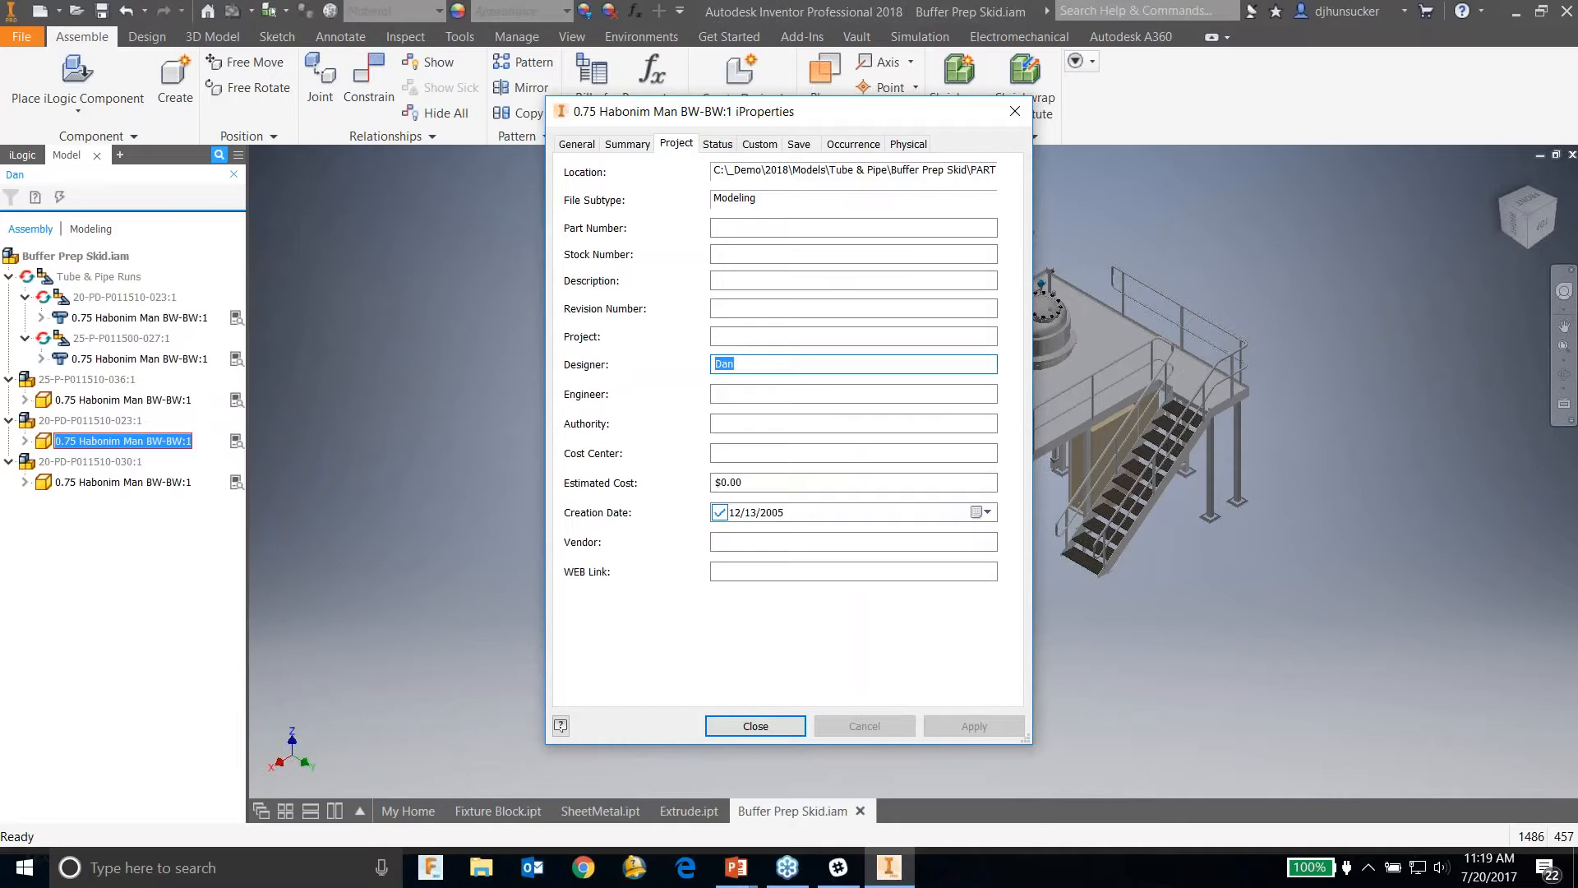
pyautogui.click(795, 727)
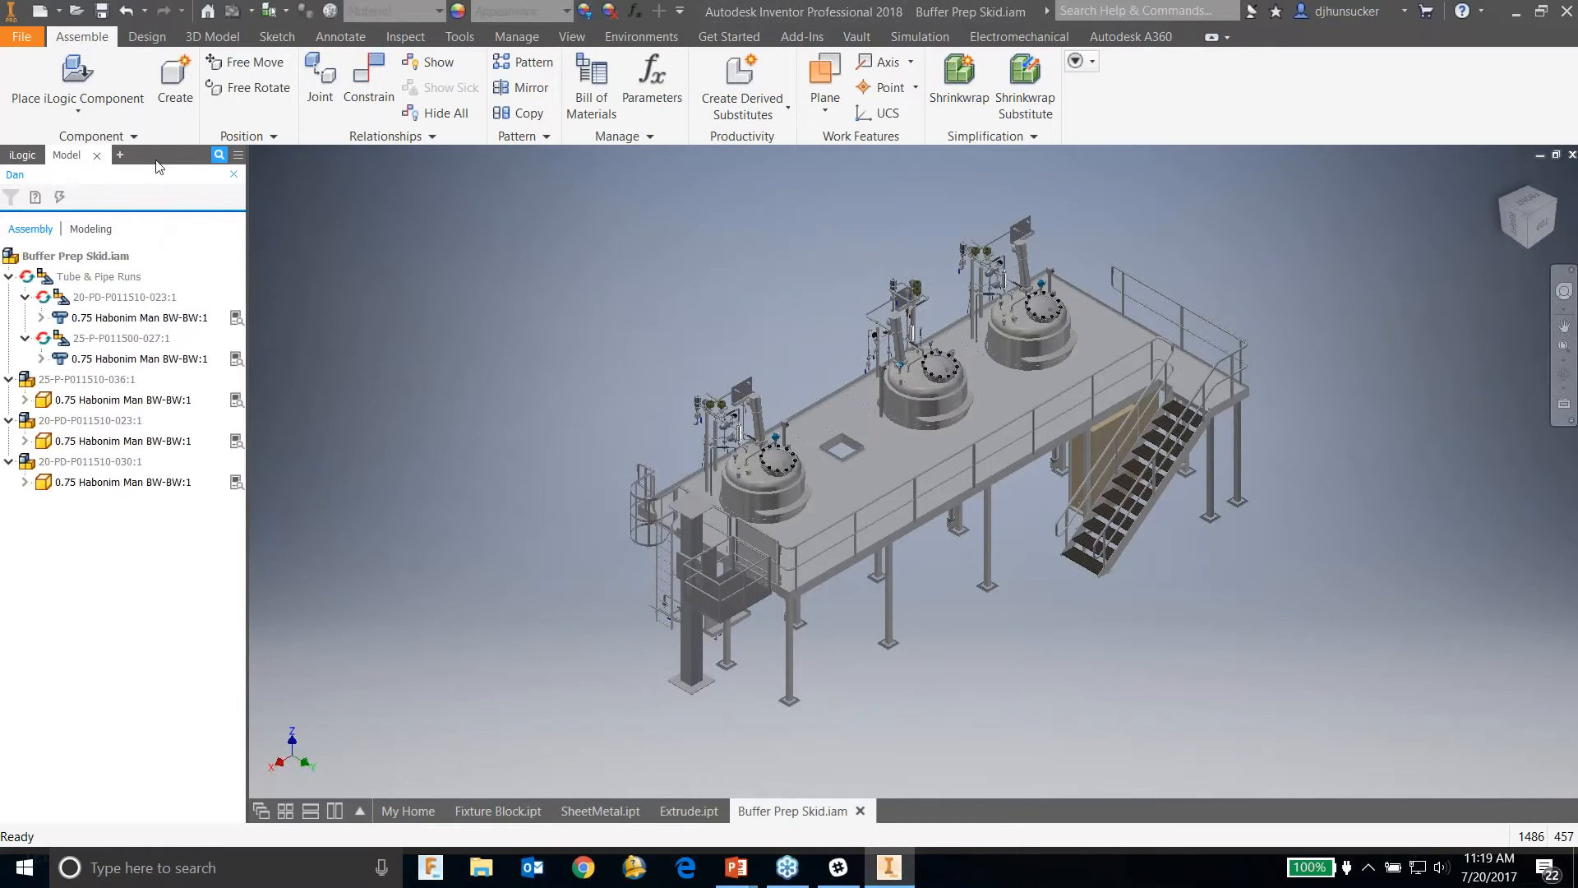
# Step: Narrow the model browser and clear its search keyword
pyautogui.moveTo(161, 157); pyautogui.dragTo(23, 219)
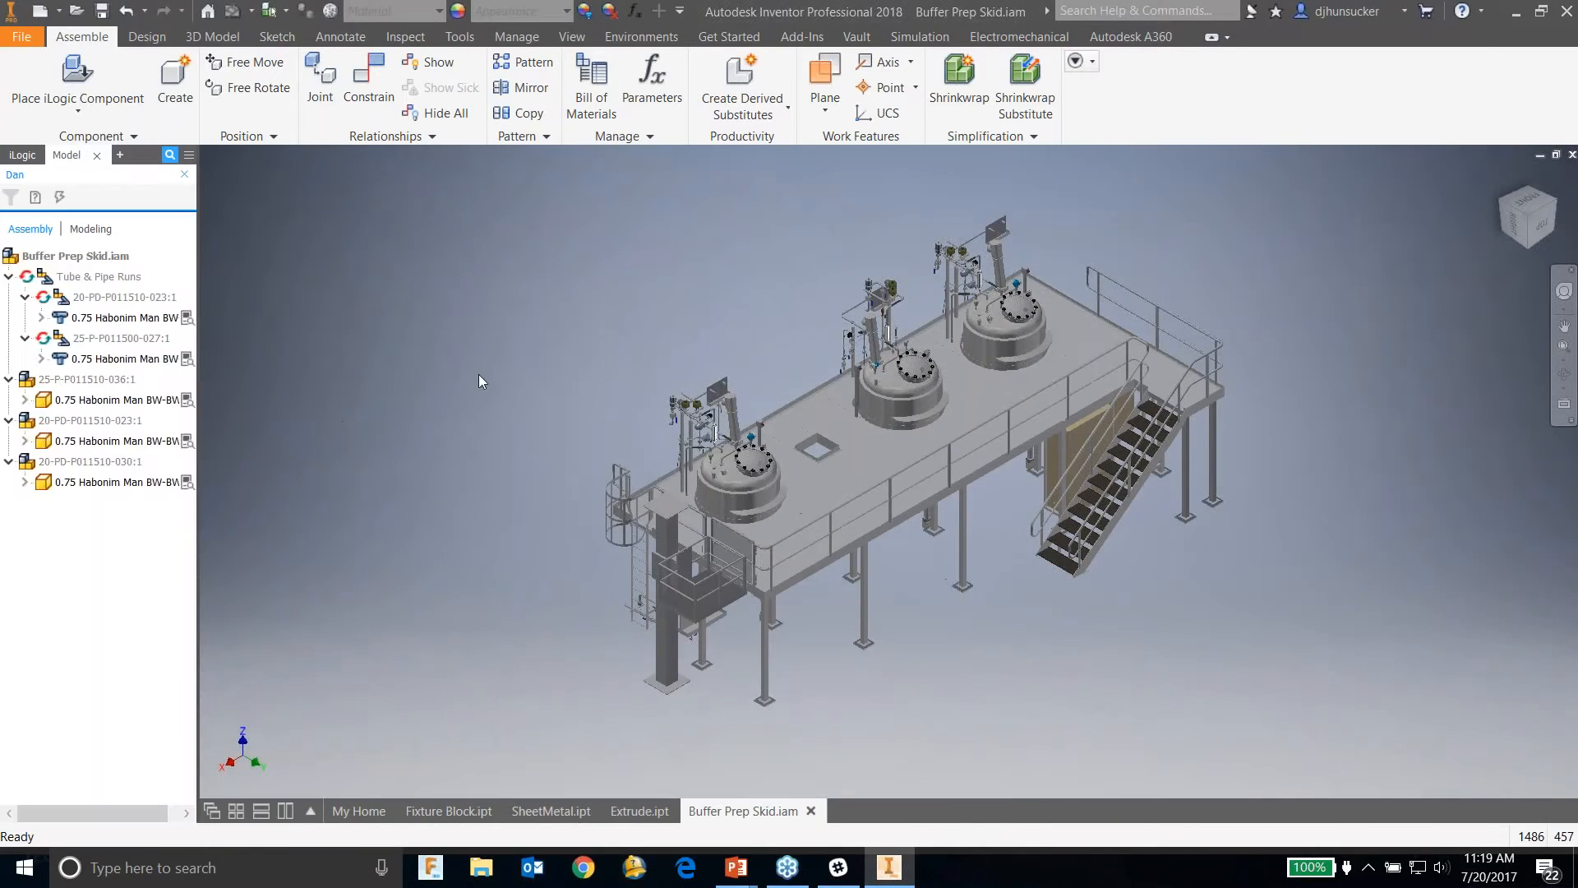
pyautogui.click(184, 174)
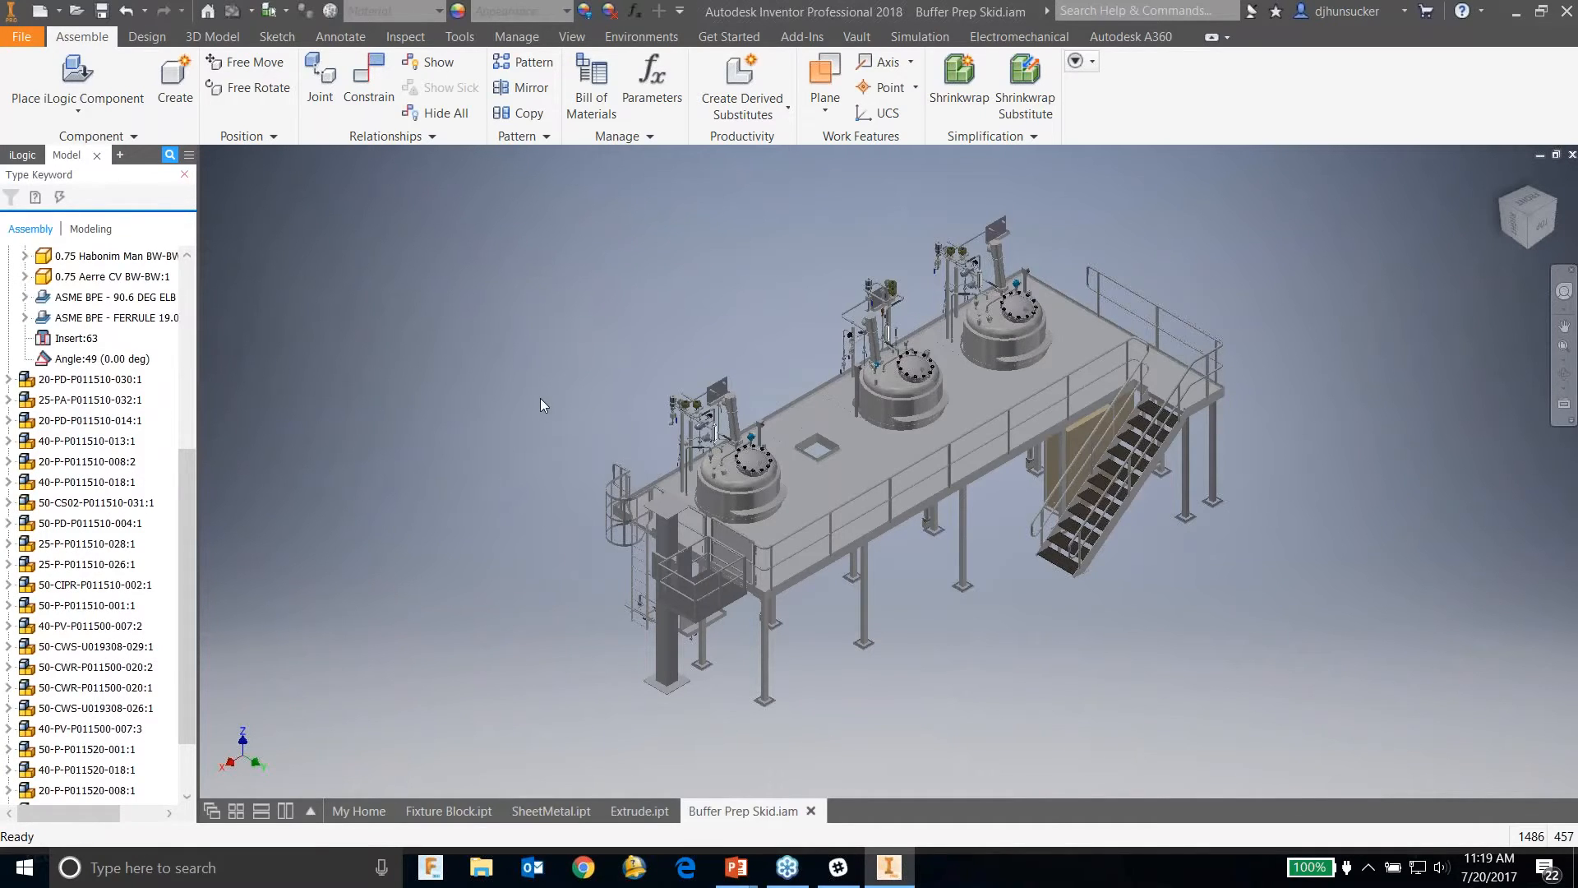
# Step: Place the SolidWorks part football.SLDPRT as a Reference Model above the skid platform, near the square deck opening between two tanks
pyautogui.moveTo(973, 658)
pyautogui.keyDown('shift'); pyautogui.mouseDown(button='middle')
pyautogui.moveTo(999, 641)
pyautogui.moveTo(950, 643)
pyautogui.mouseUp(button='middle'); pyautogui.keyUp('shift')
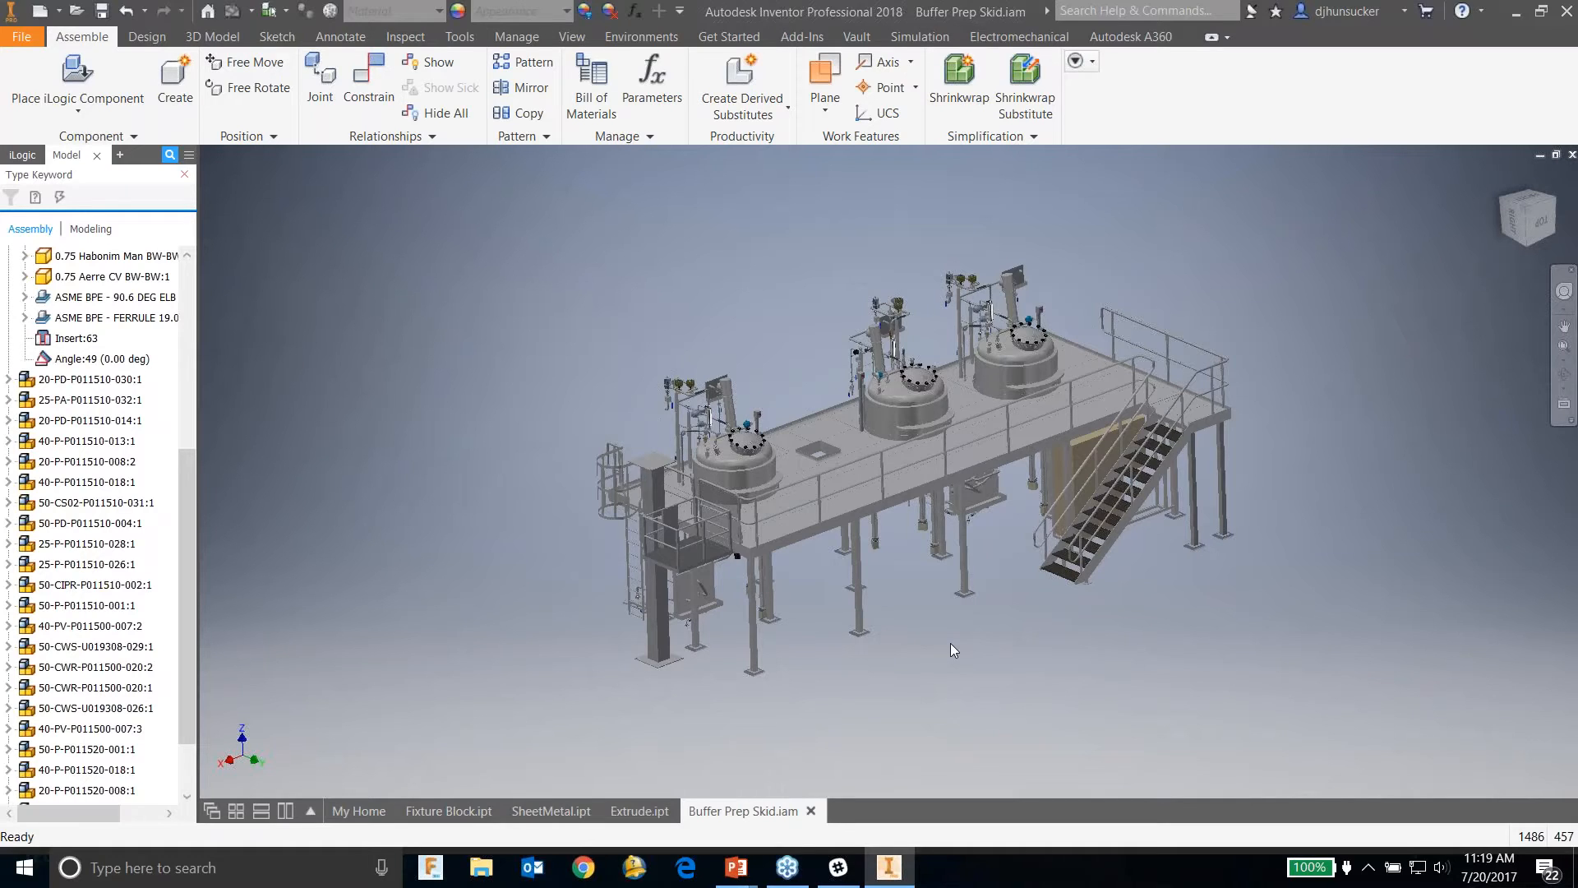
pyautogui.click(78, 111)
pyautogui.click(80, 161)
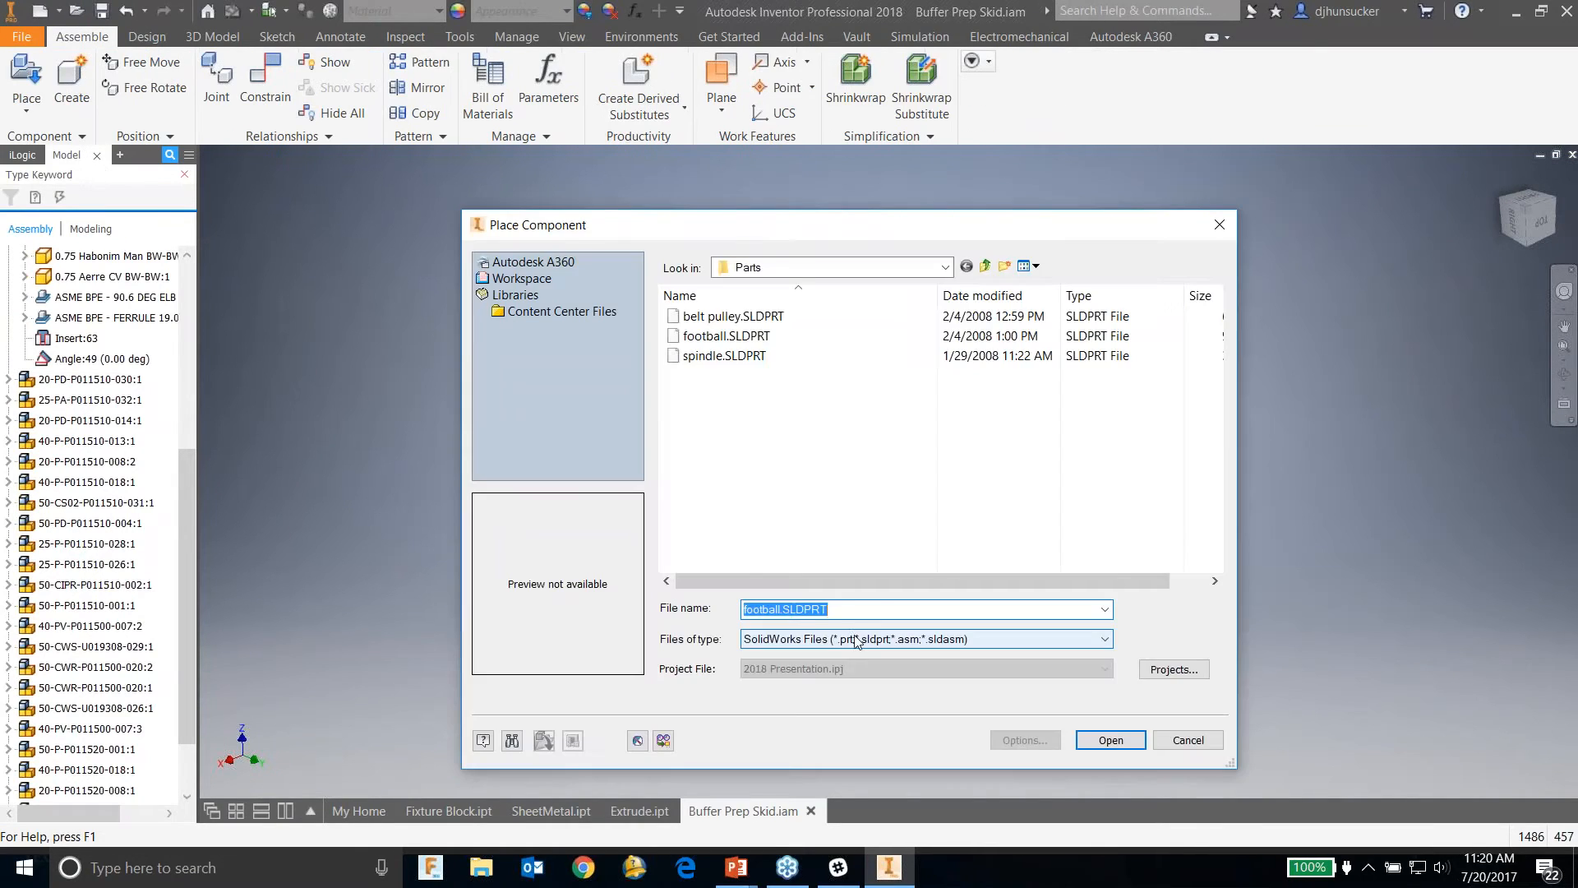
pyautogui.click(859, 639)
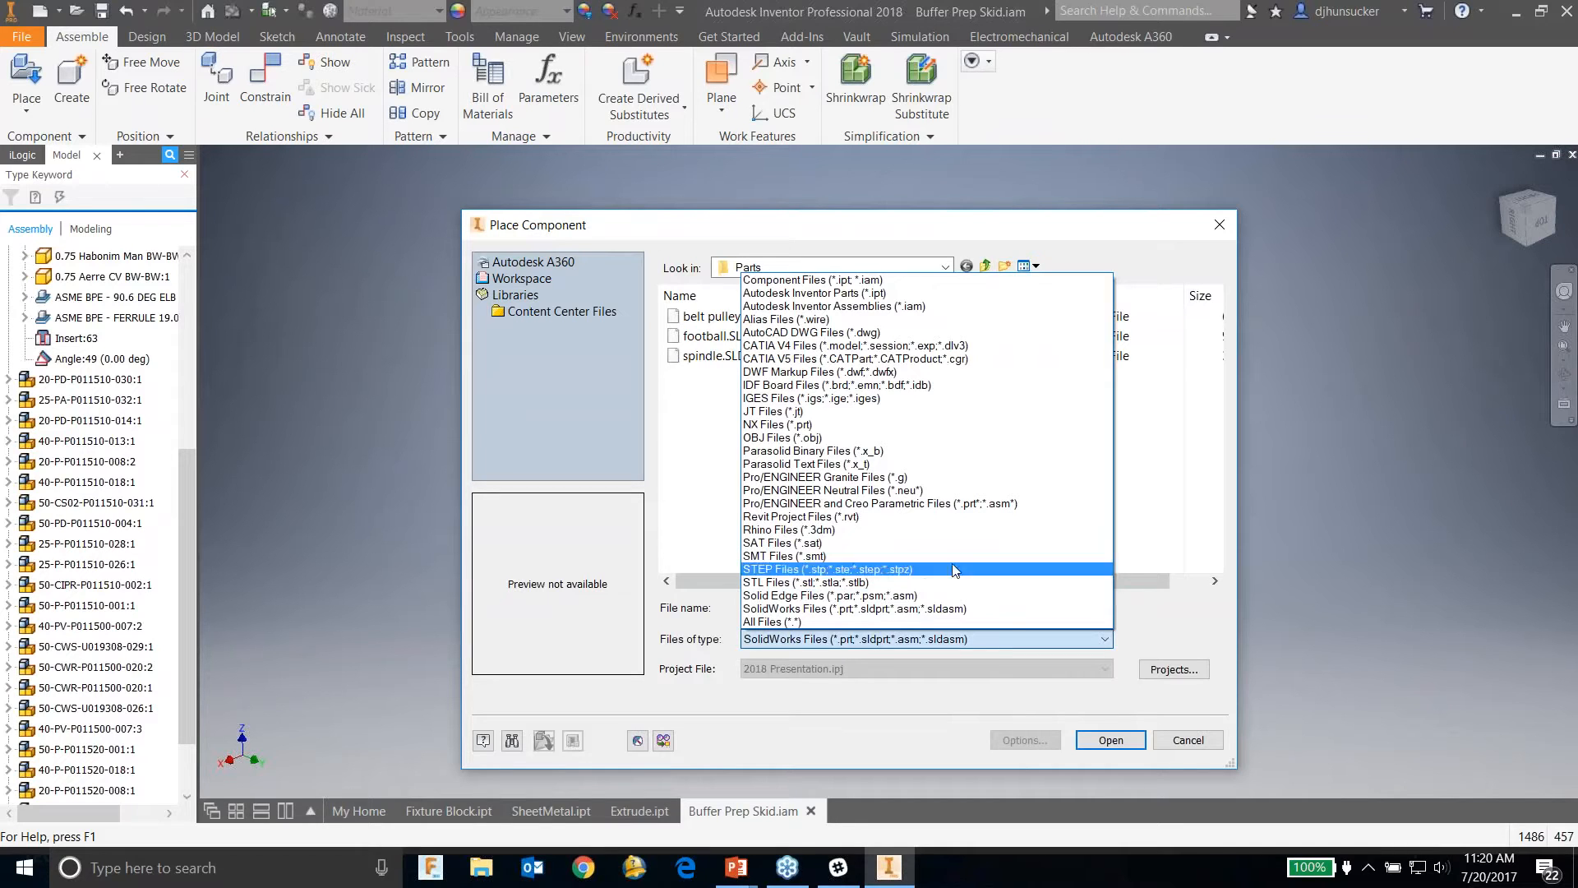
pyautogui.click(818, 638)
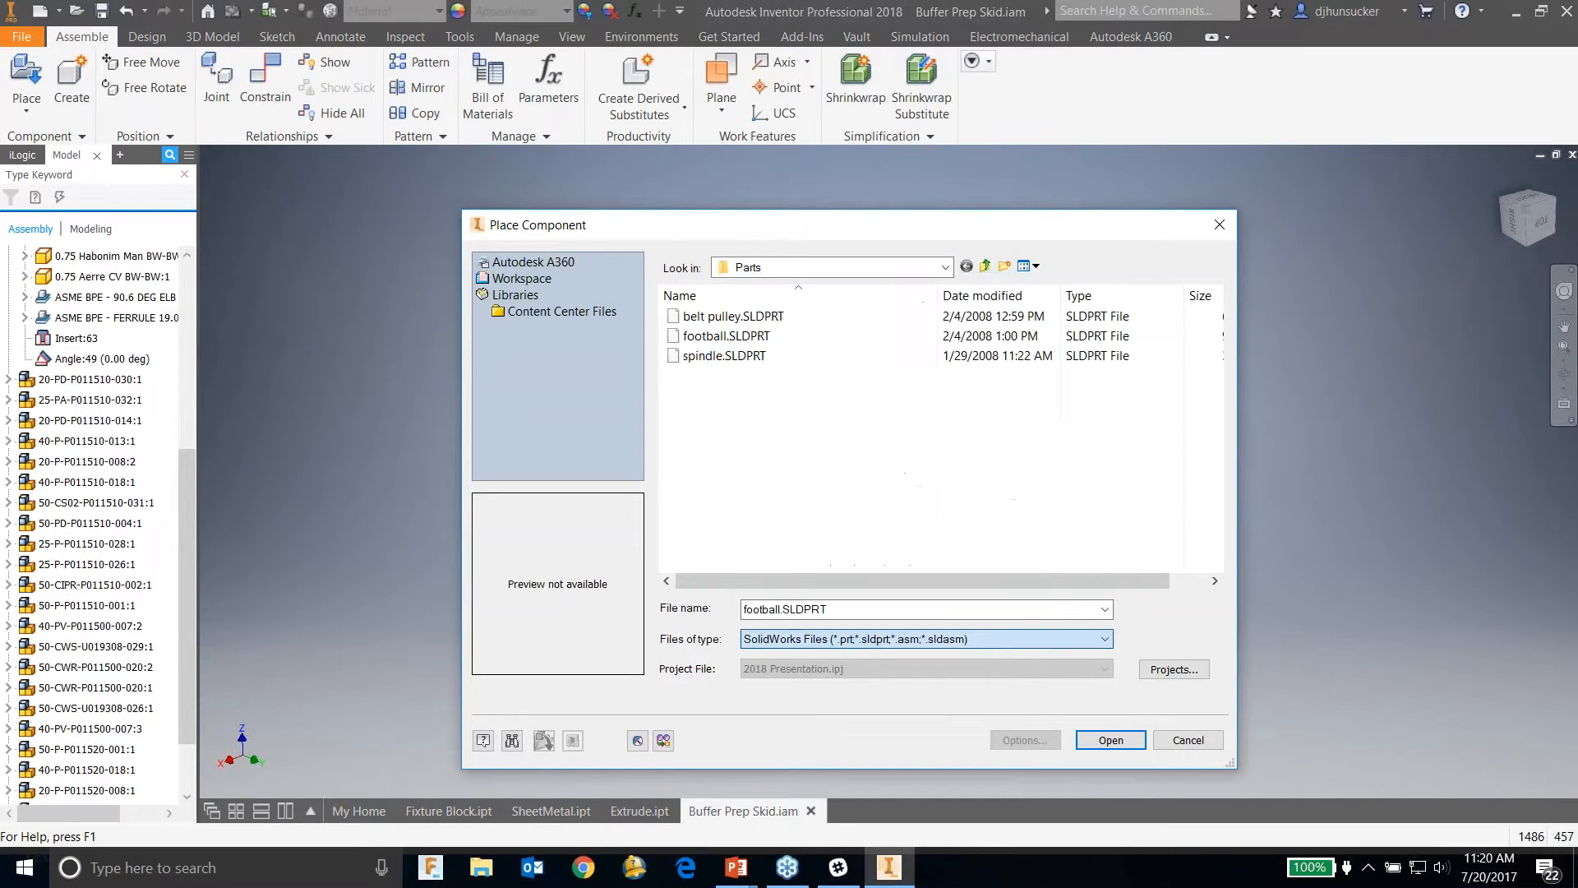
pyautogui.click(720, 337)
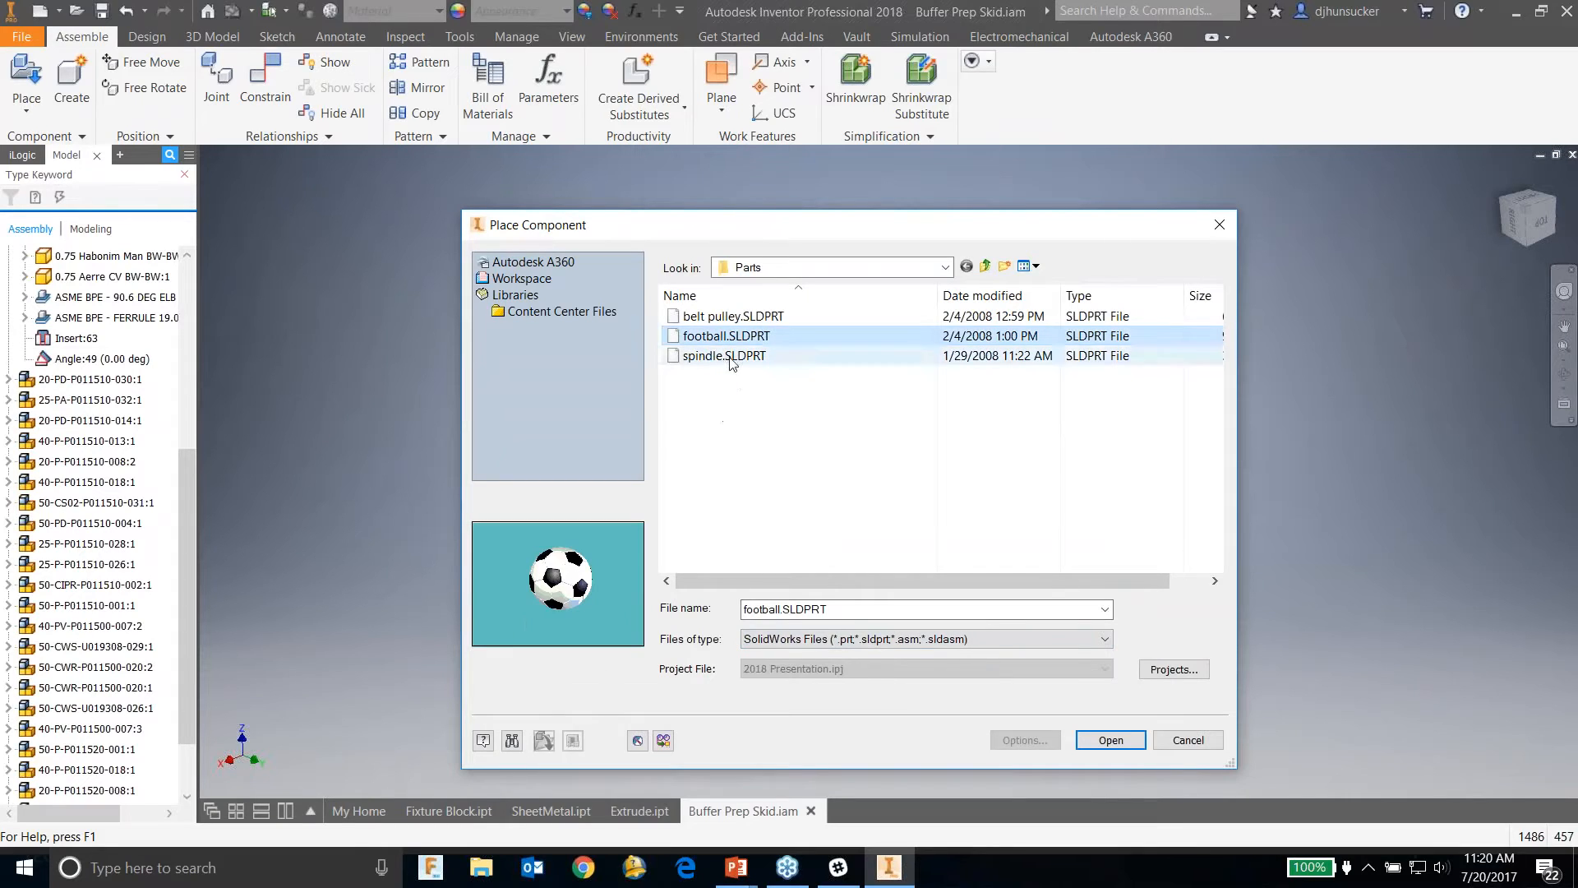
pyautogui.click(1116, 740)
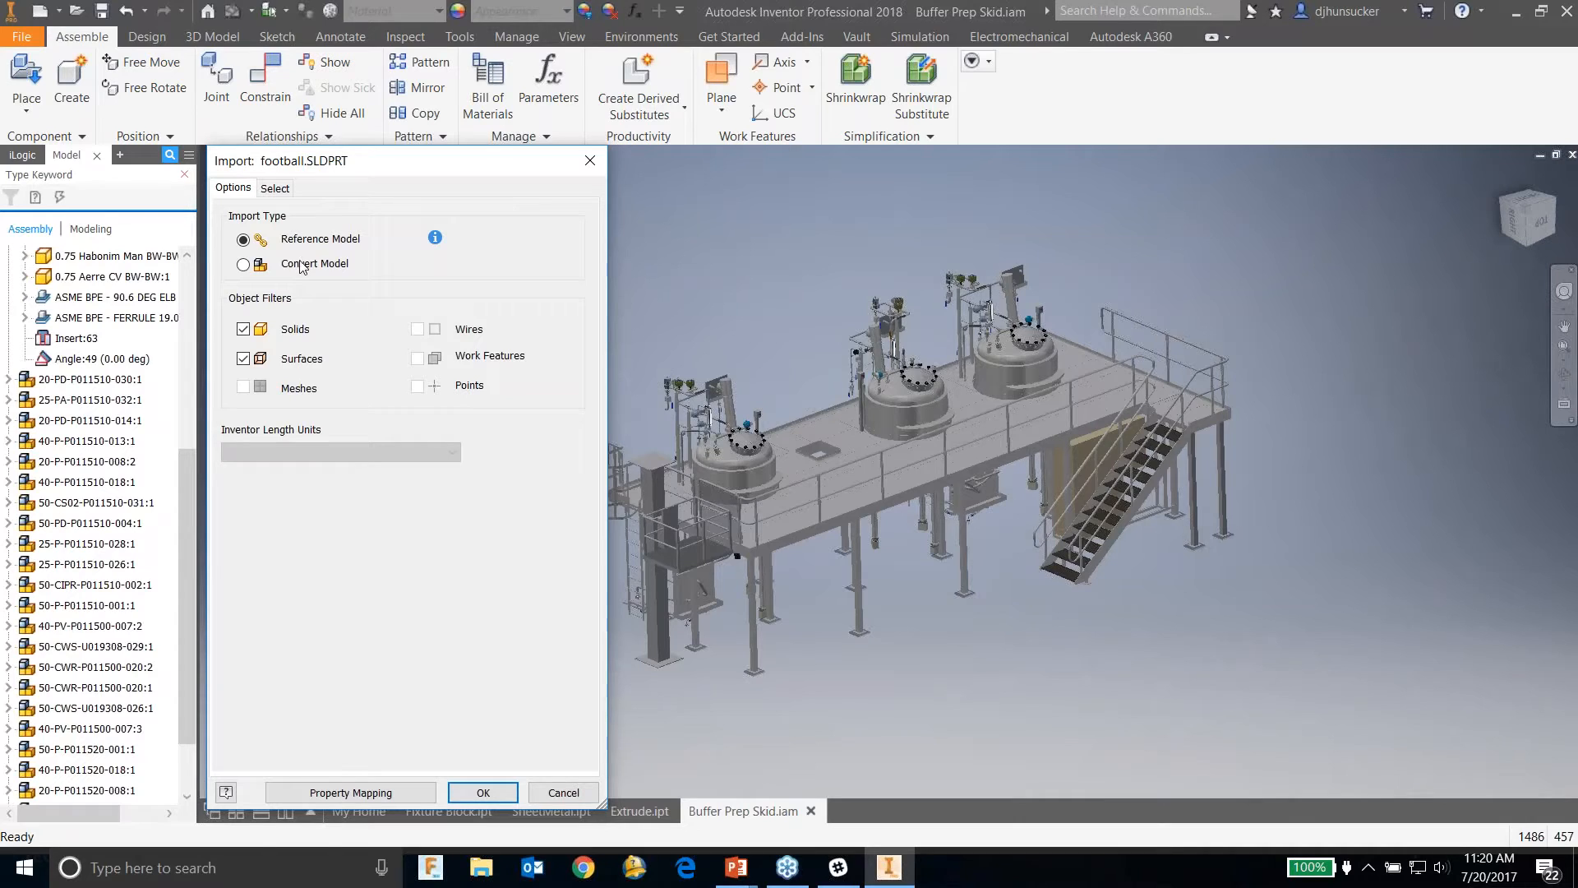
pyautogui.click(482, 793)
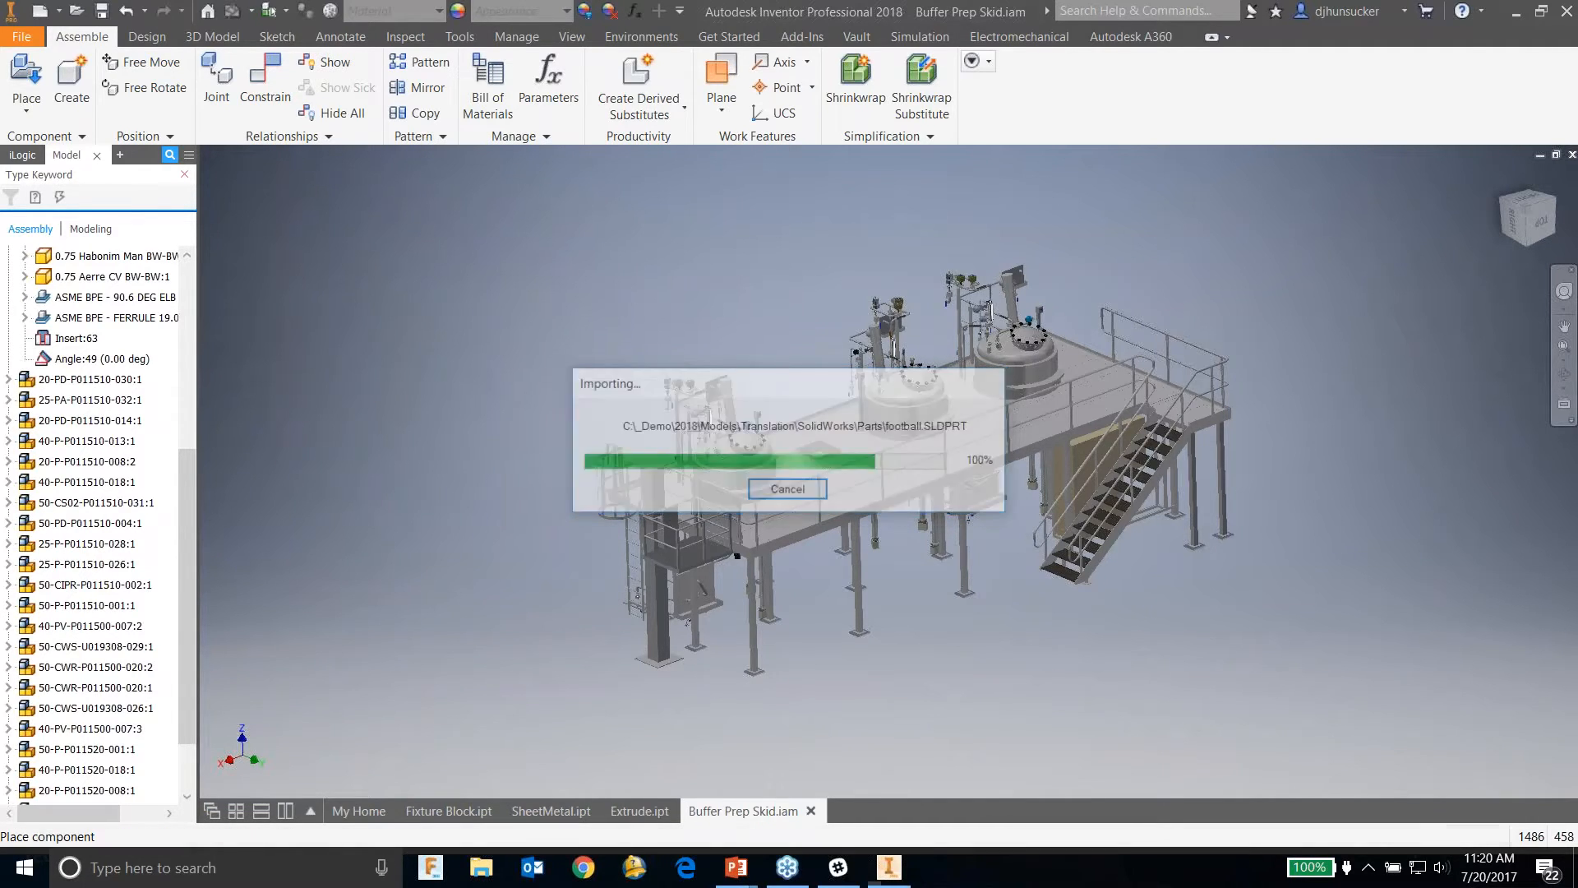
pyautogui.scroll(5, 822, 428)
pyautogui.click(835, 450)
pyautogui.press('Escape')
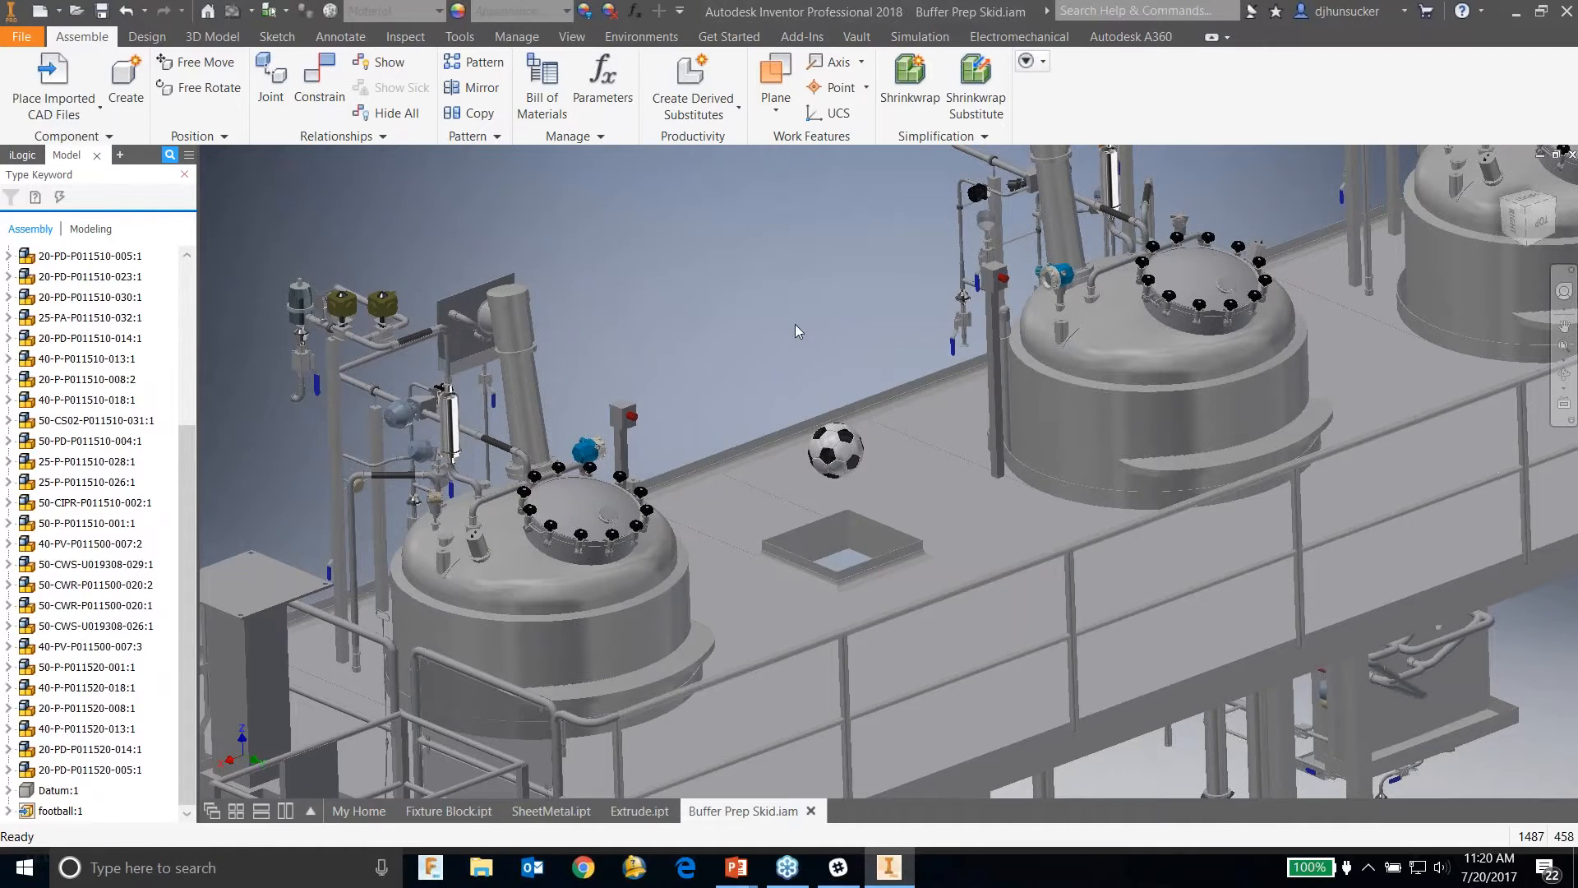
# Step: Start a Shrinkwrap of the skid assembly and look through its component, feature and creation settings
pyautogui.scroll(-5, 796, 324)
pyautogui.keyDown('shift'); pyautogui.moveTo(796, 326); pyautogui.dragTo(759, 338, button='middle'); pyautogui.keyUp('shift')
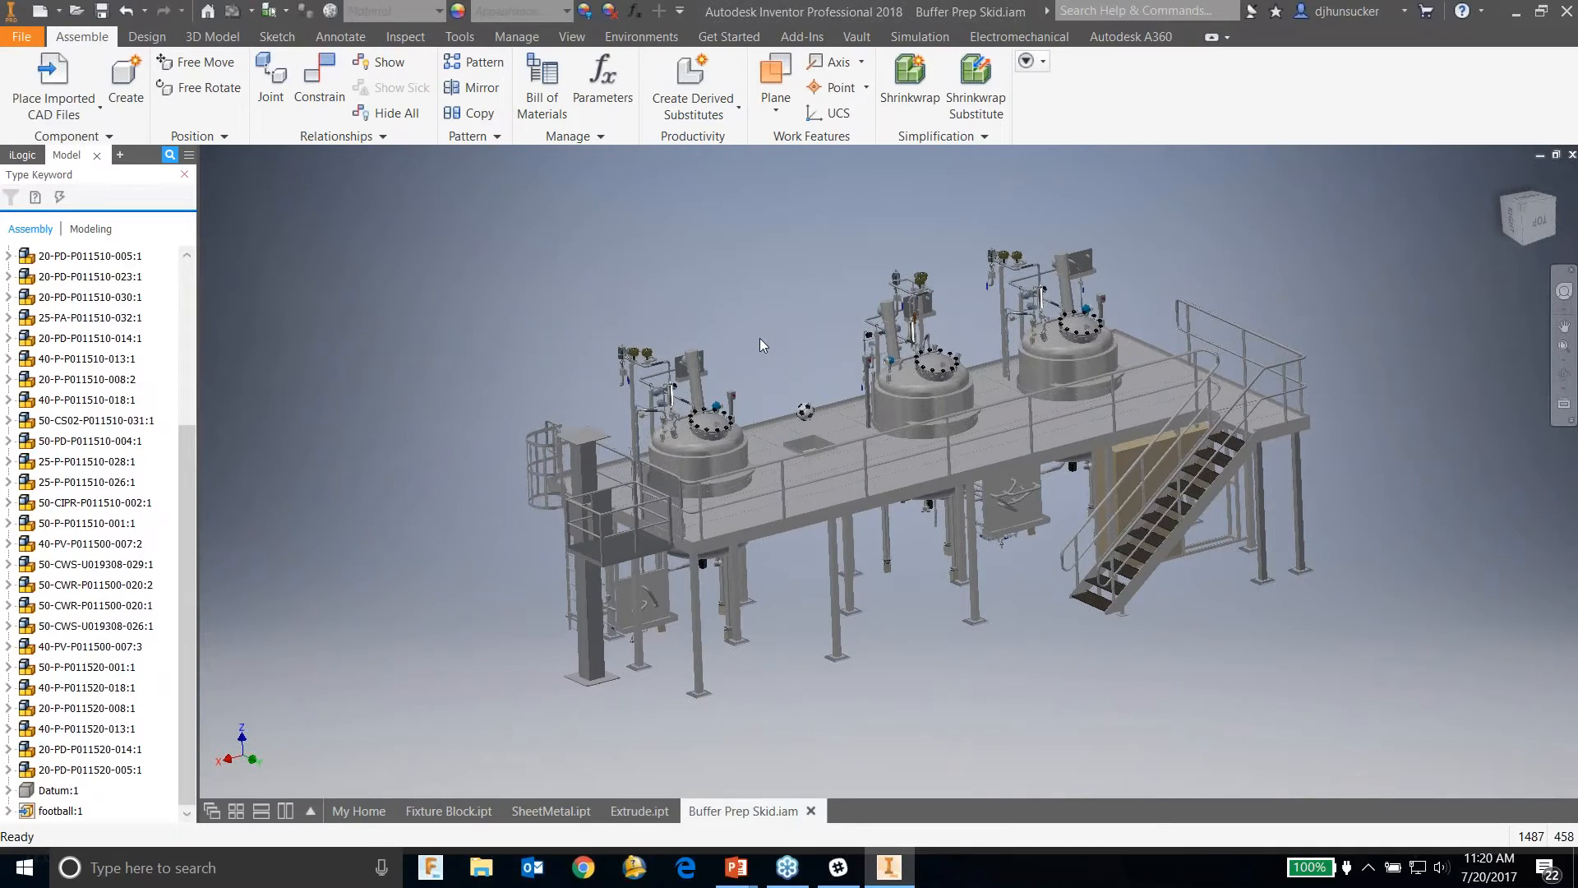
pyautogui.moveTo(761, 337)
pyautogui.keyDown('shift'); pyautogui.mouseDown(button='middle')
pyautogui.moveTo(805, 331)
pyautogui.moveTo(765, 330)
pyautogui.mouseUp(button='middle'); pyautogui.keyUp('shift')
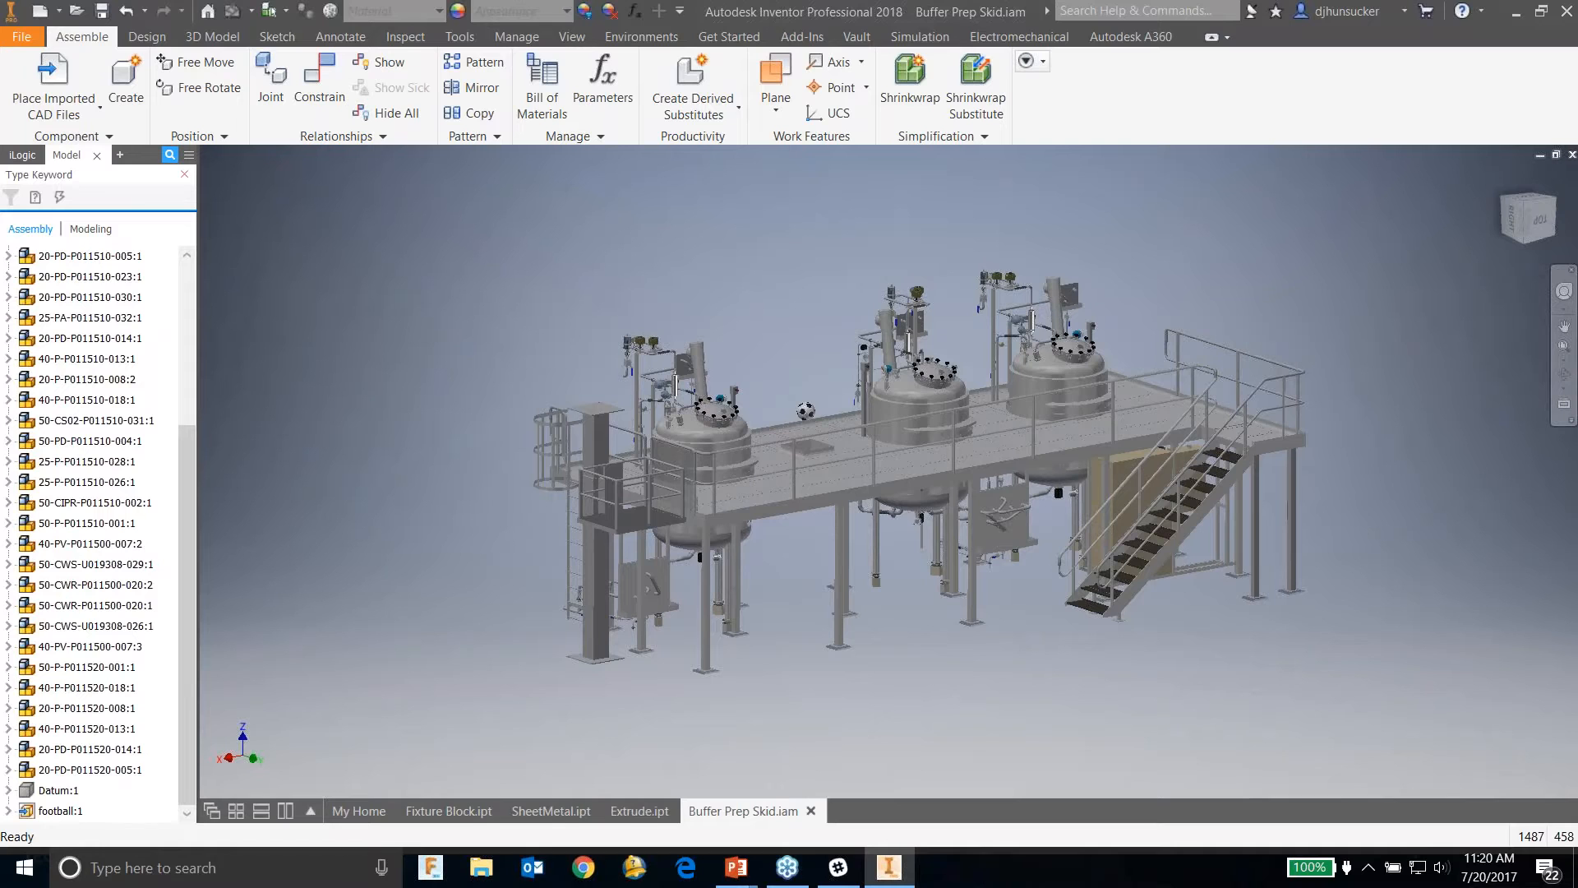
pyautogui.scroll(8, 802, 408)
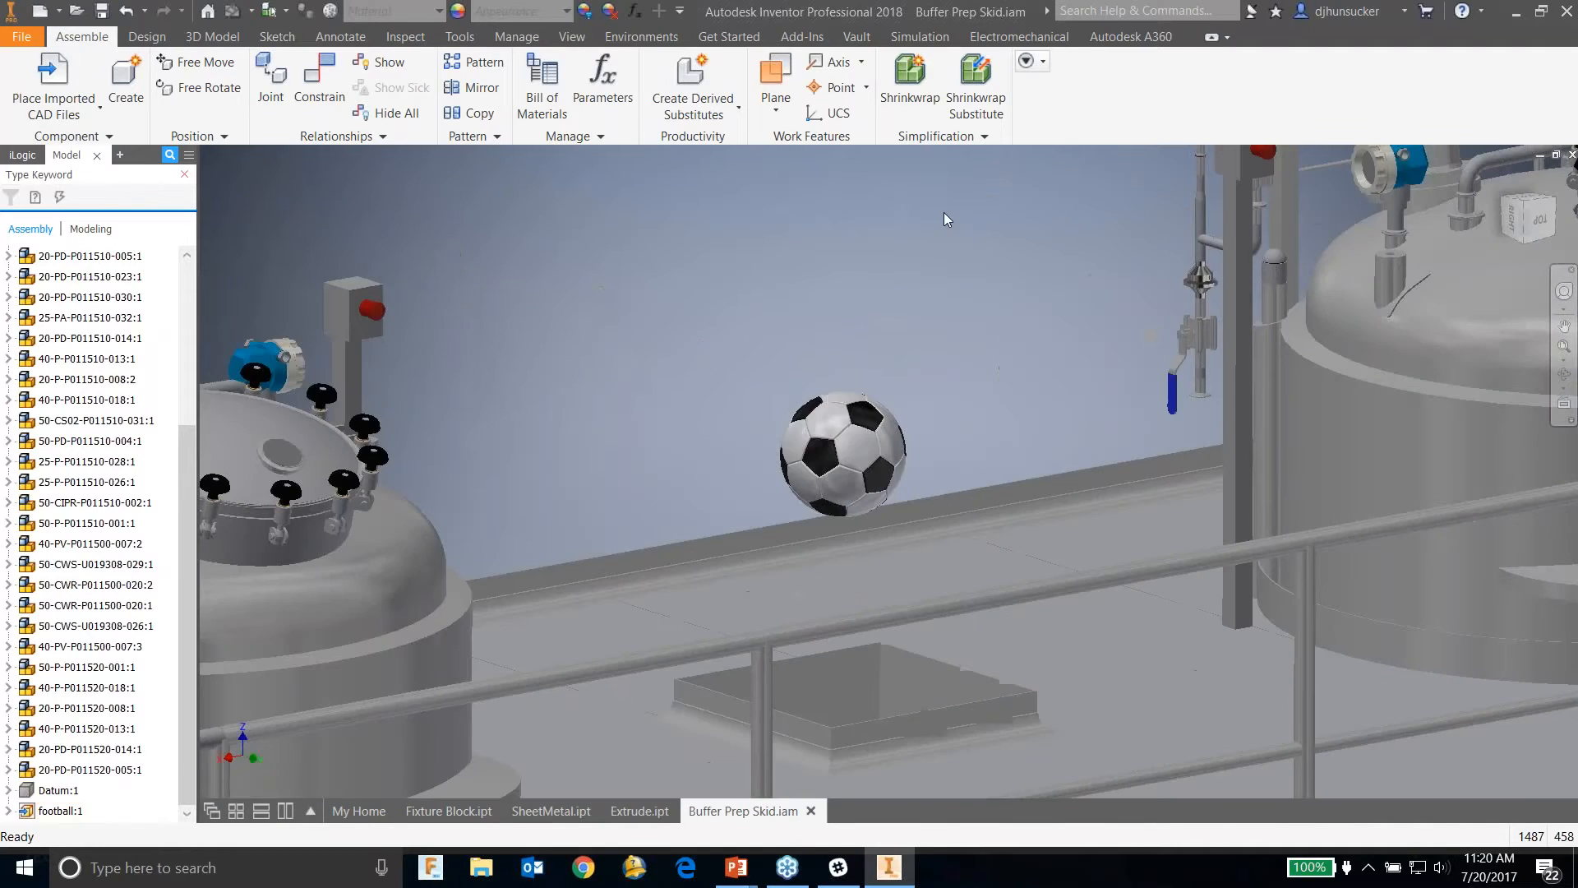
pyautogui.scroll(3, 943, 219)
pyautogui.scroll(-3, 940, 234)
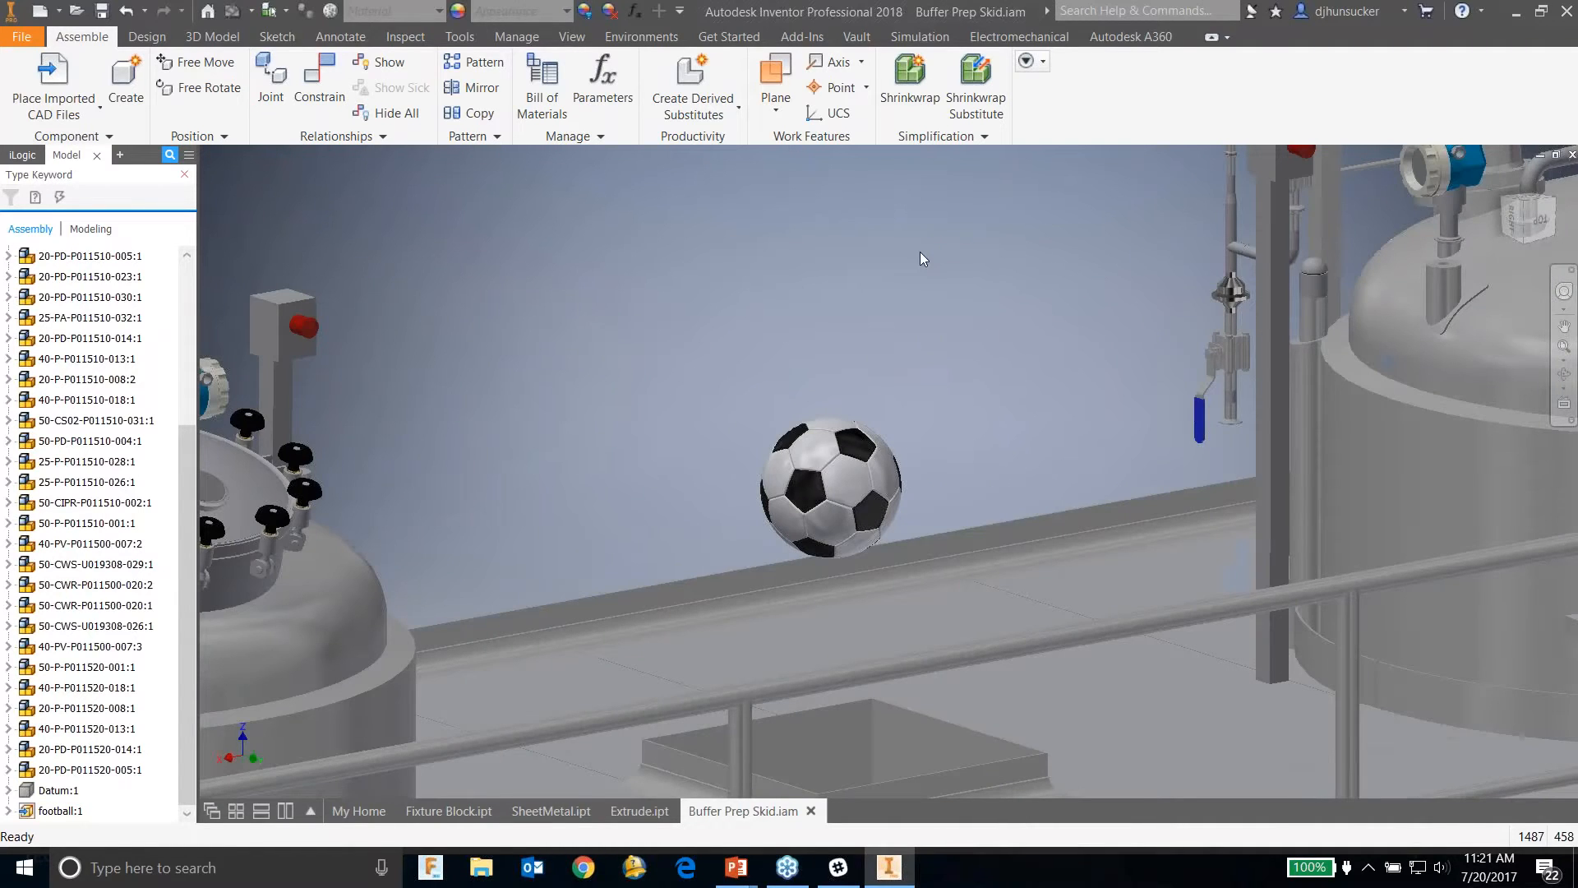
pyautogui.click(910, 82)
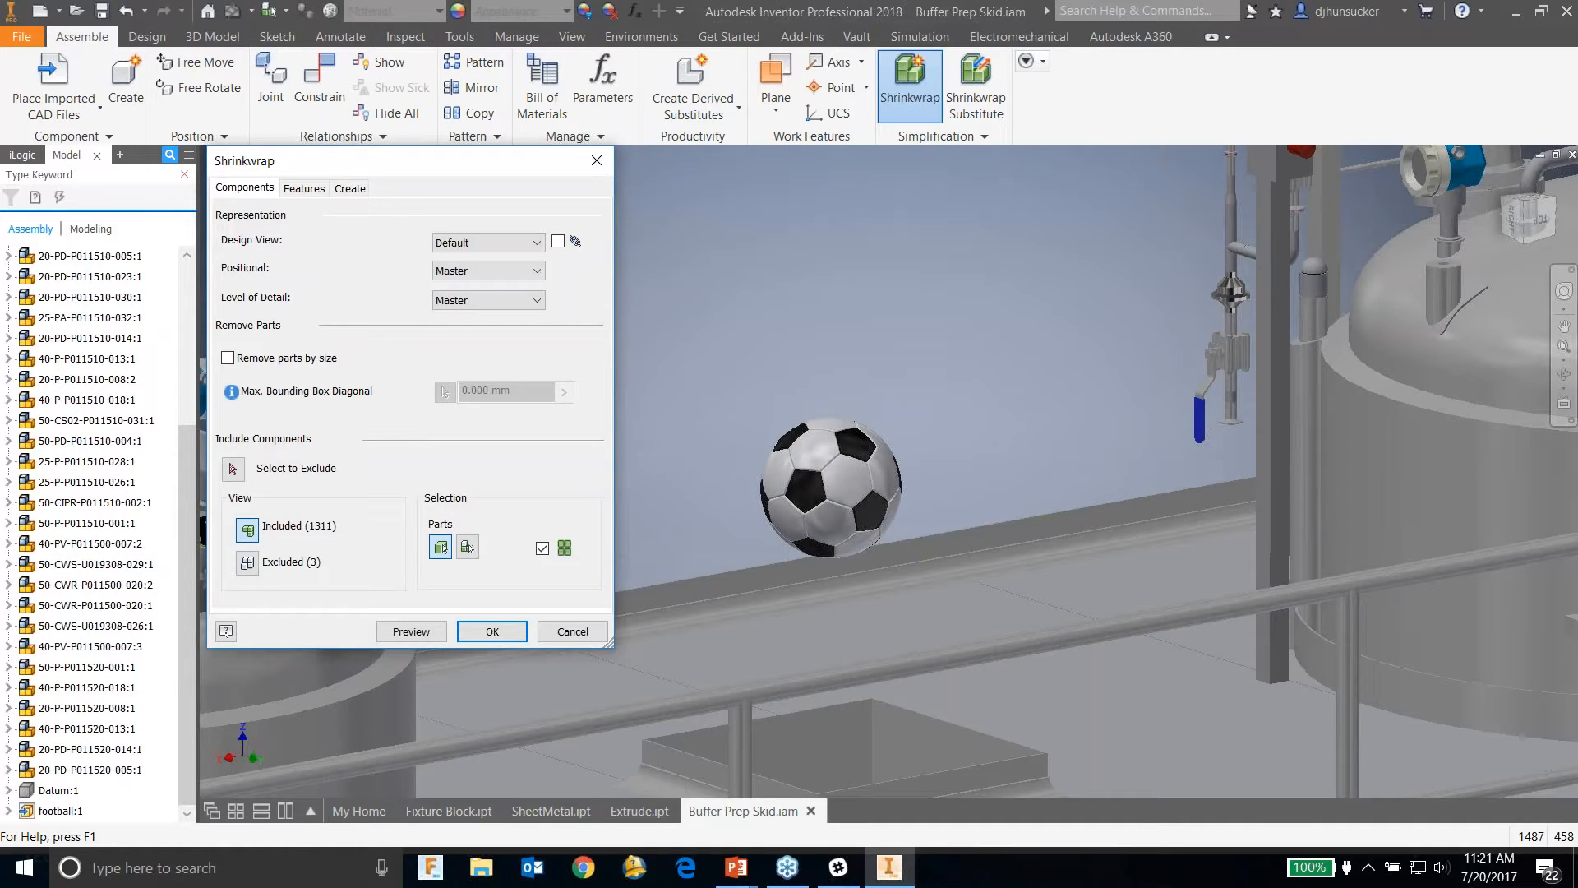
pyautogui.scroll(5, 913, 206)
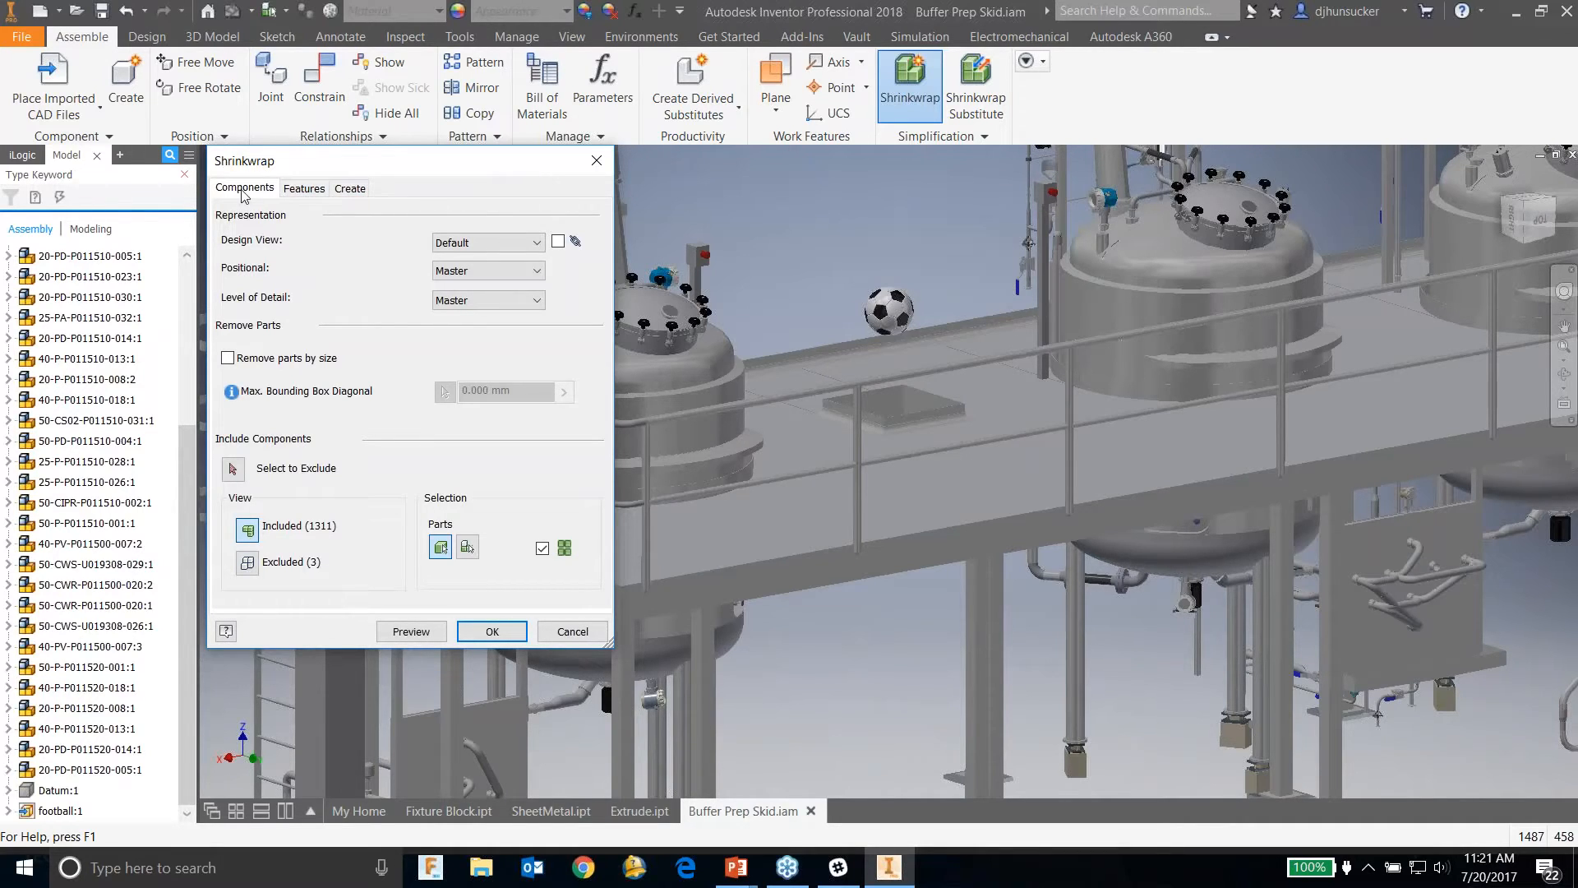
pyautogui.click(309, 191)
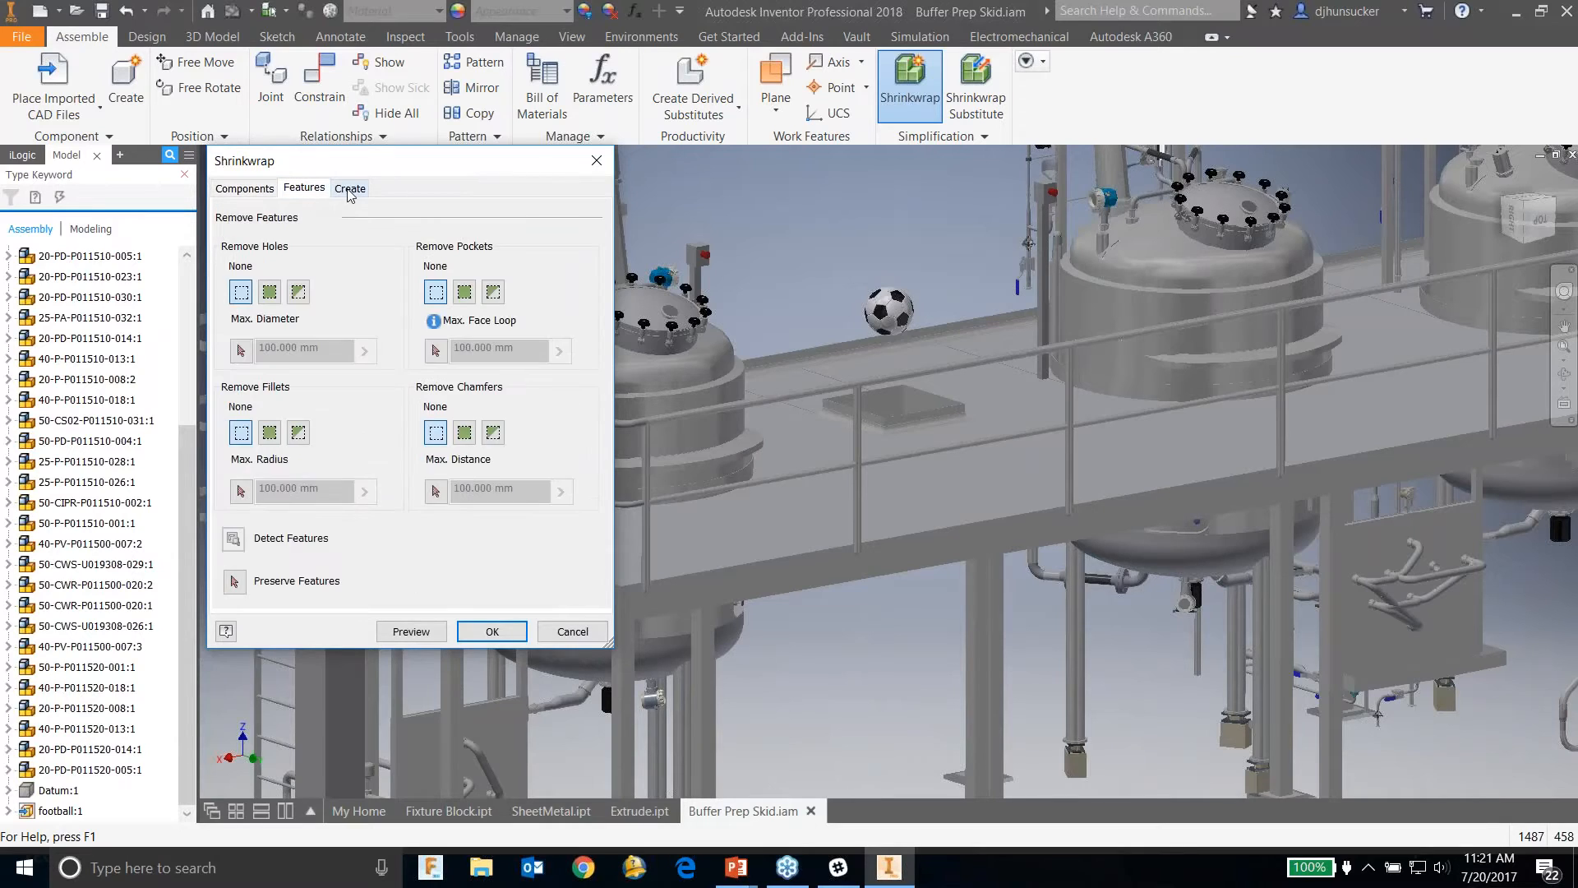
pyautogui.click(350, 192)
pyautogui.click(251, 189)
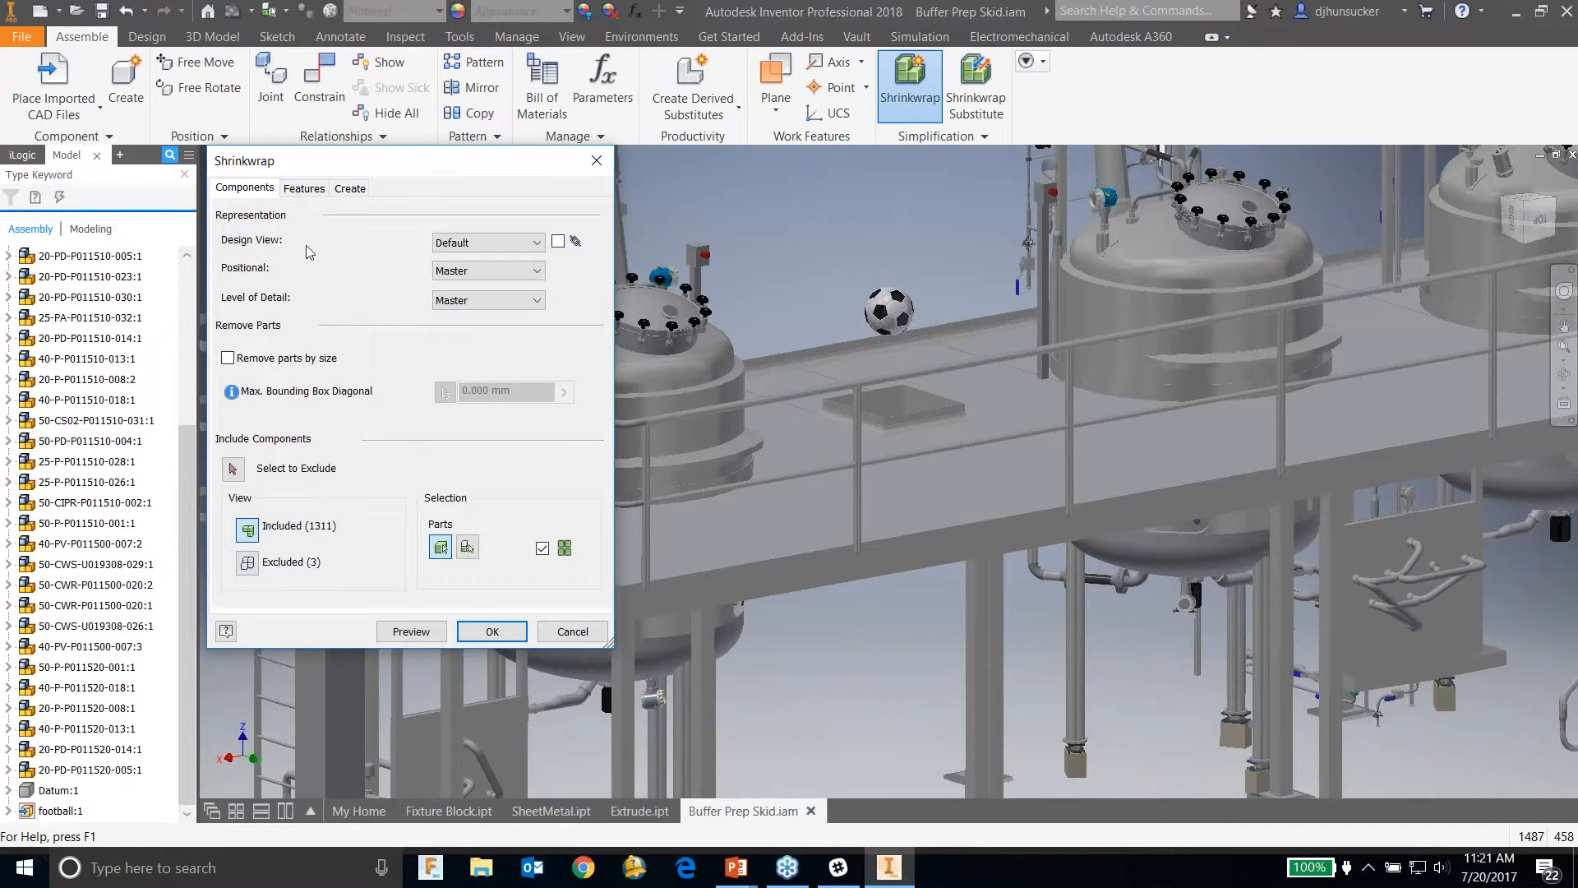
# Step: Keep the Master level of detail and remove parts by size, taking the football's 514.983 mm bounding box diagonal as the maximum
pyautogui.scroll(-3, 807, 253)
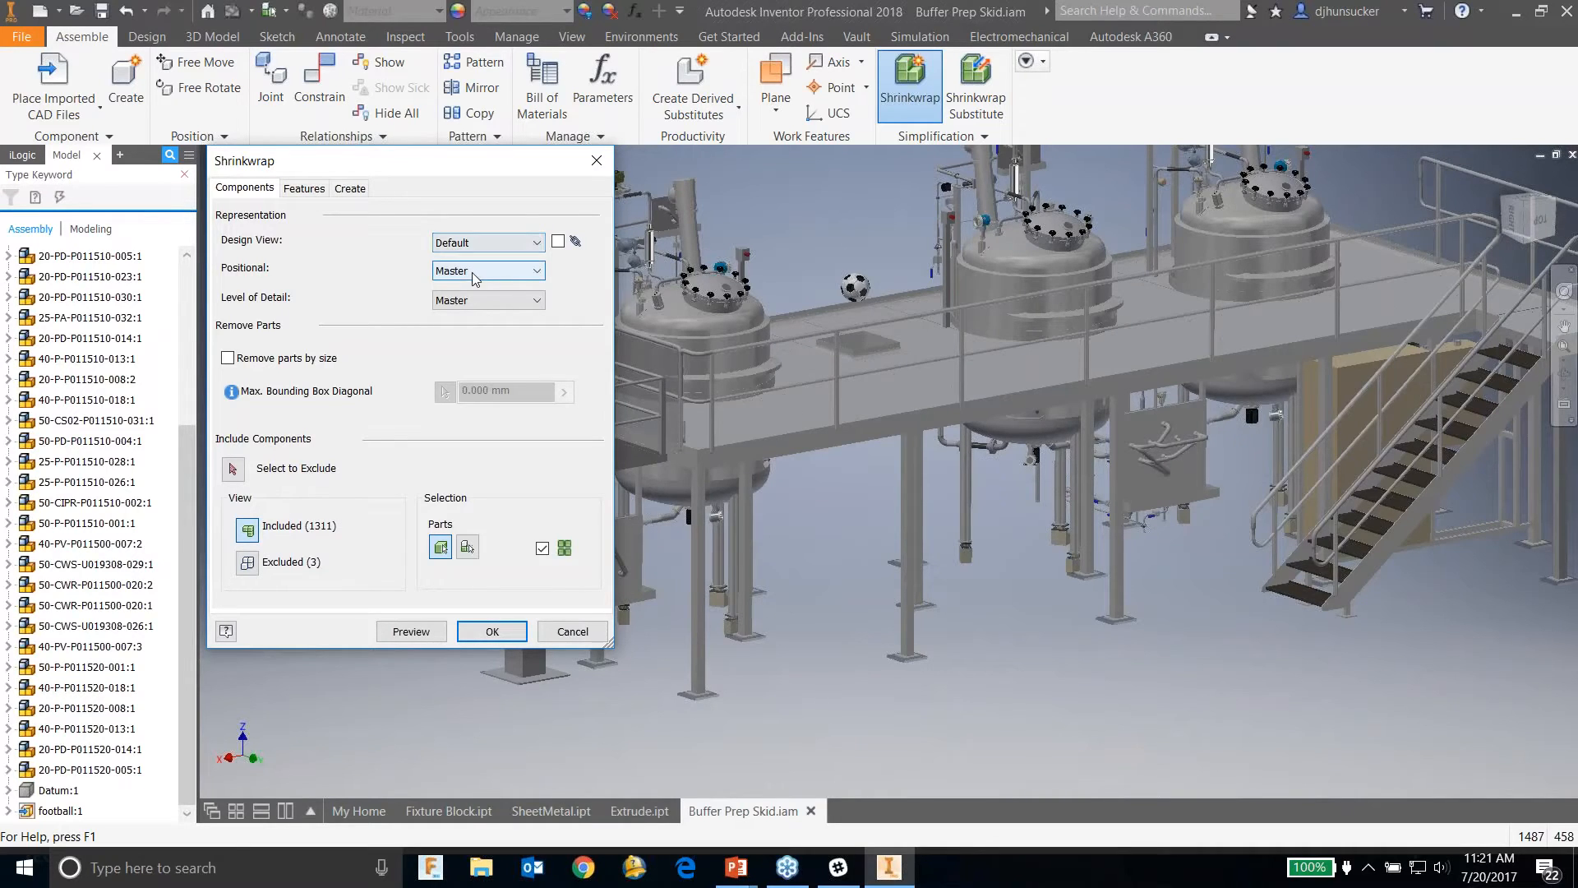
pyautogui.click(484, 302)
pyautogui.click(474, 314)
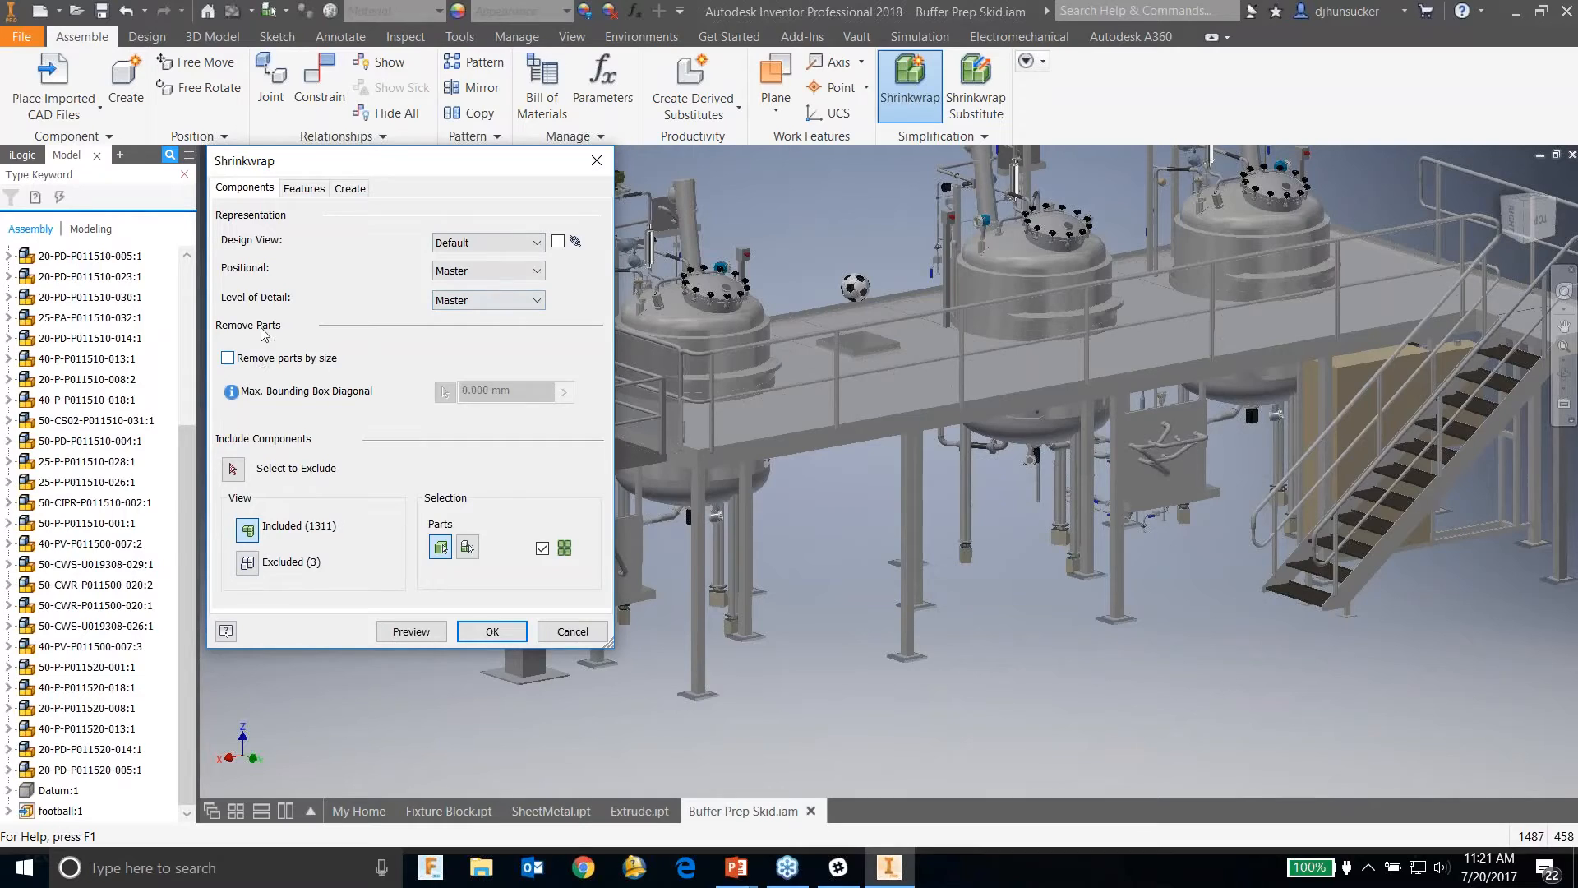
pyautogui.click(237, 359)
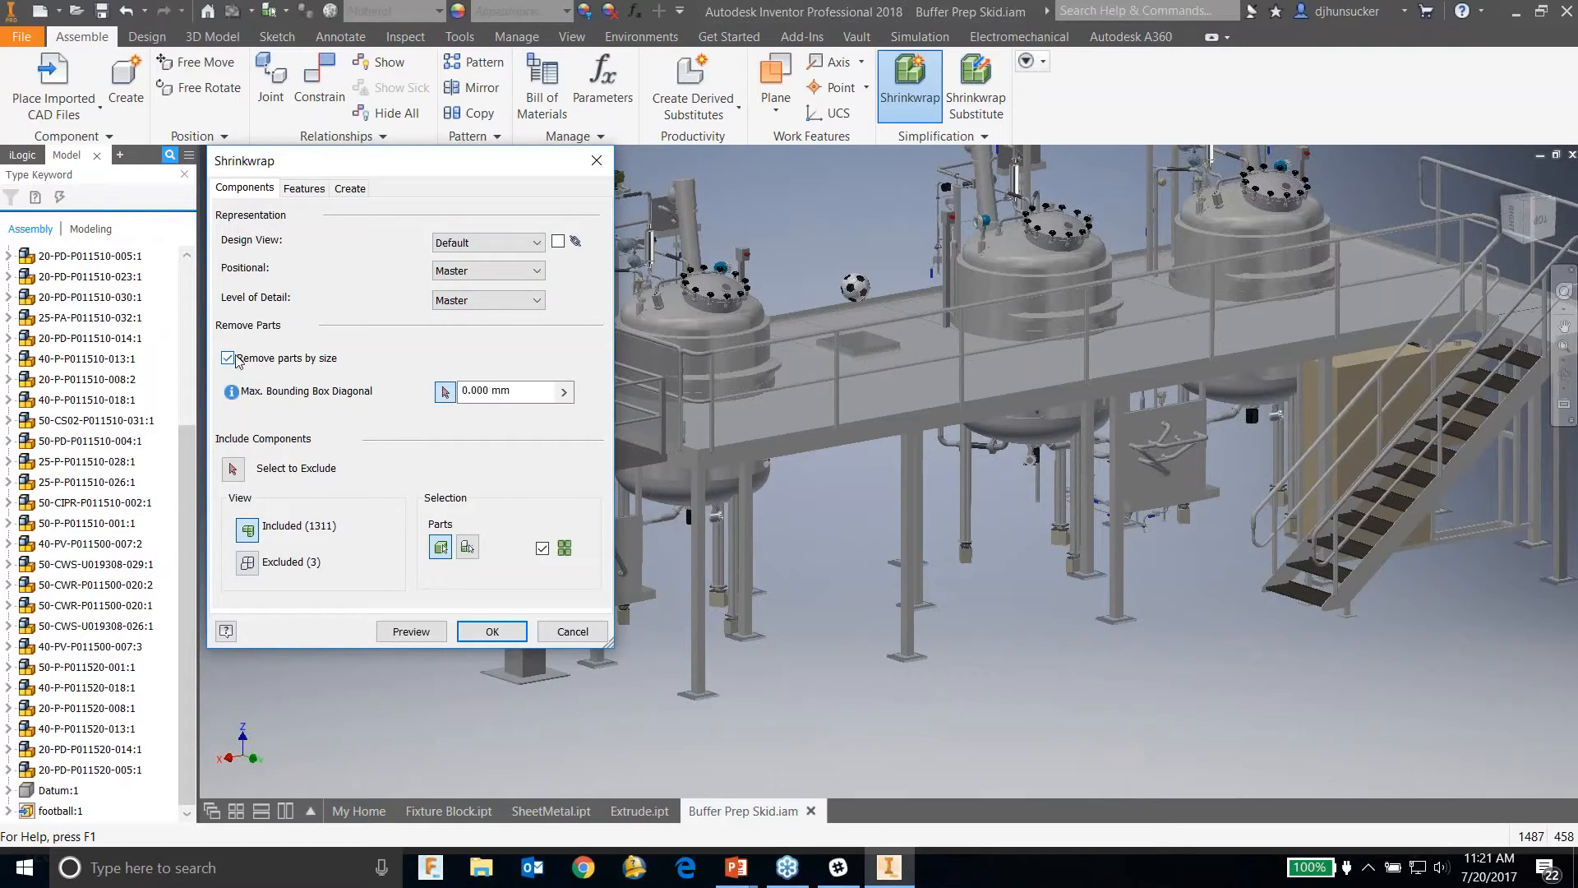
pyautogui.click(855, 288)
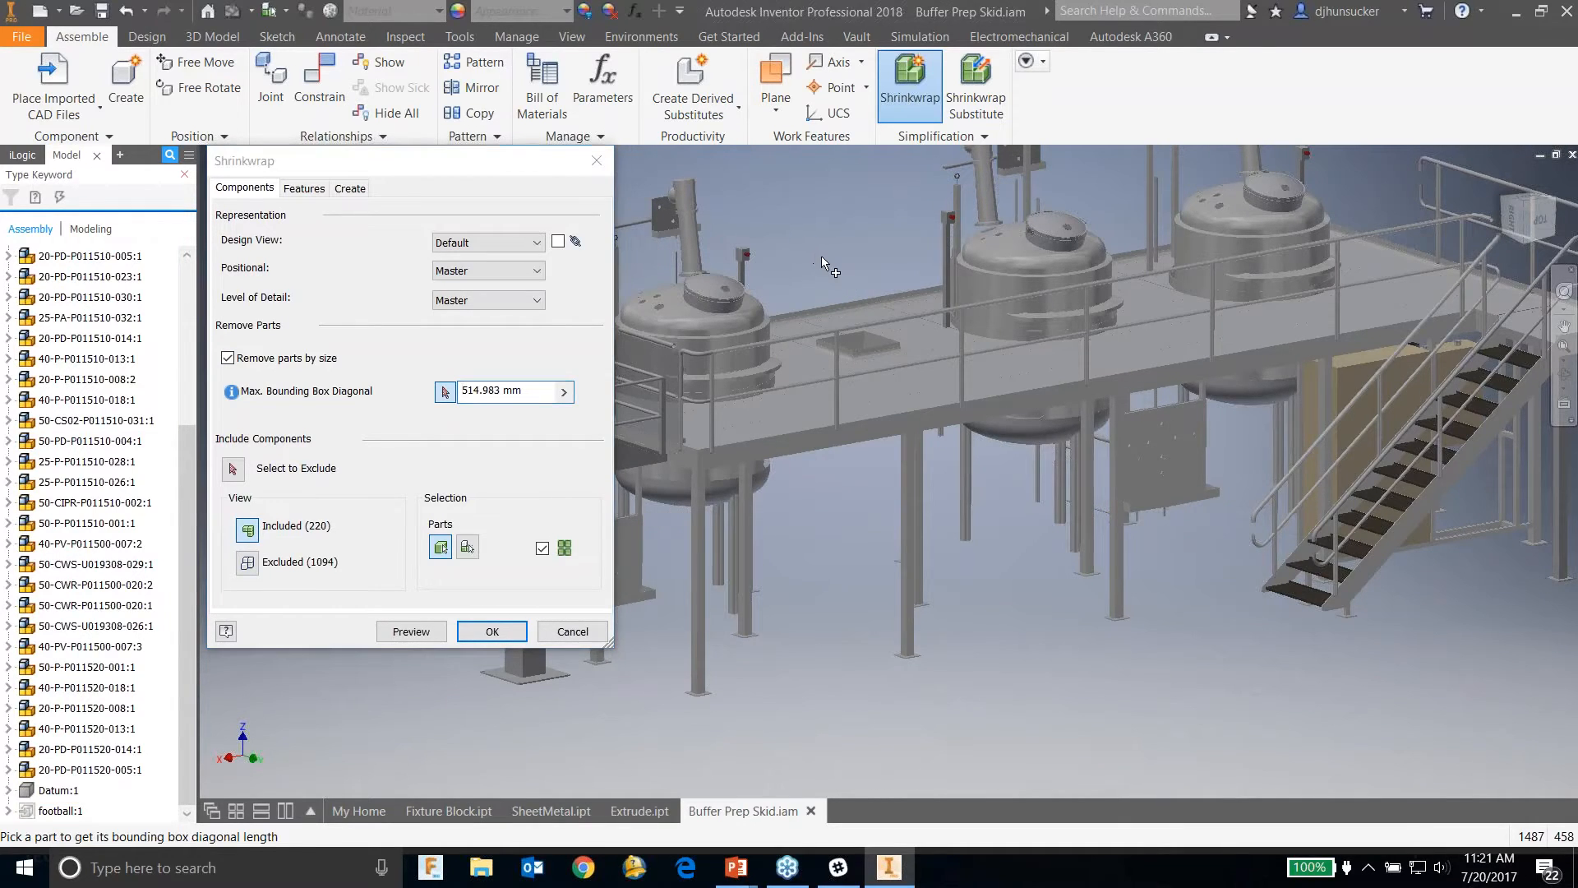
pyautogui.moveTo(821, 255); pyautogui.dragTo(905, 313, button='middle')
pyautogui.scroll(3, 905, 312)
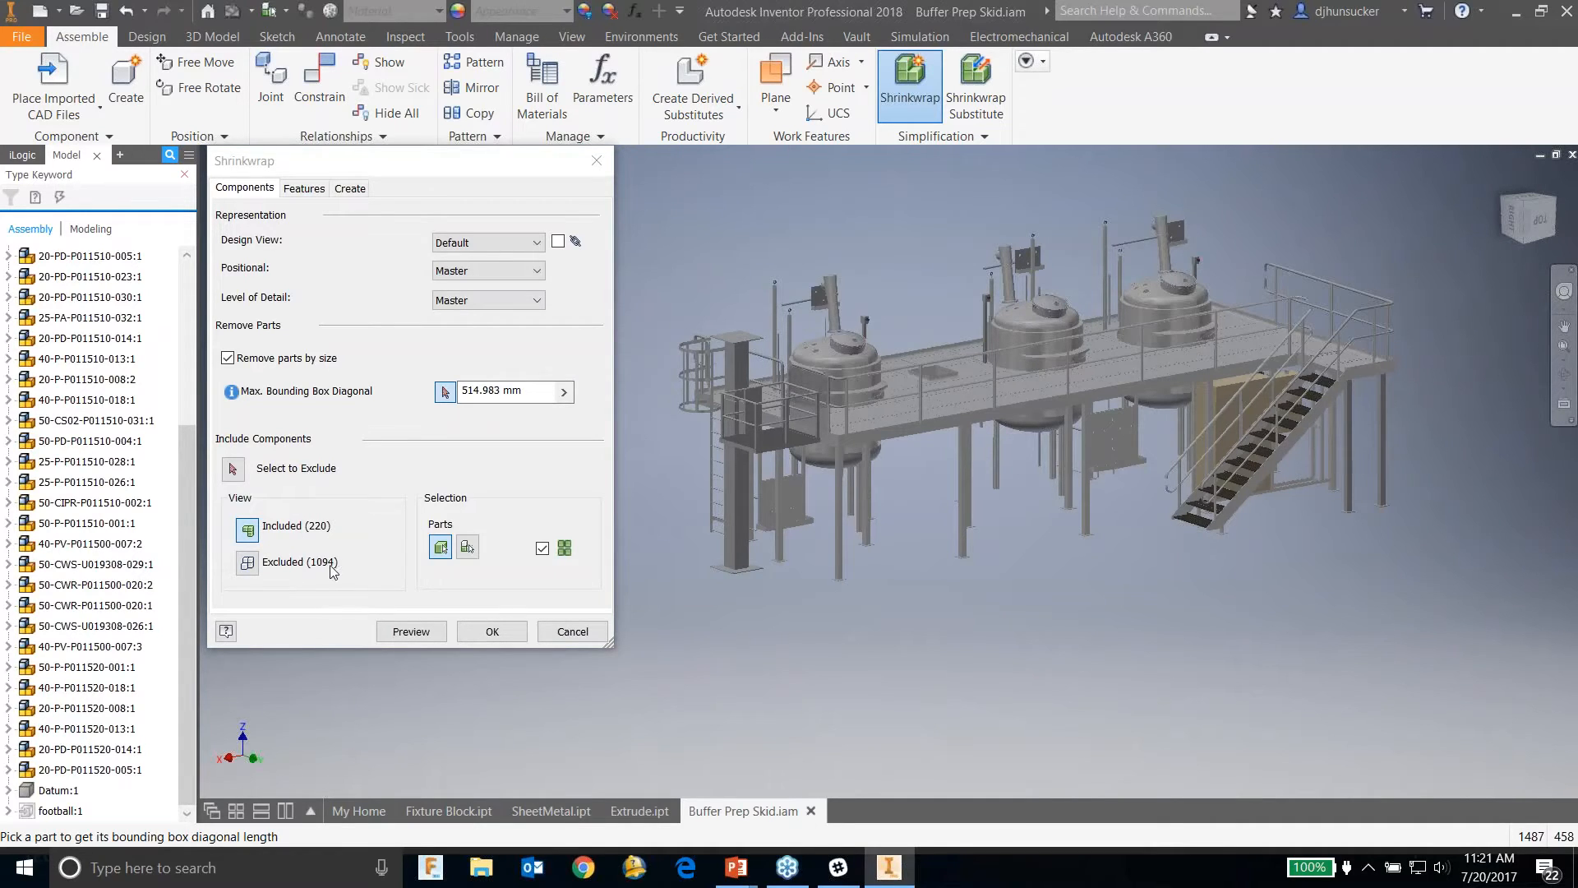
# Step: View the excluded parts, add the football back to the Shrinkwrap, and return to the included parts view
pyautogui.click(258, 564)
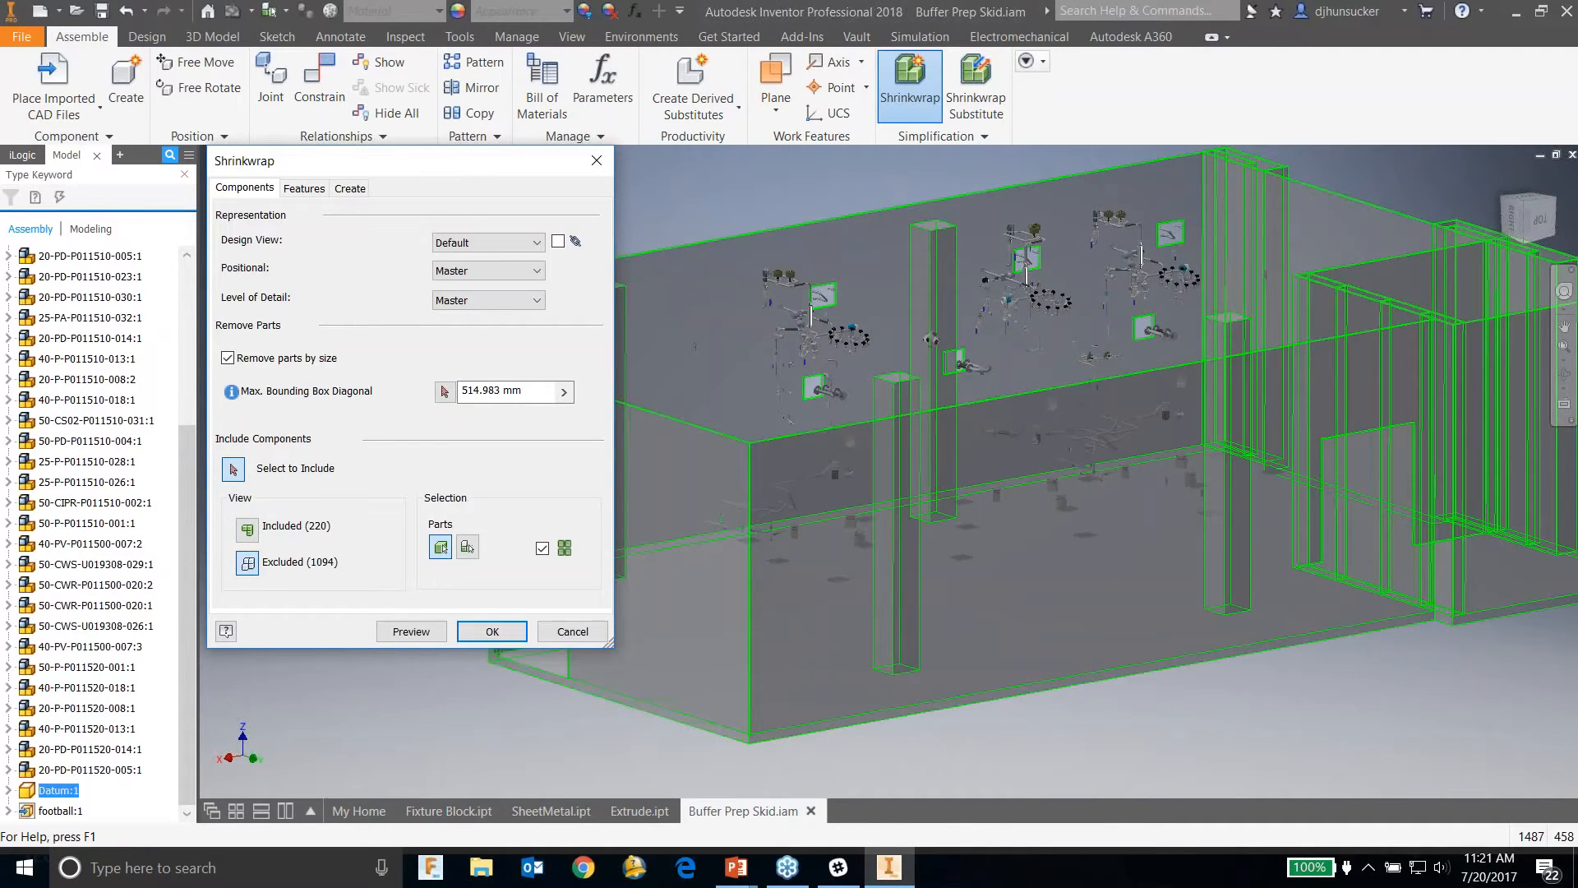
pyautogui.click(247, 530)
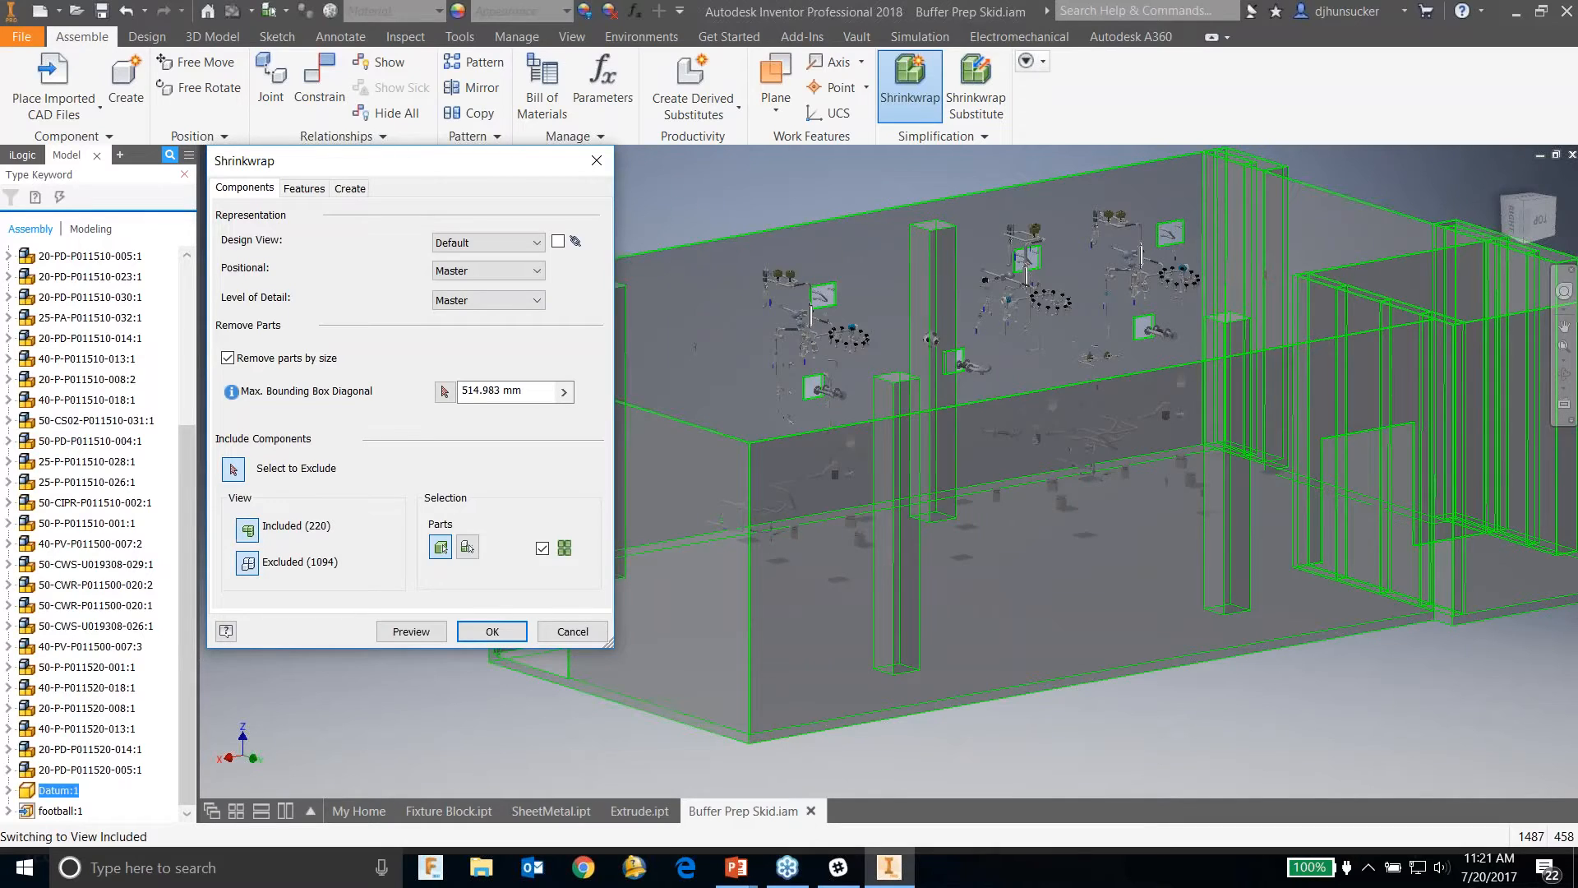
pyautogui.click(248, 564)
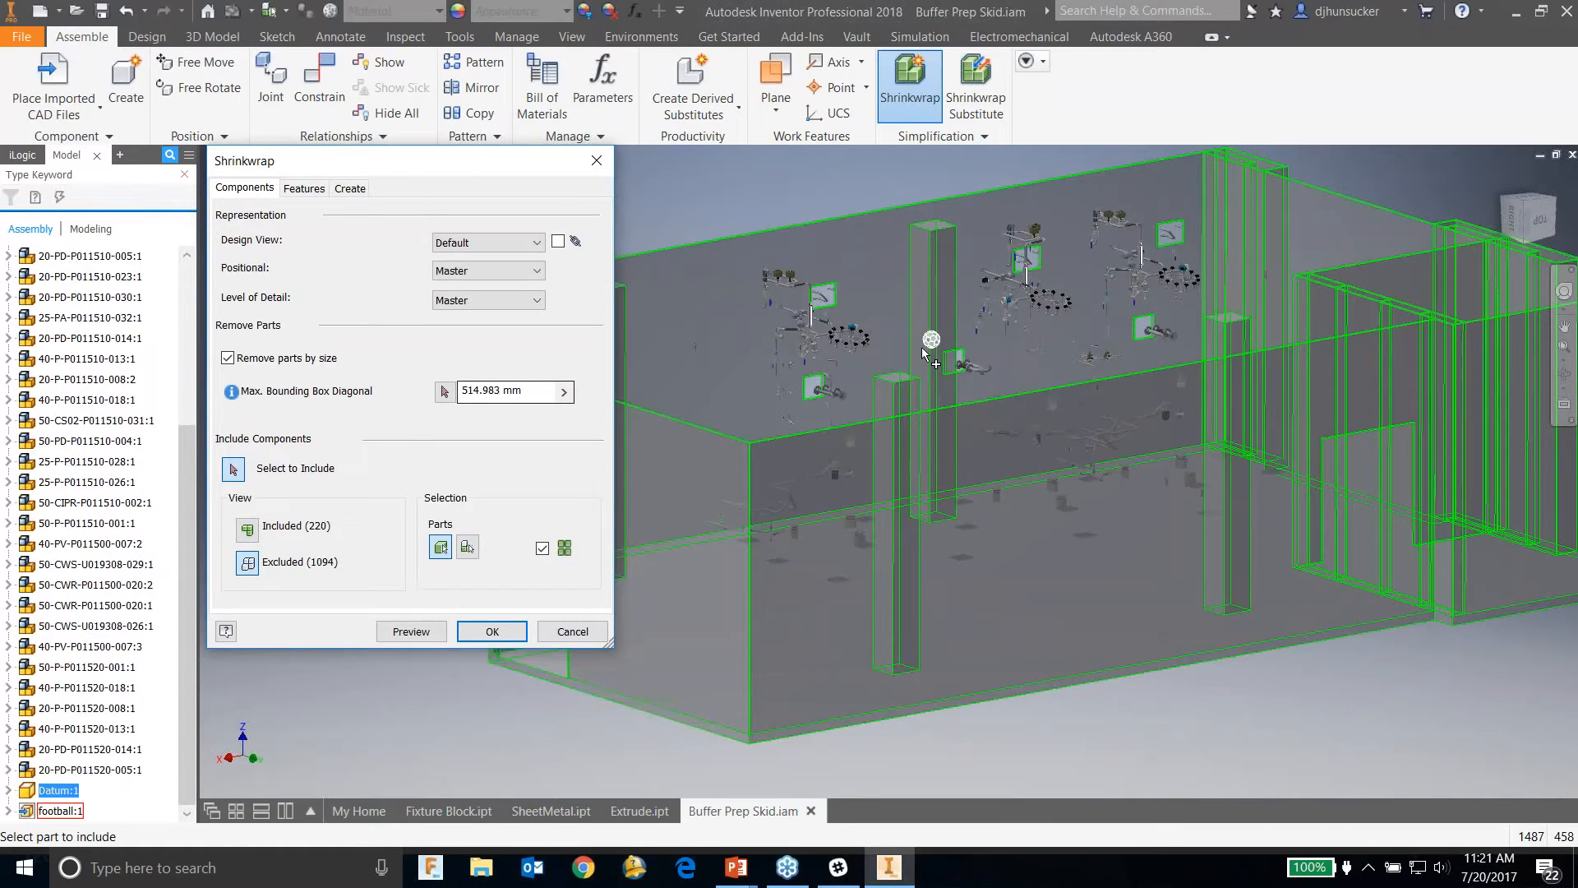
pyautogui.scroll(5, 945, 337)
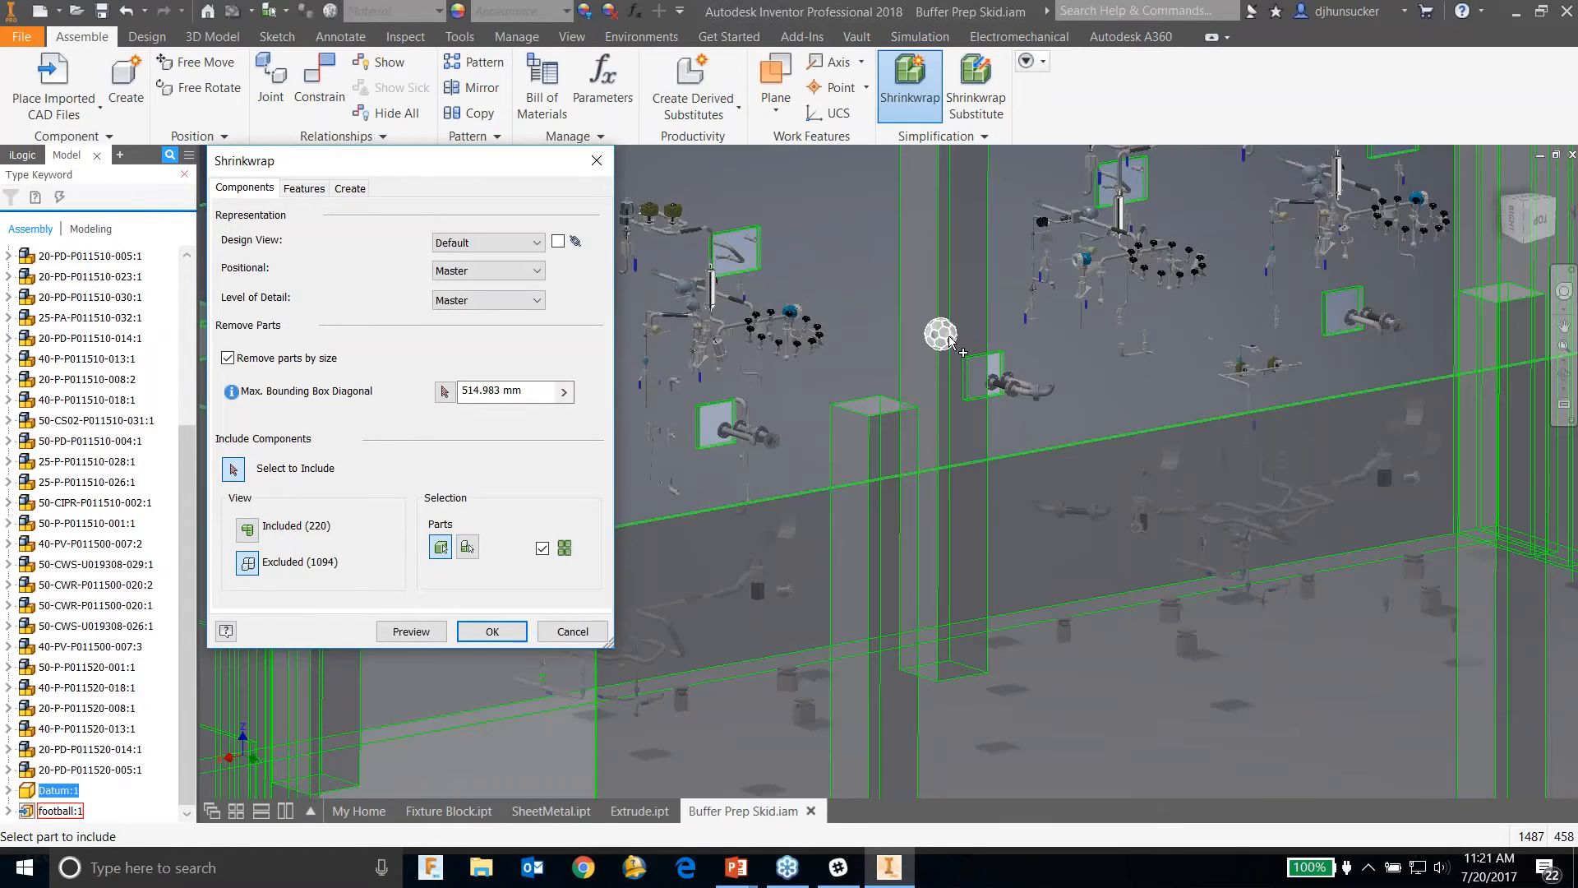
pyautogui.click(945, 337)
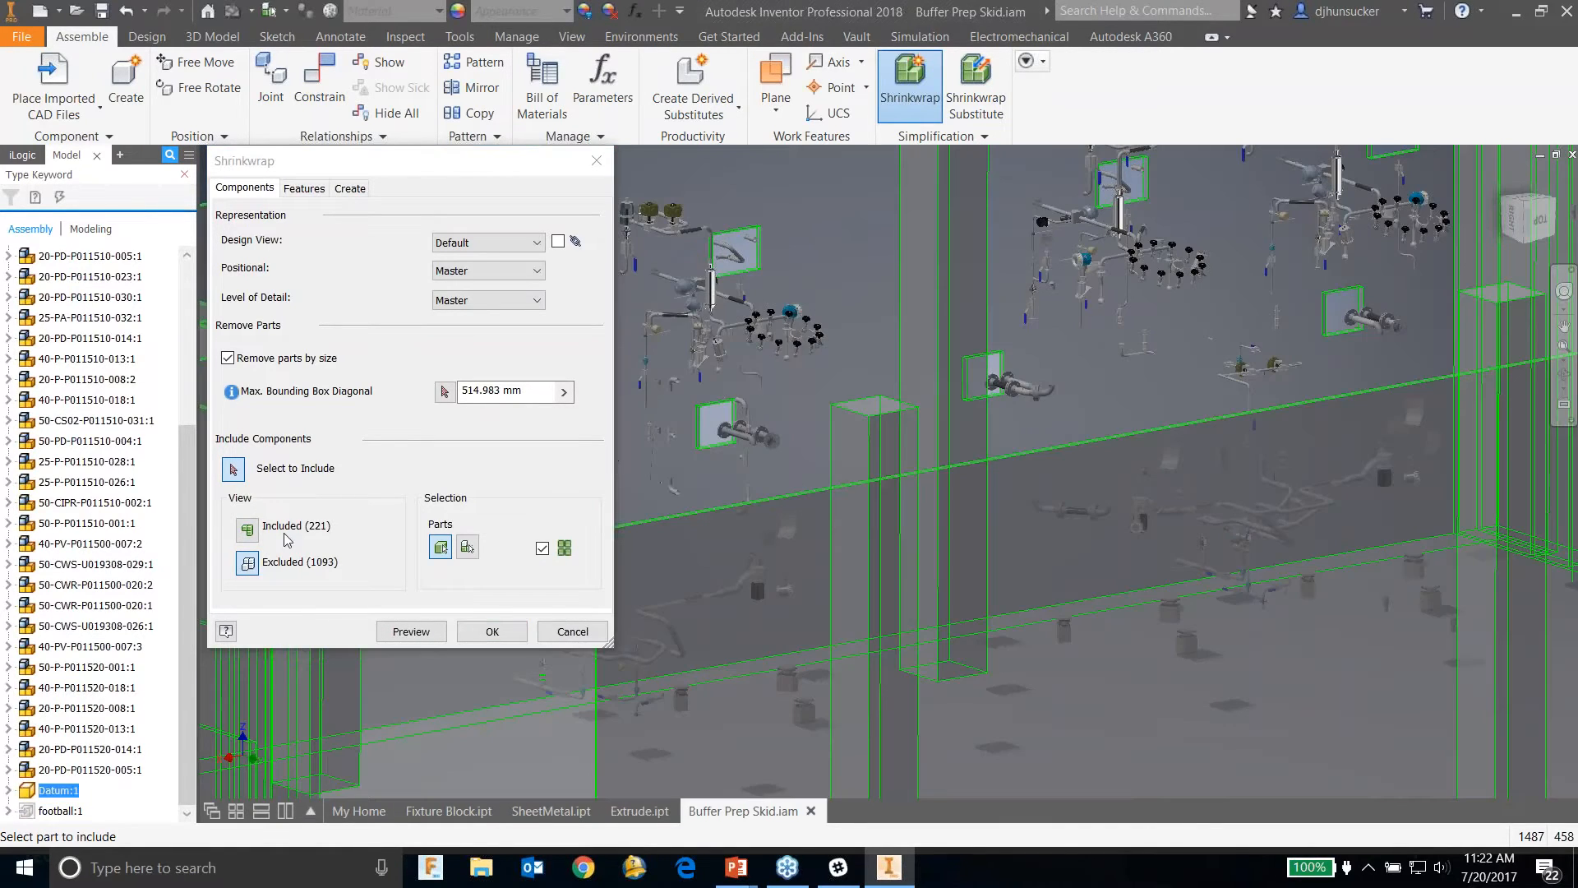
pyautogui.click(247, 530)
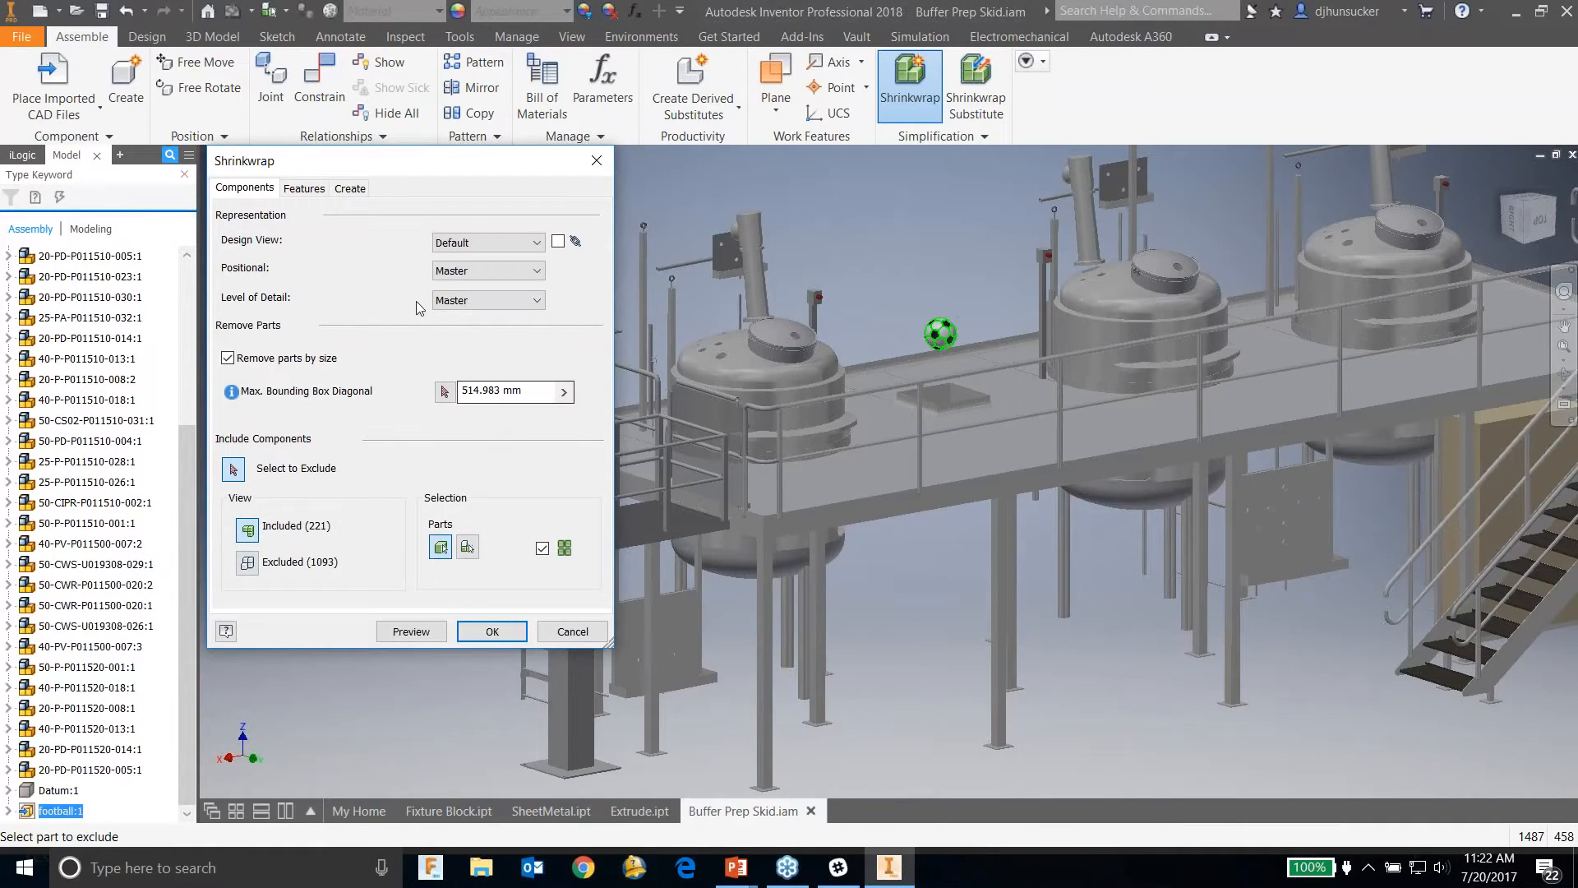
# Step: Set the Shrinkwrap to remove all holes and detect the affected features, inspecting them on the tanks
pyautogui.click(303, 189)
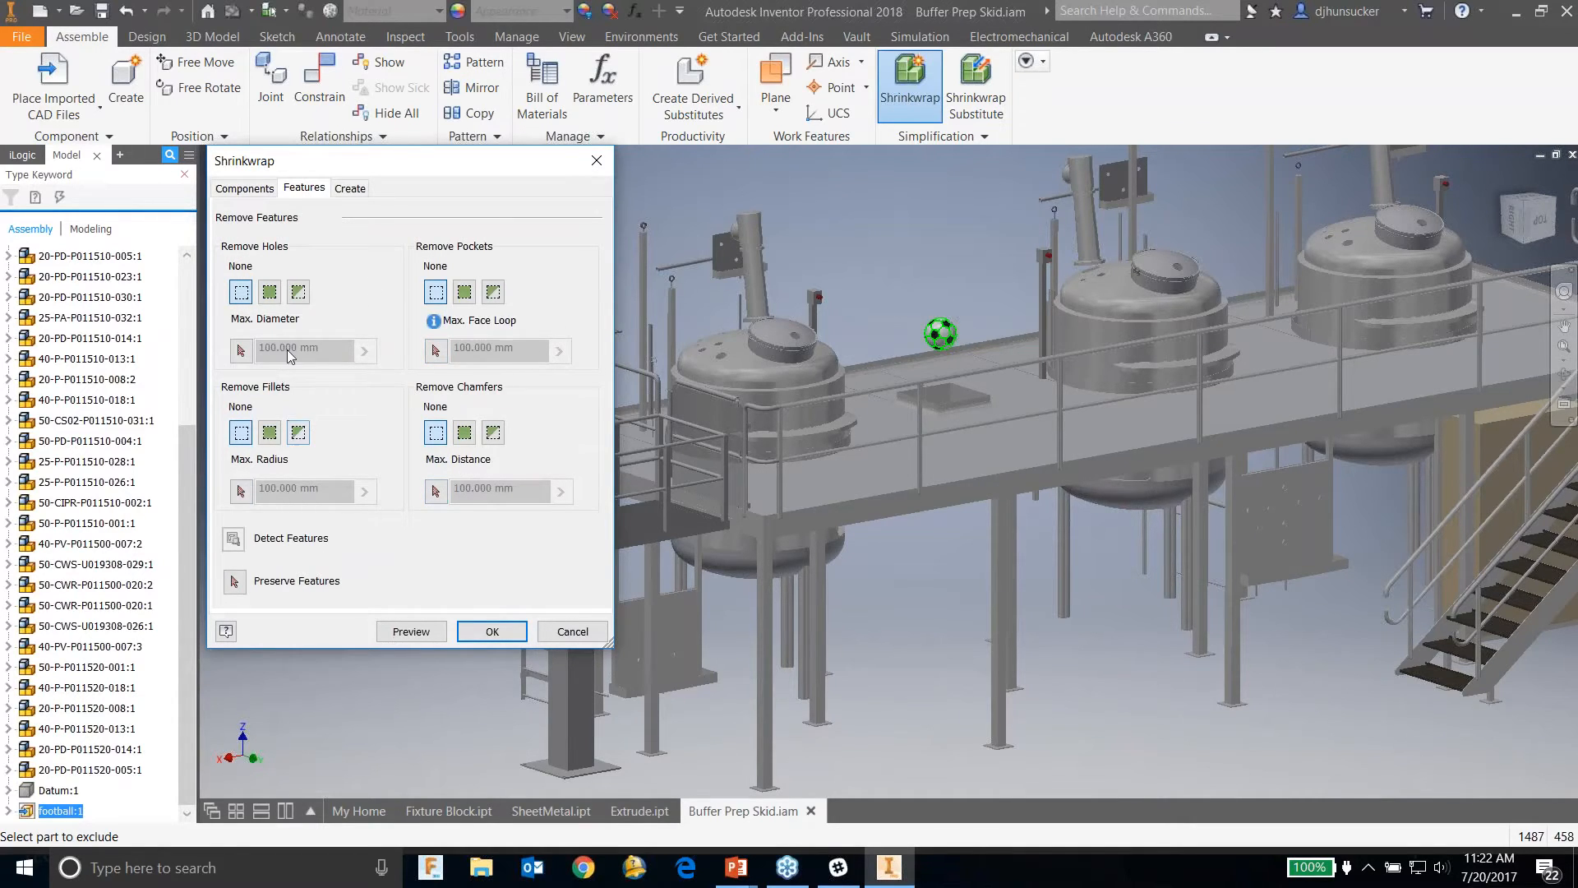
pyautogui.click(271, 292)
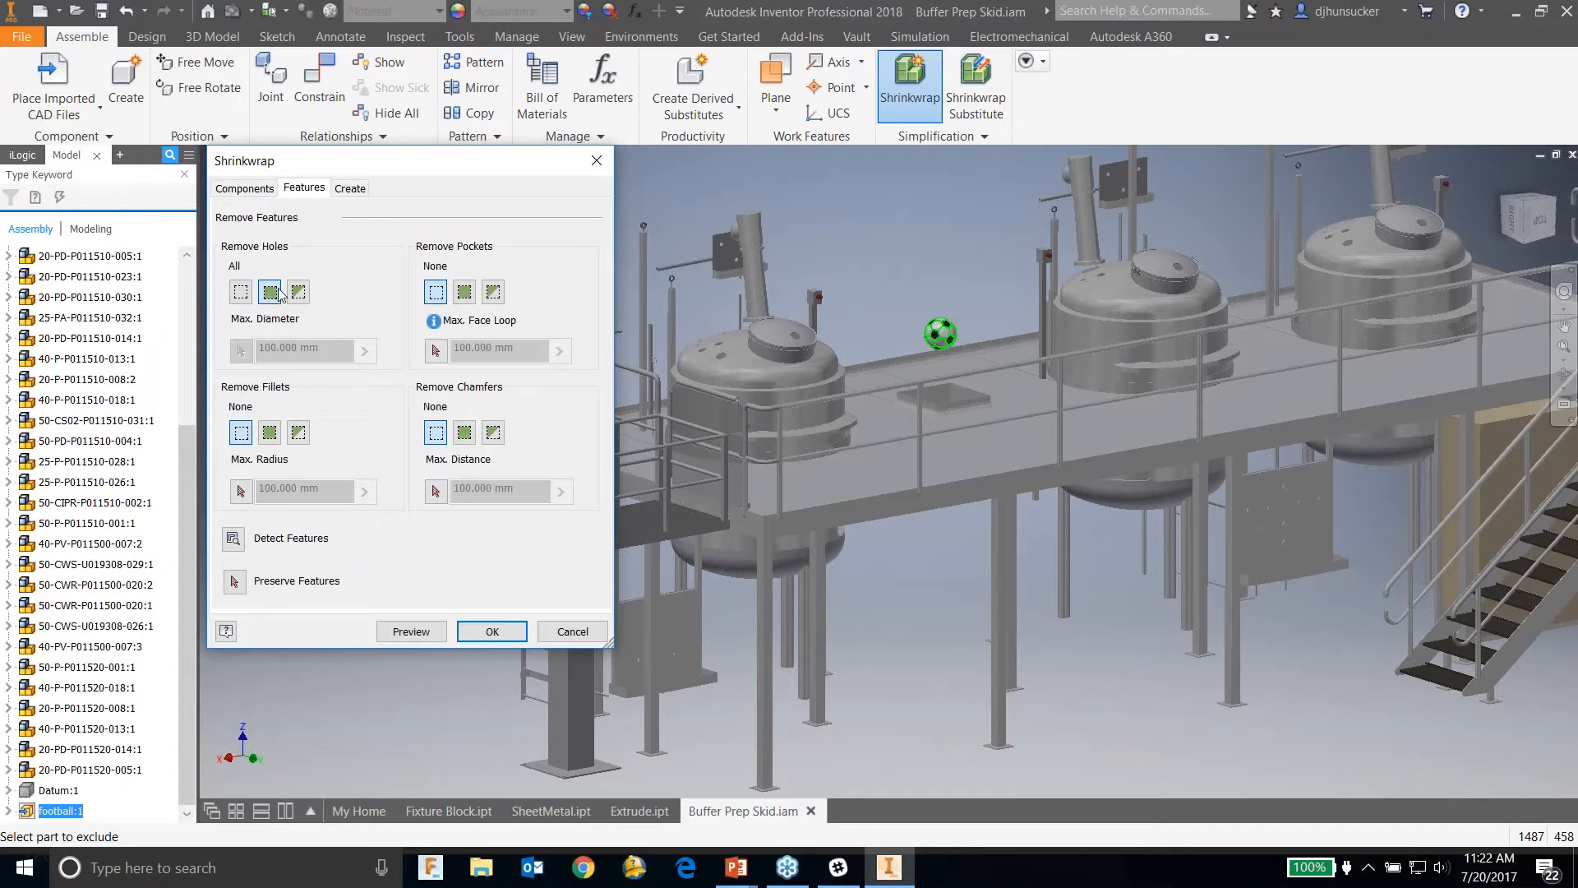
pyautogui.click(234, 540)
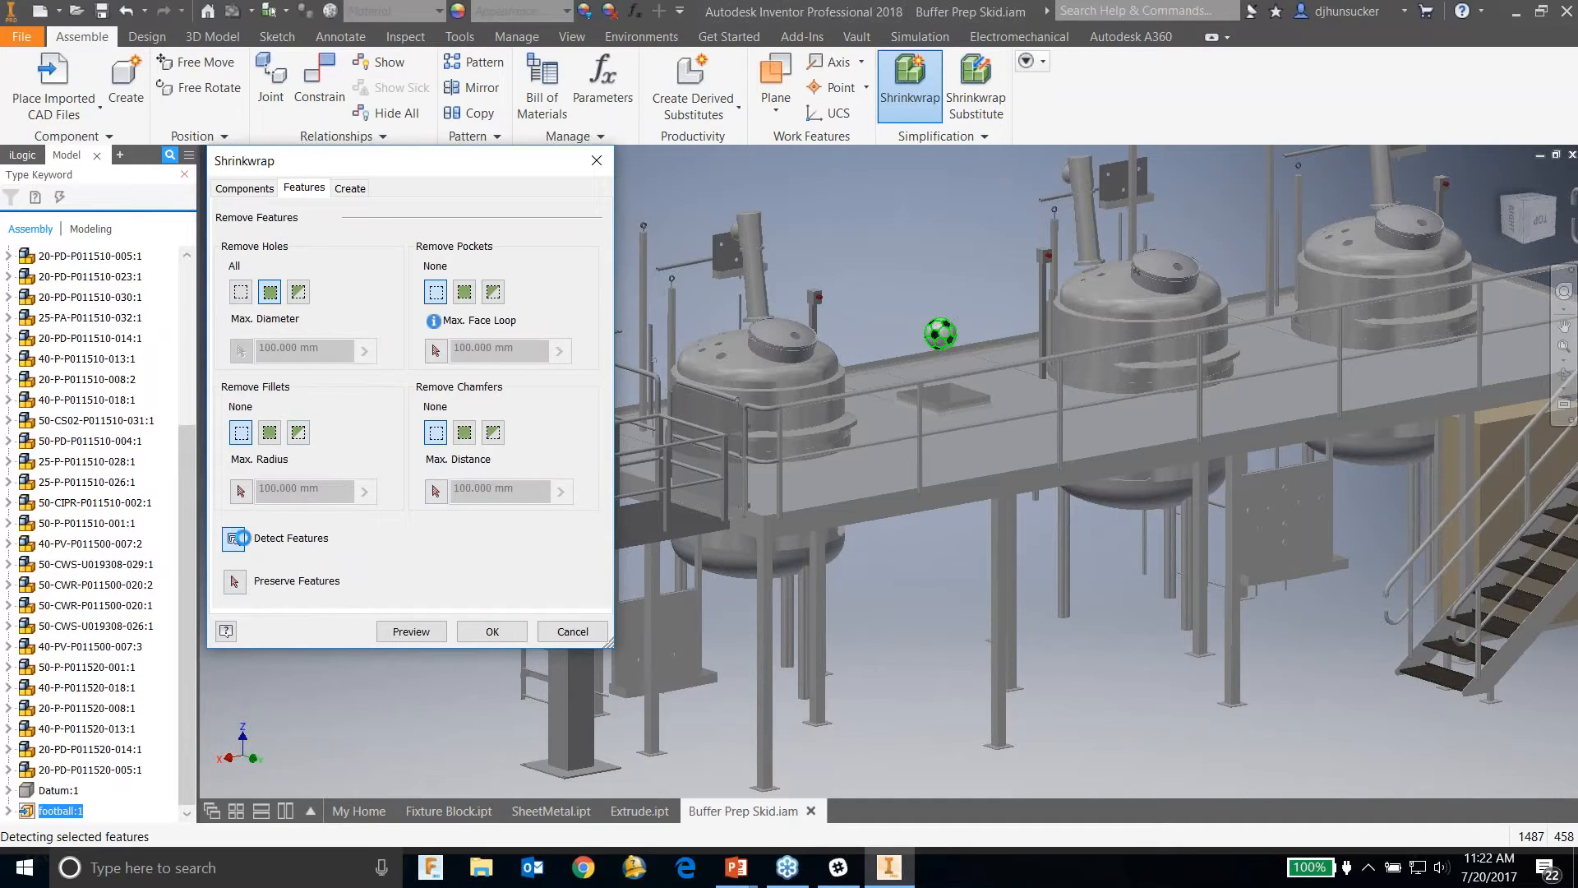
pyautogui.click(919, 235)
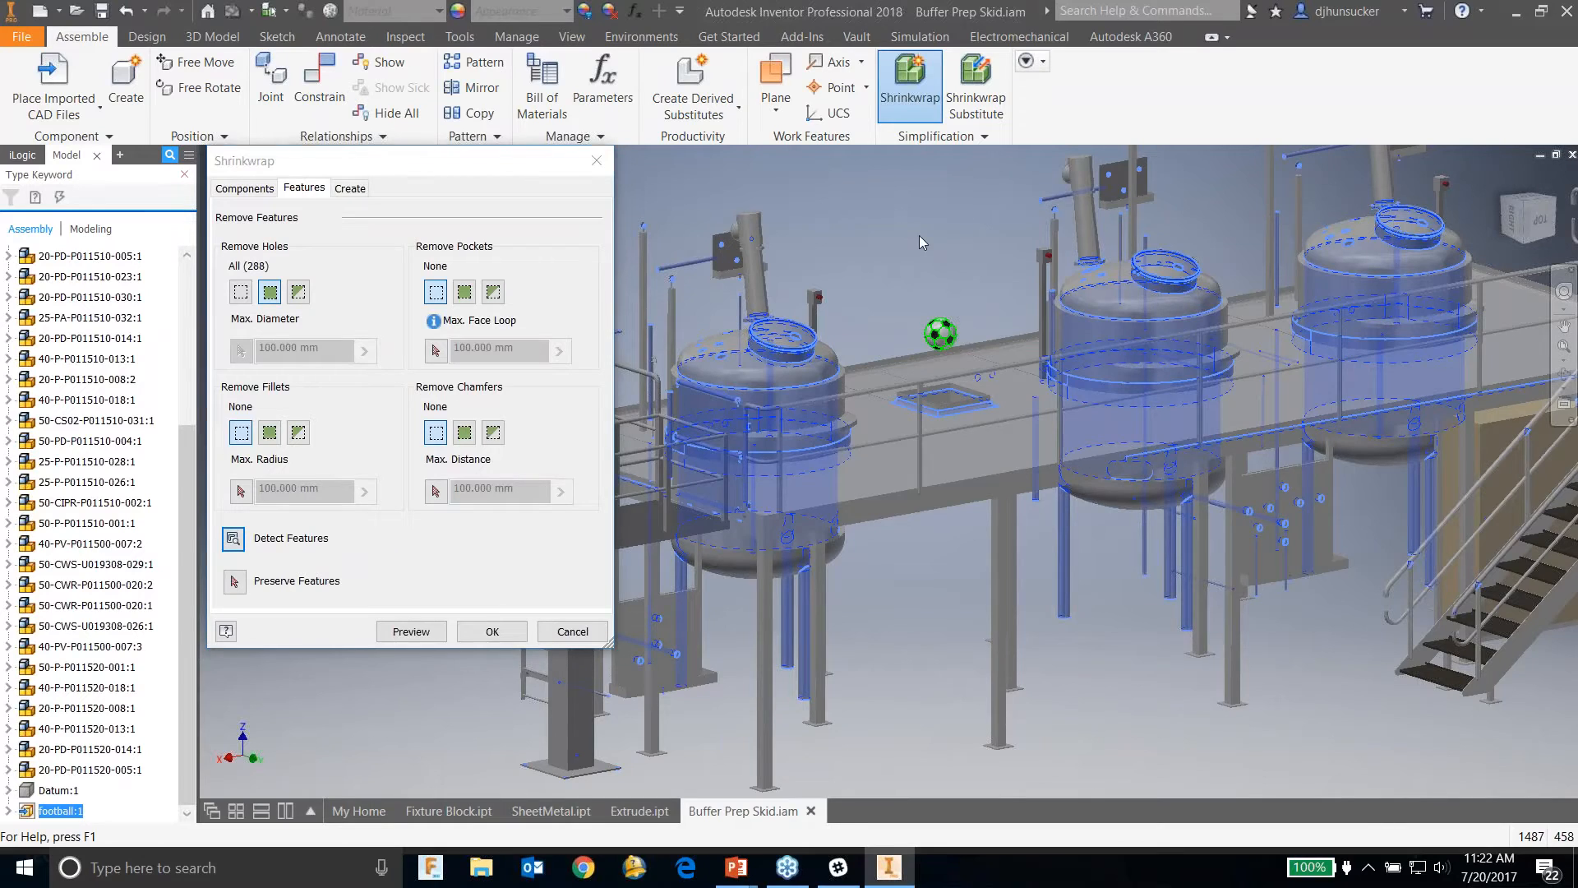
pyautogui.moveTo(919, 235); pyautogui.dragTo(1072, 289, button='middle')
pyautogui.scroll(-5, 825, 289)
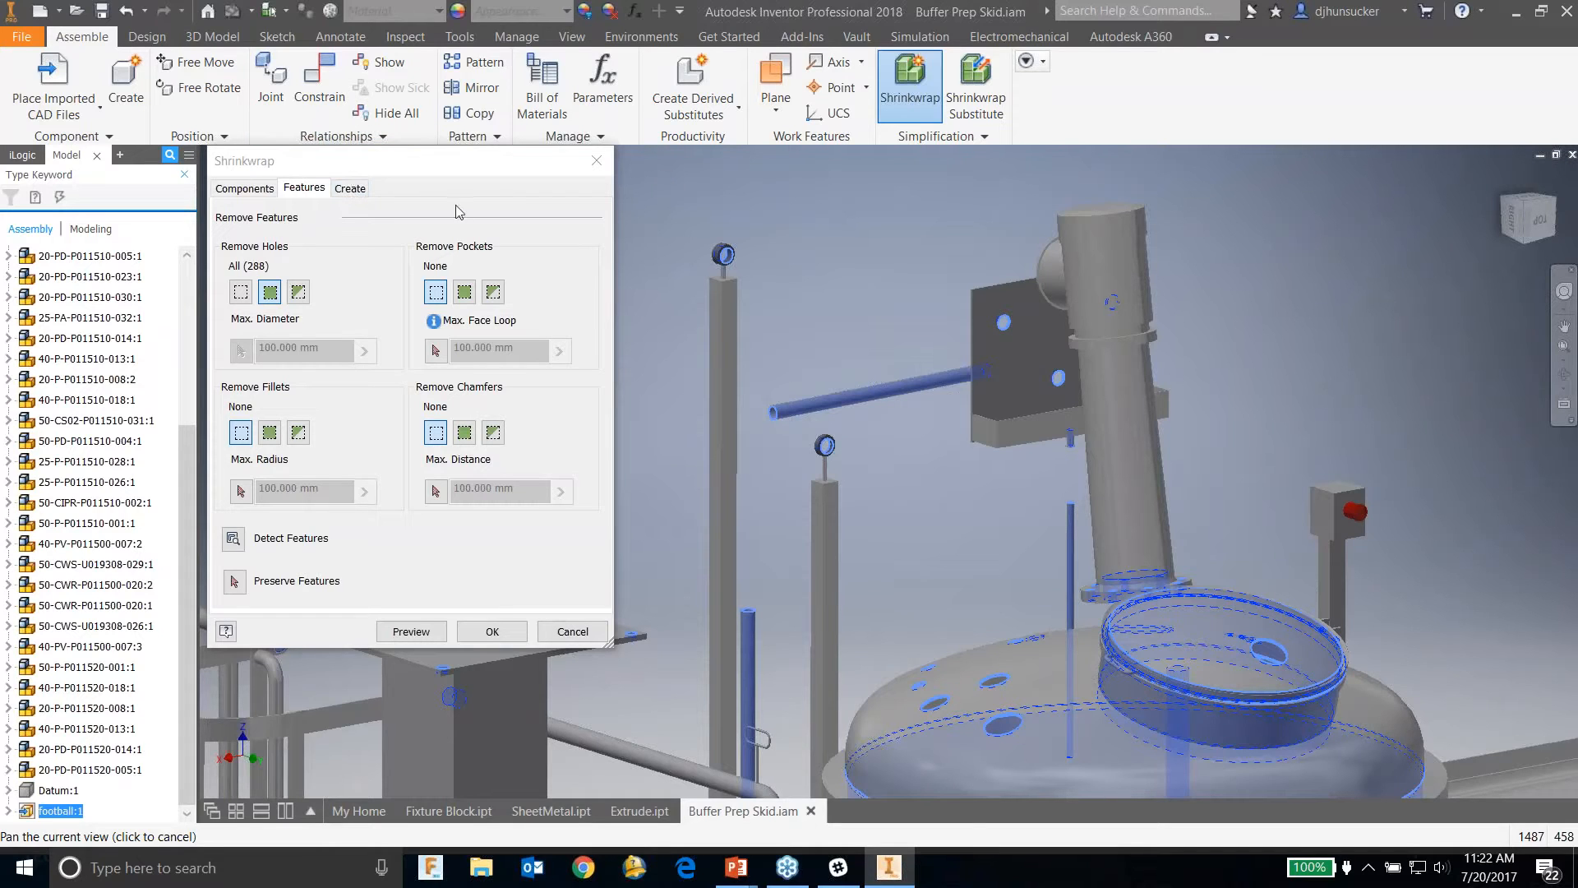
# Step: Review the Shrinkwrap's new-file, style and component settings, ending at the feature removal options
pyautogui.click(350, 188)
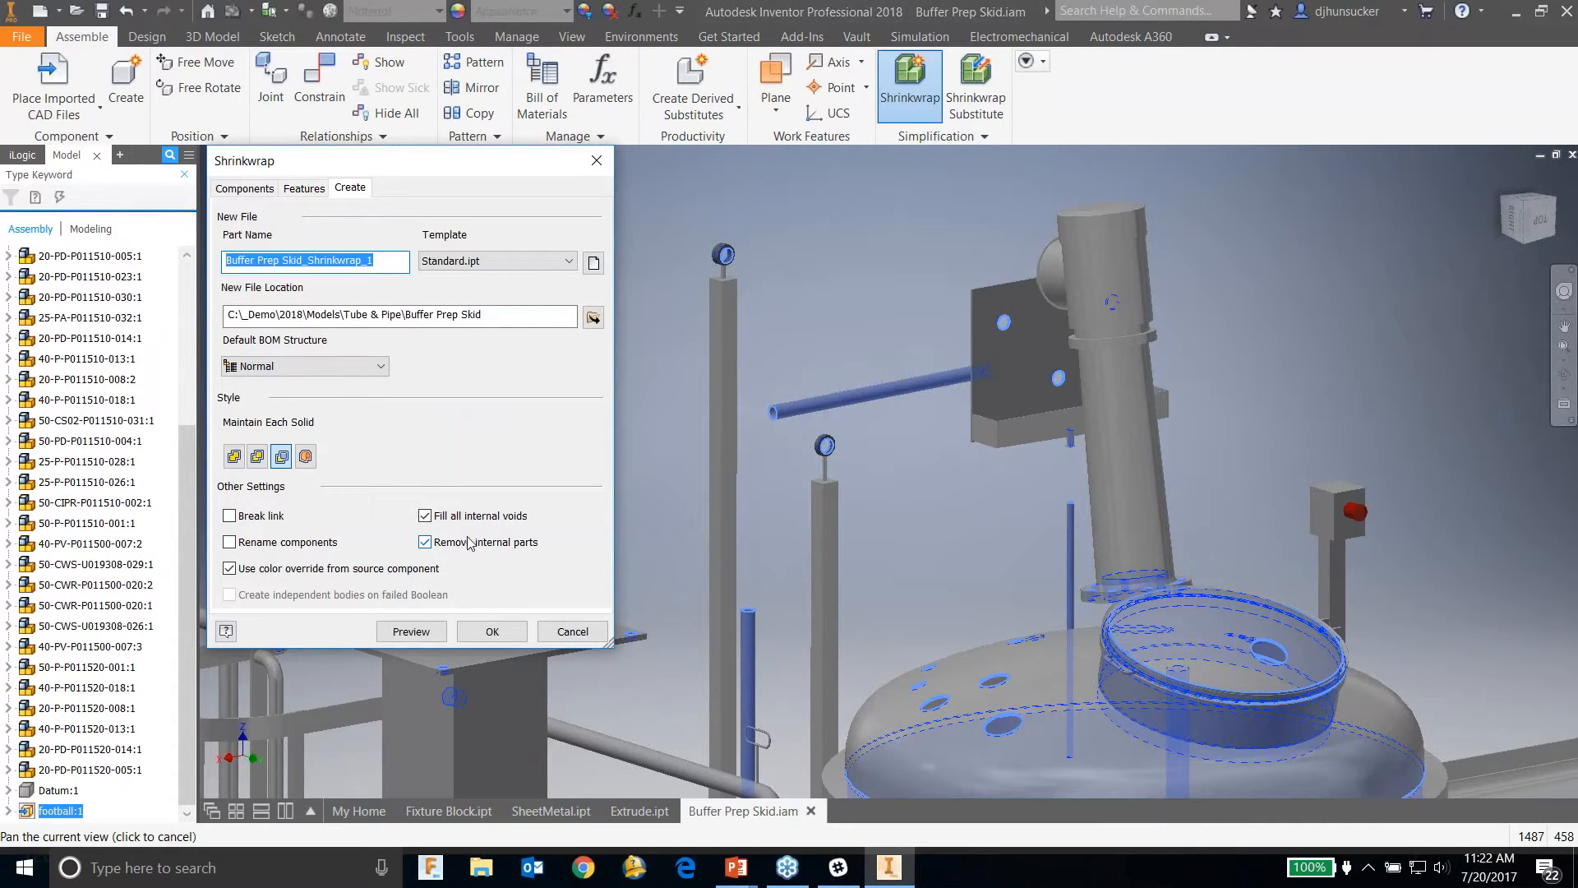
pyautogui.click(251, 189)
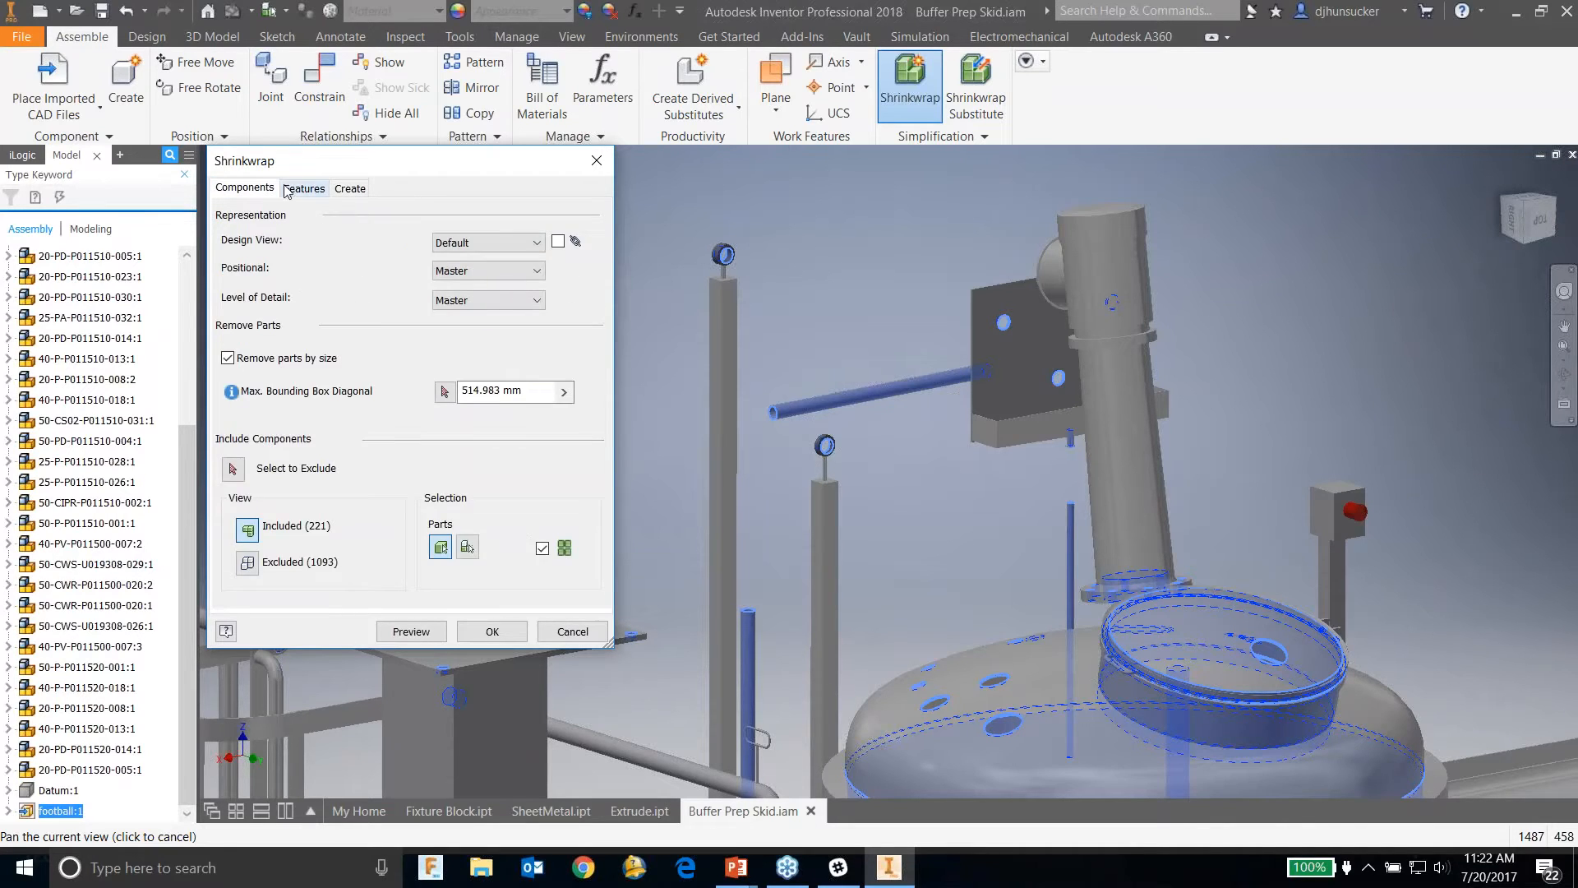
pyautogui.click(302, 189)
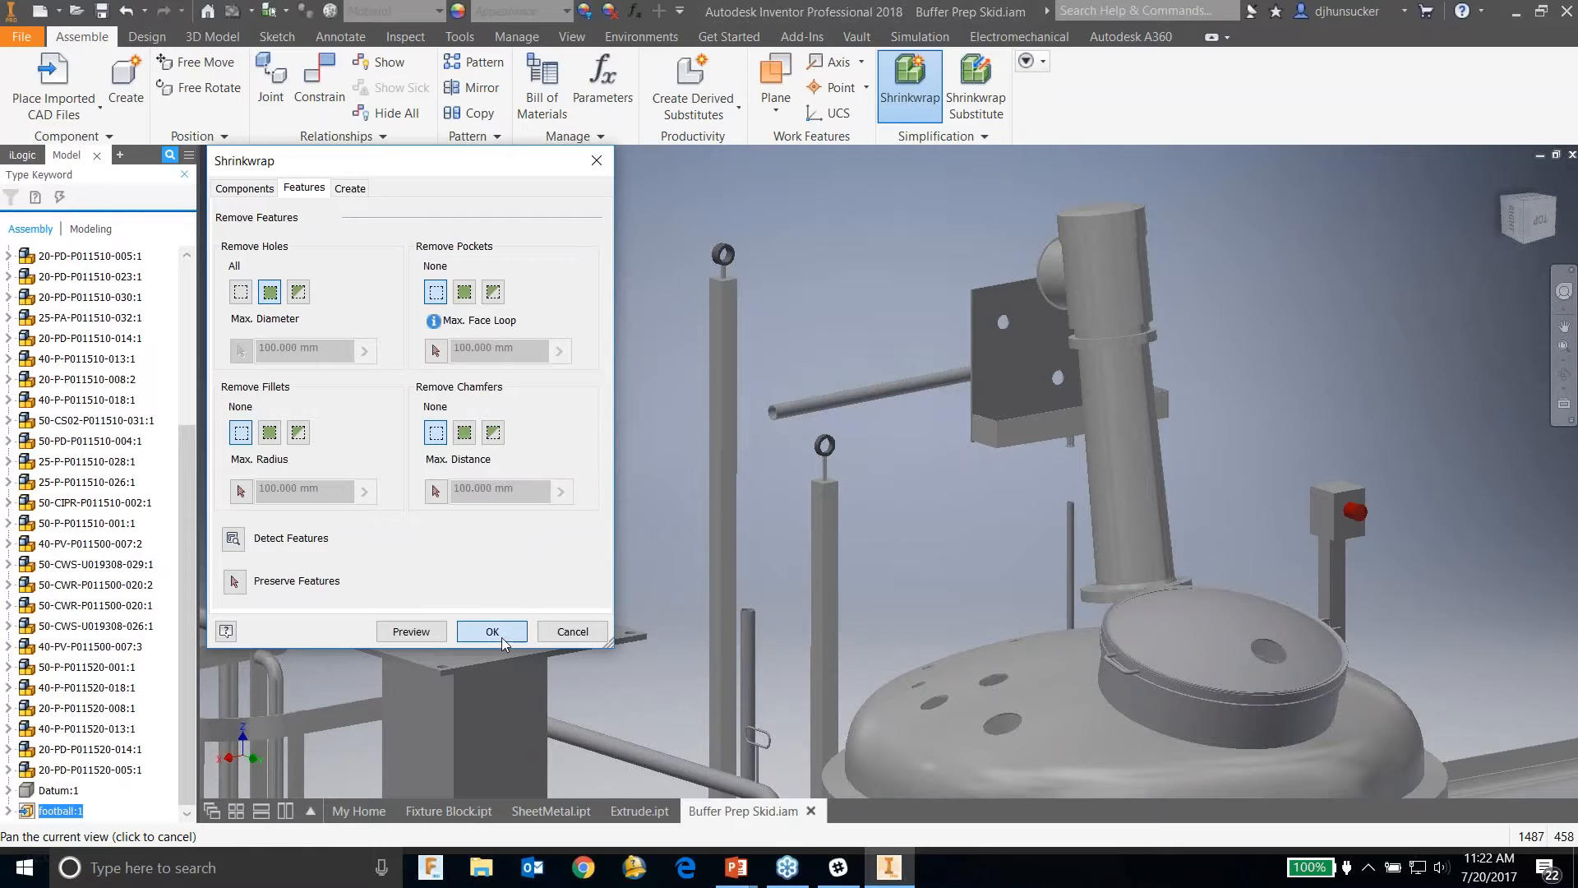
# Step: Cancel the Shrinkwrap without creating a simplified part and return to the full skid assembly
pyautogui.click(565, 627)
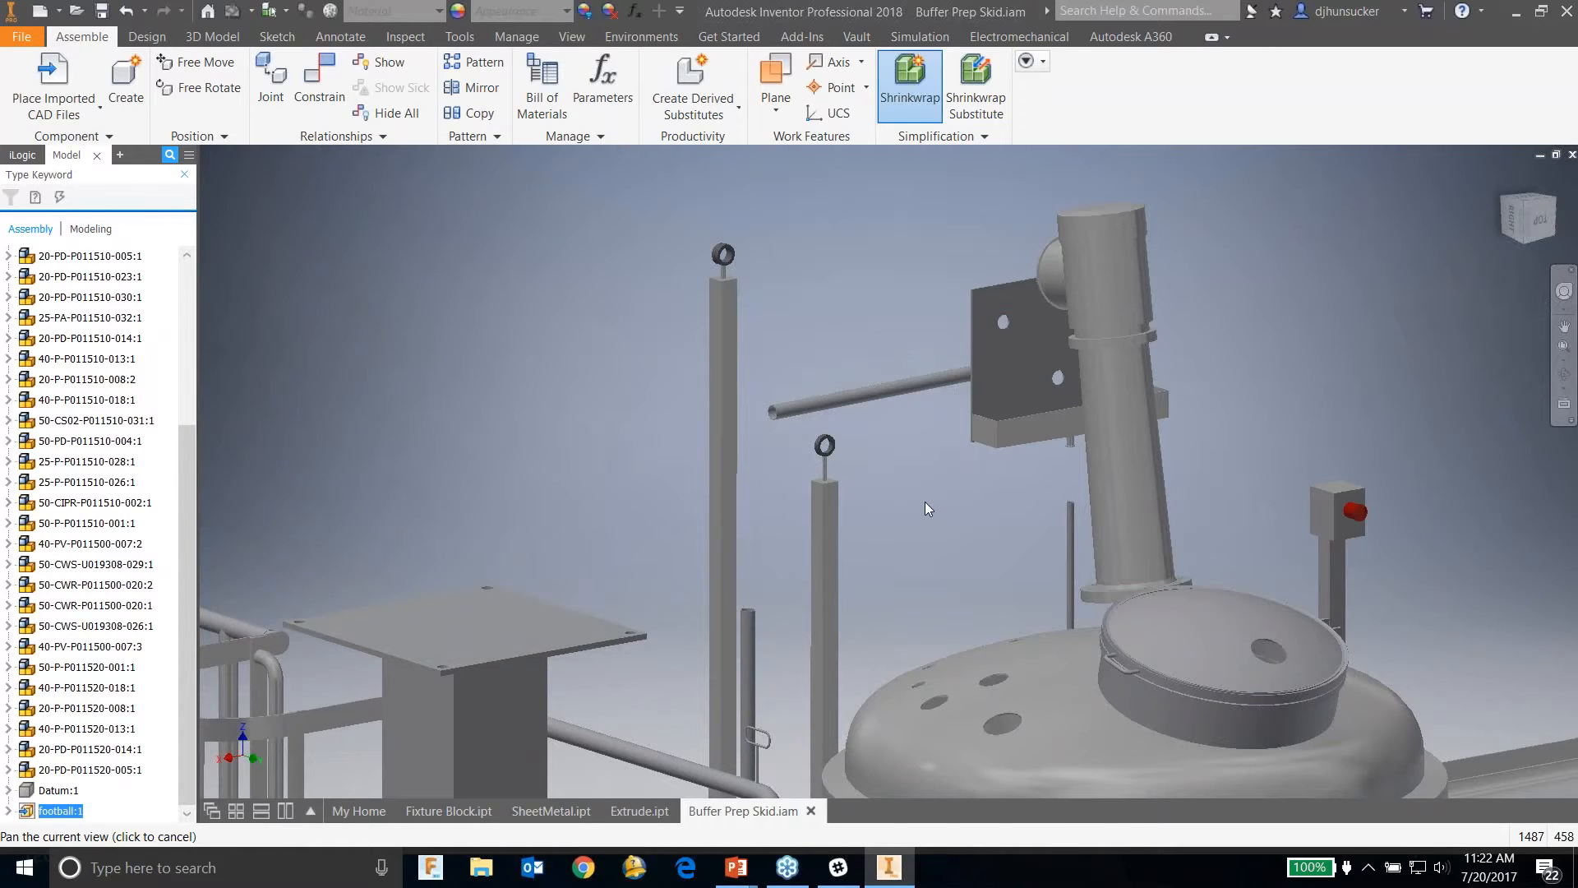
pyautogui.scroll(-6, 923, 501)
pyautogui.scroll(-3, 939, 481)
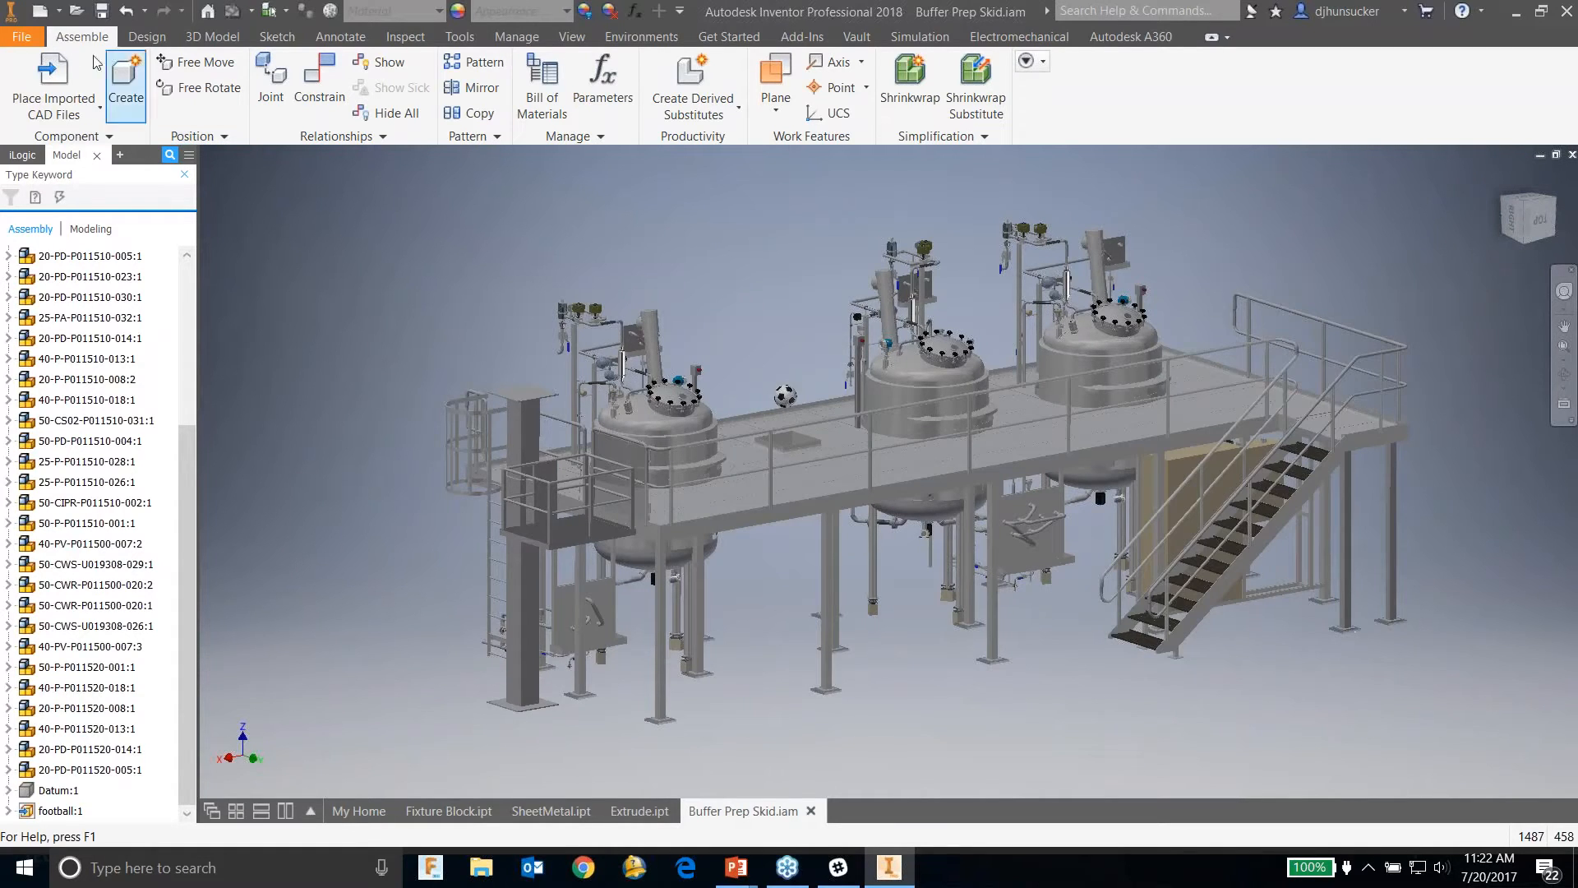
# Step: Switch to the Fixture Block part and create a new blank drawing
pyautogui.click(42, 11)
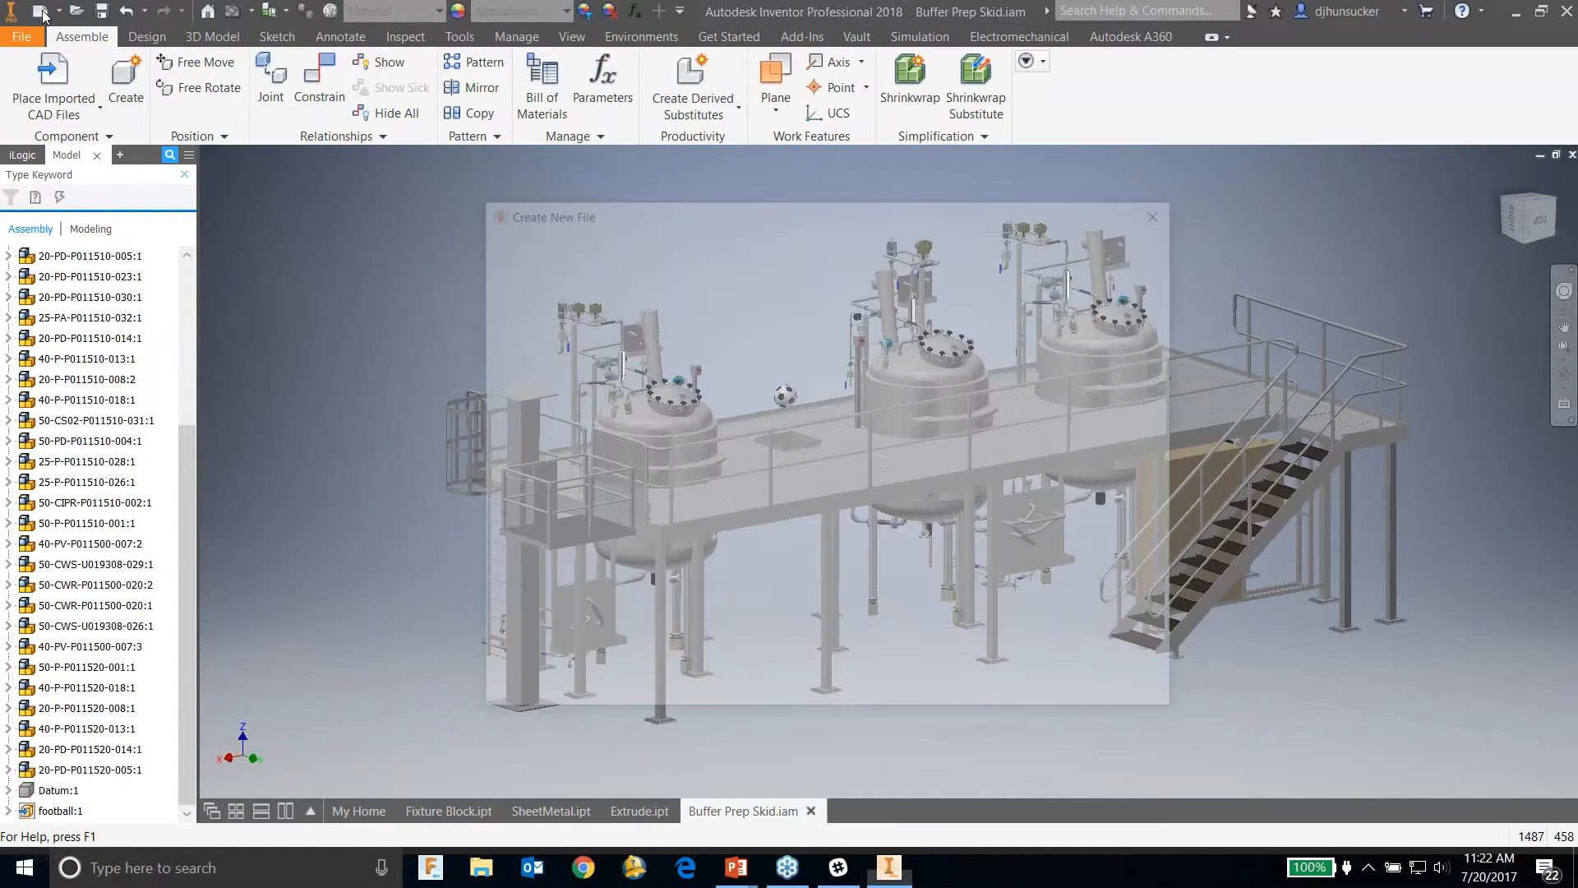
pyautogui.press('Return')
pyautogui.click(465, 810)
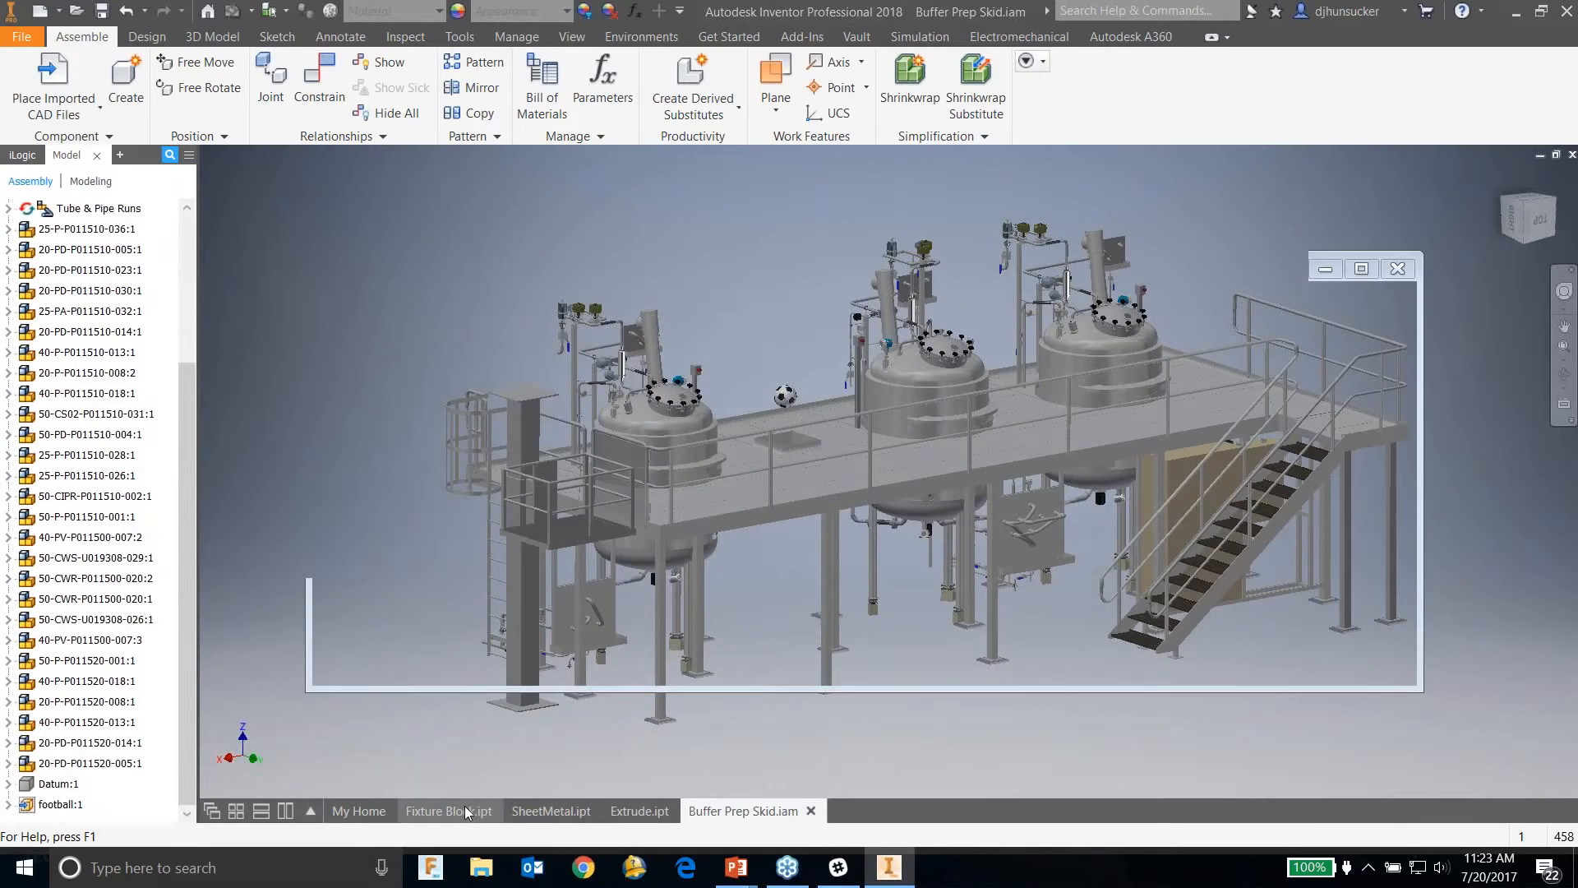
pyautogui.click(59, 12)
pyautogui.click(90, 86)
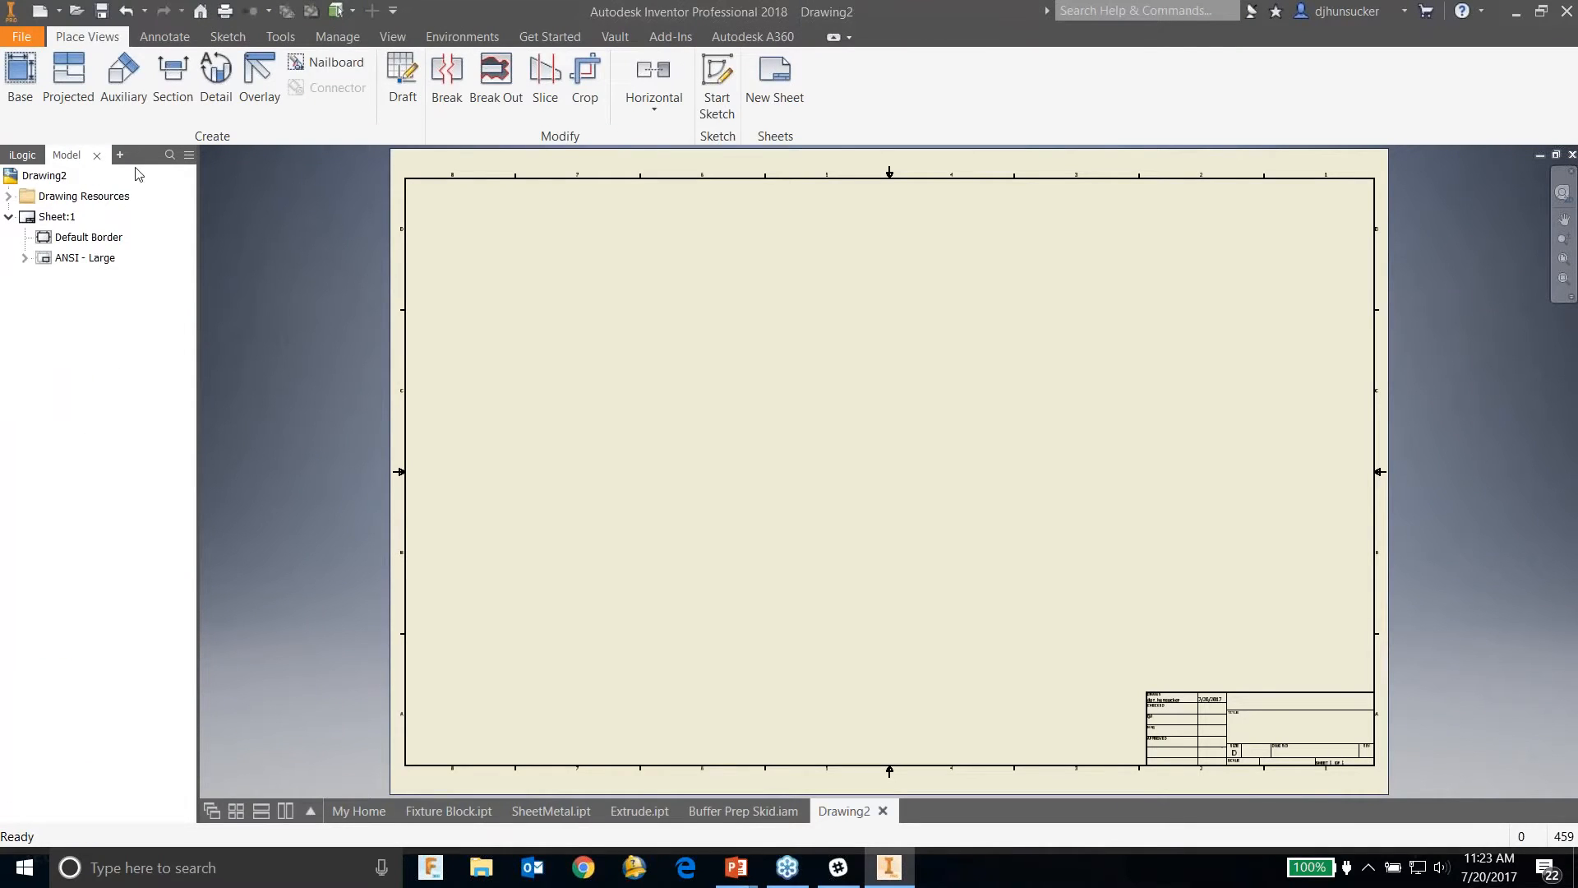
# Step: Lay out a 1/4 scale front base view of Fixture Block.ipt with projected side and isometric views, toggling the view preview off and on
pyautogui.click(19, 82)
pyautogui.moveTo(715, 464); pyautogui.dragTo(646, 569)
pyautogui.moveTo(663, 660); pyautogui.dragTo(632, 622)
pyautogui.click(870, 614)
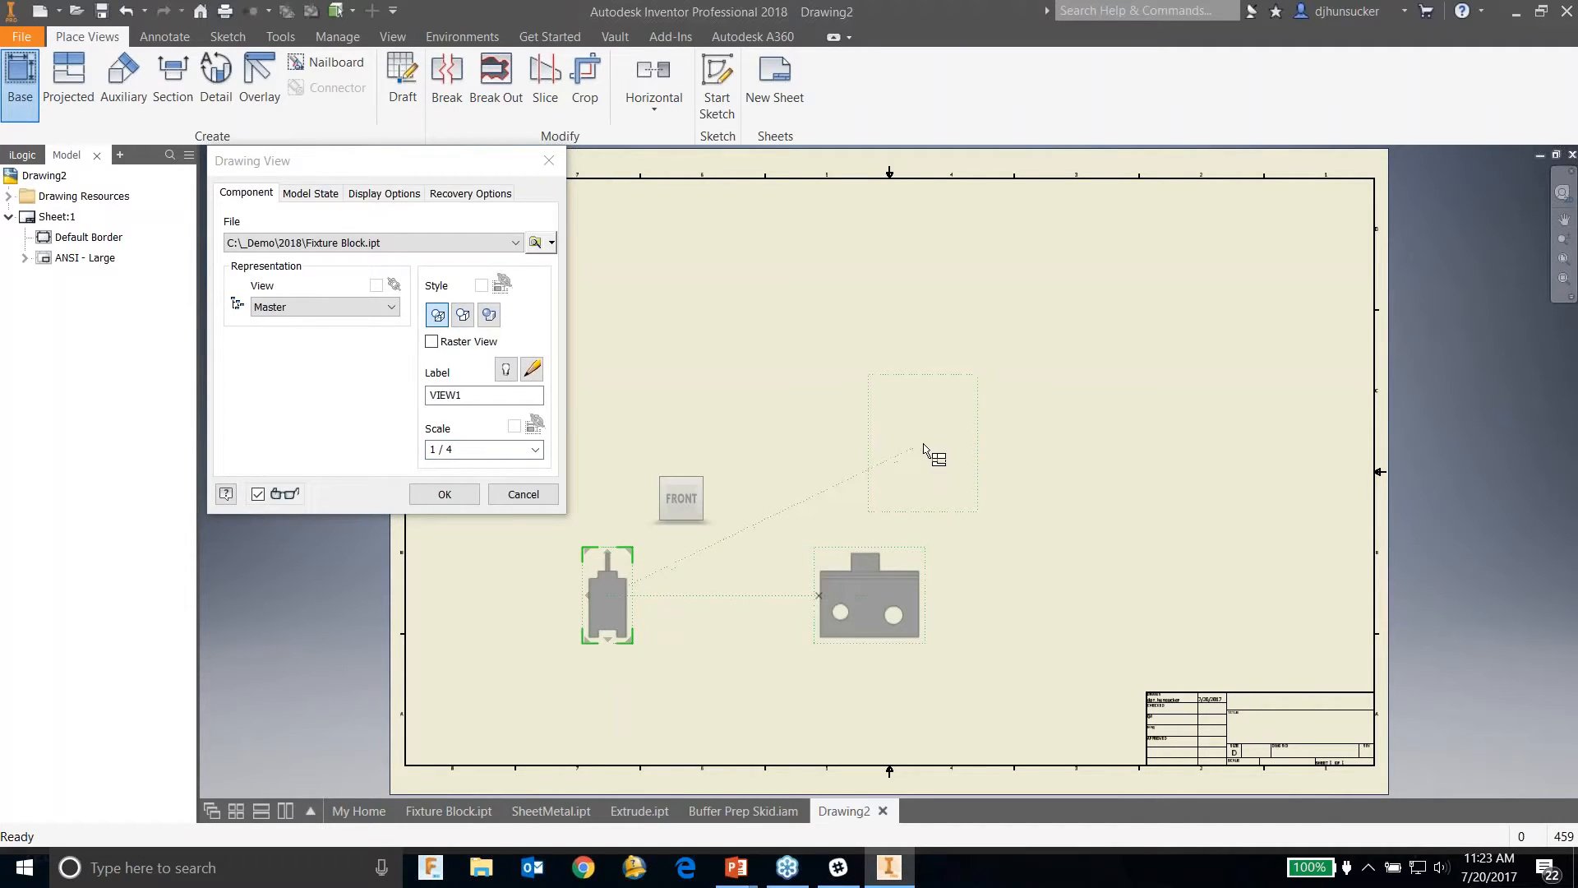
pyautogui.click(257, 493)
pyautogui.click(257, 494)
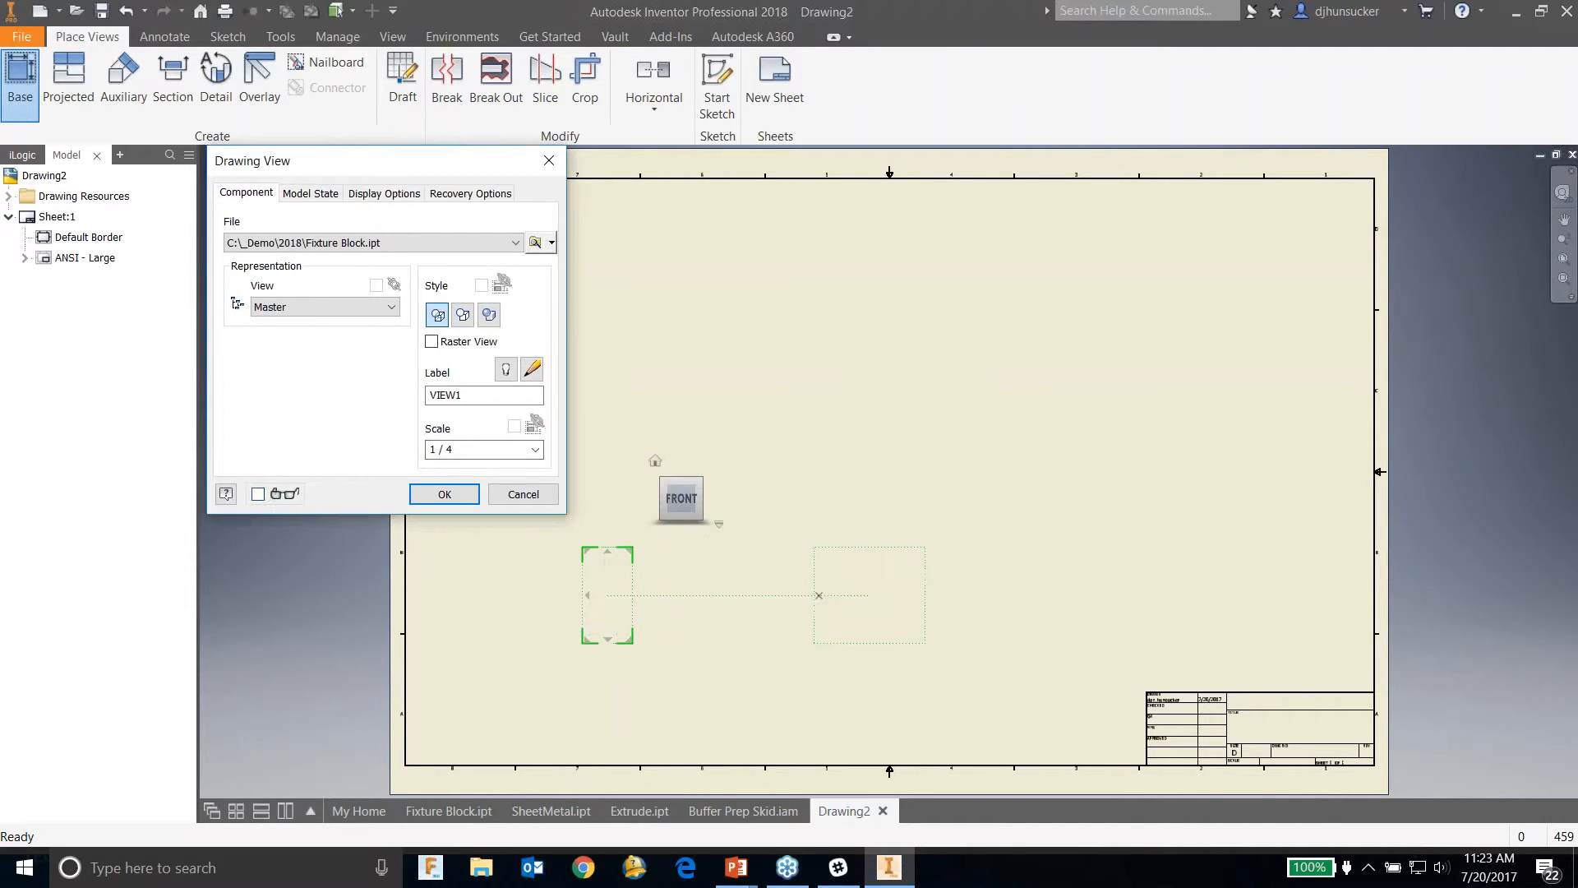
pyautogui.click(257, 494)
# Step: Include all model dimensions in the view's recovery options and create the drawing views
pyautogui.click(505, 369)
pyautogui.click(474, 196)
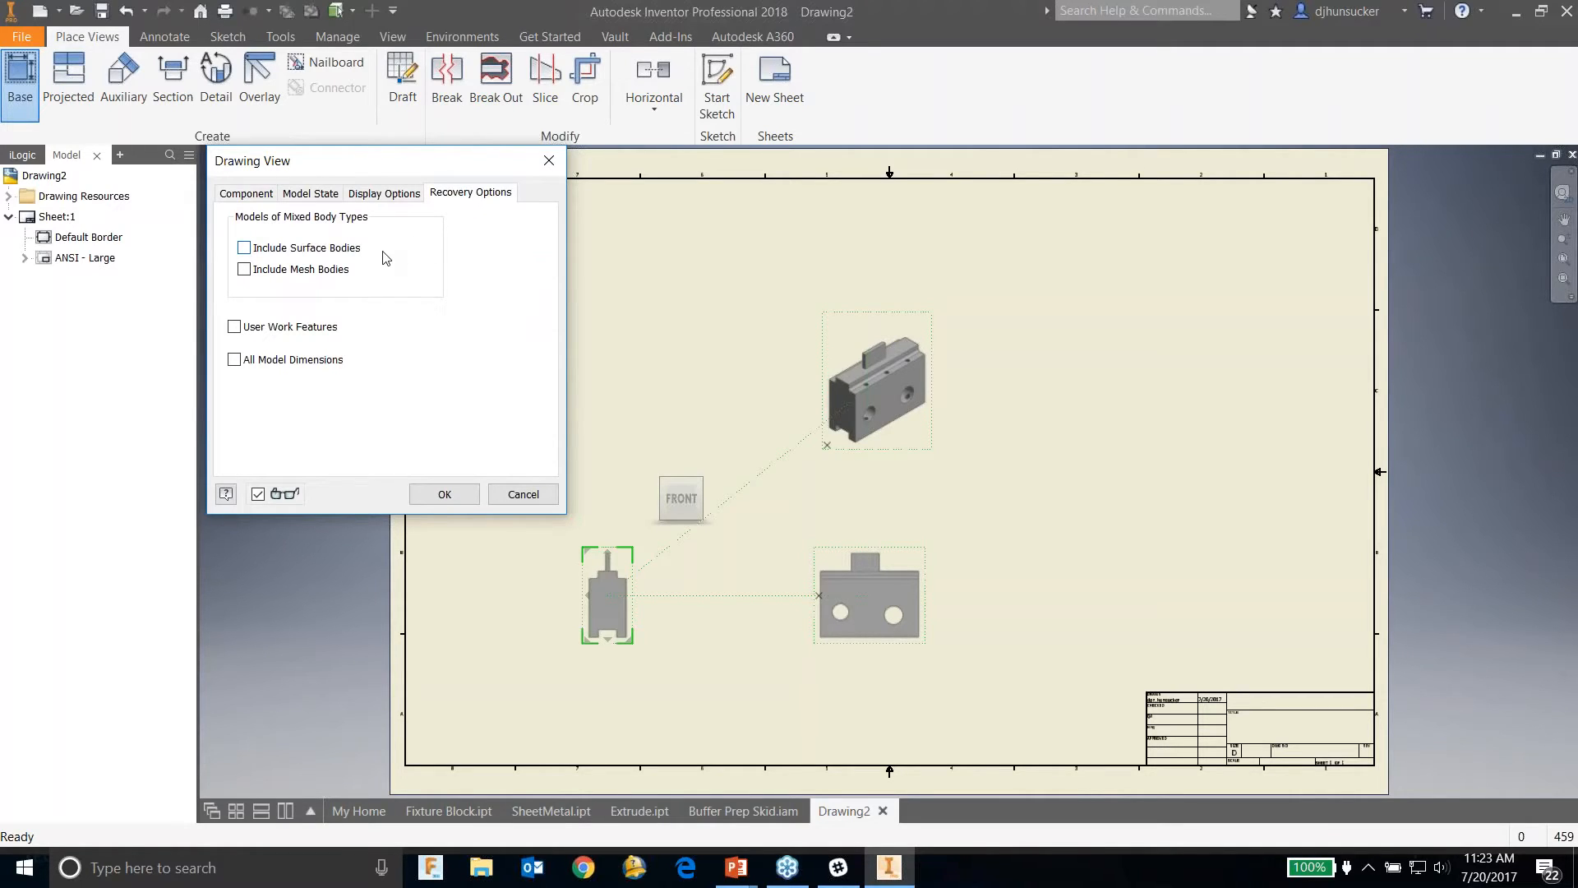
pyautogui.click(249, 362)
pyautogui.click(426, 496)
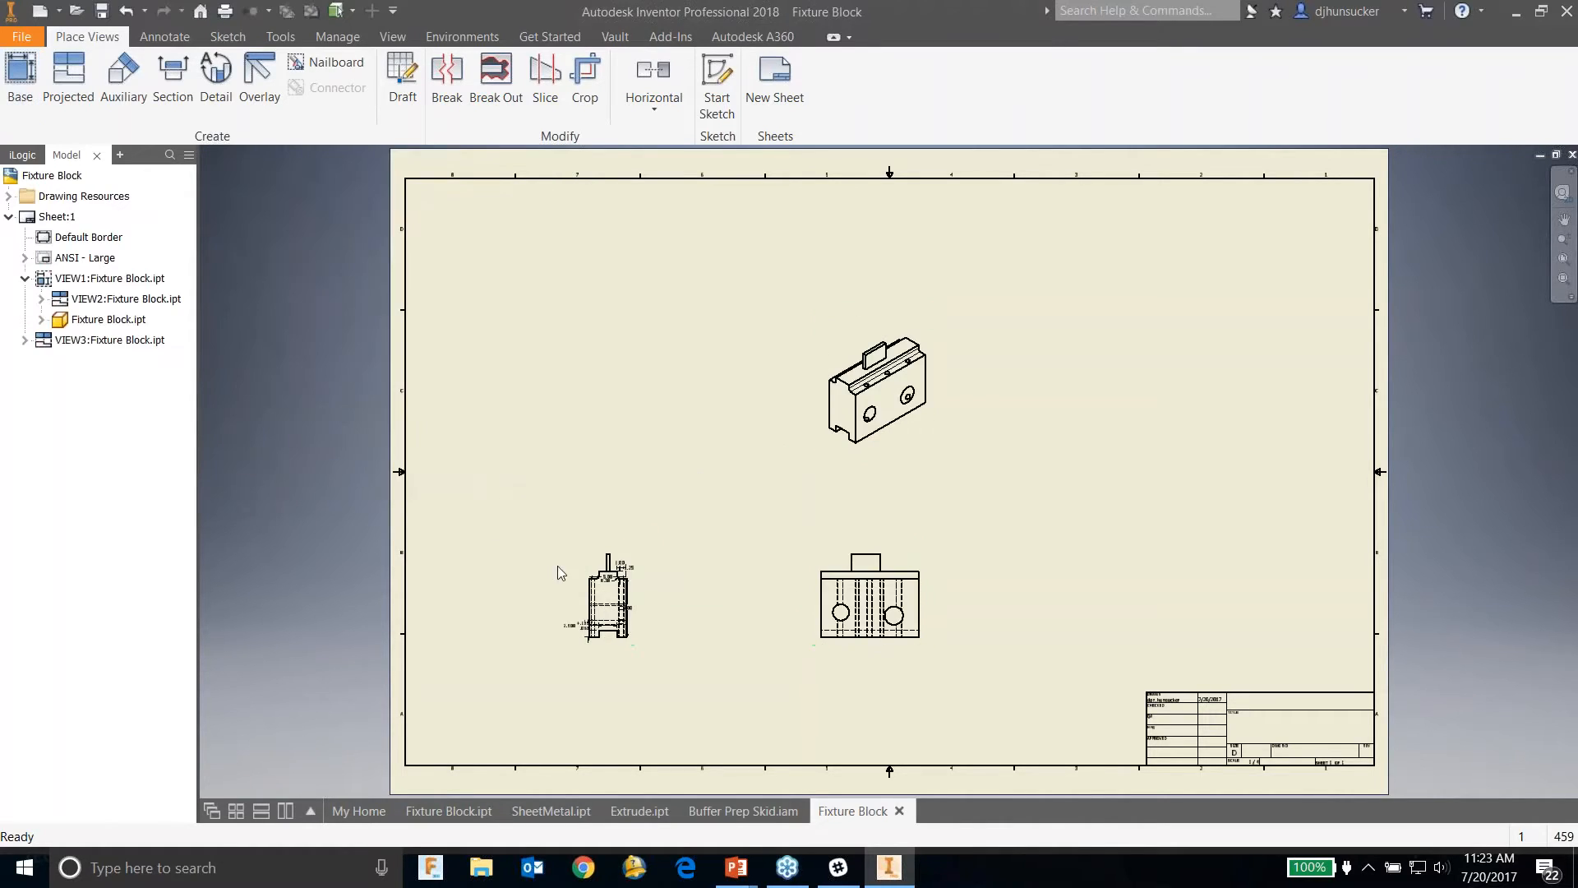
# Step: Retrieve the 3D annotations of the Front design view into the front view of the fixture block and inspect them
pyautogui.scroll(3, 604, 495)
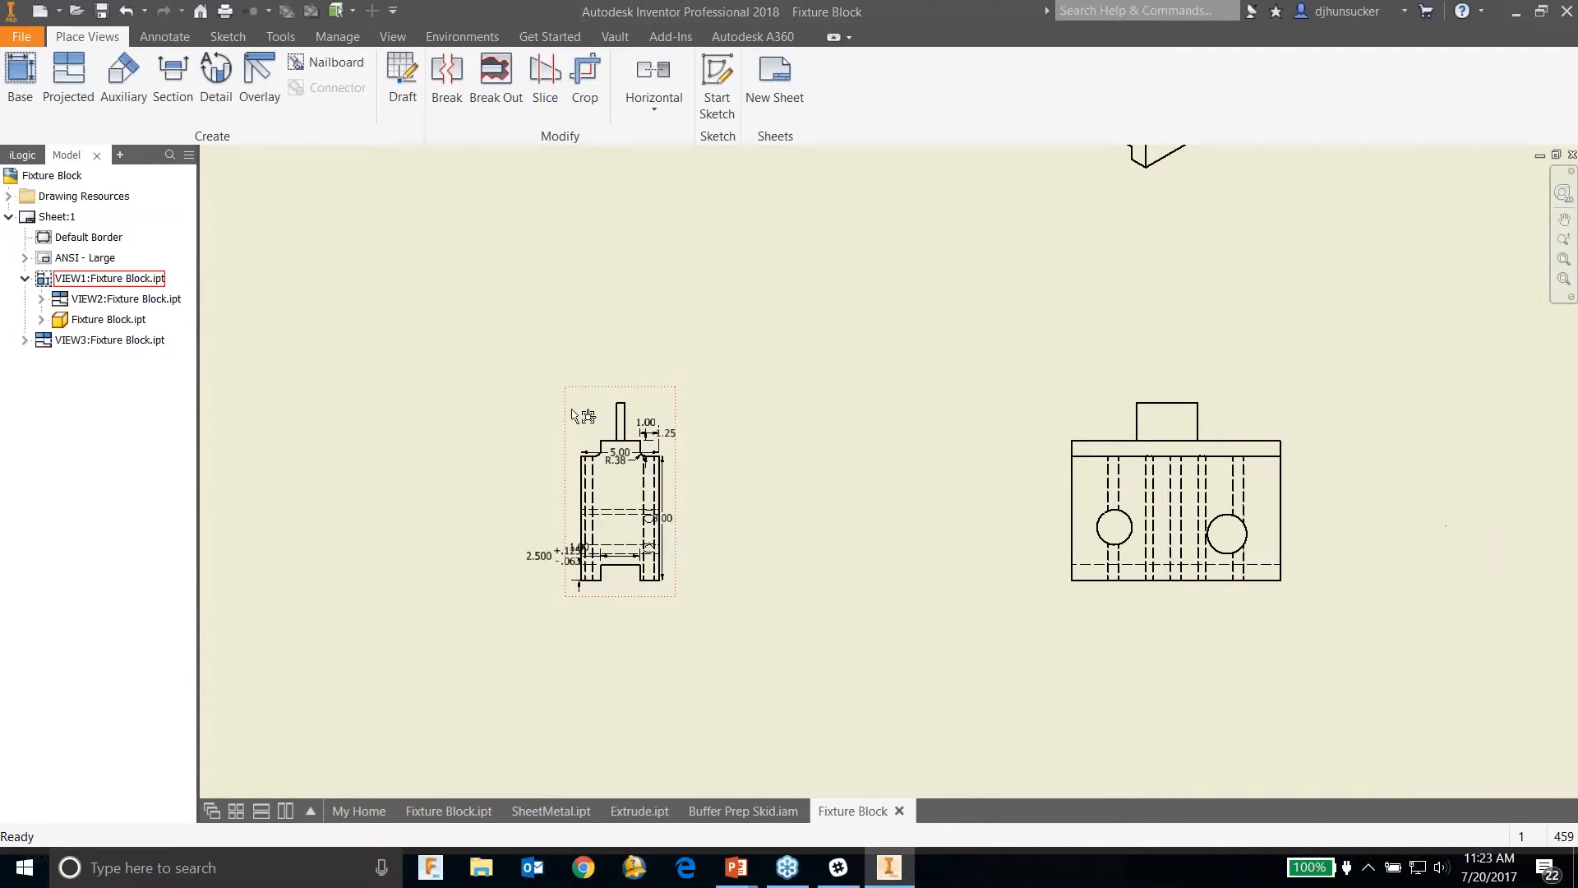
pyautogui.rightClick(573, 415)
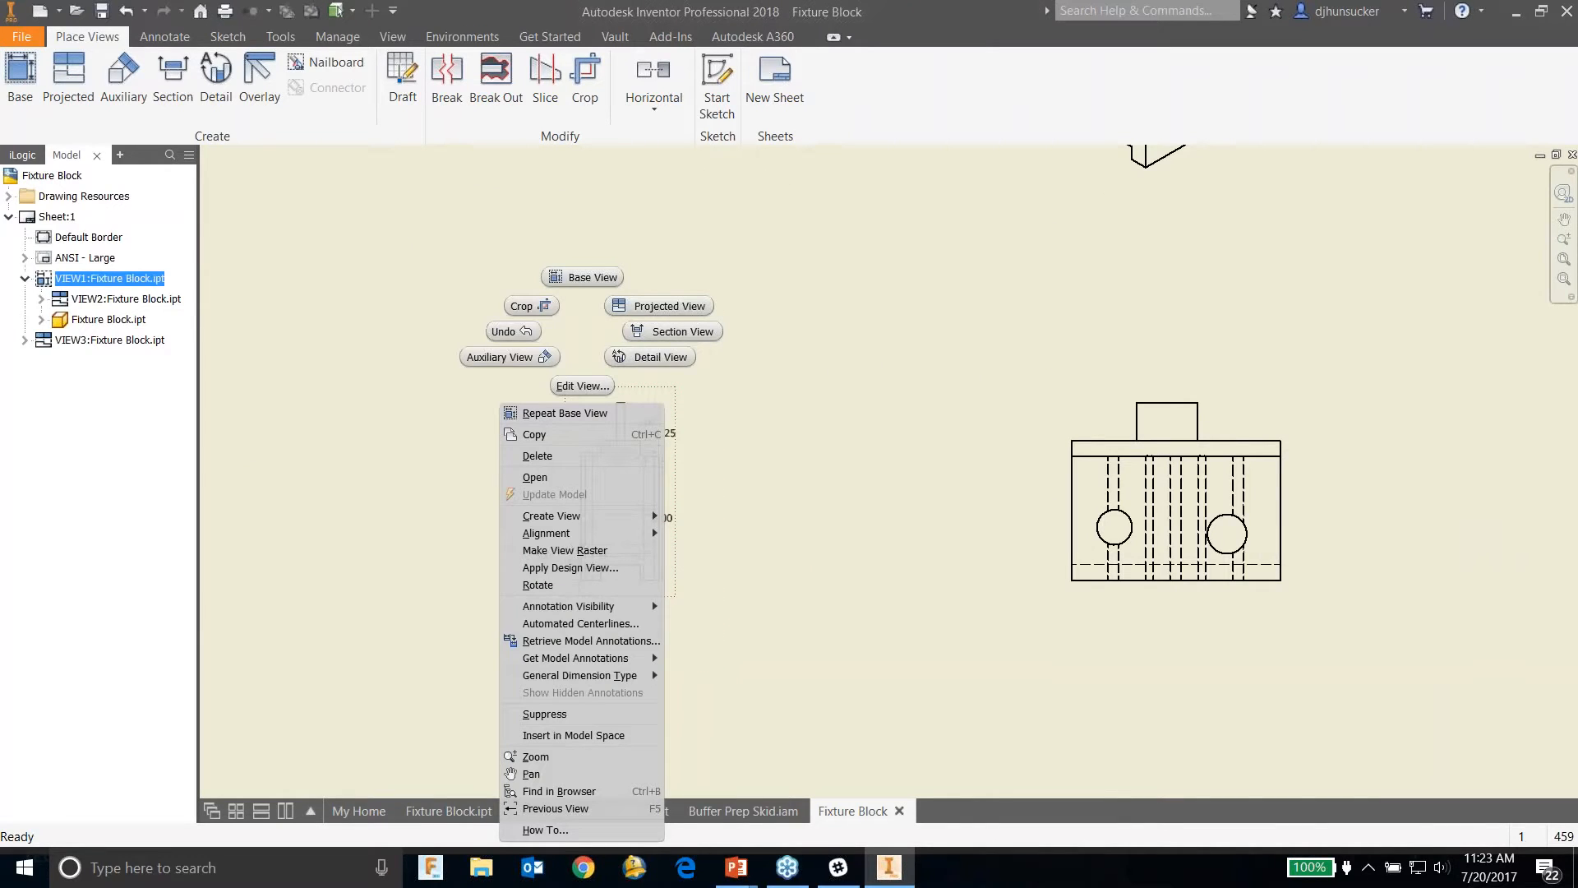
pyautogui.click(618, 644)
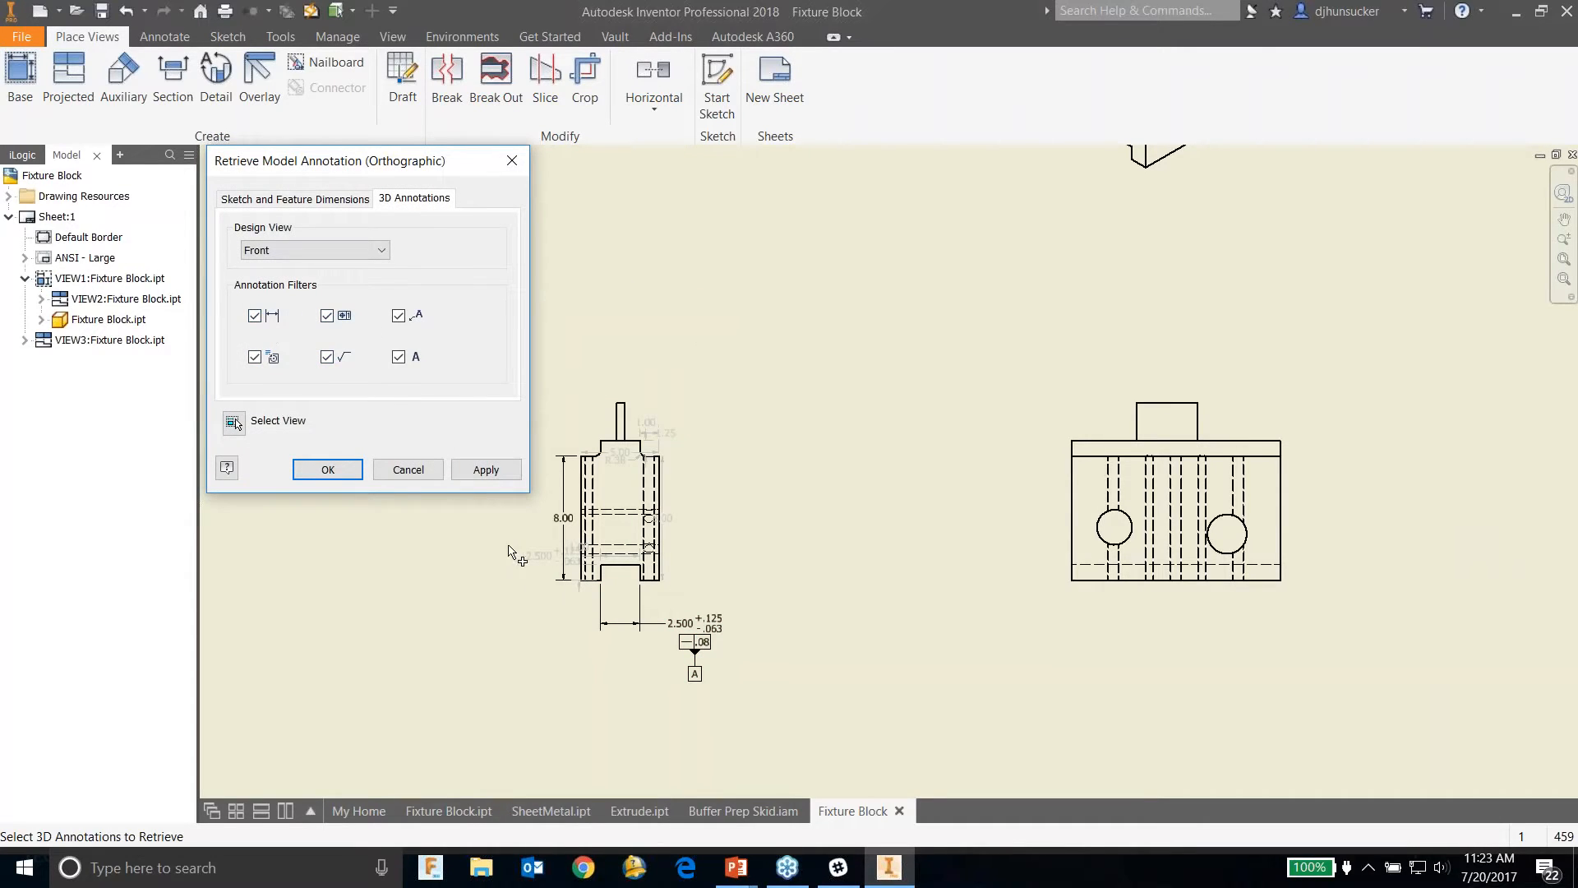
pyautogui.click(327, 469)
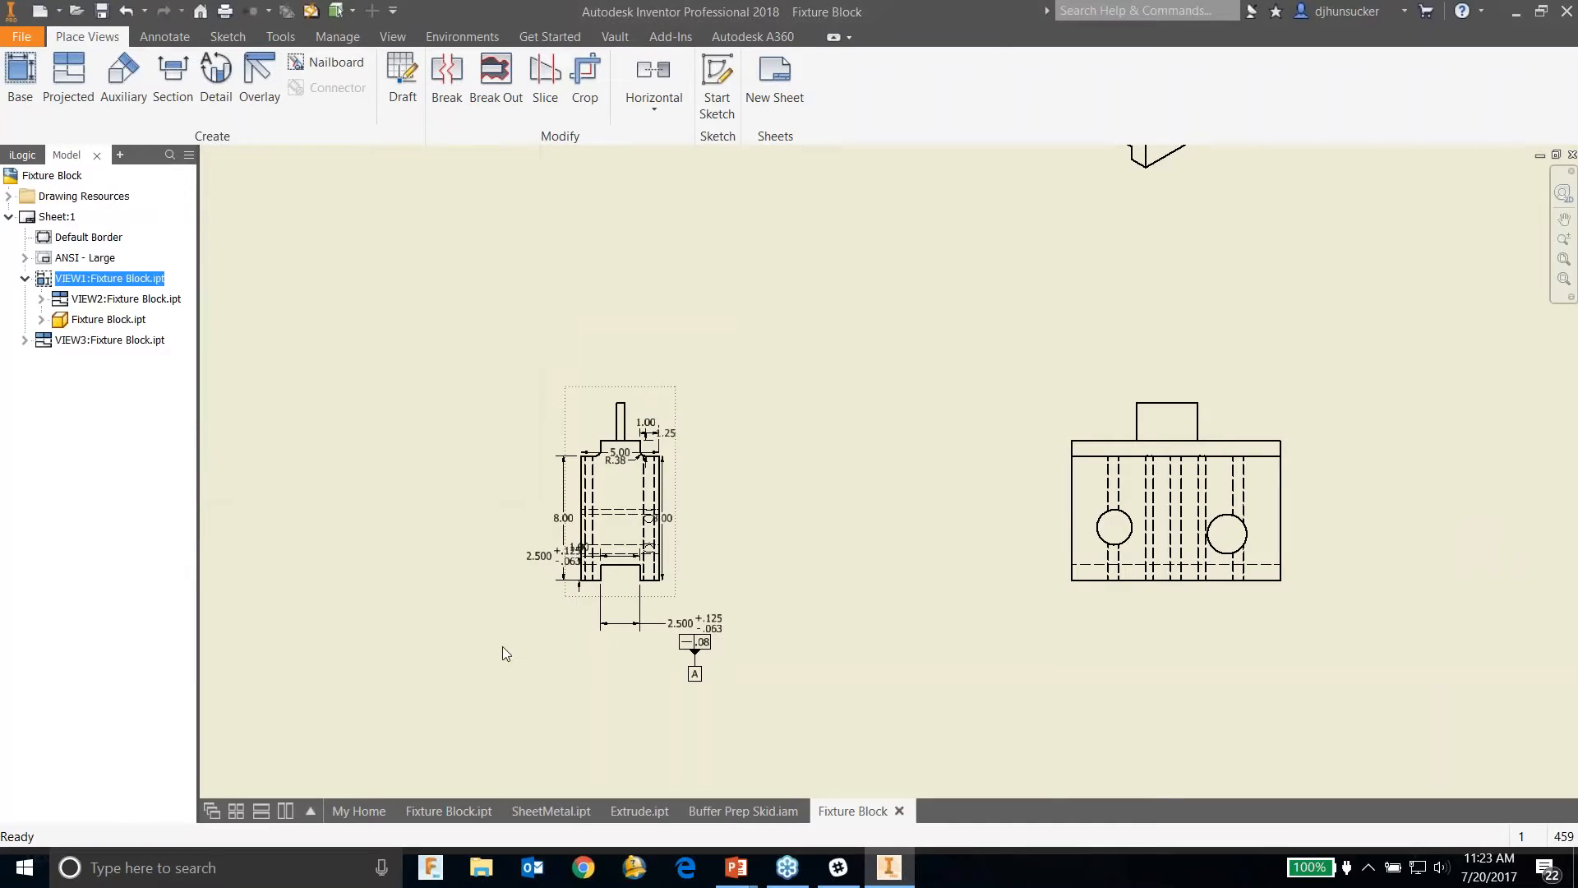
pyautogui.scroll(3, 649, 610)
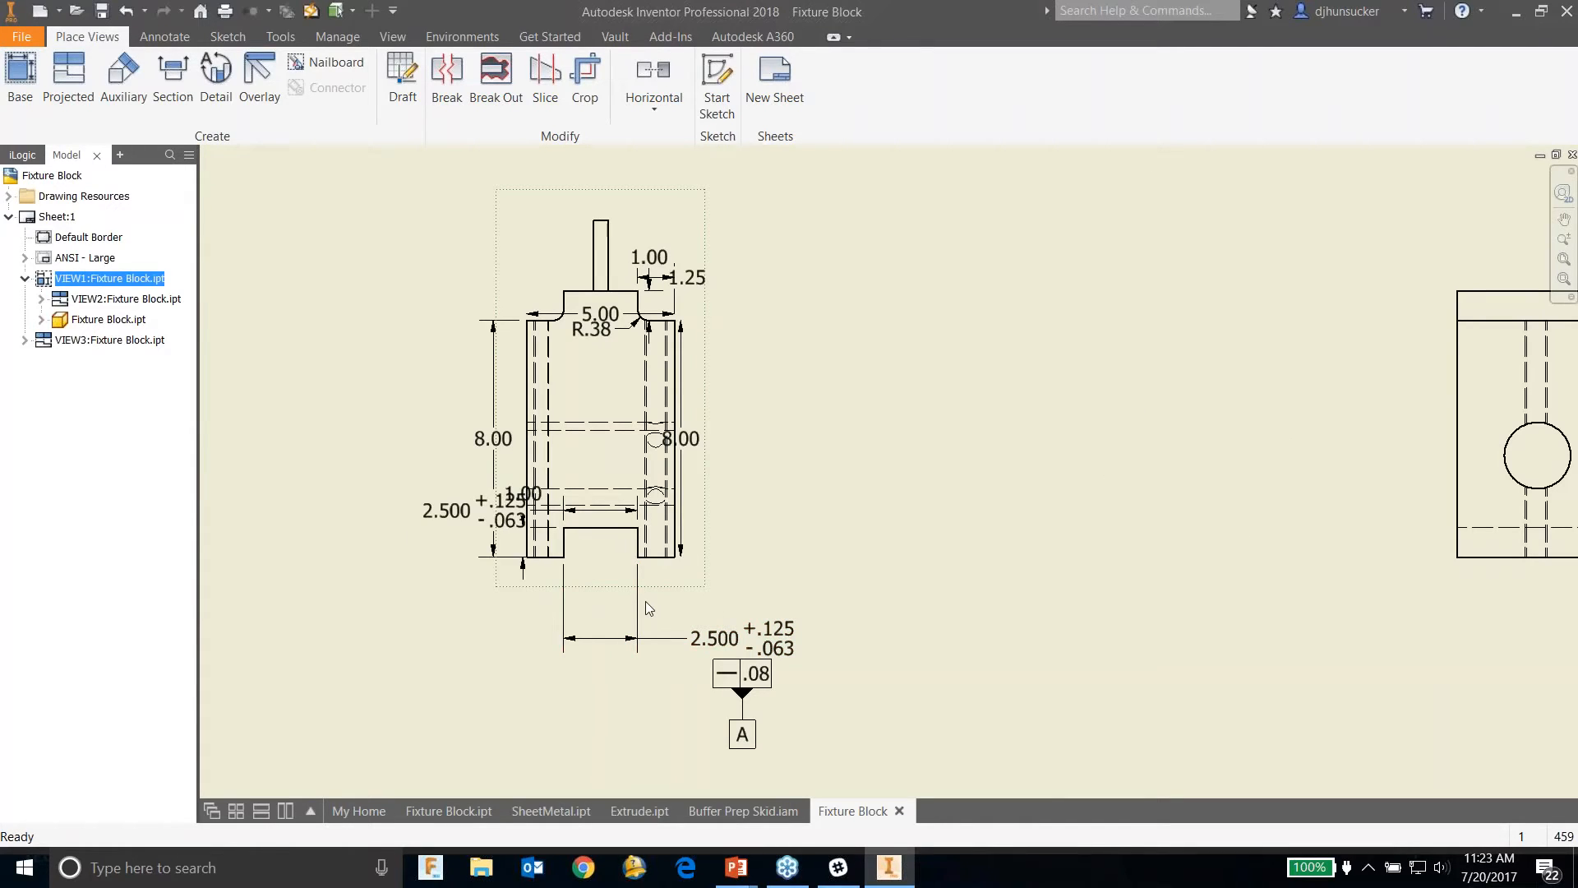
pyautogui.scroll(-2, 774, 296)
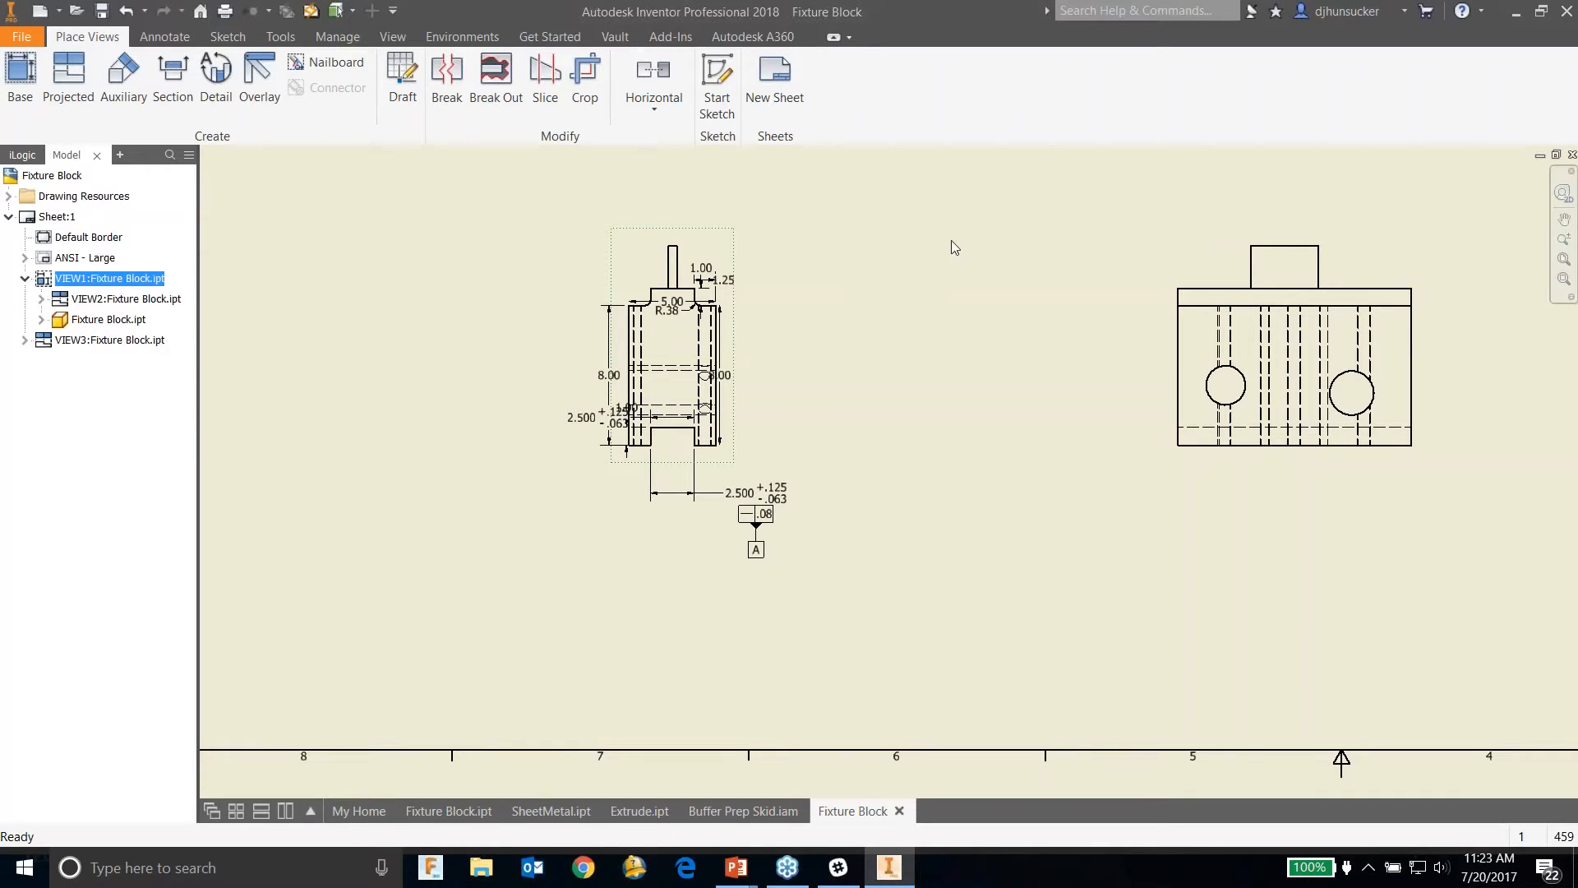
pyautogui.moveTo(950, 240); pyautogui.dragTo(849, 307, button='middle')
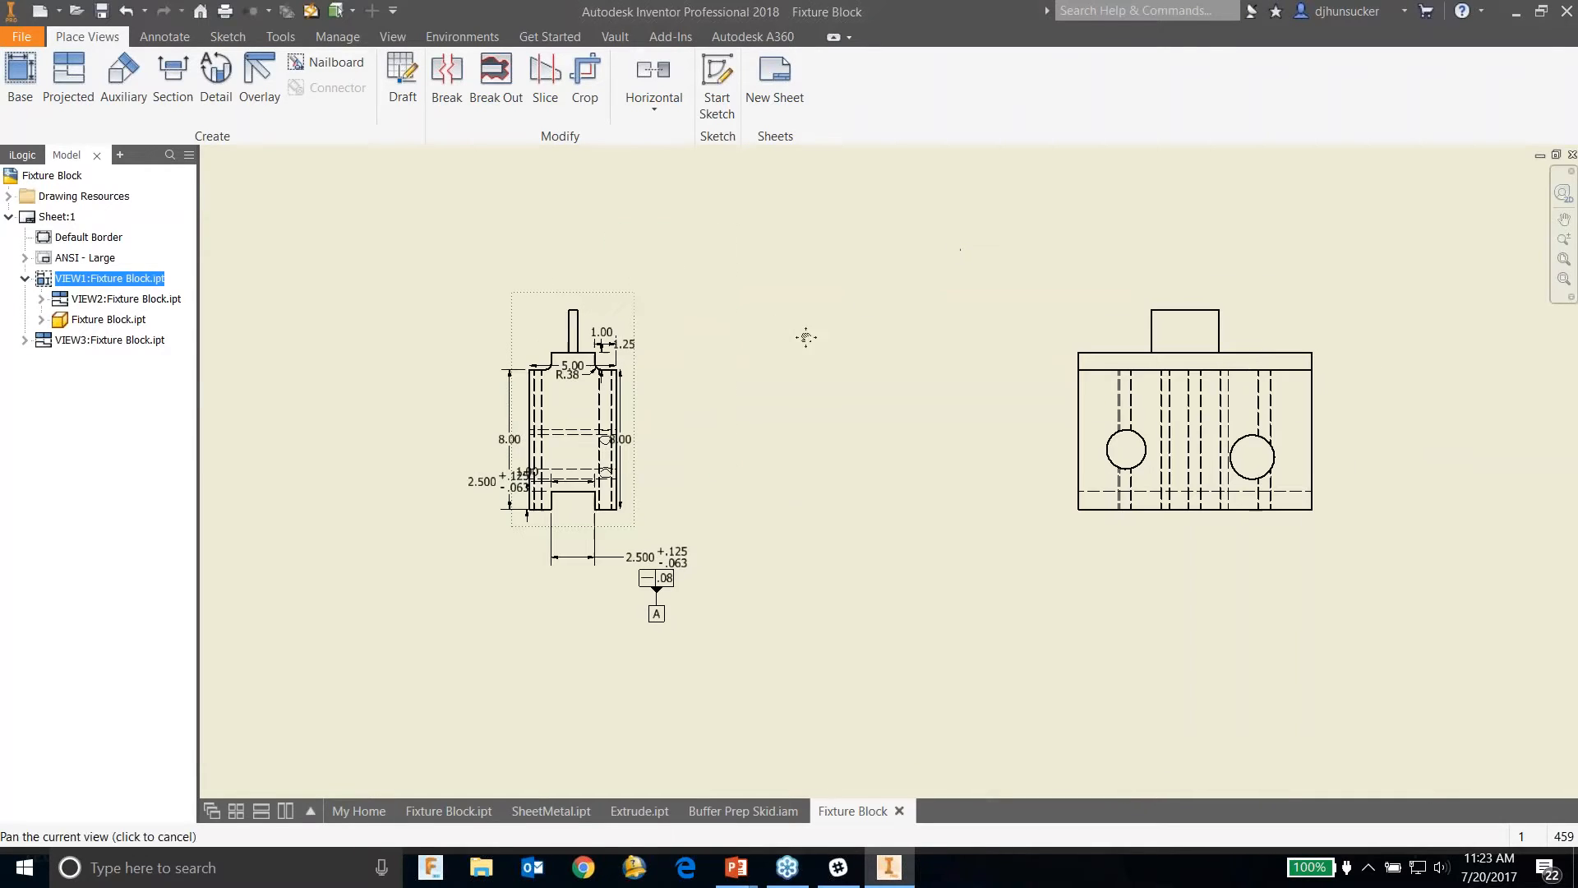
# Step: Start a text note between the front and side views reading "Notes", "- adfadsfsadf" and "- asdf asdf" on separate lines
pyautogui.click(166, 39)
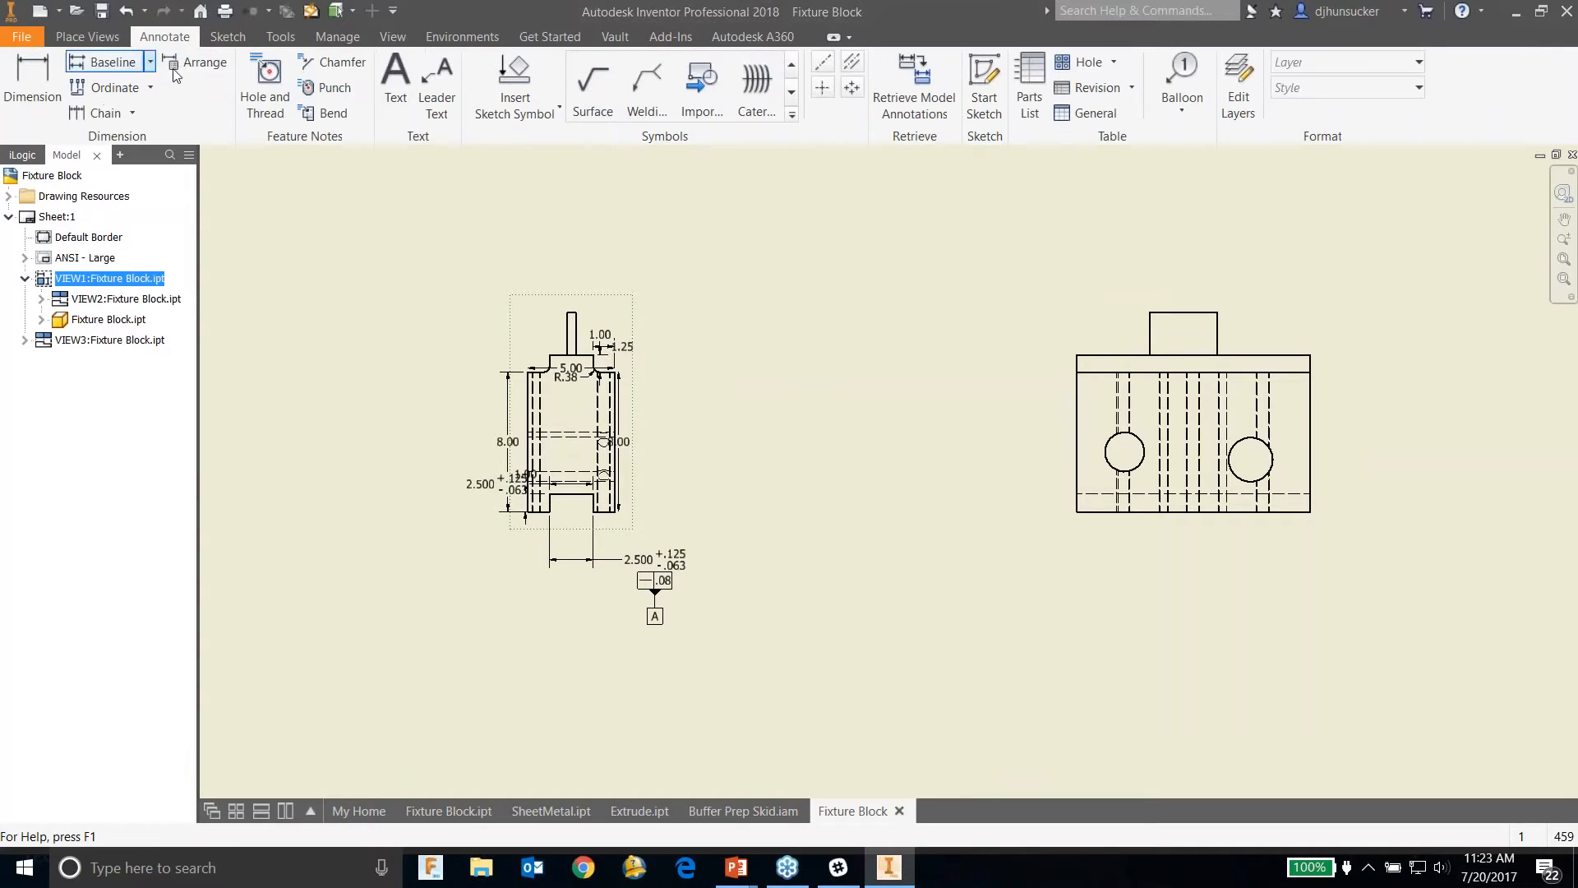
pyautogui.click(828, 366)
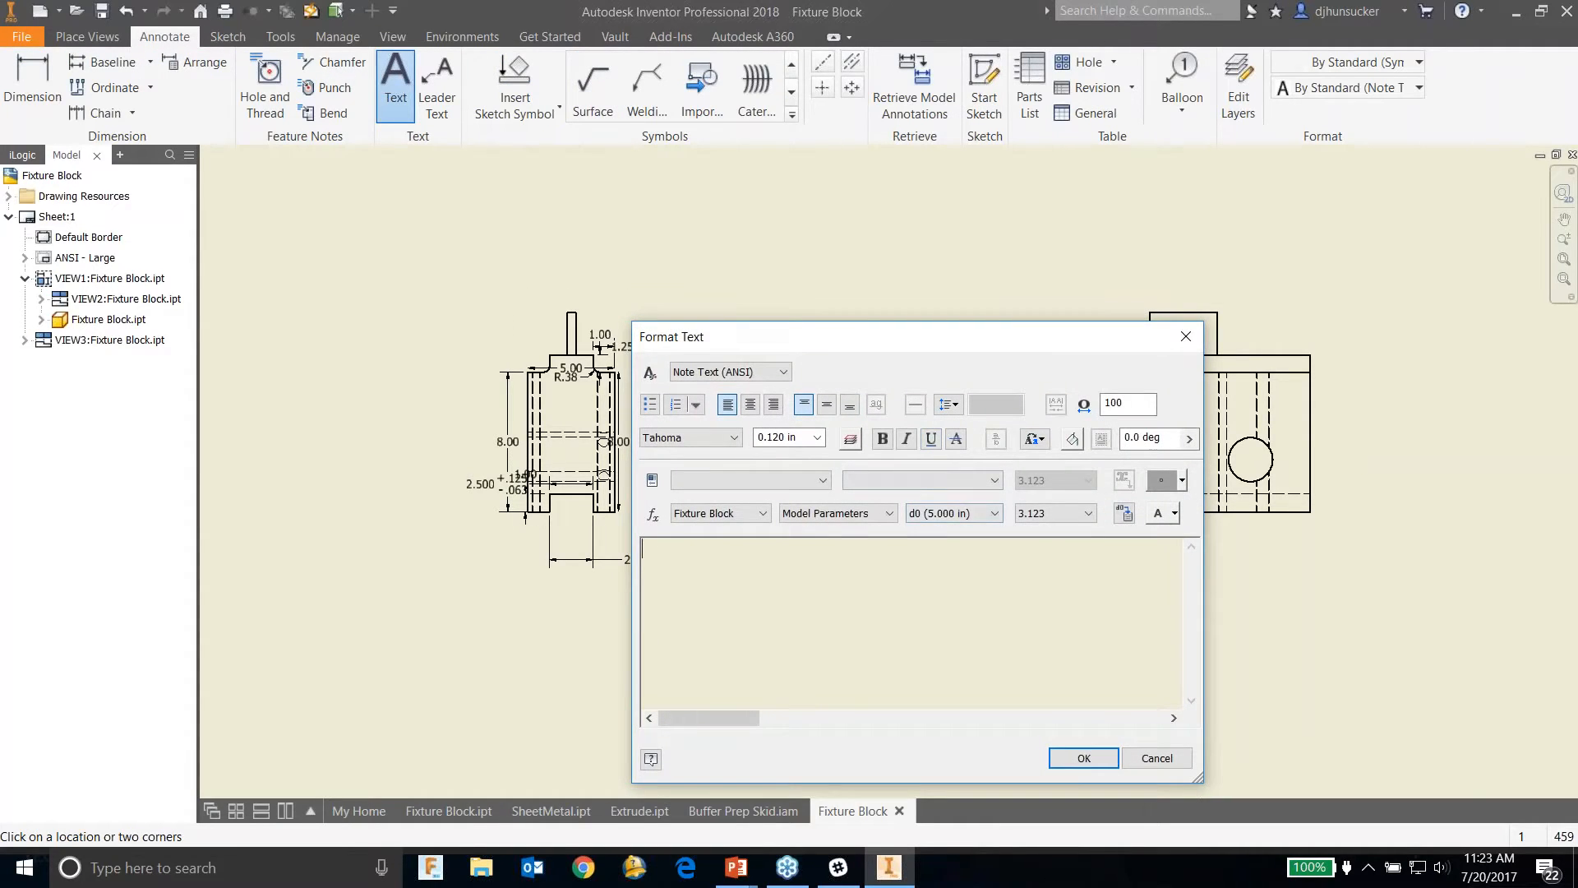
pyautogui.write('Notes ')
pyautogui.write('- adfadsfsadf')
pyautogui.press('Return')
pyautogui.write('- asdf asdf')
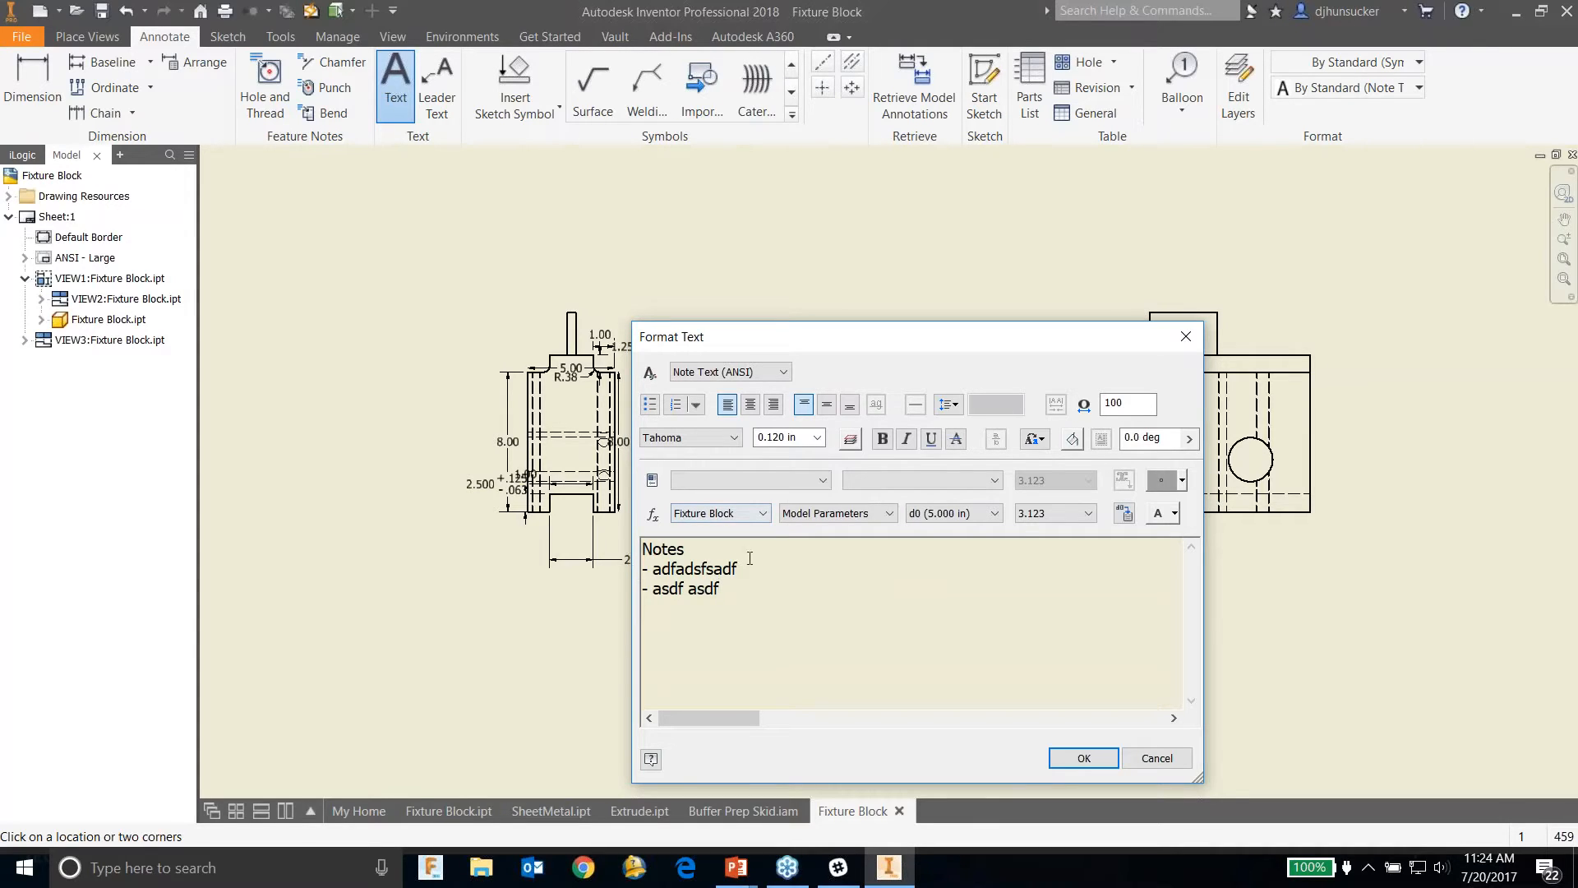
# Step: Give the note a box border, place it on the sheet and check its frame
pyautogui.click(1174, 513)
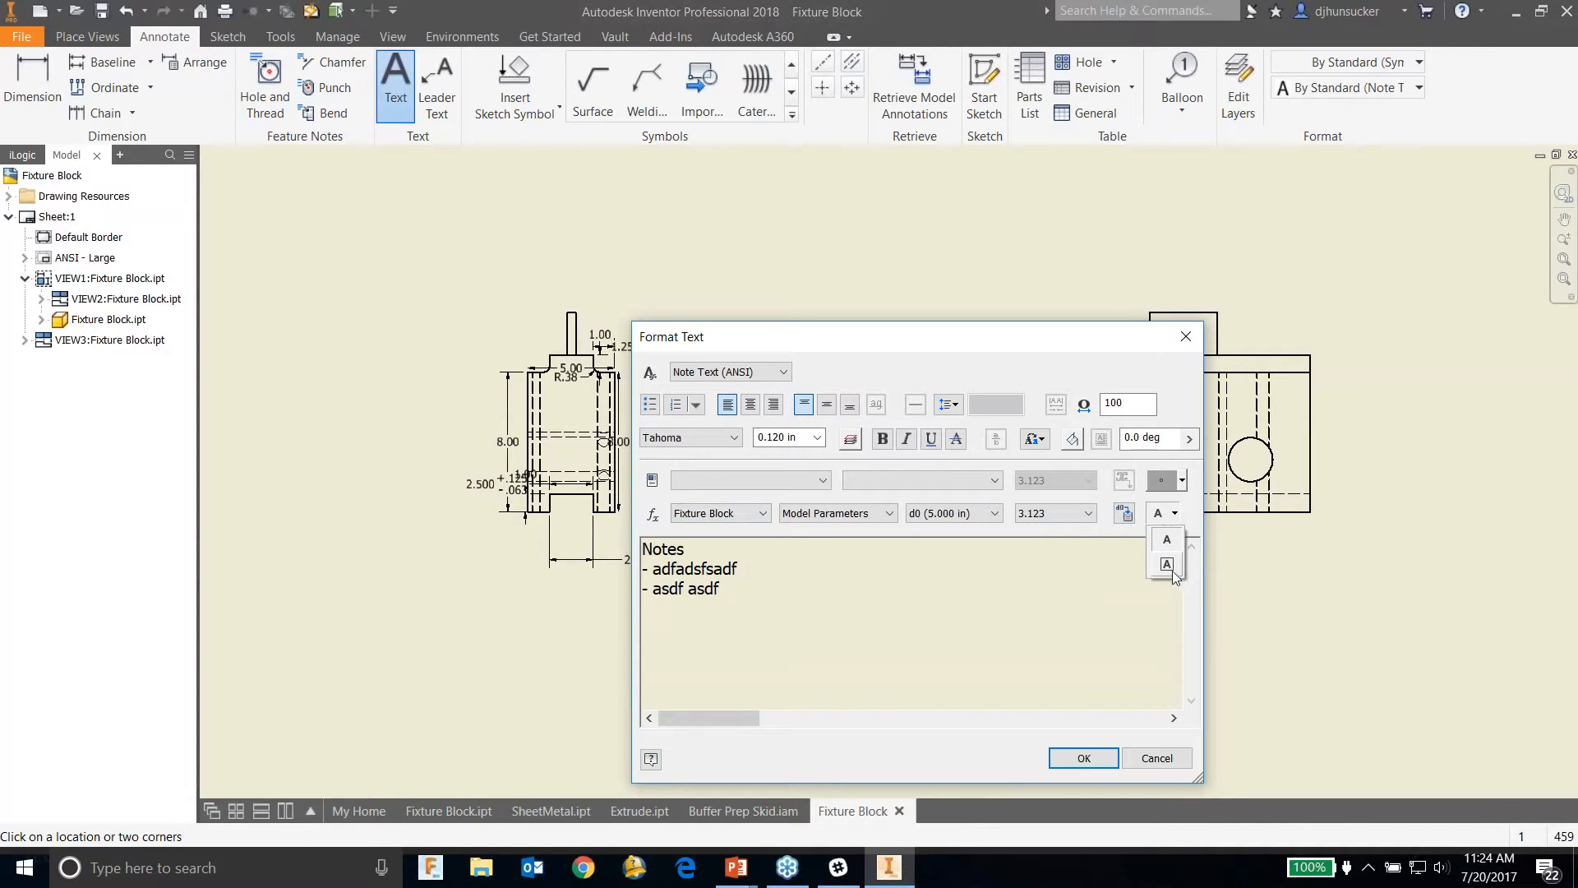
pyautogui.click(1173, 567)
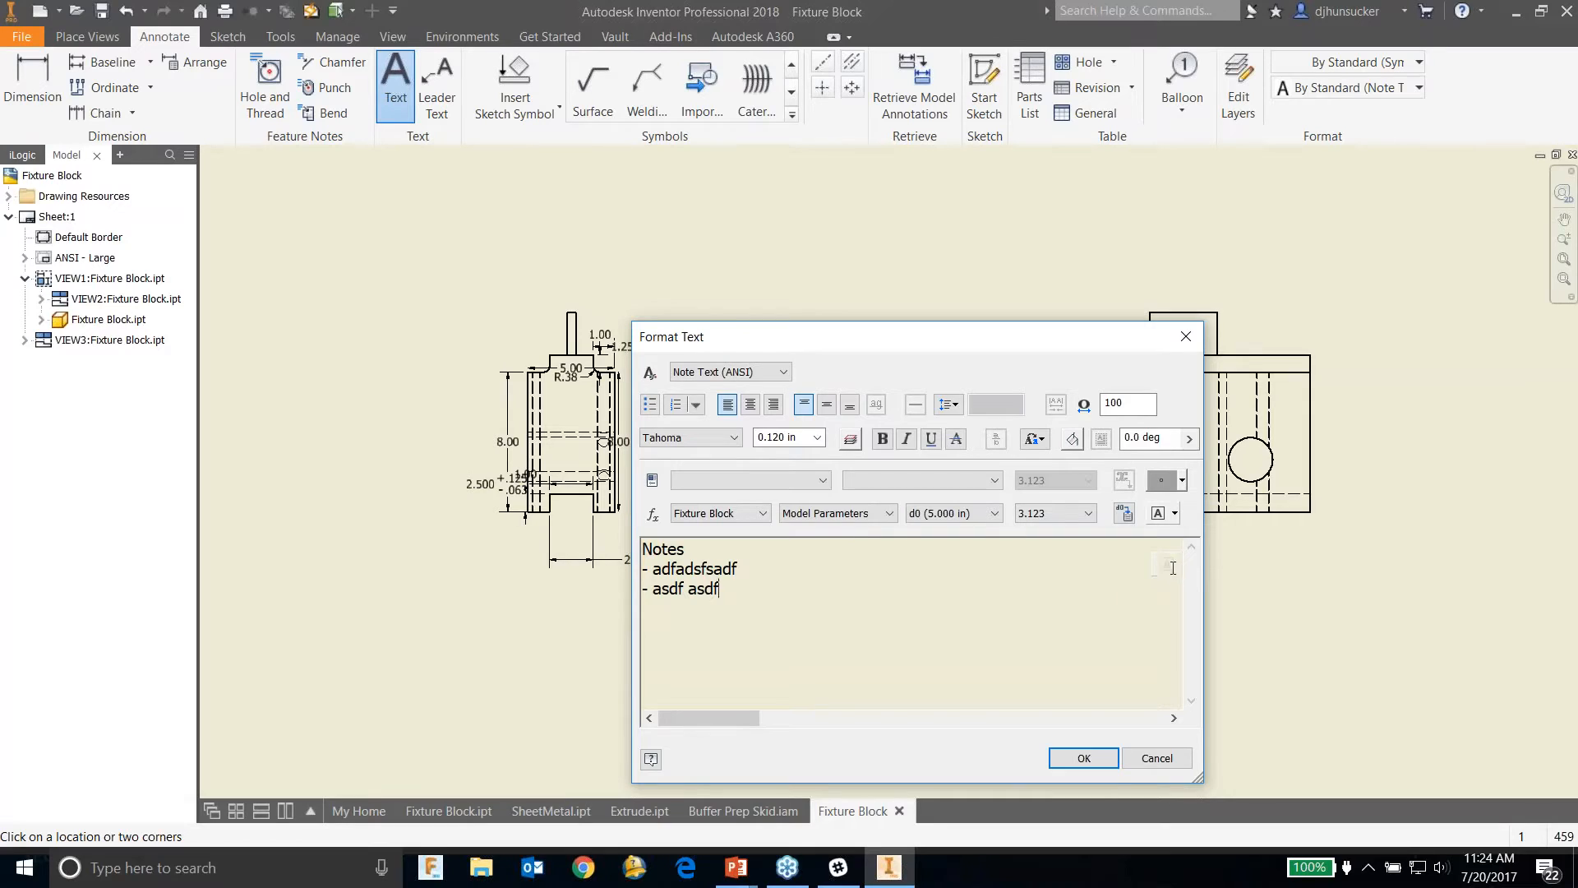
pyautogui.click(1106, 749)
pyautogui.scroll(5, 872, 395)
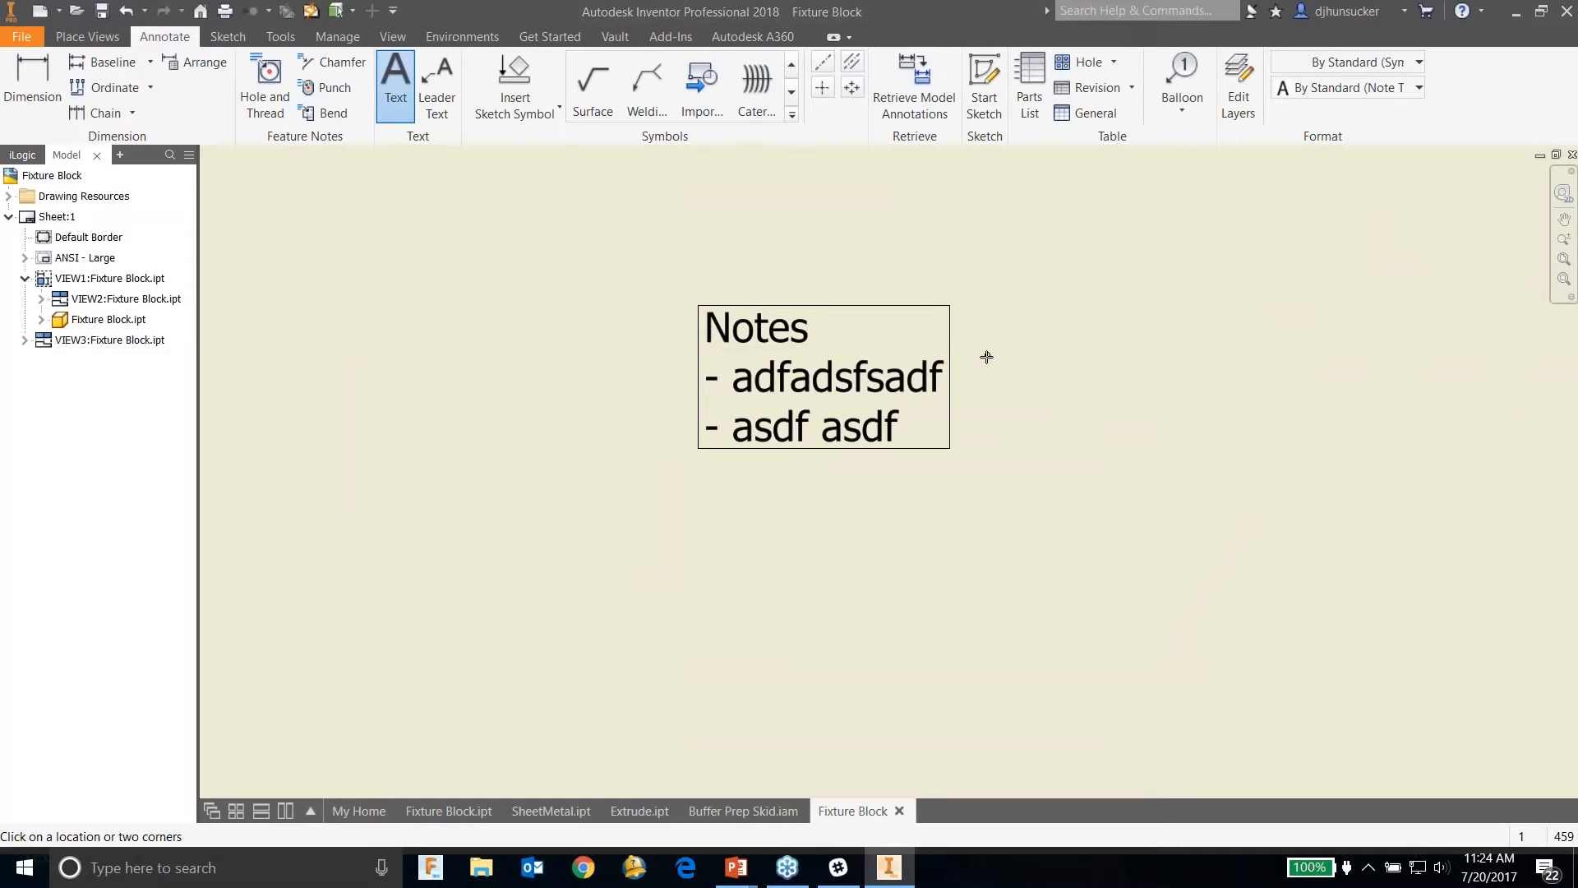
pyautogui.press('Escape')
pyautogui.click(906, 382)
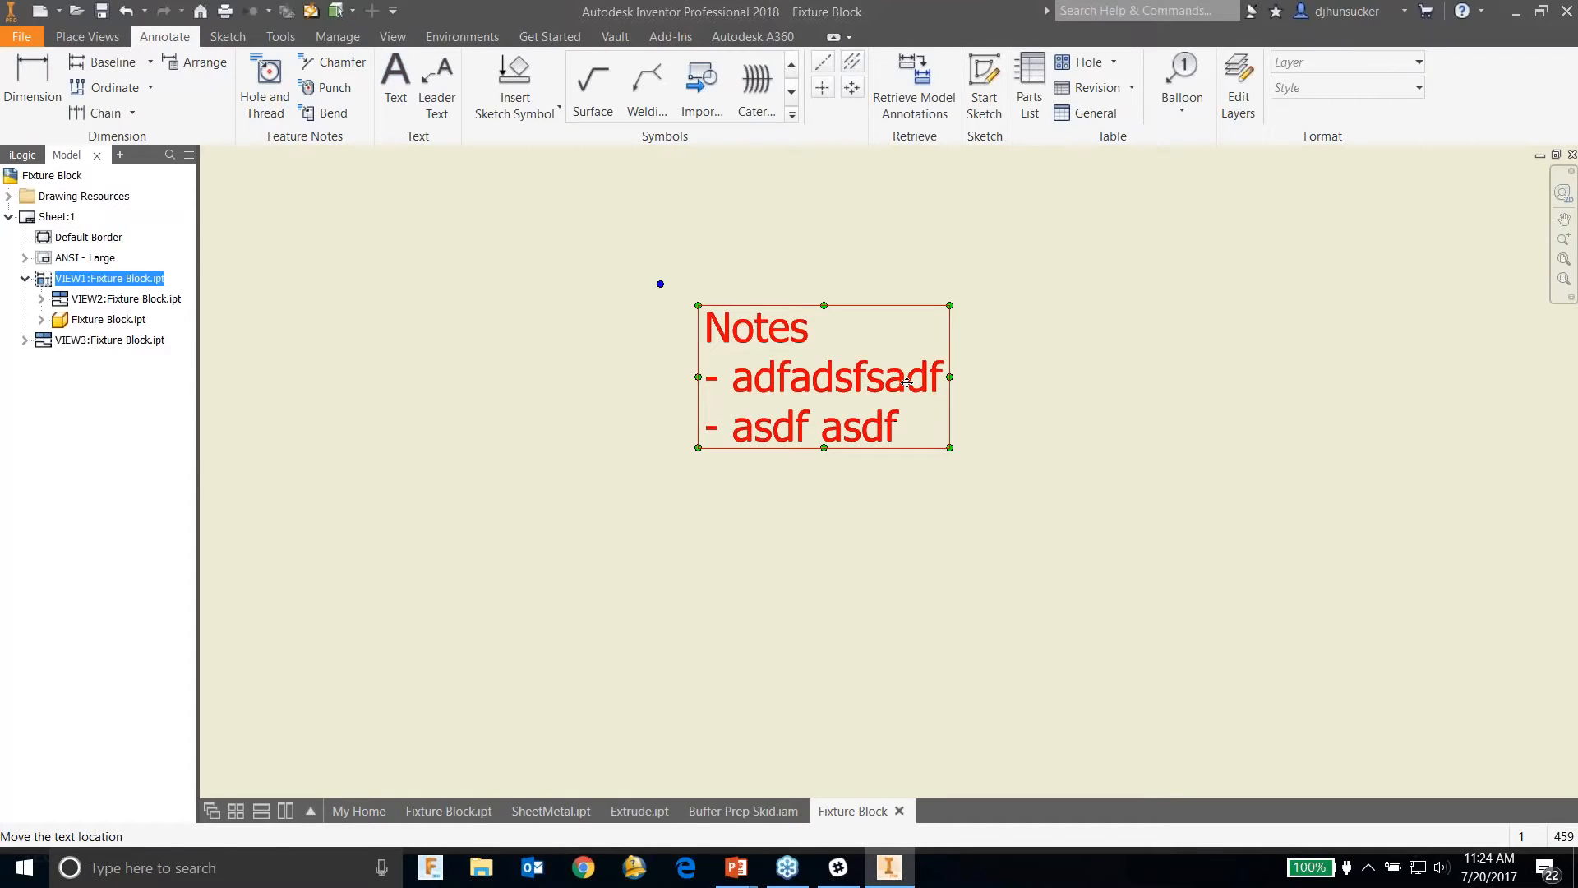
pyautogui.click(1029, 417)
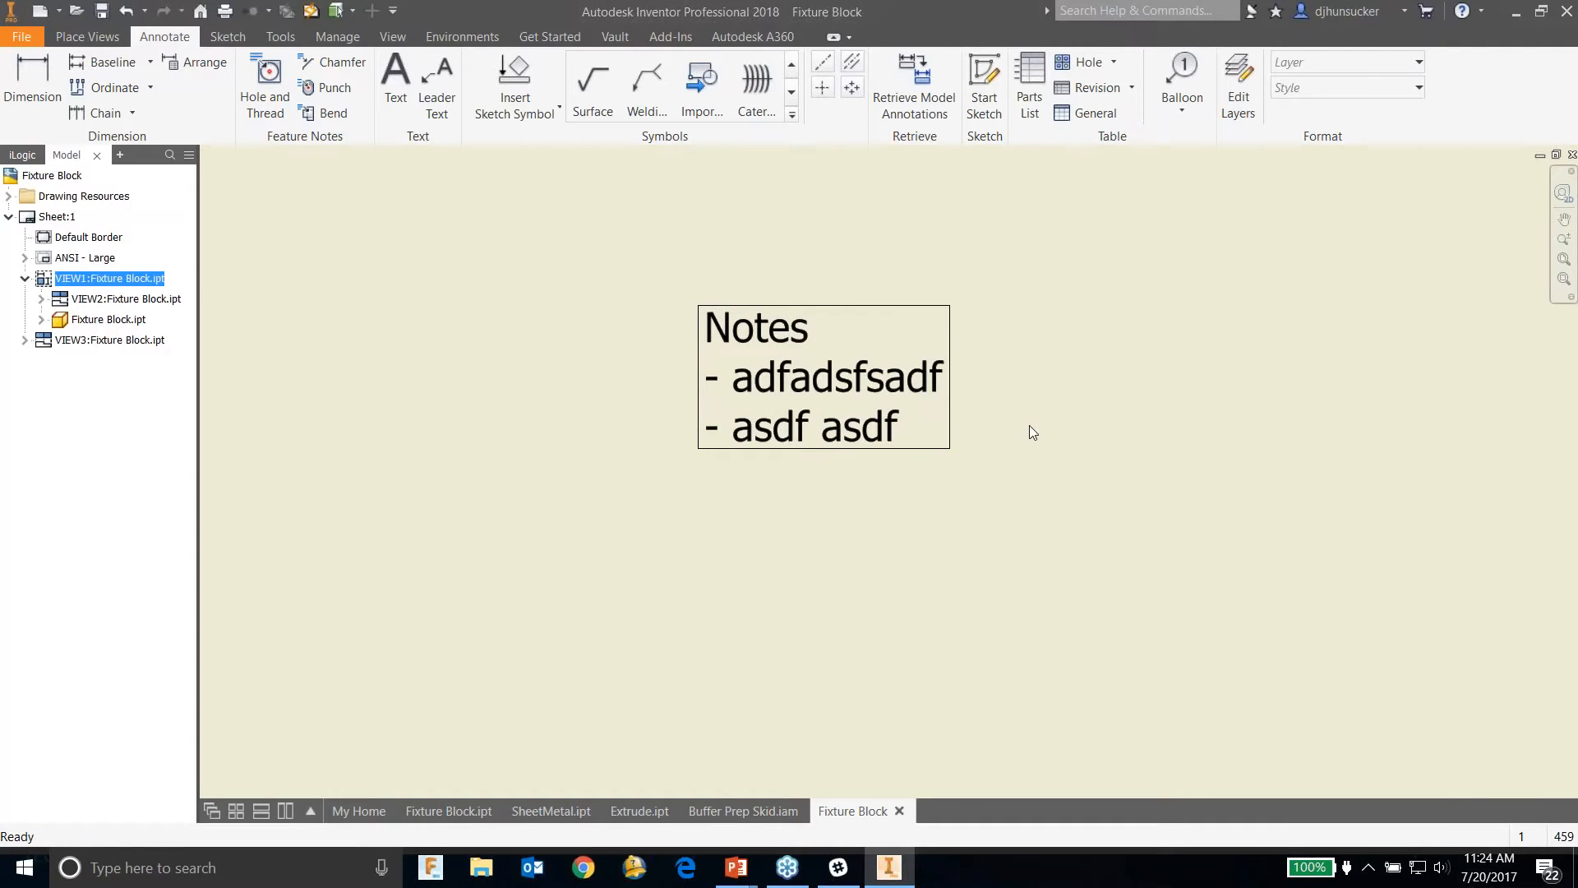
# Step: Close the Fixture Block drawing without saving the changes
pyautogui.middleClick(1034, 418)
pyautogui.middleClick(1033, 418)
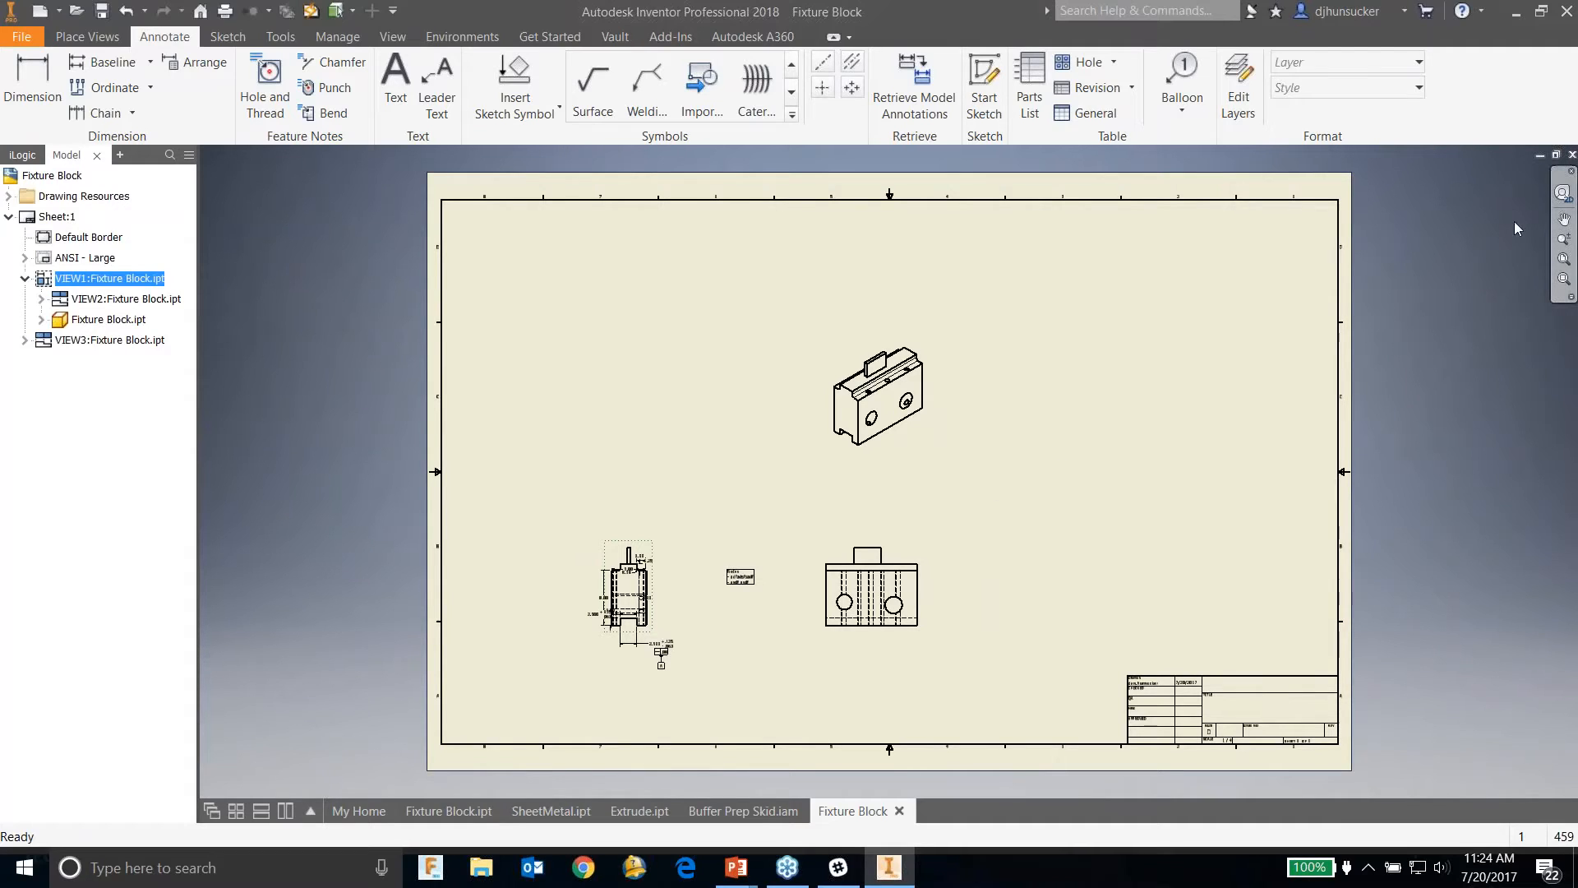
pyautogui.click(1571, 155)
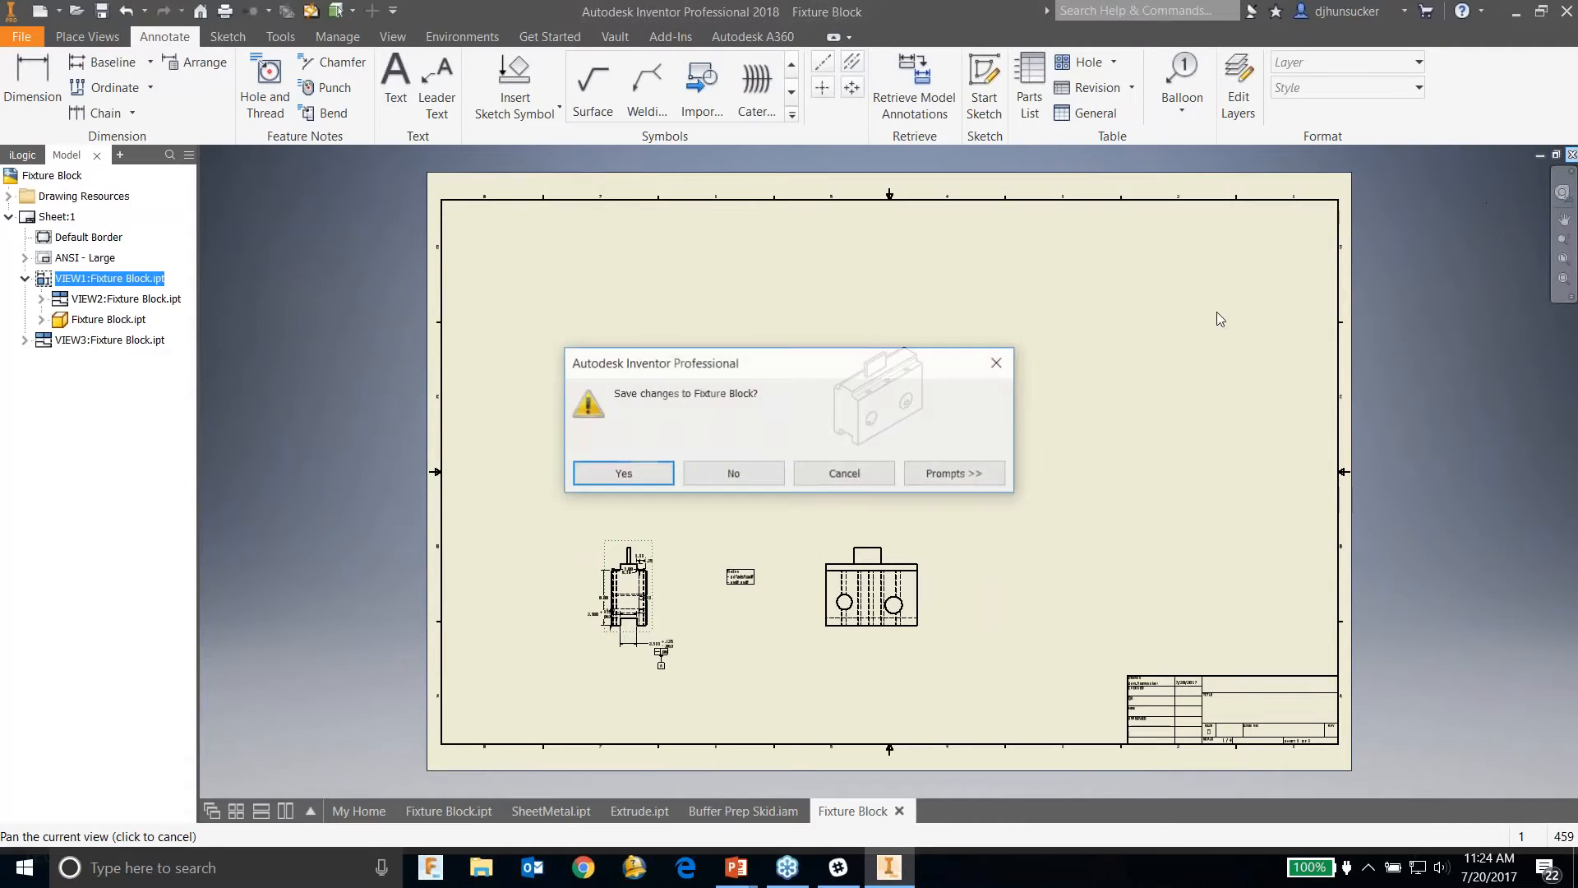
pyautogui.click(733, 475)
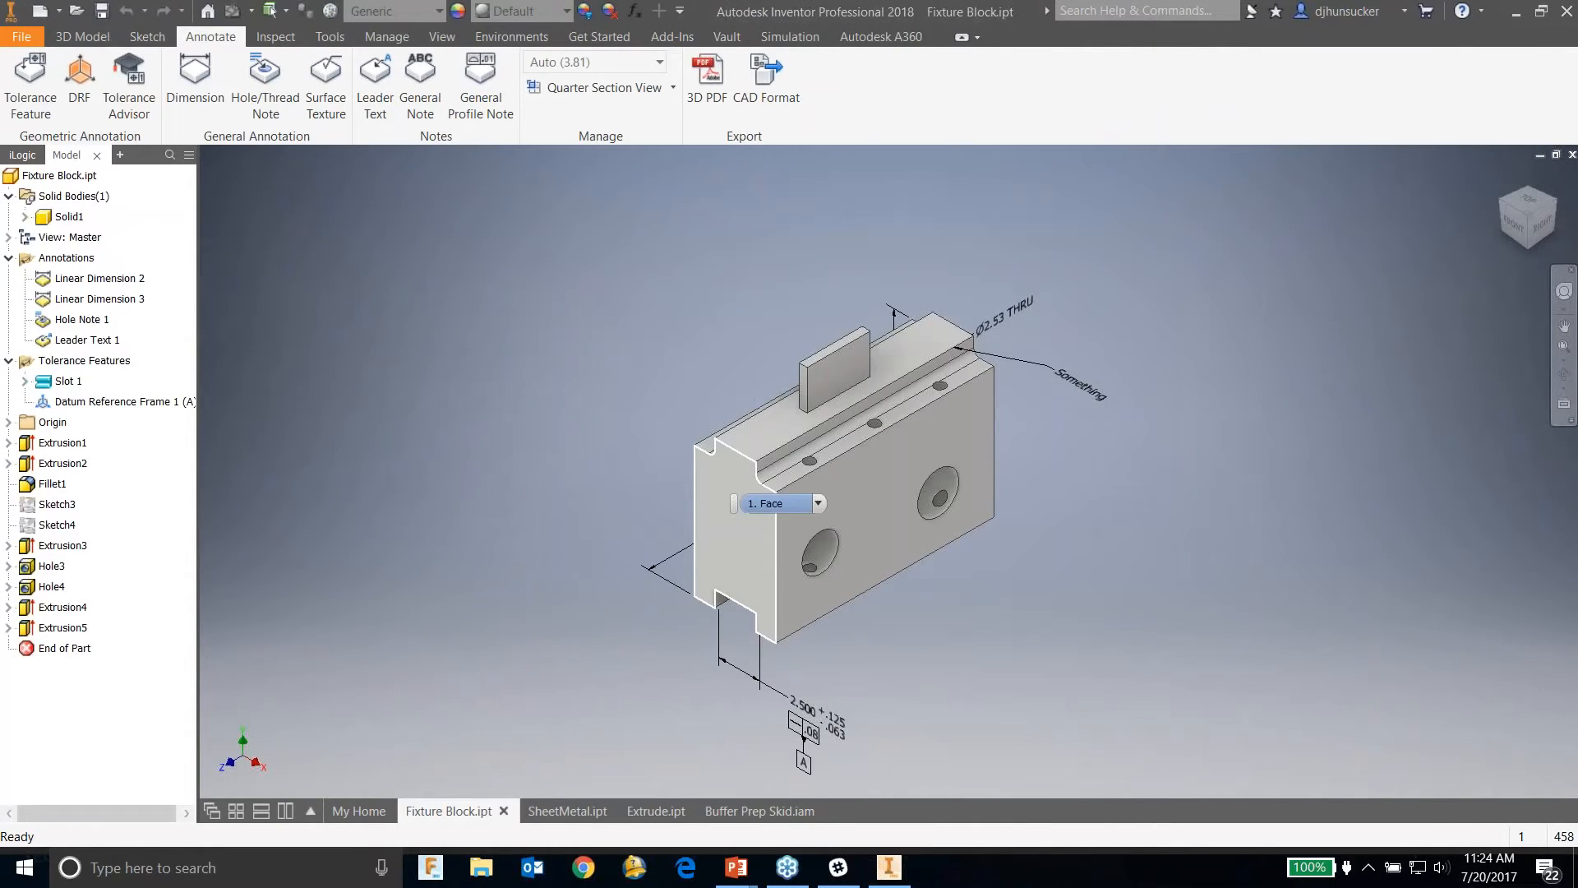
# Step: Open the iLogic event triggers for the fixture block and review the events for all documents, parts, assemblies, drawings and this document
pyautogui.click(386, 36)
pyautogui.click(1198, 215)
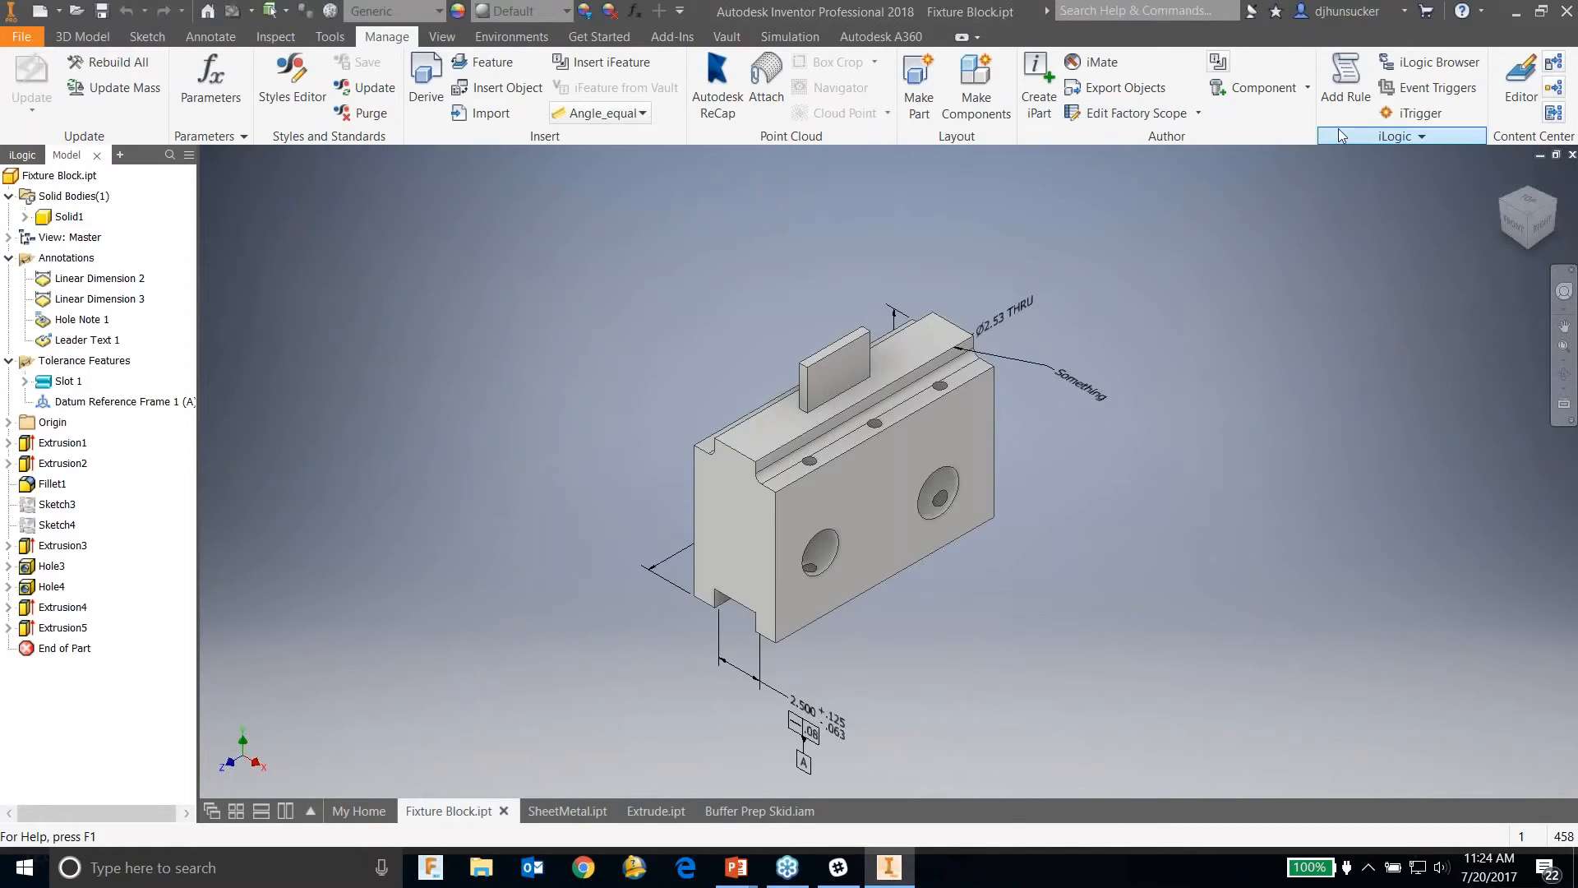
pyautogui.click(1424, 89)
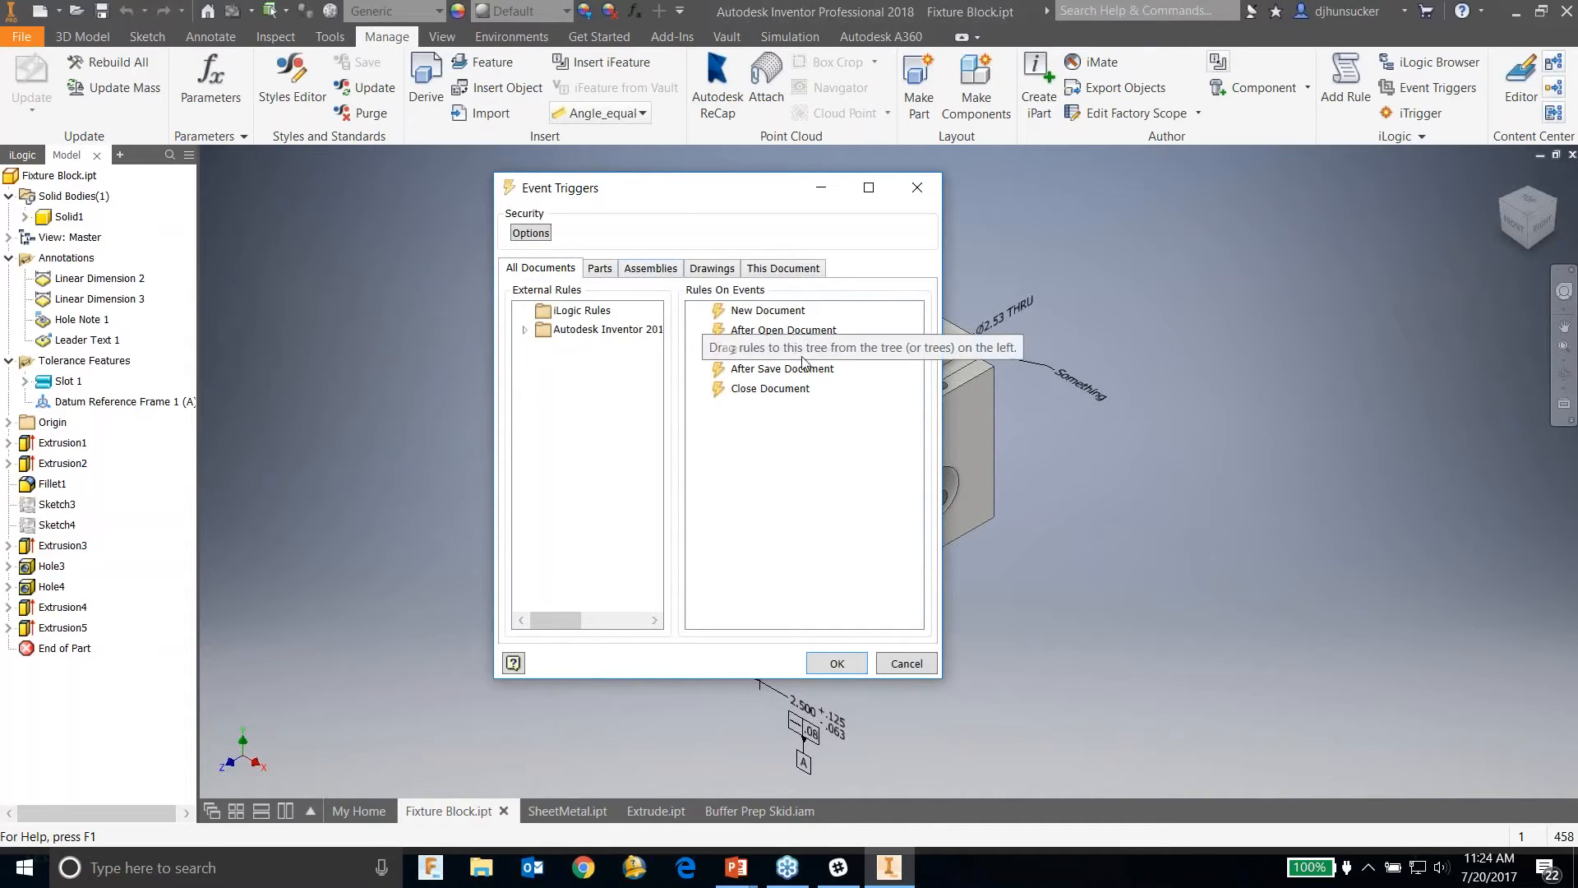
pyautogui.click(784, 269)
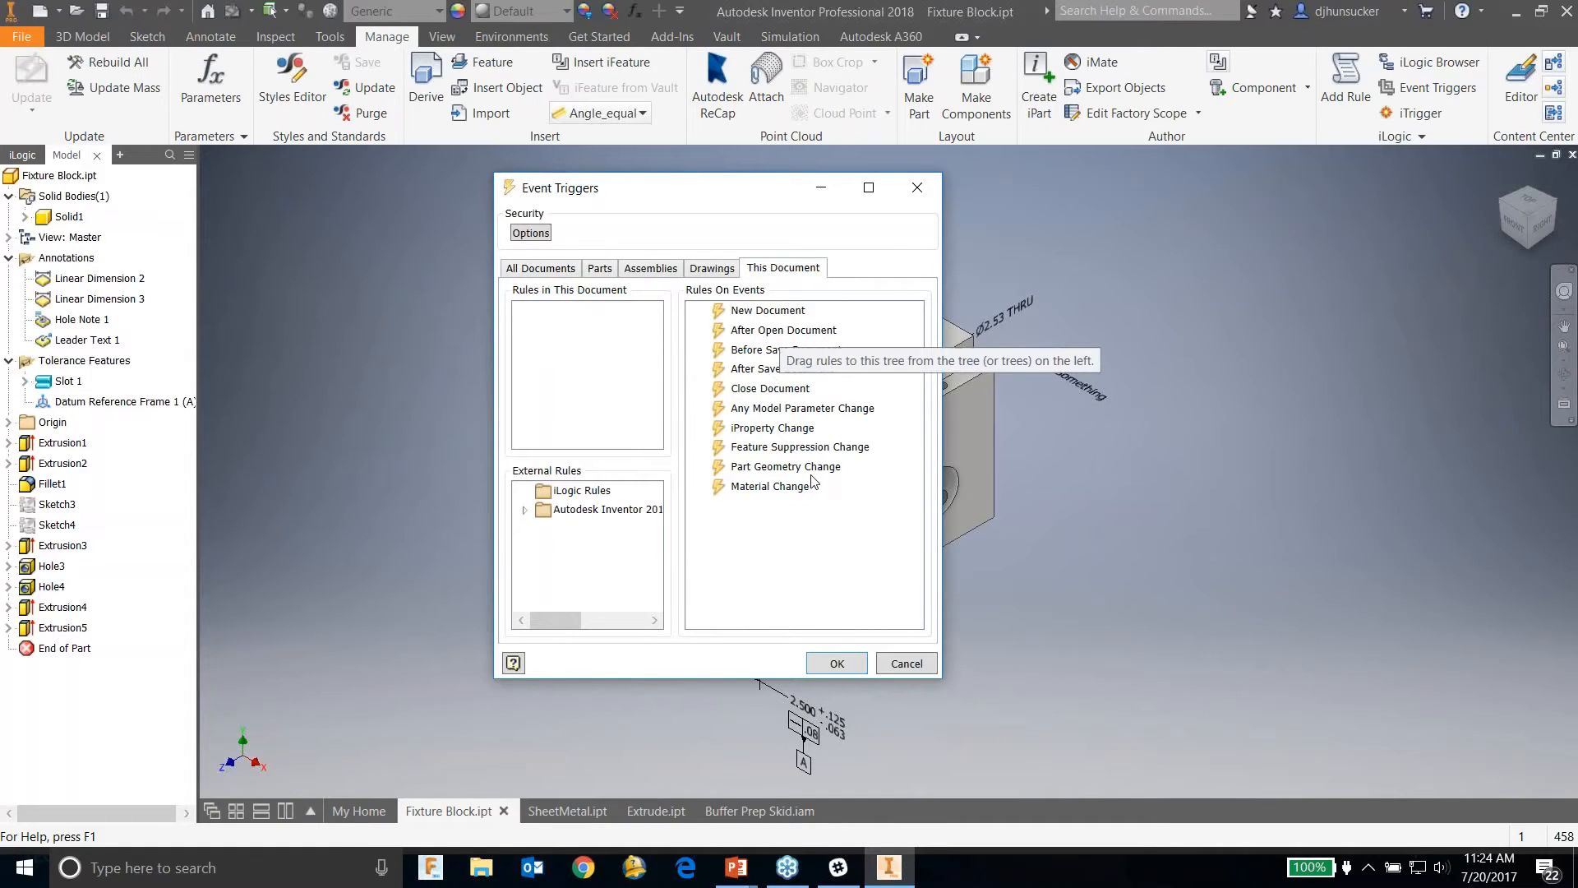
pyautogui.click(543, 270)
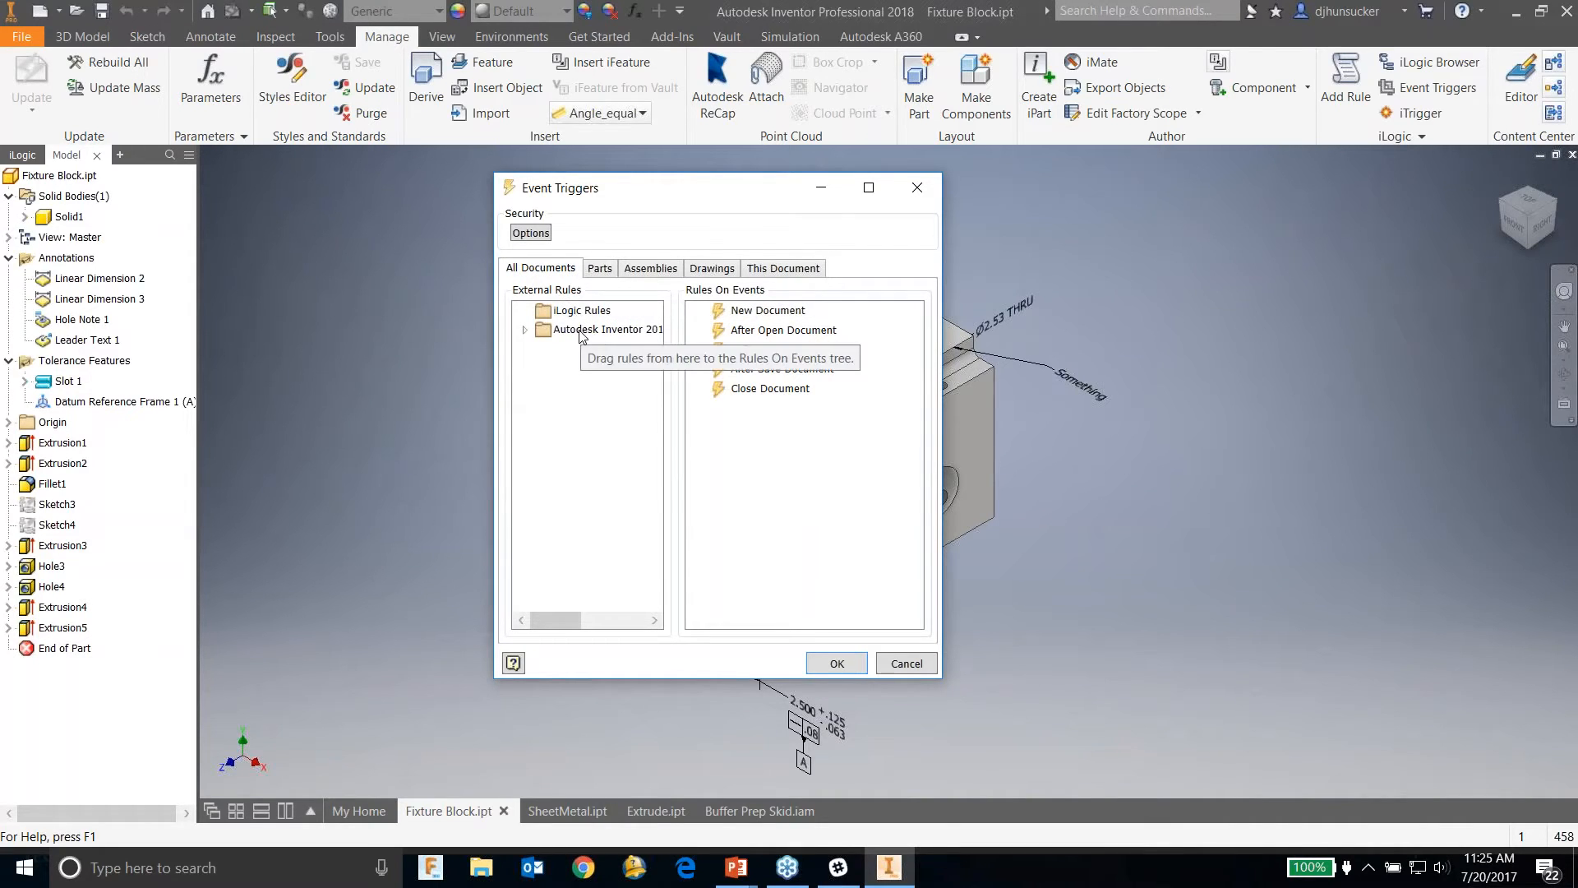
pyautogui.click(601, 269)
pyautogui.click(679, 268)
pyautogui.click(715, 271)
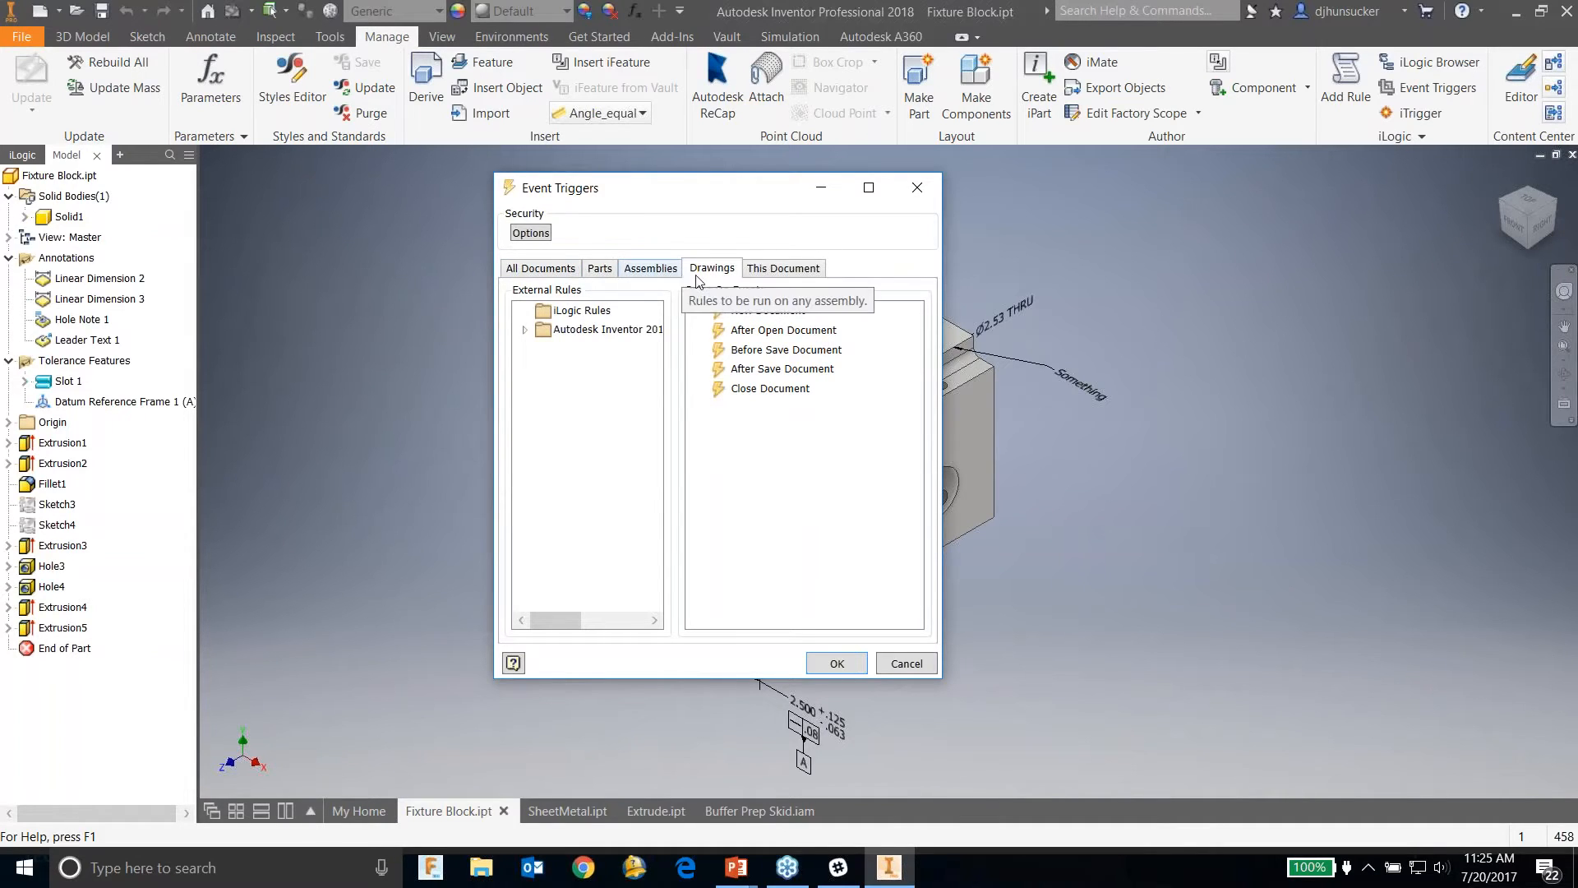
pyautogui.click(783, 269)
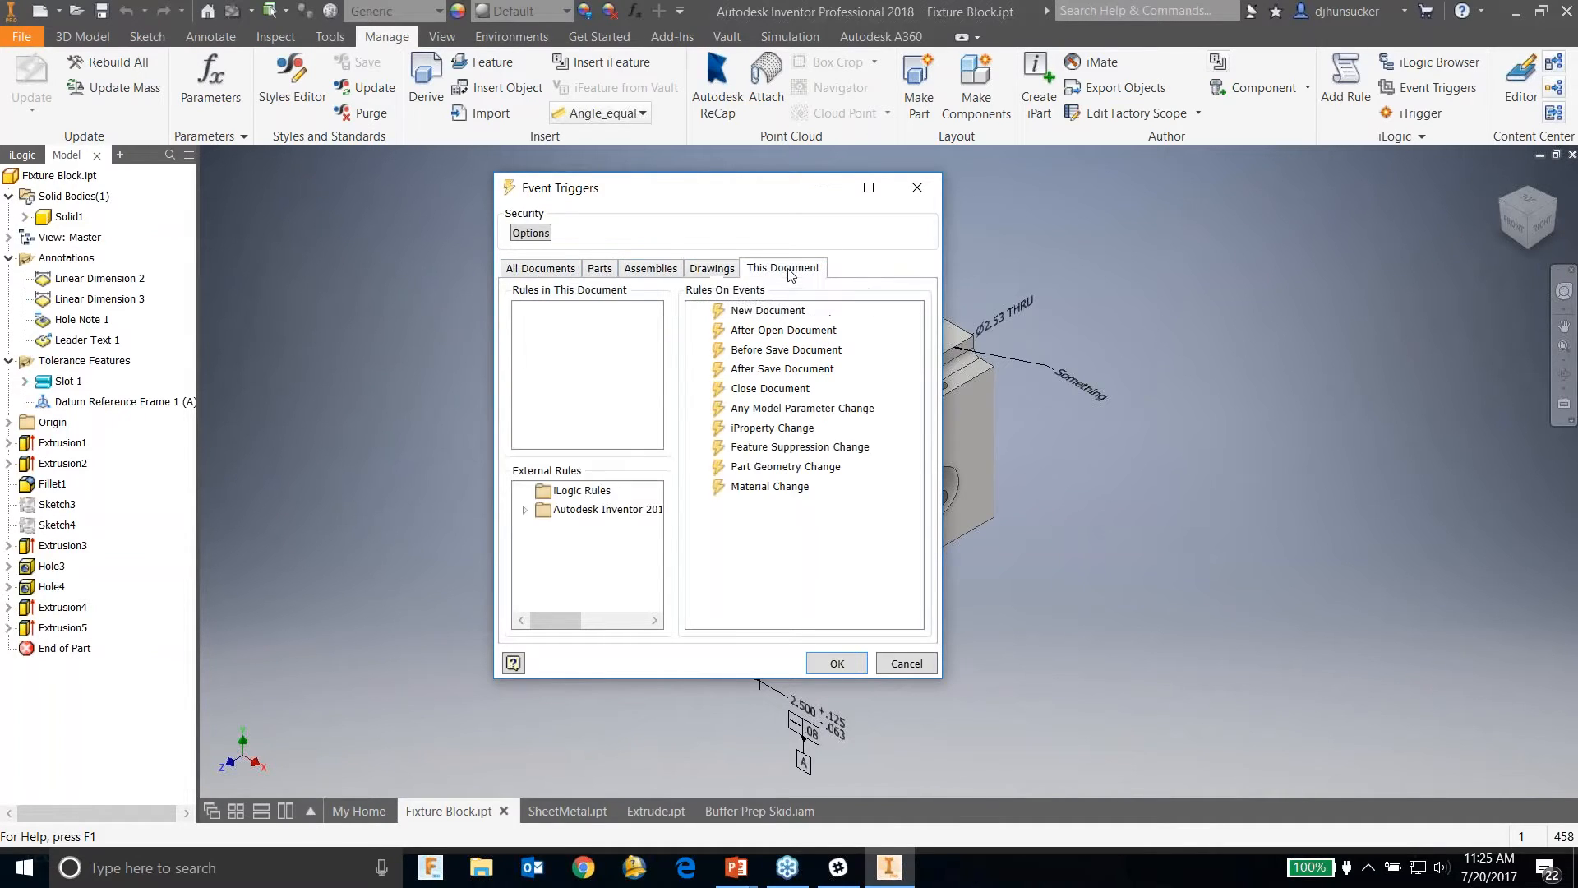
# Step: Examine the code of the external iLogic rule Open from the event triggers for part documents
pyautogui.click(557, 271)
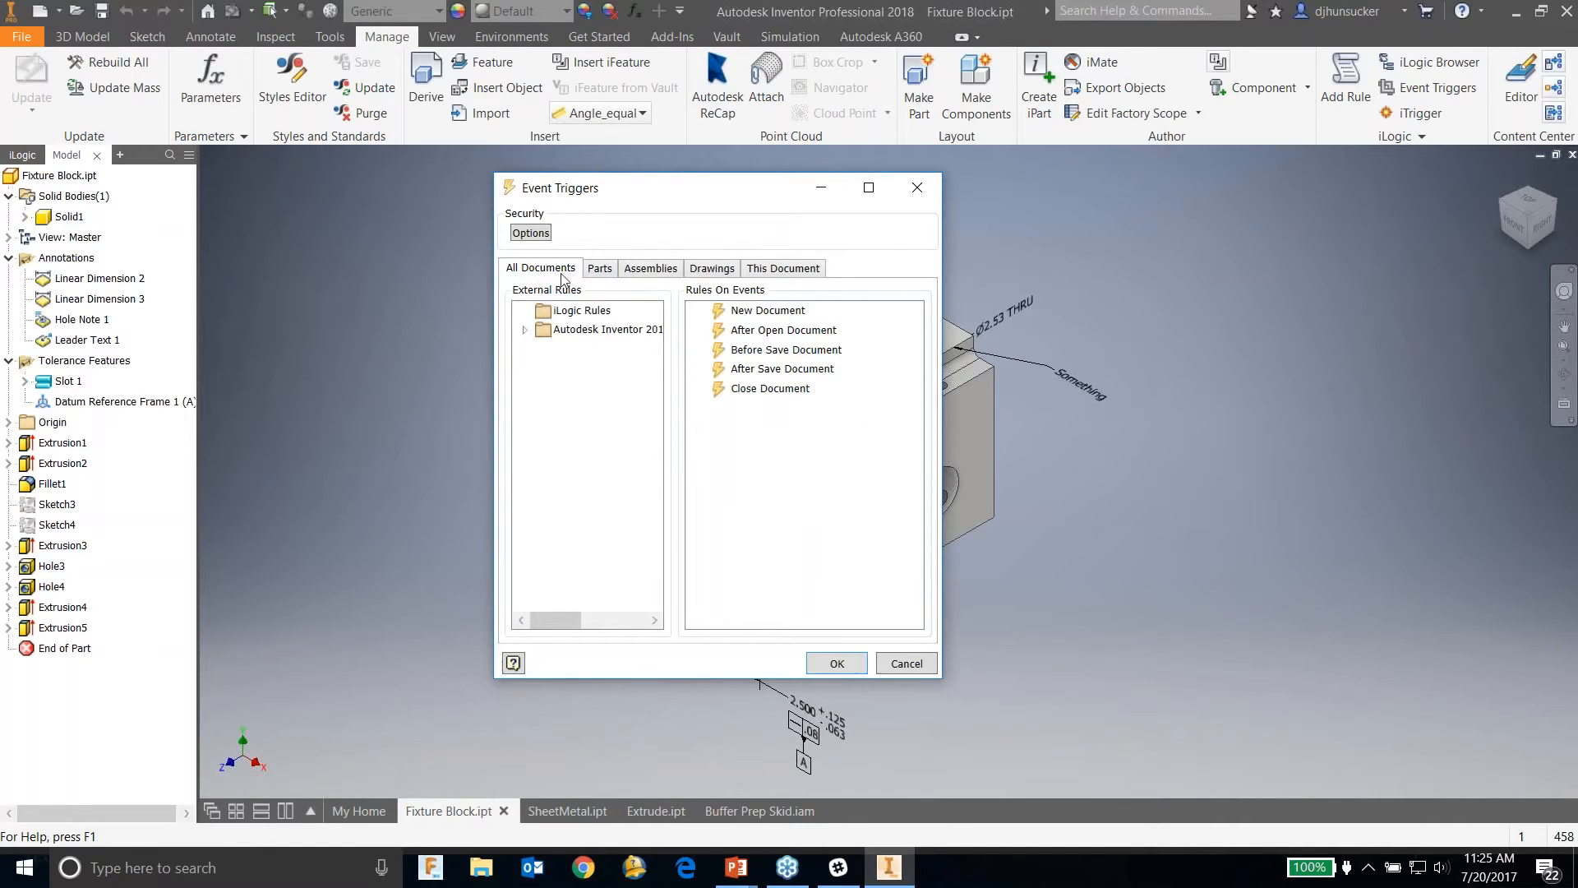
pyautogui.click(600, 268)
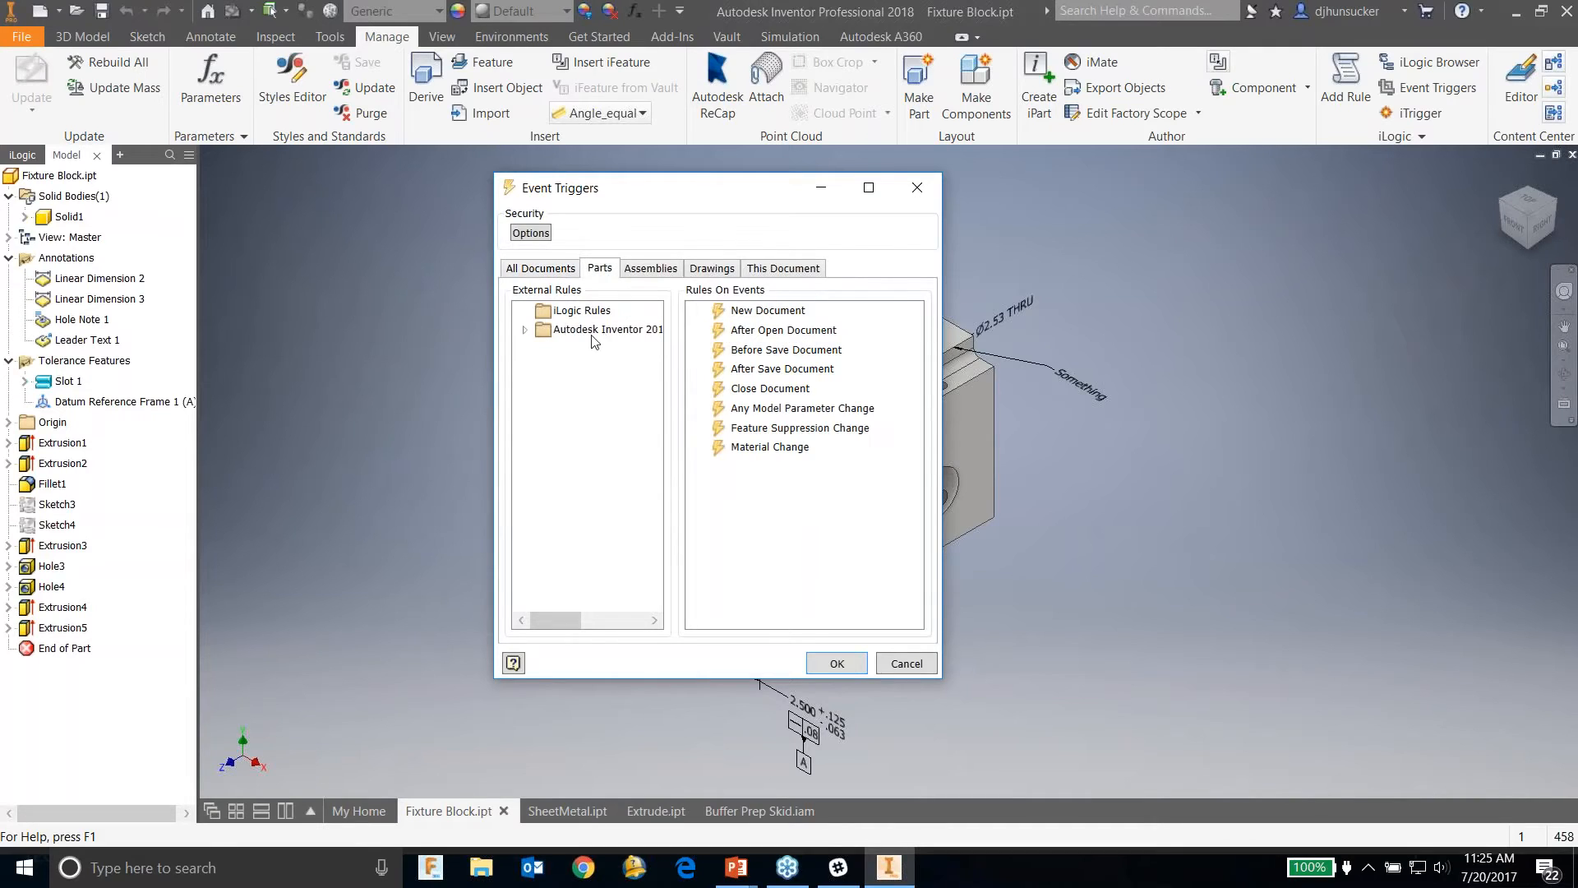
pyautogui.click(524, 329)
pyautogui.click(578, 349)
pyautogui.doubleClick(579, 349)
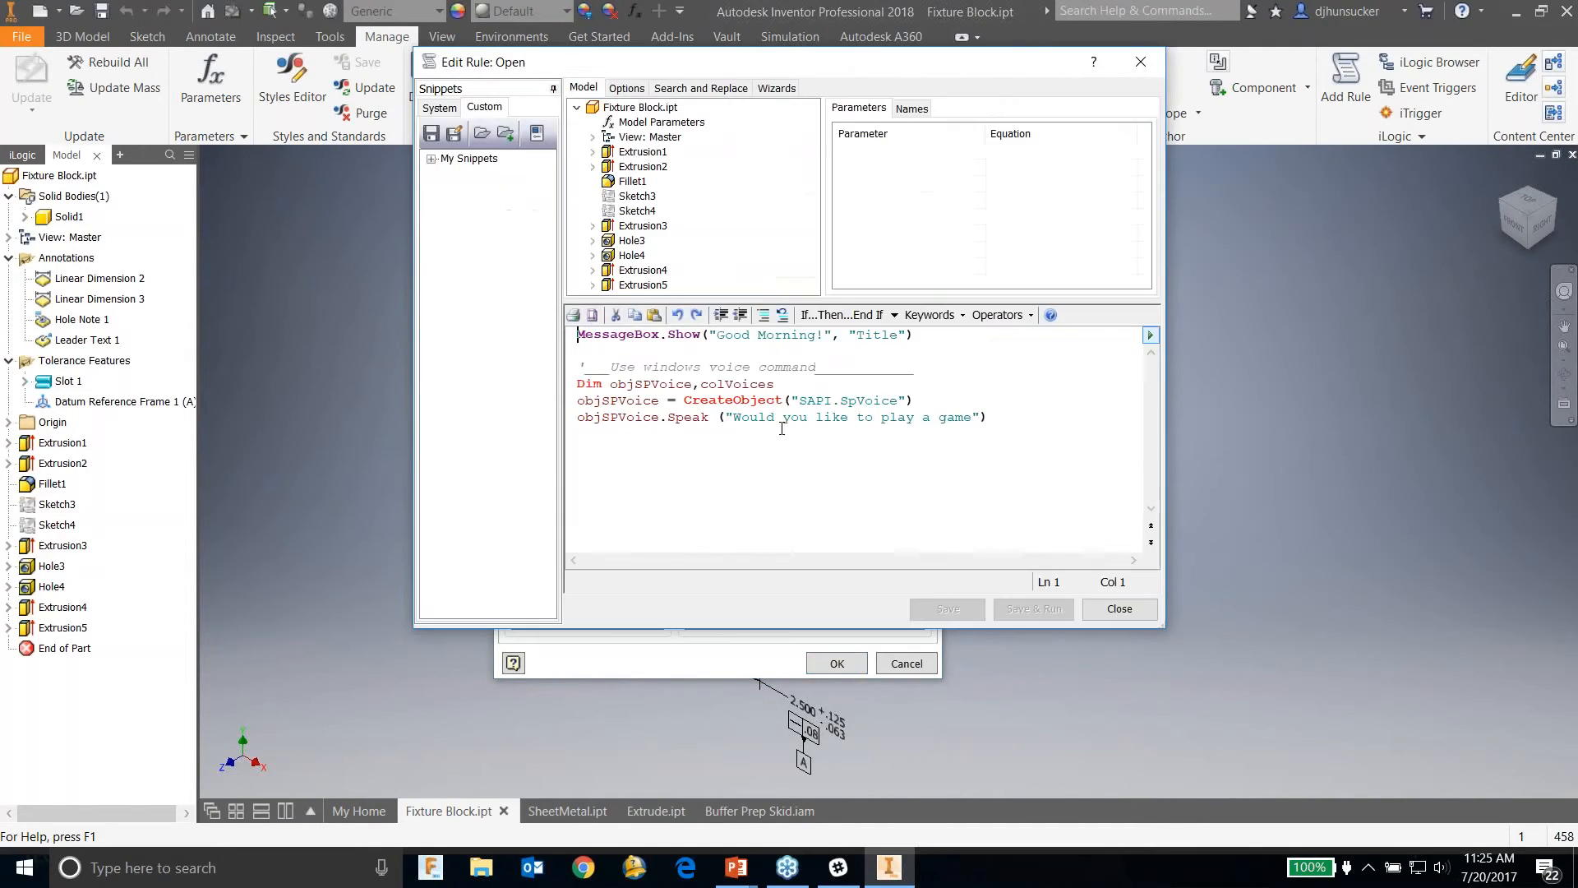
pyautogui.moveTo(925, 340)
pyautogui.mouseDown()
pyautogui.moveTo(658, 337)
pyautogui.moveTo(943, 347)
pyautogui.mouseUp()
pyautogui.moveTo(986, 417); pyautogui.dragTo(564, 355)
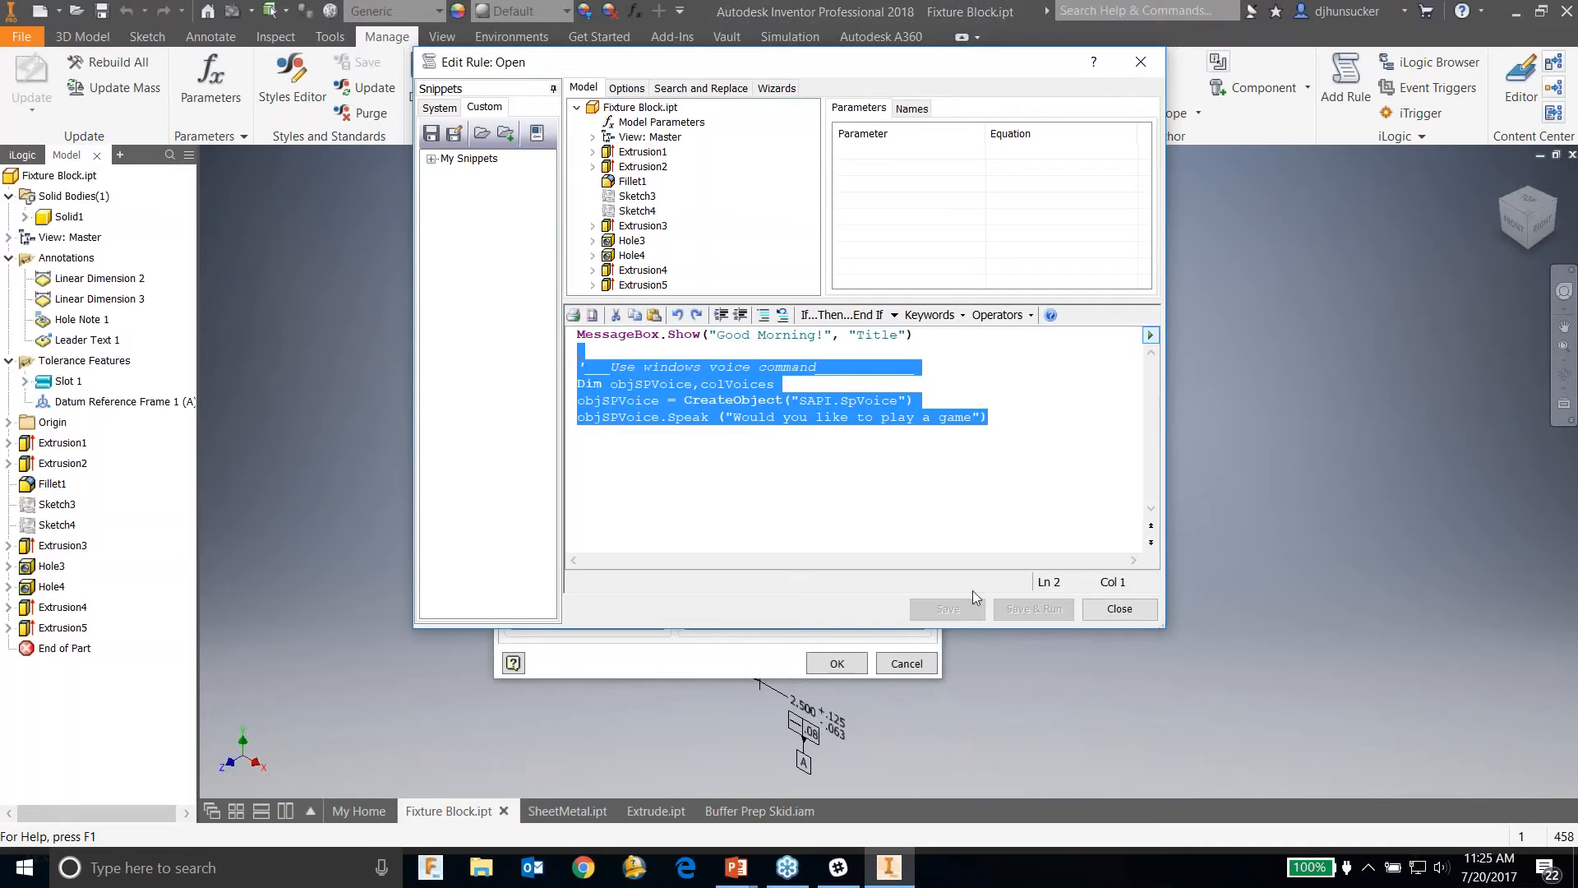
pyautogui.click(1119, 608)
# Step: Assign the external rule Open to the After Open Document event for all parts and apply the triggers
pyautogui.moveTo(595, 351); pyautogui.dragTo(801, 333)
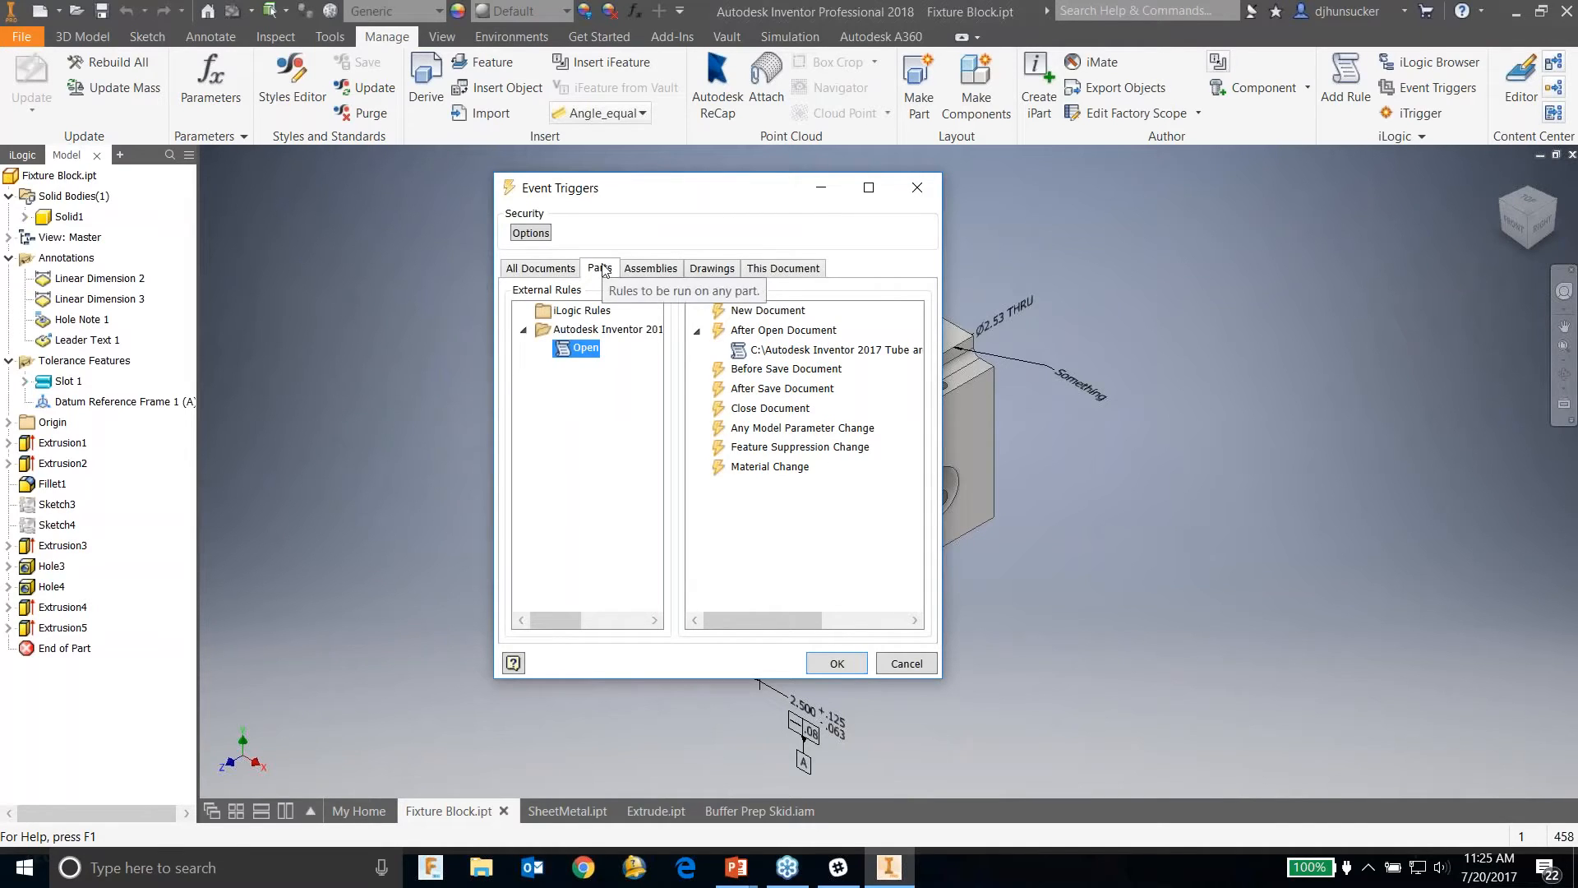
pyautogui.click(838, 665)
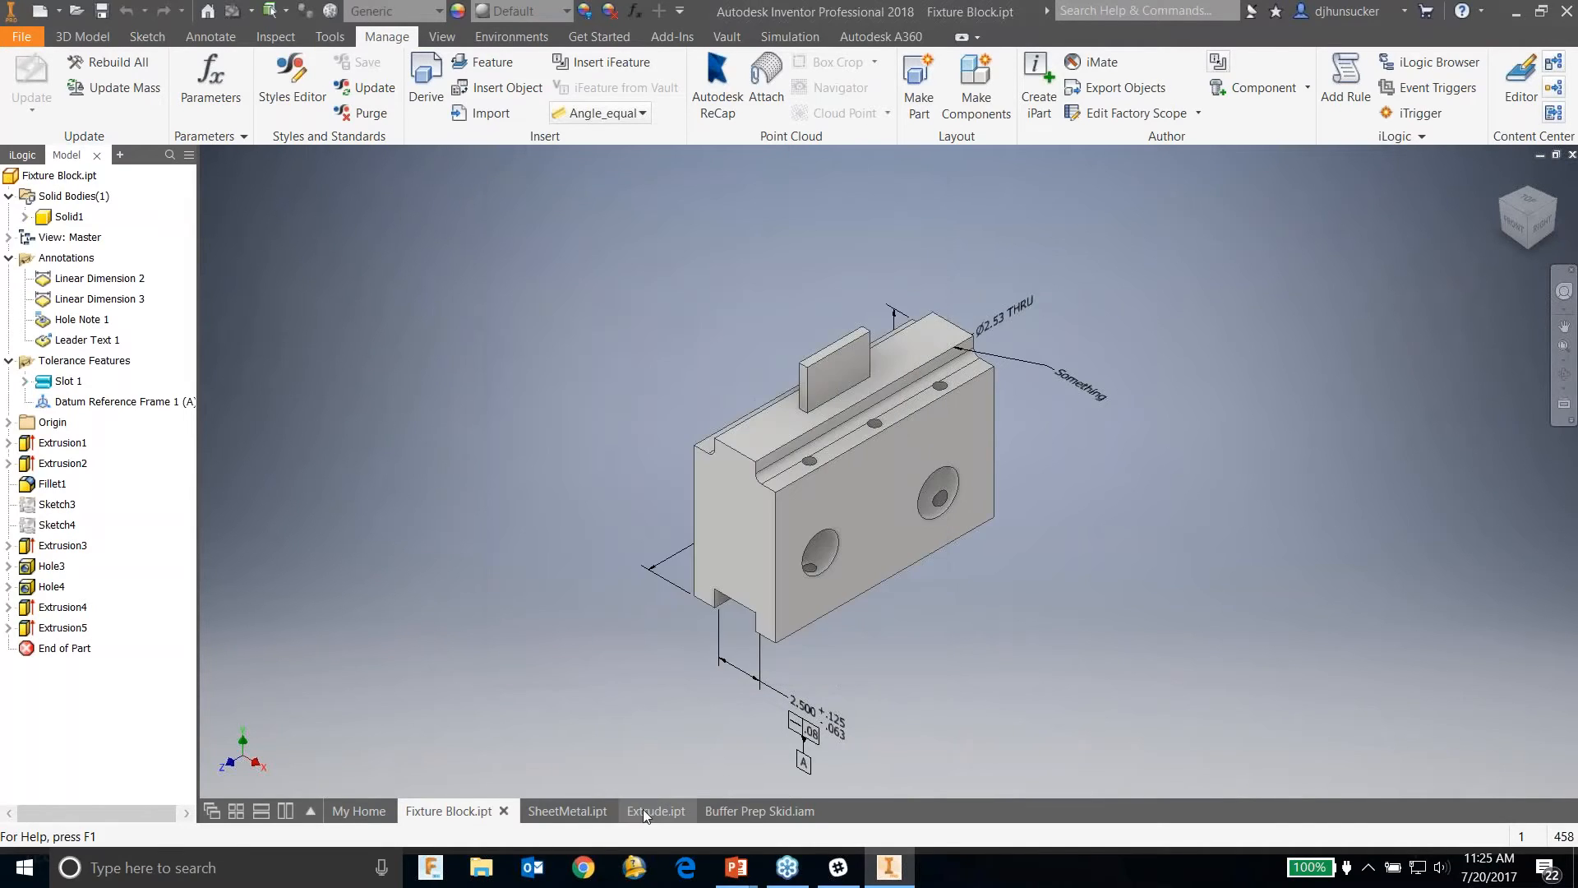
# Step: Close SheetMetal.ipt without saving its changes
pyautogui.click(595, 814)
pyautogui.click(604, 811)
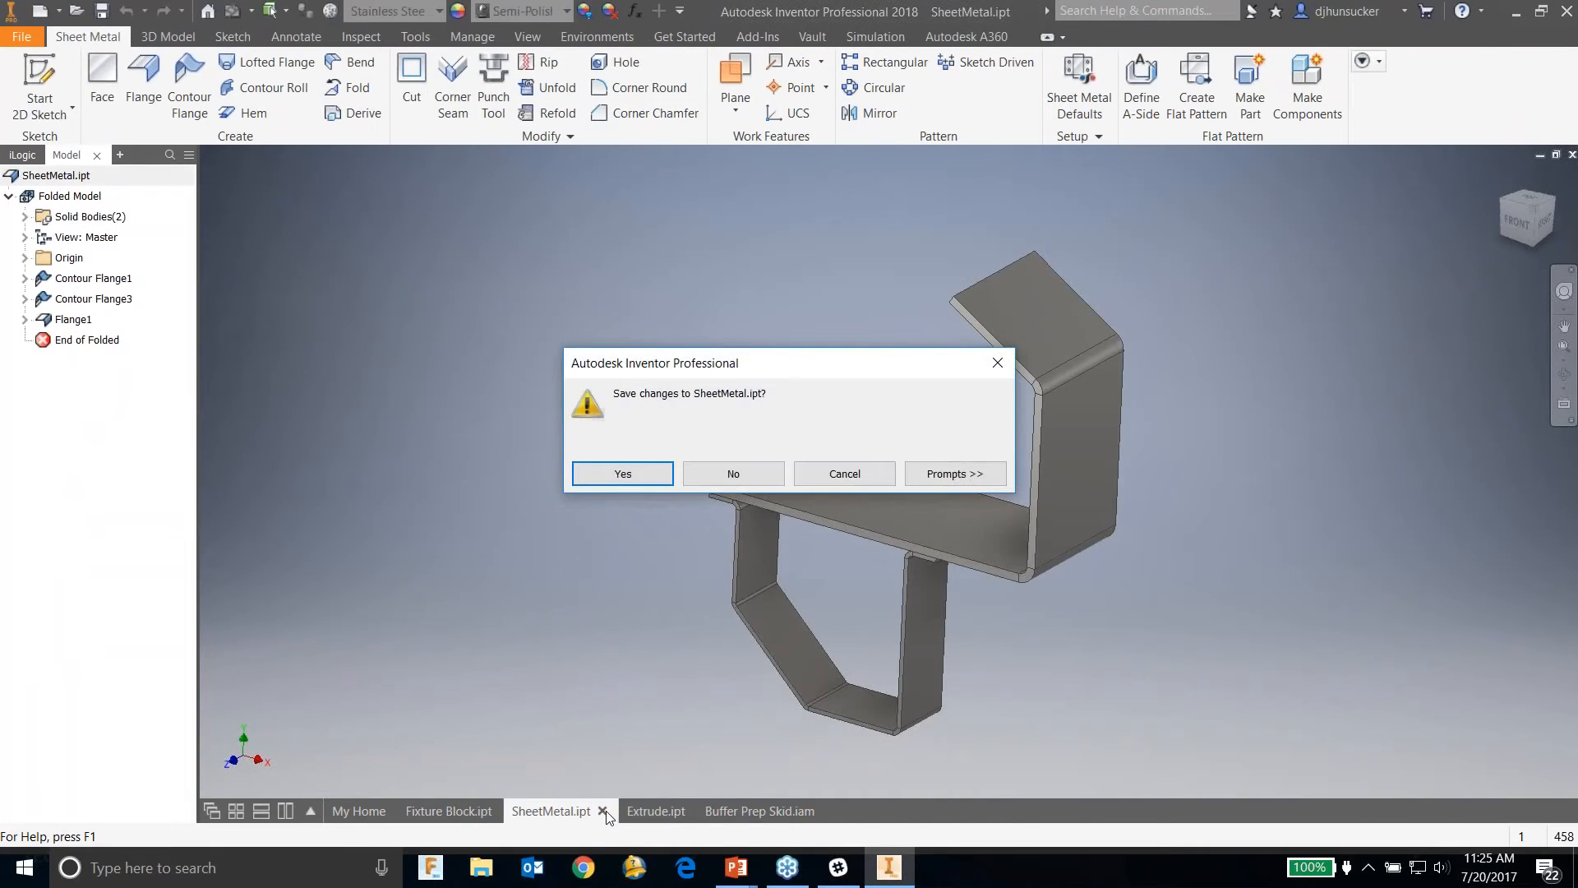
pyautogui.click(734, 474)
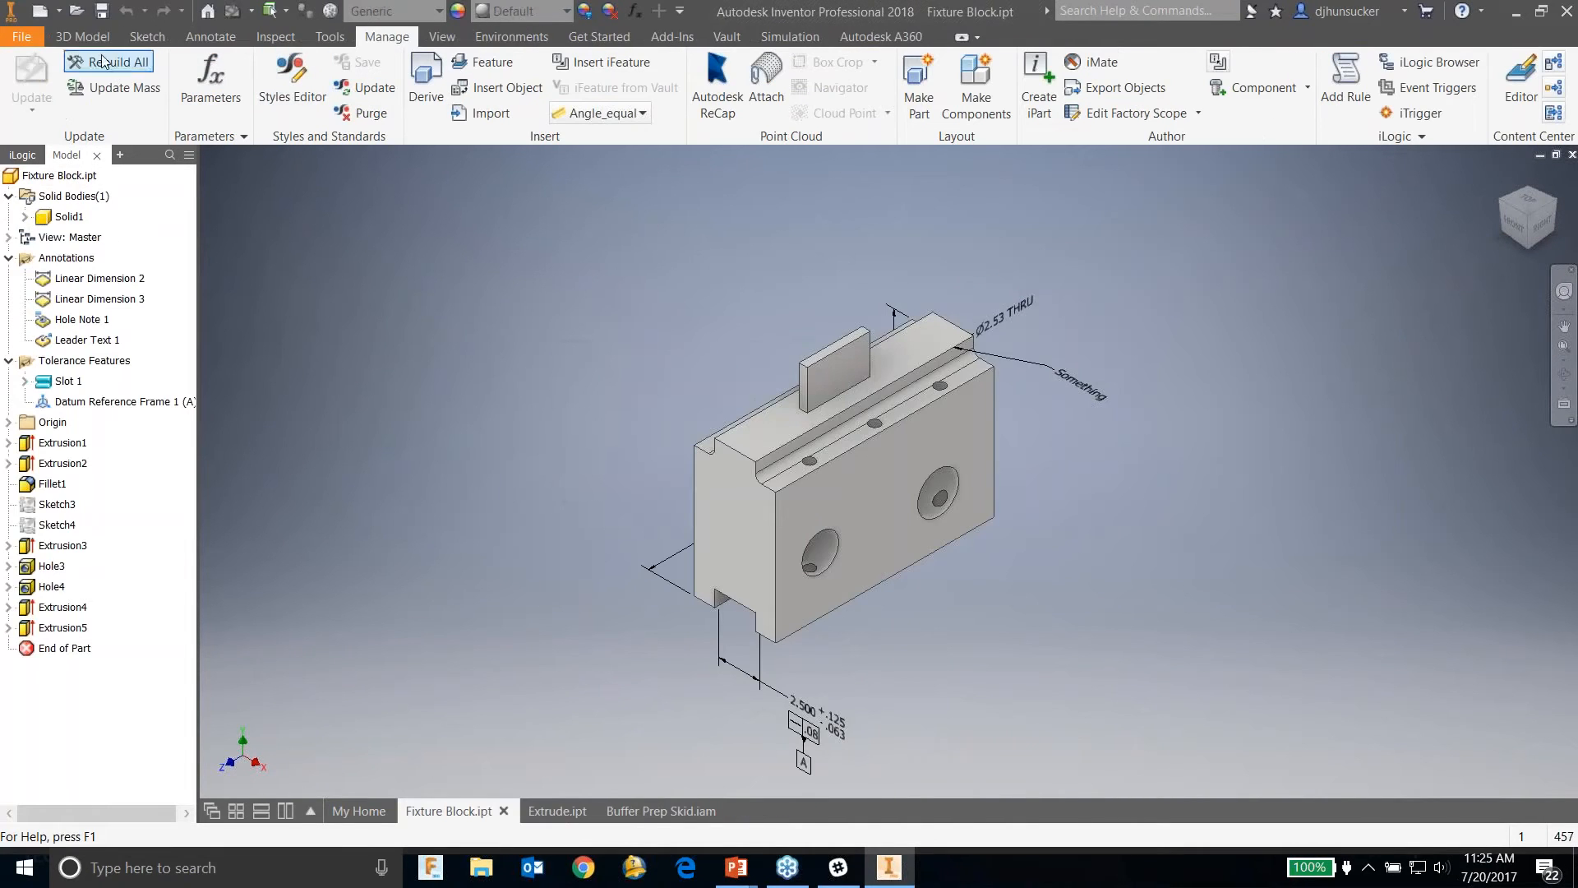
# Step: Reopen SheetMetal.ipt to trigger the rule and dismiss its greeting message
pyautogui.click(77, 10)
pyautogui.doubleClick(722, 474)
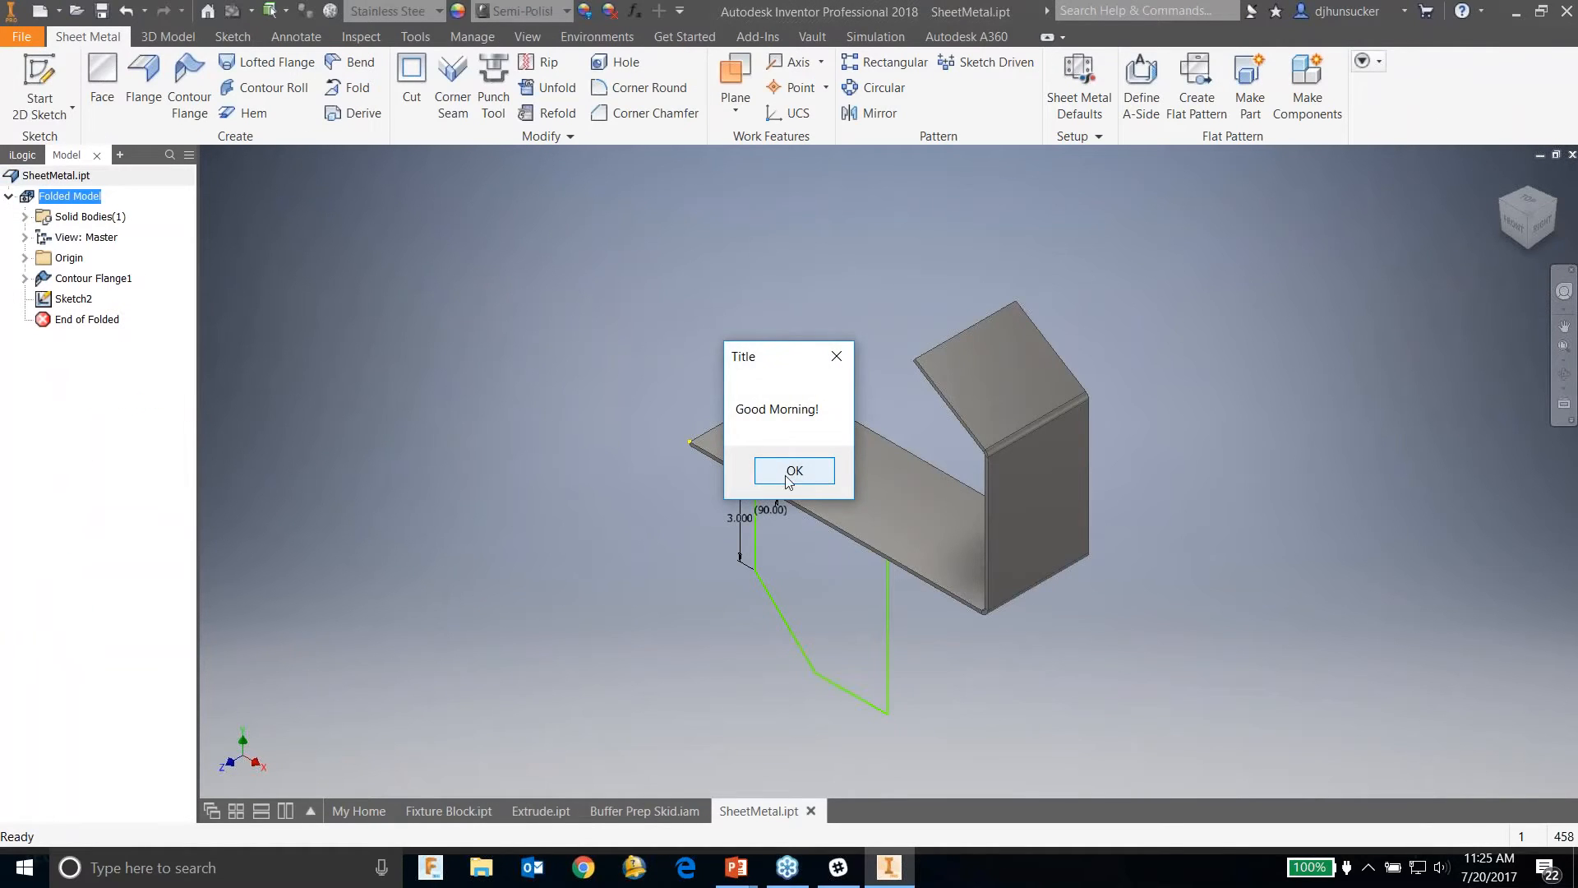
pyautogui.click(786, 475)
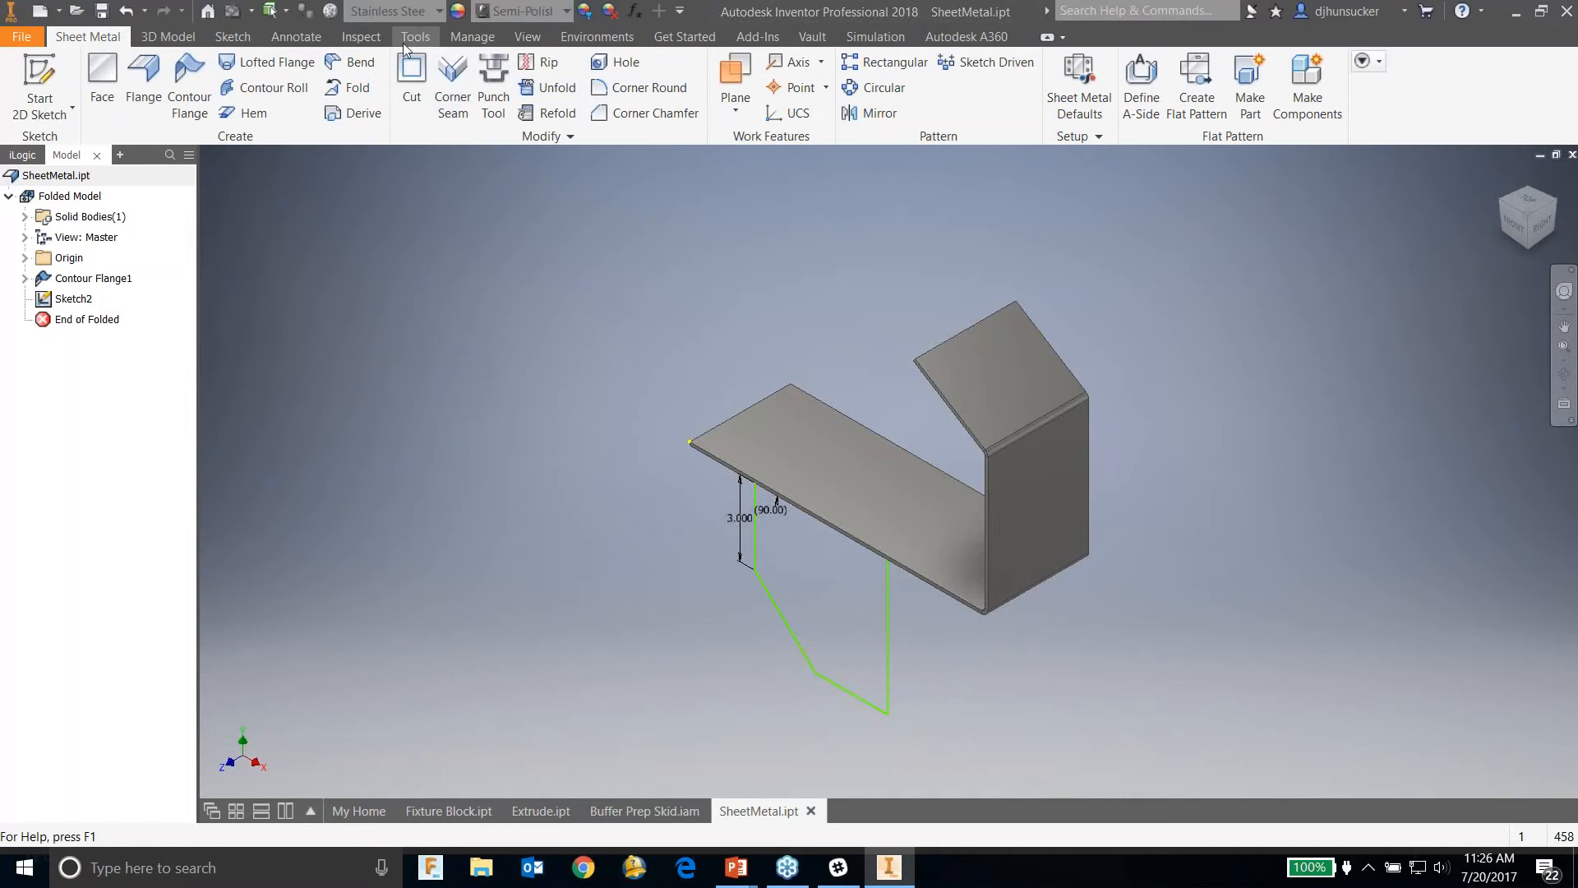
# Step: Review the external rules and the After Open Document trigger set for parts, then leave them unchanged
pyautogui.click(475, 39)
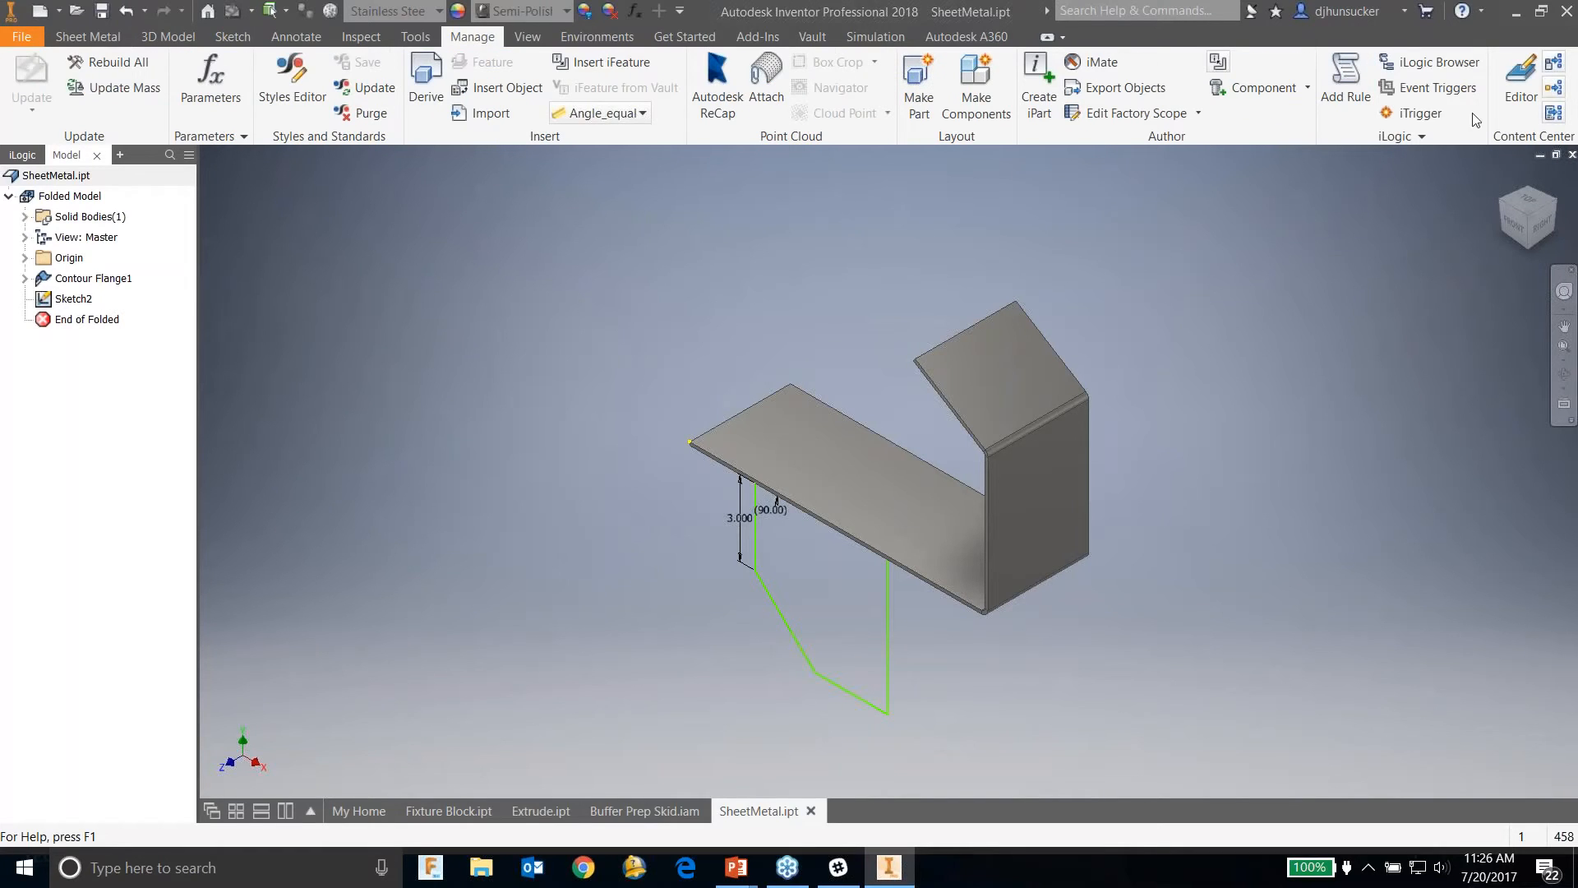
pyautogui.click(1438, 88)
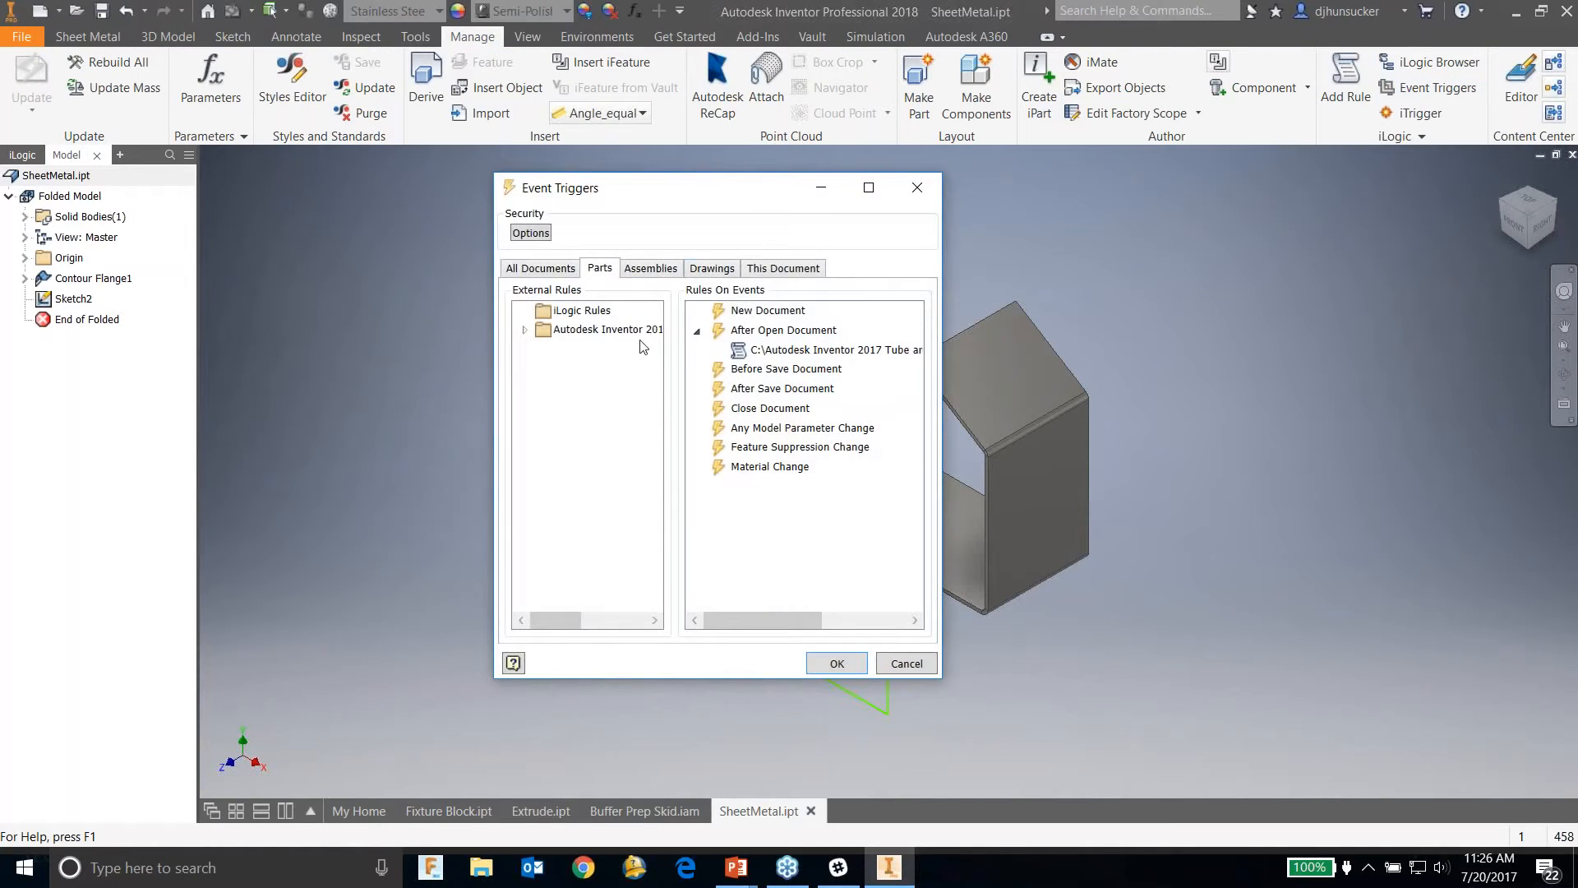
pyautogui.click(524, 330)
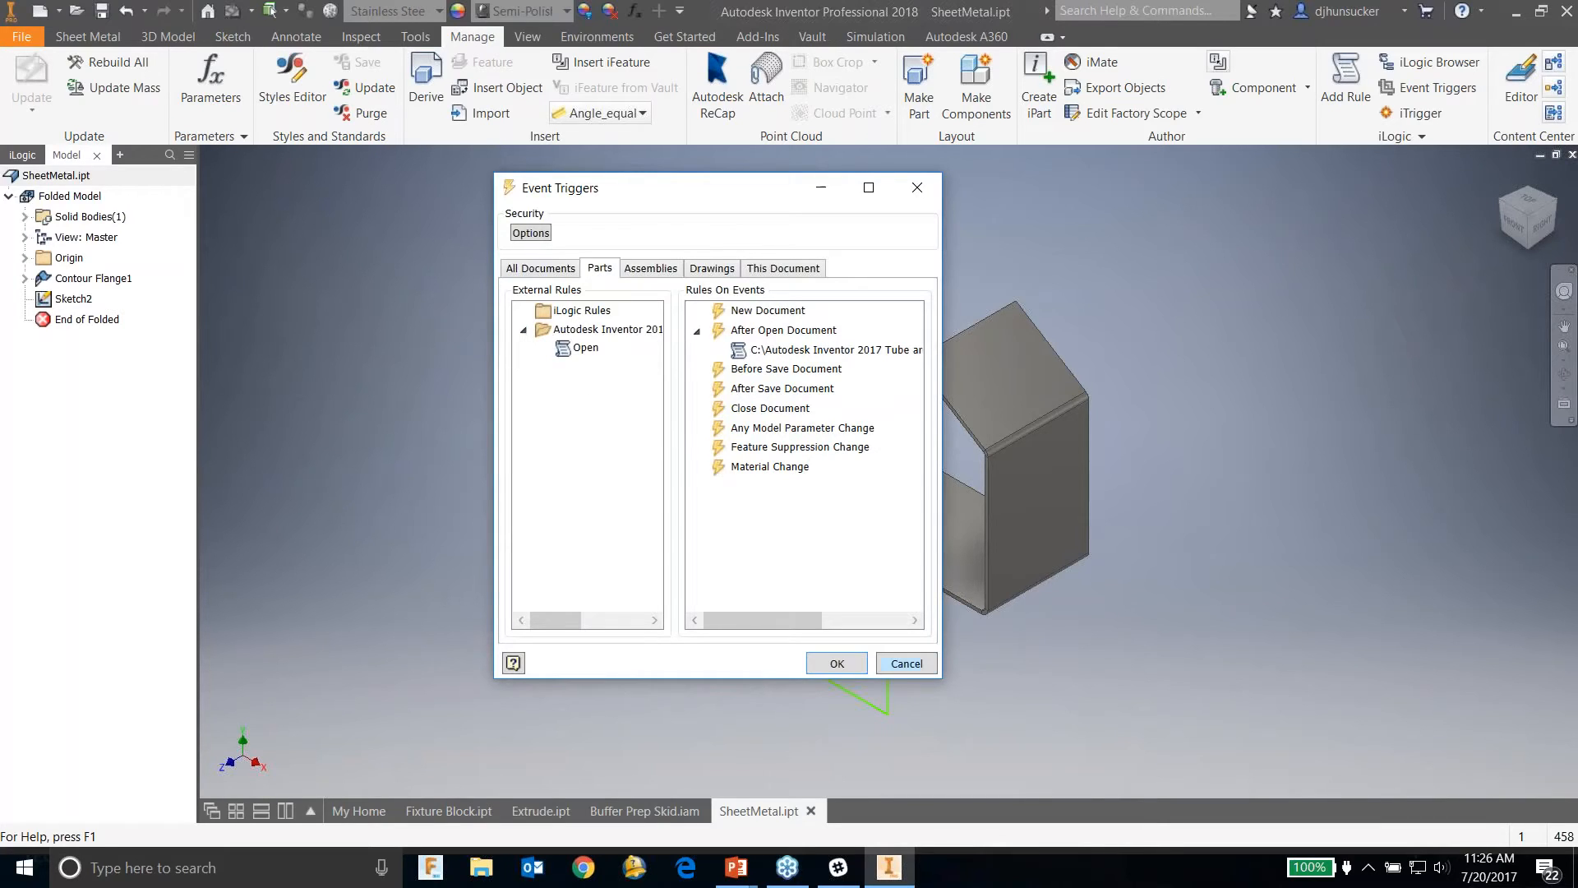
pyautogui.click(906, 664)
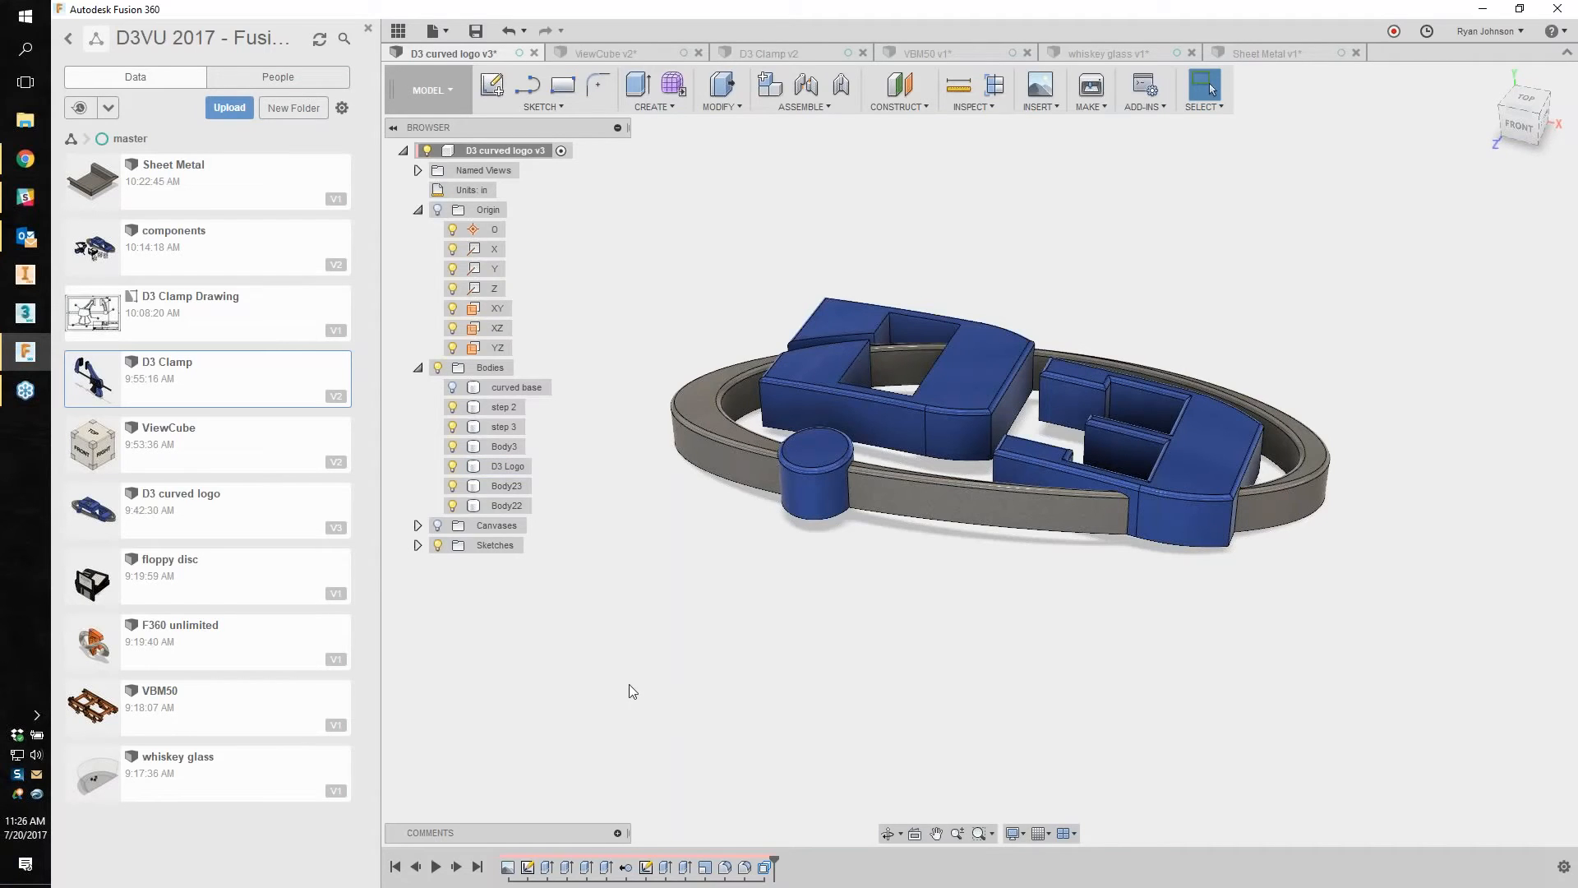
# Step: Switch to Chrome and start presenting the Fusion 360 Updates Prezi
pyautogui.click(24, 159)
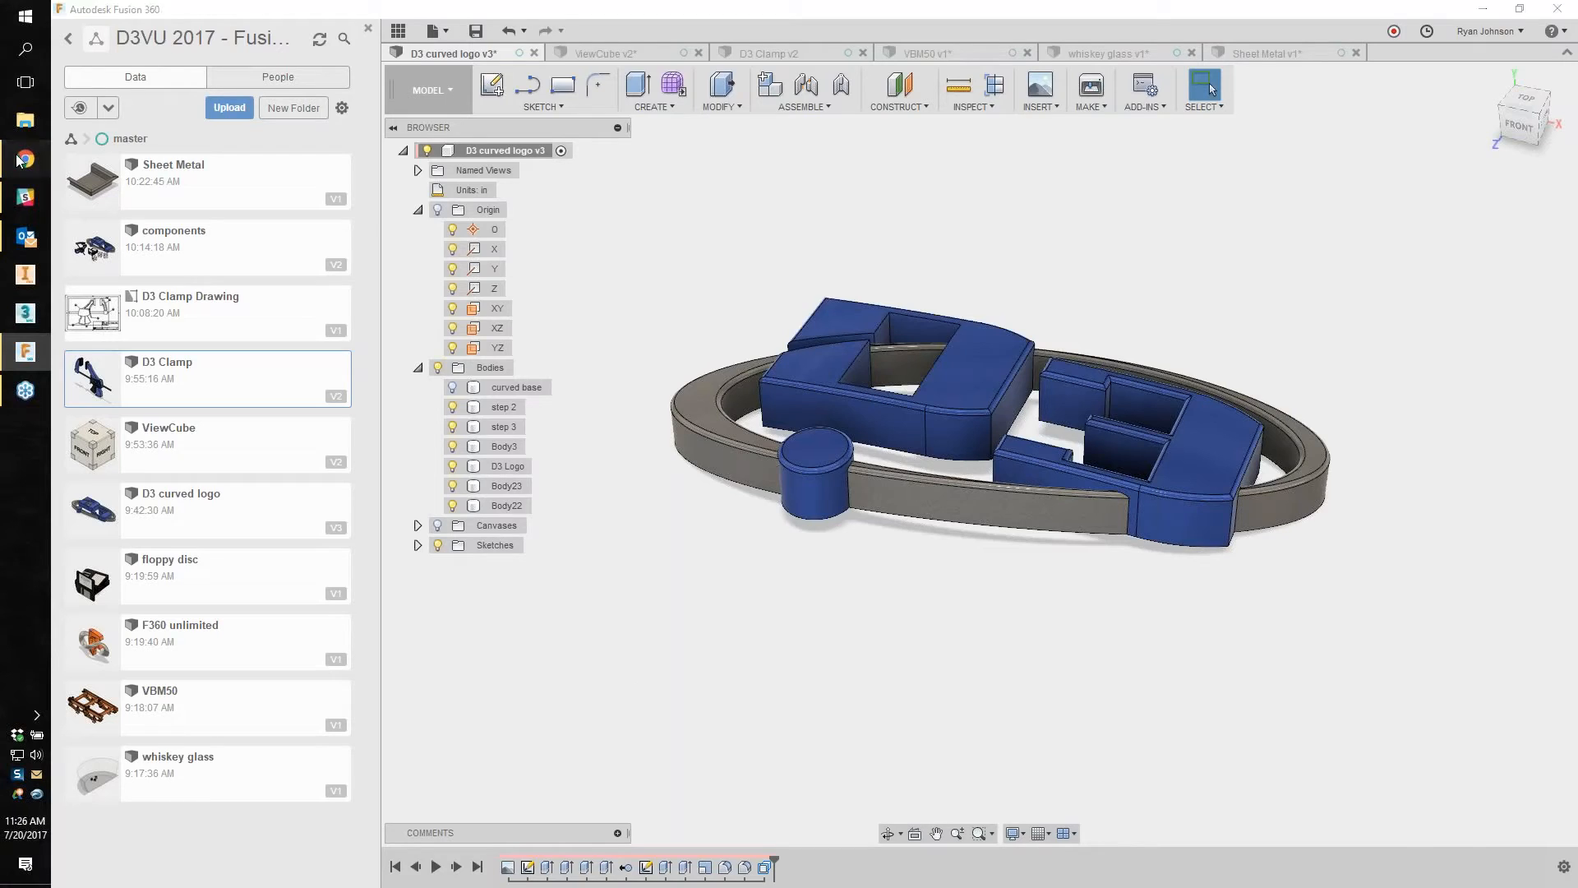
pyautogui.click(1387, 97)
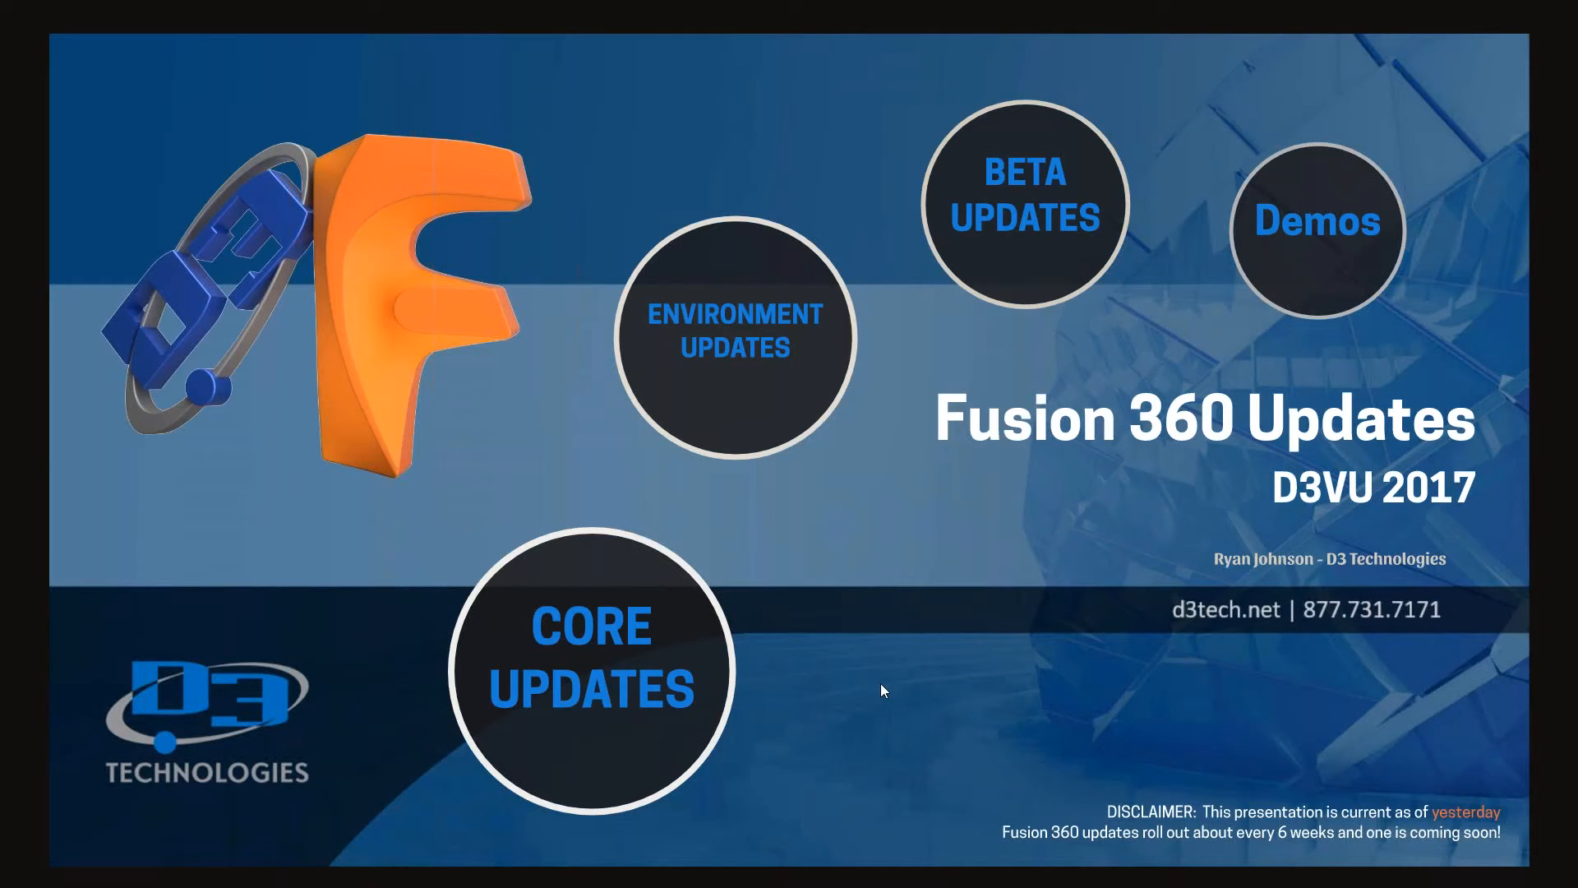
pyautogui.press('Right')
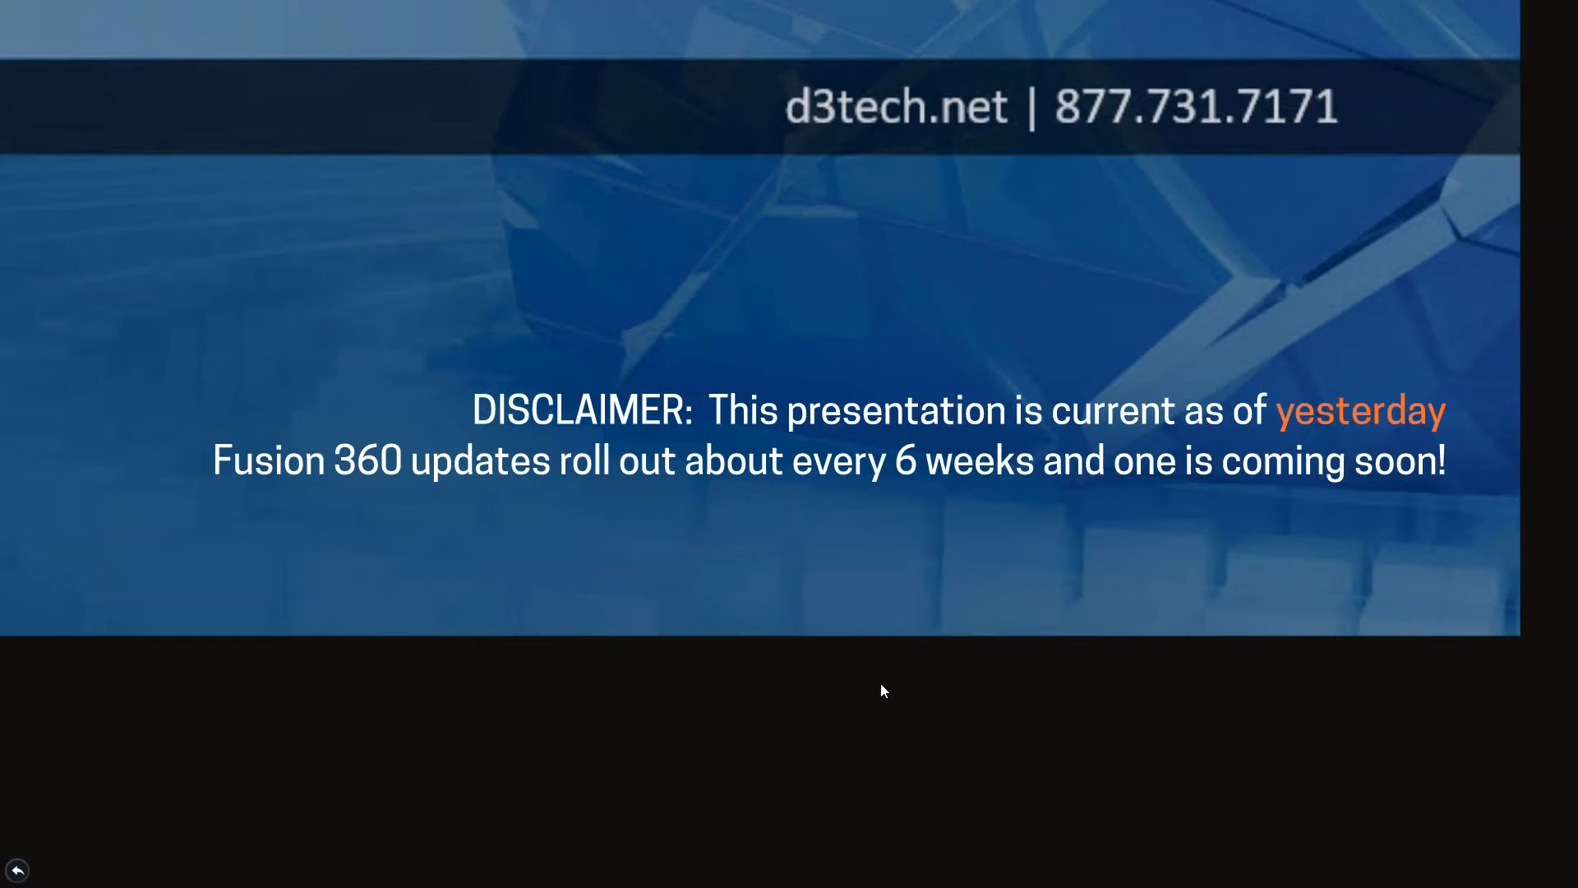
pyautogui.press('Right')
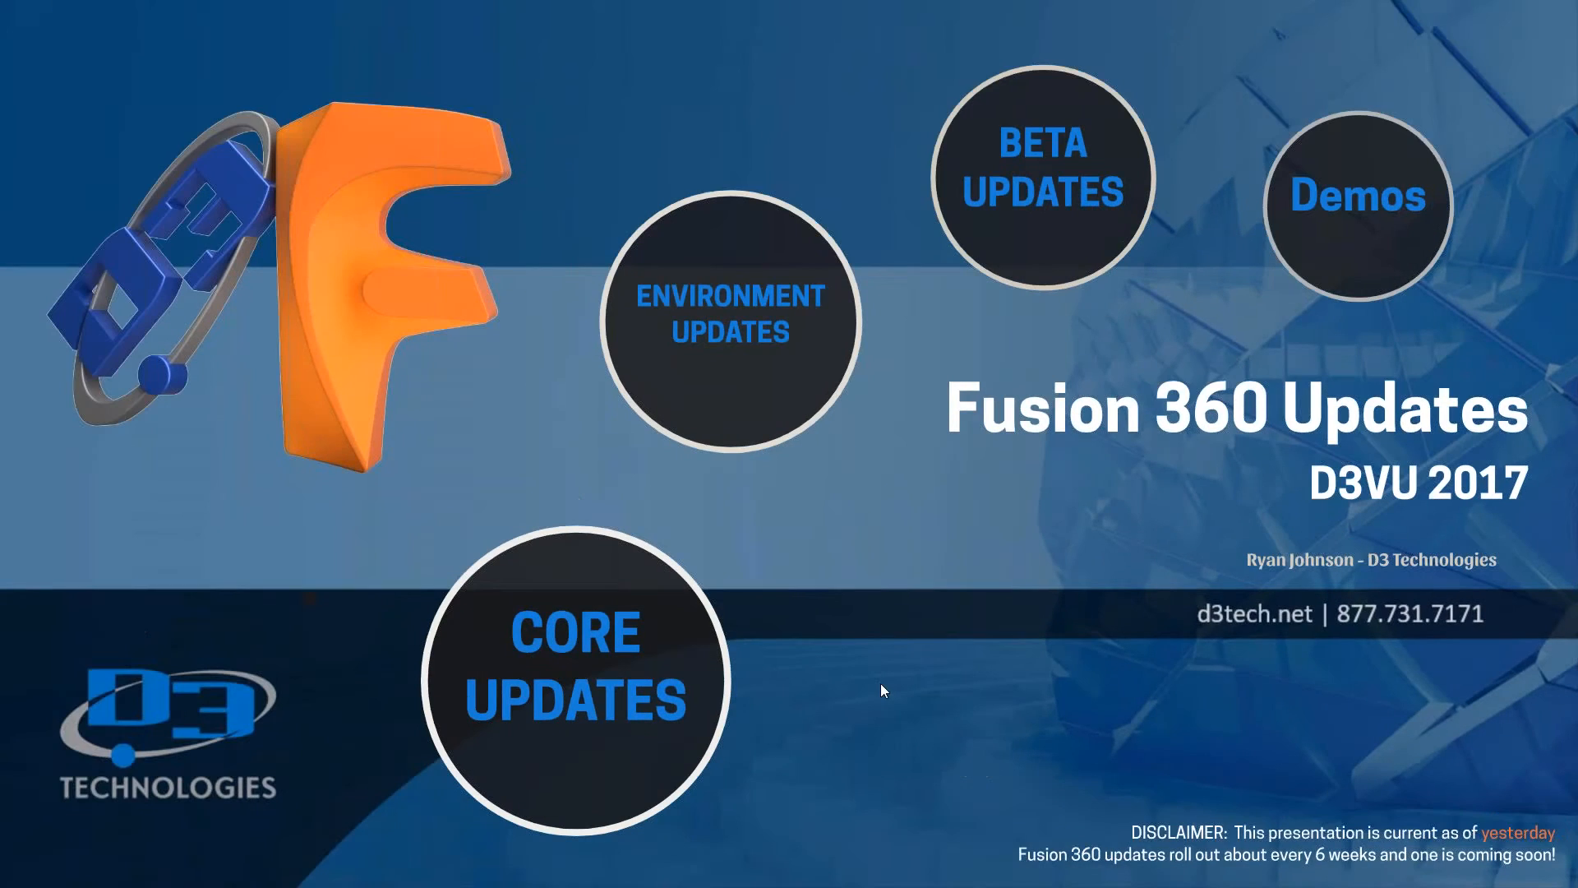
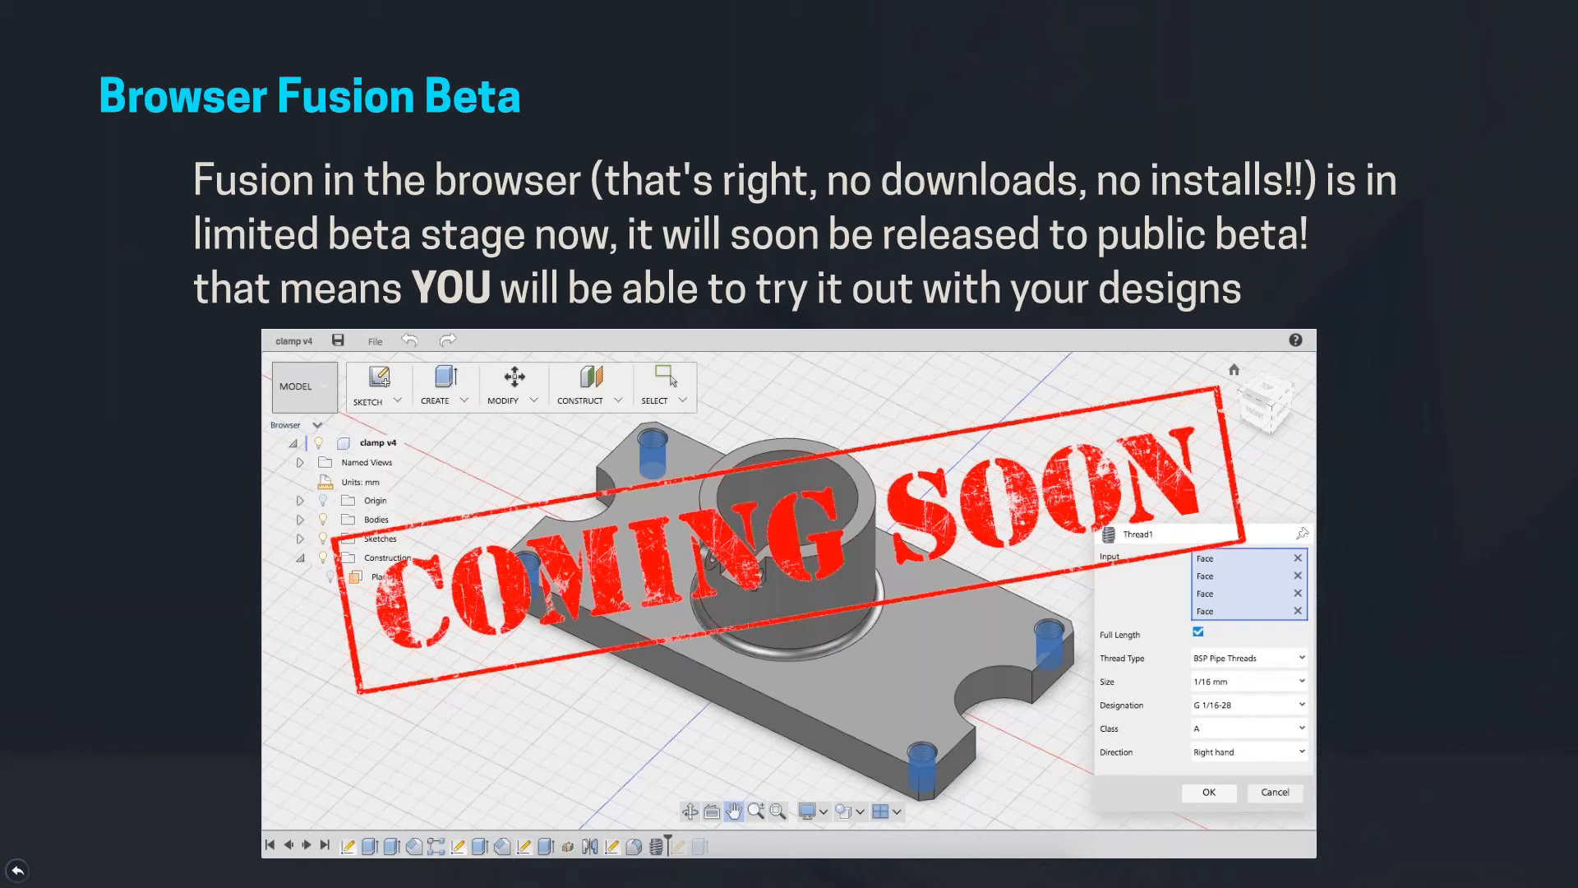
pyautogui.press('Right')
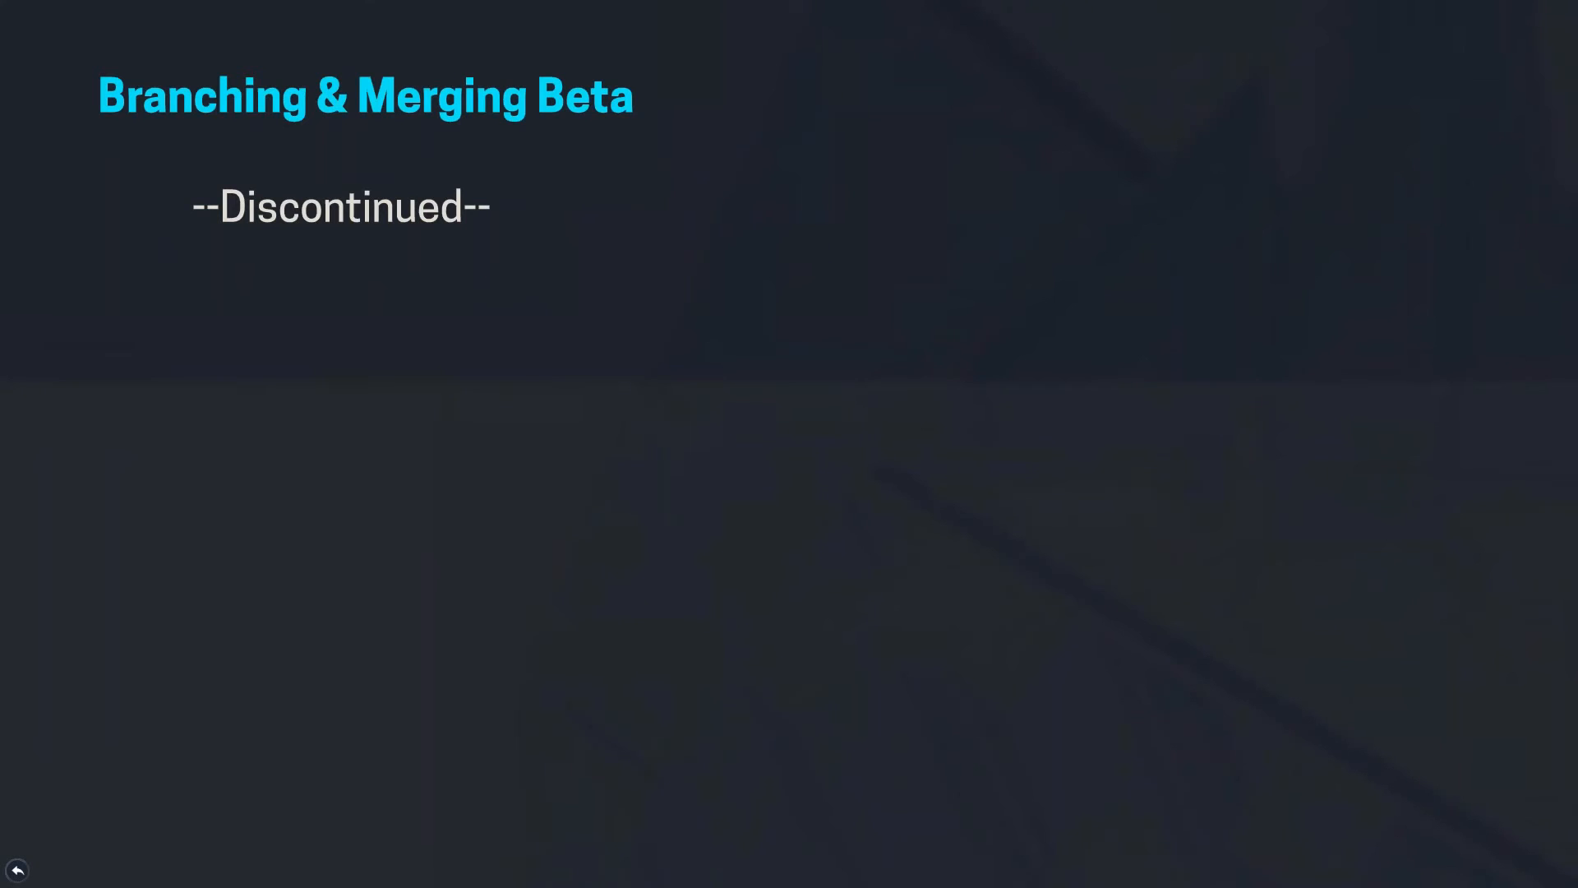
pyautogui.press('Right')
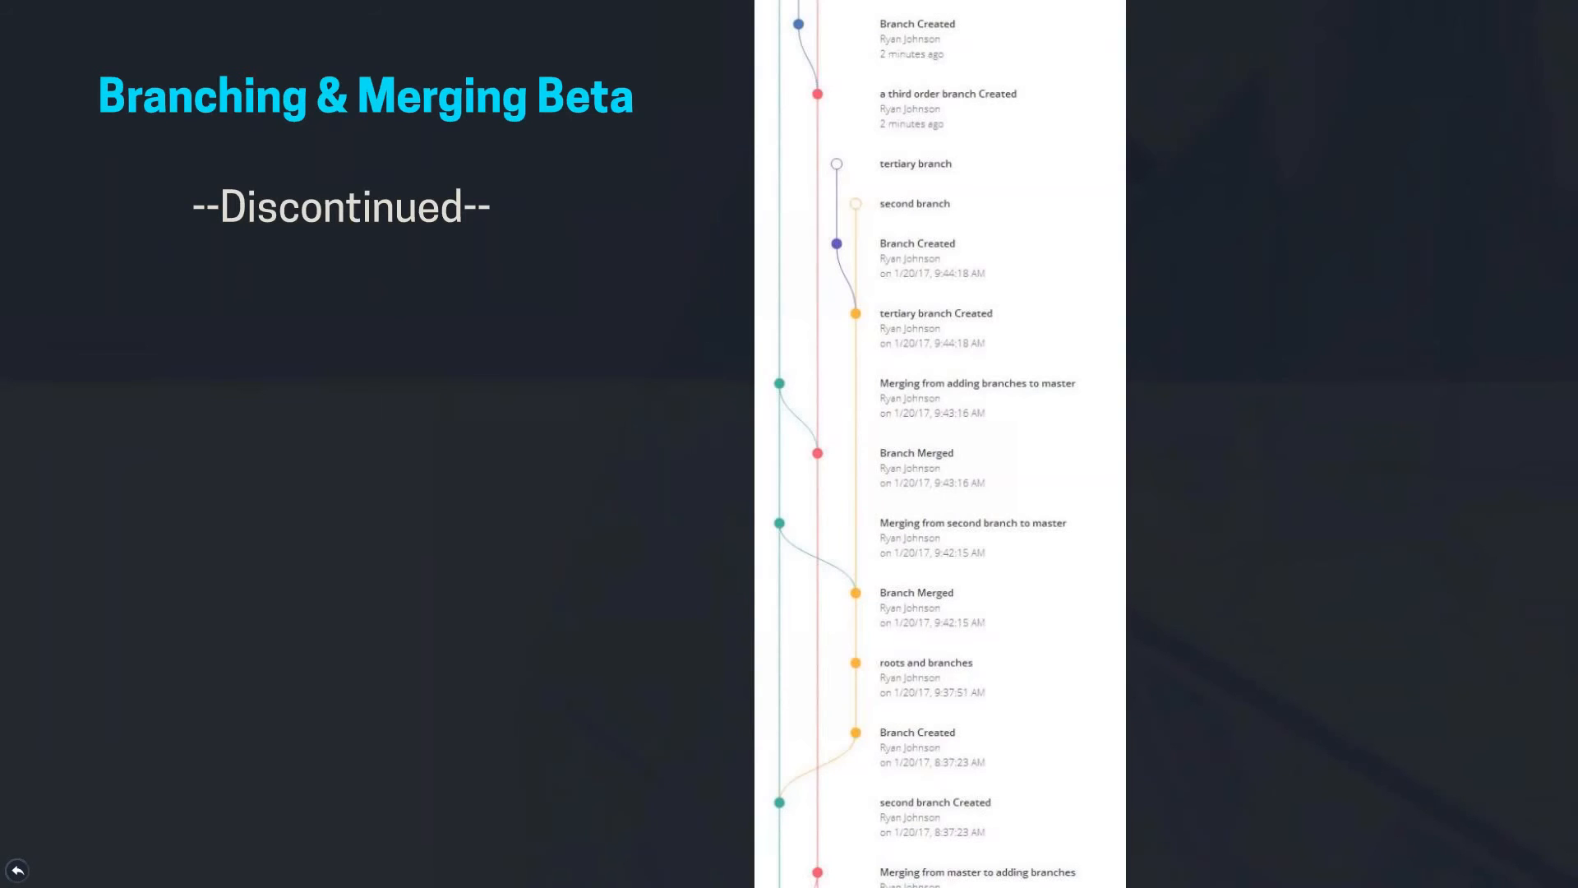
pyautogui.press('Right')
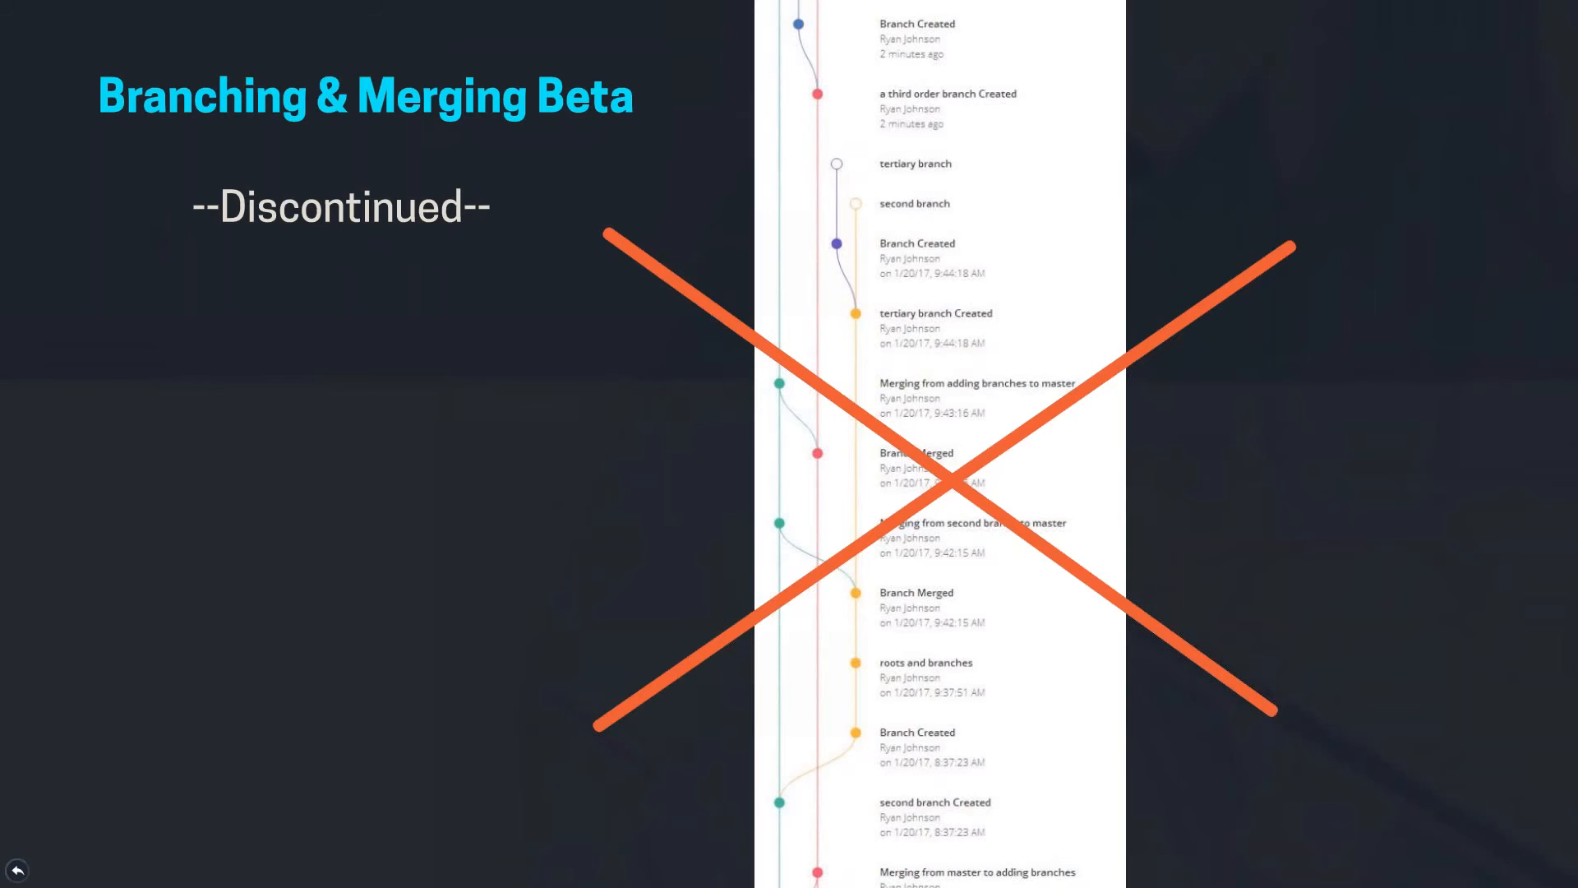
pyautogui.press('Right')
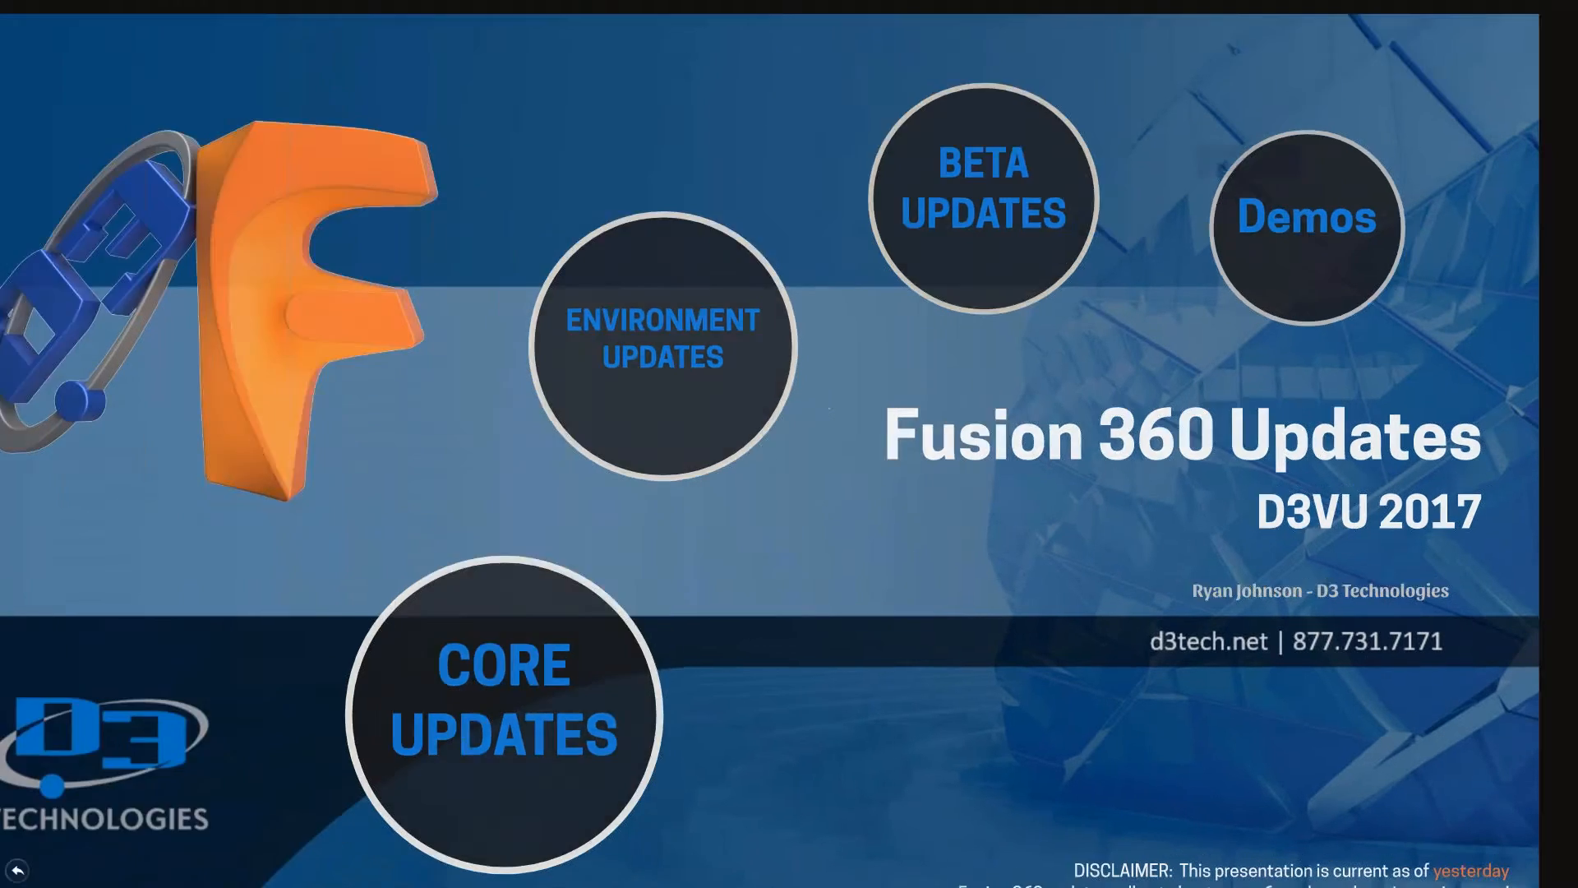
pyautogui.press('Right')
# Step: End the presentation and switch to Fusion 360 with the D3 curved logo design
pyautogui.press('Escape')
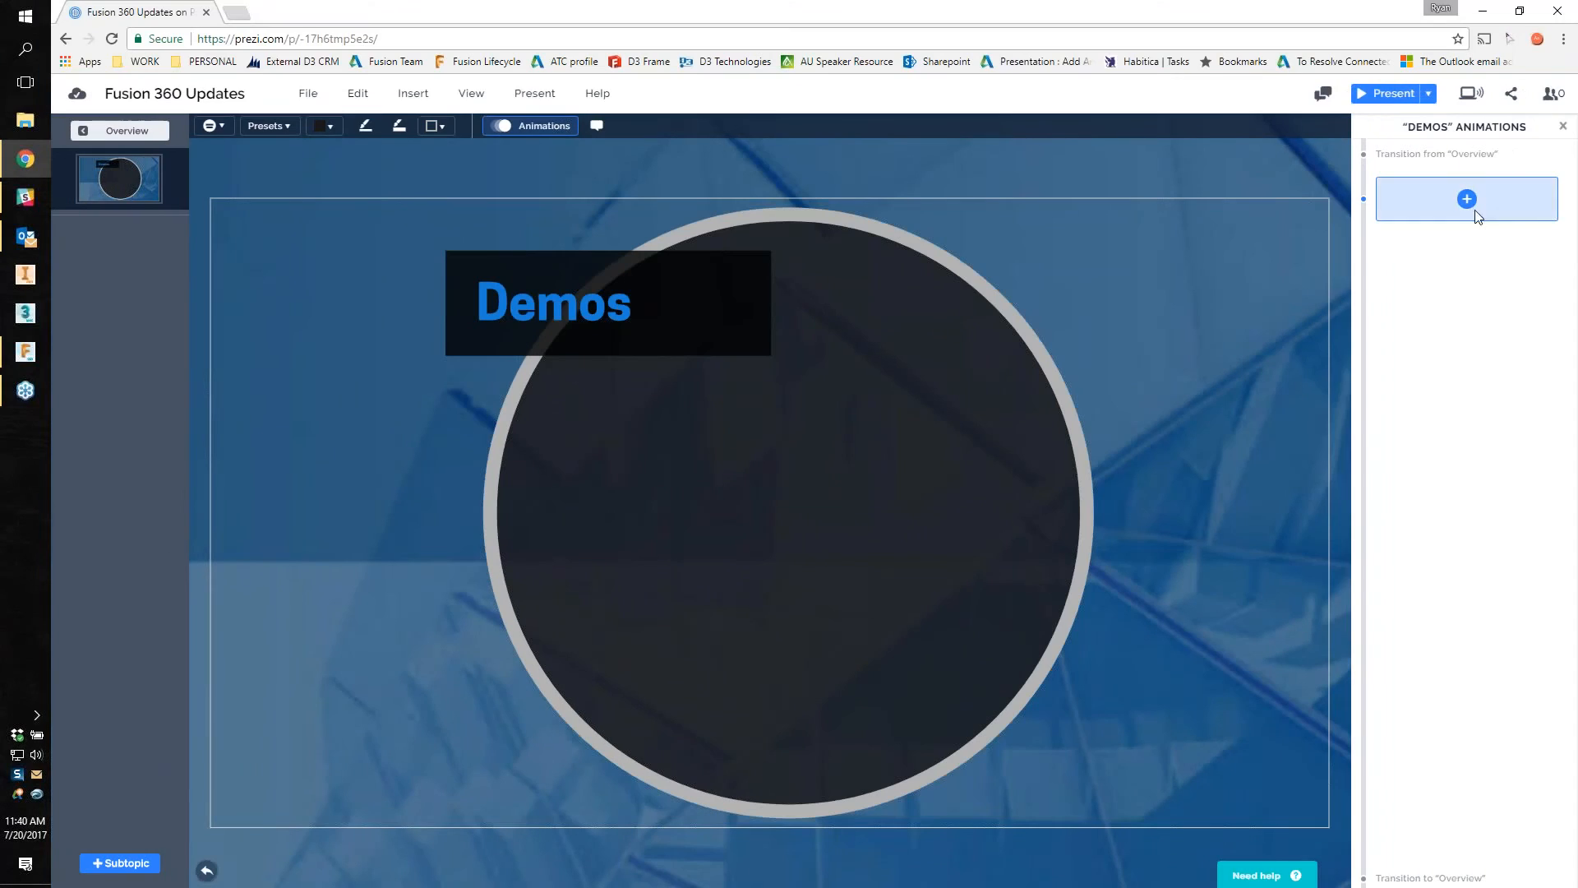
pyautogui.click(36, 357)
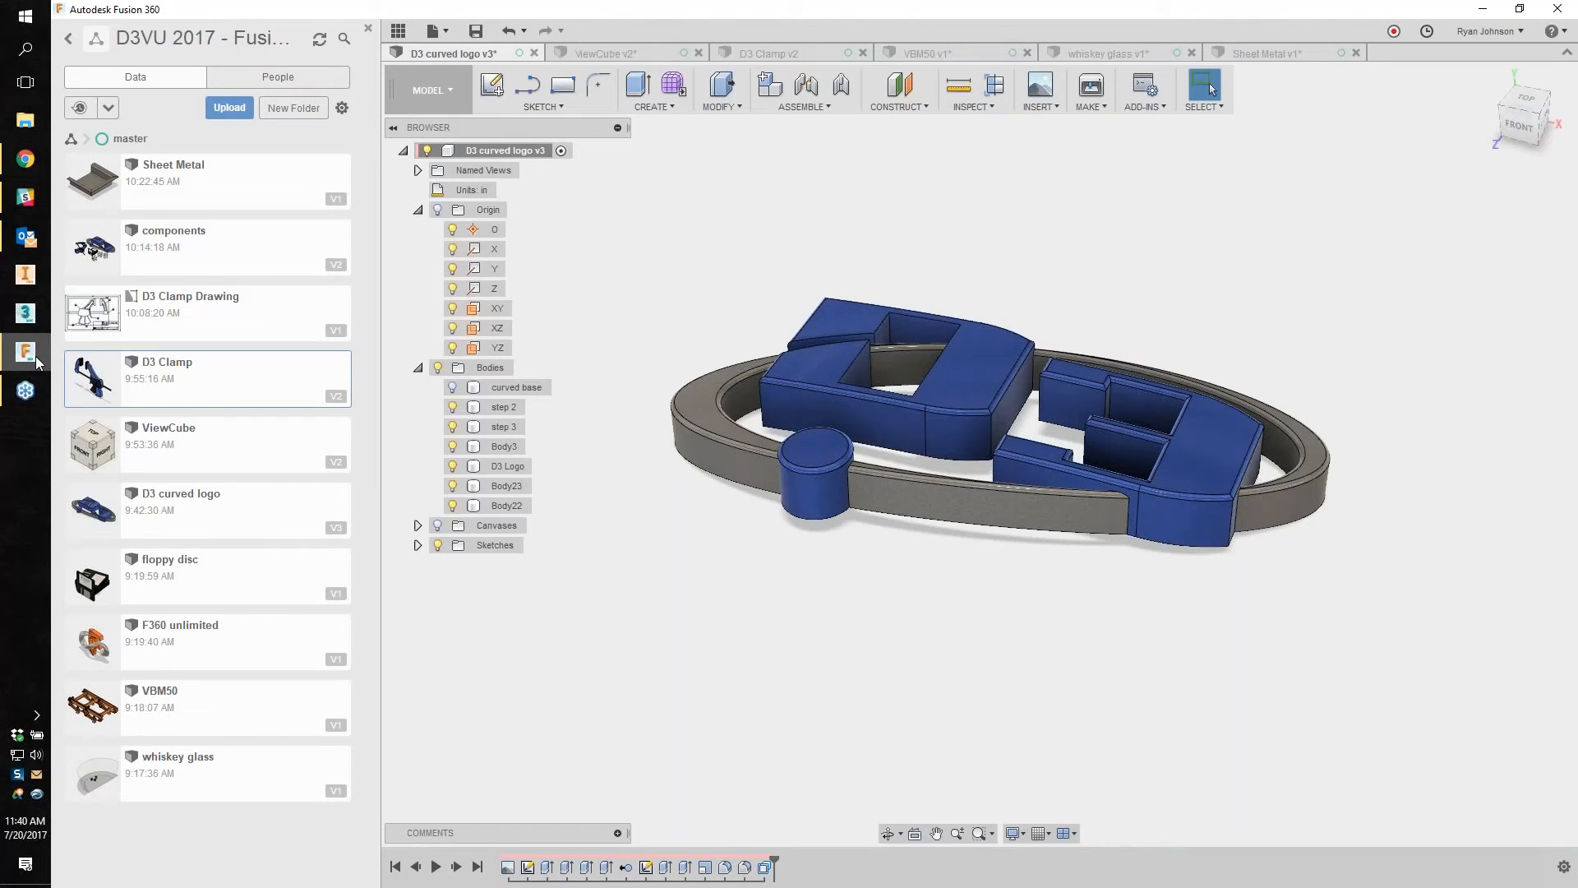
pyautogui.keyDown('shift'); pyautogui.moveTo(1131, 642); pyautogui.dragTo(1126, 612, button='middle'); pyautogui.keyUp('shift')
pyautogui.click(451, 99)
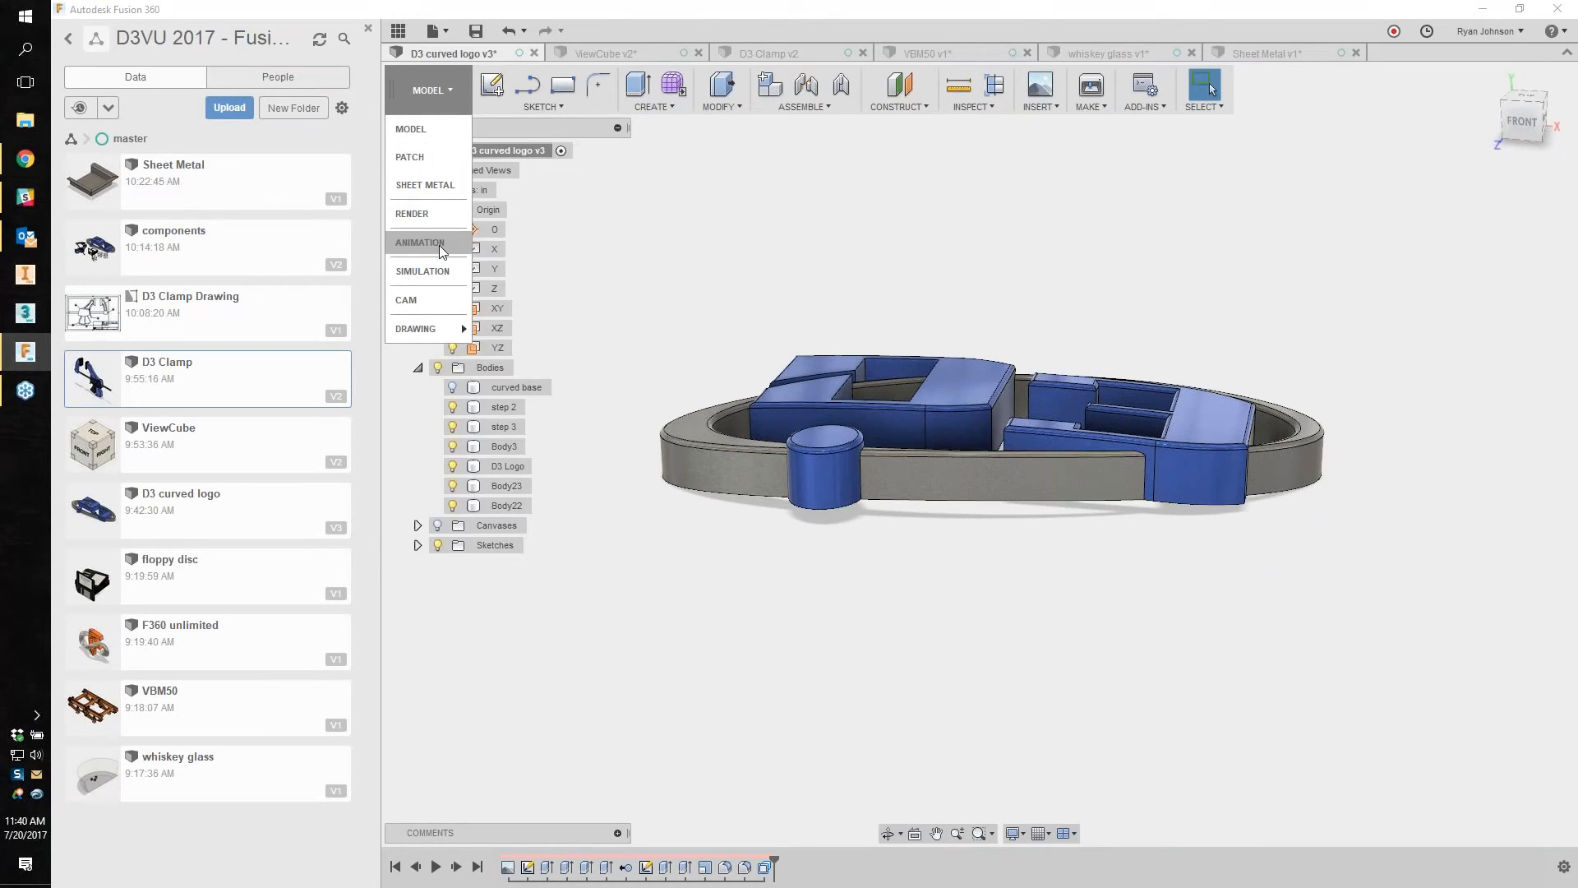
pyautogui.moveTo(428, 333)
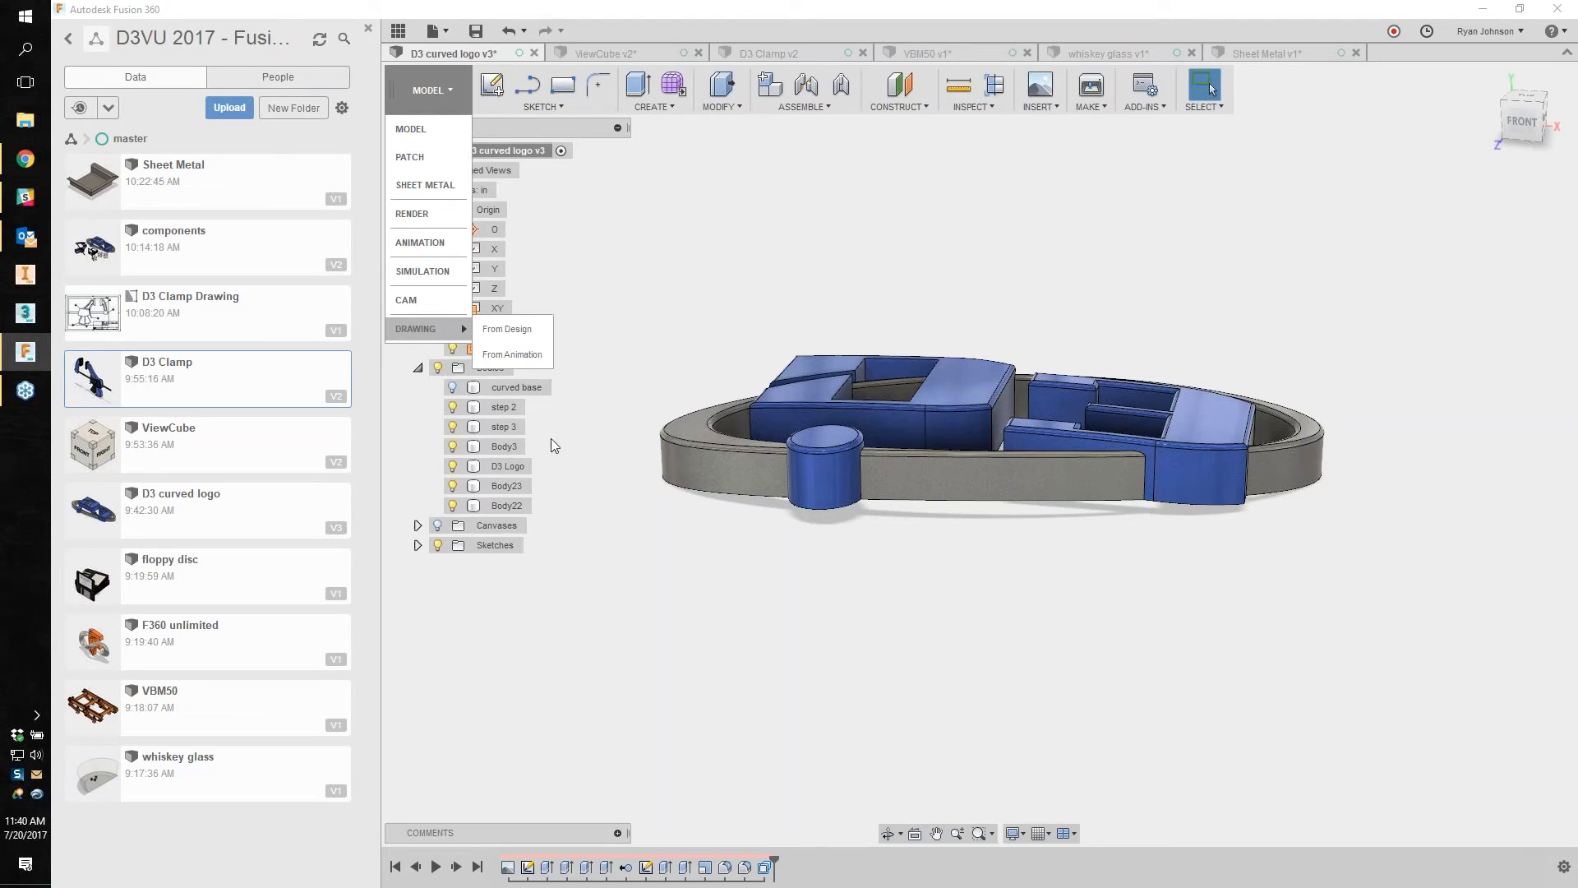
pyautogui.click(741, 606)
pyautogui.moveTo(1011, 599)
pyautogui.keyDown('shift'); pyautogui.mouseDown(button='middle')
pyautogui.moveTo(1088, 609)
pyautogui.moveTo(1013, 585)
pyautogui.mouseUp(button='middle'); pyautogui.keyUp('shift')
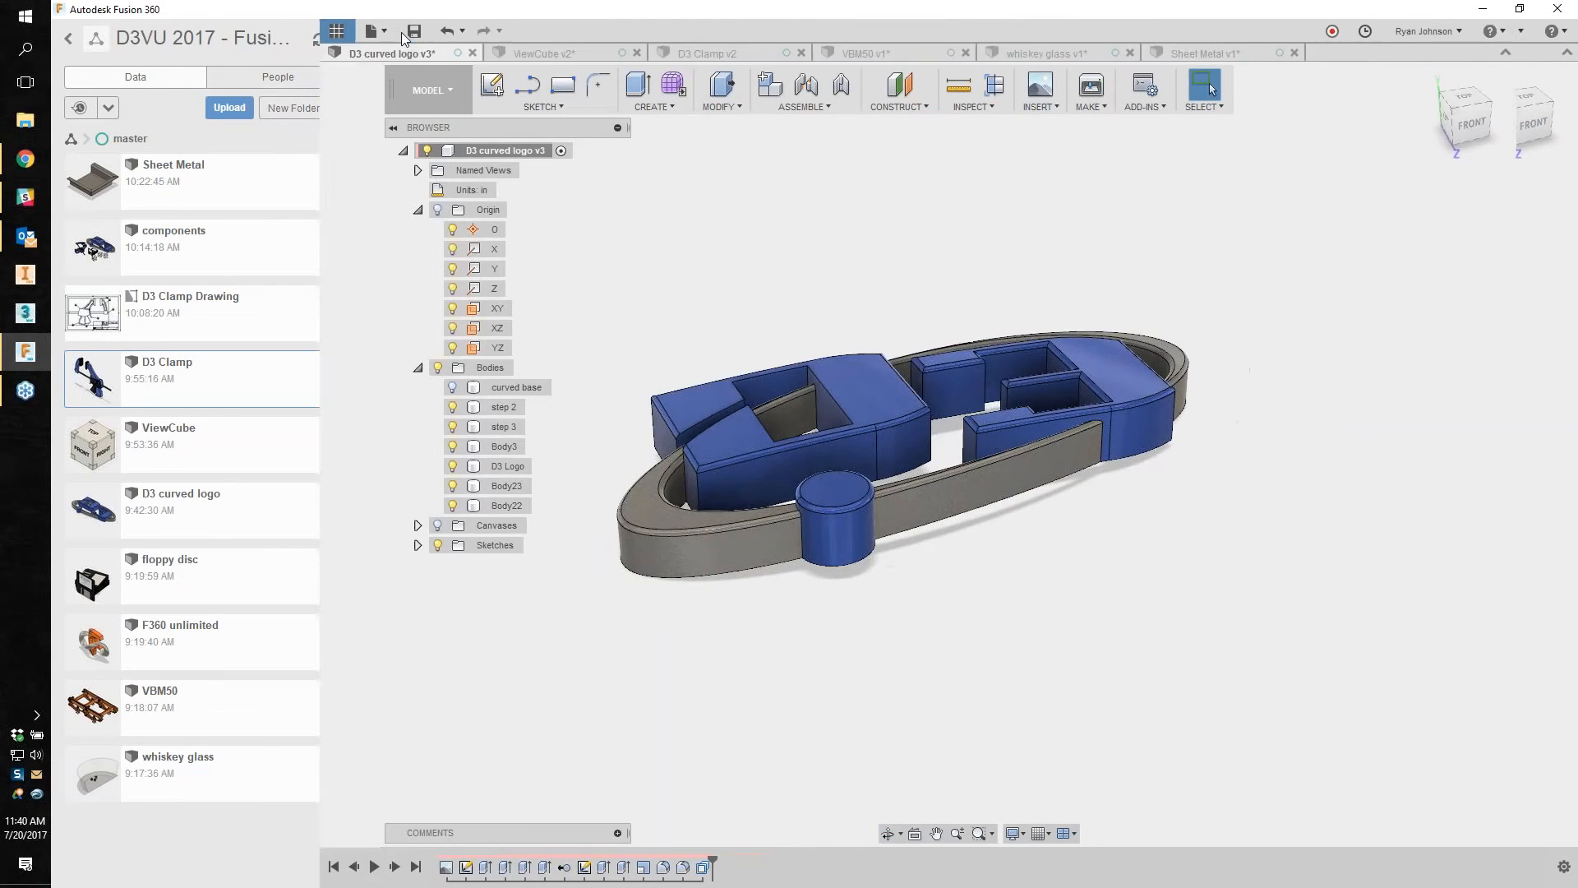
pyautogui.click(400, 32)
pyautogui.click(67, 31)
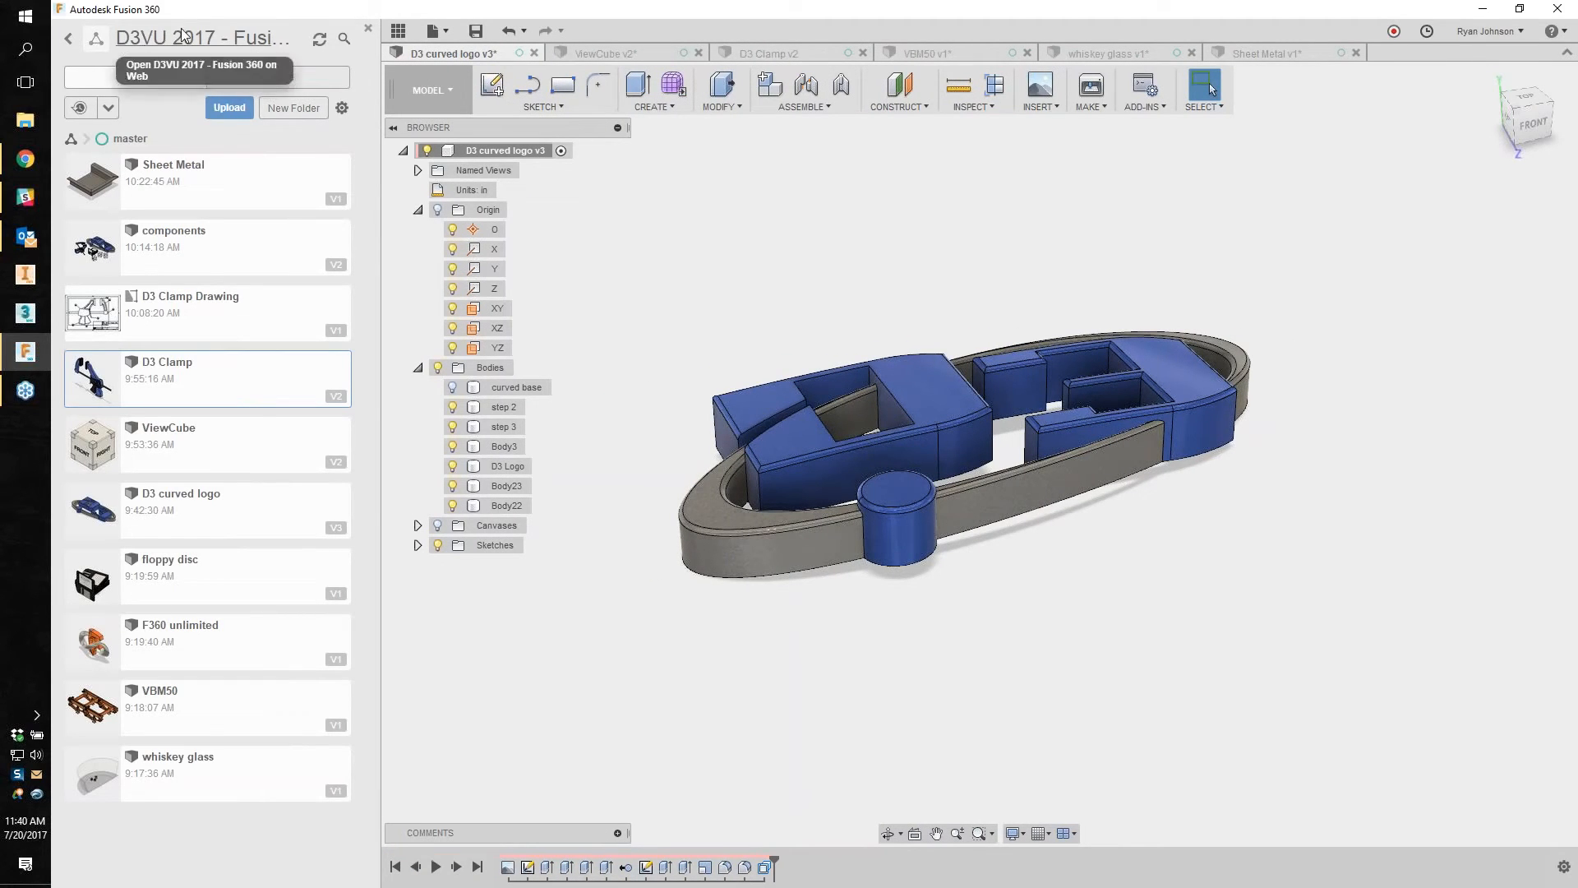
pyautogui.moveTo(824, 297)
pyautogui.keyDown('shift'); pyautogui.mouseDown(button='middle')
pyautogui.moveTo(764, 296)
pyautogui.moveTo(828, 288)
pyautogui.mouseUp(button='middle'); pyautogui.keyUp('shift')
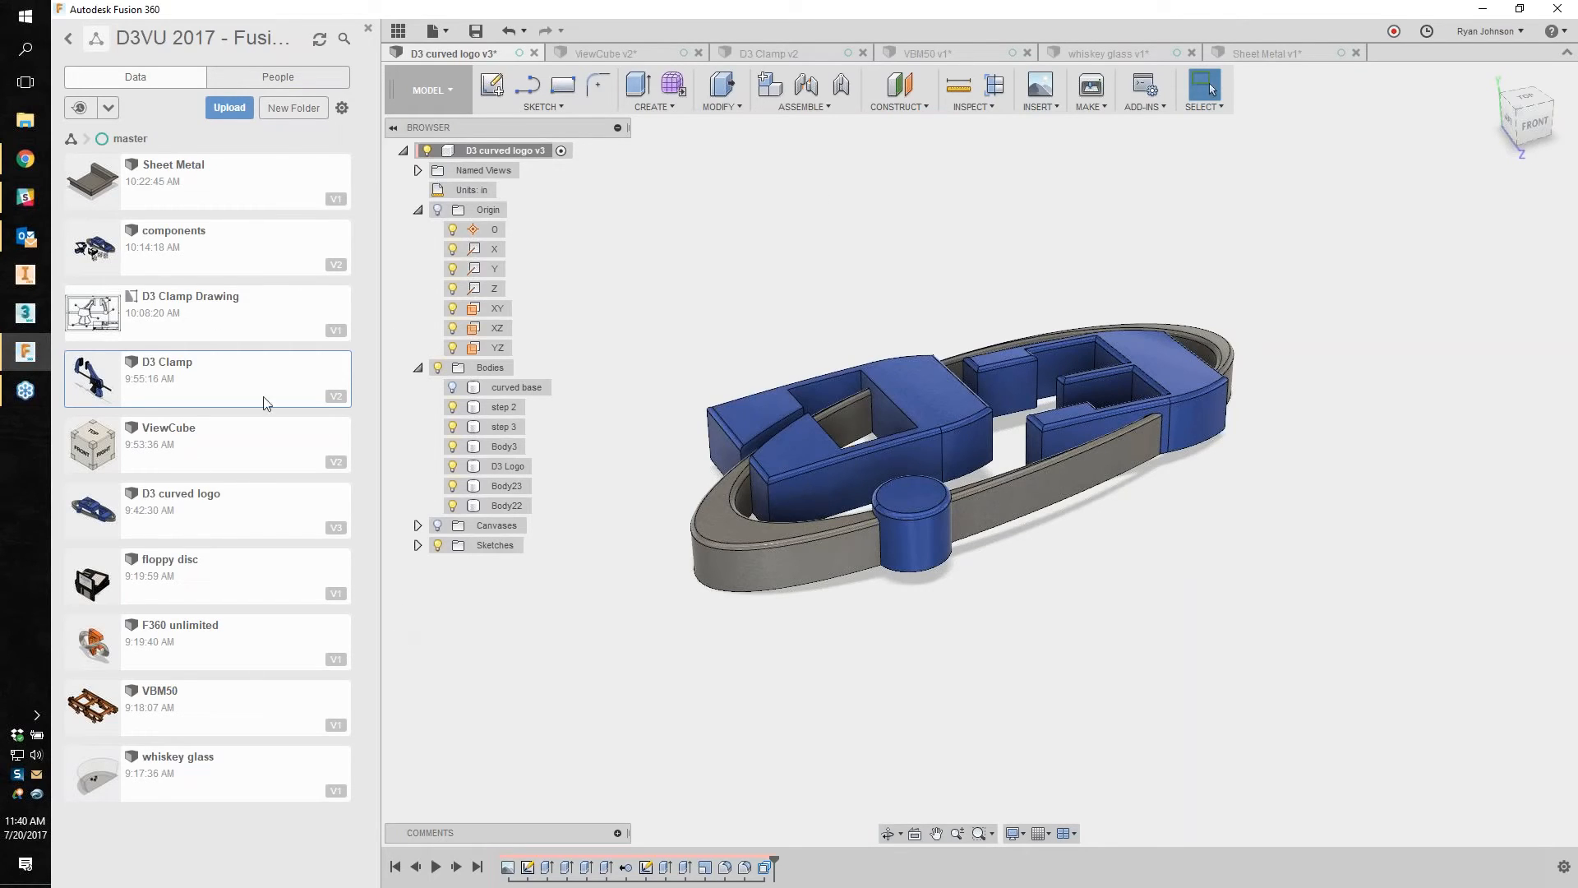
pyautogui.keyDown('shift'); pyautogui.moveTo(1372, 337); pyautogui.dragTo(1303, 517, button='middle'); pyautogui.keyUp('shift')
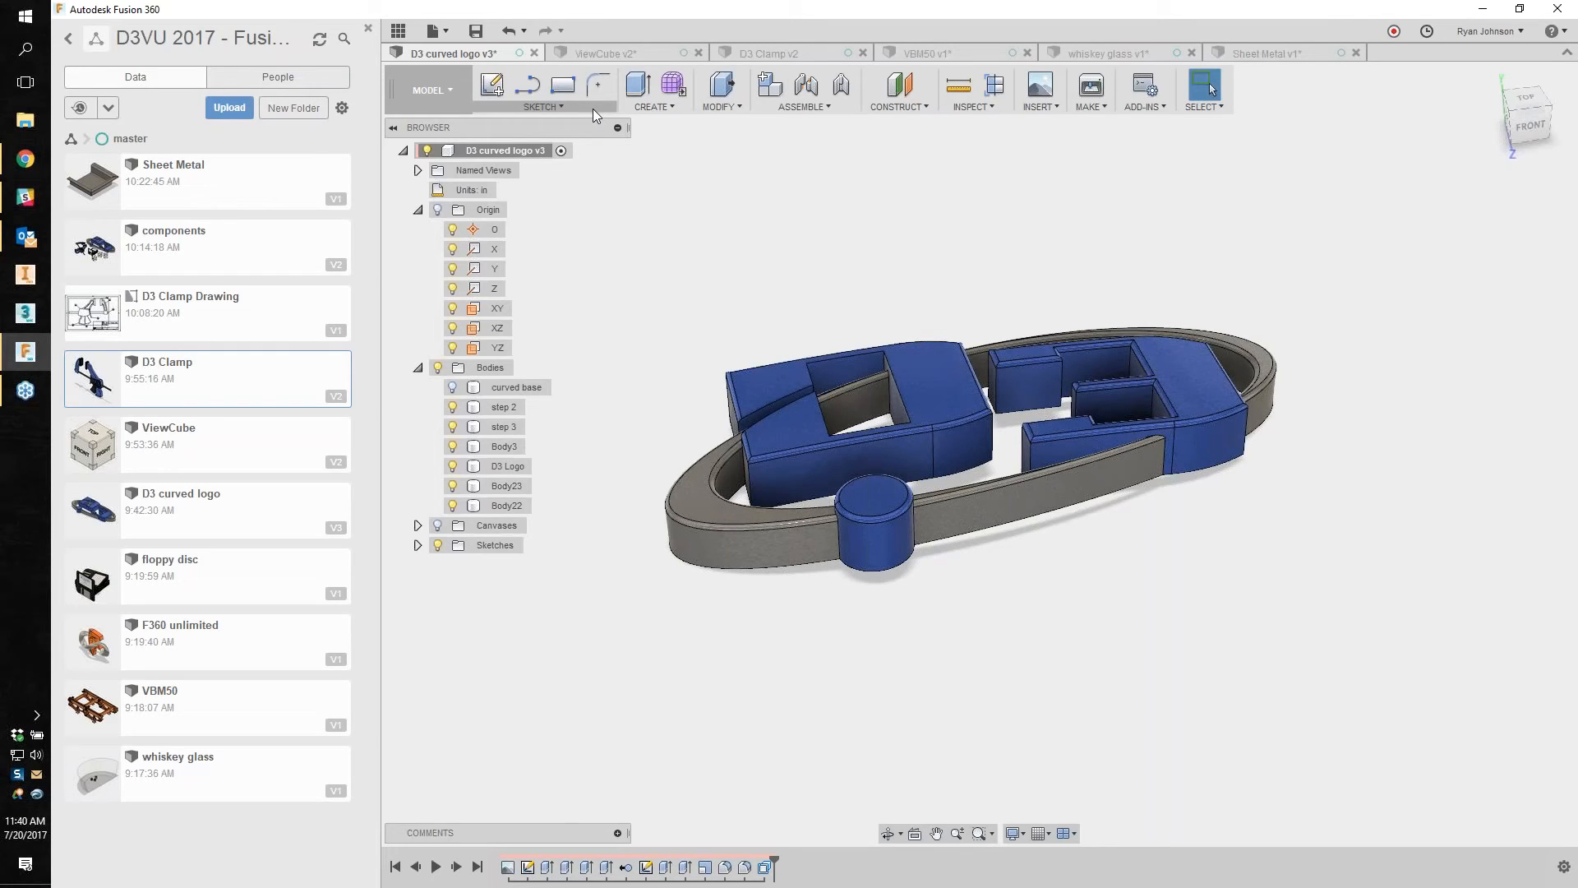
pyautogui.moveTo(758, 677)
pyautogui.keyDown('shift'); pyautogui.mouseDown(button='middle')
pyautogui.moveTo(846, 668)
pyautogui.moveTo(754, 658)
pyautogui.moveTo(781, 649)
pyautogui.mouseUp(button='middle'); pyautogui.keyUp('shift')
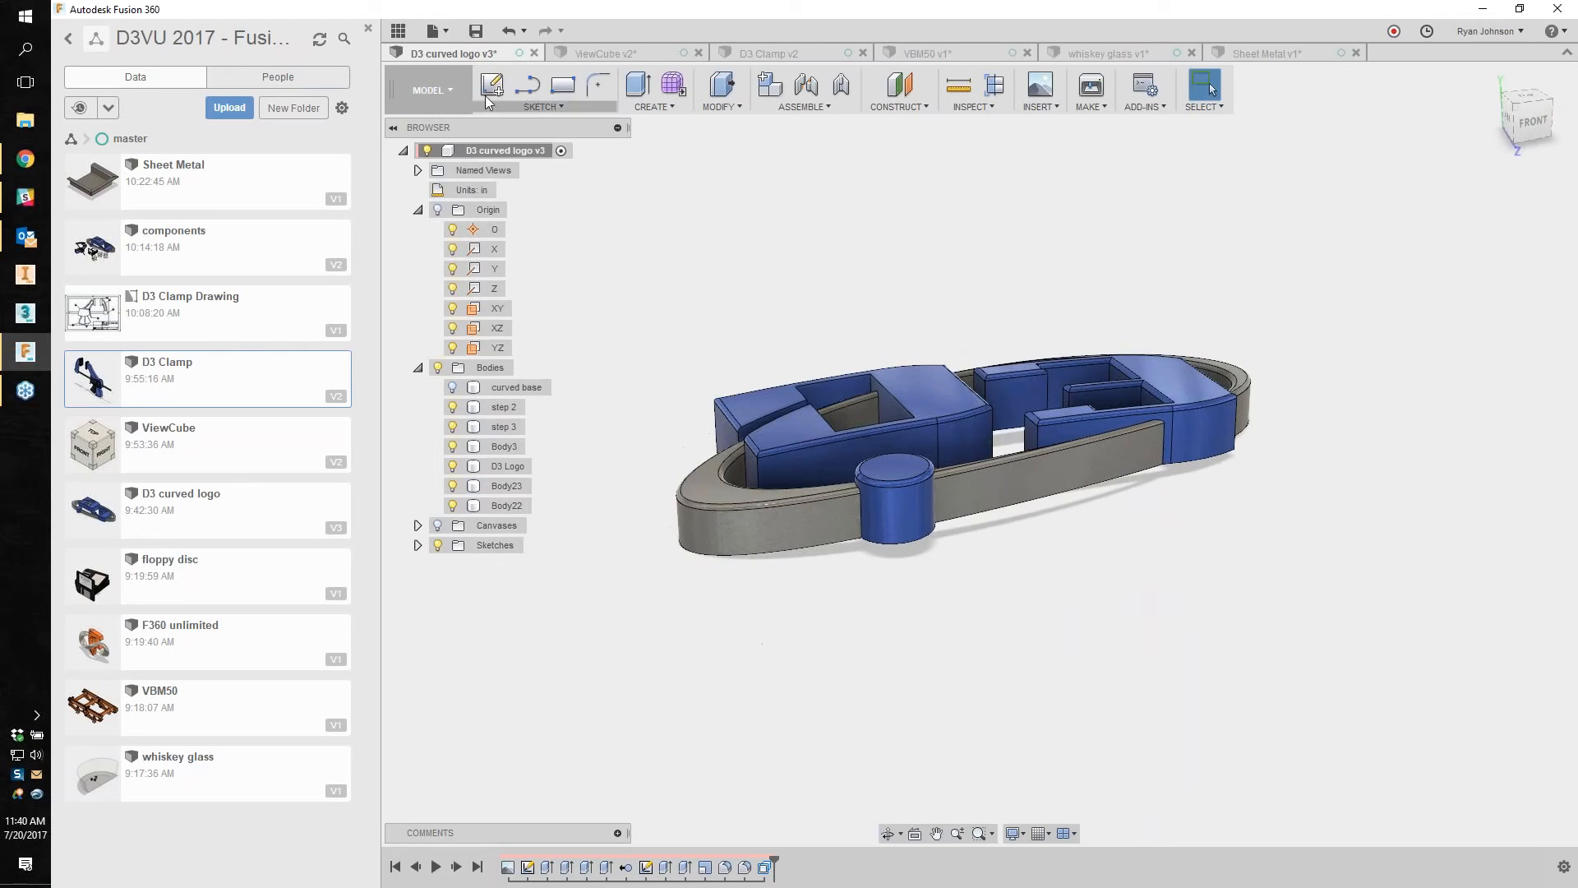
pyautogui.keyDown('shift'); pyautogui.moveTo(920, 686); pyautogui.dragTo(982, 694, button='middle'); pyautogui.keyUp('shift')
# Step: Start a sketch on the XY plane and draw a two-point rectangle below the logo, slightly wider than the gray ring
pyautogui.click(503, 96)
pyautogui.click(1009, 331)
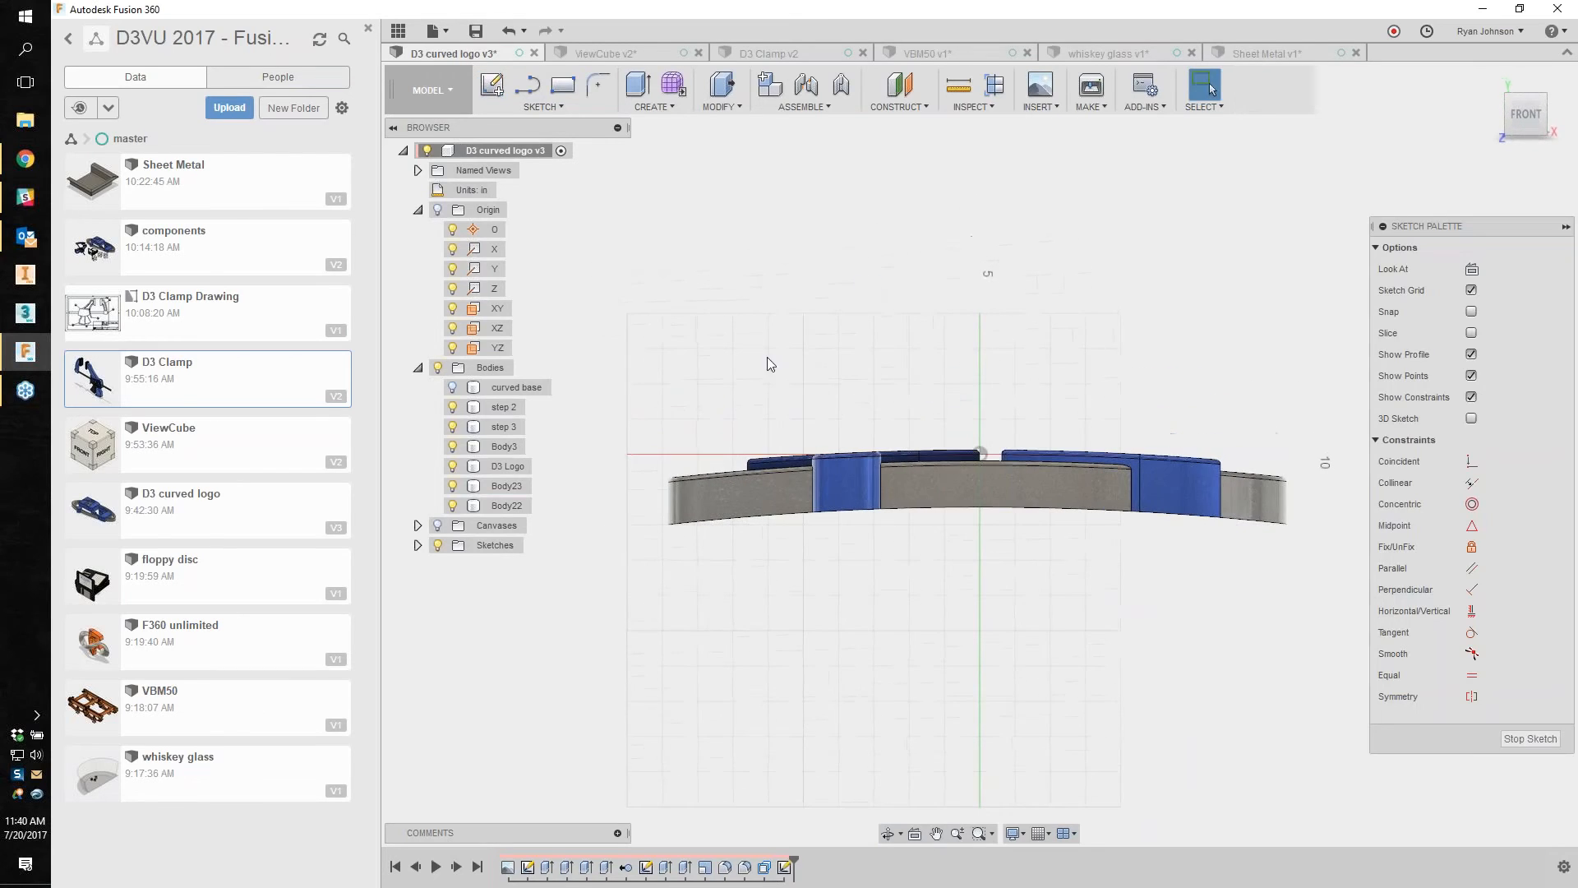
pyautogui.click(526, 87)
pyautogui.click(563, 85)
pyautogui.click(622, 573)
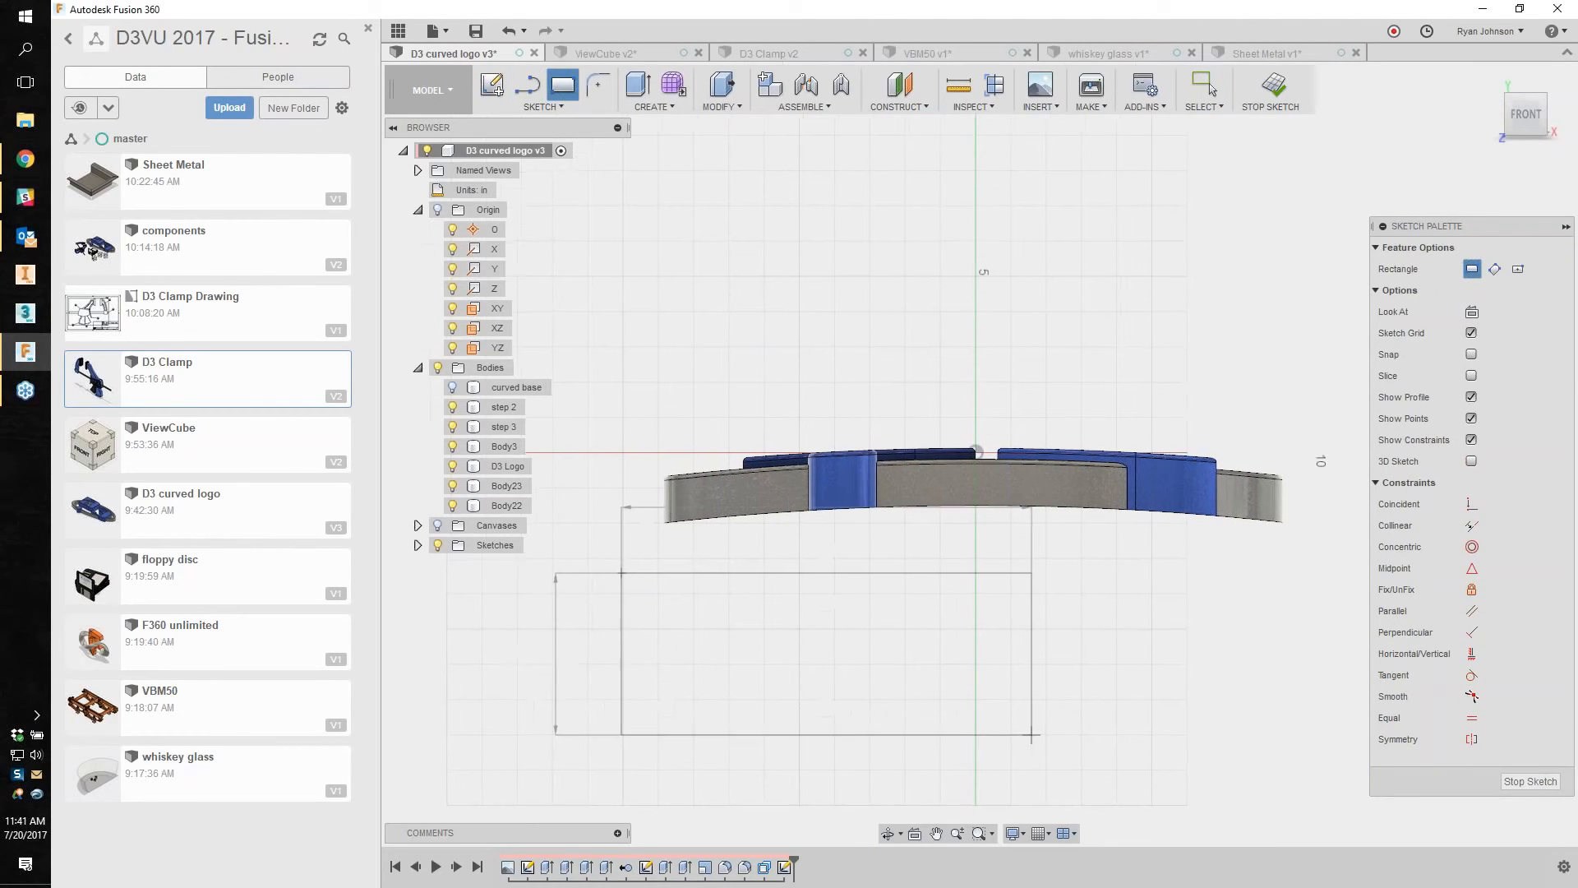
pyautogui.moveTo(1031, 734); pyautogui.dragTo(929, 645, button='middle')
pyautogui.click(1225, 642)
pyautogui.moveTo(541, 216); pyautogui.dragTo(630, 269, button='middle')
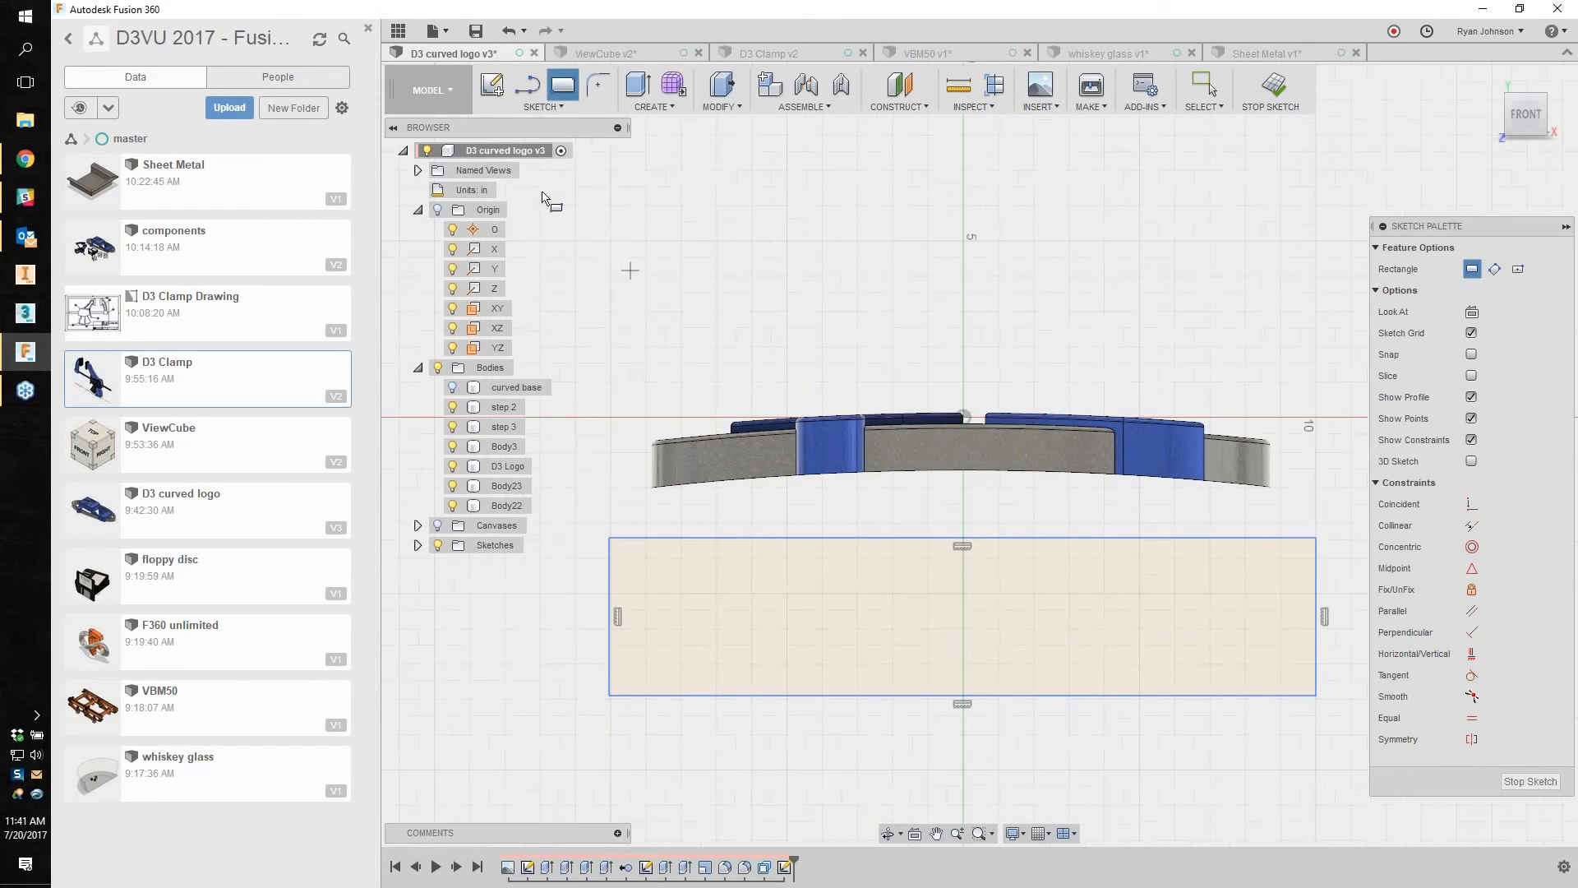
# Step: Draw a 3-point arc between the rectangle's two upper corners, sagging down into the rectangle
pyautogui.press('s')
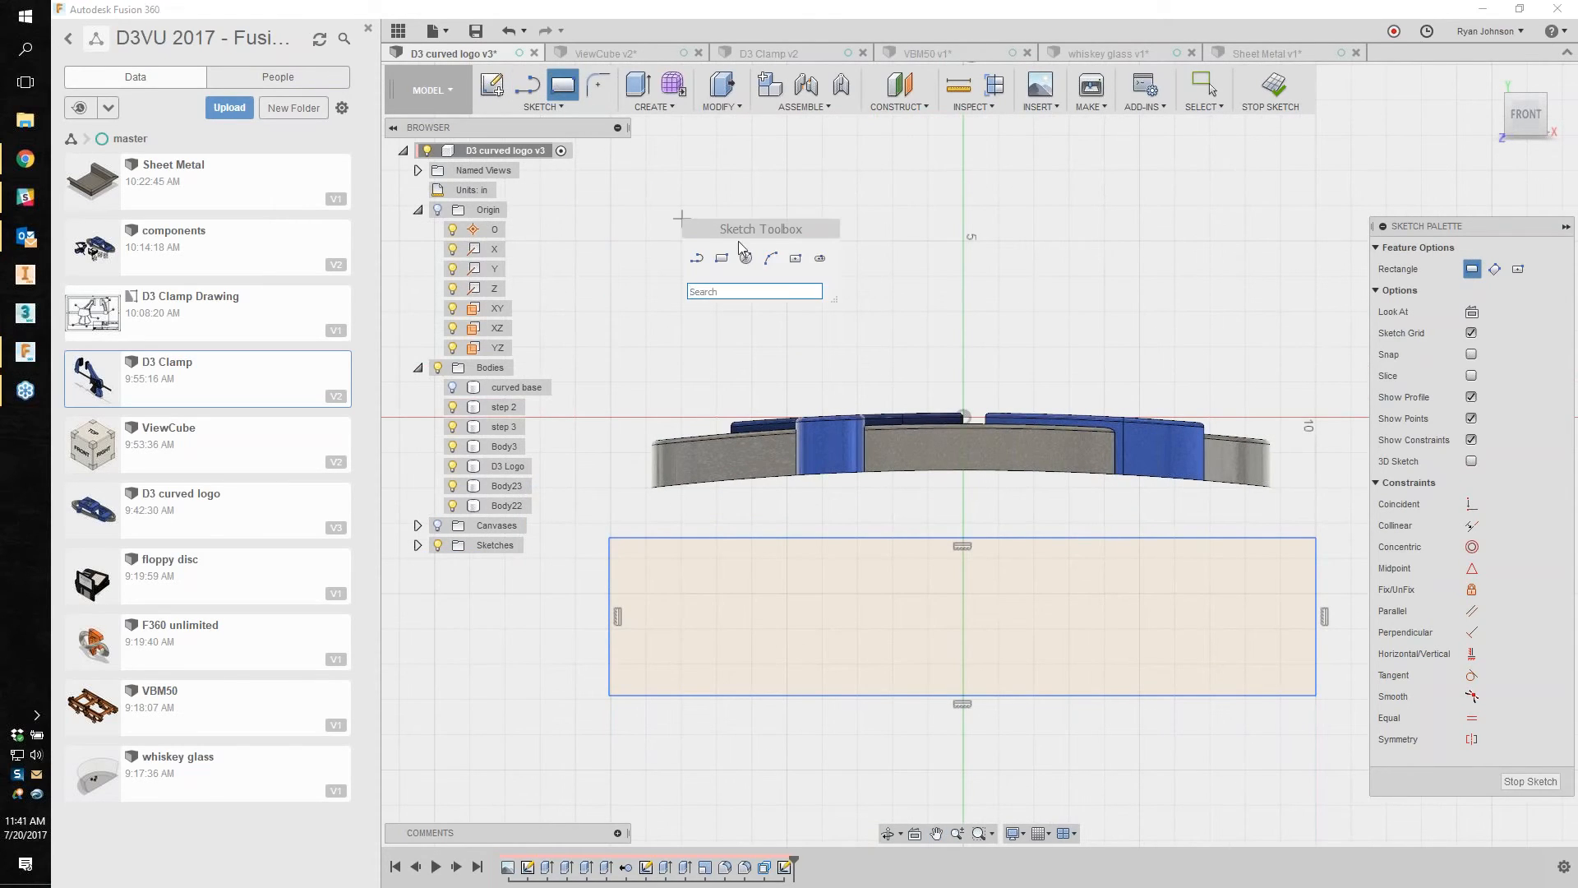
pyautogui.click(771, 259)
pyautogui.click(609, 538)
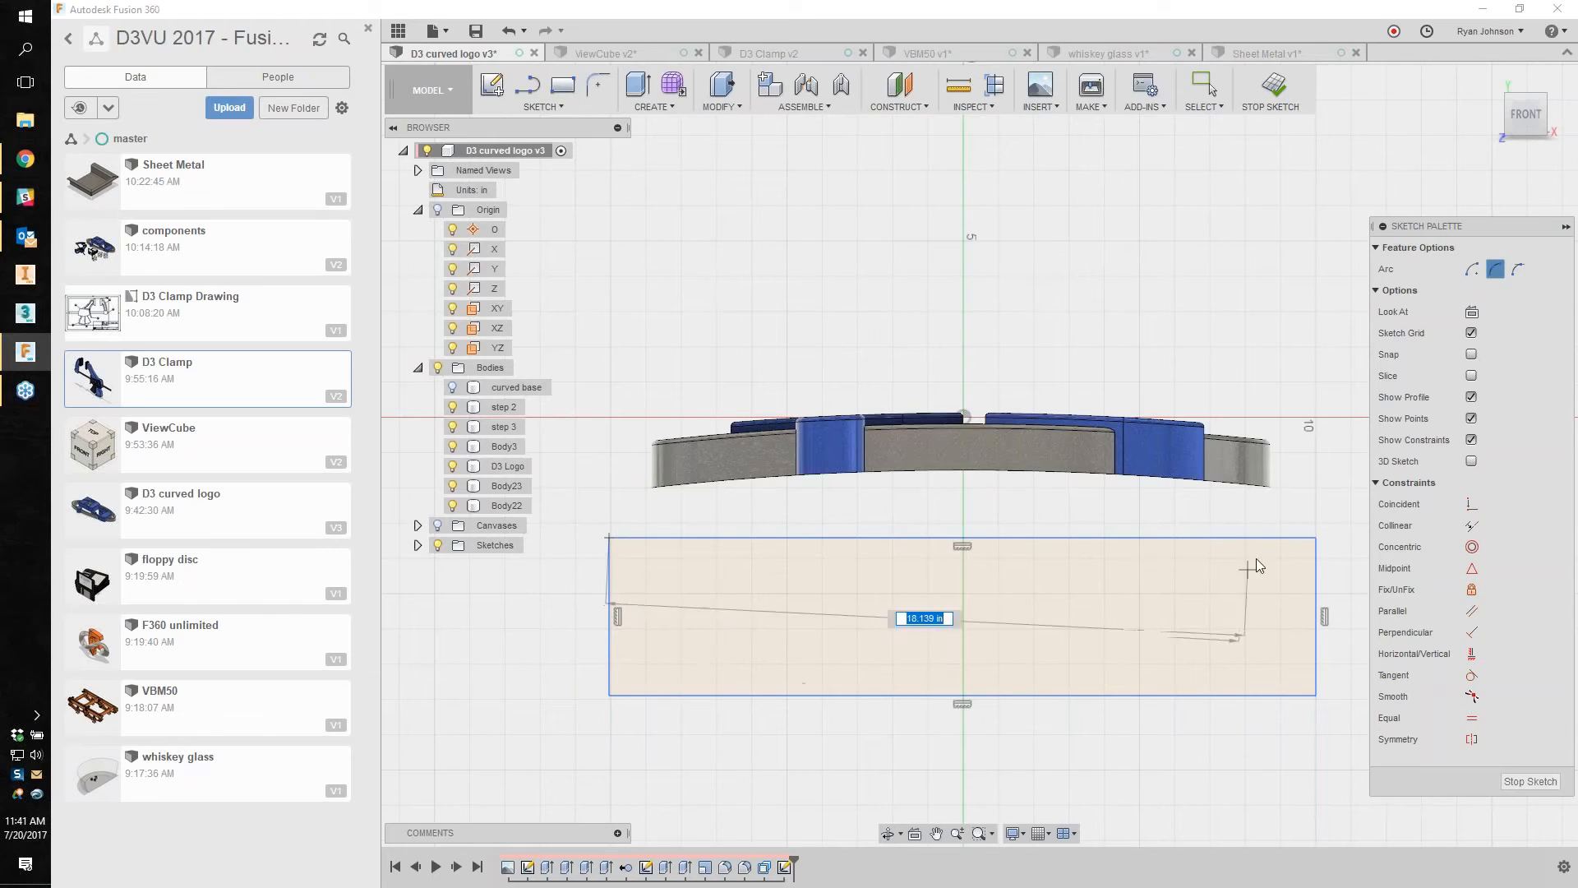
pyautogui.click(1316, 539)
pyautogui.click(1176, 566)
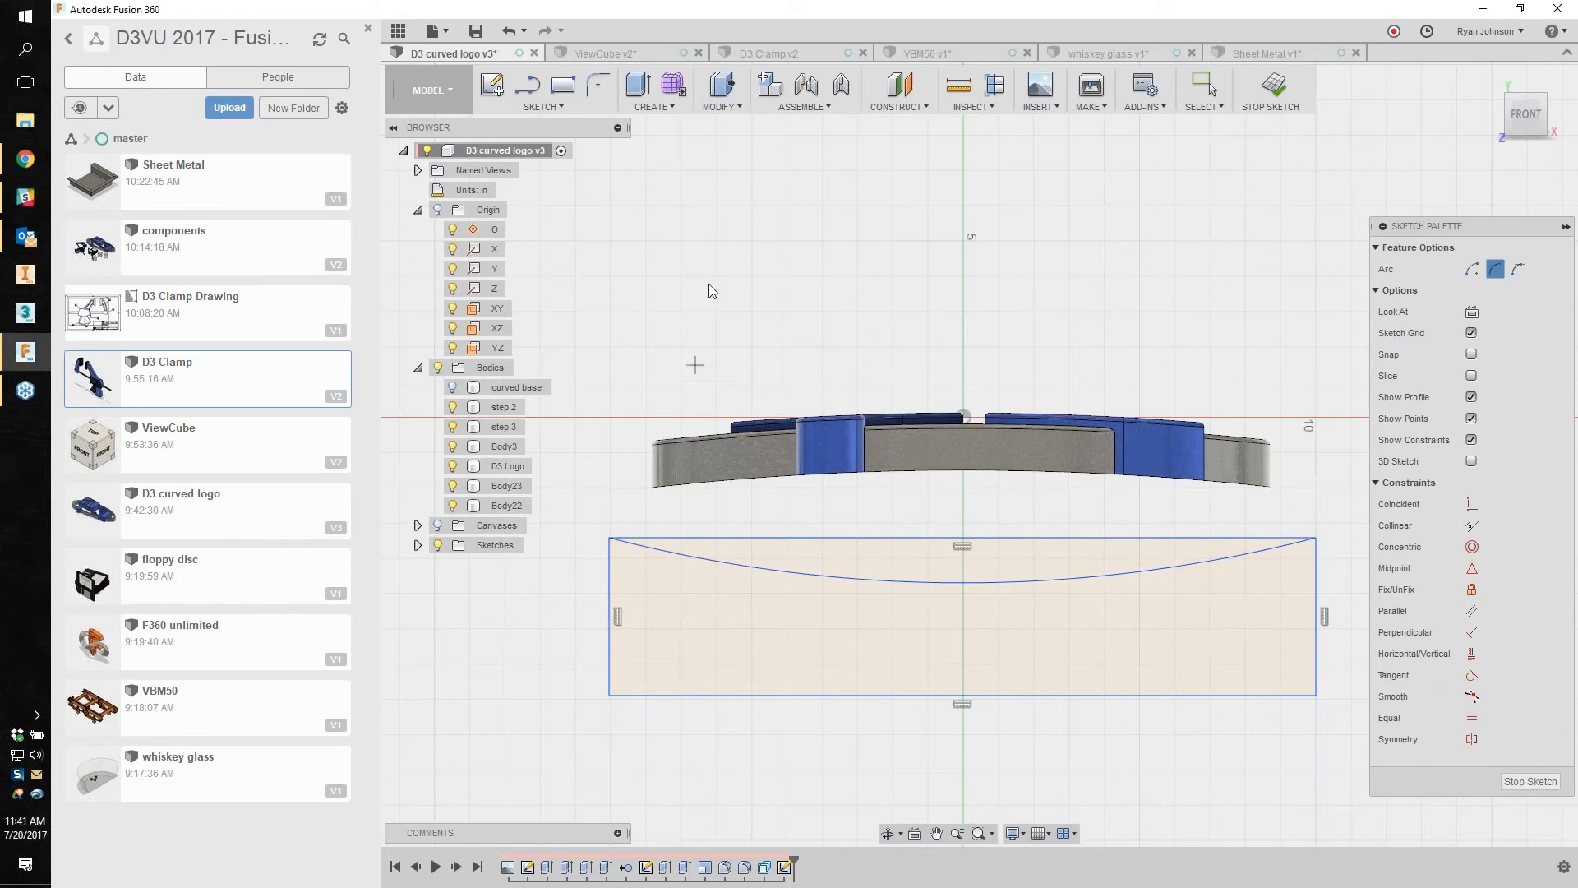
# Step: Apply a Horizontal/Vertical constraint aligning the midpoint of the rectangle's upper edge vertically with the origin
pyautogui.click(1471, 654)
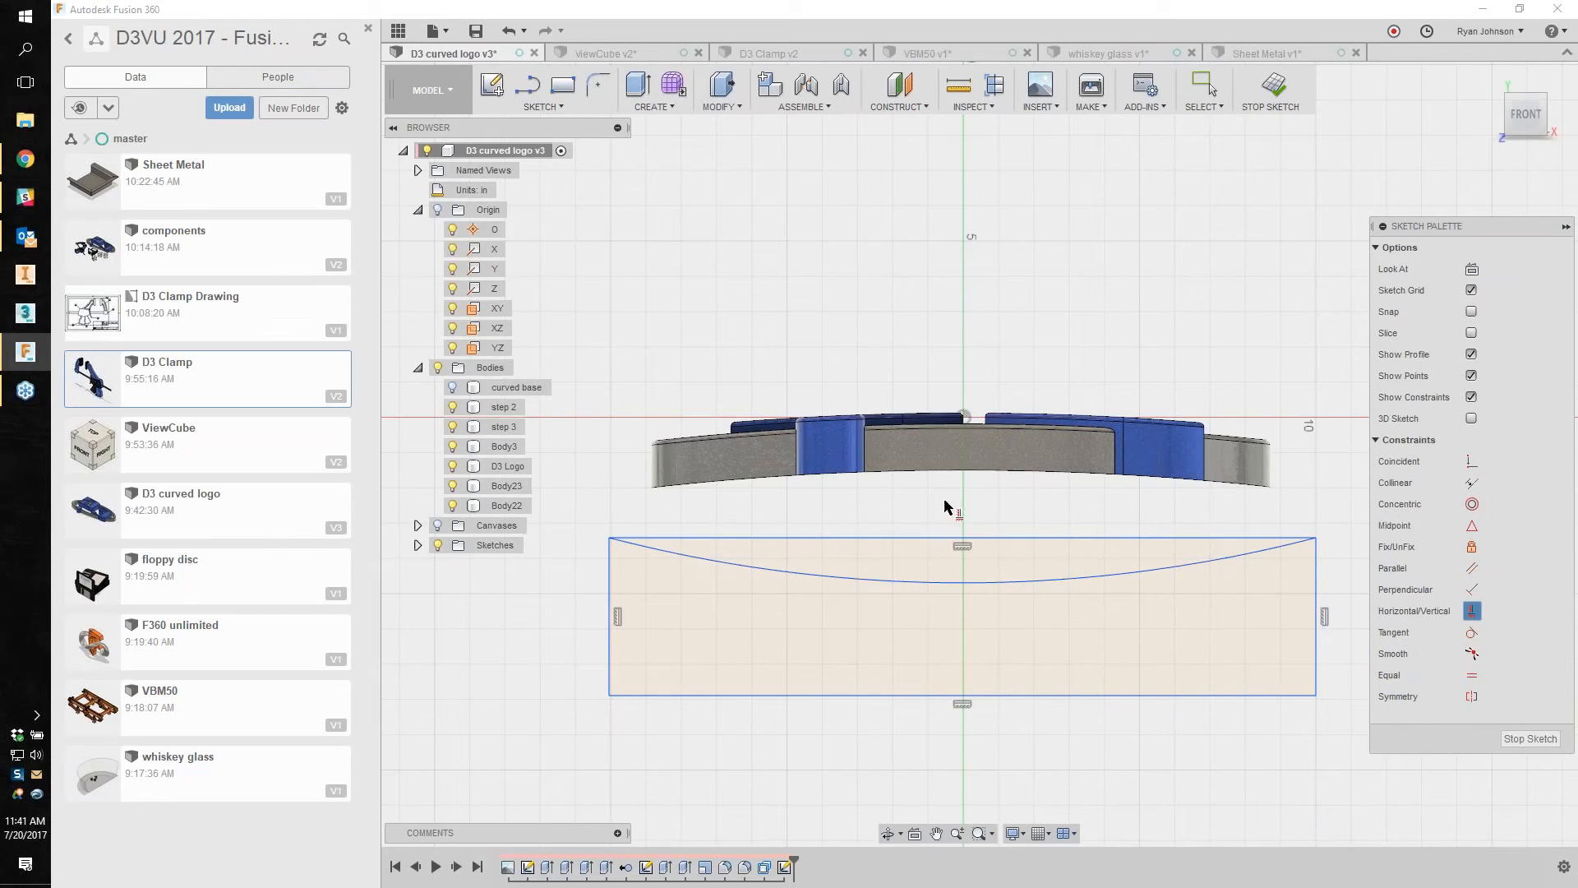
pyautogui.click(964, 417)
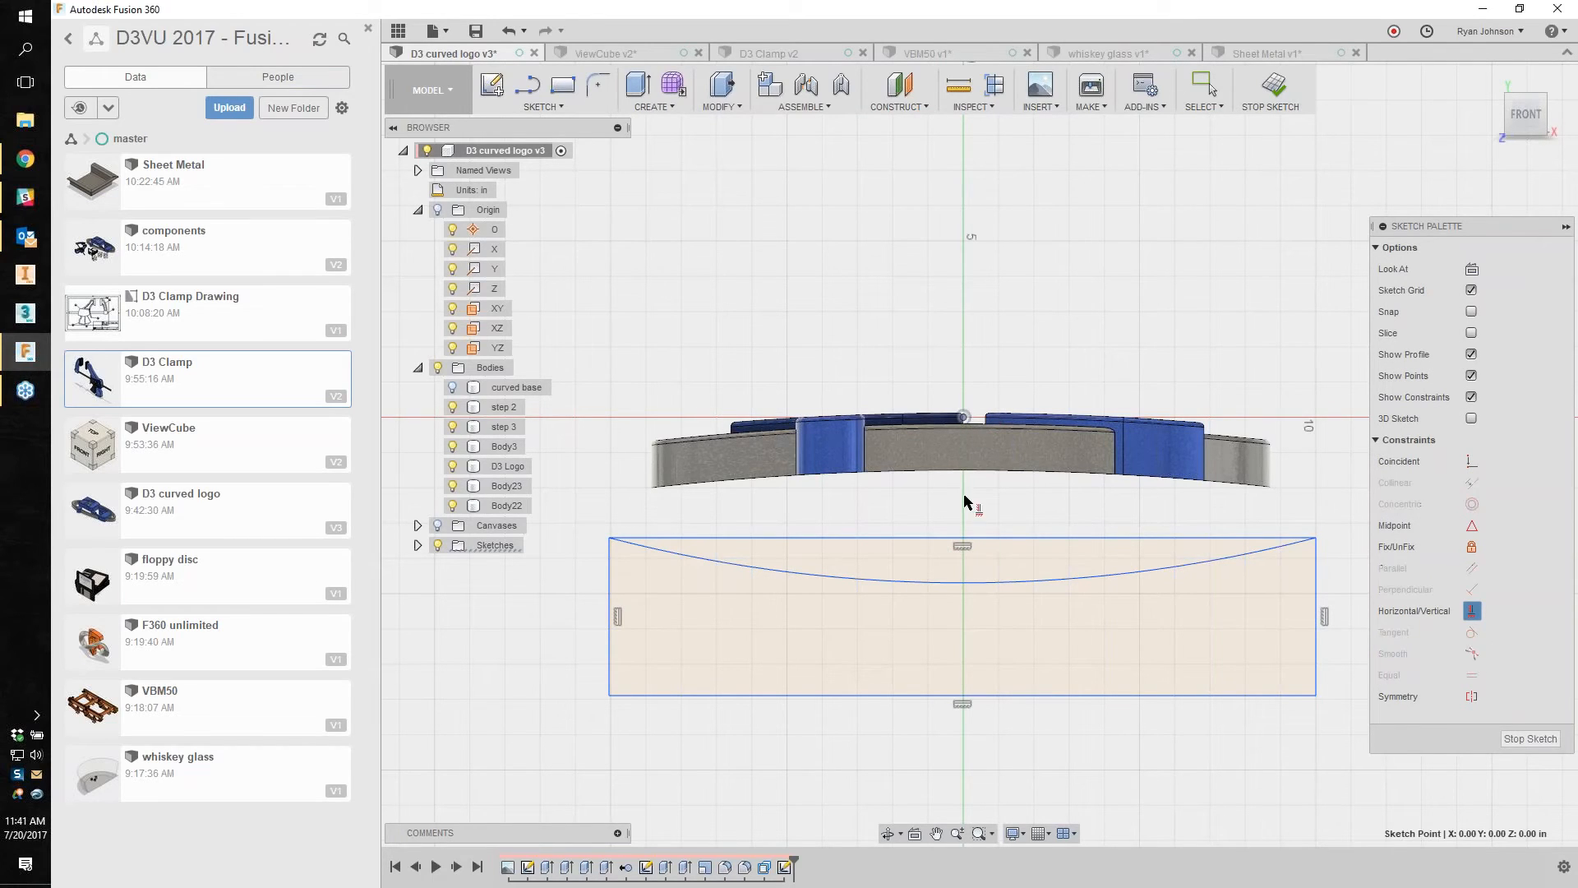
pyautogui.click(962, 539)
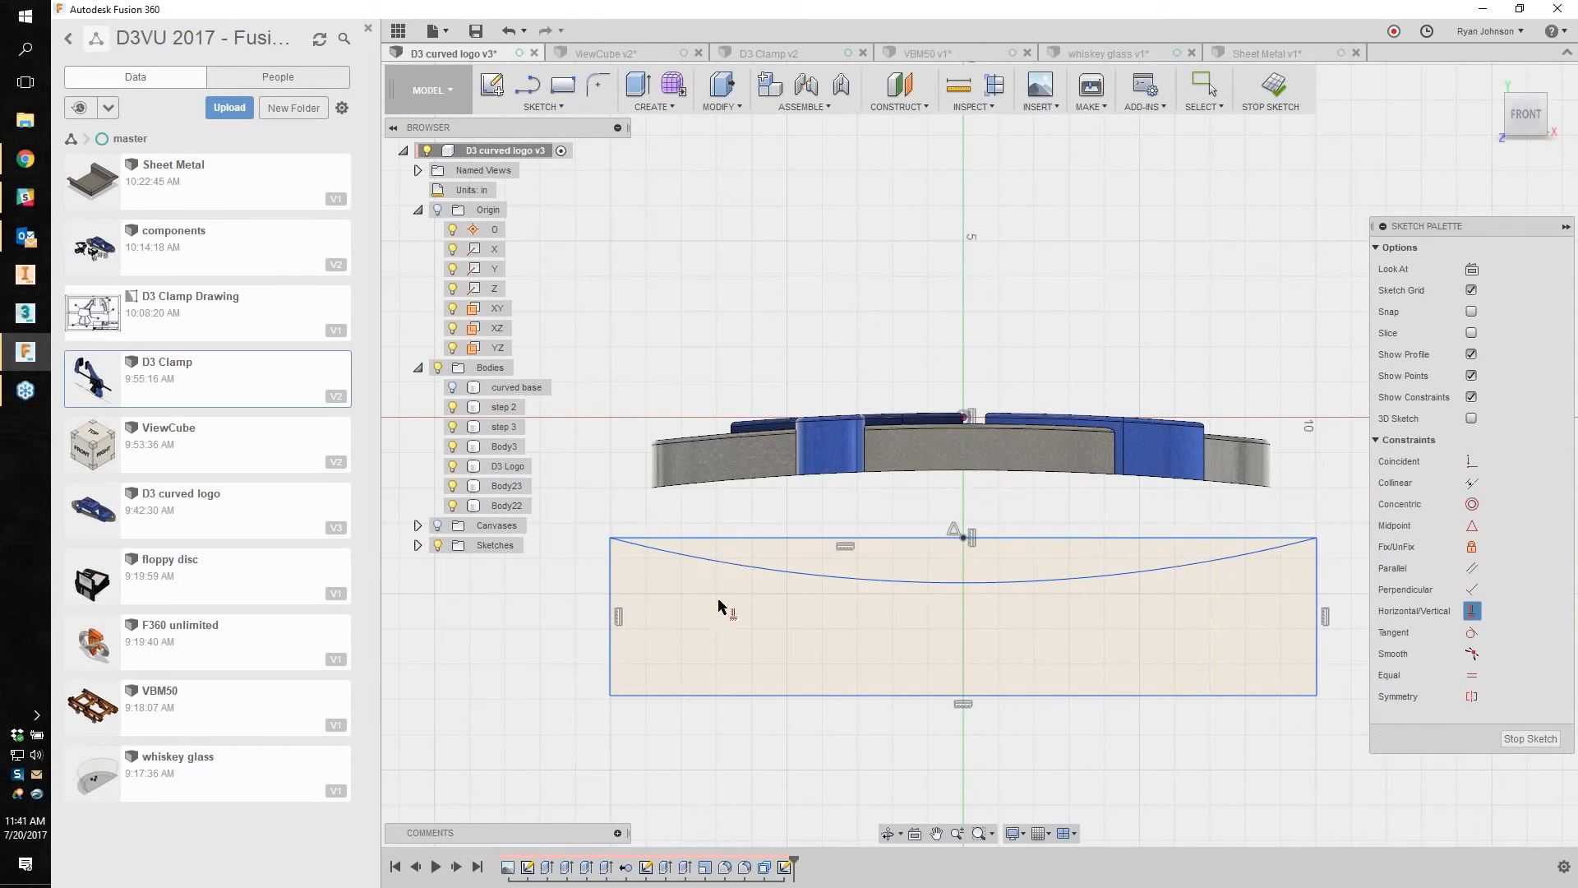
# Step: Dimension the rectangle's lower edge to 20 in
pyautogui.press('d')
pyautogui.click(773, 695)
pyautogui.click(794, 754)
pyautogui.write('20')
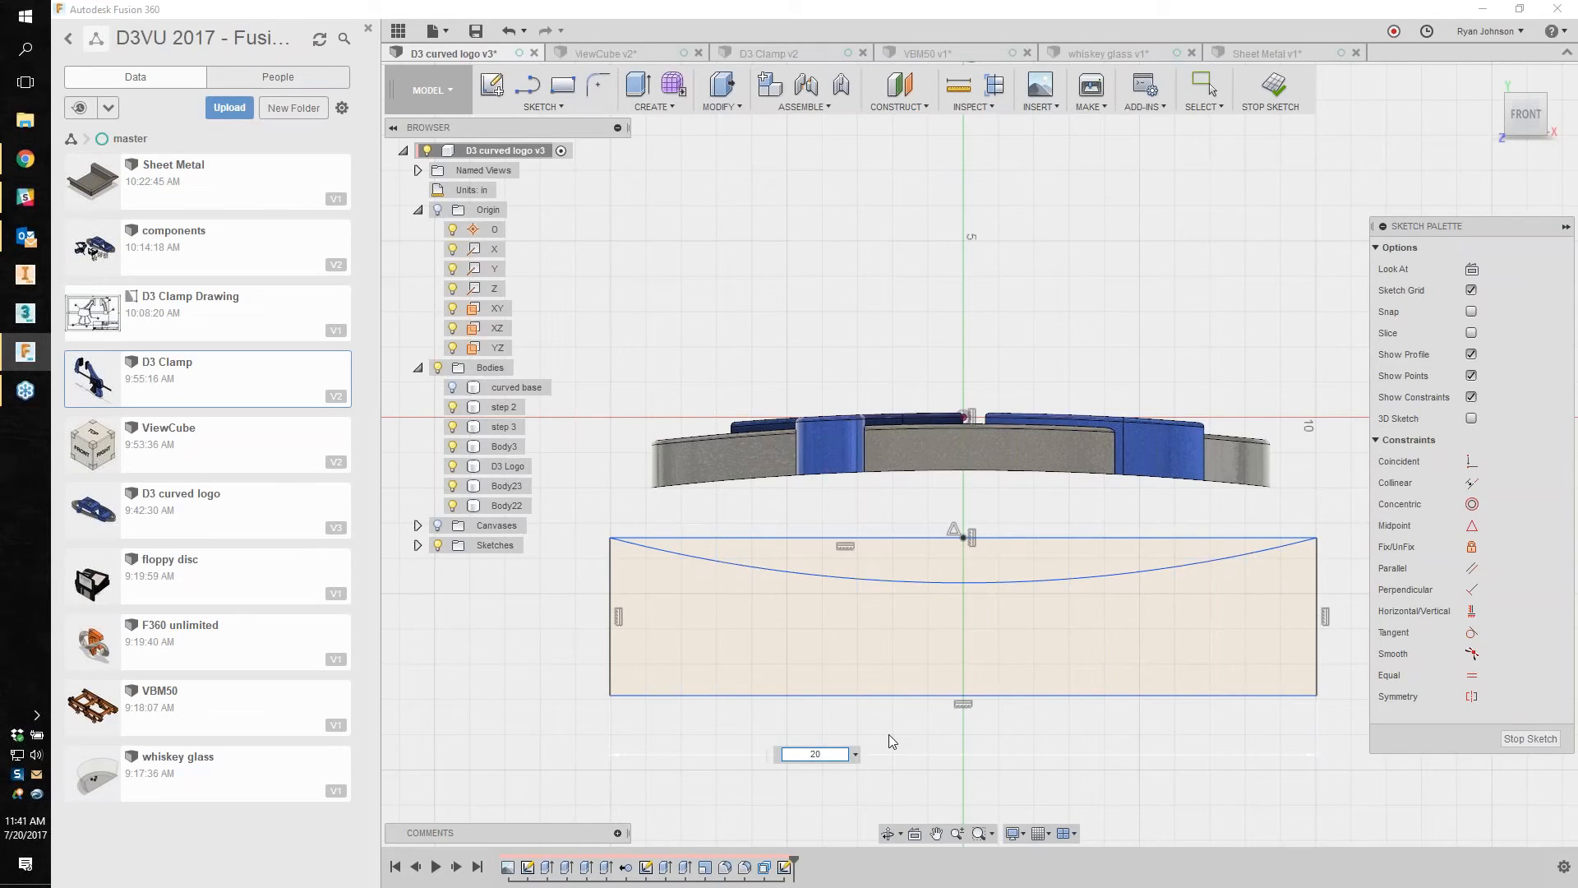
pyautogui.press('Return')
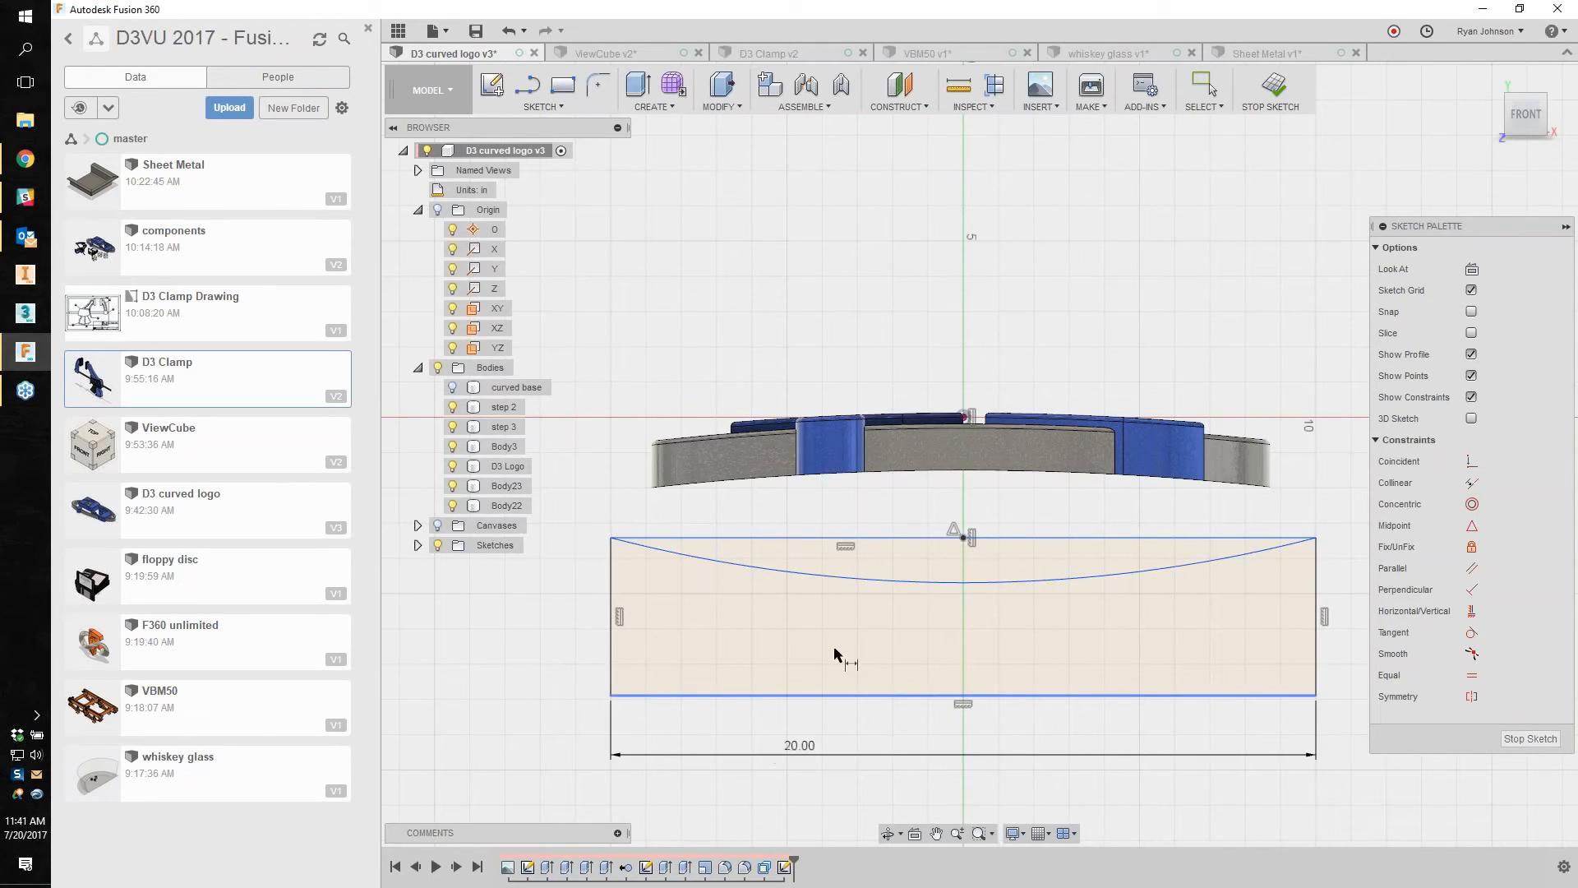
# Step: Dimension the rectangle's upper edge 6 in below the origin and the rectangle's height to 5 in
pyautogui.click(693, 536)
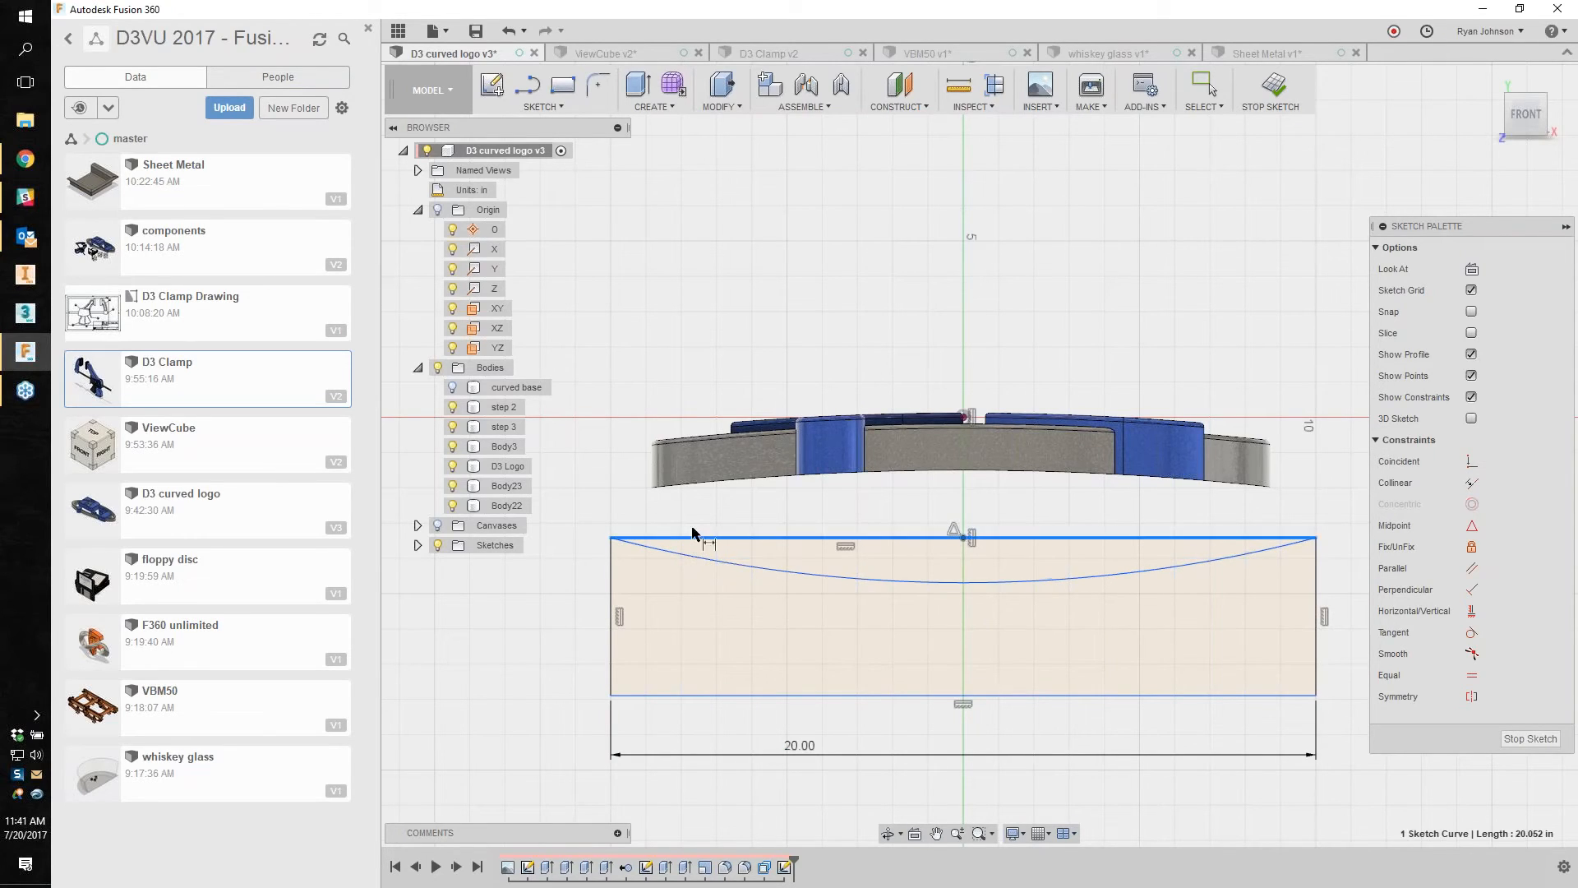
pyautogui.click(964, 416)
pyautogui.click(963, 537)
pyautogui.click(583, 468)
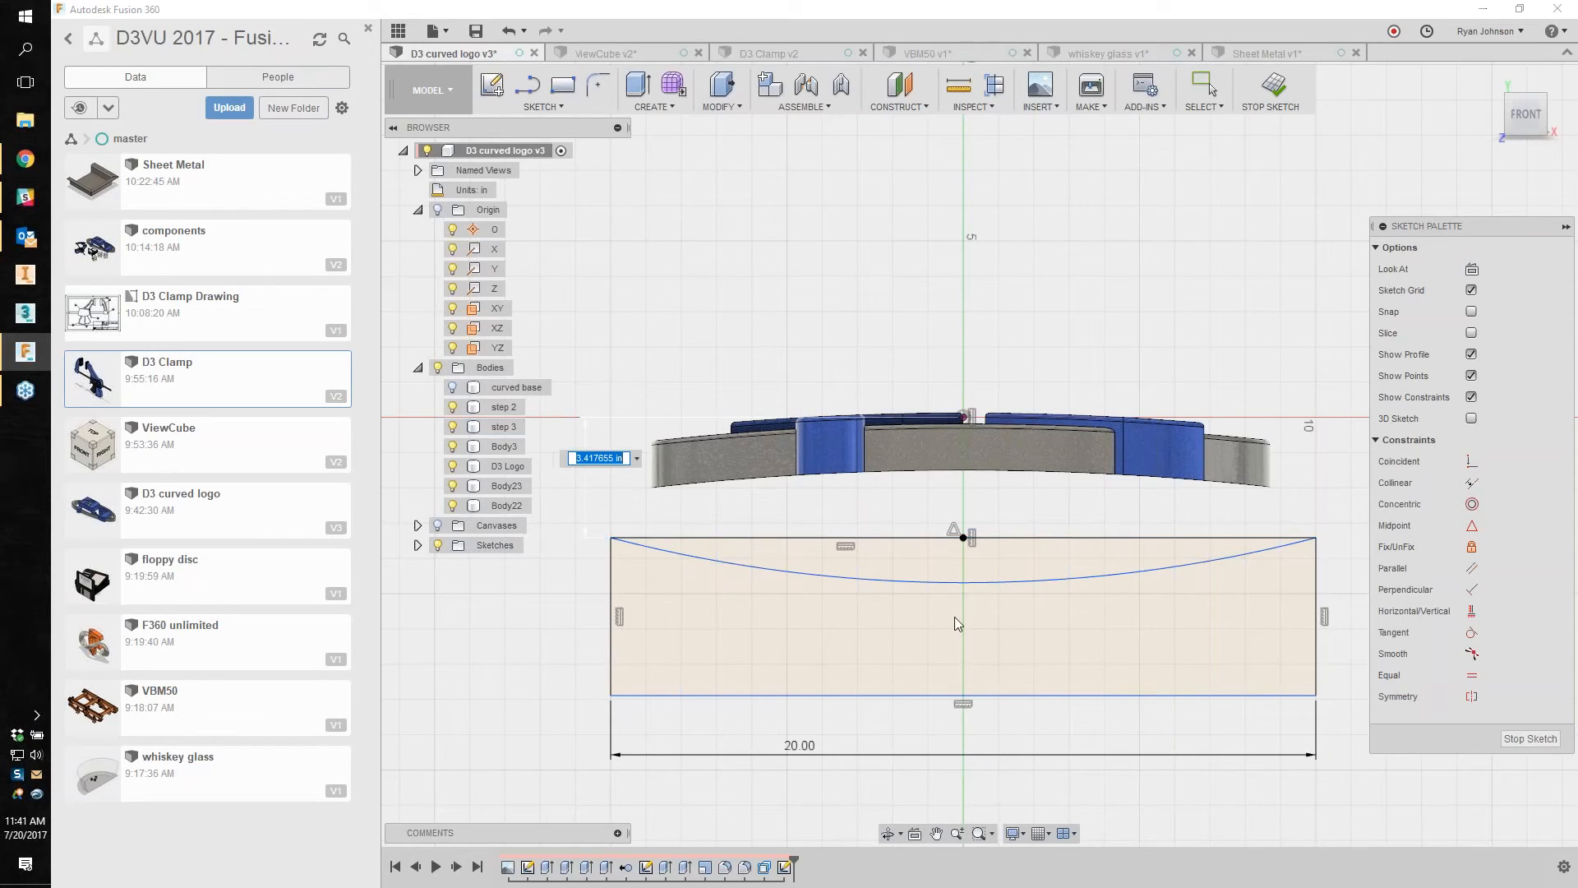
pyautogui.write('6')
pyautogui.press('Return')
pyautogui.click(618, 697)
pyautogui.click(559, 702)
pyautogui.write('5')
pyautogui.press('Return')
# Step: Dimension the arc's radius to 40 in and finish the sketch
pyautogui.click(834, 668)
pyautogui.click(847, 575)
pyautogui.write('40')
pyautogui.press('Return')
pyautogui.keyDown('shift'); pyautogui.moveTo(705, 552); pyautogui.dragTo(1068, 657, button='middle'); pyautogui.keyUp('shift')
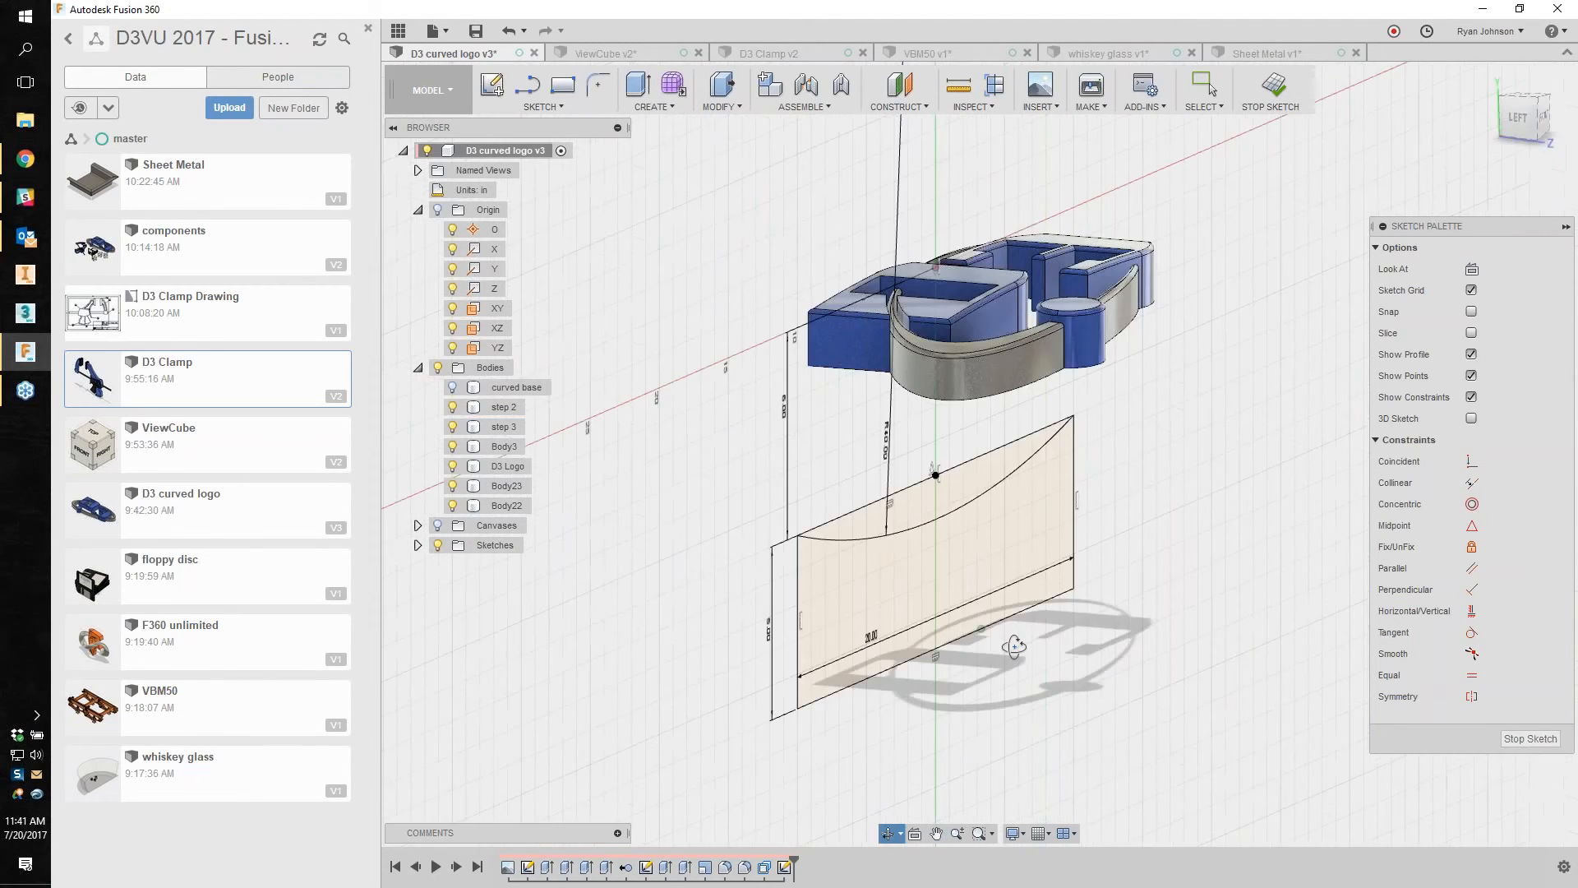
pyautogui.click(1521, 738)
# Step: Extrude the profile beneath the arc on two sides, about 5.5 in toward the front and 2.6 in toward the back
pyautogui.moveTo(620, 504)
pyautogui.keyDown('shift'); pyautogui.mouseDown(button='middle')
pyautogui.moveTo(726, 469)
pyautogui.moveTo(654, 486)
pyautogui.moveTo(641, 427)
pyautogui.mouseUp(button='middle'); pyautogui.keyUp('shift')
pyautogui.press('e')
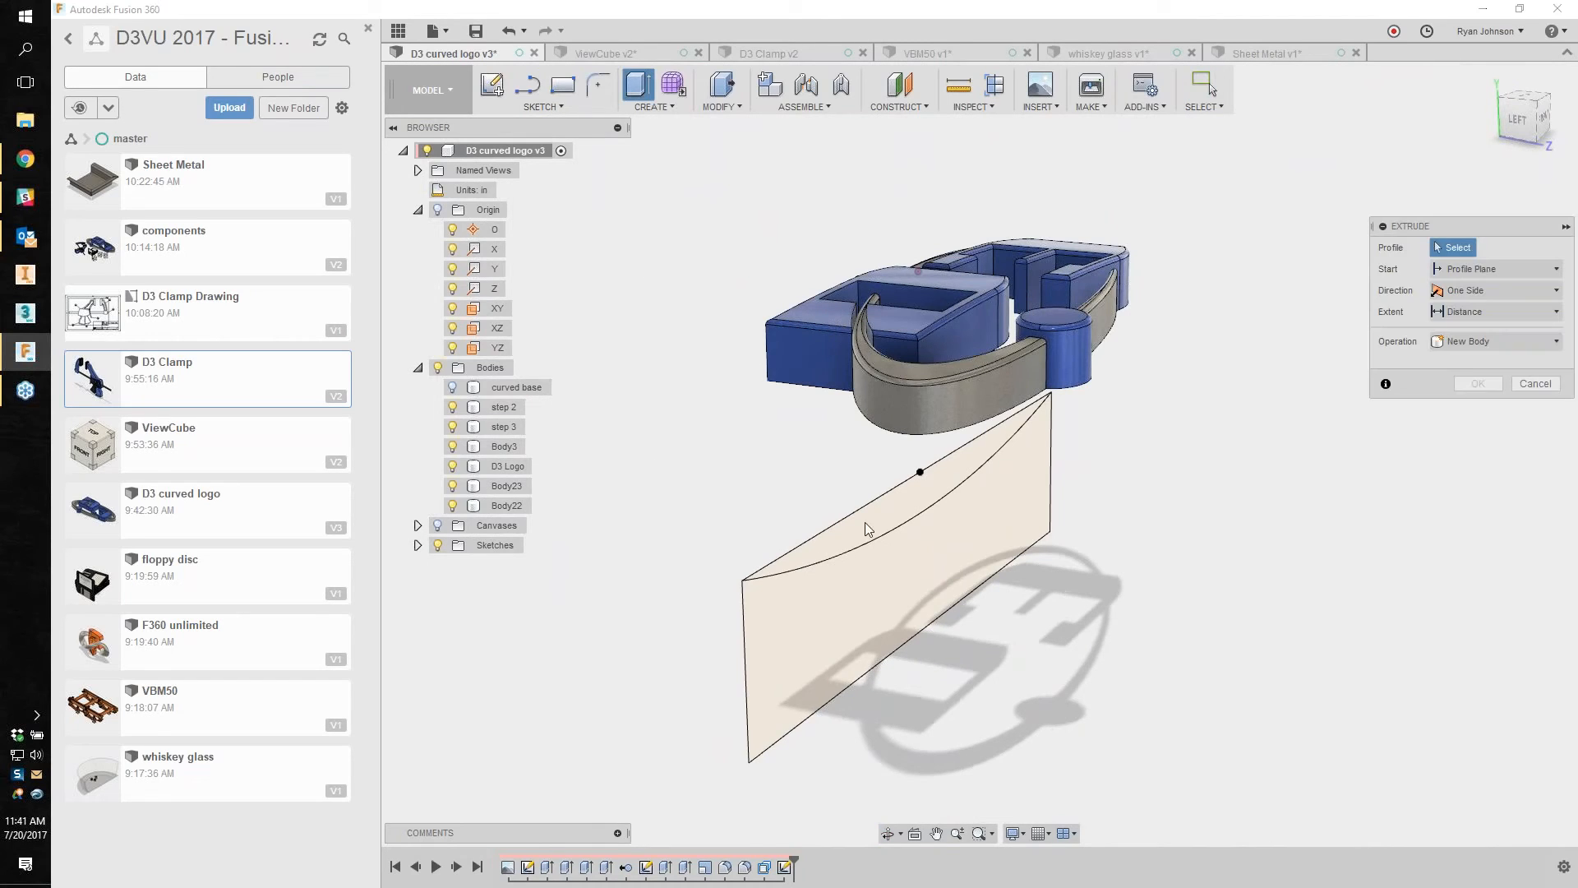
pyautogui.click(905, 614)
pyautogui.click(1504, 290)
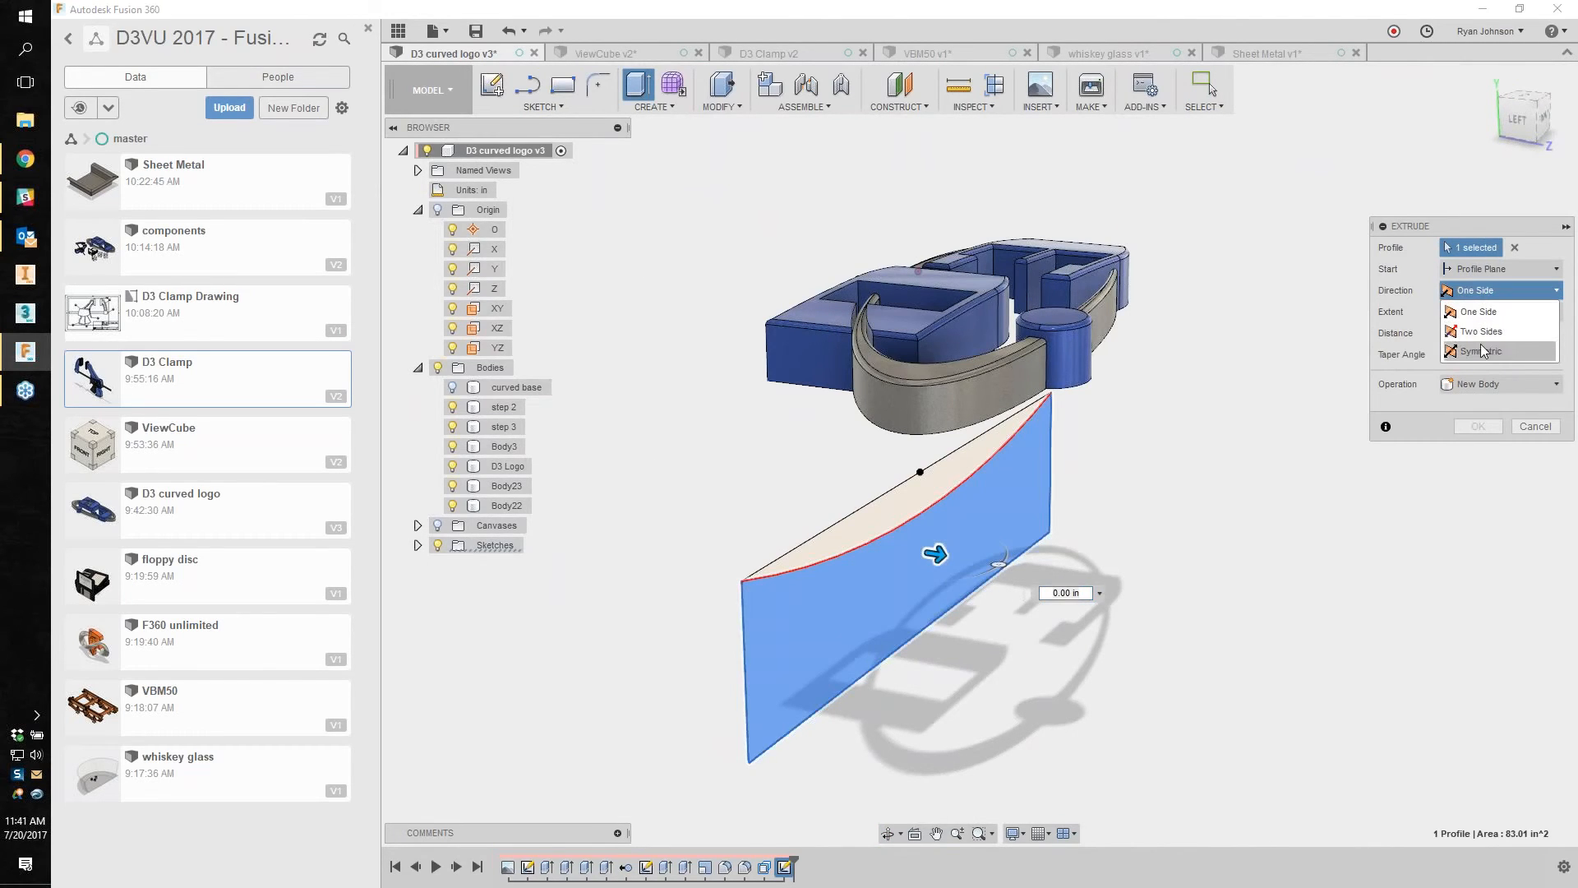
pyautogui.click(1479, 318)
pyautogui.moveTo(935, 554); pyautogui.dragTo(1112, 580)
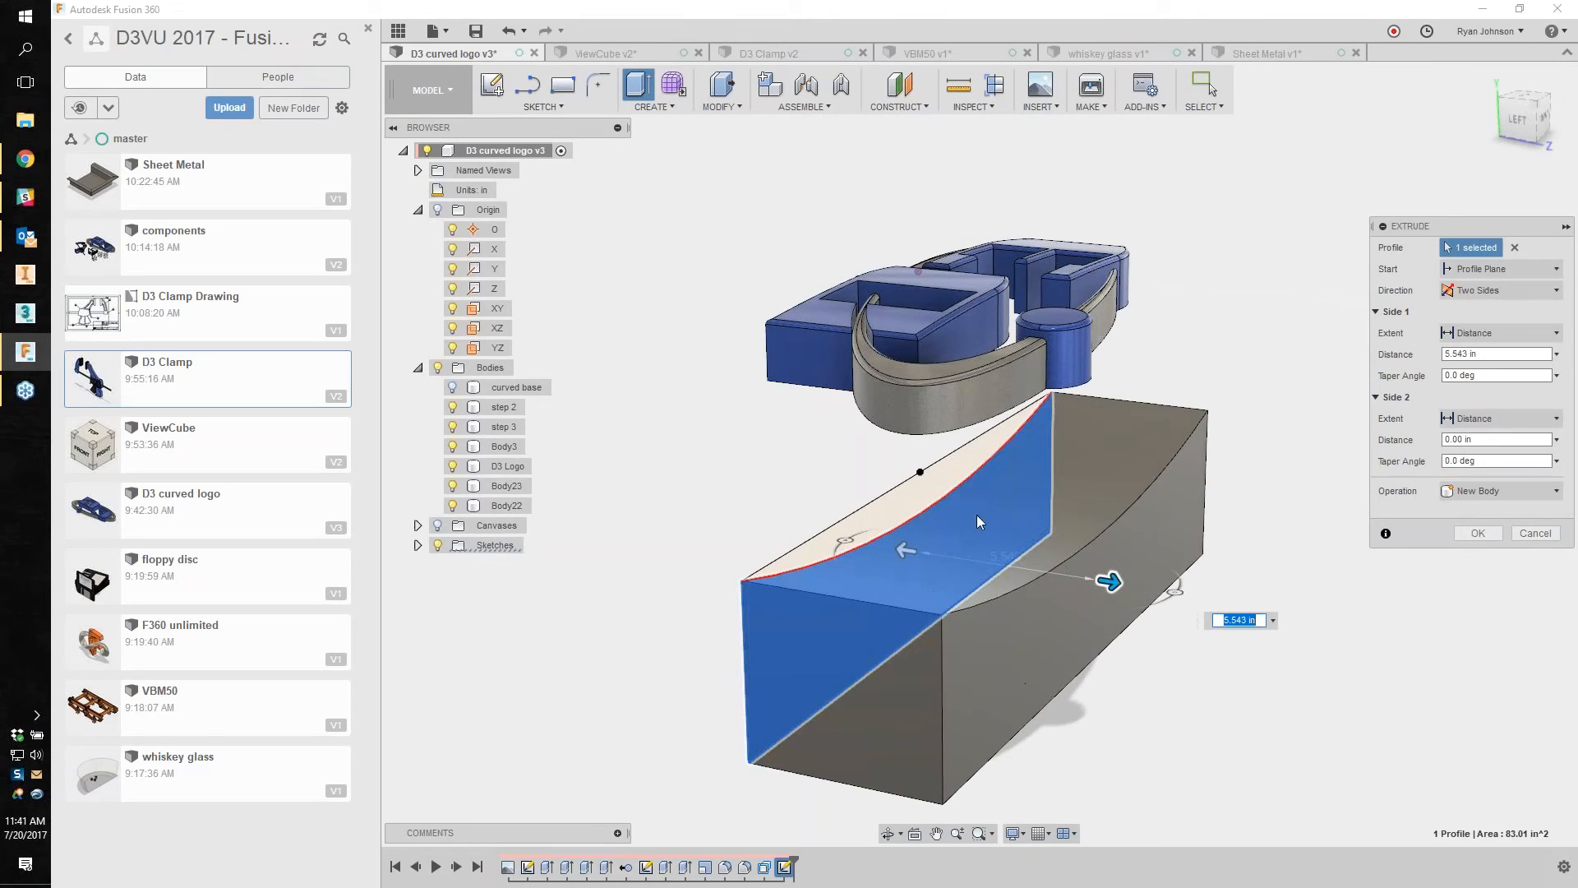
pyautogui.moveTo(886, 555); pyautogui.dragTo(820, 539)
# Step: Extend the extrusion's front side to about 7.6 in past the logo's dot and create the block as a new body
pyautogui.click(1524, 114)
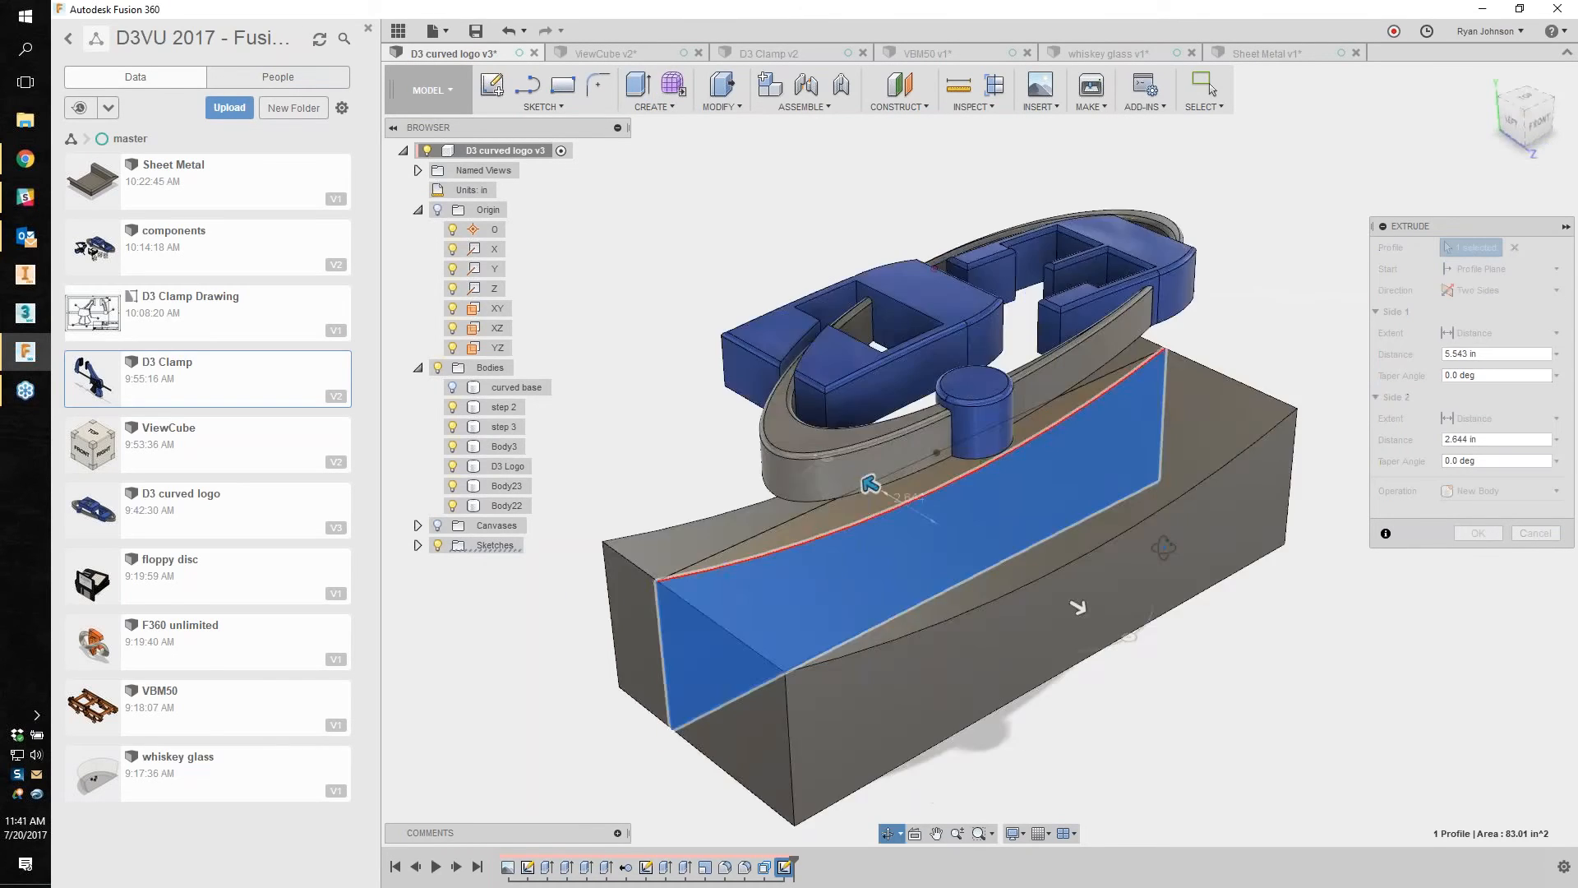
pyautogui.moveTo(983, 625); pyautogui.dragTo(985, 669)
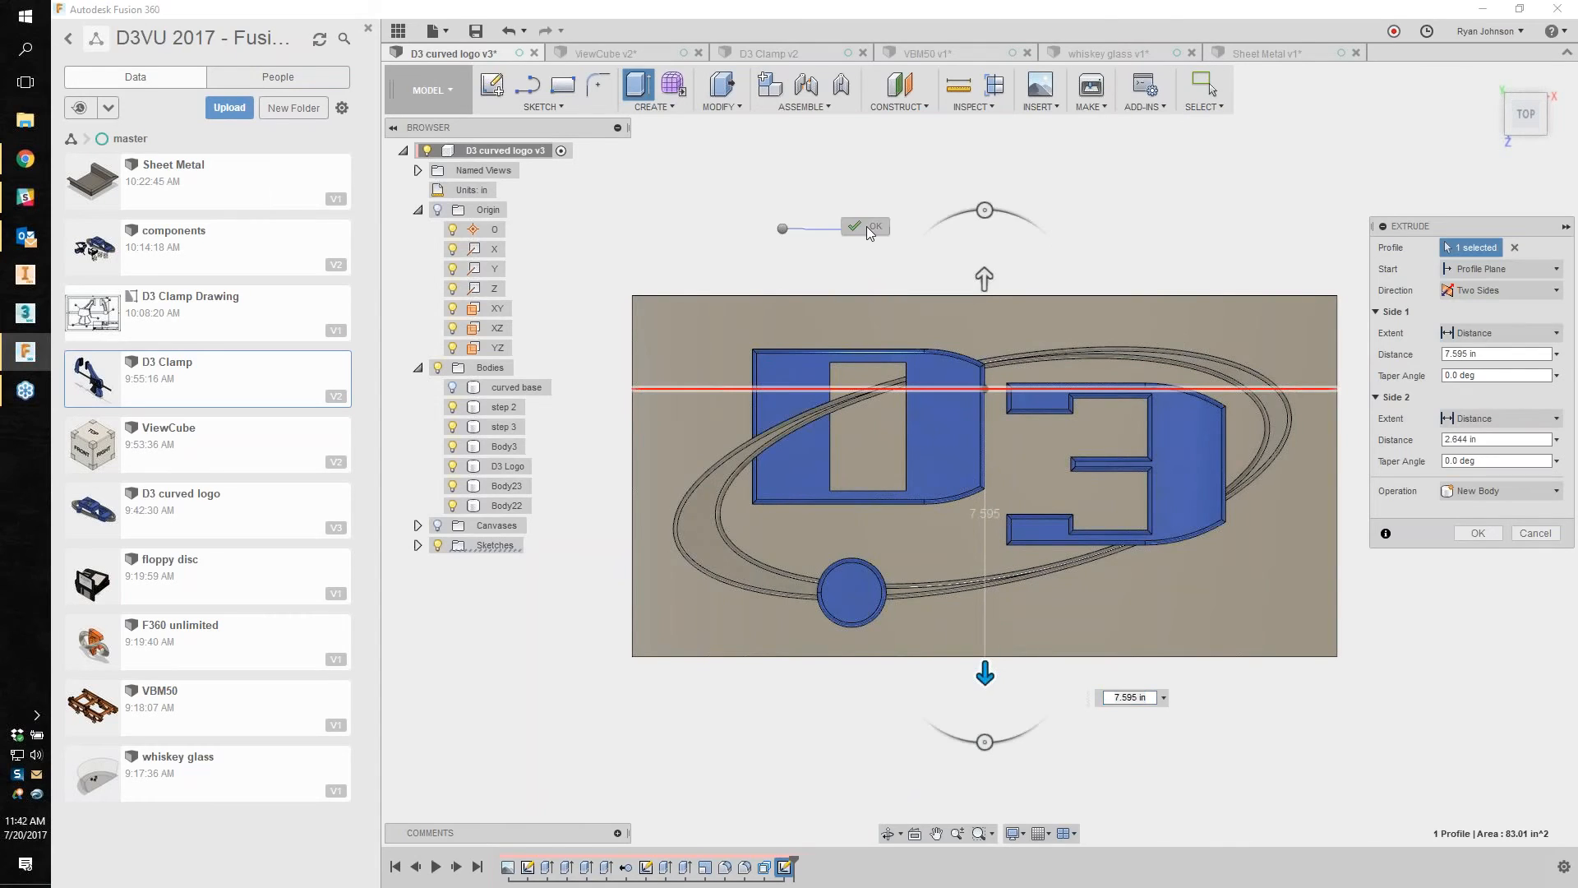
pyautogui.press('Return')
pyautogui.keyDown('shift'); pyautogui.moveTo(802, 595); pyautogui.dragTo(859, 581, button='middle'); pyautogui.keyUp('shift')
pyautogui.moveTo(846, 540); pyautogui.dragTo(860, 483)
pyautogui.press('Escape')
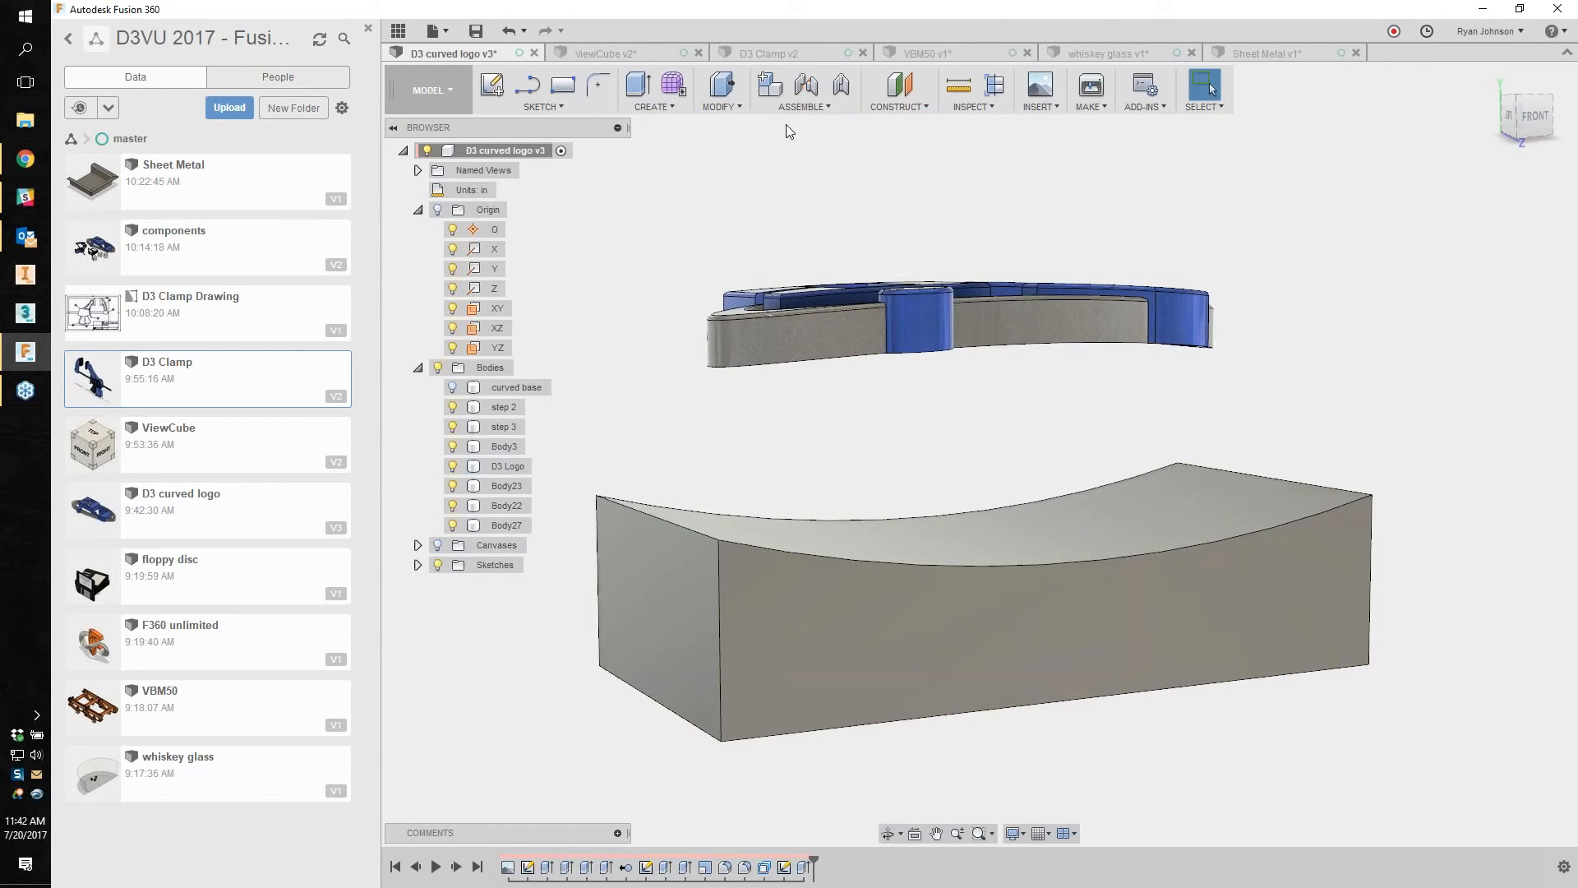
# Step: Use Replace Face to extend the underside of the letter D down to the block's curved upper face
pyautogui.keyDown('shift'); pyautogui.moveTo(900, 189); pyautogui.dragTo(730, 362, button='middle'); pyautogui.keyUp('shift')
pyautogui.keyDown('shift'); pyautogui.moveTo(958, 481); pyautogui.dragTo(1075, 448, button='middle'); pyautogui.keyUp('shift')
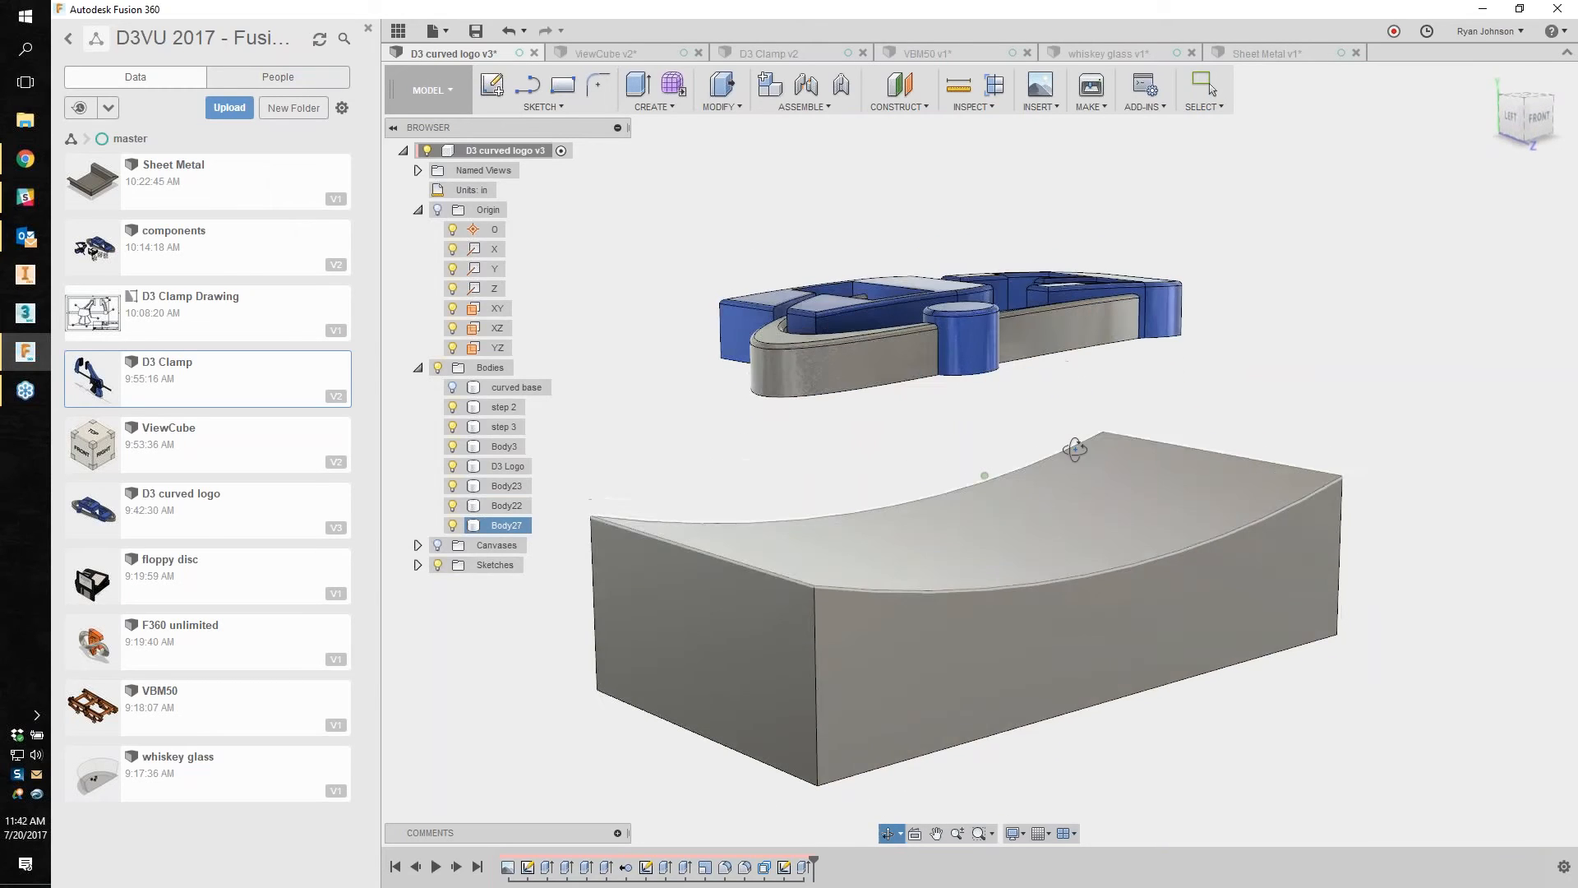
pyautogui.scroll(1, 1075, 449)
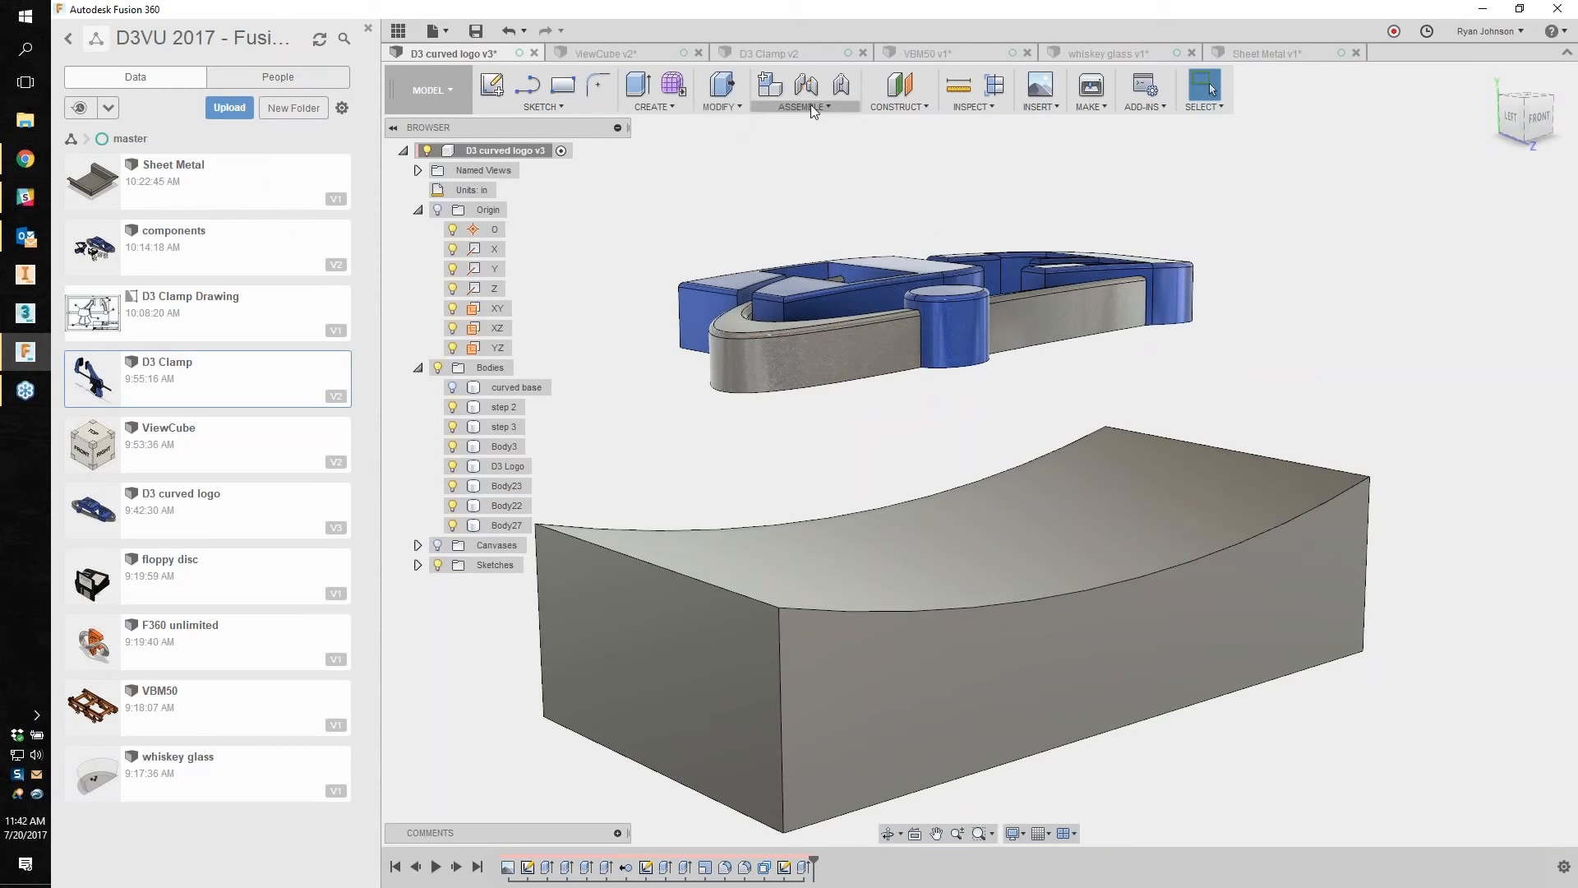
pyautogui.click(723, 107)
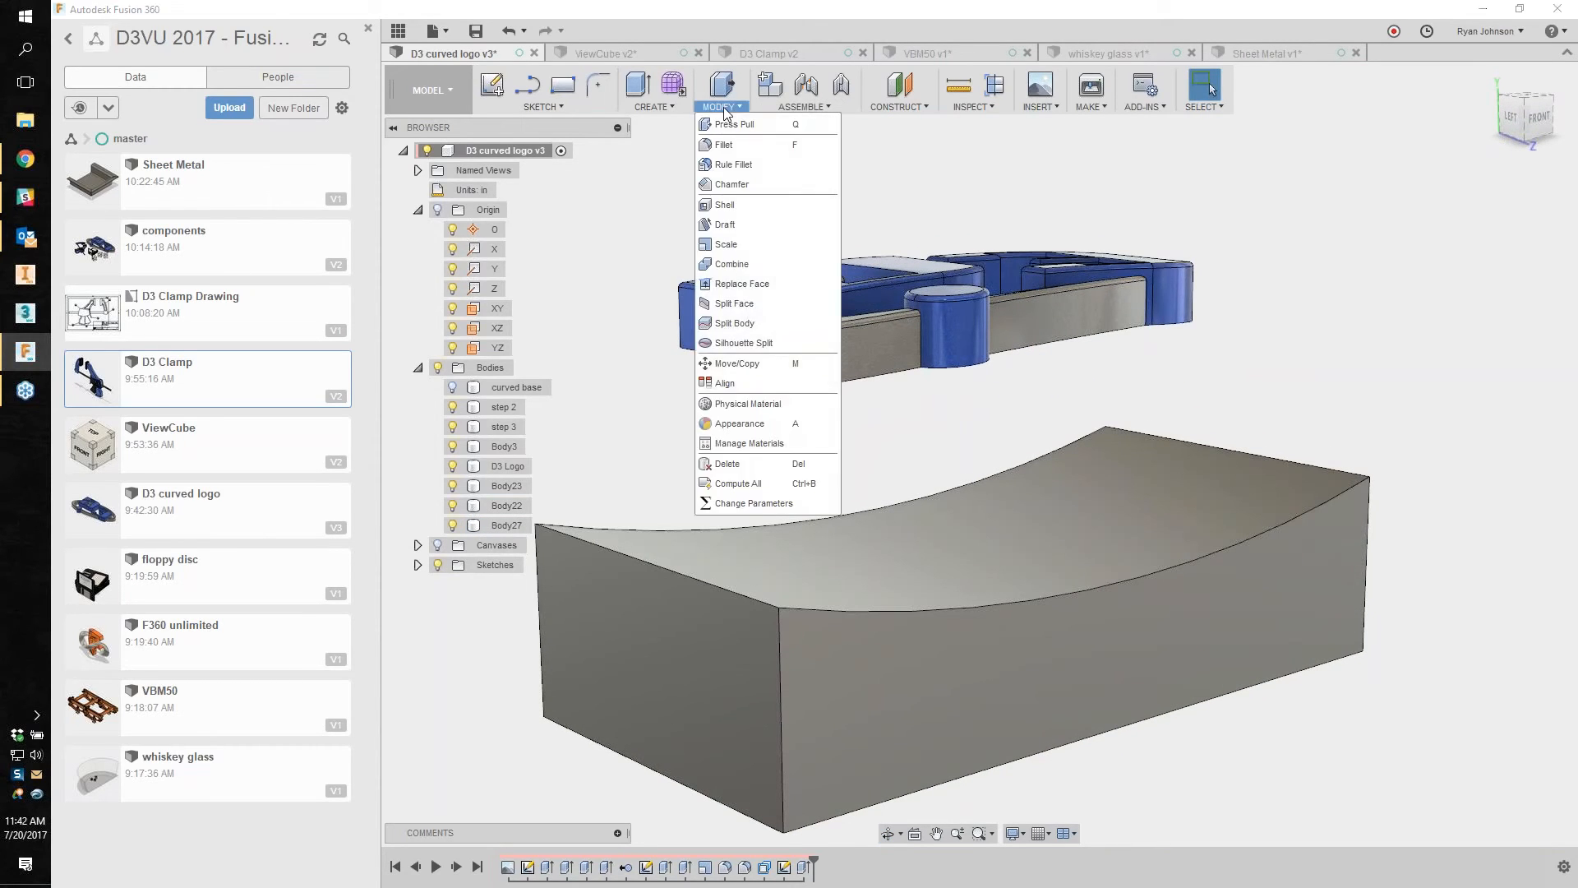
pyautogui.click(741, 284)
pyautogui.keyDown('shift'); pyautogui.moveTo(746, 457); pyautogui.dragTo(743, 385, button='middle'); pyautogui.keyUp('shift')
pyautogui.click(757, 323)
pyautogui.keyDown('shift'); pyautogui.moveTo(639, 294); pyautogui.dragTo(638, 350, button='middle'); pyautogui.keyUp('shift')
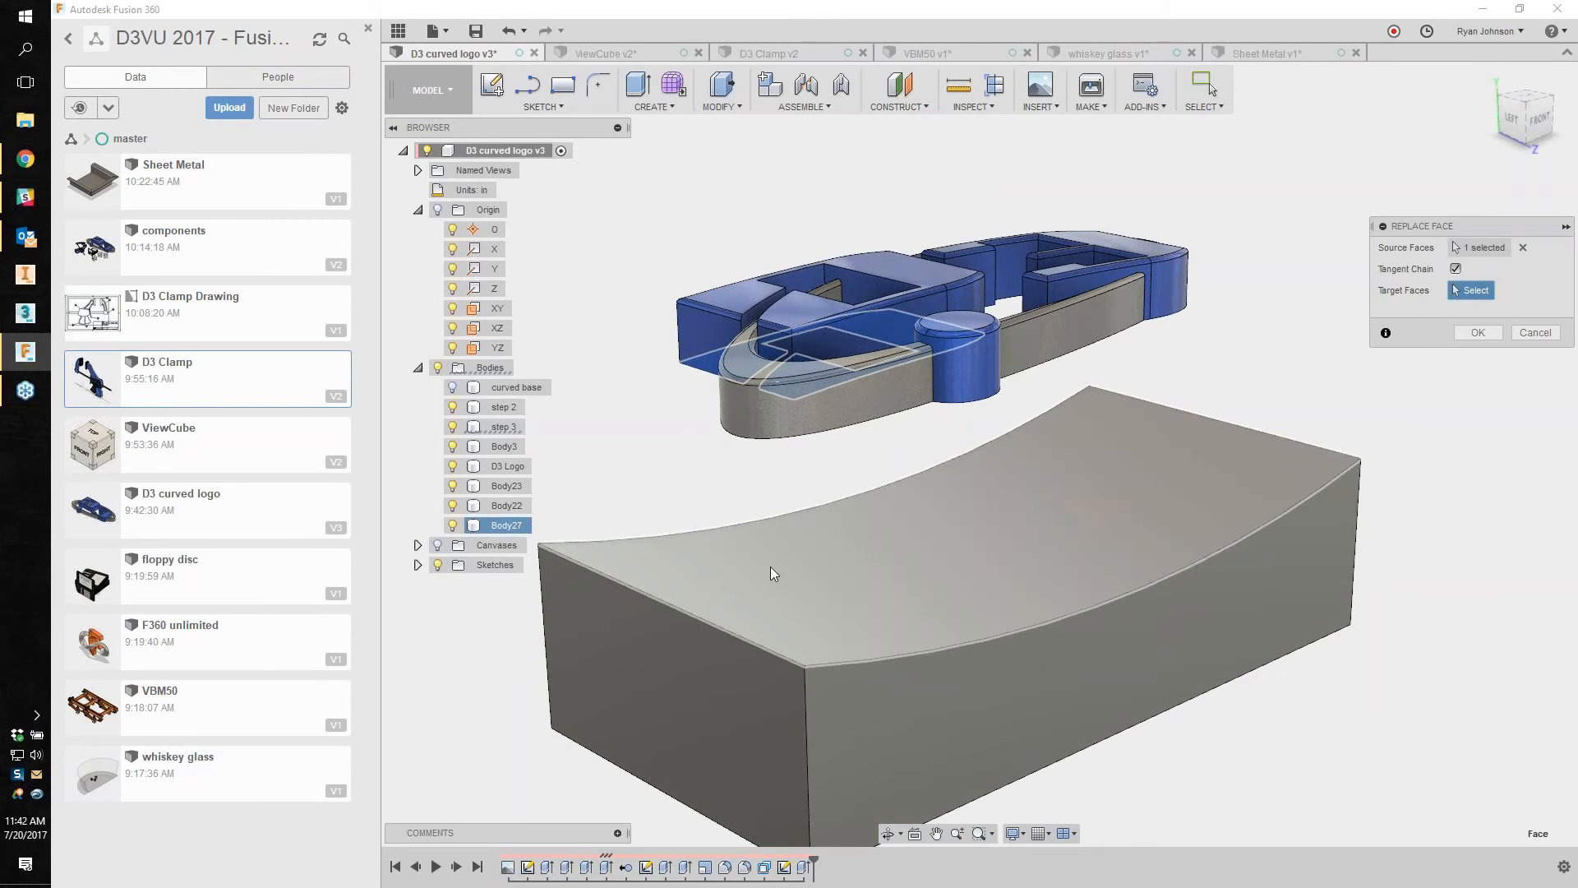
pyautogui.click(800, 565)
pyautogui.keyDown('shift'); pyautogui.moveTo(1324, 610); pyautogui.dragTo(1214, 626, button='middle'); pyautogui.keyUp('shift')
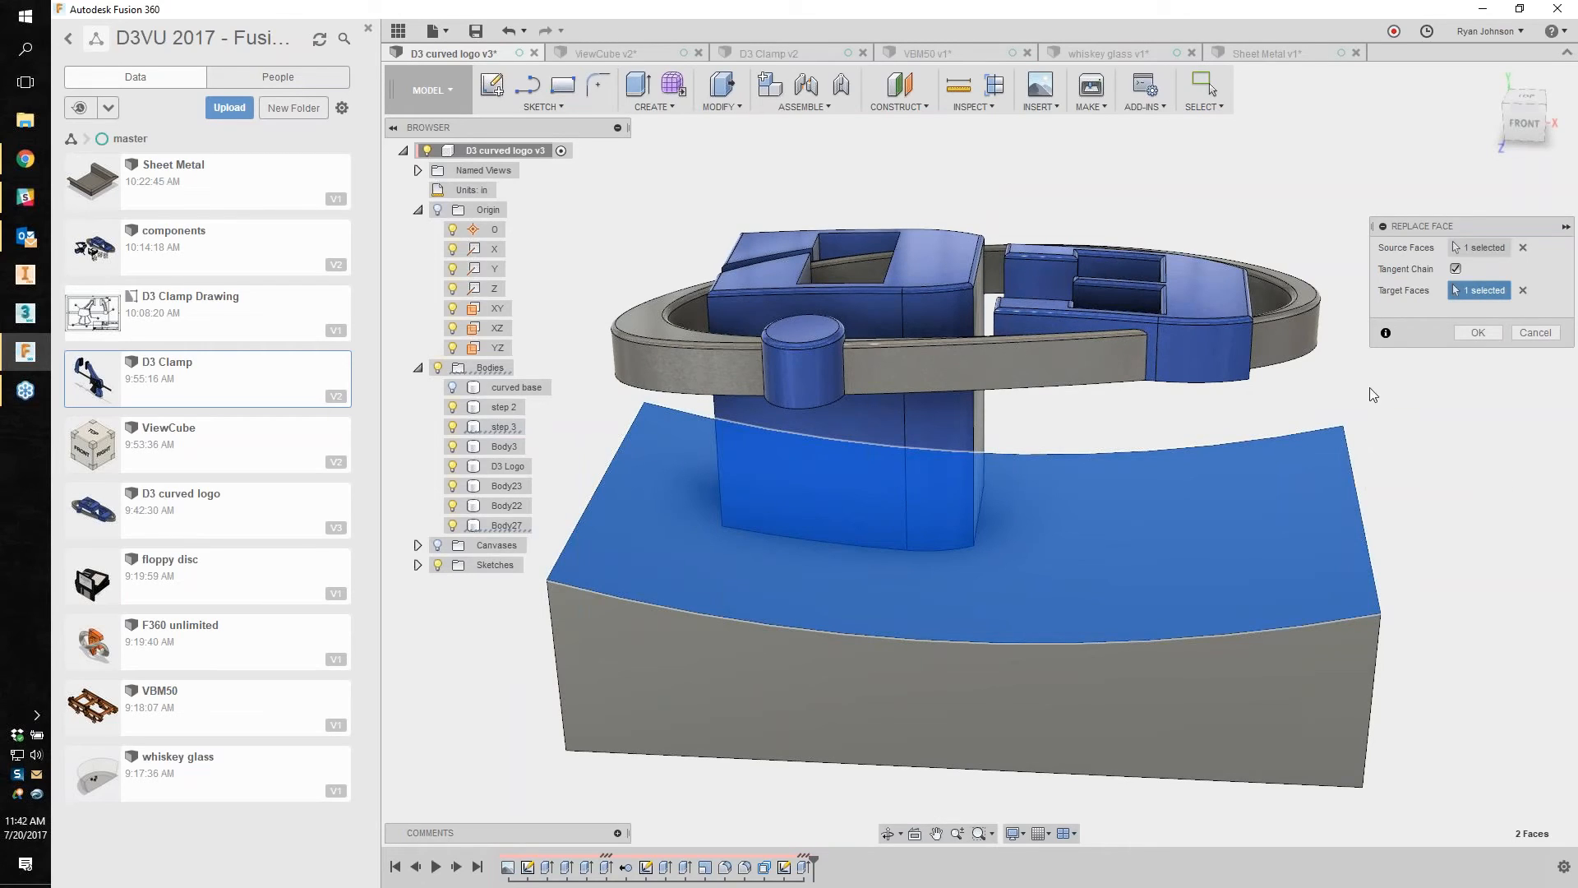
pyautogui.click(1481, 331)
# Step: Replace the underside of the number 3 with the block's curved upper face
pyautogui.keyDown('shift'); pyautogui.moveTo(1309, 367); pyautogui.dragTo(1116, 269, button='middle'); pyautogui.keyUp('shift')
pyautogui.moveTo(1363, 347); pyautogui.dragTo(1354, 292, button='right')
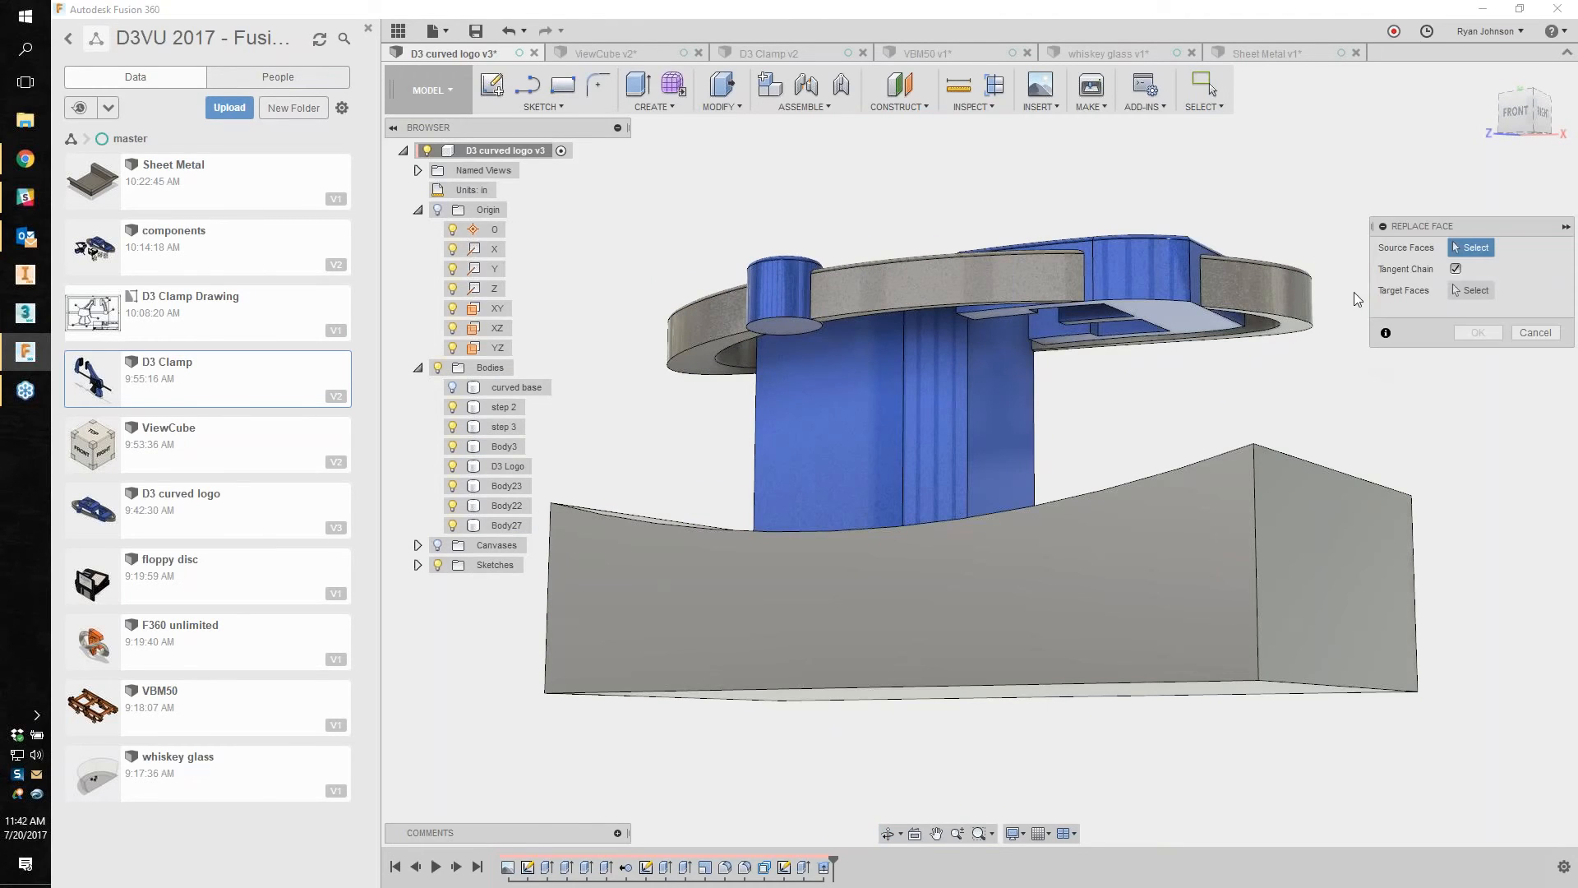
pyautogui.click(1190, 319)
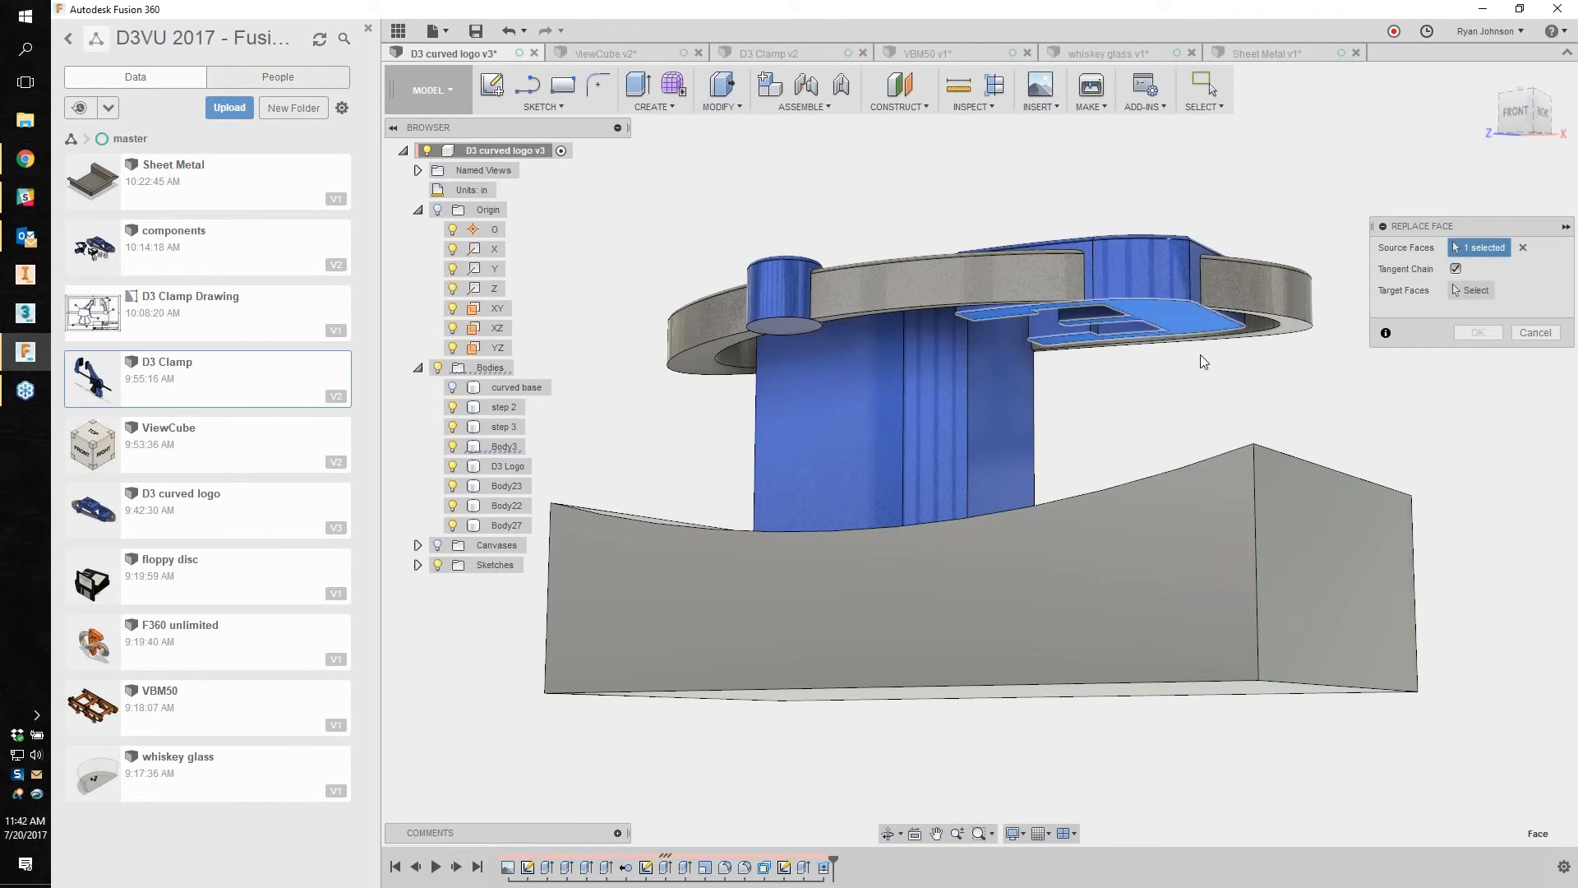
pyautogui.keyDown('shift'); pyautogui.moveTo(1200, 354); pyautogui.dragTo(1270, 481, button='middle'); pyautogui.keyUp('shift')
pyautogui.click(1269, 481)
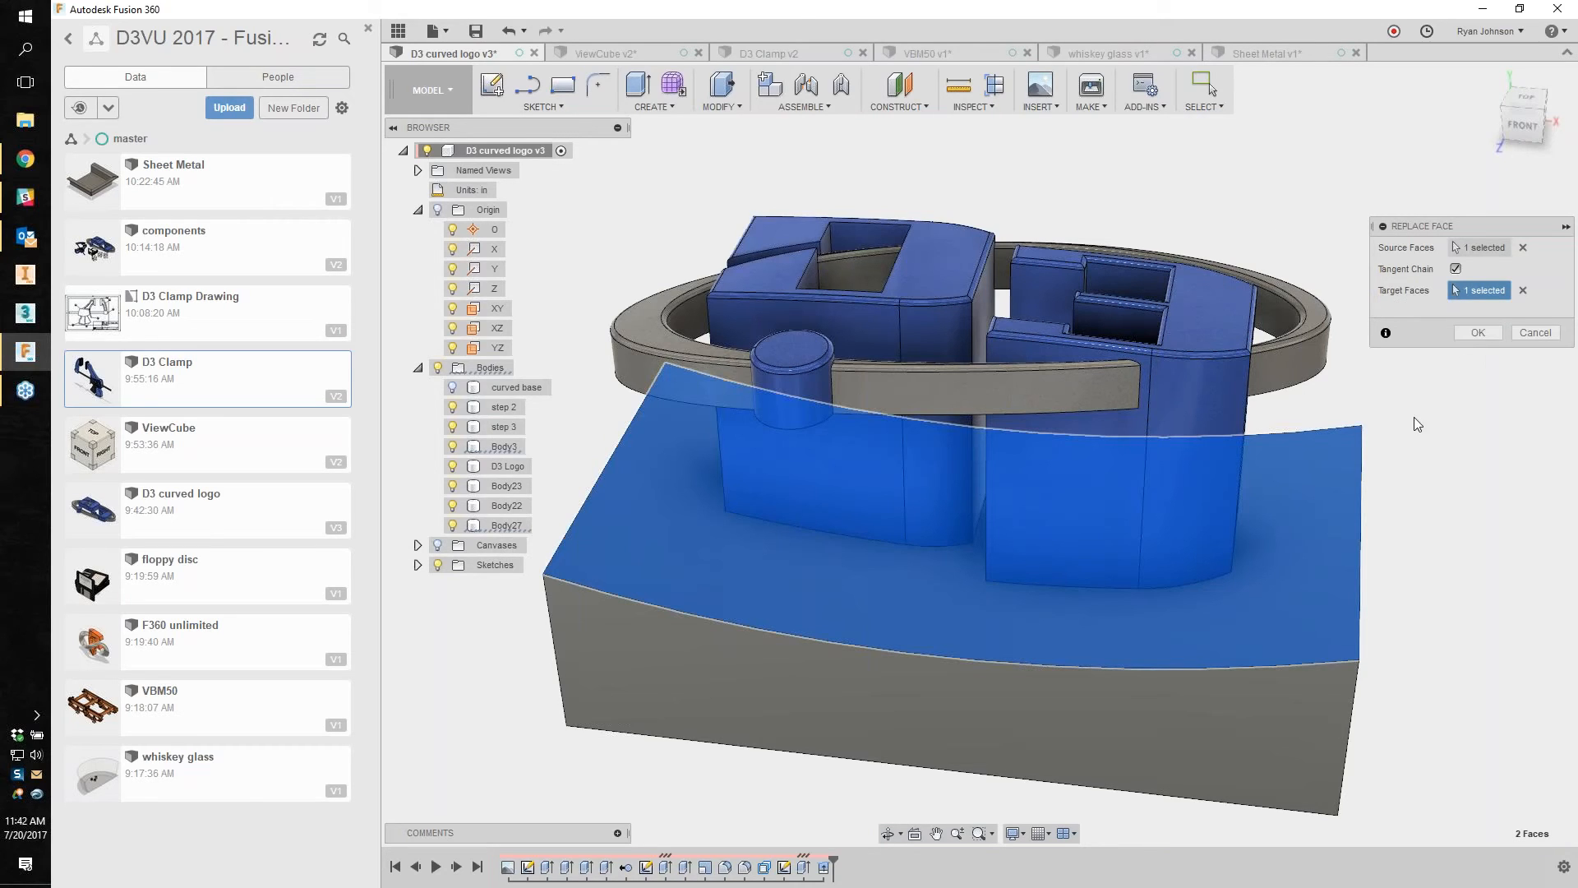
pyautogui.moveTo(1415, 418); pyautogui.dragTo(1461, 416, button='right')
# Step: Replace the underside of the logo's round dot with the block's curved upper face
pyautogui.moveTo(1430, 546); pyautogui.dragTo(1433, 494, button='right')
pyautogui.keyDown('shift'); pyautogui.moveTo(1328, 405); pyautogui.dragTo(1272, 288, button='middle'); pyautogui.keyUp('shift')
pyautogui.click(799, 306)
pyautogui.keyDown('shift'); pyautogui.moveTo(916, 163); pyautogui.dragTo(1002, 267, button='middle'); pyautogui.keyUp('shift')
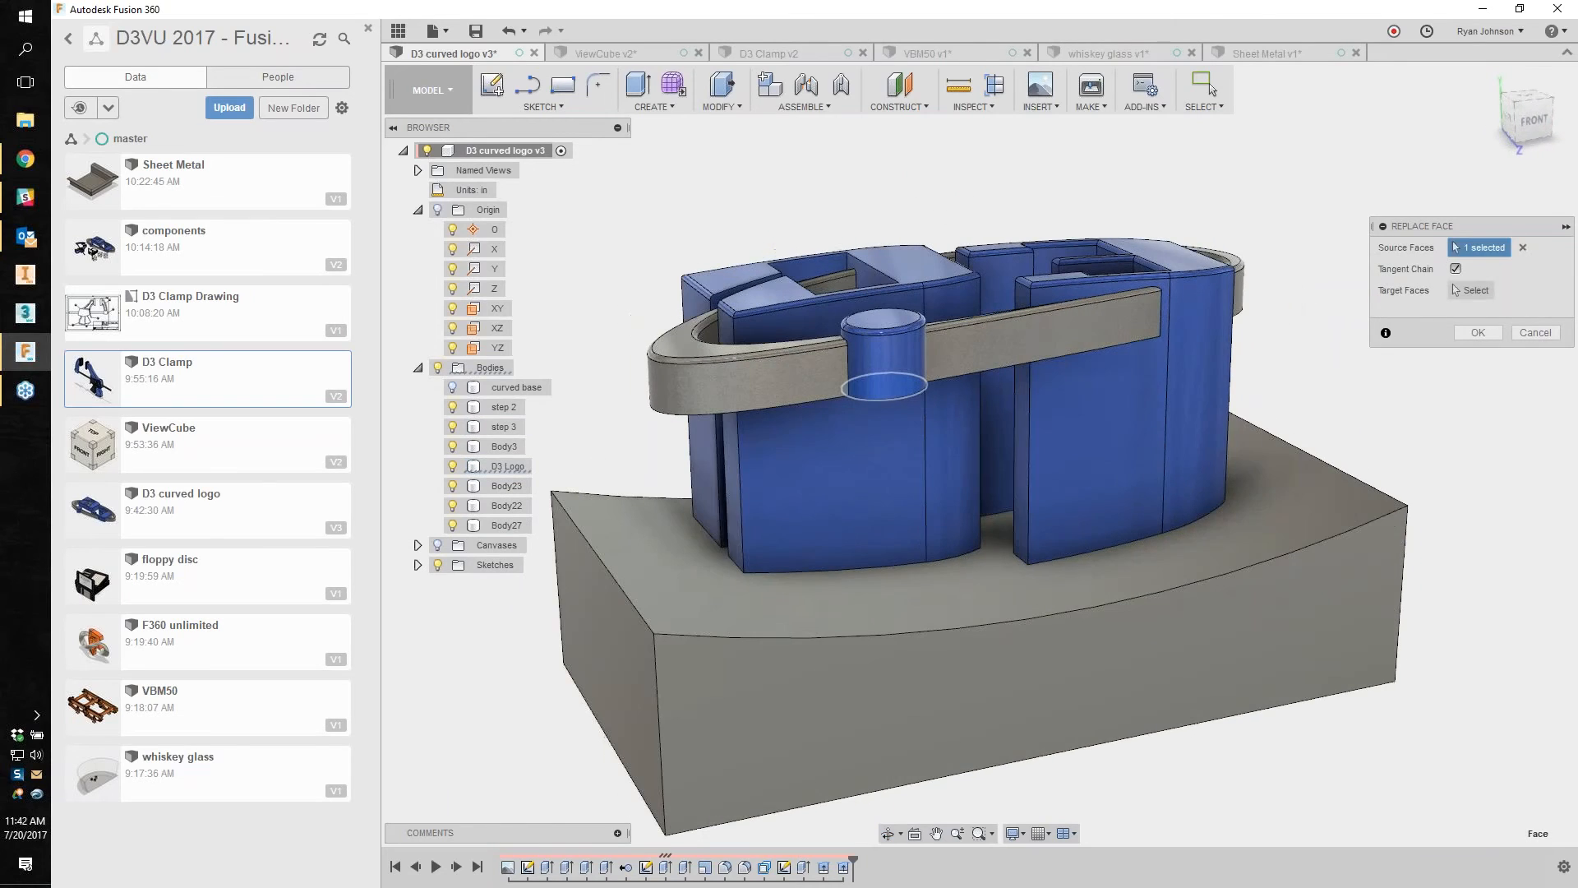
pyautogui.click(1453, 289)
pyautogui.click(1075, 570)
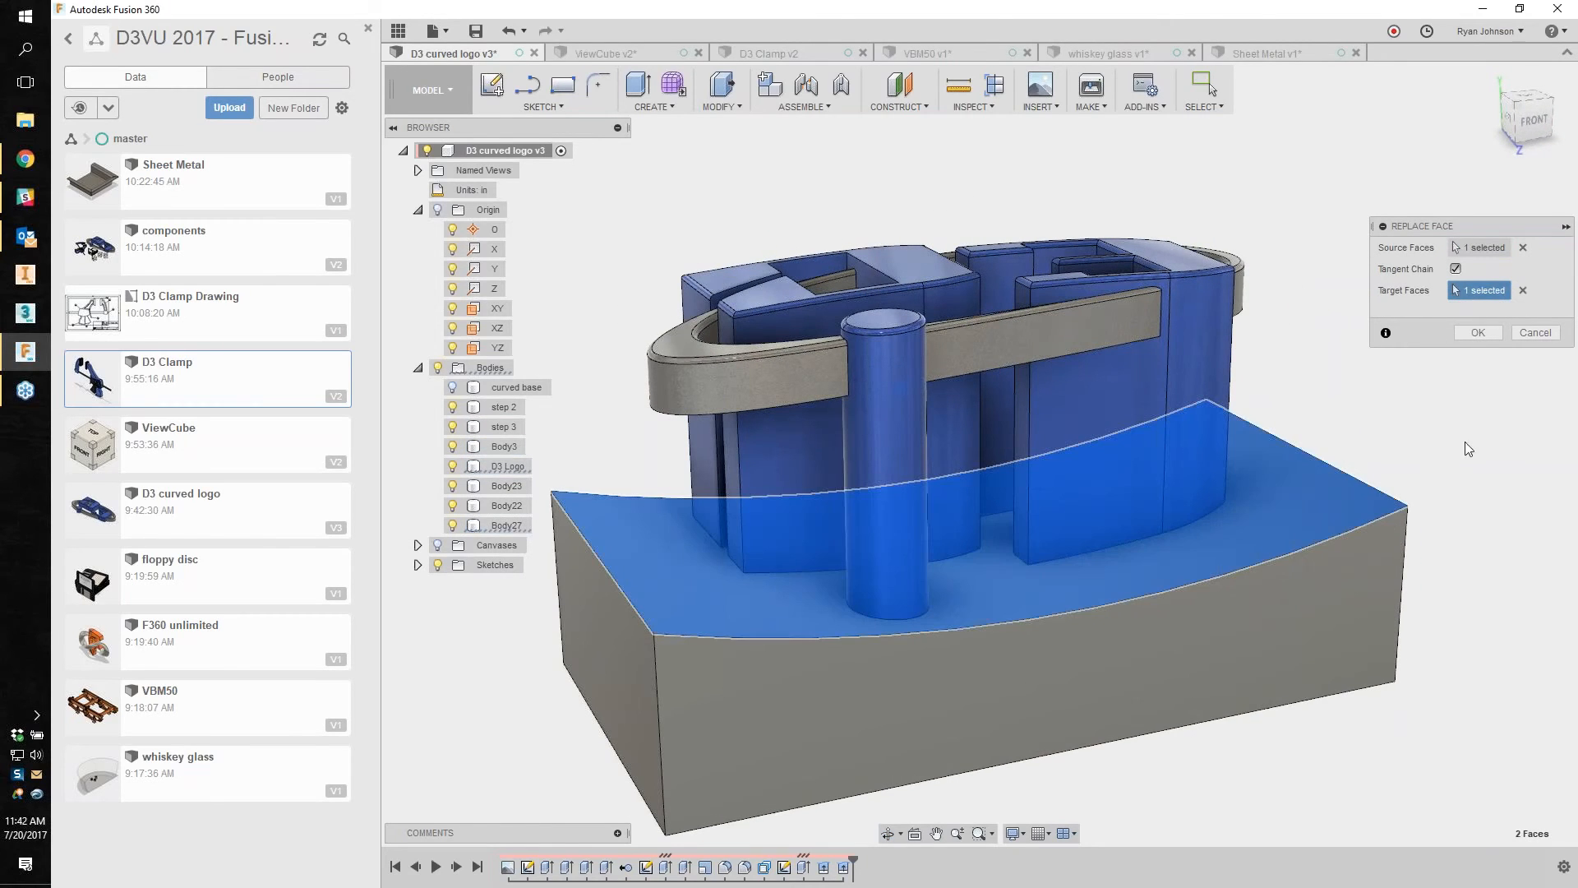
pyautogui.moveTo(1245, 199); pyautogui.dragTo(1346, 185, button='right')
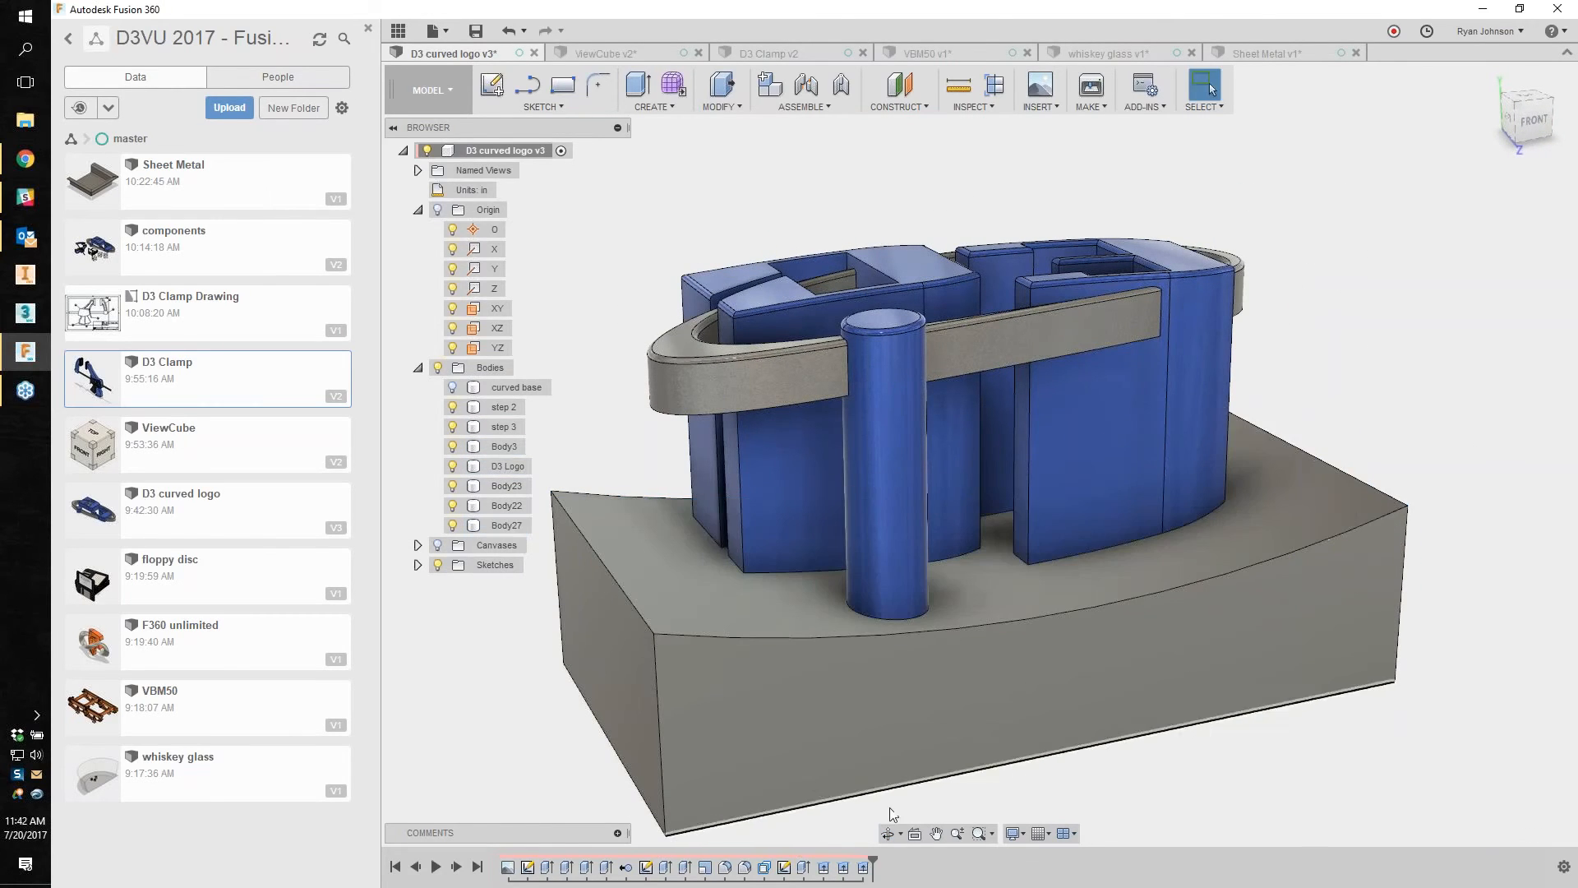
# Step: Group the three Replace Face features in the timeline
pyautogui.click(865, 871)
pyautogui.rightClick(844, 873)
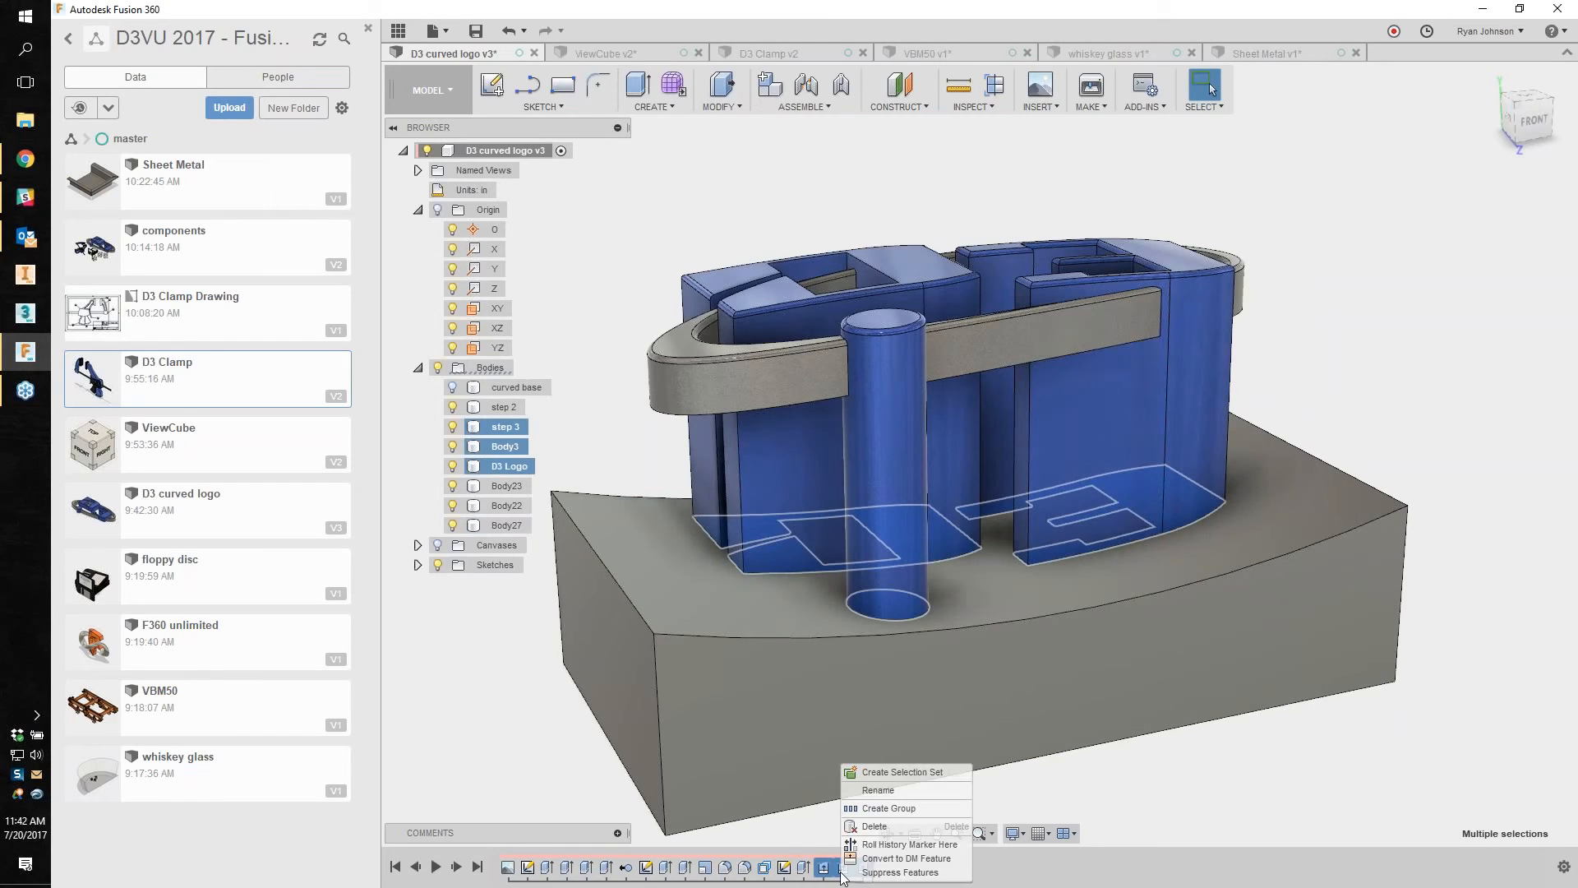
pyautogui.click(887, 808)
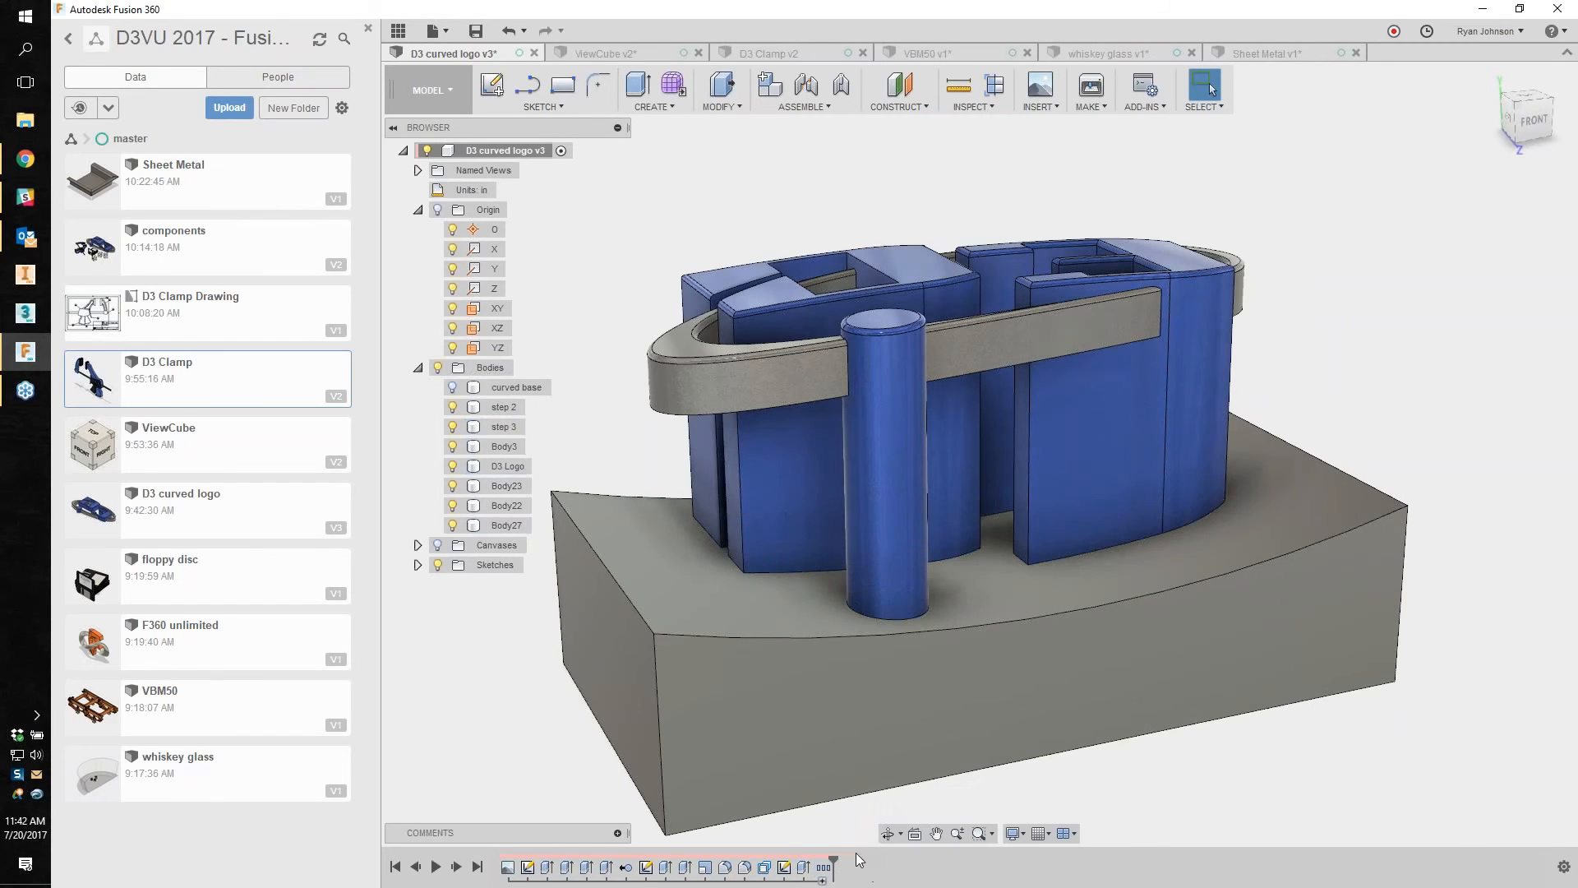
# Step: Roll the timeline's history marker back to just after the second set of logo extrusions
pyautogui.keyDown('shift'); pyautogui.moveTo(1154, 707); pyautogui.dragTo(1126, 725, button='middle'); pyautogui.keyUp('shift')
pyautogui.moveTo(830, 858); pyautogui.dragTo(695, 859)
pyautogui.press('F6')
pyautogui.keyDown('shift'); pyautogui.moveTo(964, 404); pyautogui.dragTo(1015, 540, button='middle'); pyautogui.keyUp('shift')
pyautogui.scroll(1, 985, 417)
pyautogui.scroll(3, 985, 422)
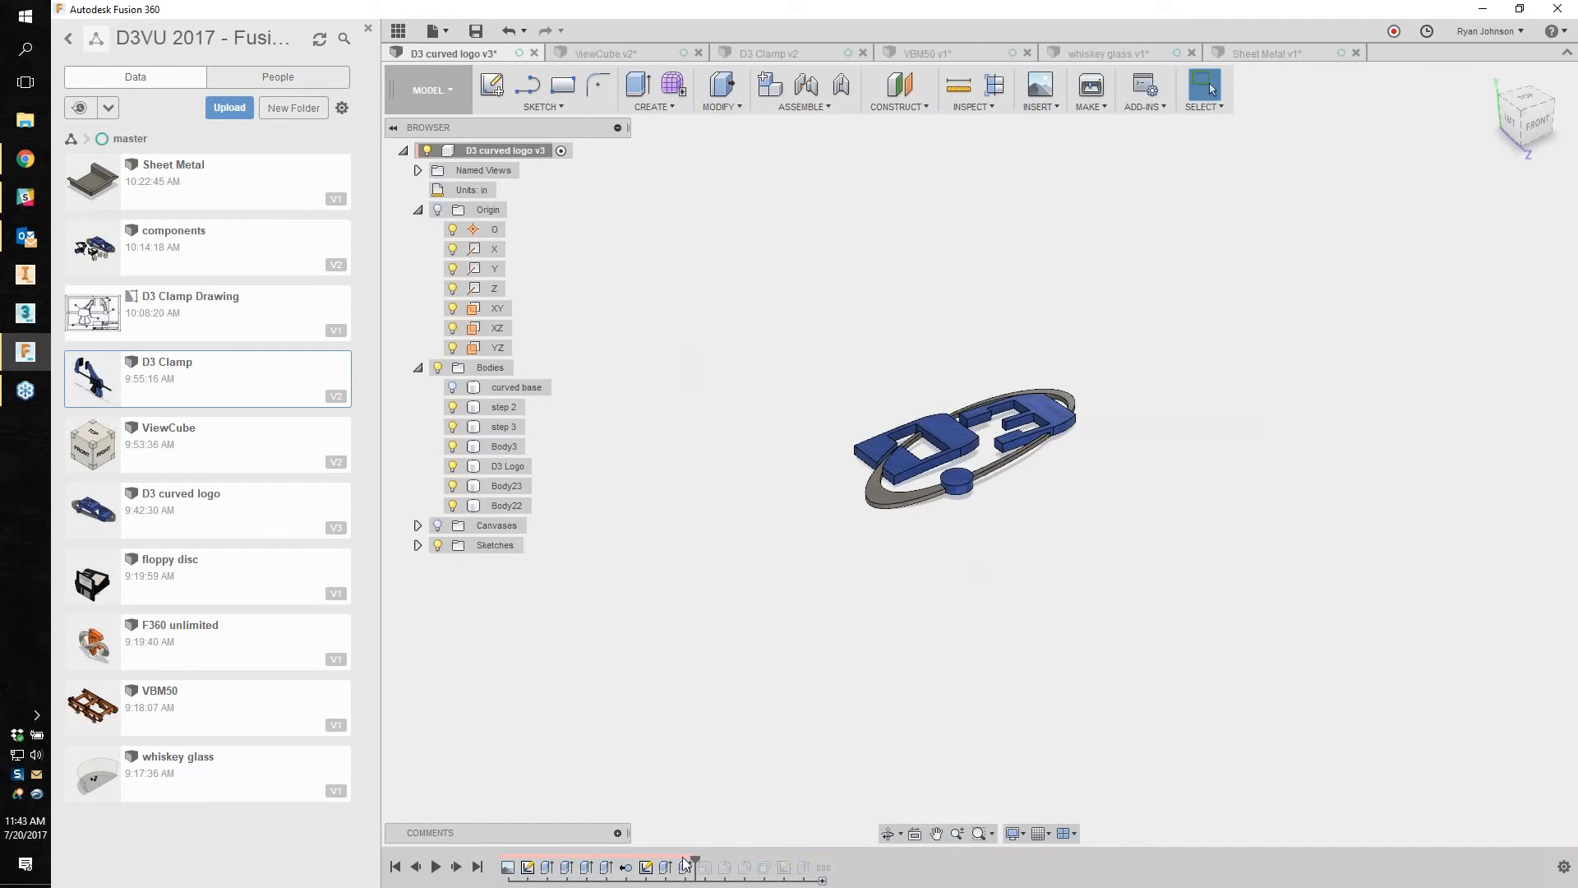
# Step: Open the logo outline sketch from the timeline for editing
pyautogui.doubleClick(646, 867)
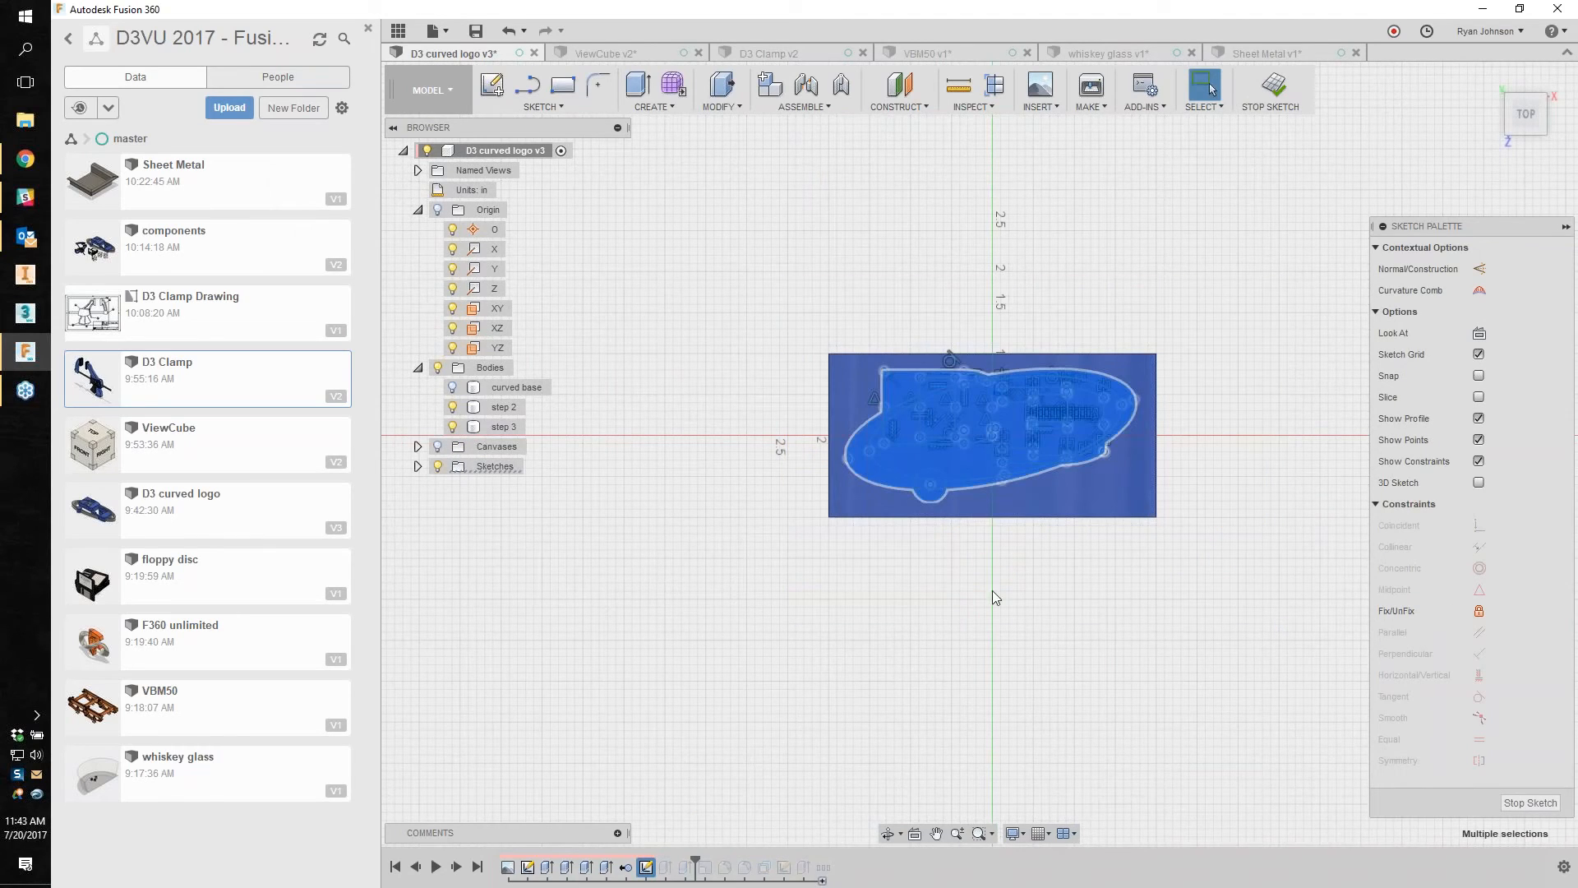
pyautogui.rightClick(890, 567)
pyautogui.click(875, 790)
# Step: Create a new design and start a sketch on the XY plane
pyautogui.click(448, 33)
pyautogui.click(477, 51)
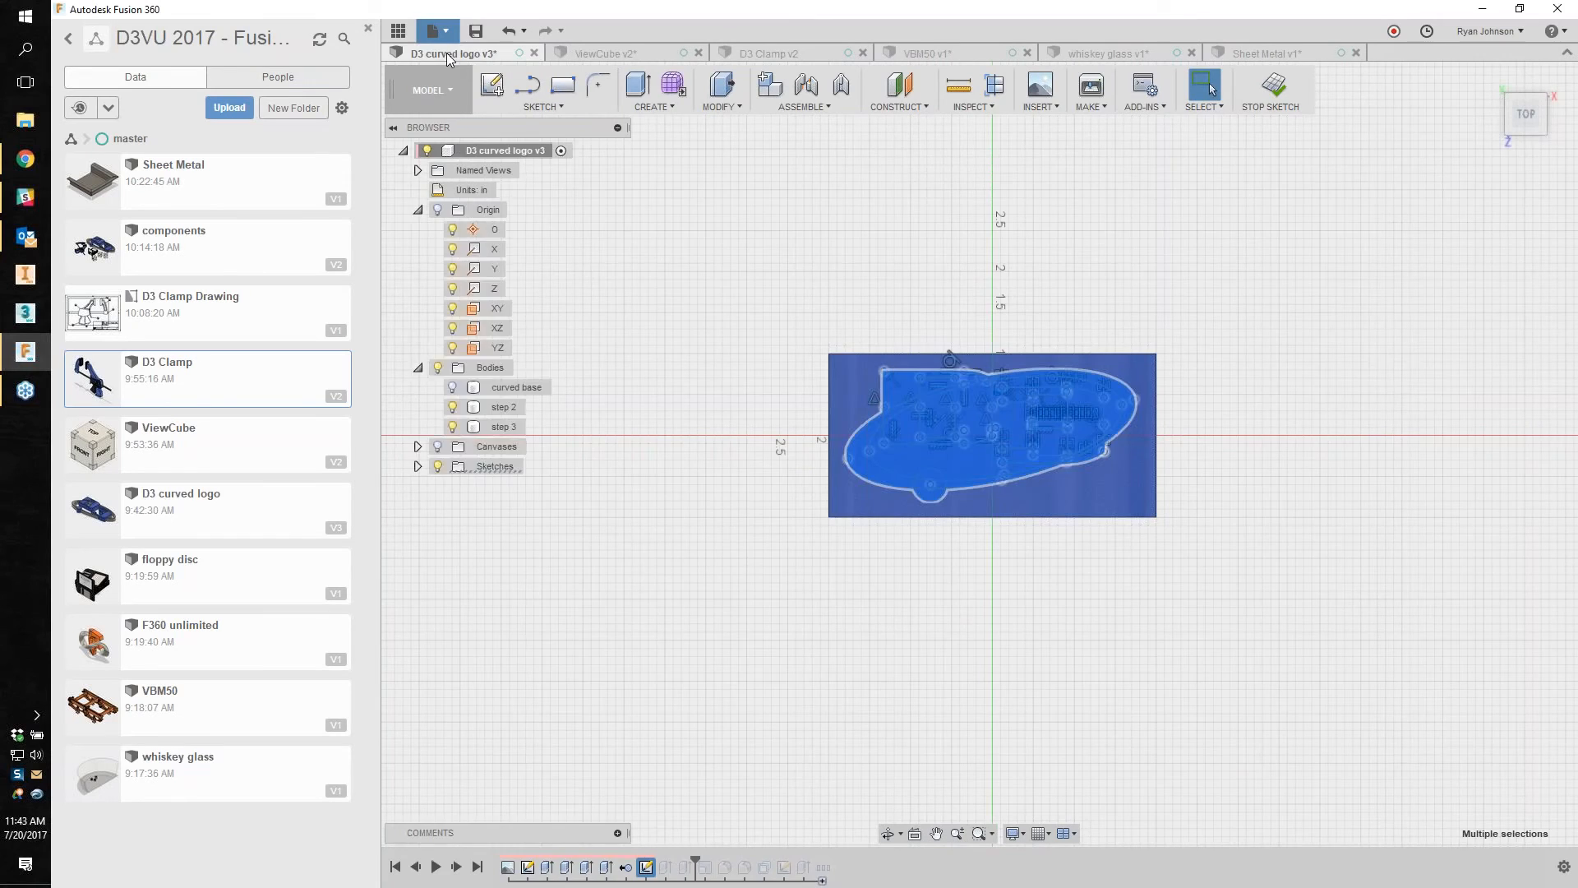
pyautogui.click(491, 88)
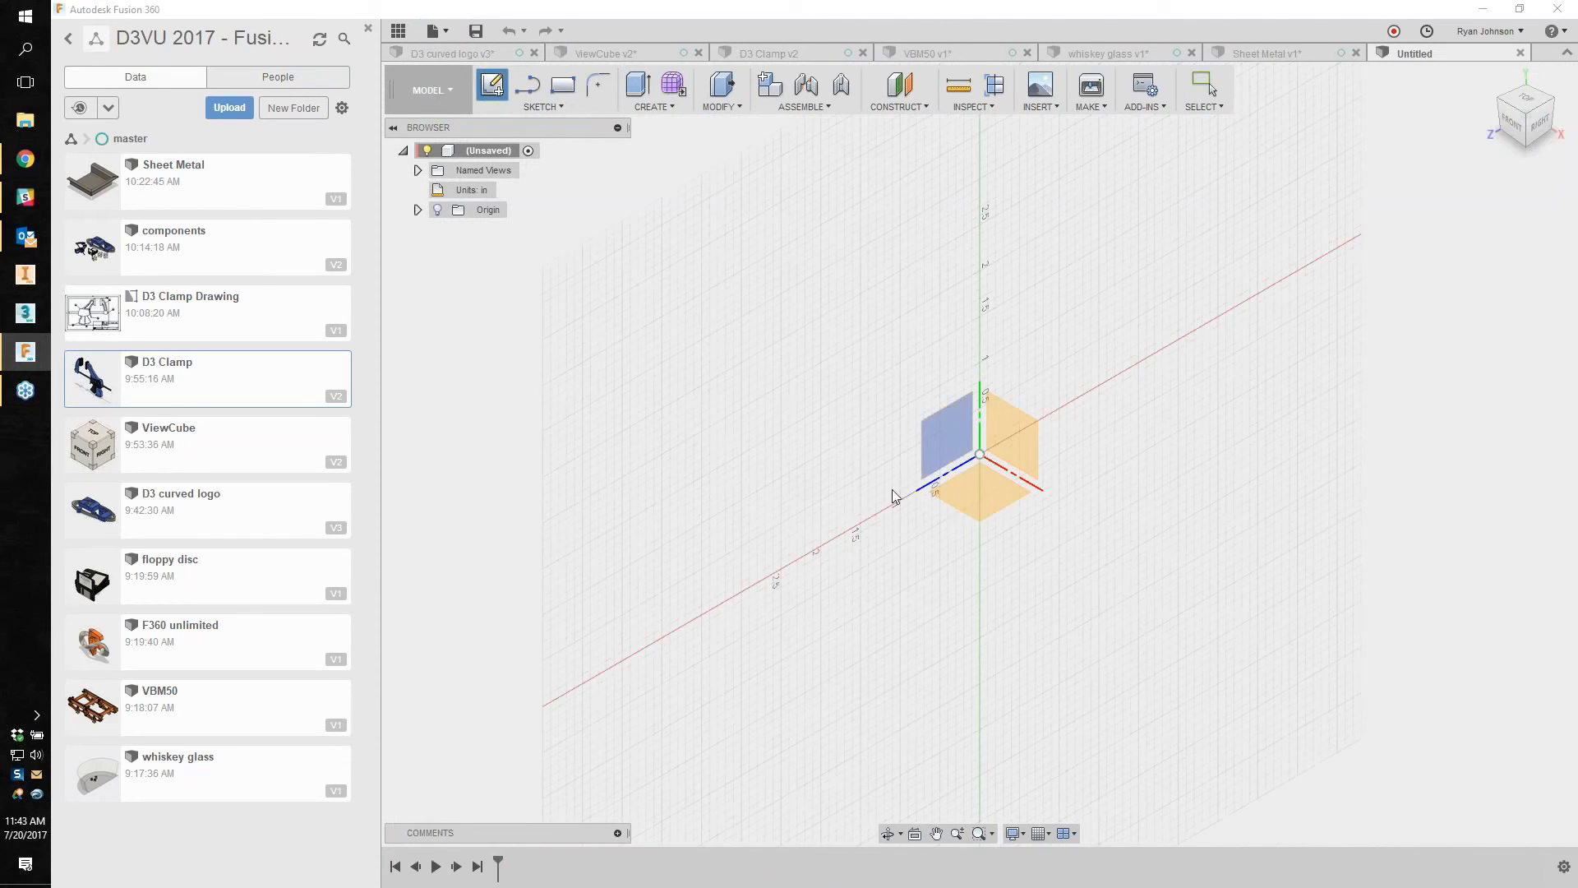
pyautogui.click(1019, 443)
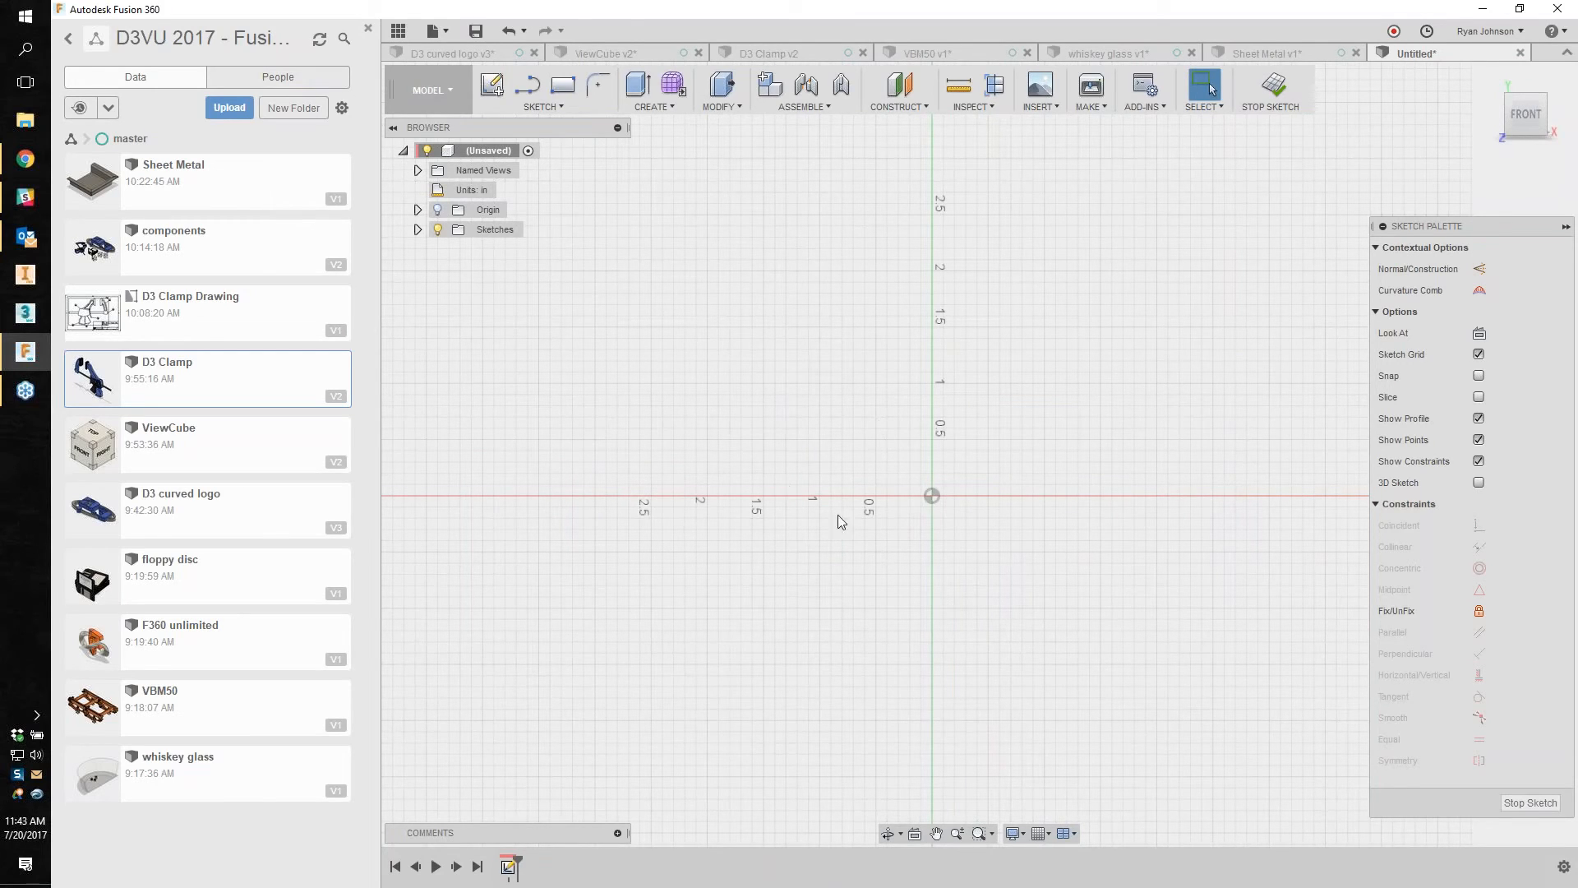
# Step: Paste the copied D3 logo geometry into the new sketch without moving it
pyautogui.hotkey('ctrl', 'v')
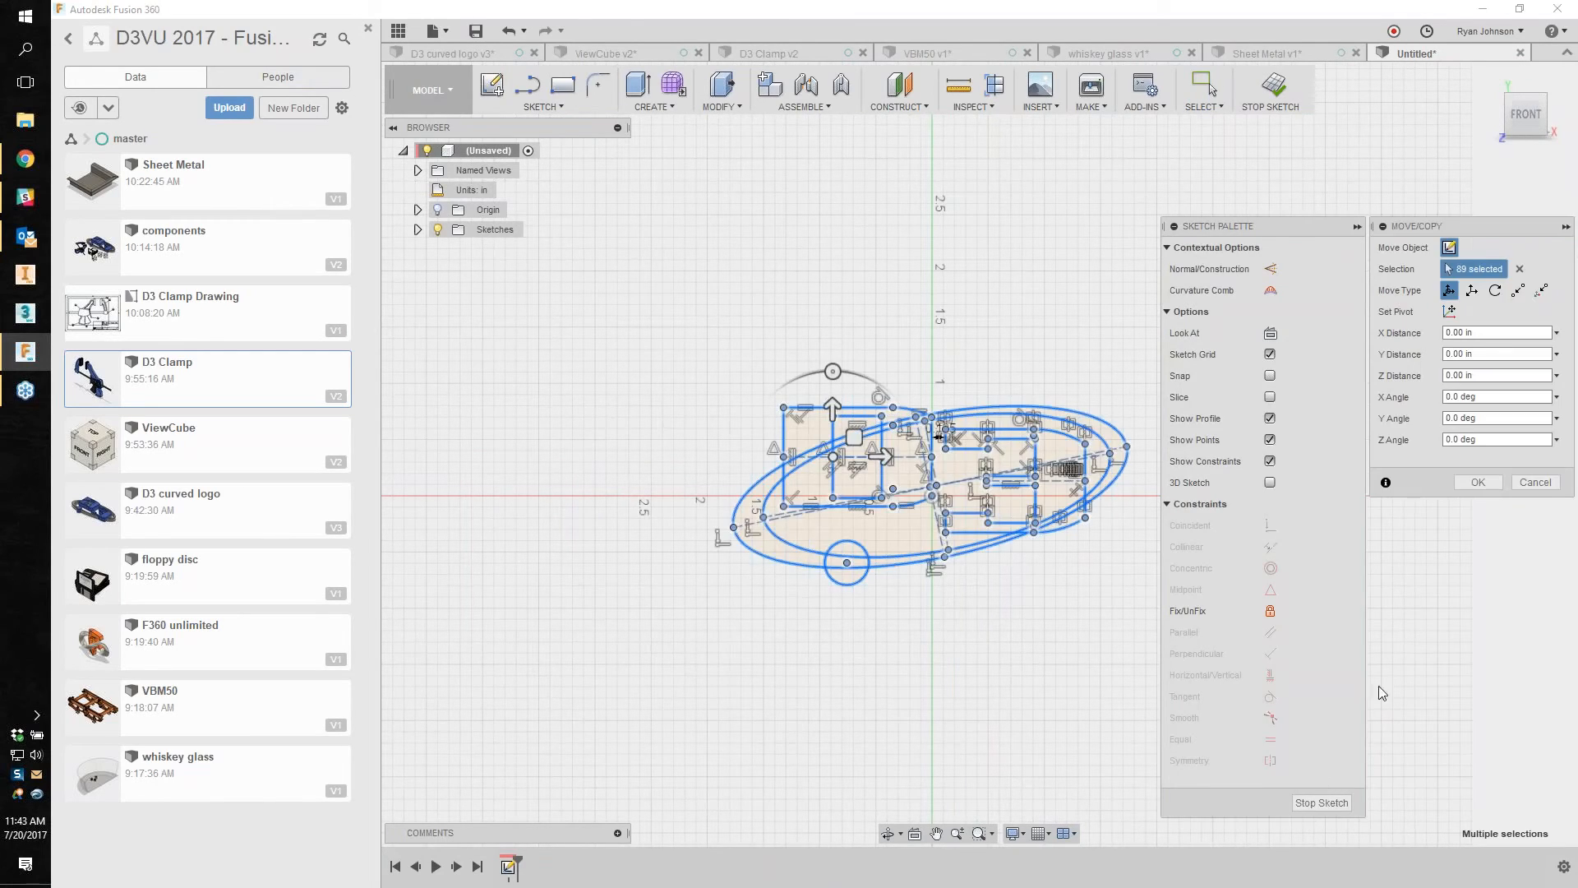
pyautogui.click(1477, 482)
pyautogui.moveTo(1109, 616)
pyautogui.keyDown('shift'); pyautogui.mouseDown(button='middle')
pyautogui.moveTo(1020, 641)
pyautogui.moveTo(1065, 641)
pyautogui.mouseUp(button='middle'); pyautogui.keyUp('shift')
pyautogui.scroll(4, 822, 462)
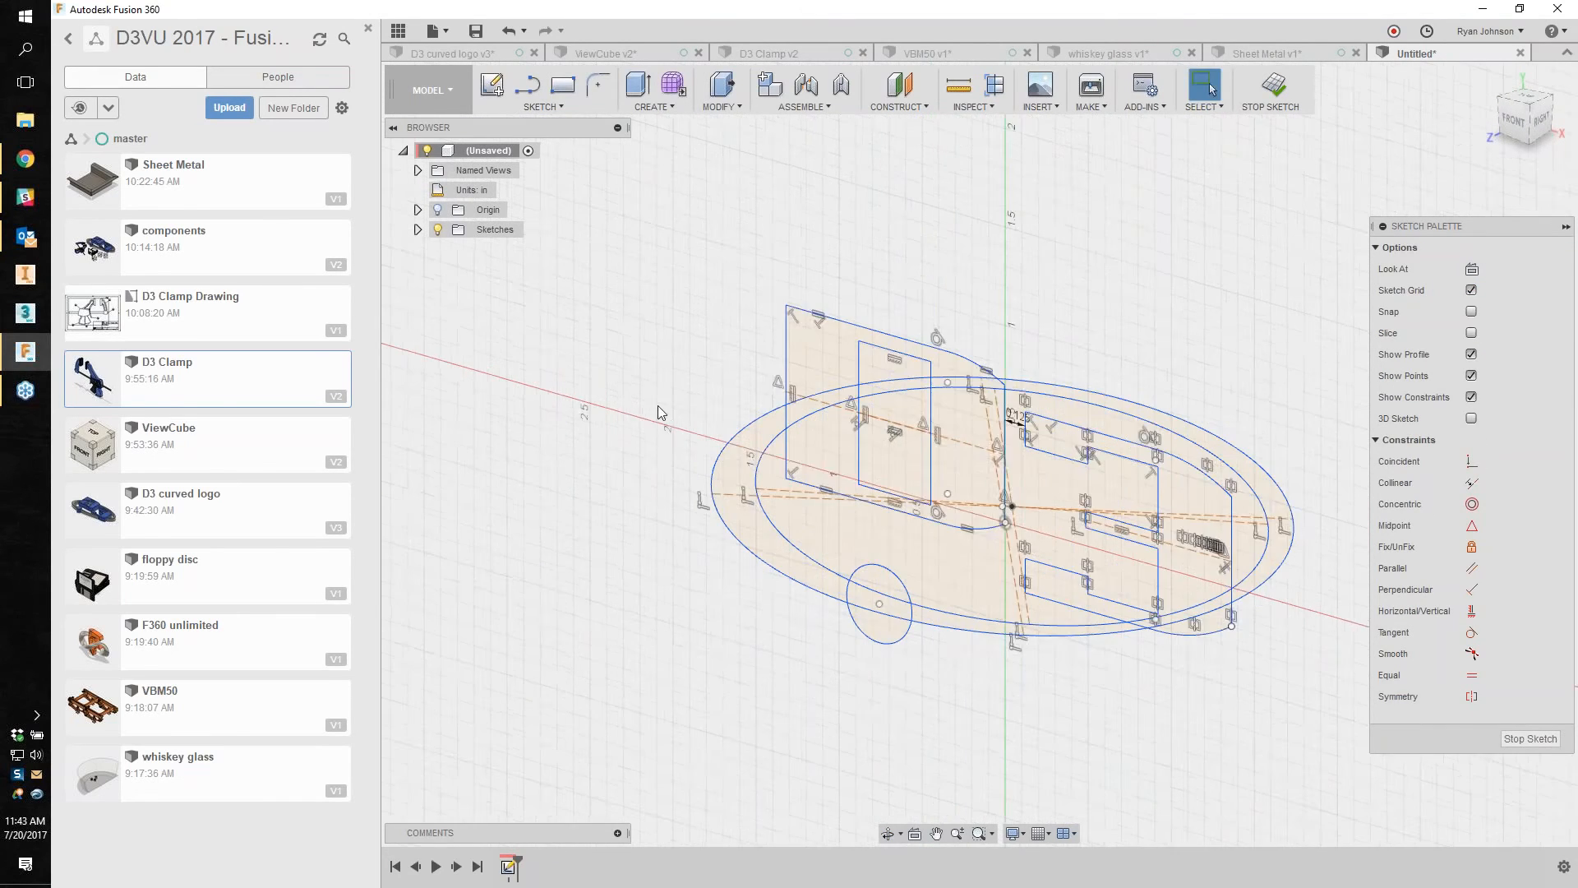
# Step: Extrude the D, 3 and small circle profiles of the pasted logo about 0.332 in as a new body
pyautogui.press('e')
pyautogui.click(810, 362)
pyautogui.click(973, 427)
pyautogui.click(973, 385)
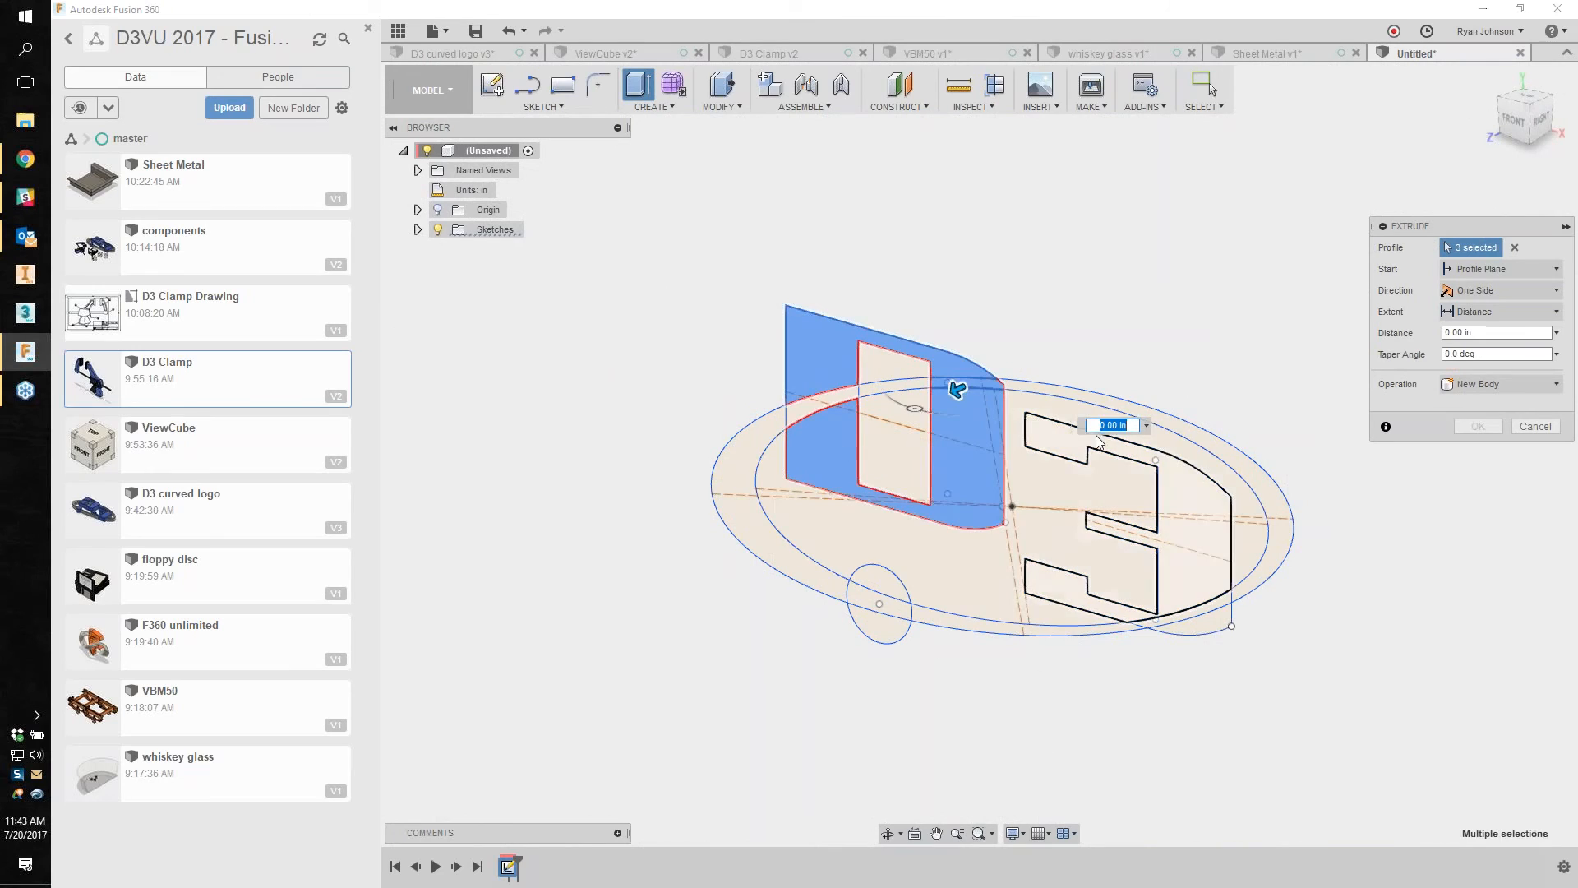
pyautogui.click(1058, 443)
pyautogui.click(881, 629)
pyautogui.click(877, 599)
pyautogui.click(879, 579)
pyautogui.moveTo(867, 584); pyautogui.dragTo(826, 606)
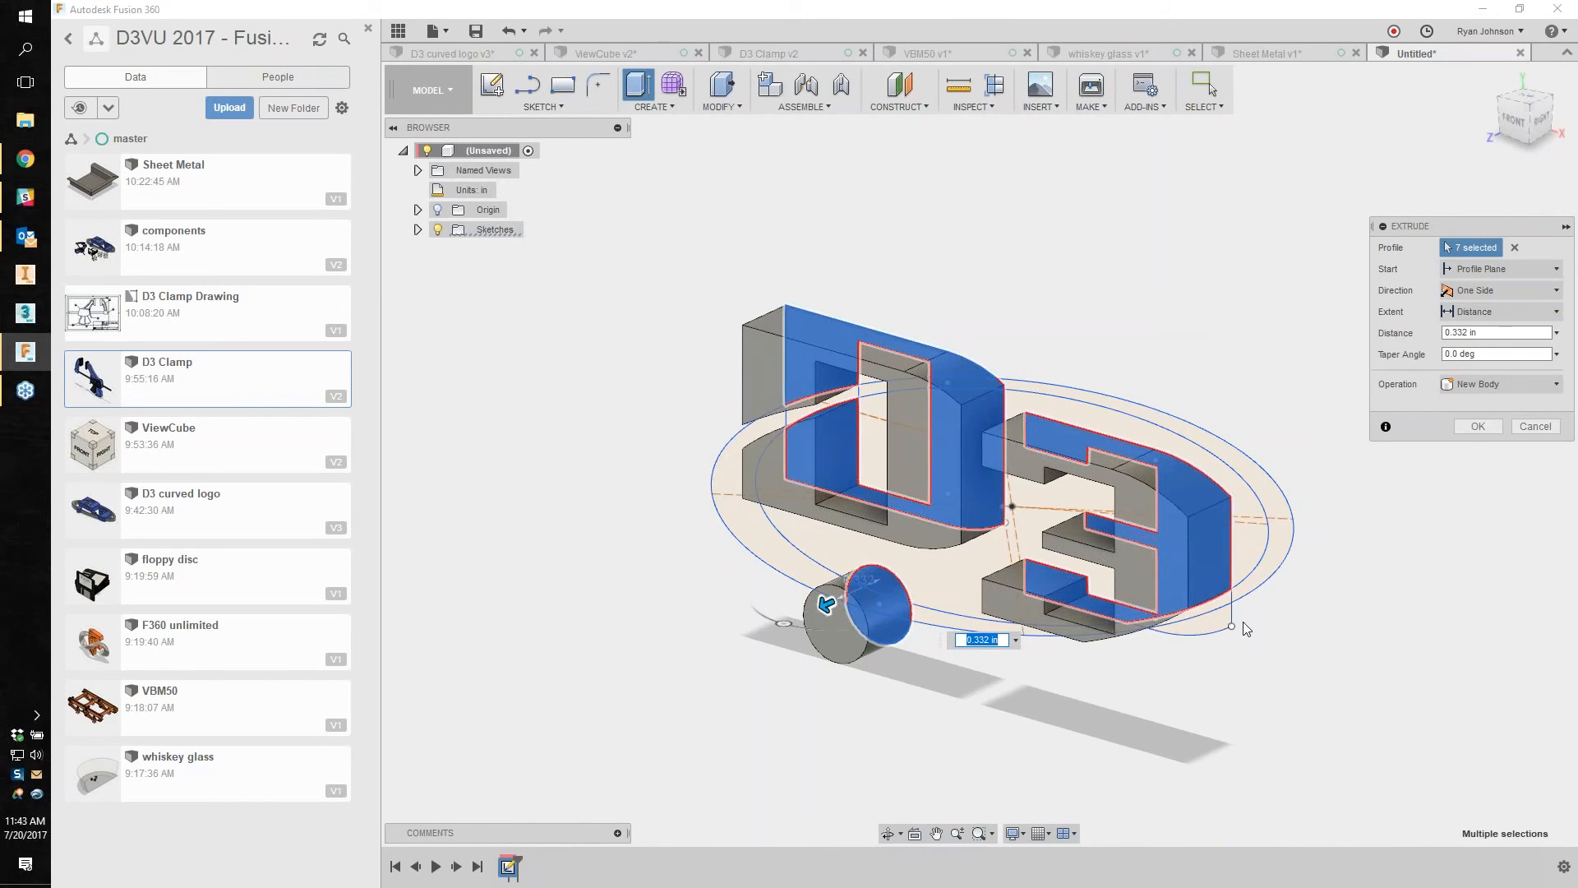
pyautogui.click(1471, 429)
pyautogui.moveTo(1034, 605)
pyautogui.keyDown('shift'); pyautogui.mouseDown(button='middle')
pyautogui.moveTo(1003, 565)
pyautogui.moveTo(1001, 593)
pyautogui.moveTo(1033, 590)
pyautogui.mouseUp(button='middle'); pyautogui.keyUp('shift')
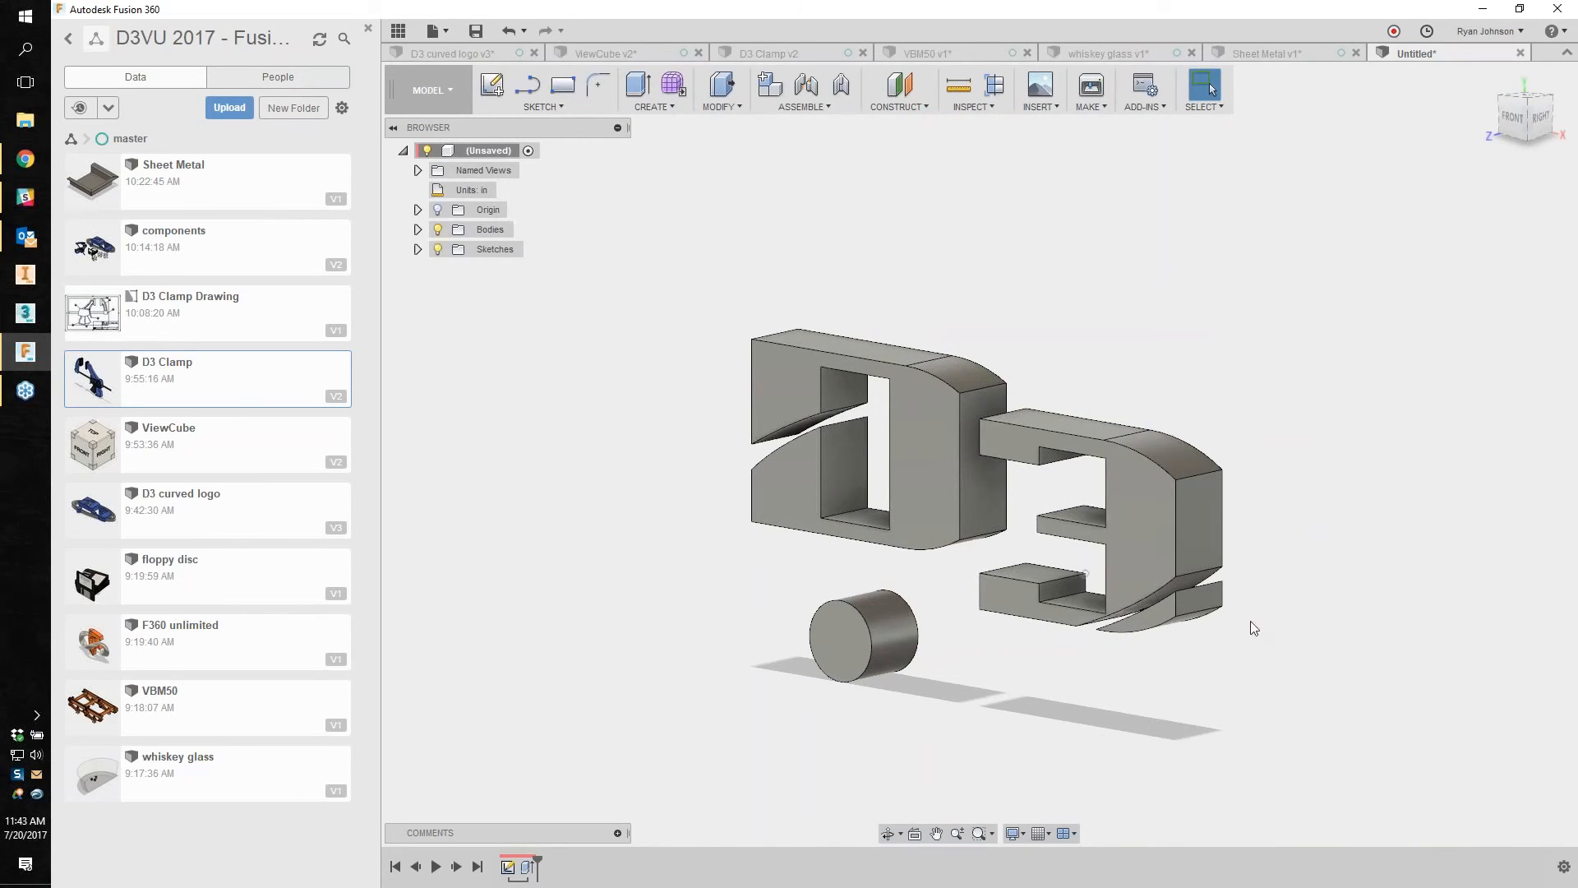
# Step: Switch to the ViewCube design, activate the cube component and show its Sketch3
pyautogui.click(620, 54)
pyautogui.keyDown('shift'); pyautogui.moveTo(827, 622); pyautogui.dragTo(591, 403, button='middle'); pyautogui.keyUp('shift')
pyautogui.click(419, 249)
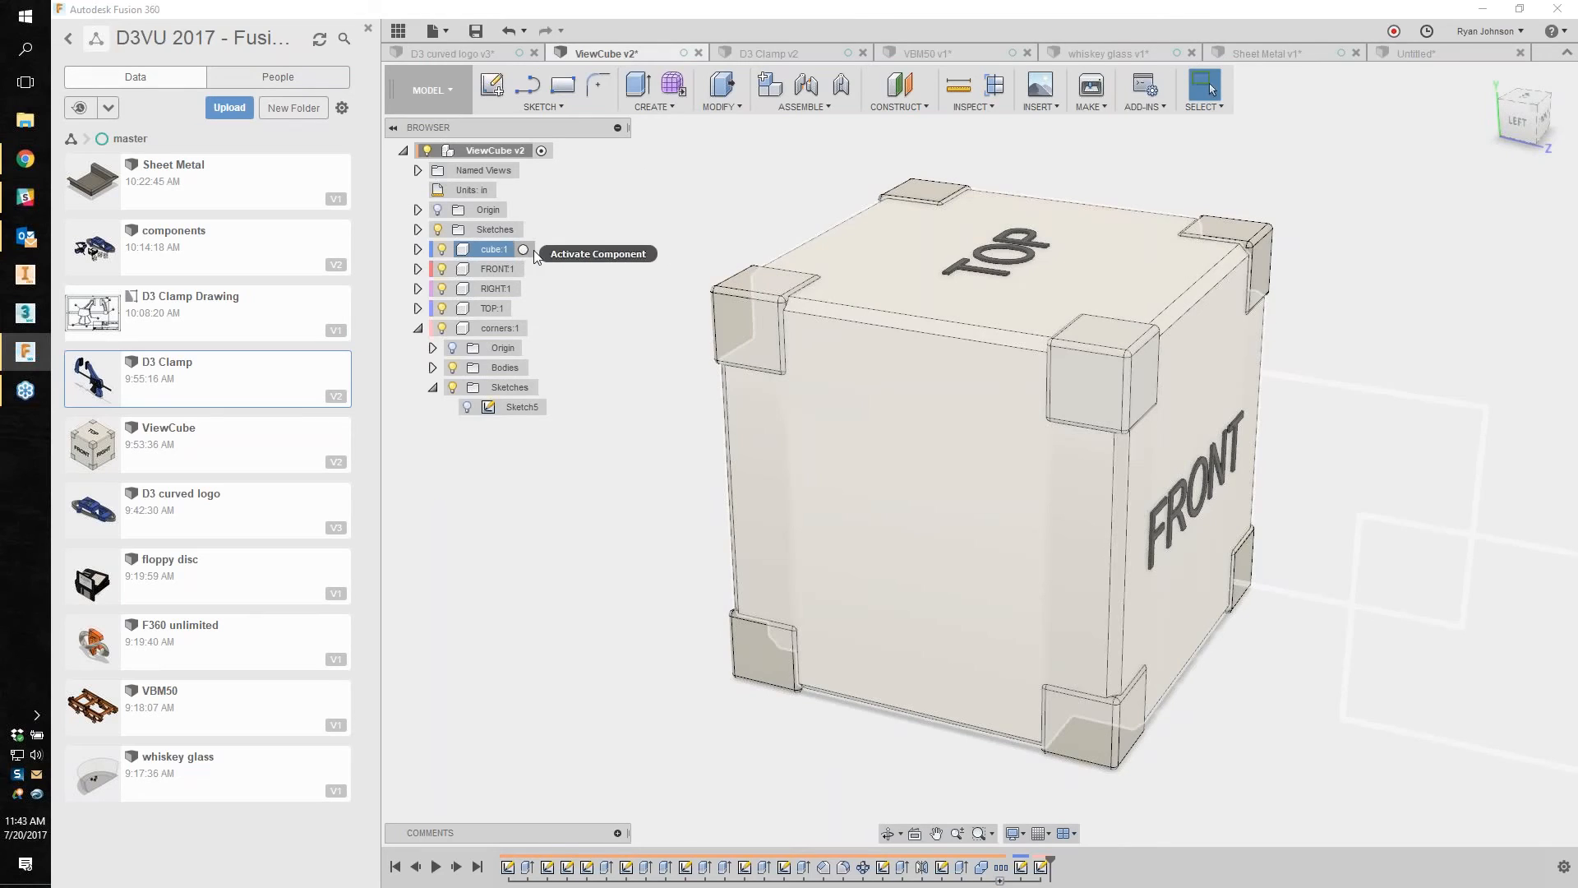
pyautogui.click(525, 249)
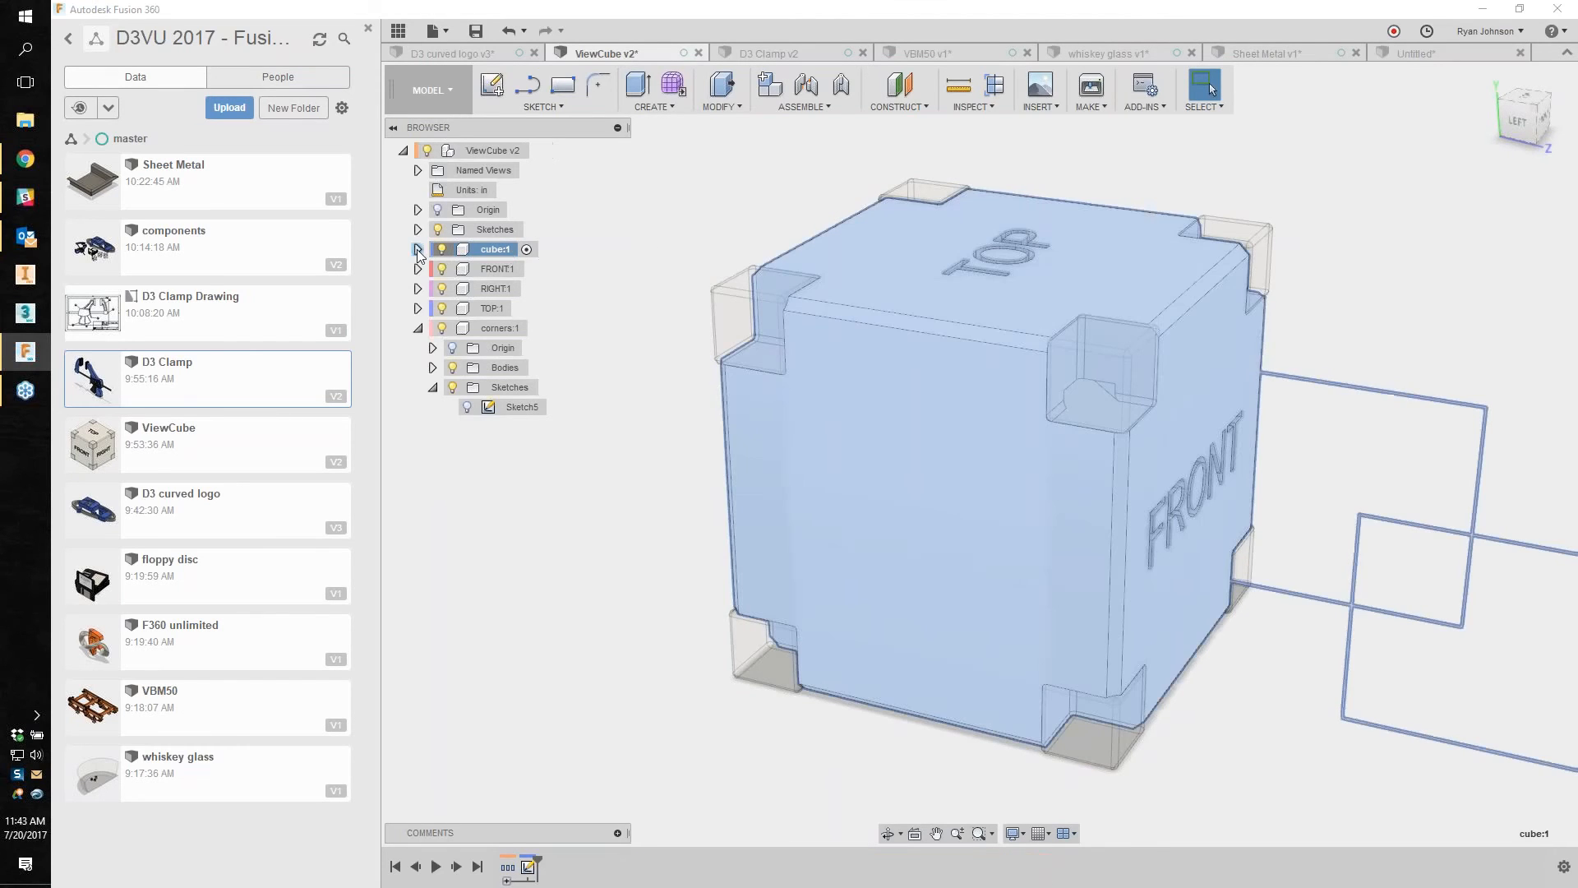
pyautogui.click(416, 249)
pyautogui.keyDown('shift'); pyautogui.moveTo(599, 641); pyautogui.dragTo(517, 575, button='middle'); pyautogui.keyUp('shift')
pyautogui.click(466, 328)
pyautogui.moveTo(502, 633)
pyautogui.keyDown('shift'); pyautogui.mouseDown(button='middle')
pyautogui.moveTo(553, 634)
pyautogui.moveTo(493, 688)
pyautogui.mouseUp(button='middle'); pyautogui.keyUp('shift')
pyautogui.scroll(-1, 545, 651)
pyautogui.moveTo(887, 231); pyautogui.dragTo(883, 193, button='middle')
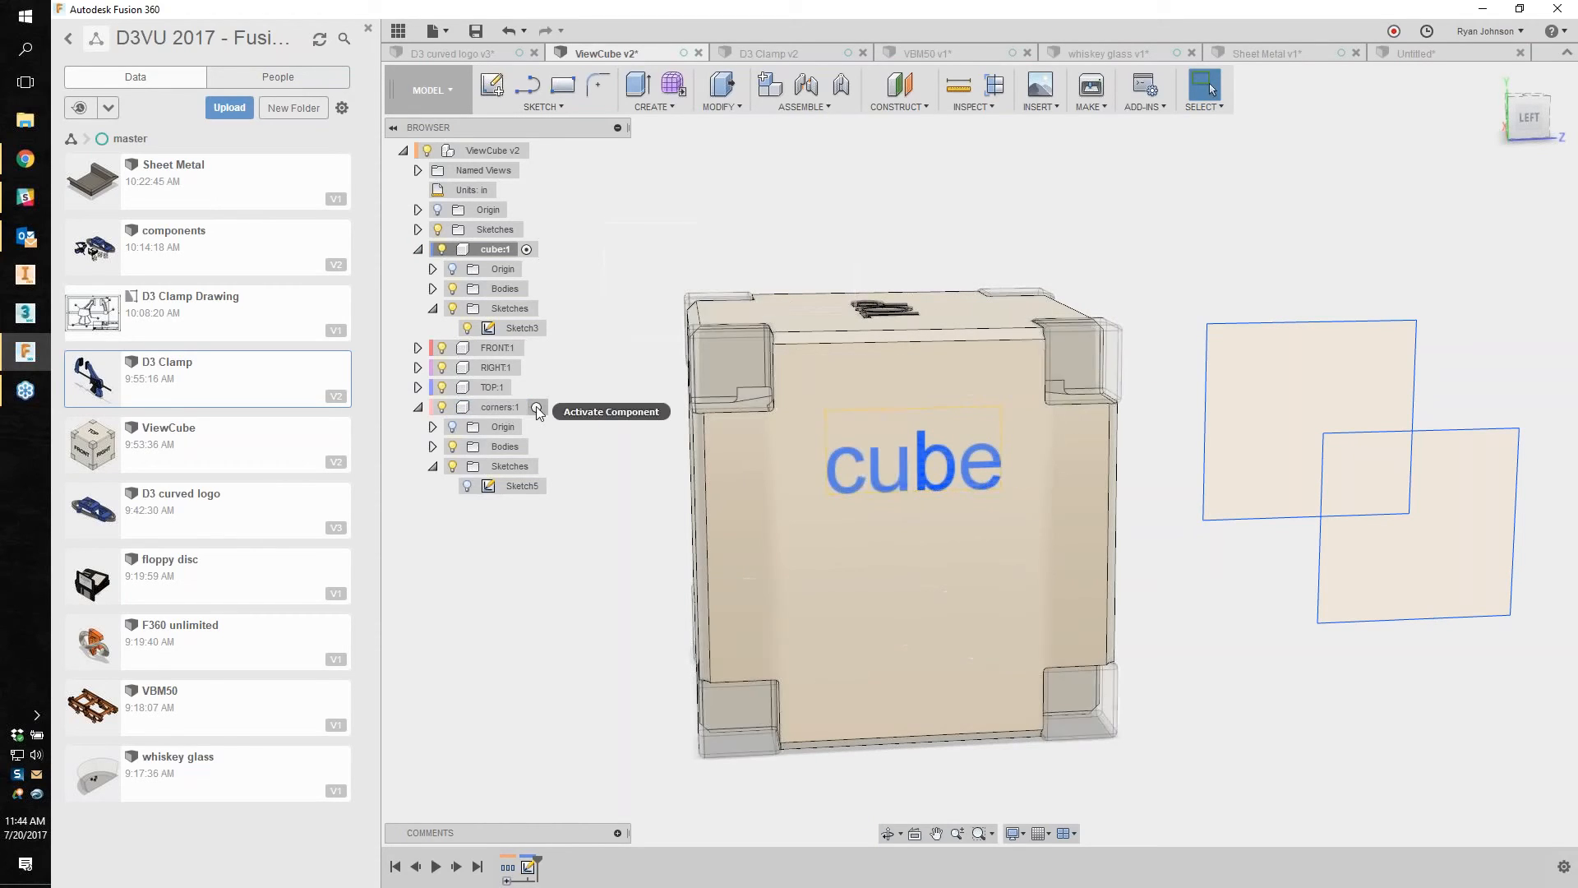
# Step: Activate the corners component and show its Sketch5
pyautogui.click(536, 407)
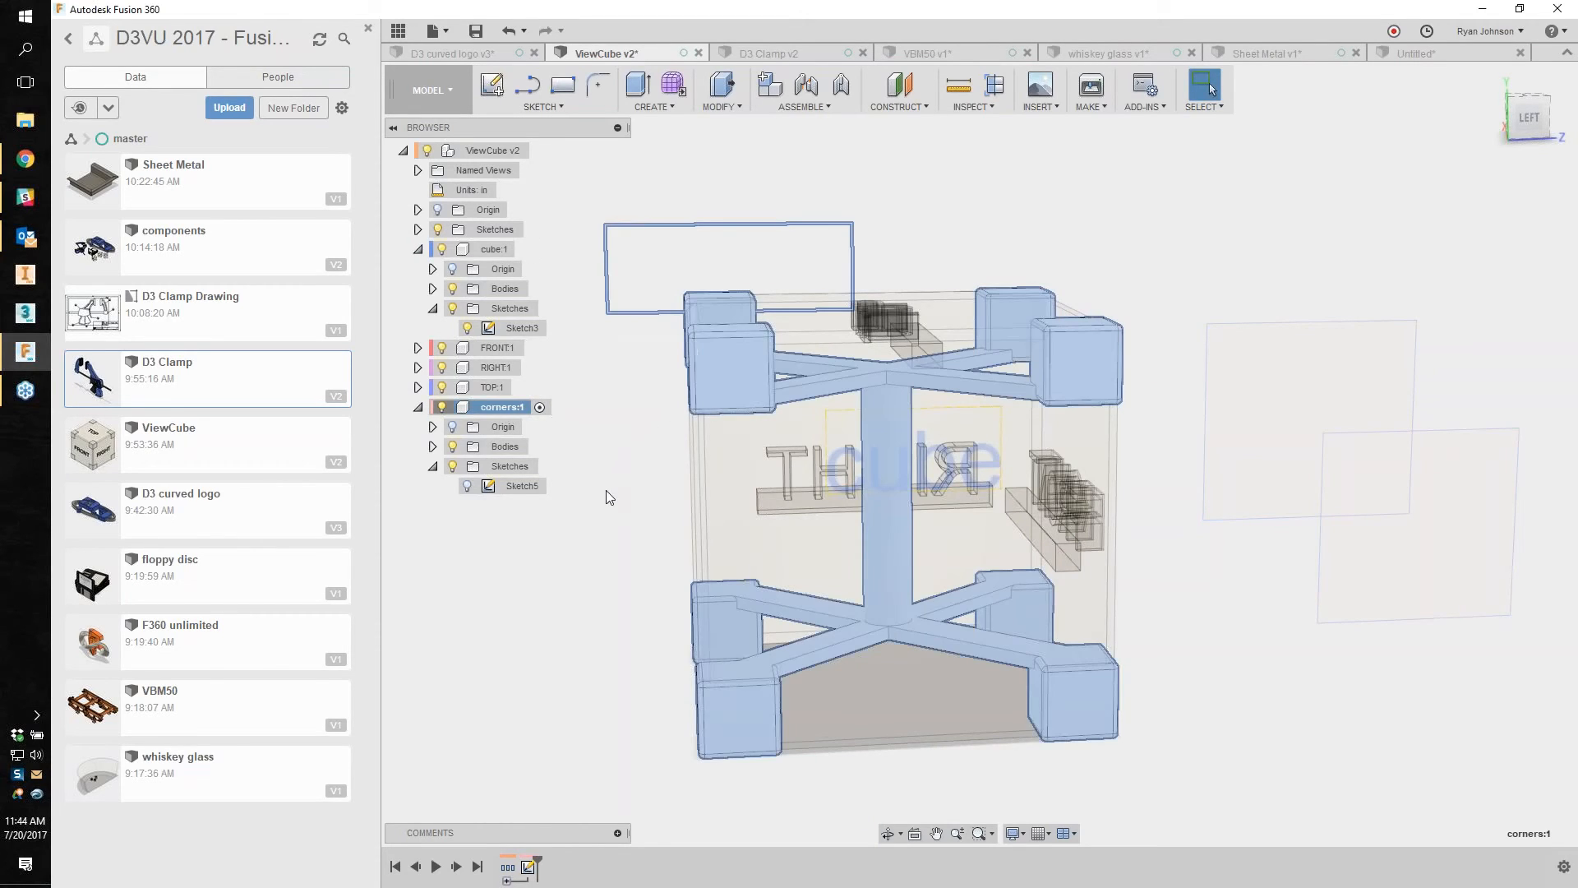
pyautogui.moveTo(630, 510)
pyautogui.keyDown('shift'); pyautogui.mouseDown(button='middle')
pyautogui.moveTo(723, 524)
pyautogui.moveTo(684, 481)
pyautogui.mouseUp(button='middle'); pyautogui.keyUp('shift')
pyautogui.click(467, 486)
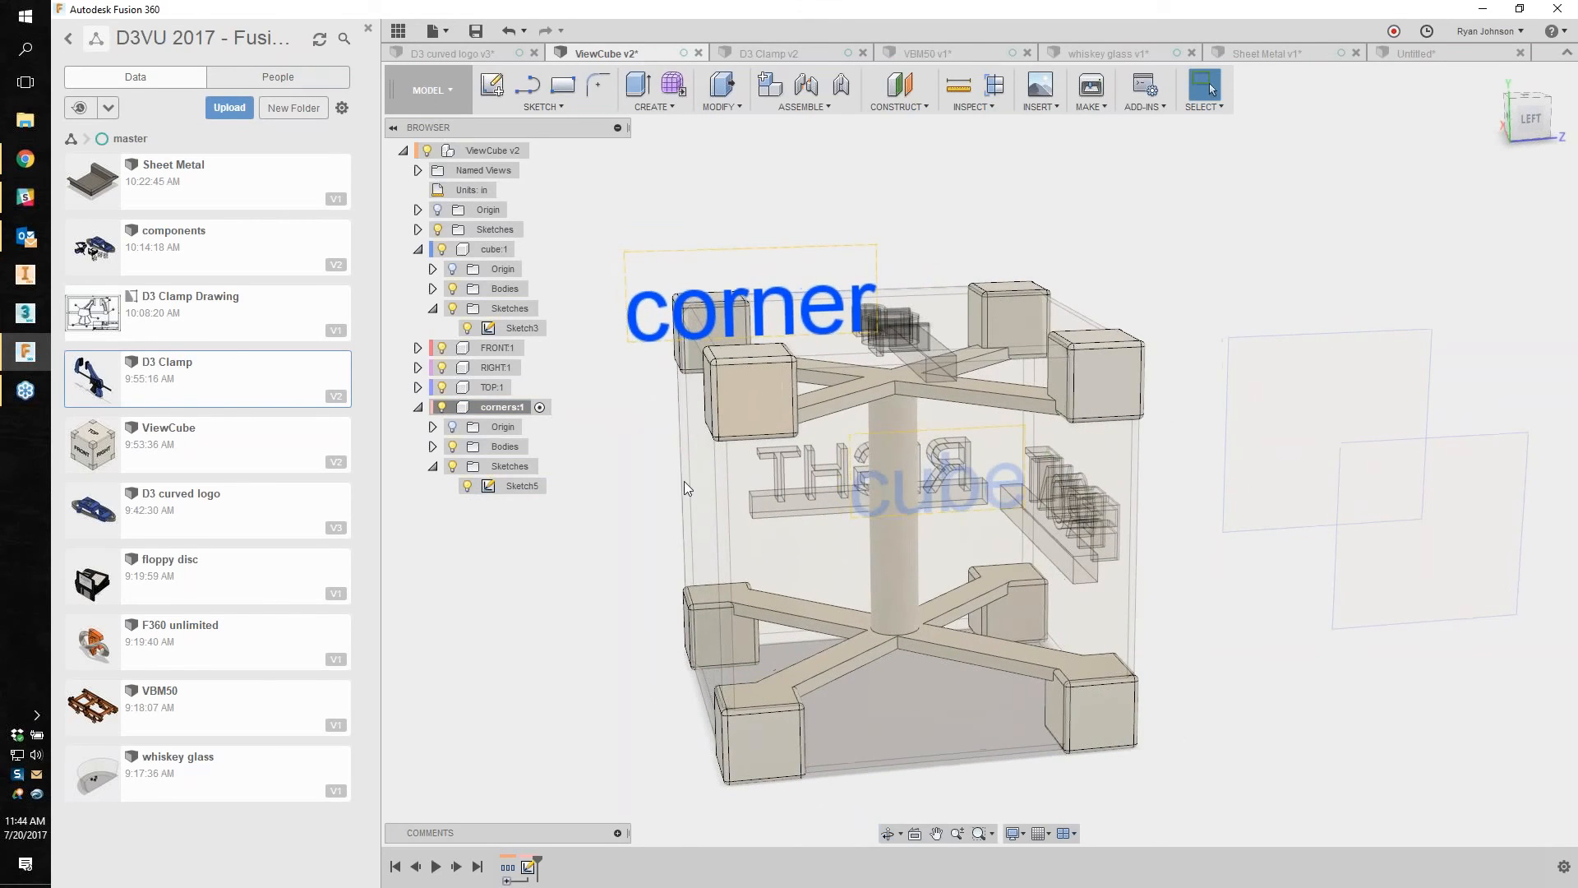
pyautogui.moveTo(1024, 209); pyautogui.dragTo(1022, 223, button='middle')
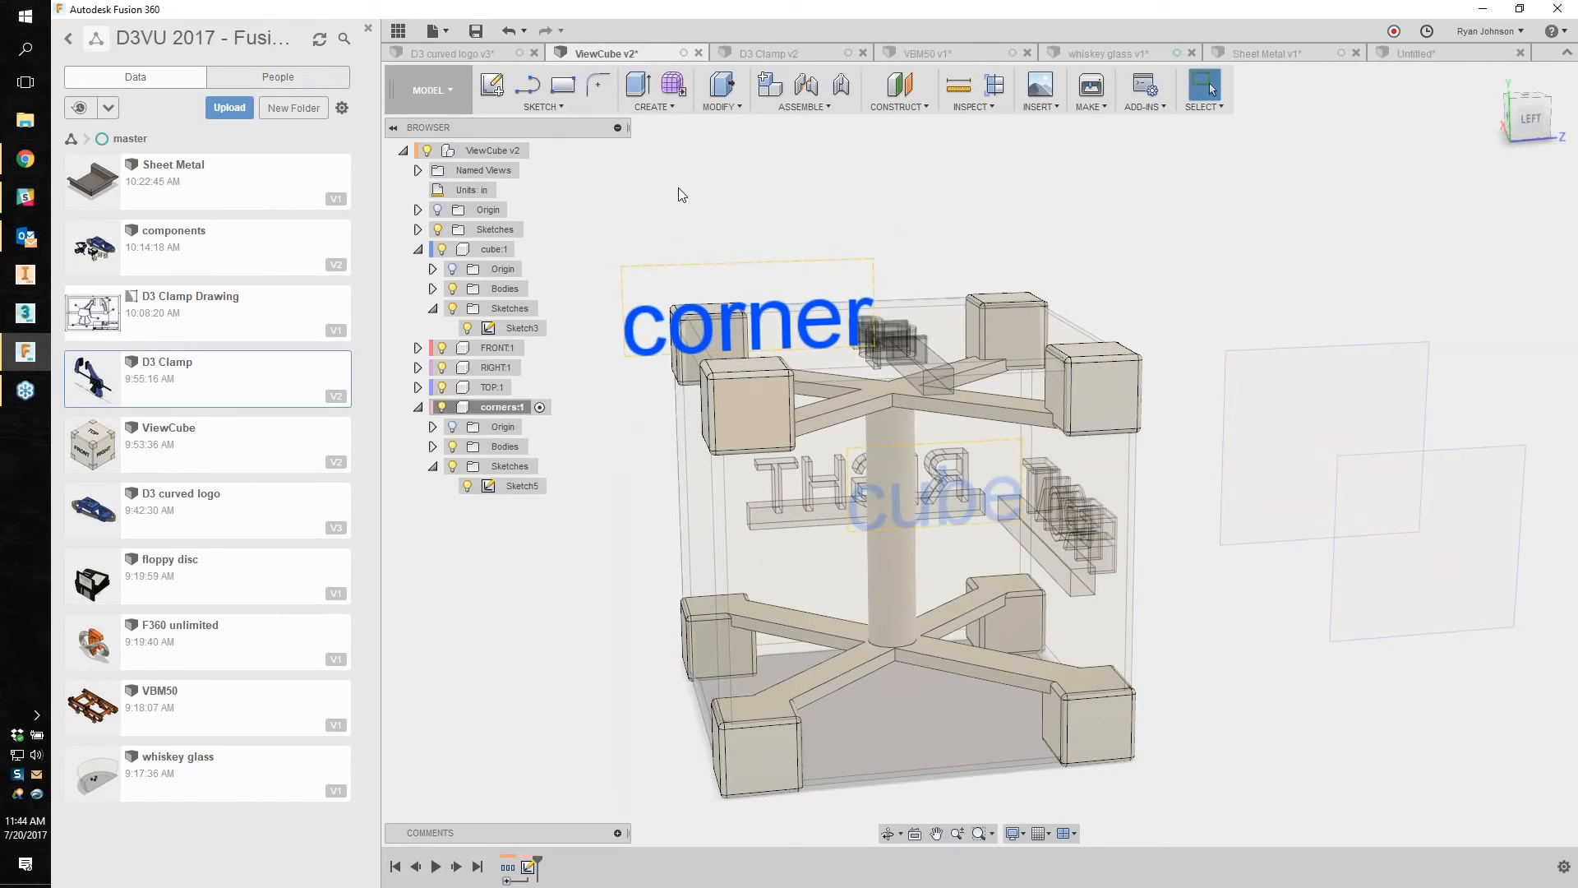
# Step: Edit Sketch5 of the corners component, adding two overlapping rectangles to the upper right of the cube, and finish the sketch
pyautogui.click(507, 486)
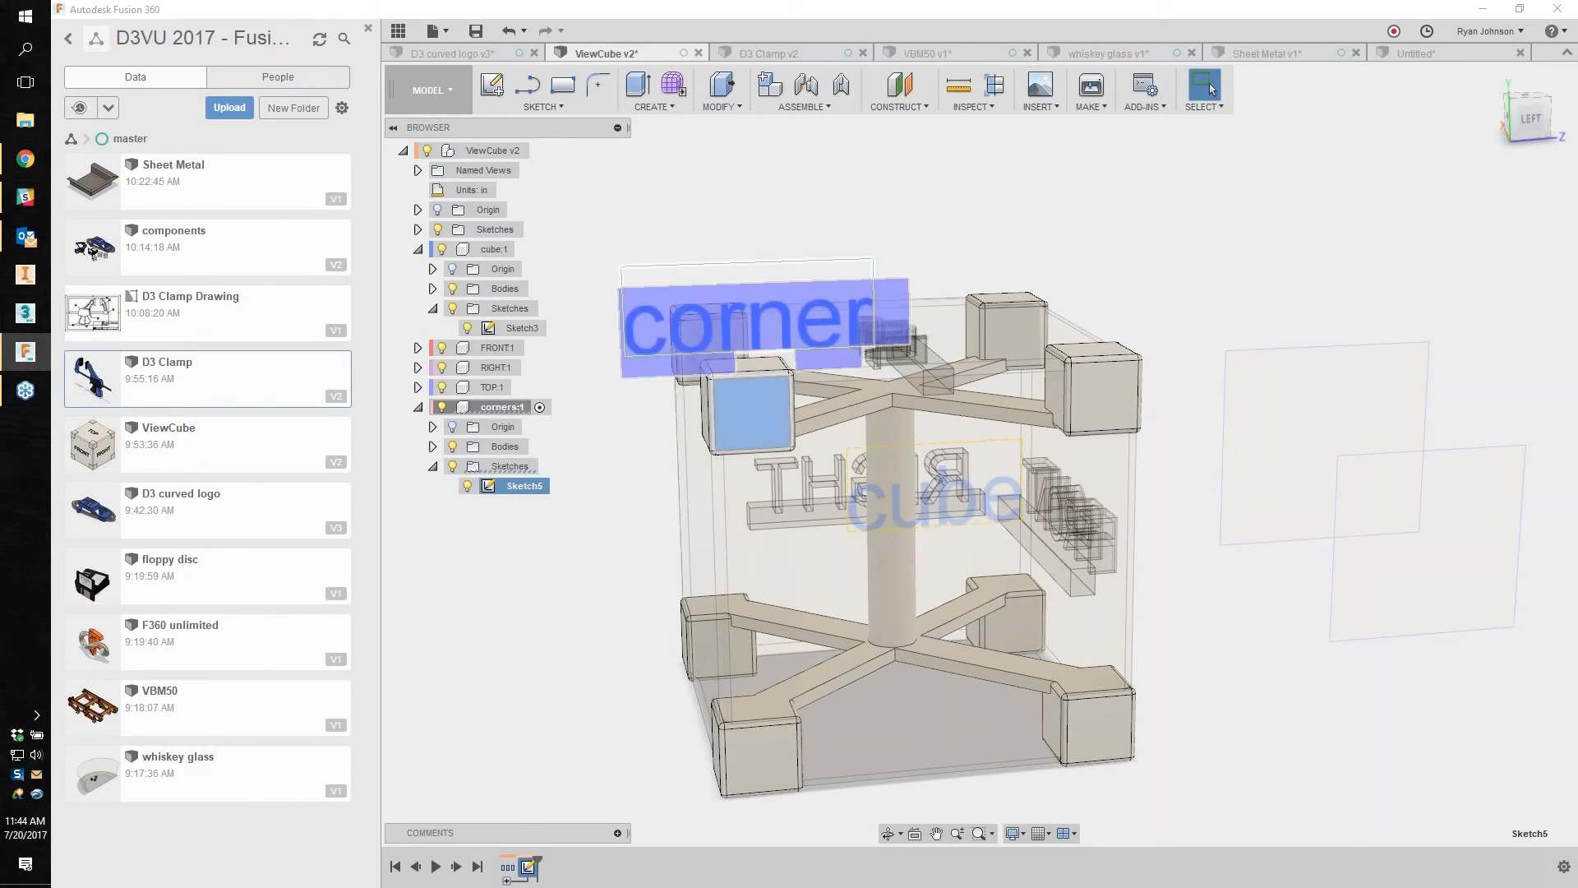
pyautogui.doubleClick(508, 486)
pyautogui.click(560, 86)
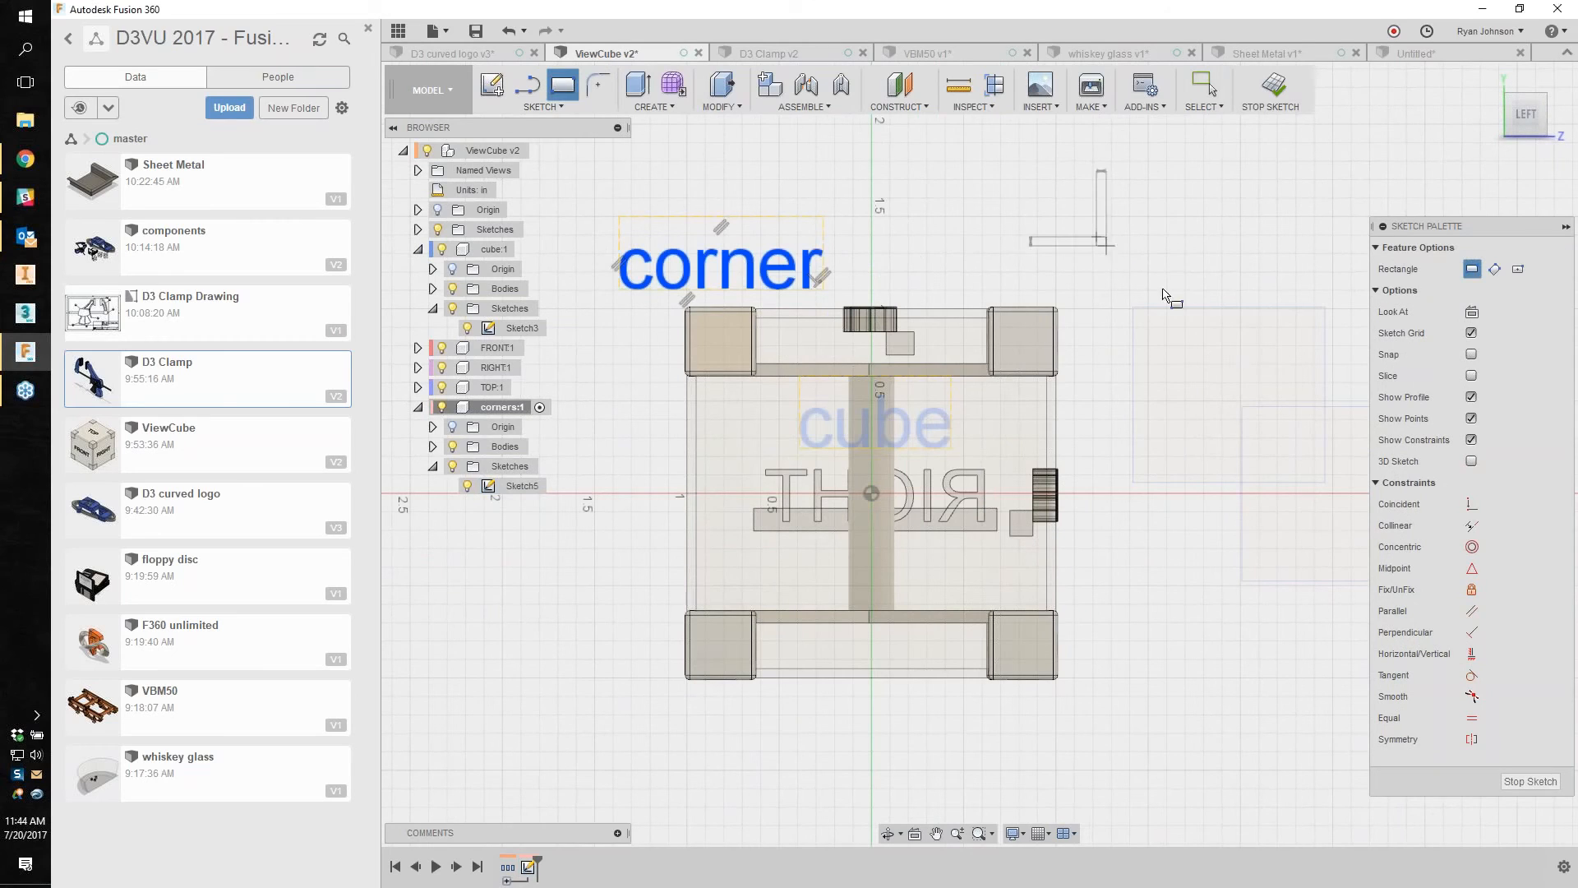
pyautogui.moveTo(1097, 237); pyautogui.dragTo(1213, 335)
pyautogui.moveTo(1155, 200); pyautogui.dragTo(1253, 272)
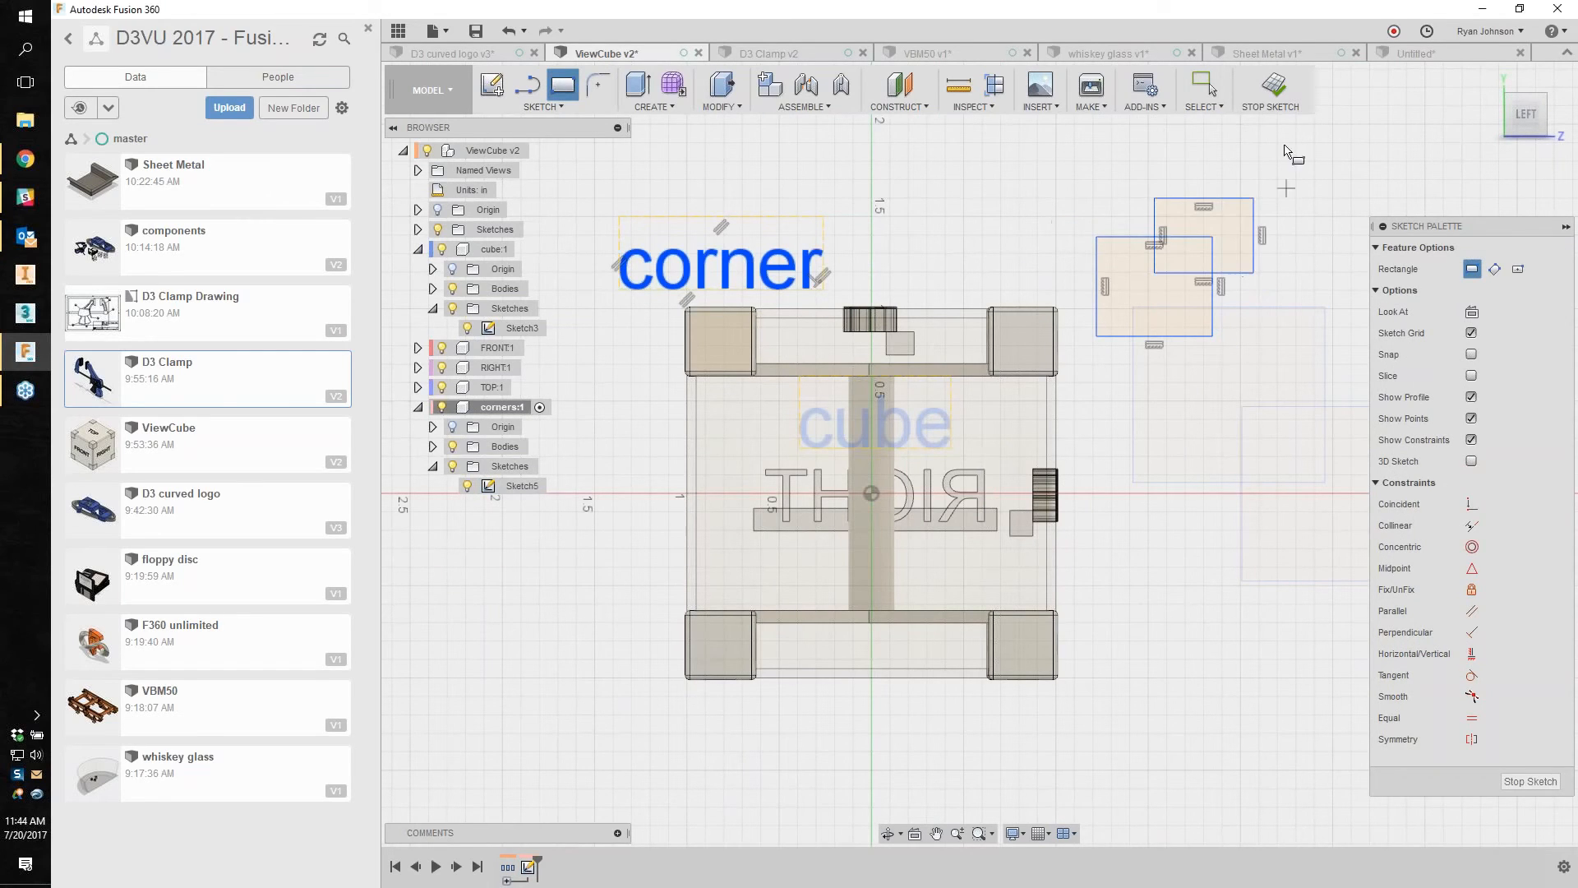
pyautogui.press('Escape')
pyautogui.click(1275, 87)
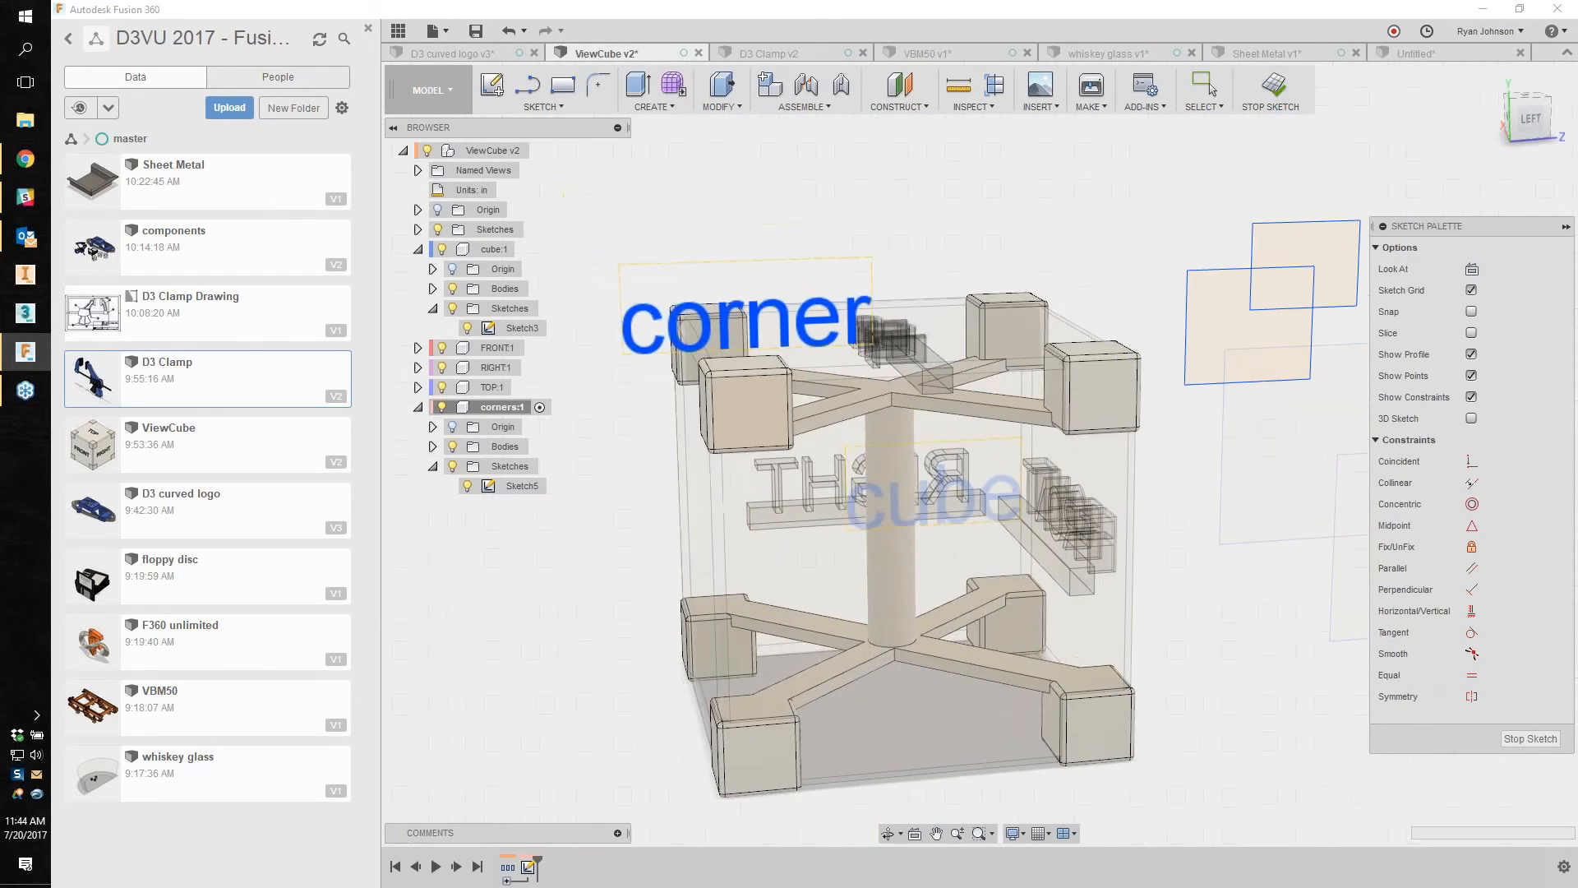
# Step: Create a new sketch in the corners component on the left-facing origin plane with two overlapping rectangles above the existing ones, and finish it
pyautogui.click(493, 85)
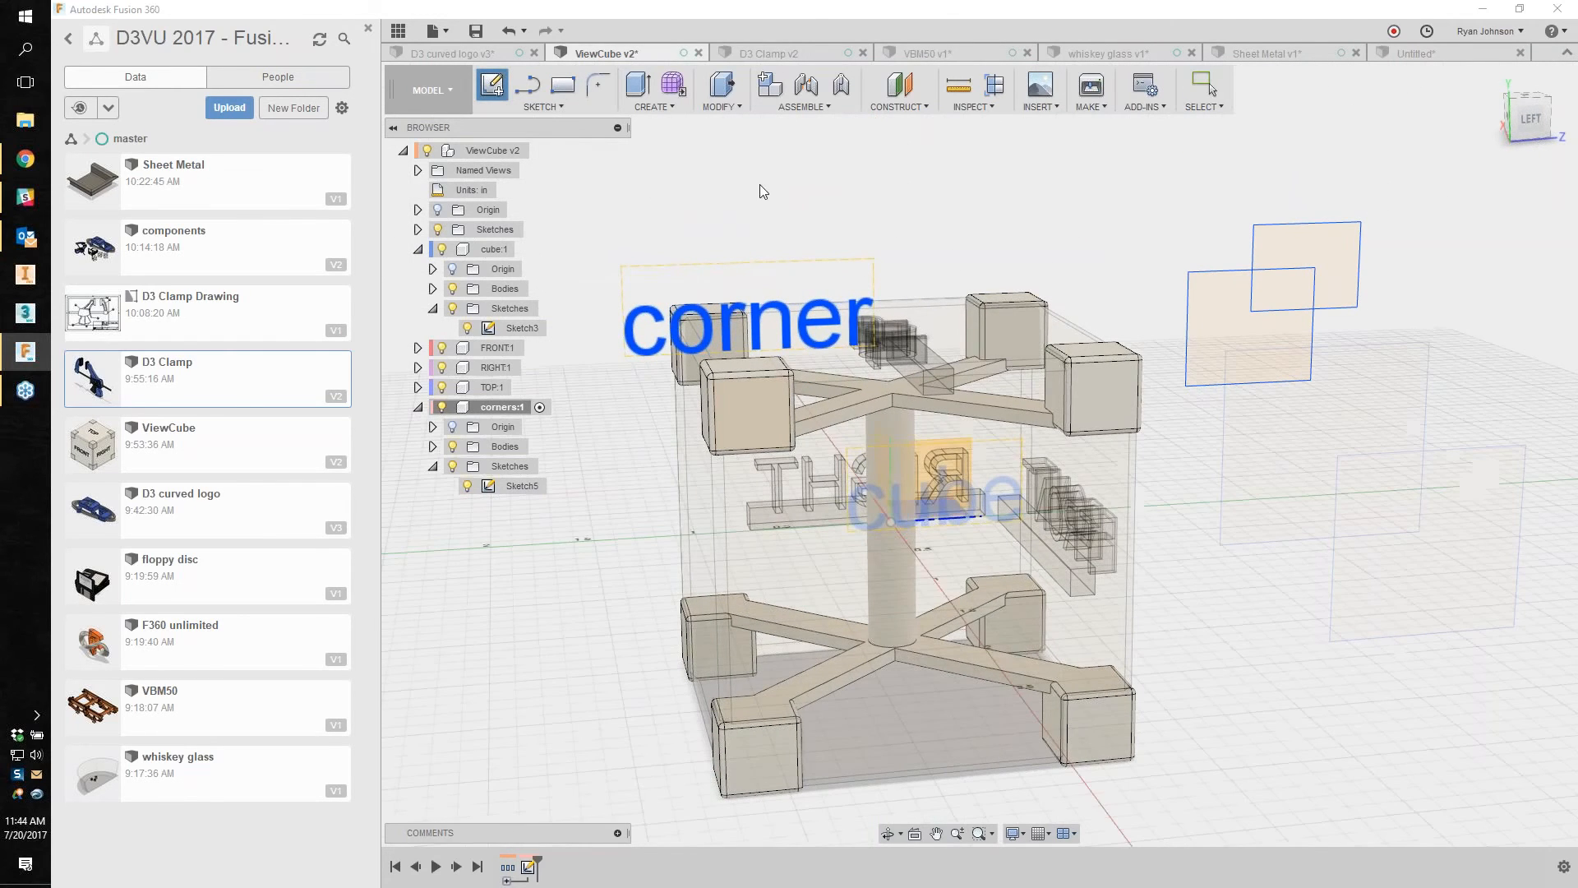
pyautogui.click(945, 472)
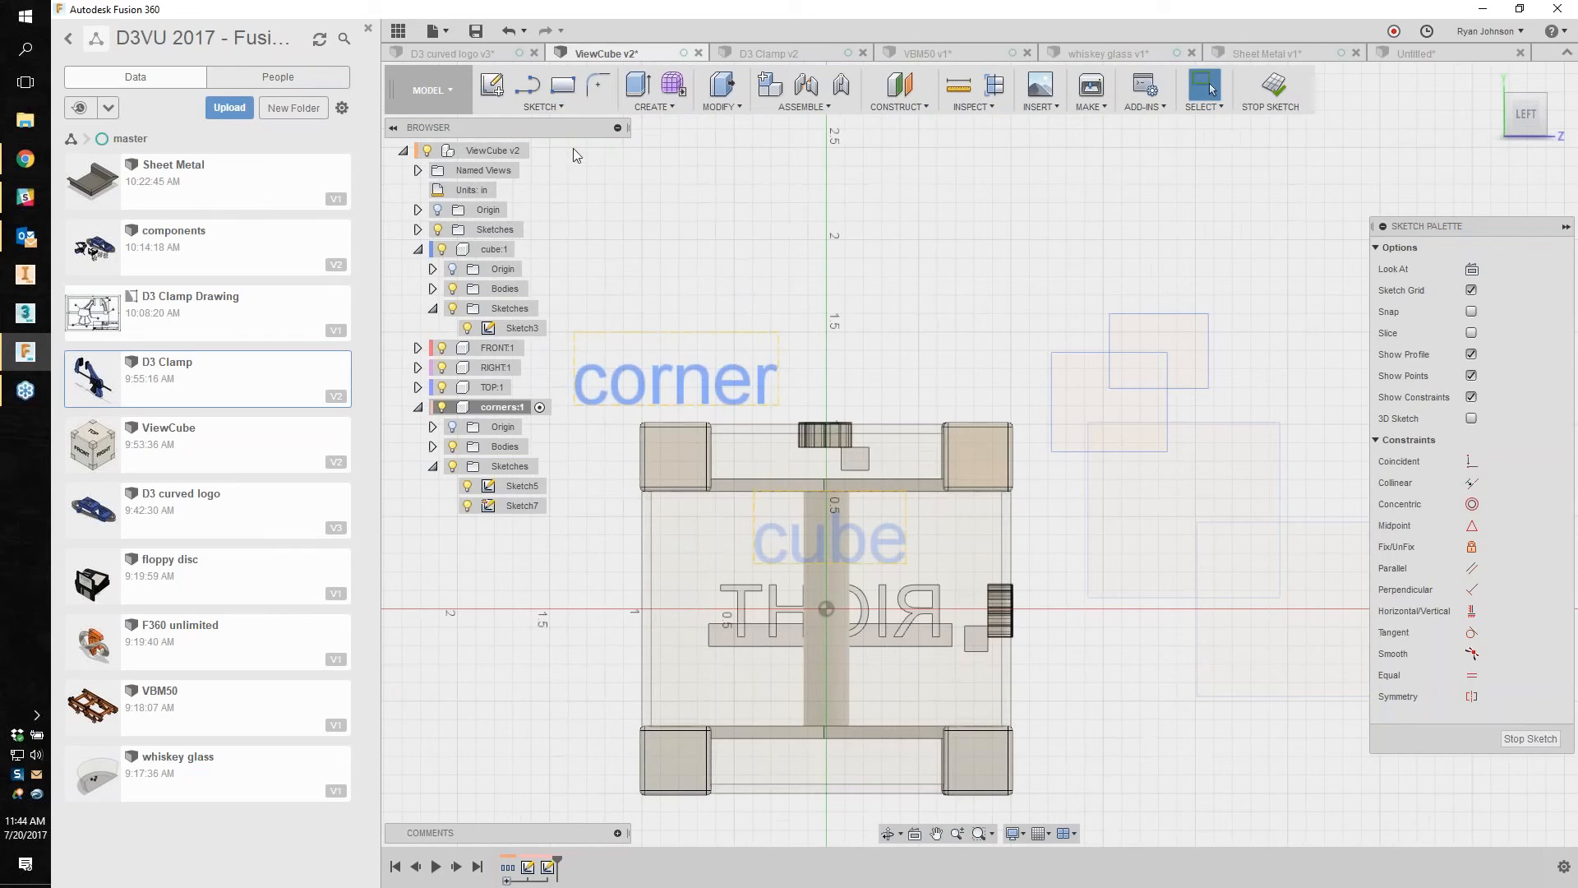
pyautogui.click(566, 89)
pyautogui.click(1190, 260)
pyautogui.click(1277, 342)
pyautogui.click(1234, 181)
pyautogui.click(1311, 282)
pyautogui.rightClick(1116, 223)
pyautogui.click(1064, 225)
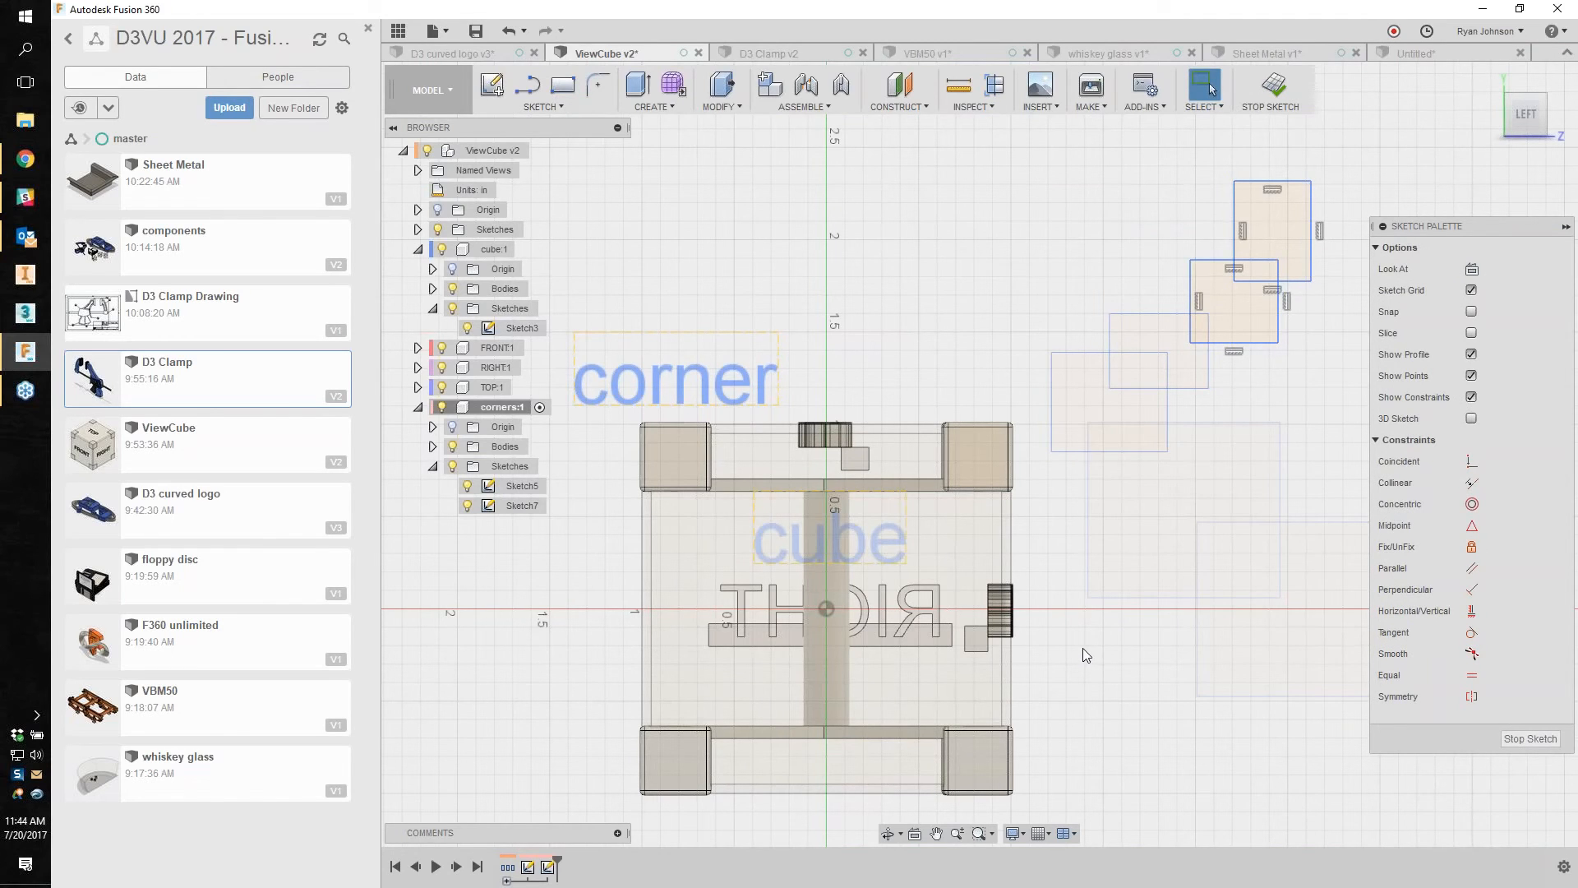
pyautogui.keyDown('shift'); pyautogui.moveTo(1092, 652); pyautogui.dragTo(966, 621, button='middle'); pyautogui.keyUp('shift')
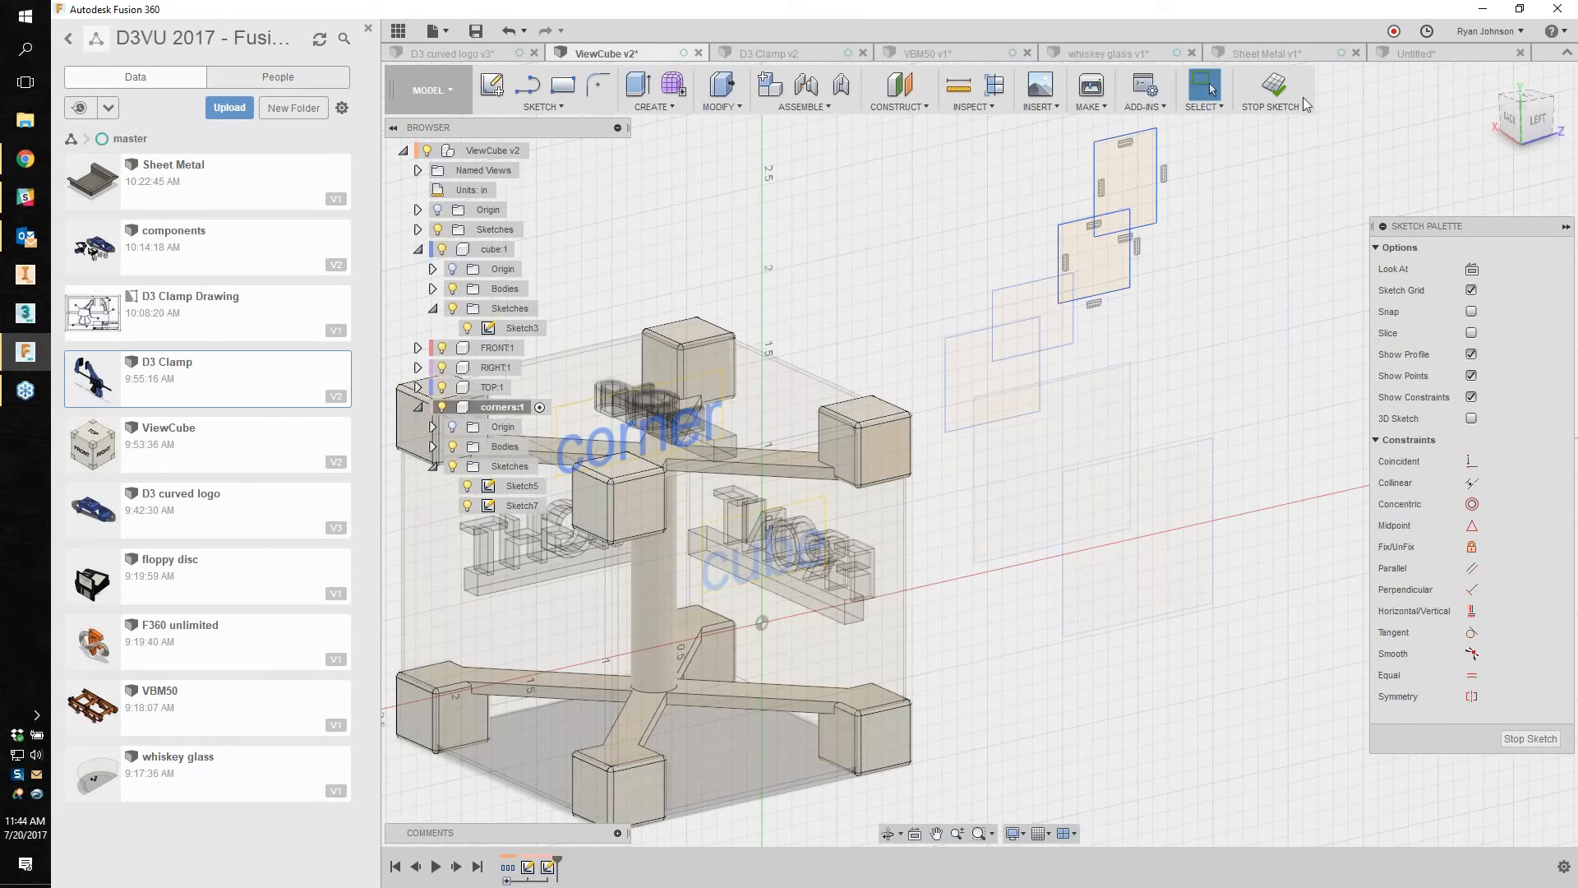
pyautogui.click(1287, 80)
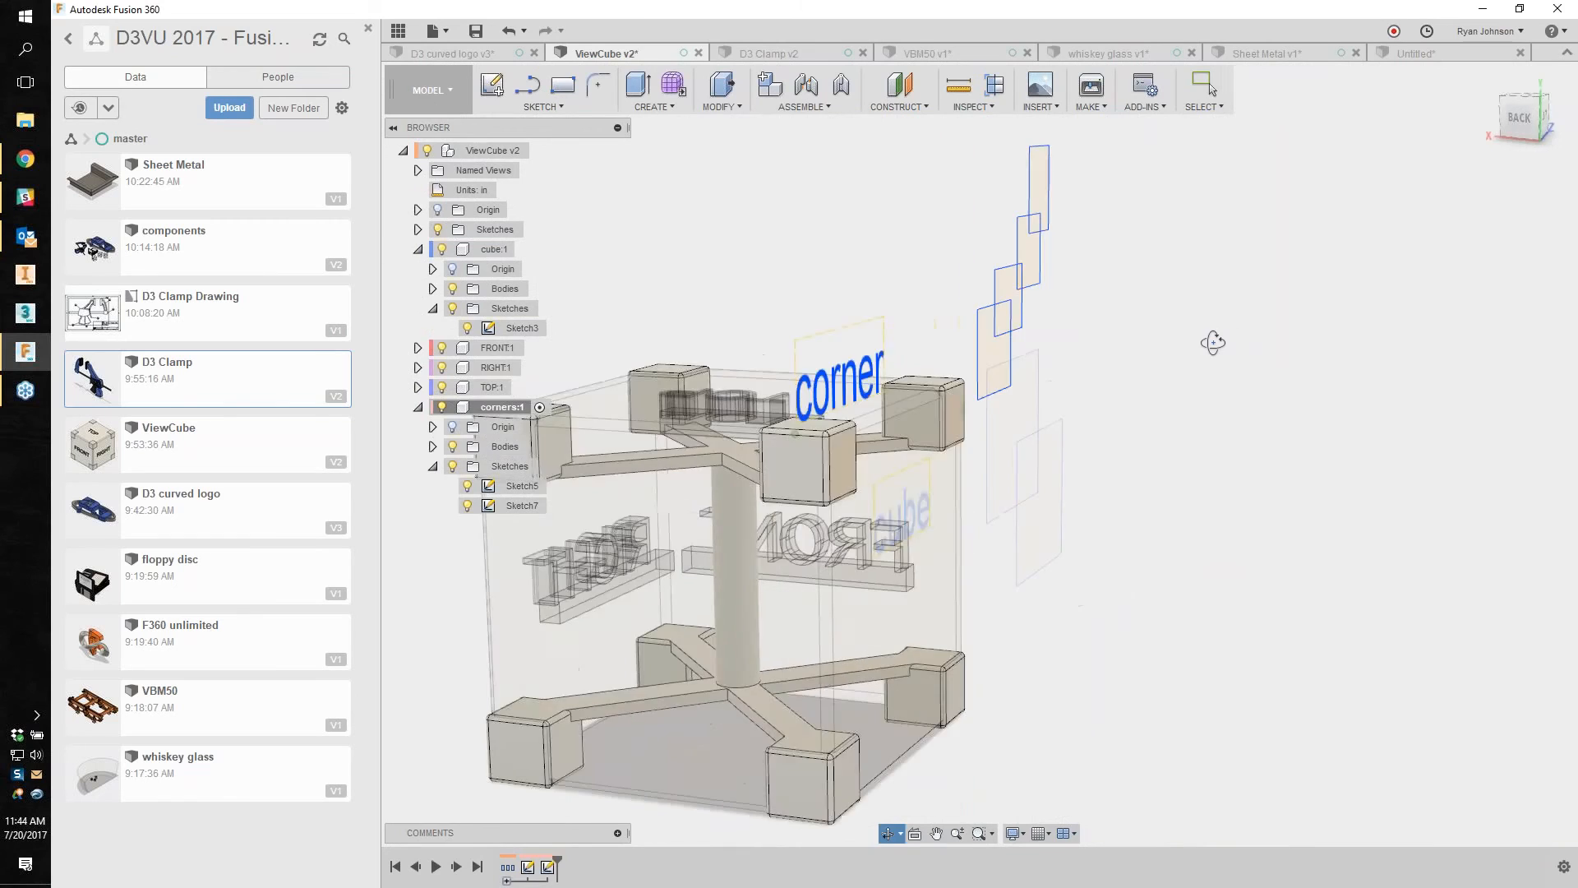
# Step: Extrude the two large rectangle profiles of the cube component's Sketch3 about 0.313 in as a new body, excluding their overlap
pyautogui.press('e')
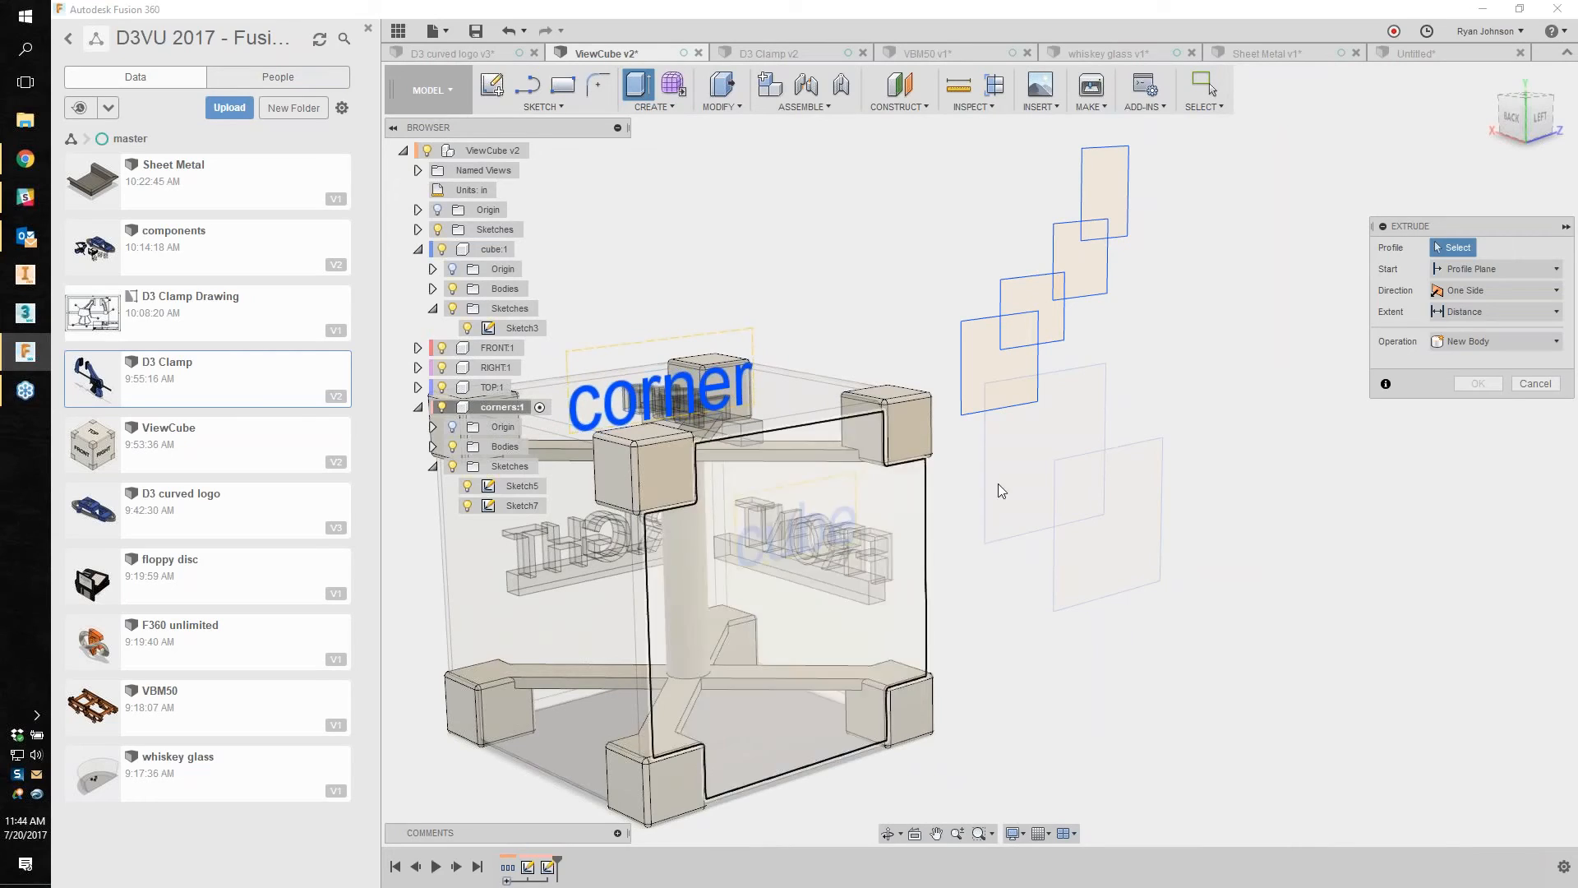
pyautogui.click(1123, 534)
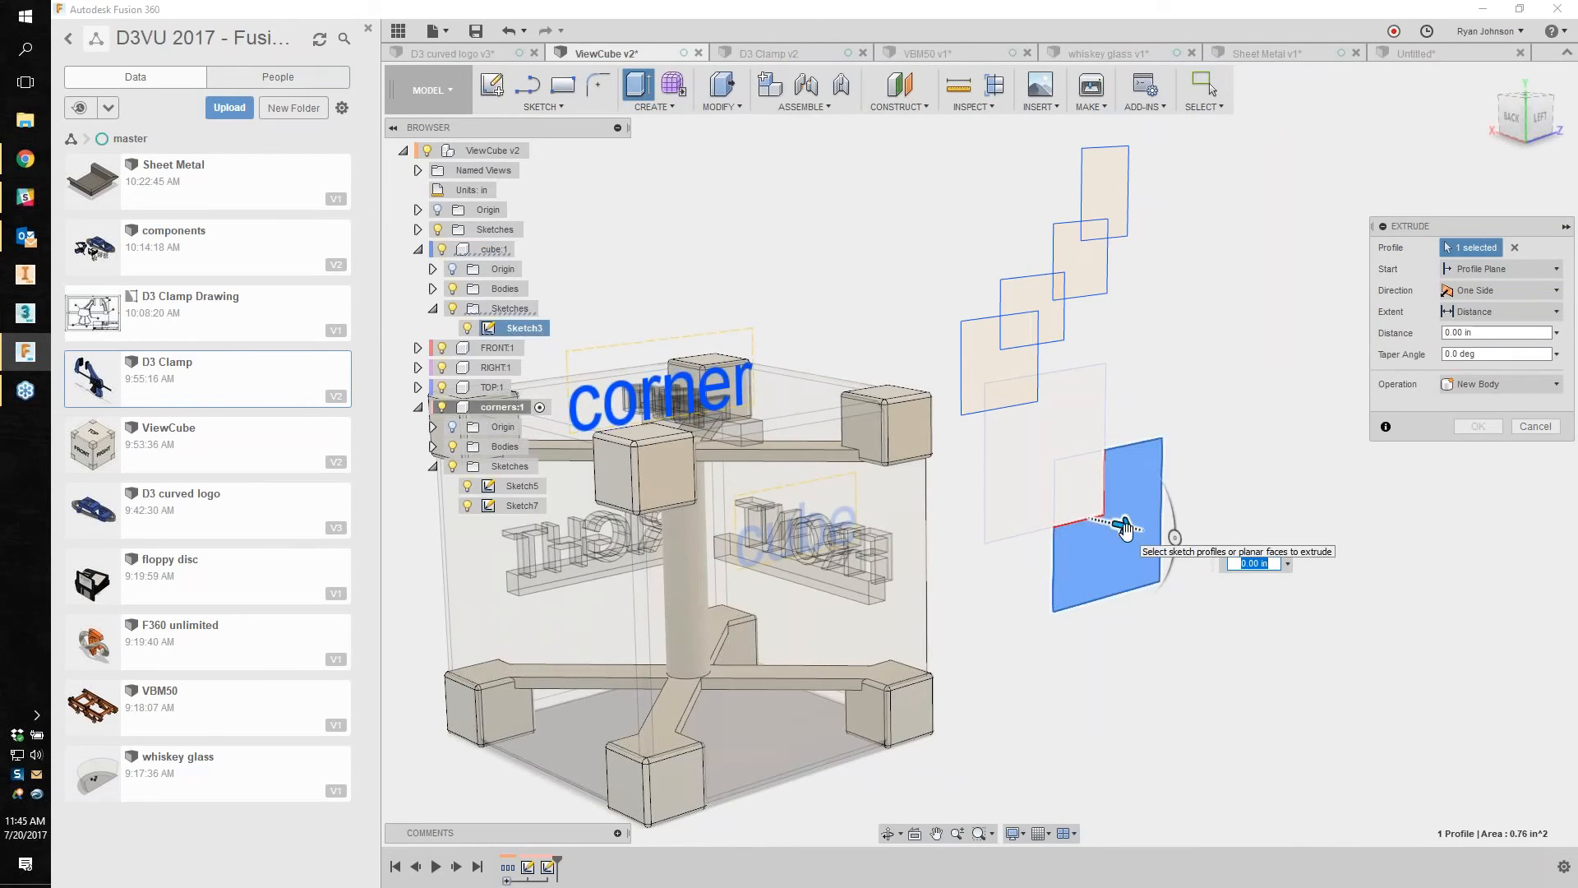
pyautogui.click(1056, 435)
pyautogui.moveTo(1059, 453); pyautogui.dragTo(1099, 460)
pyautogui.keyDown('shift'); pyautogui.moveTo(1154, 604); pyautogui.dragTo(998, 645, button='middle'); pyautogui.keyUp('shift')
pyautogui.press('Return')
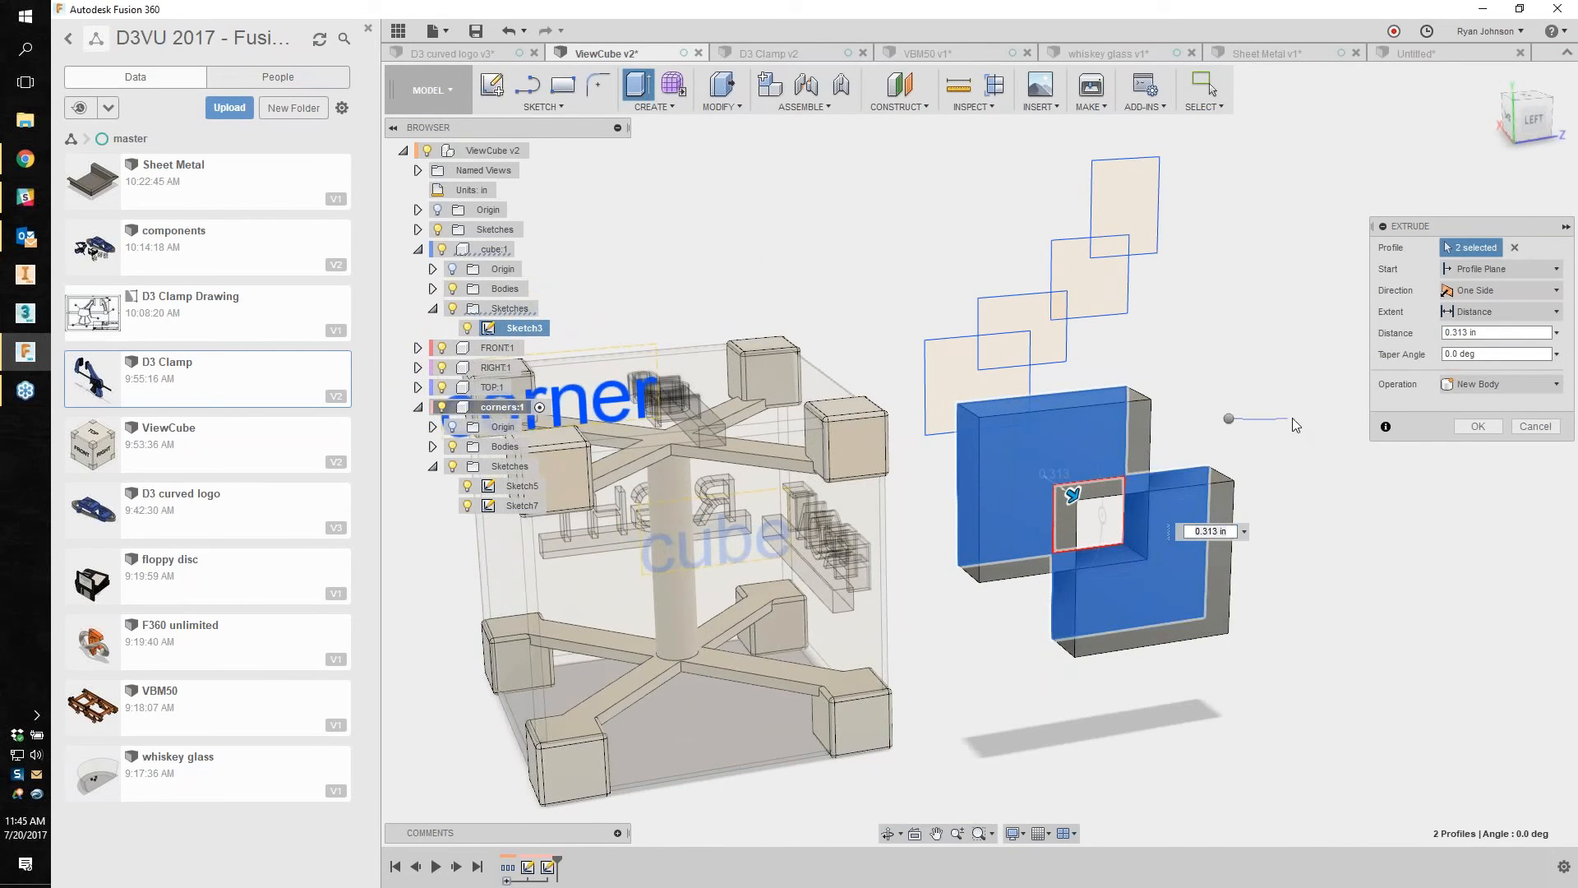
pyautogui.keyDown('shift'); pyautogui.moveTo(1292, 417); pyautogui.dragTo(669, 789, button='middle'); pyautogui.keyUp('shift')
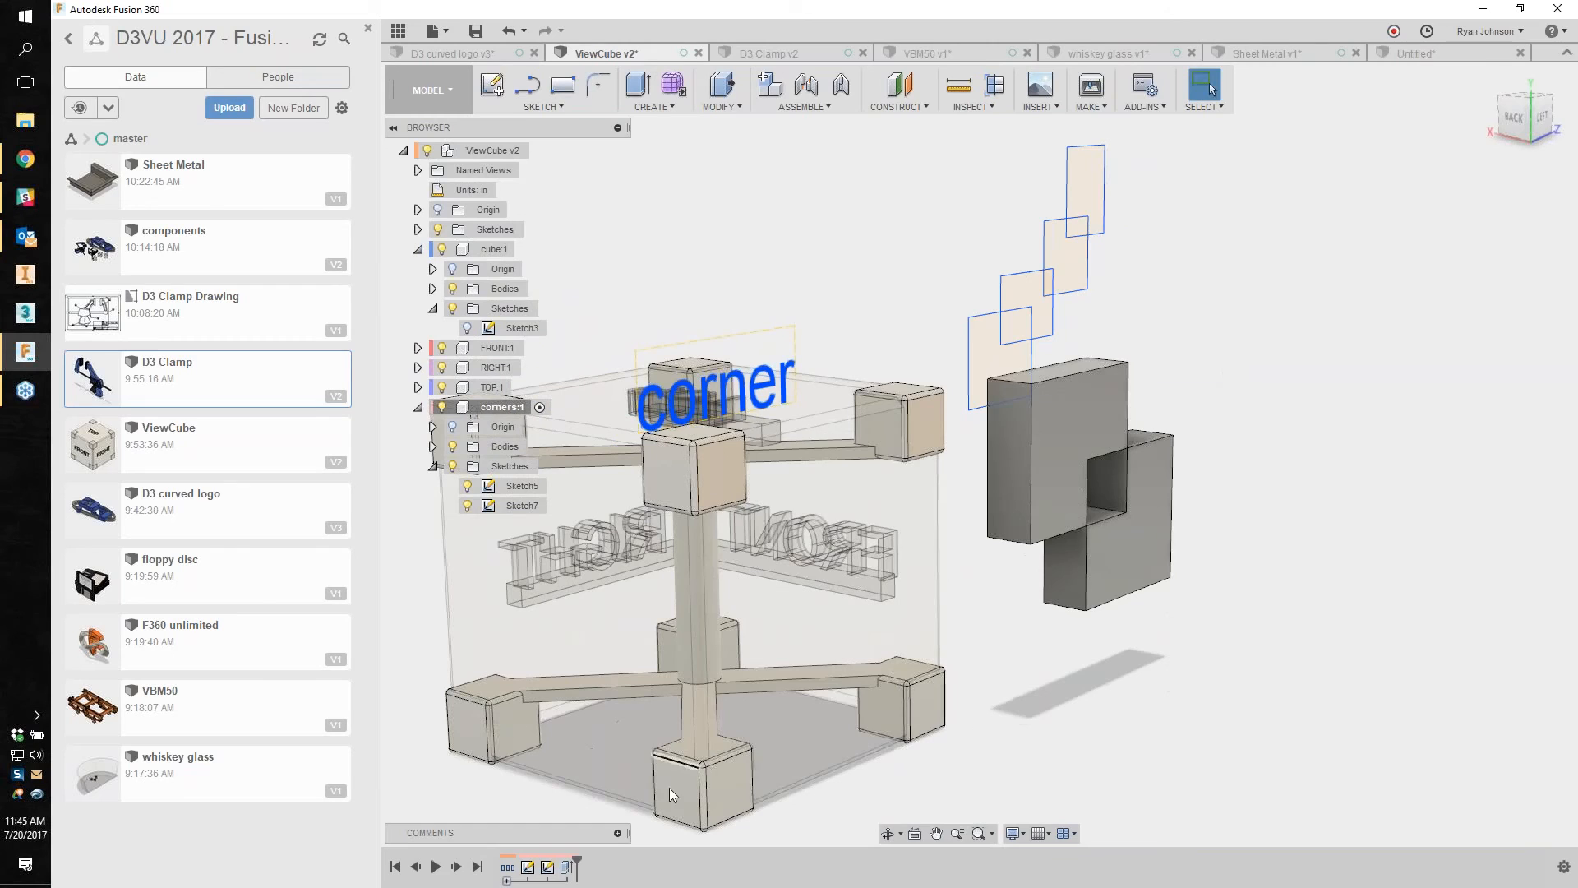
# Step: Select the new extrusion in the timeline to see which geometry it made, clear the selection and view it from another angle
pyautogui.click(568, 867)
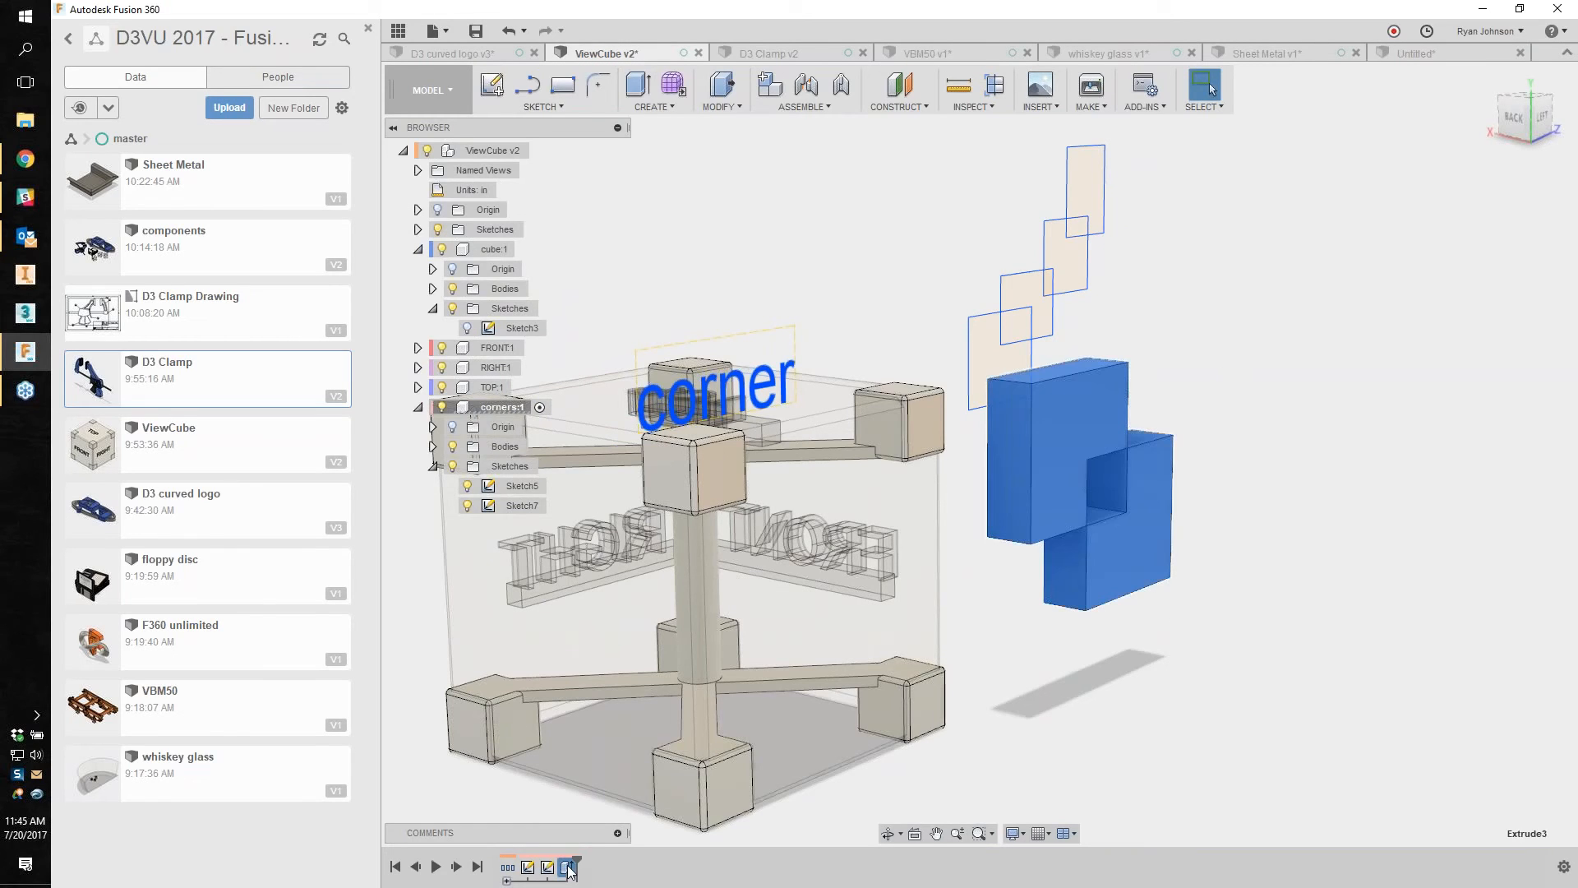
pyautogui.click(953, 245)
pyautogui.keyDown('shift'); pyautogui.moveTo(1282, 391); pyautogui.dragTo(1171, 396, button='middle'); pyautogui.keyUp('shift')
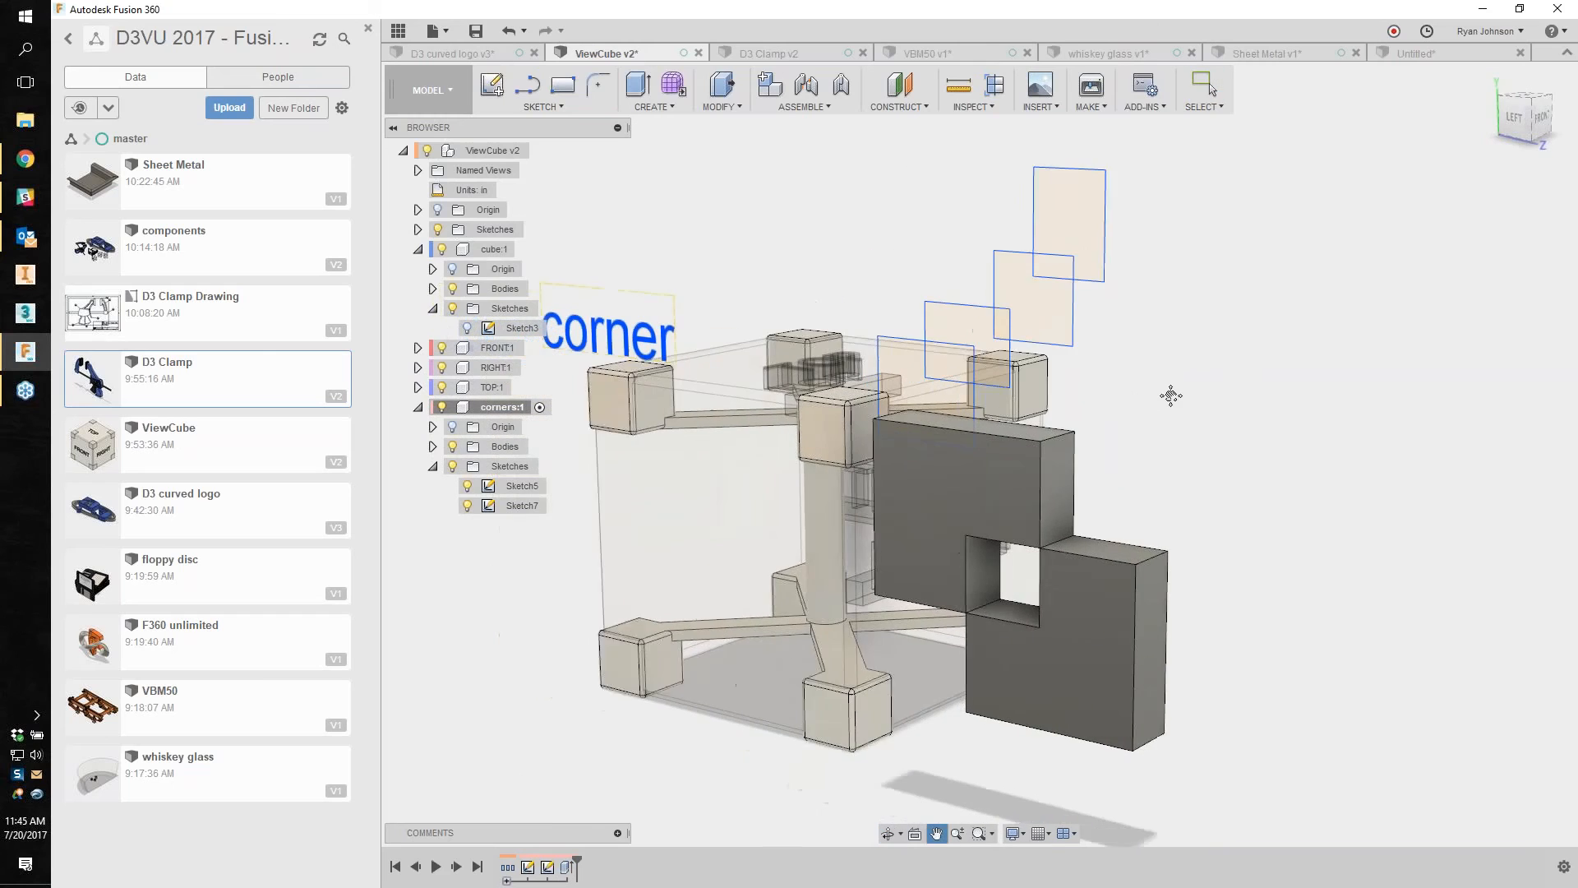
pyautogui.moveTo(1171, 396); pyautogui.dragTo(1204, 394)
pyautogui.click(1211, 91)
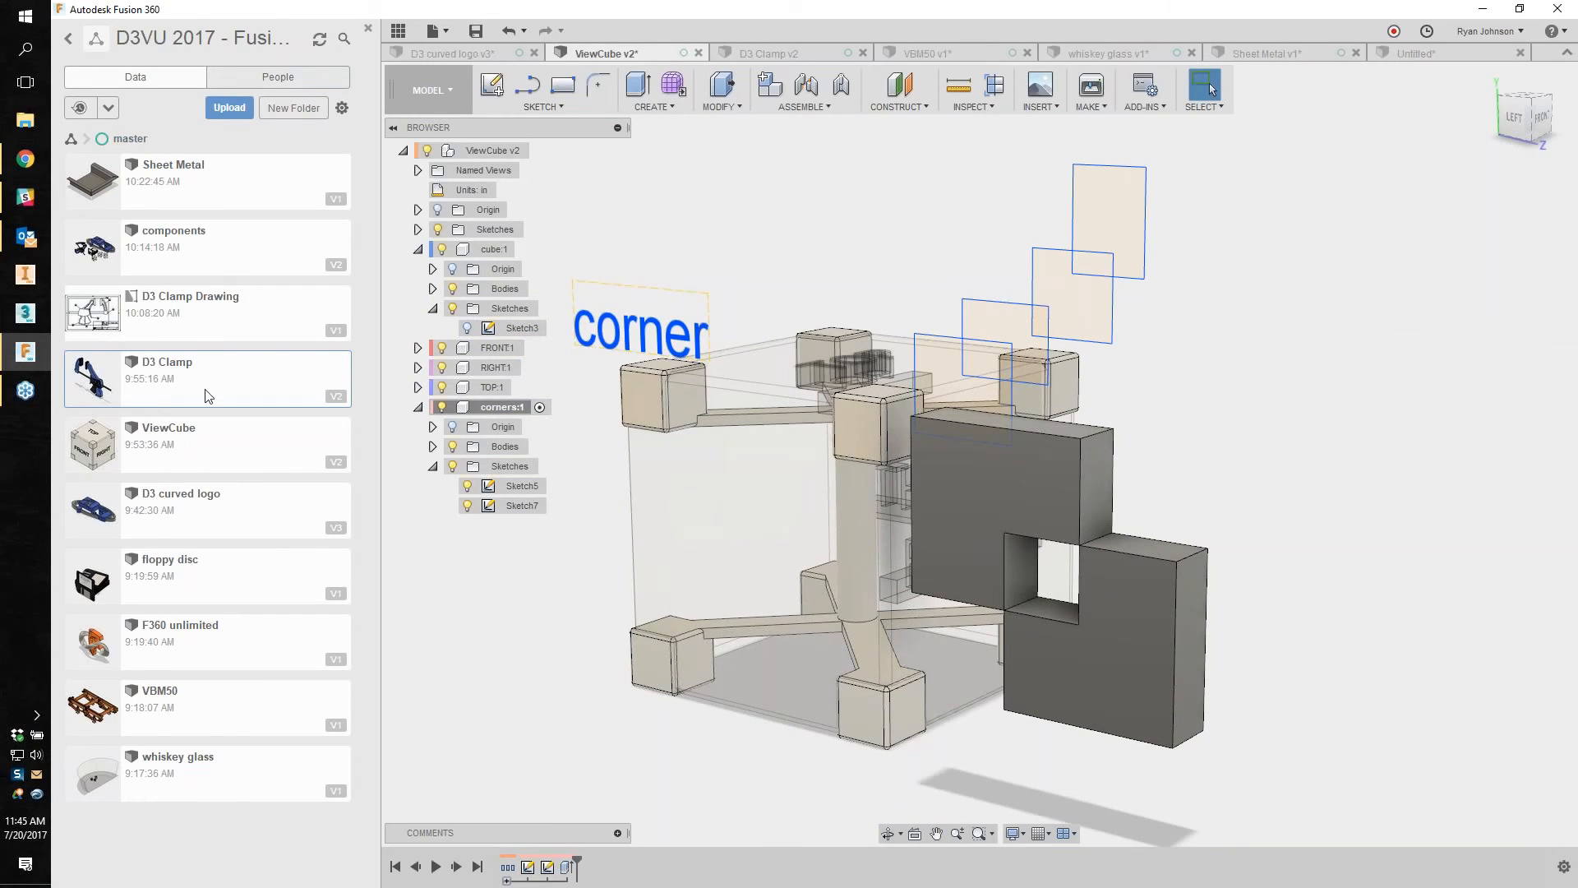
# Step: Switch to the D3 Clamp design and review the Uses, Used In and Drawings information in its file details
pyautogui.click(776, 51)
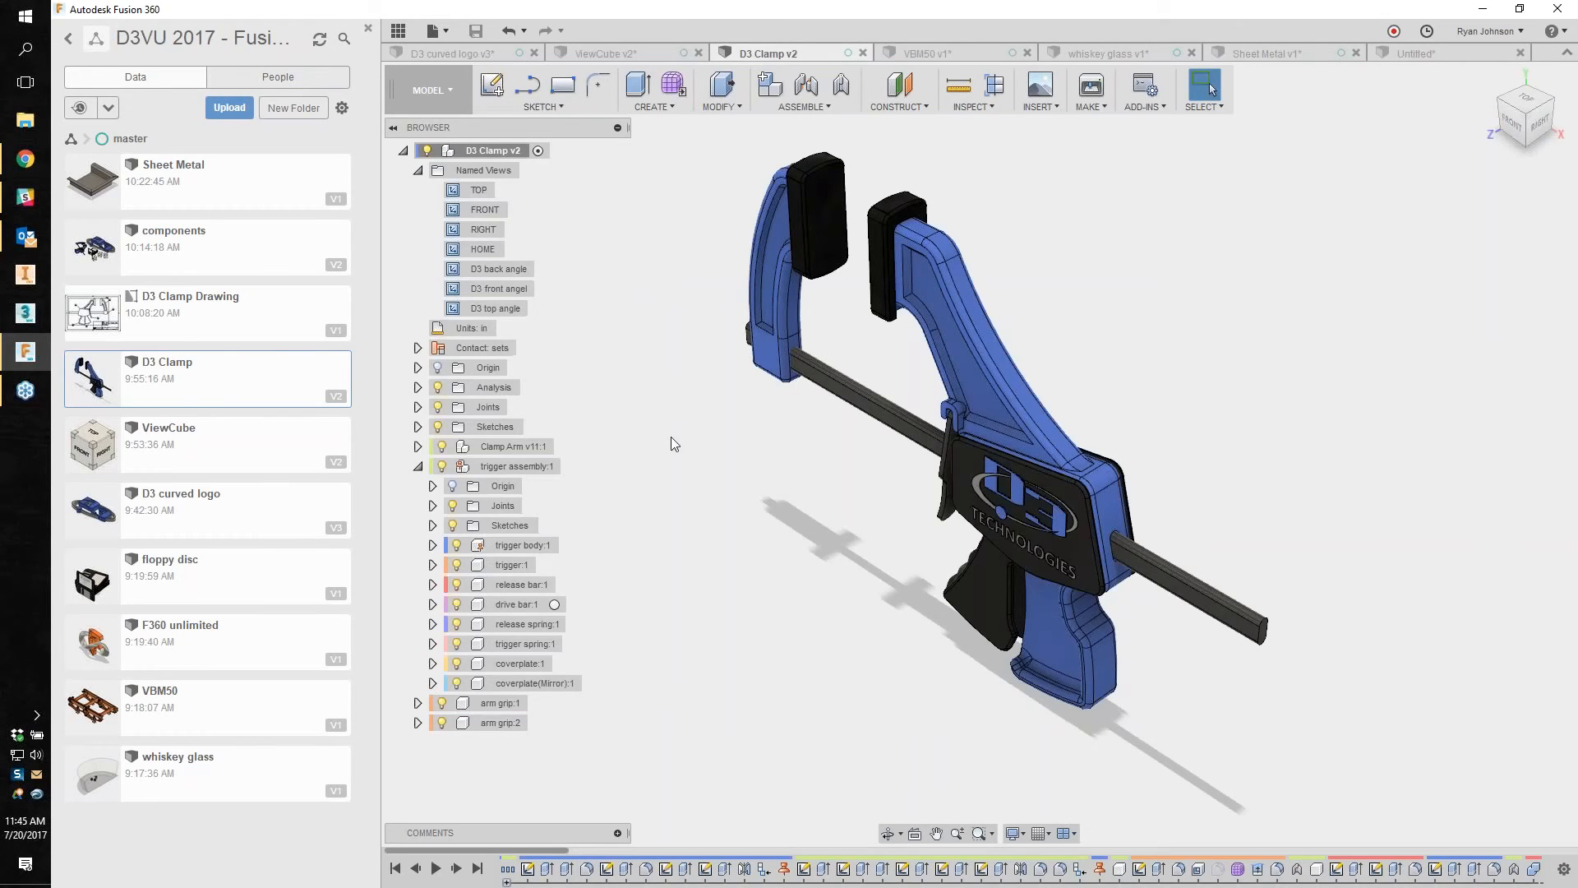
pyautogui.keyDown('shift'); pyautogui.moveTo(695, 579); pyautogui.dragTo(724, 574, button='middle'); pyautogui.keyUp('shift')
pyautogui.moveTo(825, 554); pyautogui.dragTo(793, 583)
pyautogui.press('Escape')
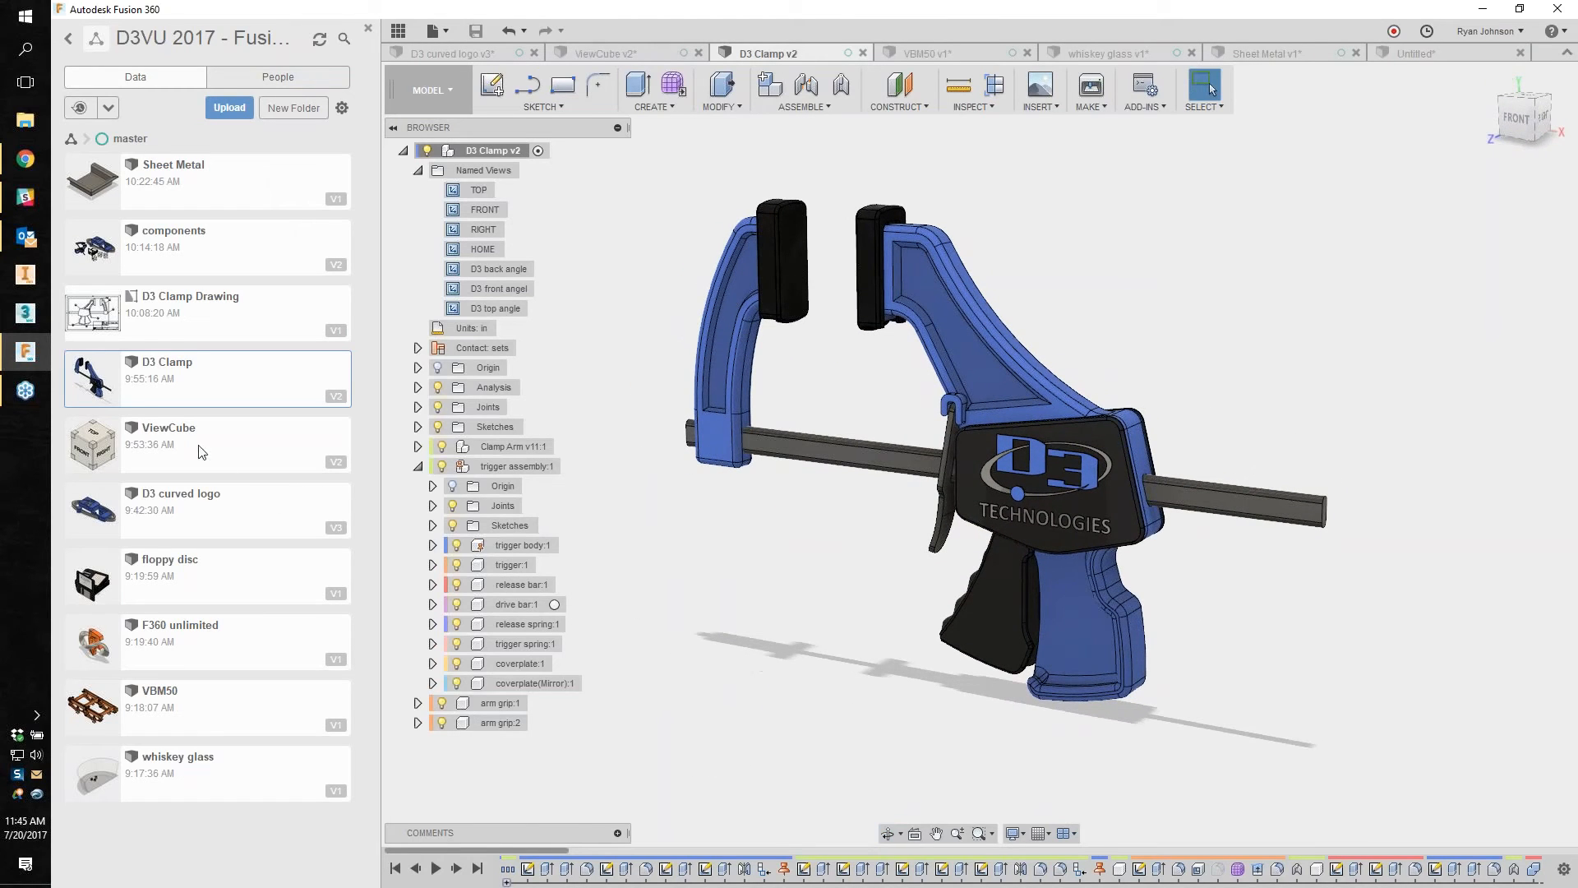
pyautogui.click(335, 398)
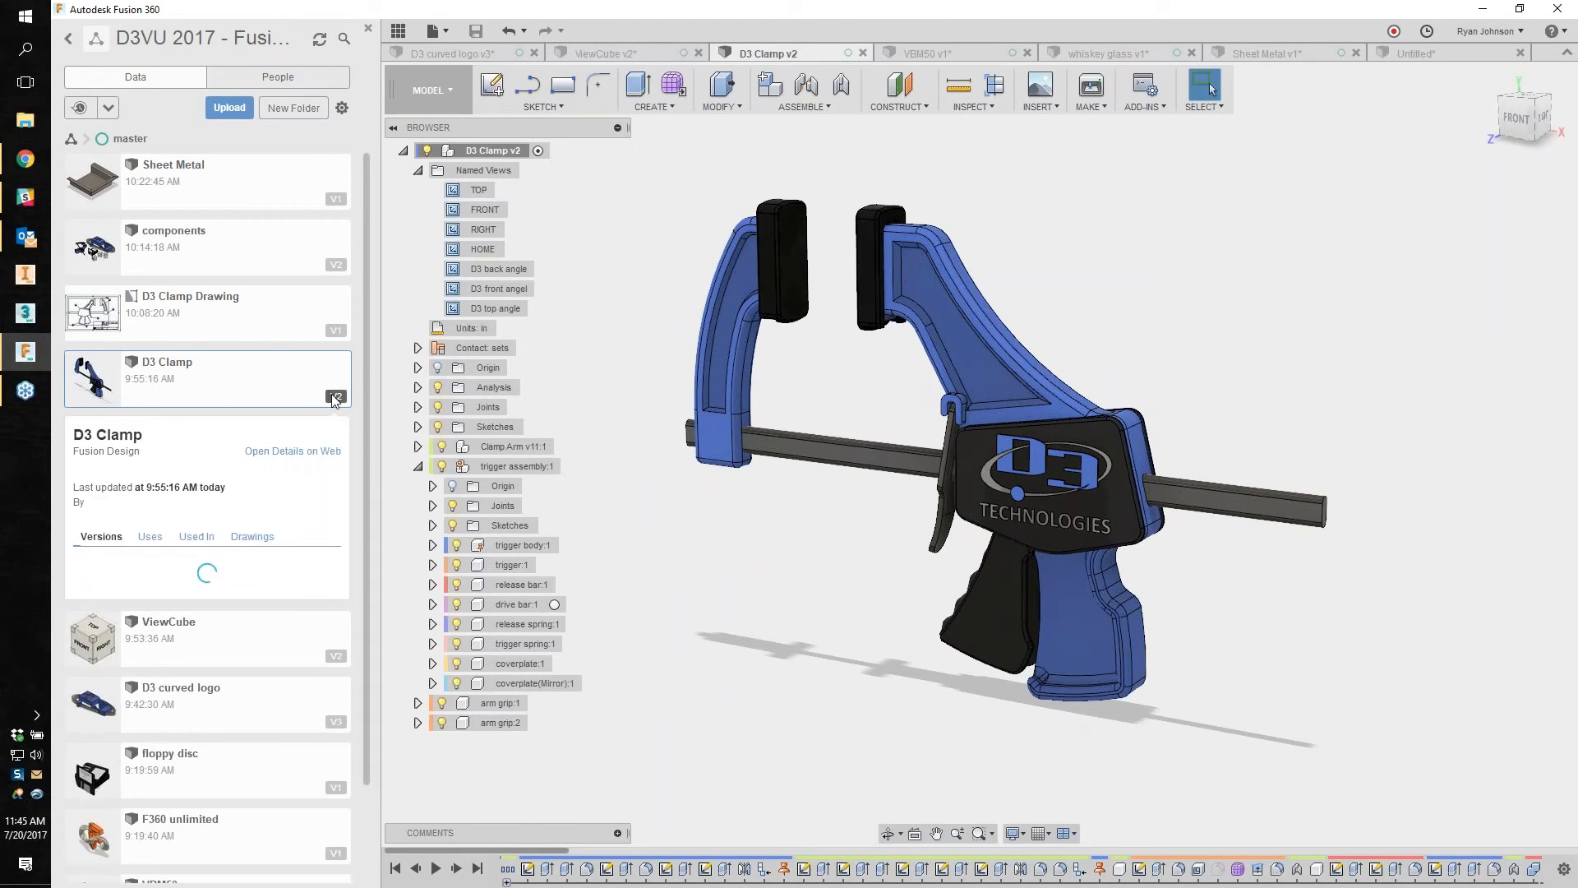
pyautogui.click(150, 538)
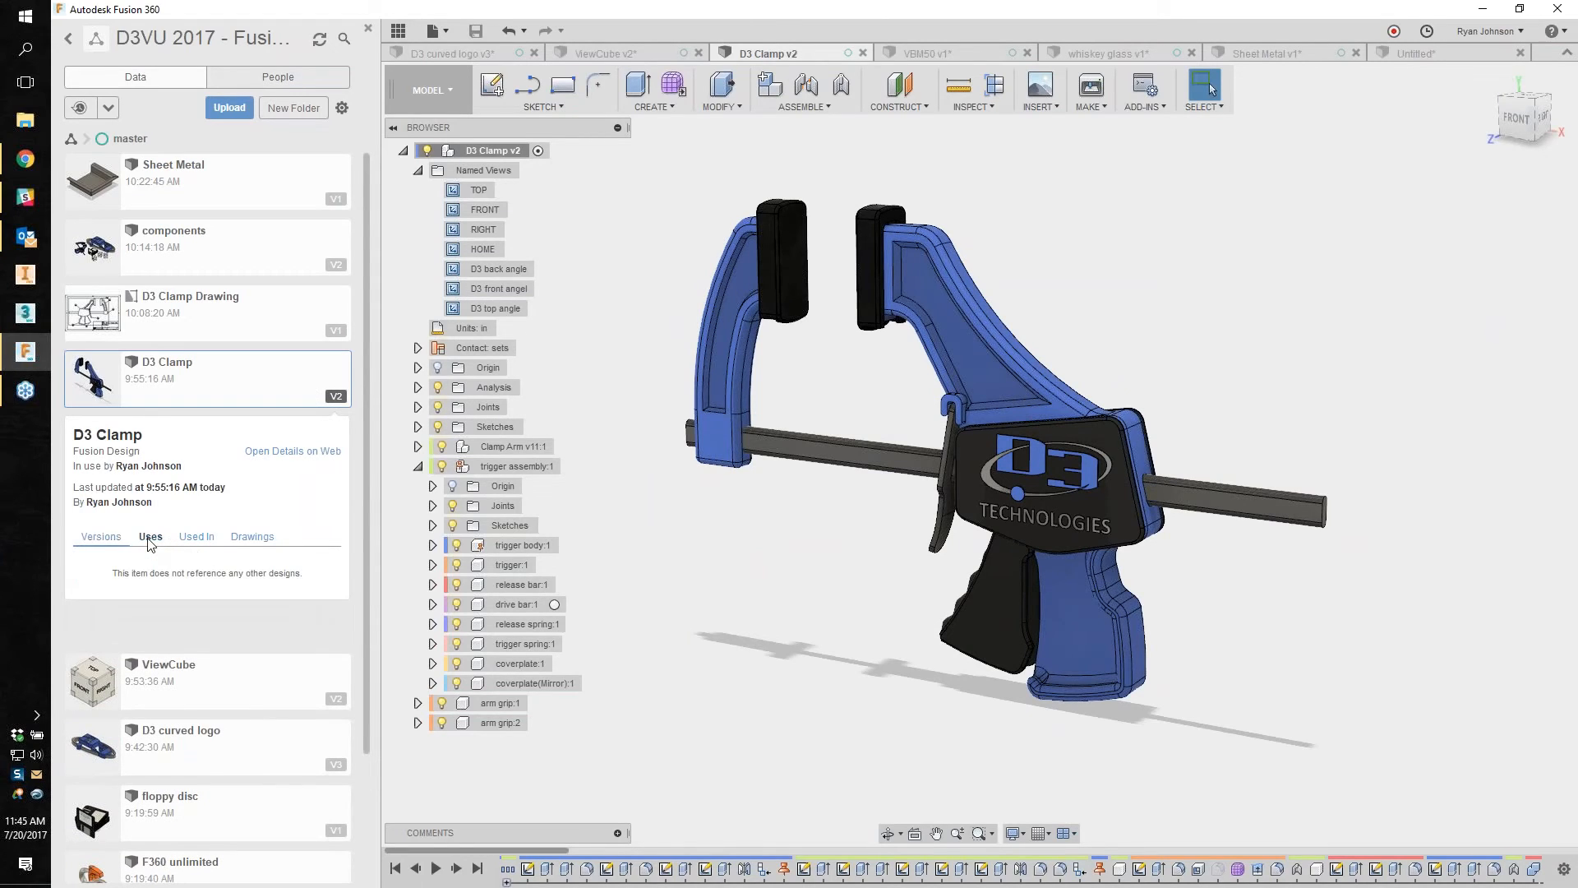
pyautogui.click(196, 538)
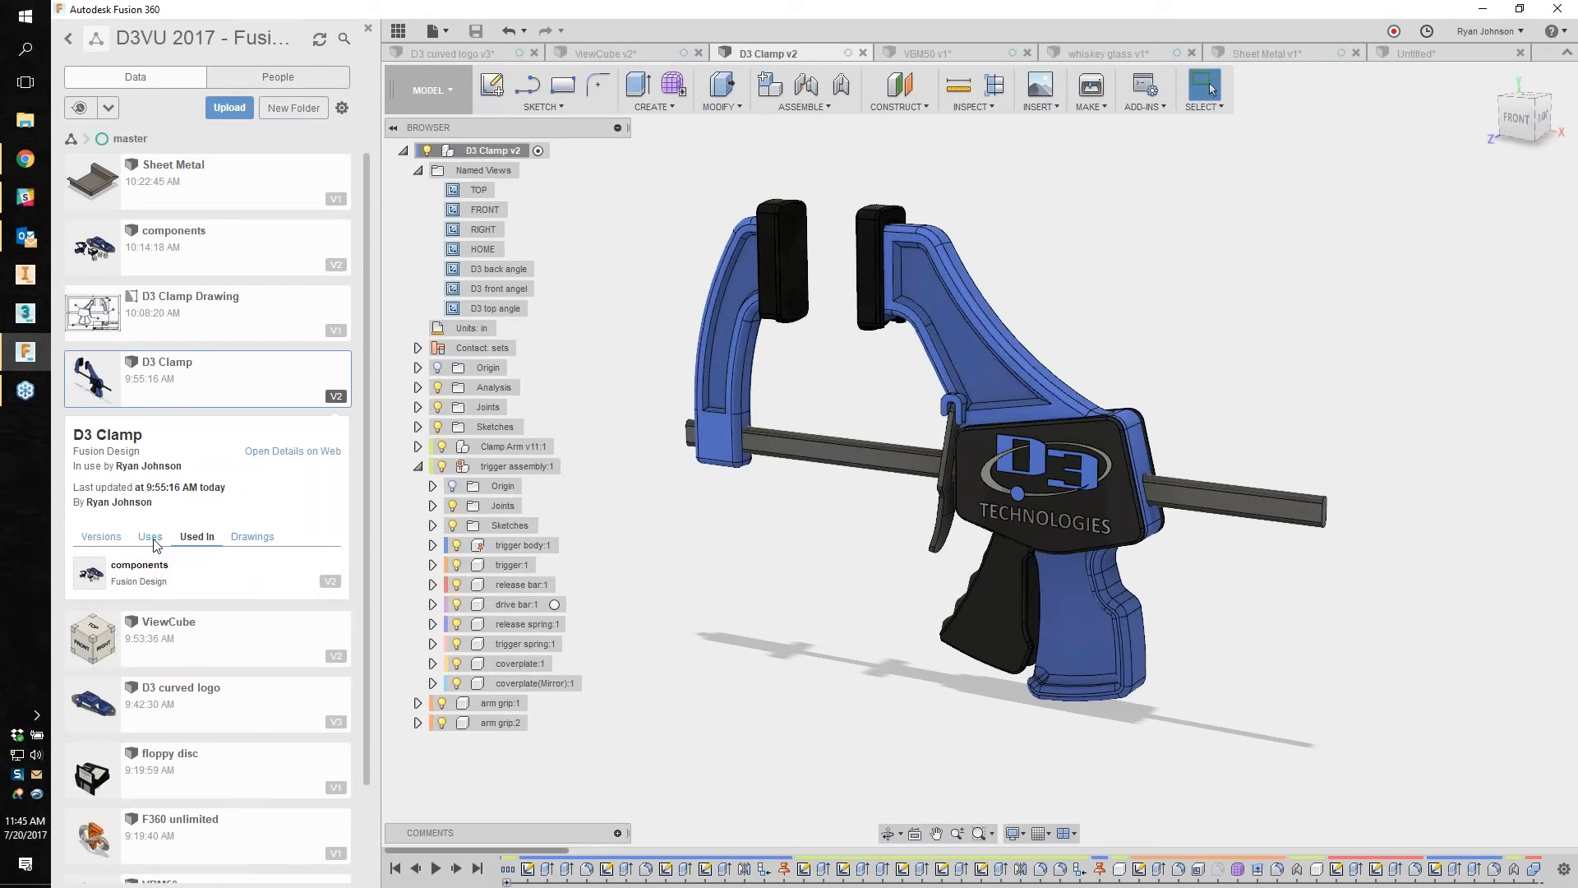
pyautogui.click(153, 539)
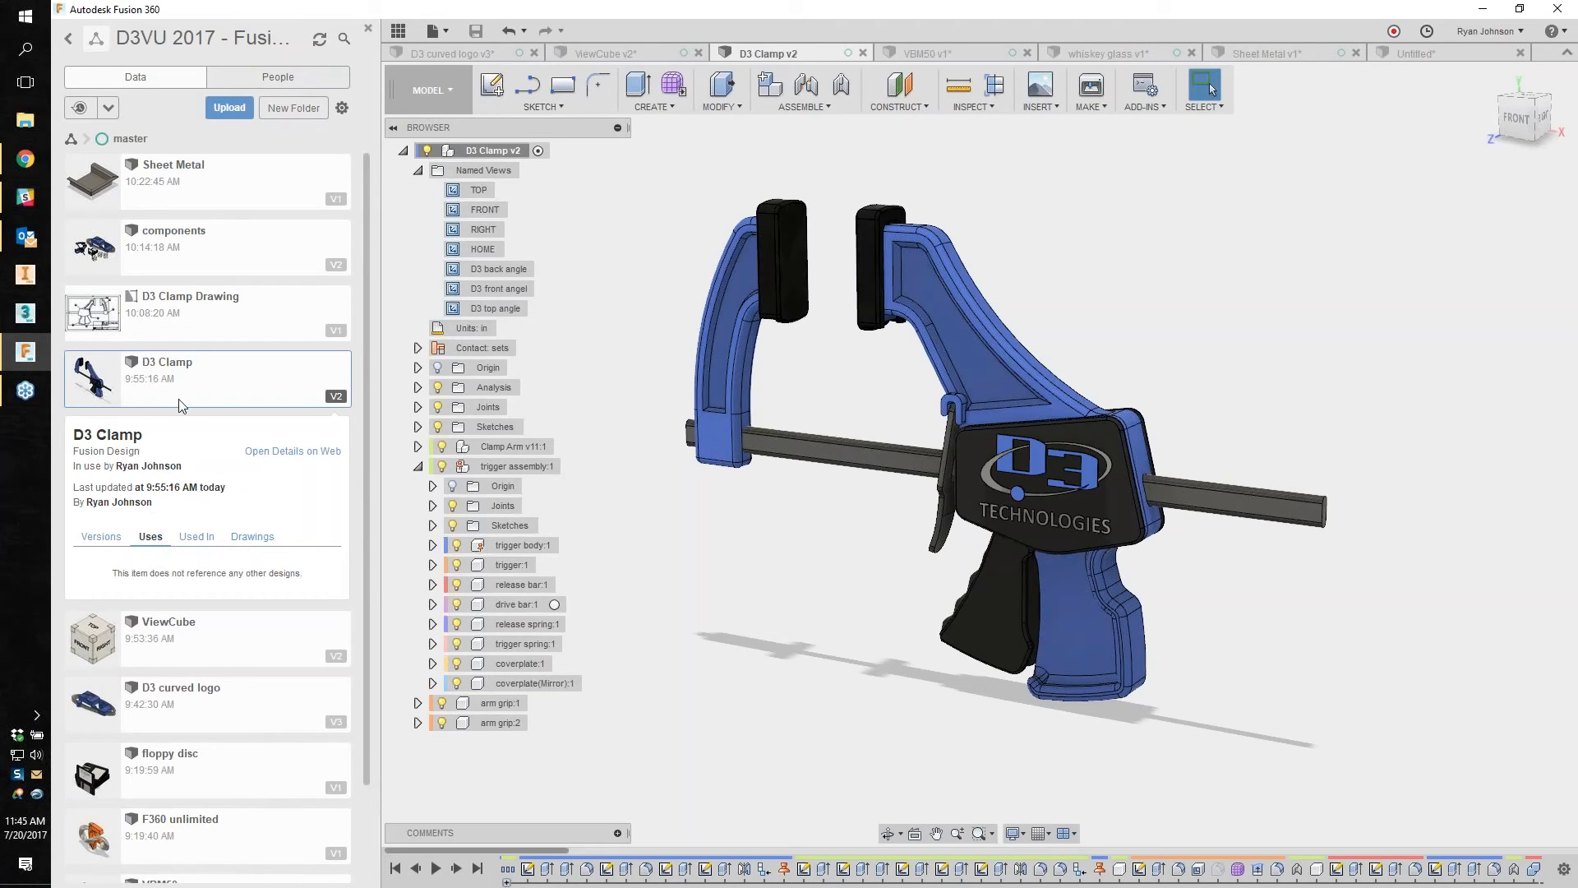
pyautogui.click(201, 539)
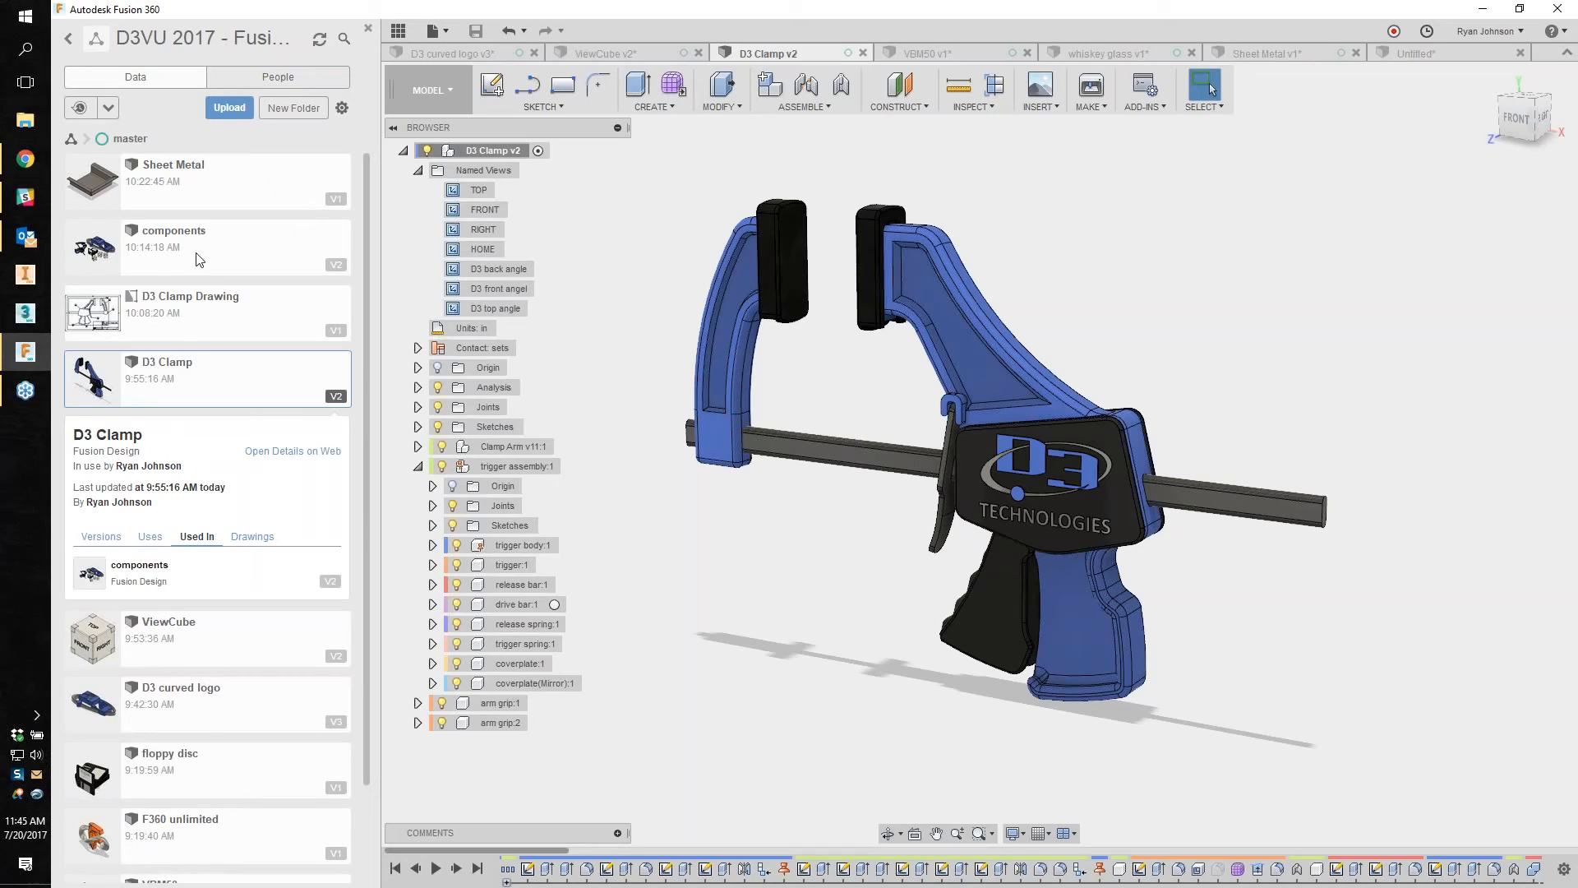
pyautogui.click(254, 538)
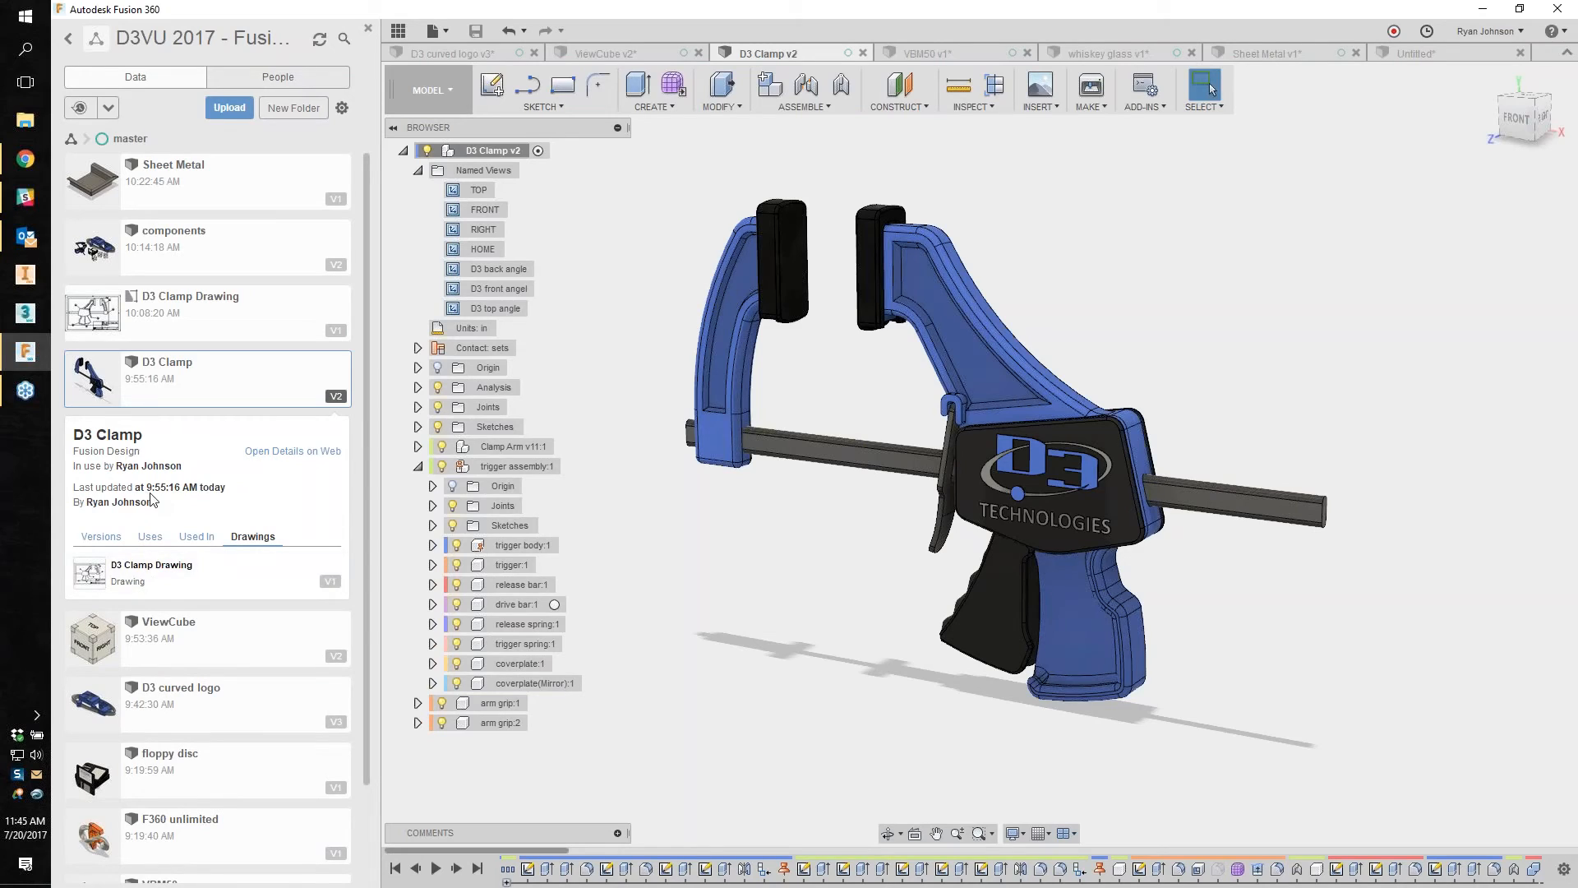
# Step: Open the D3 Clamp's web details in Chrome and examine the 3D model from several angles
pyautogui.click(302, 450)
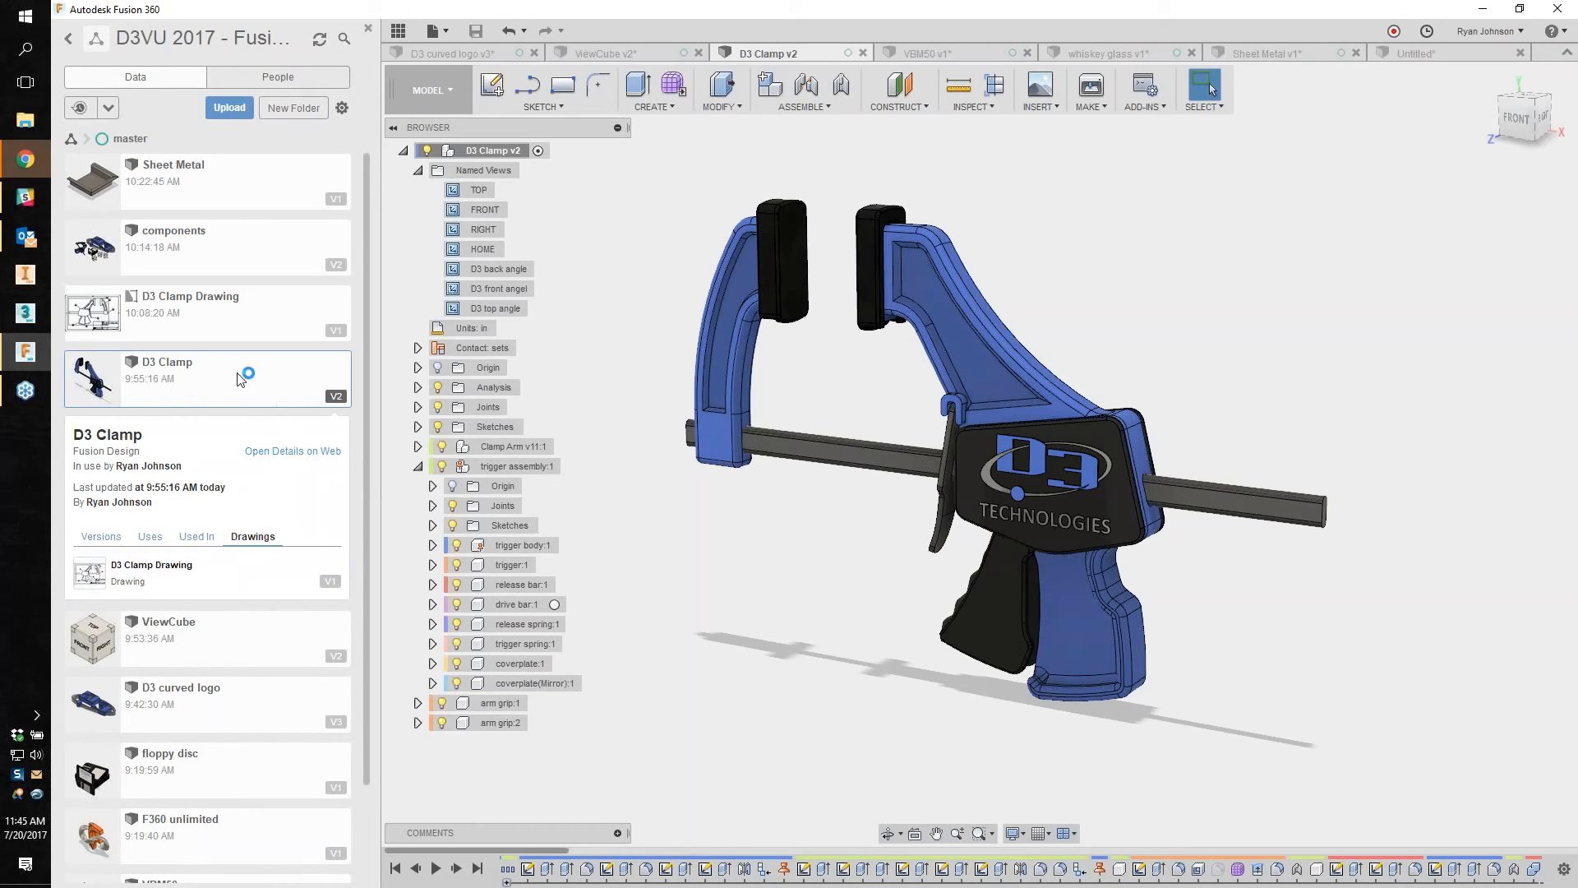
pyautogui.moveTo(30, 171)
pyautogui.click(132, 166)
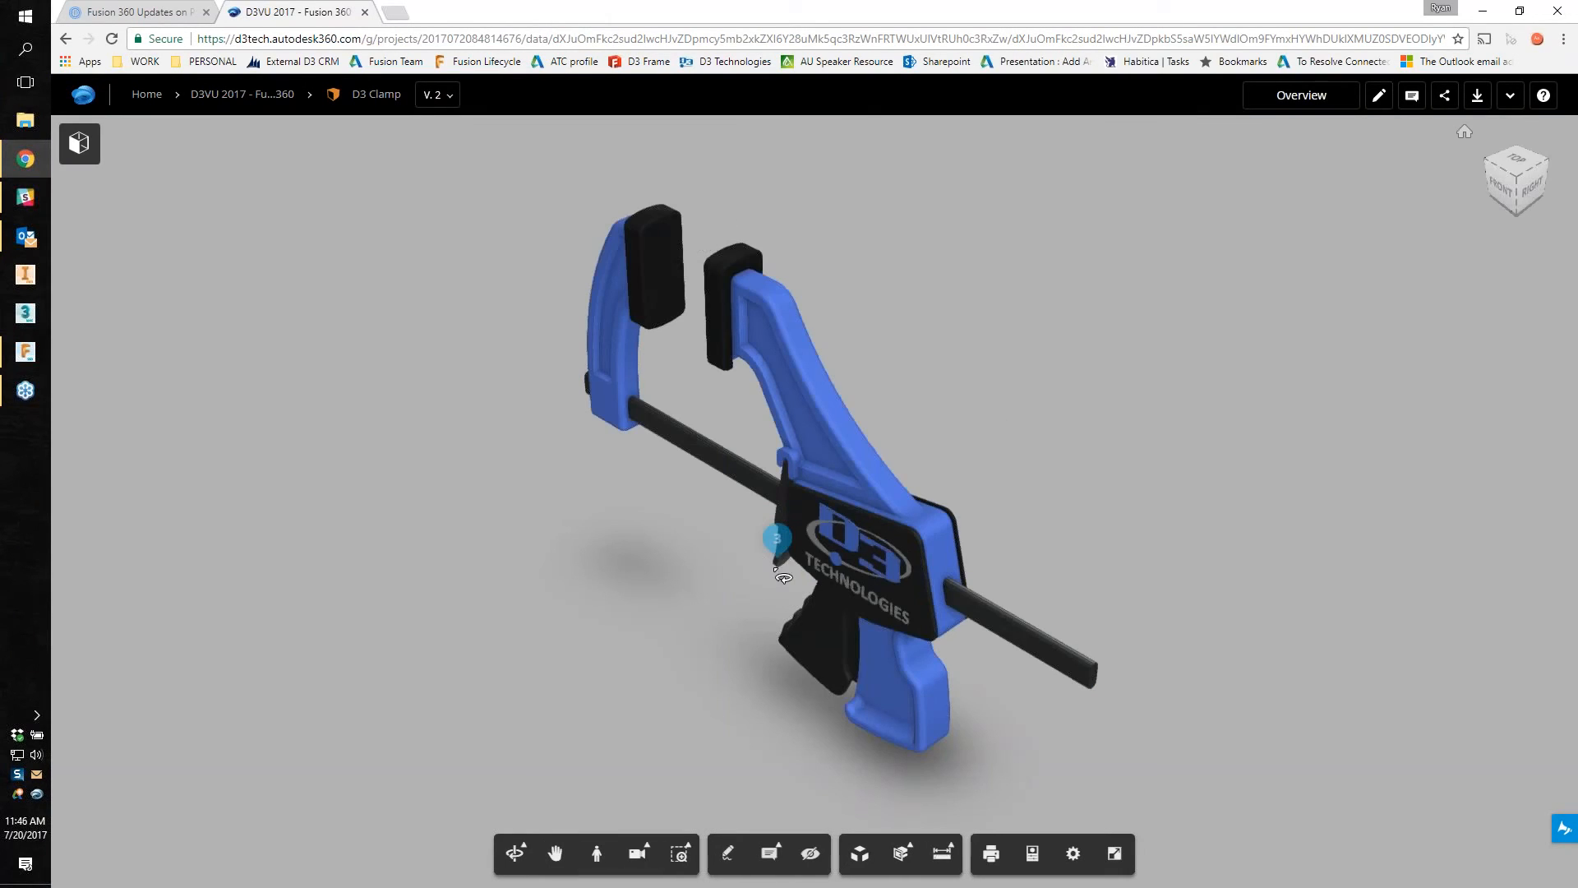
pyautogui.moveTo(518, 634); pyautogui.dragTo(826, 559)
pyautogui.scroll(5, 893, 511)
pyautogui.moveTo(1358, 657); pyautogui.dragTo(581, 534)
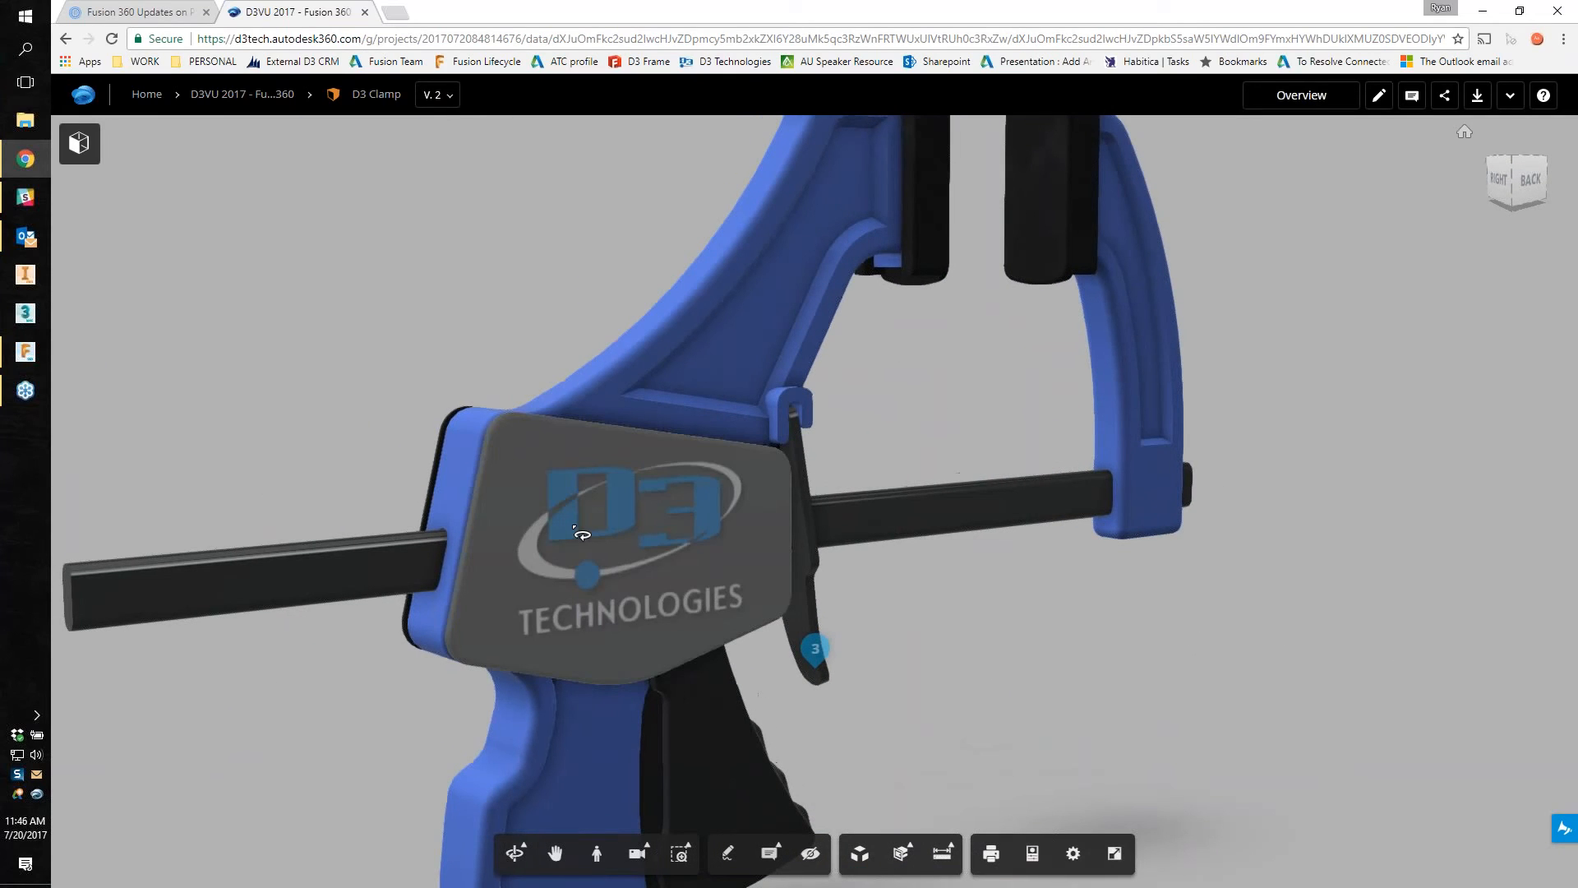
pyautogui.moveTo(275, 348); pyautogui.dragTo(945, 411)
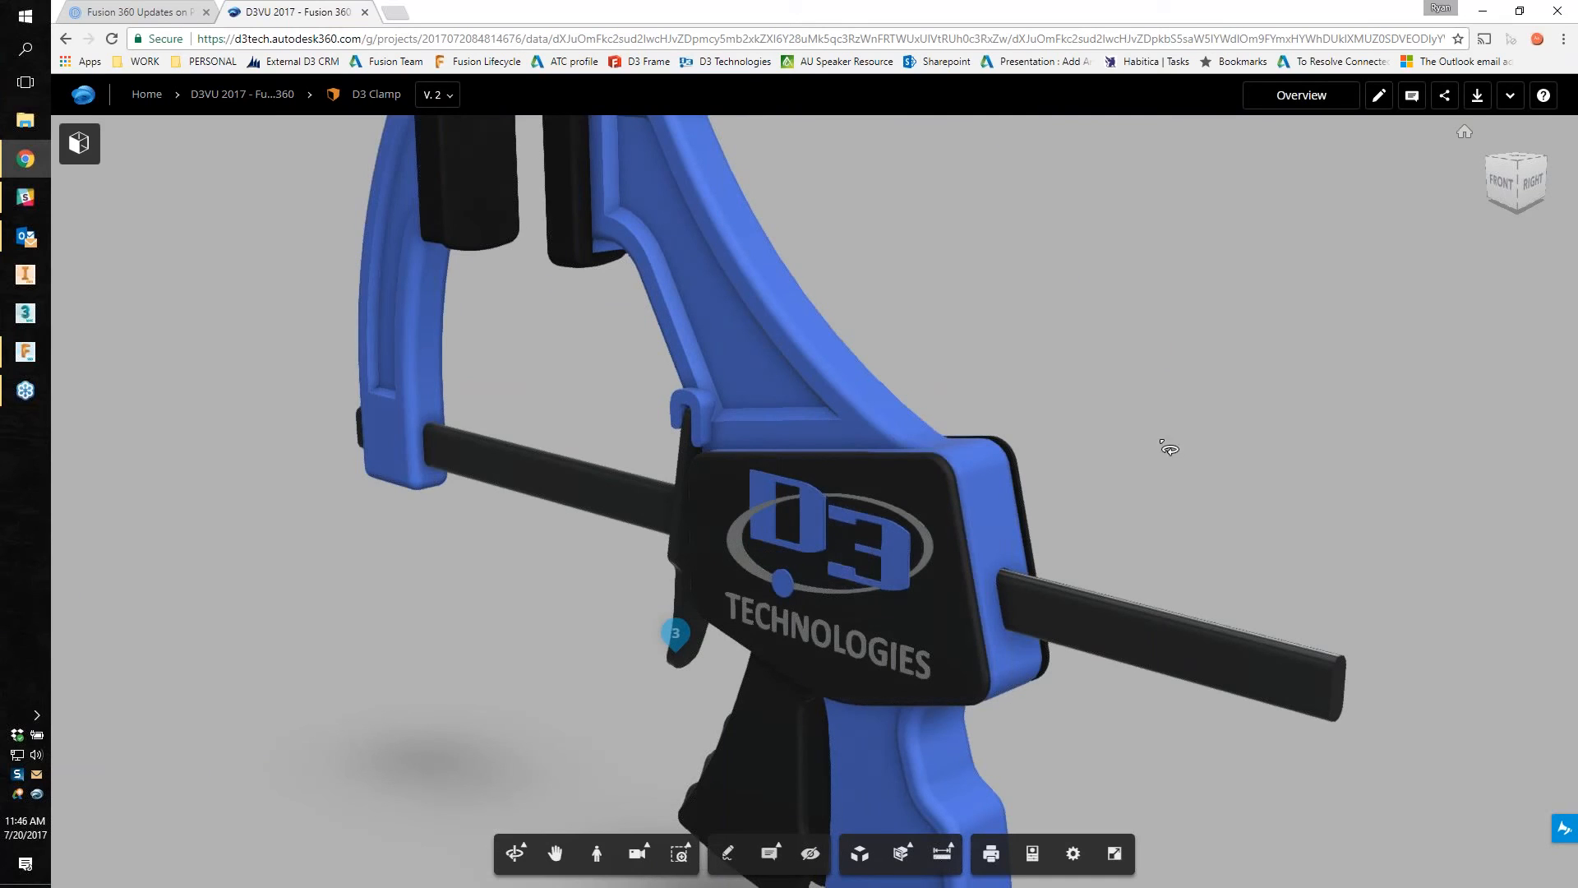
pyautogui.moveTo(1218, 467); pyautogui.dragTo(1162, 362)
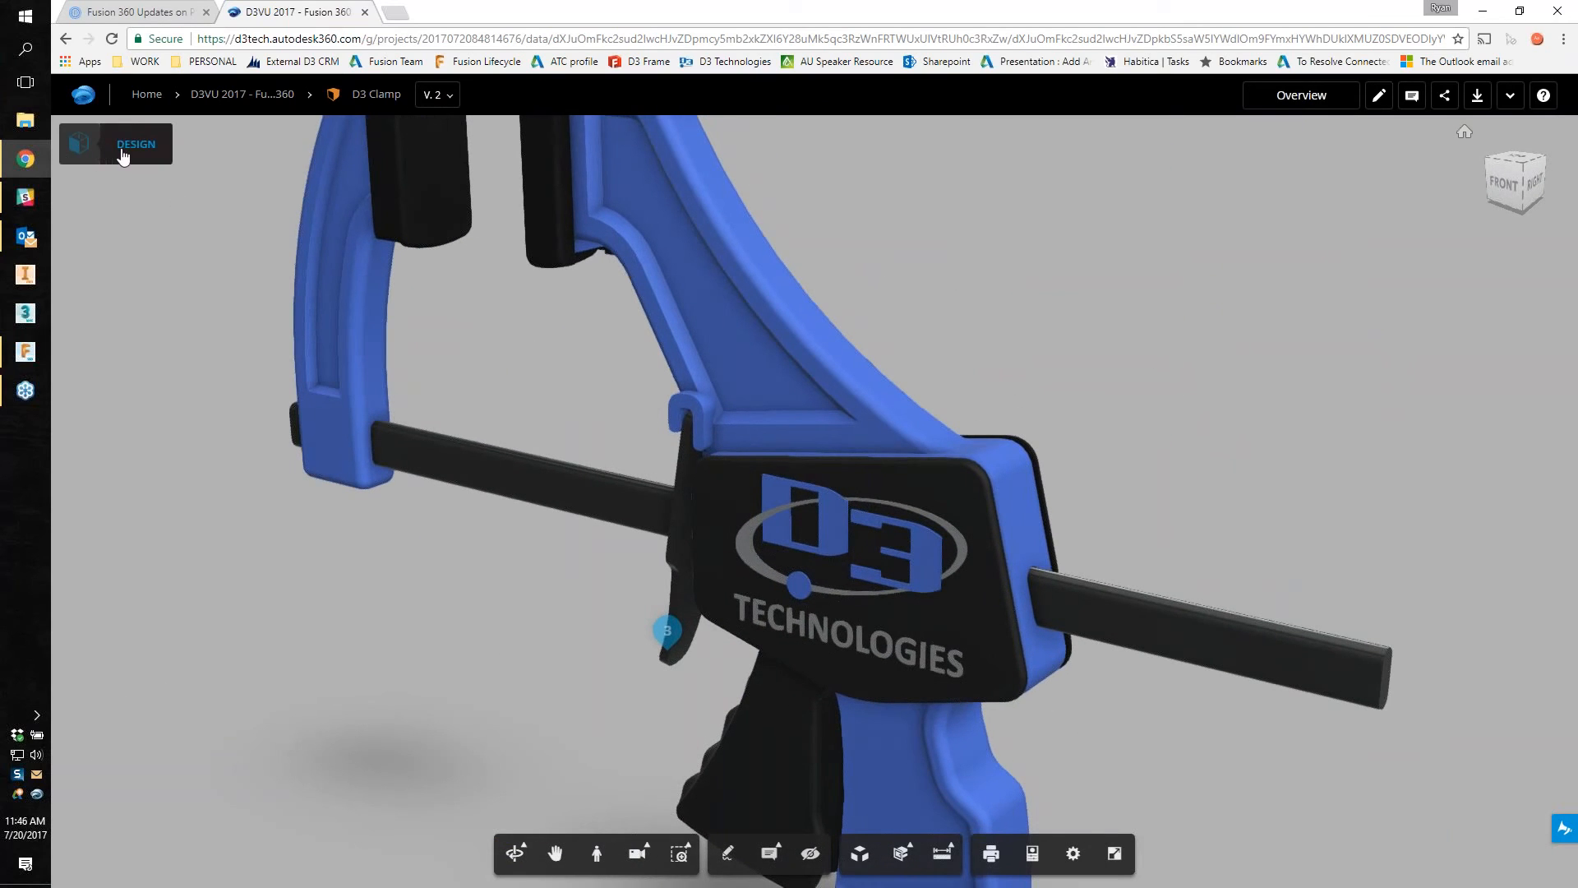
# Step: Expand the design's trigger assembly, isolate the mirrored coverplate, coverplate and trigger spring, and restore and collapse the full D3 Clamp v2
pyautogui.click(123, 155)
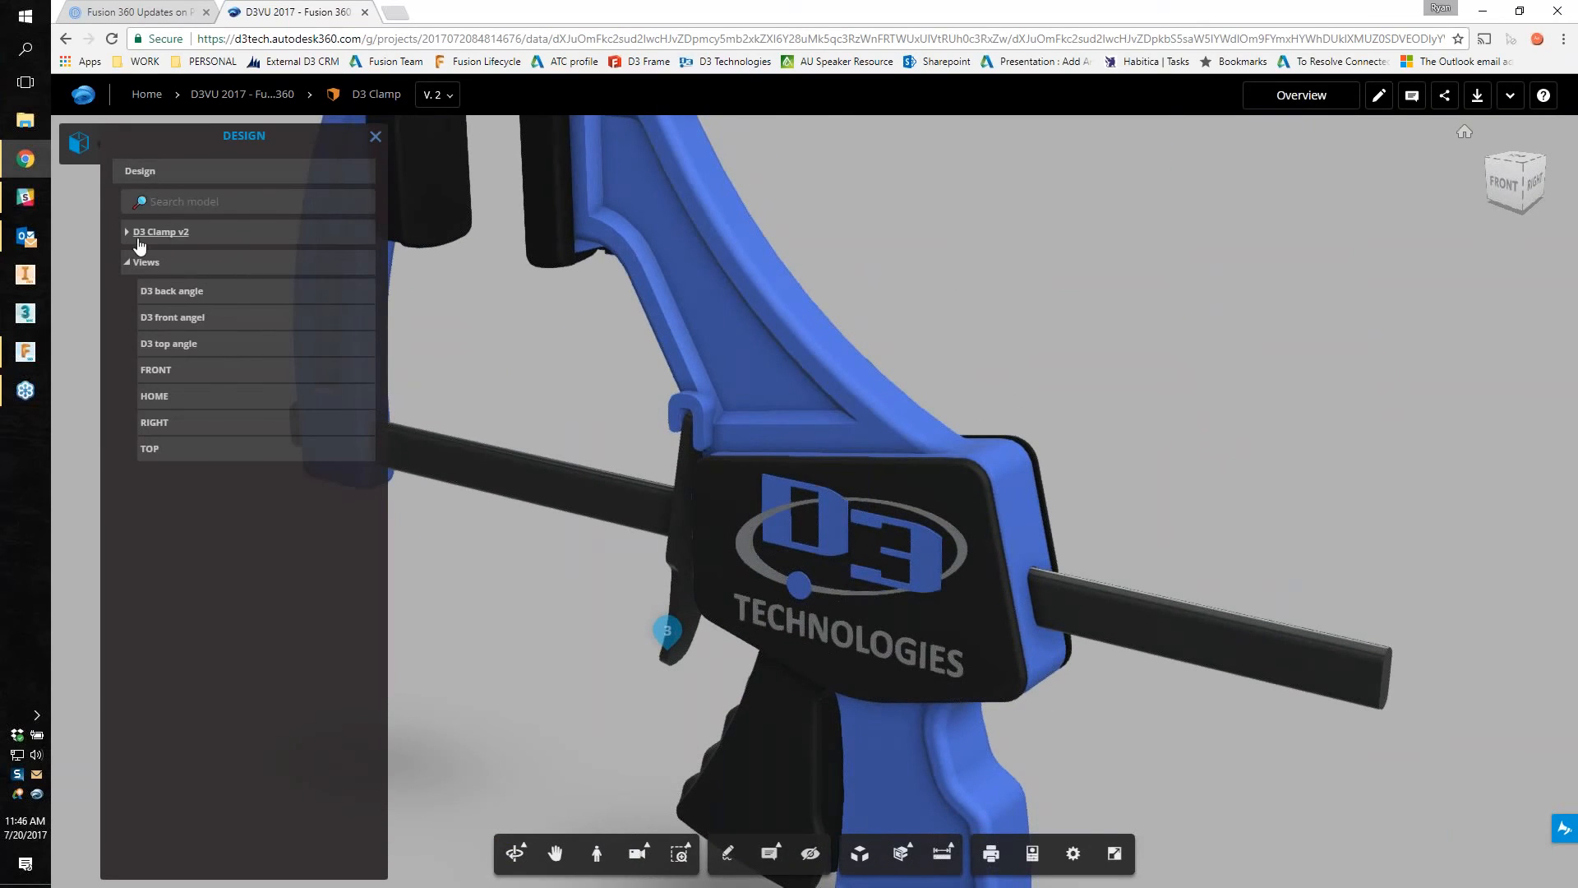
pyautogui.click(127, 233)
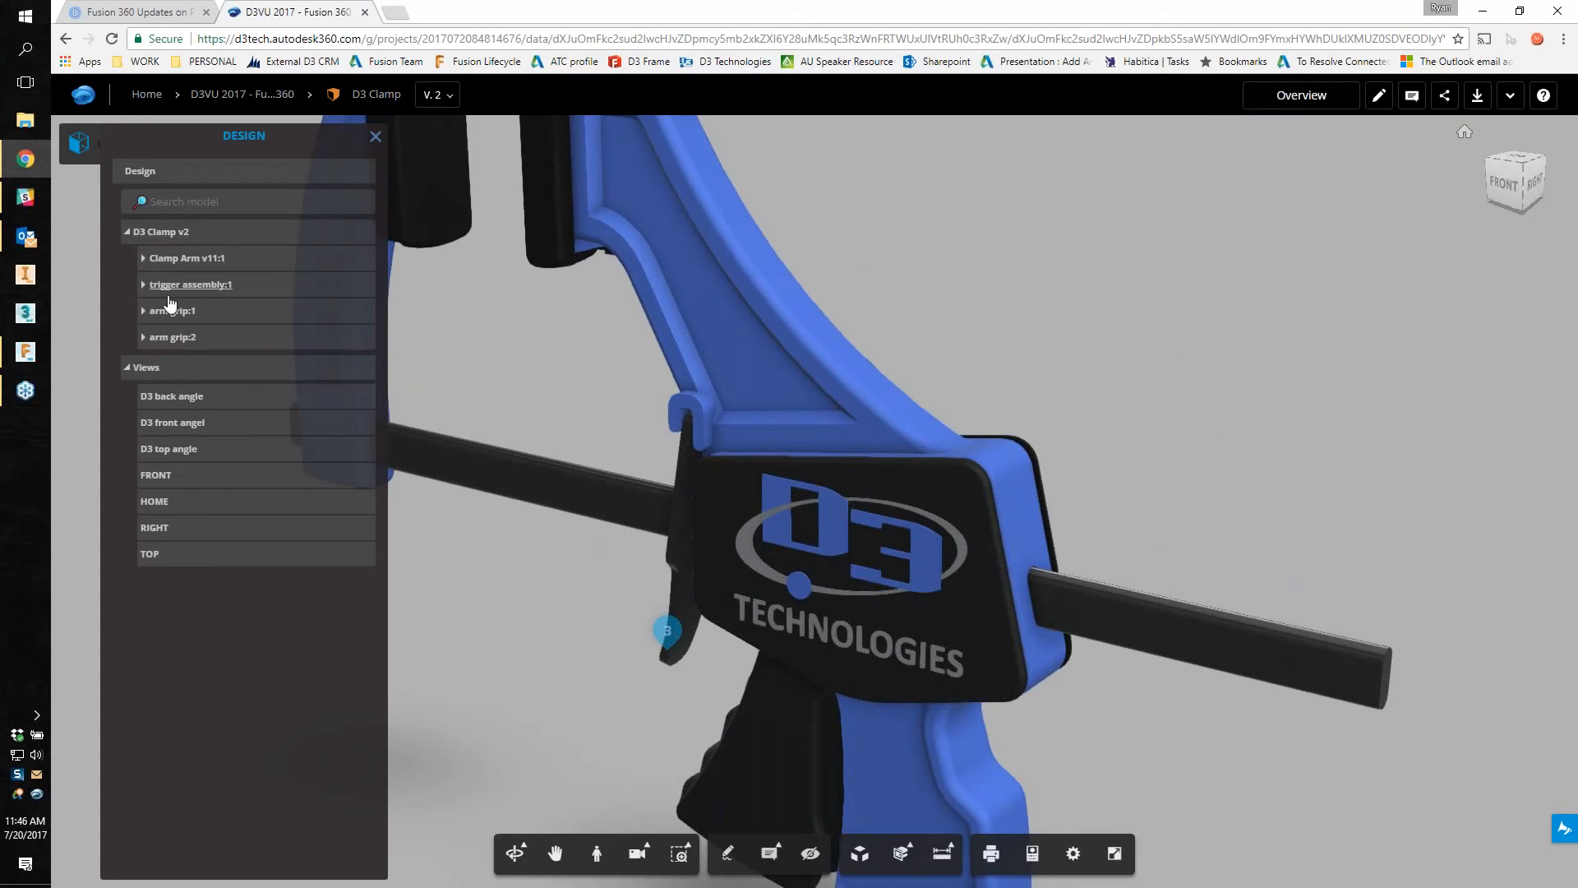
pyautogui.click(144, 284)
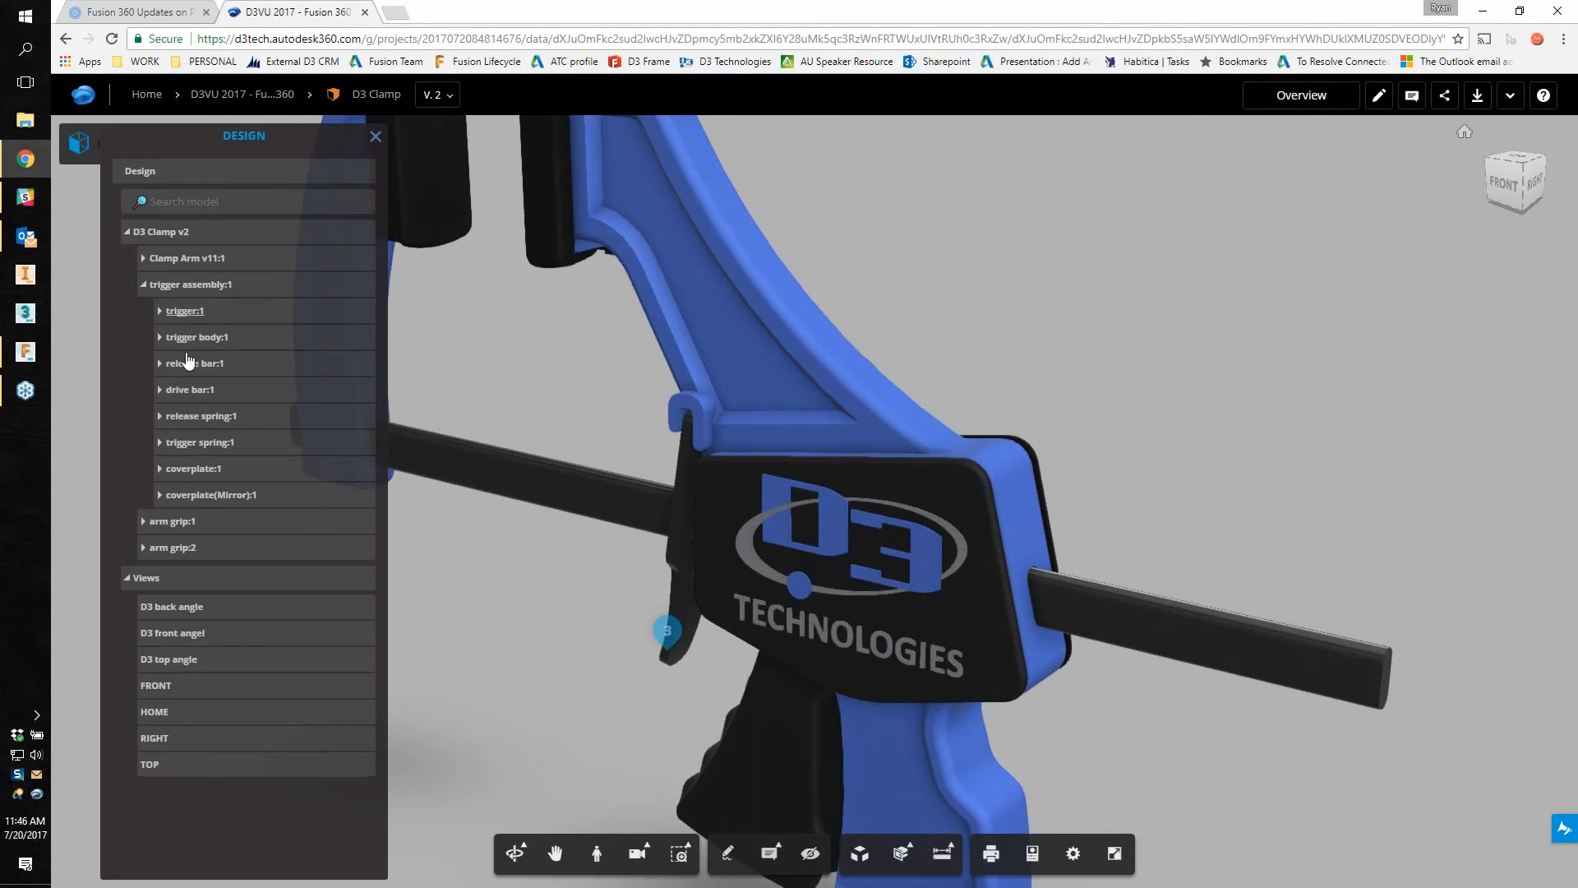
pyautogui.click(201, 495)
pyautogui.click(200, 468)
pyautogui.click(198, 444)
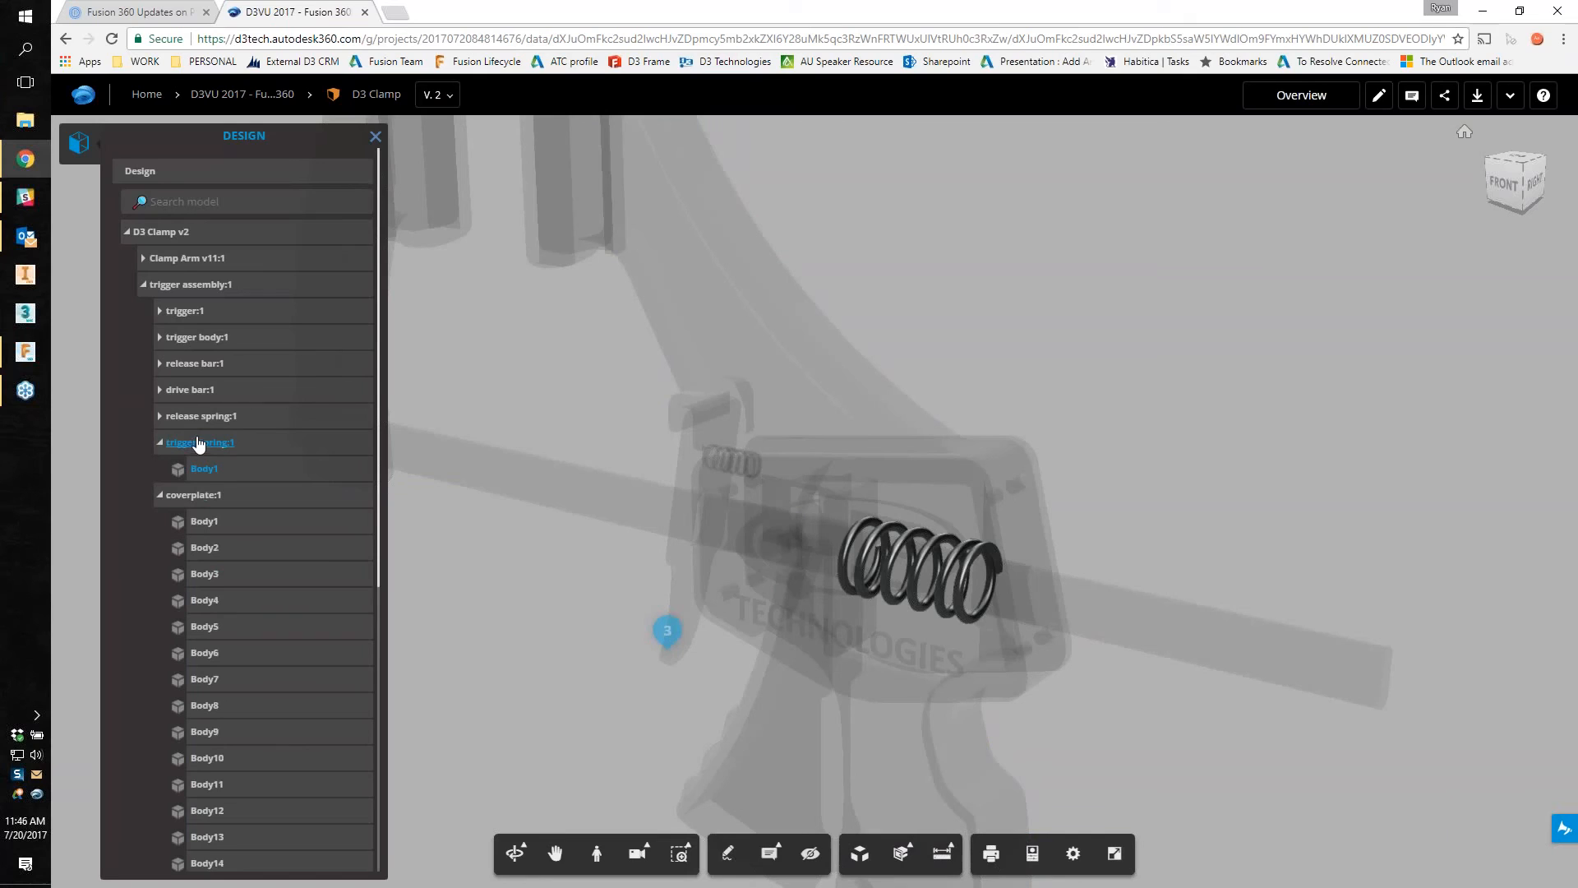
pyautogui.click(130, 233)
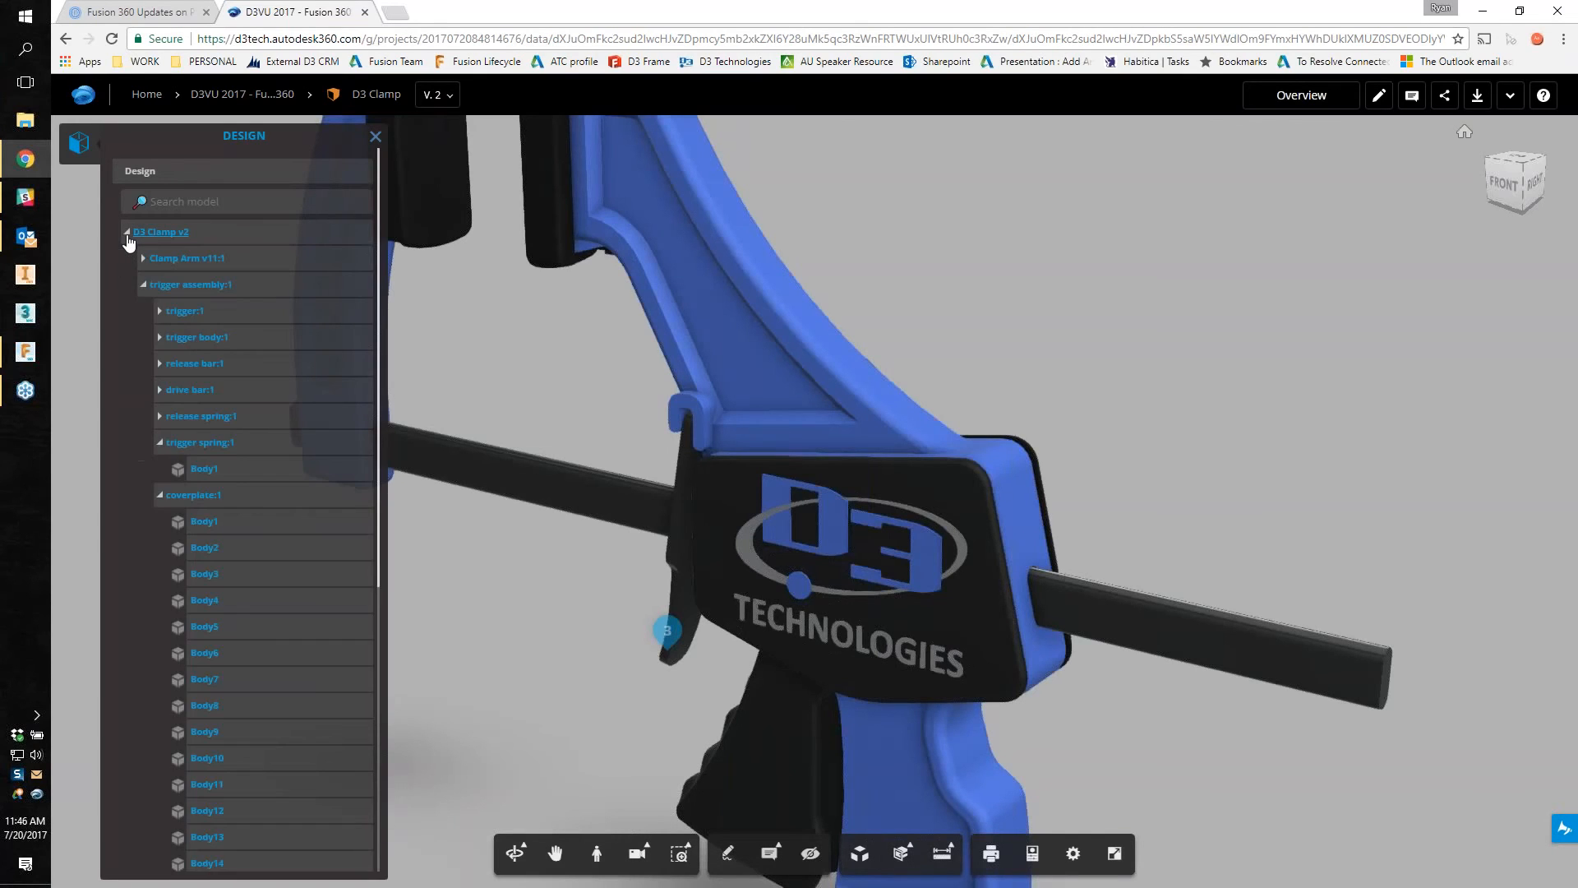
pyautogui.click(127, 234)
# Step: Show the model in the saved D3 front angel, FRONT and D3 top angle views, and close the design structure
pyautogui.click(176, 316)
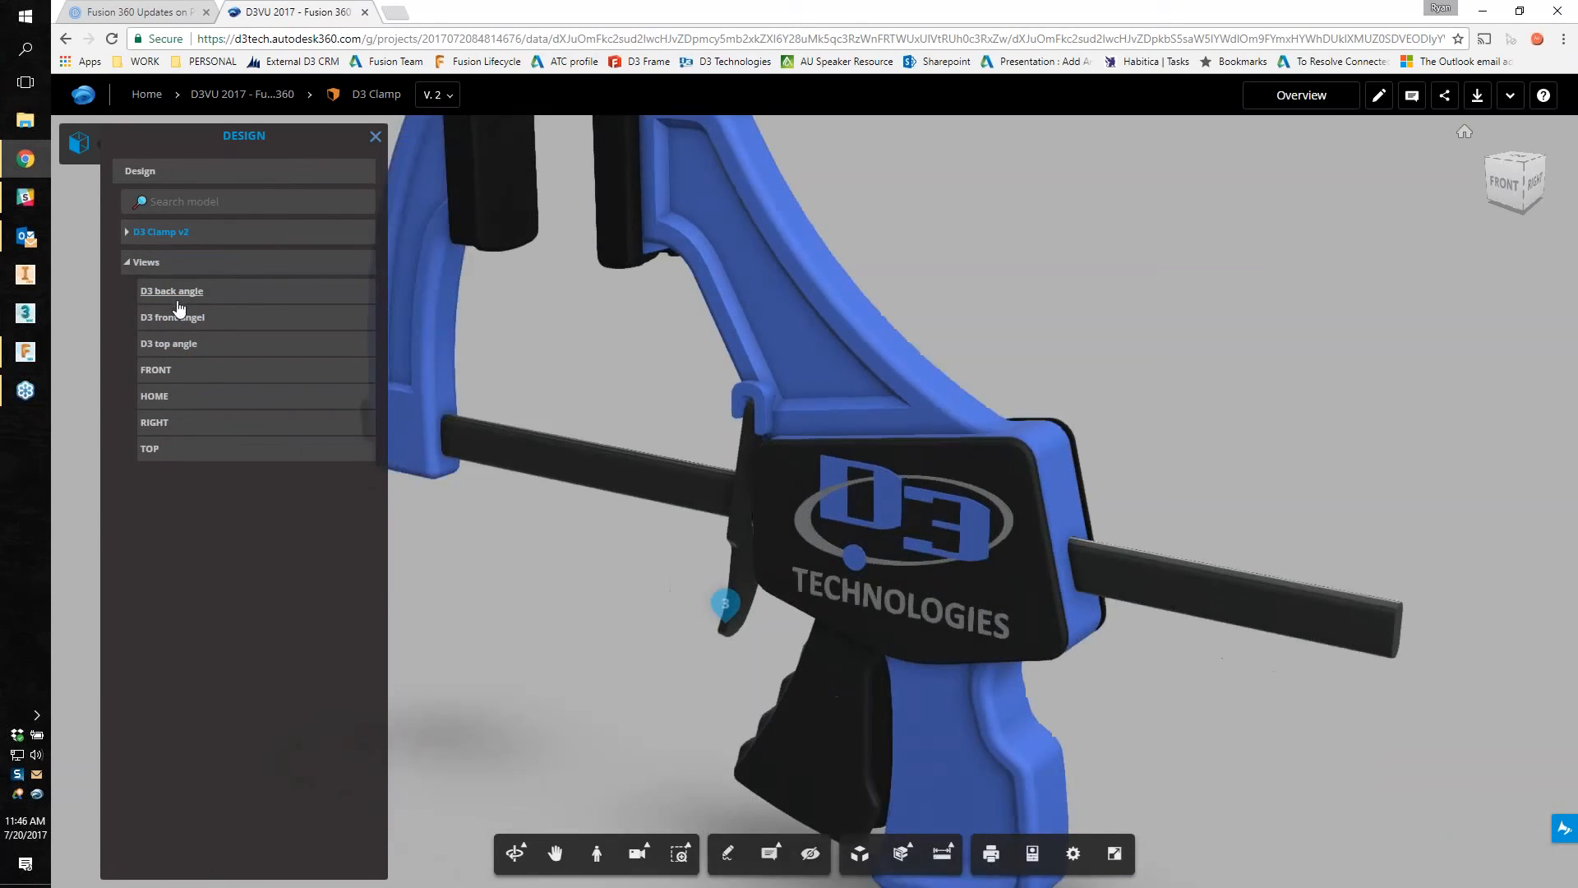
pyautogui.click(171, 377)
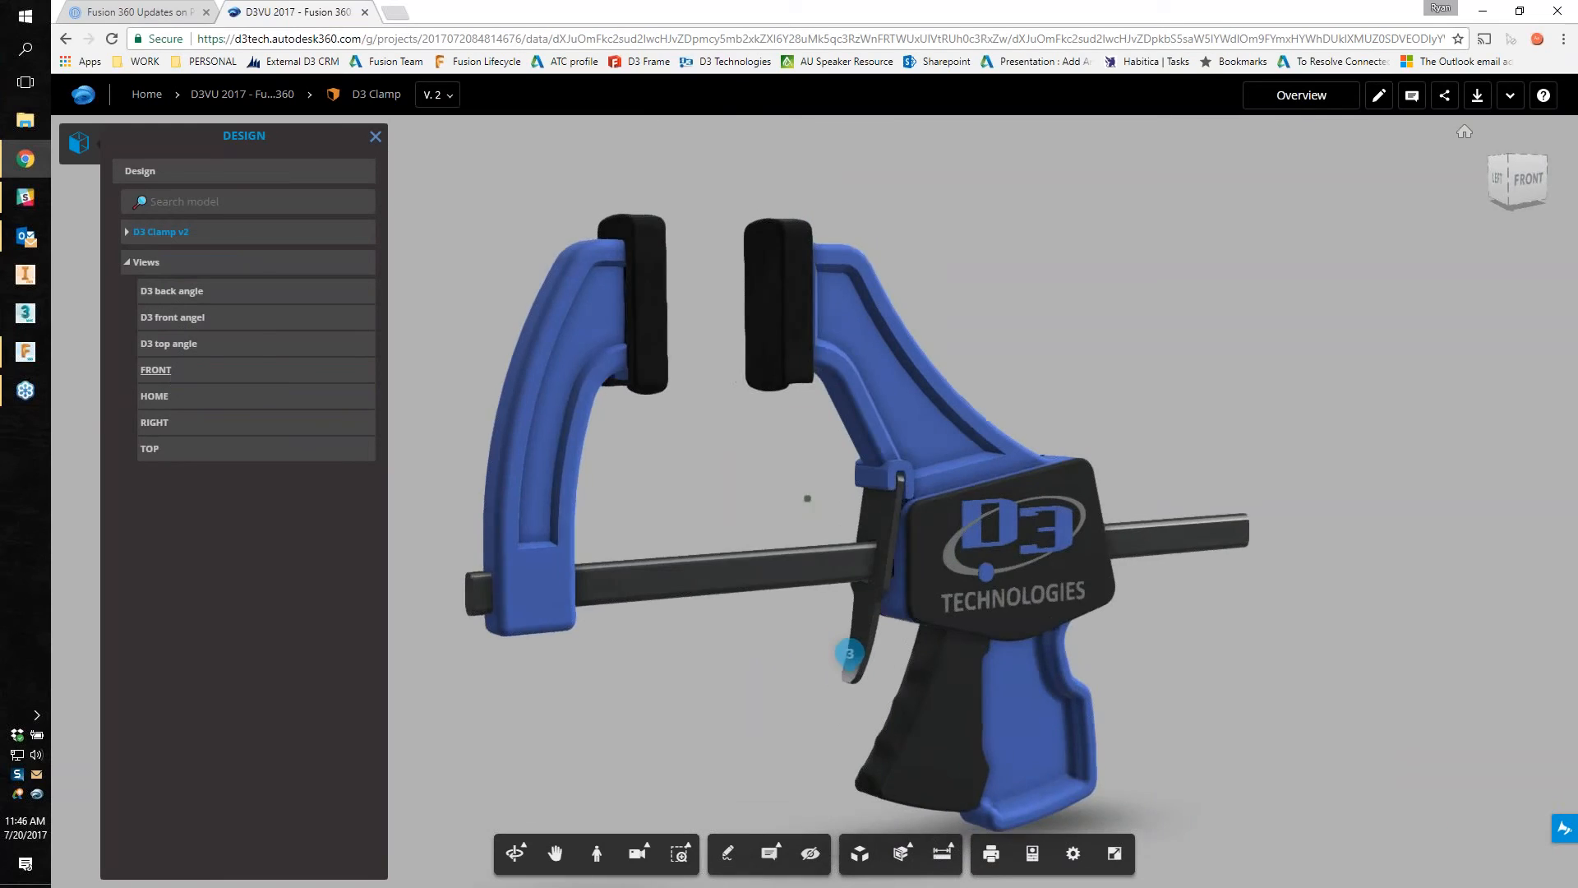
pyautogui.click(181, 351)
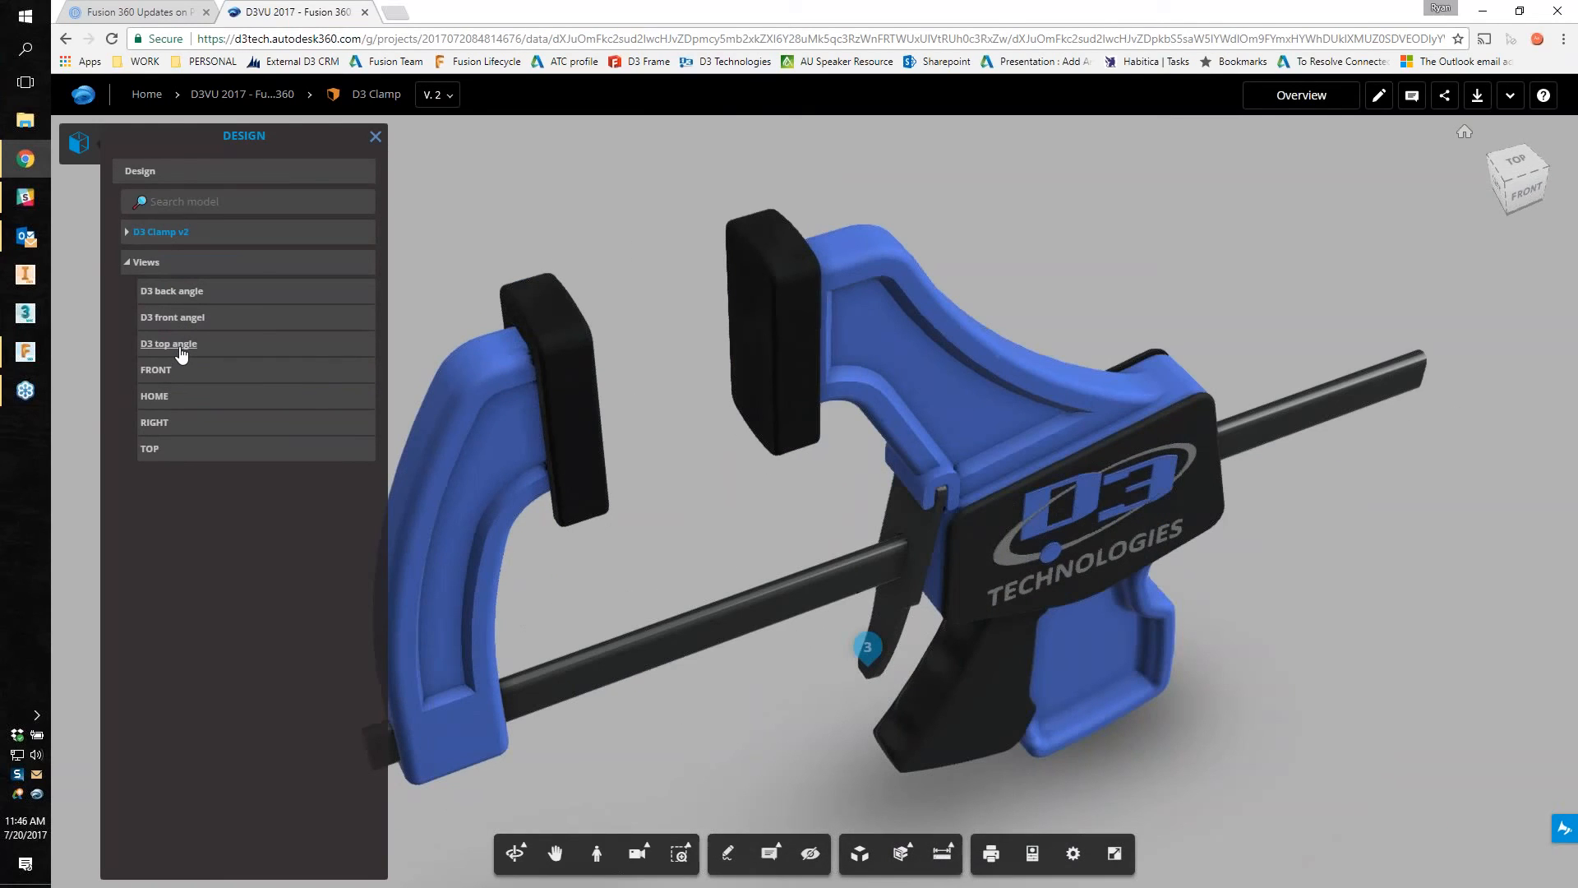
pyautogui.moveTo(723, 511); pyautogui.dragTo(415, 415)
pyautogui.click(375, 138)
# Step: Reposition the clamp and preview the comment attached to the release bar
pyautogui.moveTo(820, 574); pyautogui.dragTo(493, 296, button='middle')
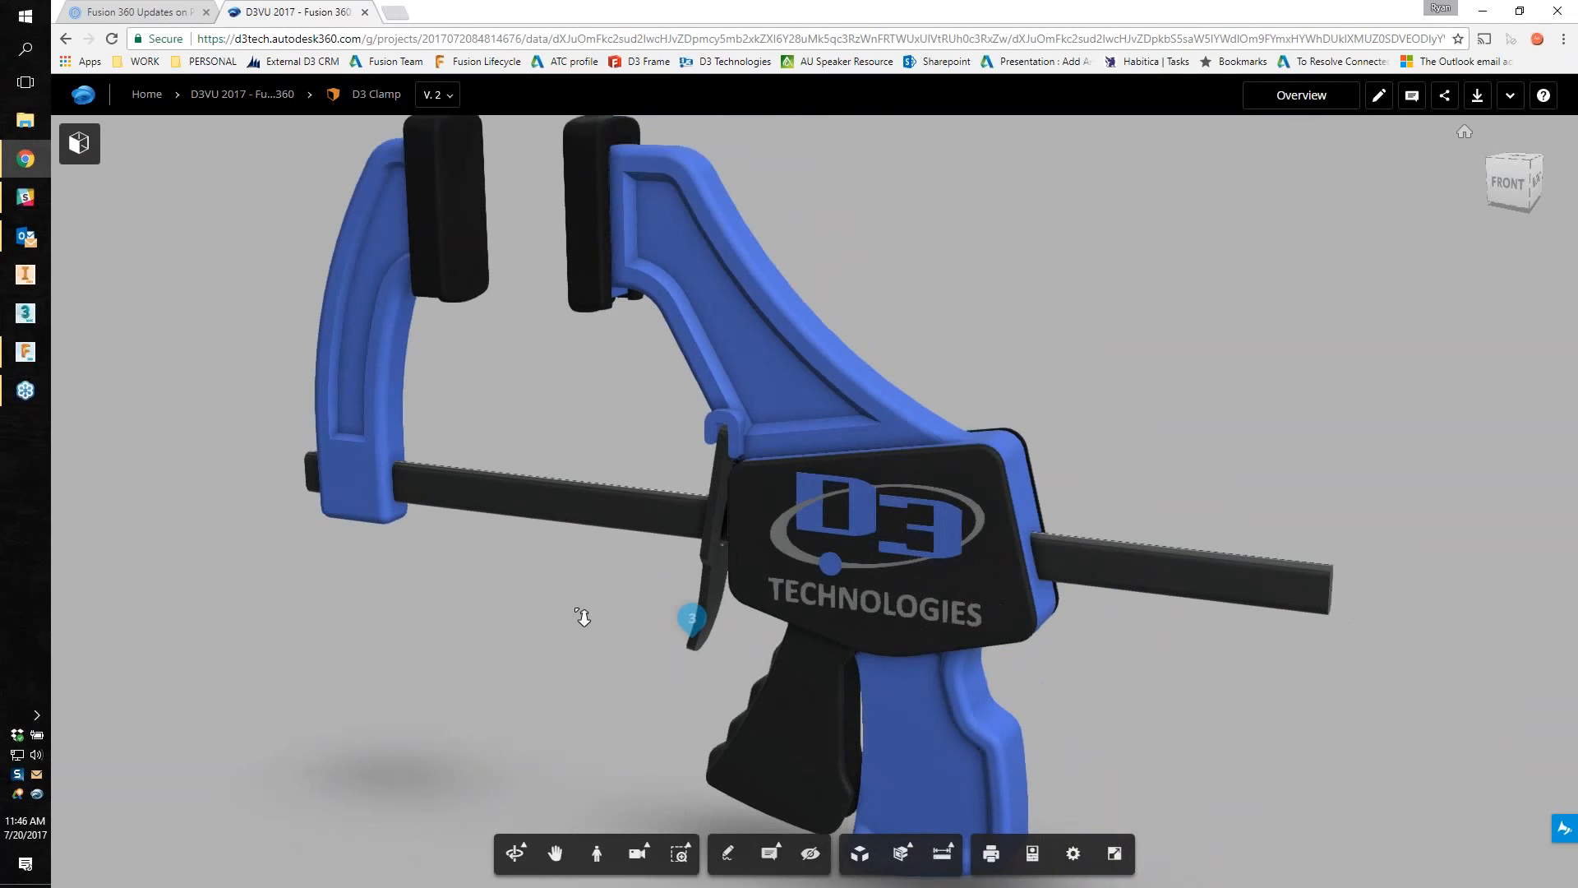
pyautogui.moveTo(599, 687); pyautogui.dragTo(569, 676)
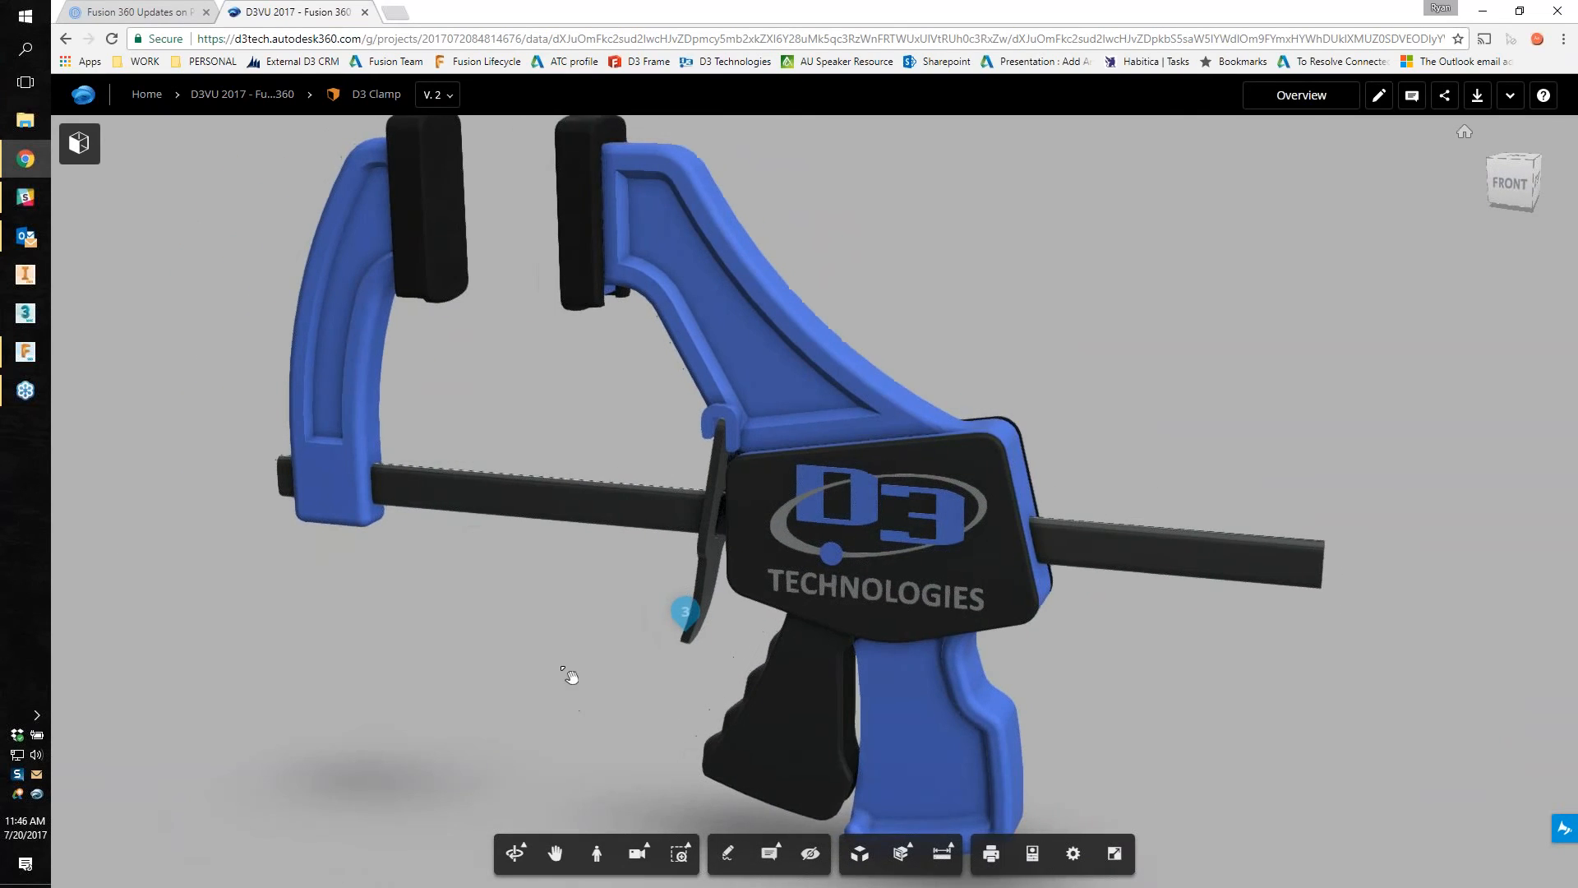
pyautogui.moveTo(569, 675); pyautogui.dragTo(616, 616, button='middle')
pyautogui.moveTo(646, 650); pyautogui.dragTo(588, 645)
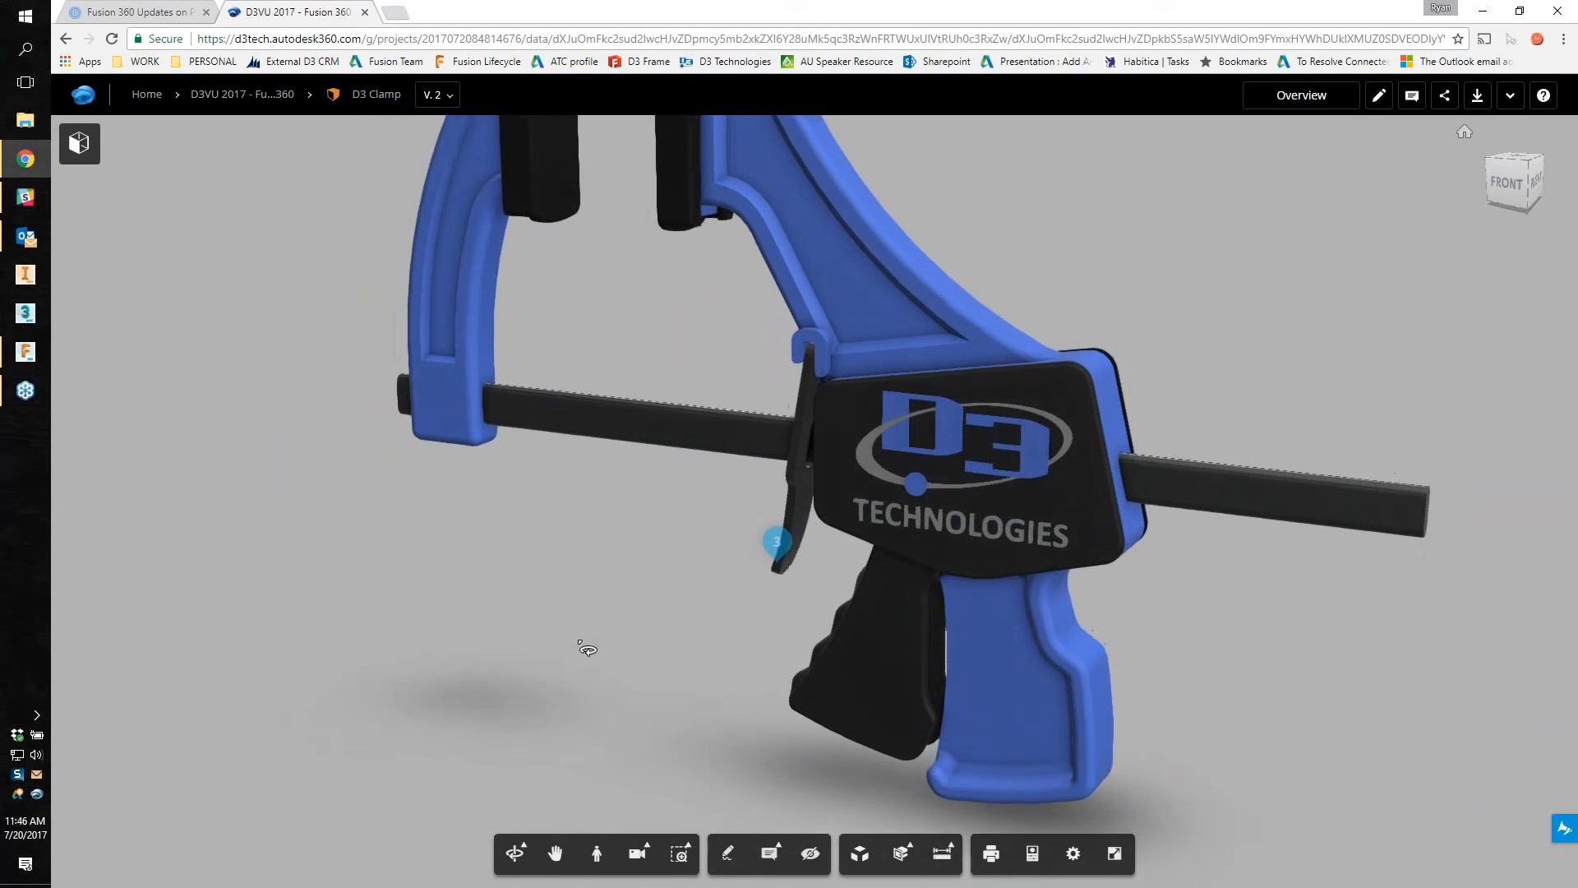
pyautogui.click(777, 544)
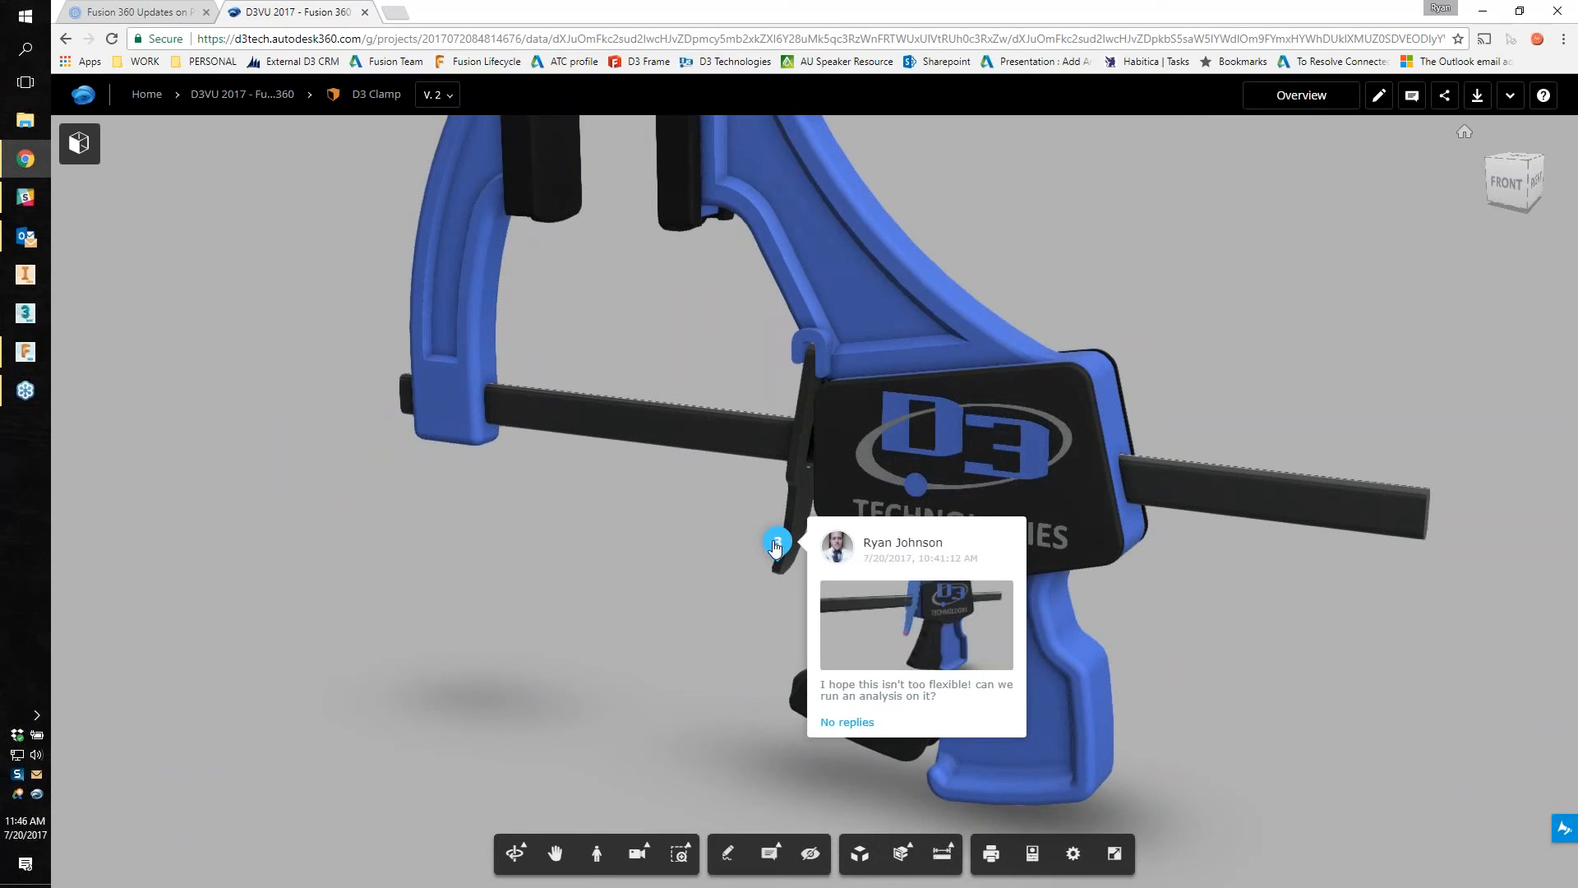
# Step: Switch to Fusion 360 to check the design's comments, collapse them and return to the web viewer in Chrome
pyautogui.click(25, 353)
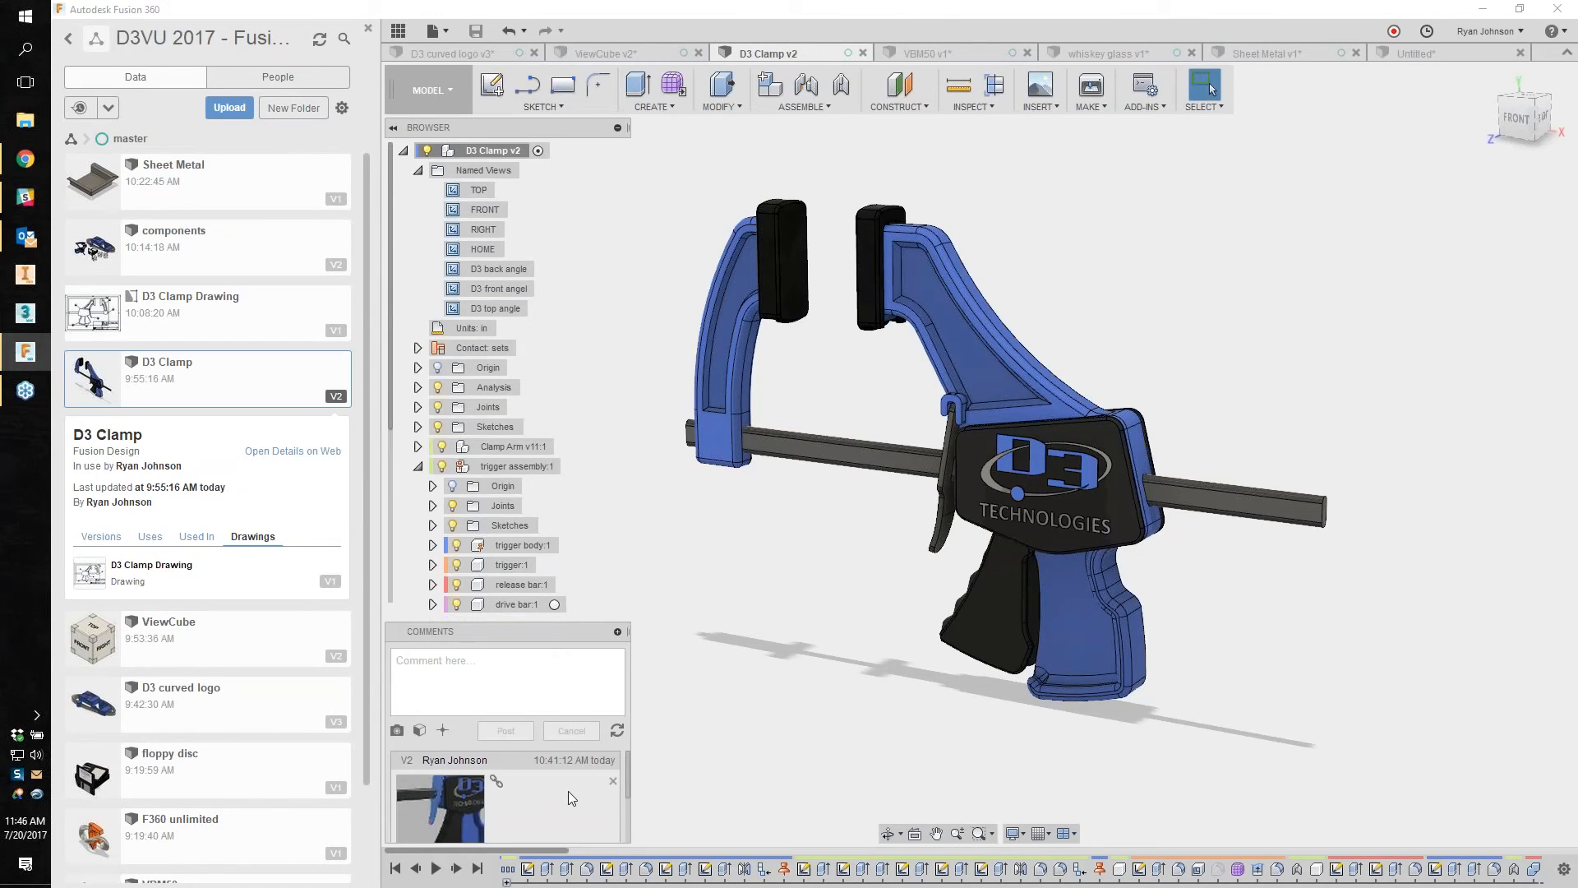
pyautogui.click(617, 631)
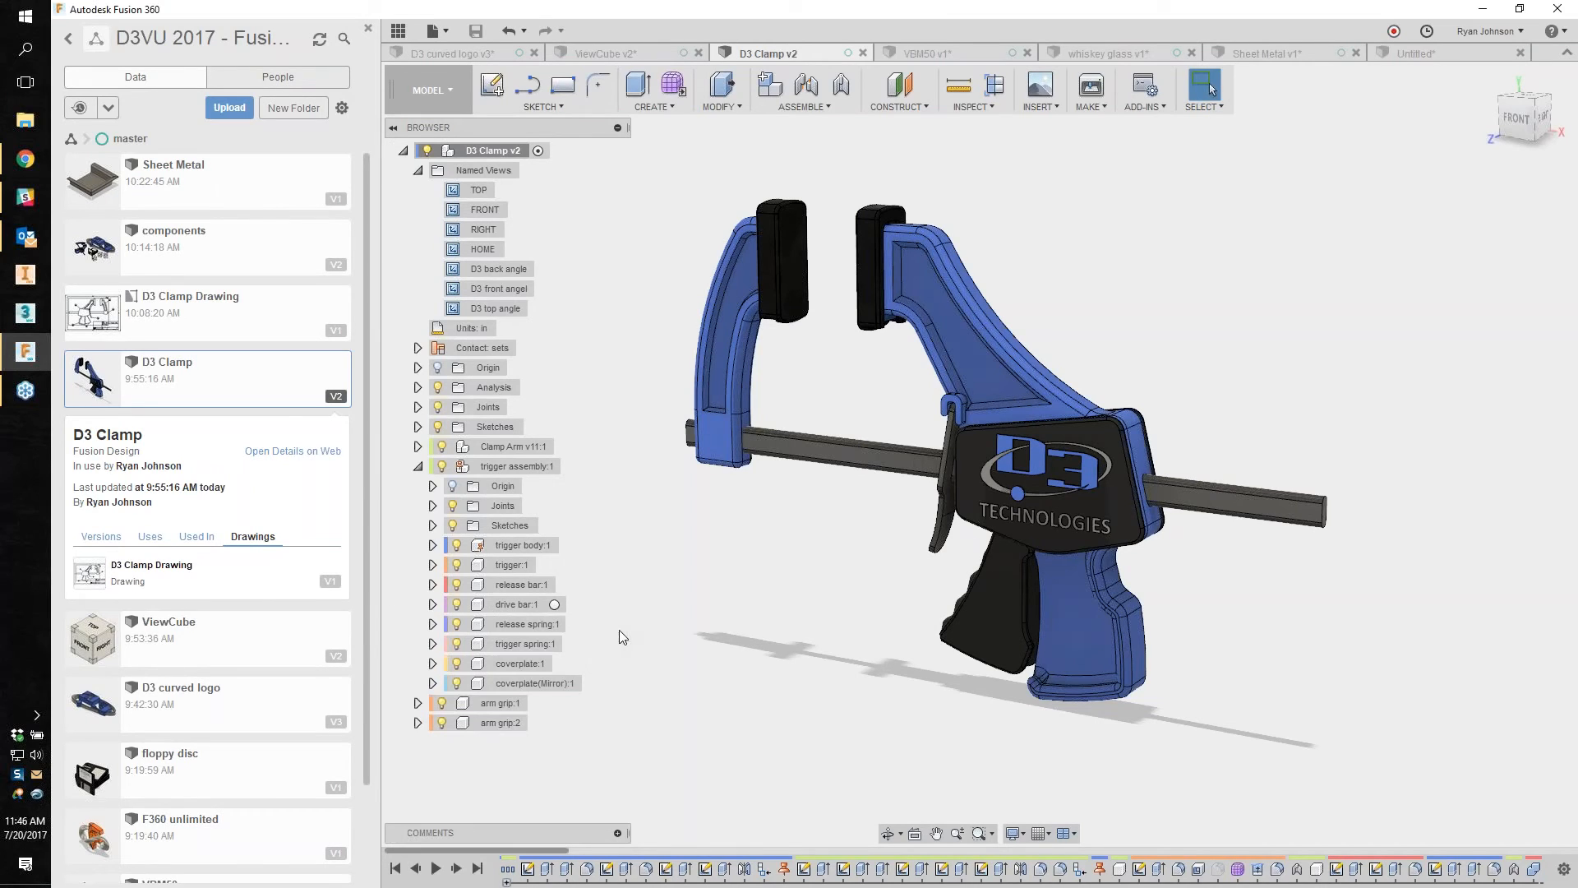
pyautogui.click(25, 158)
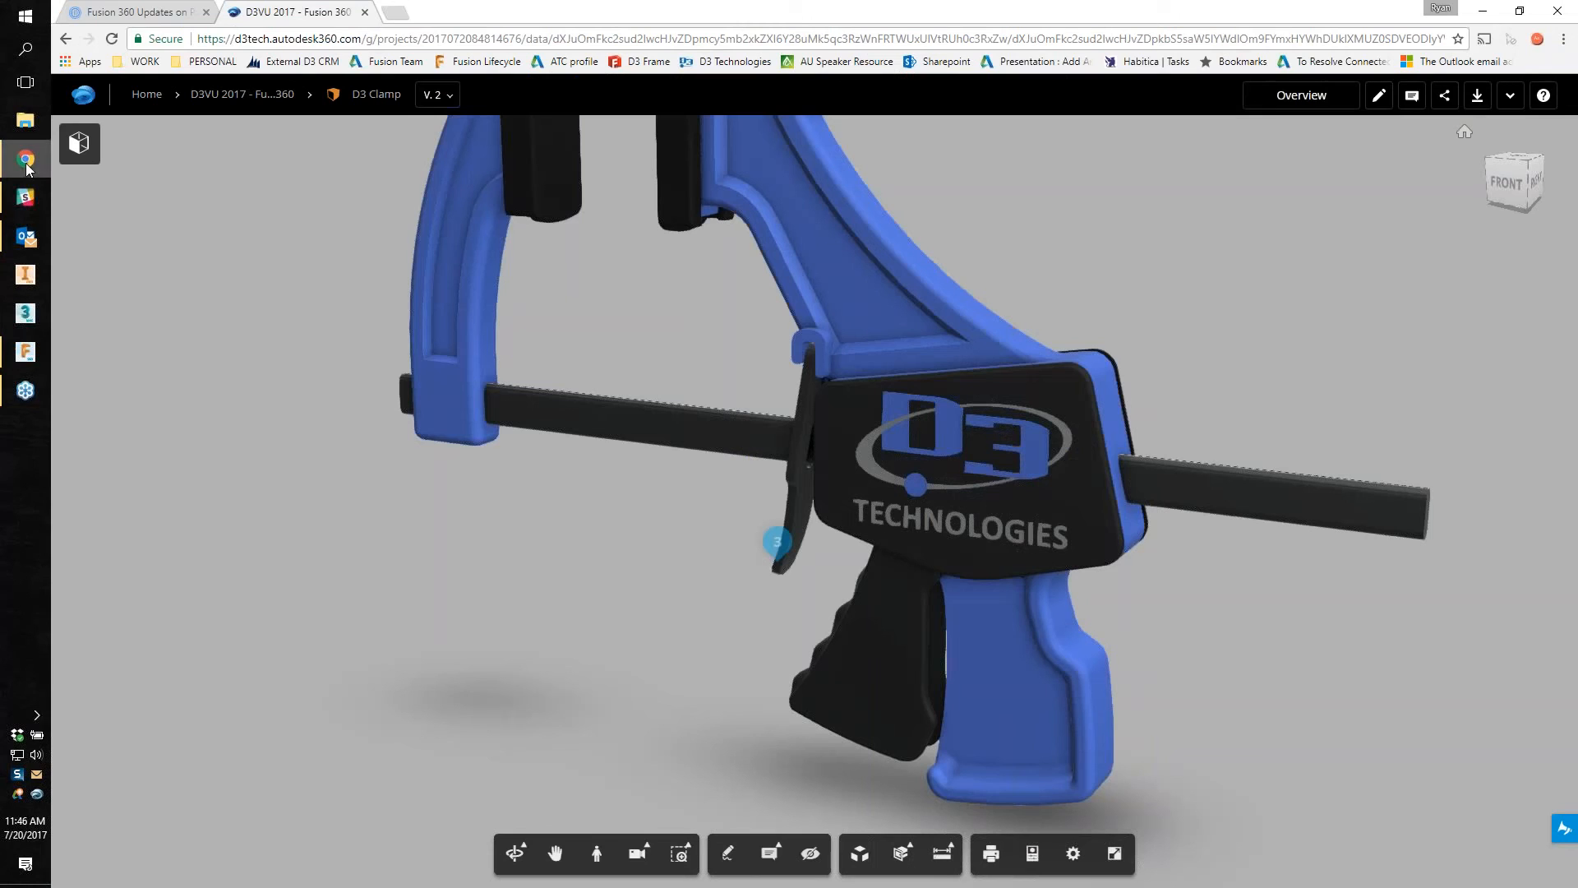
# Step: Open the release bar comment with its saved close-up and dismiss it again
pyautogui.moveTo(776, 547)
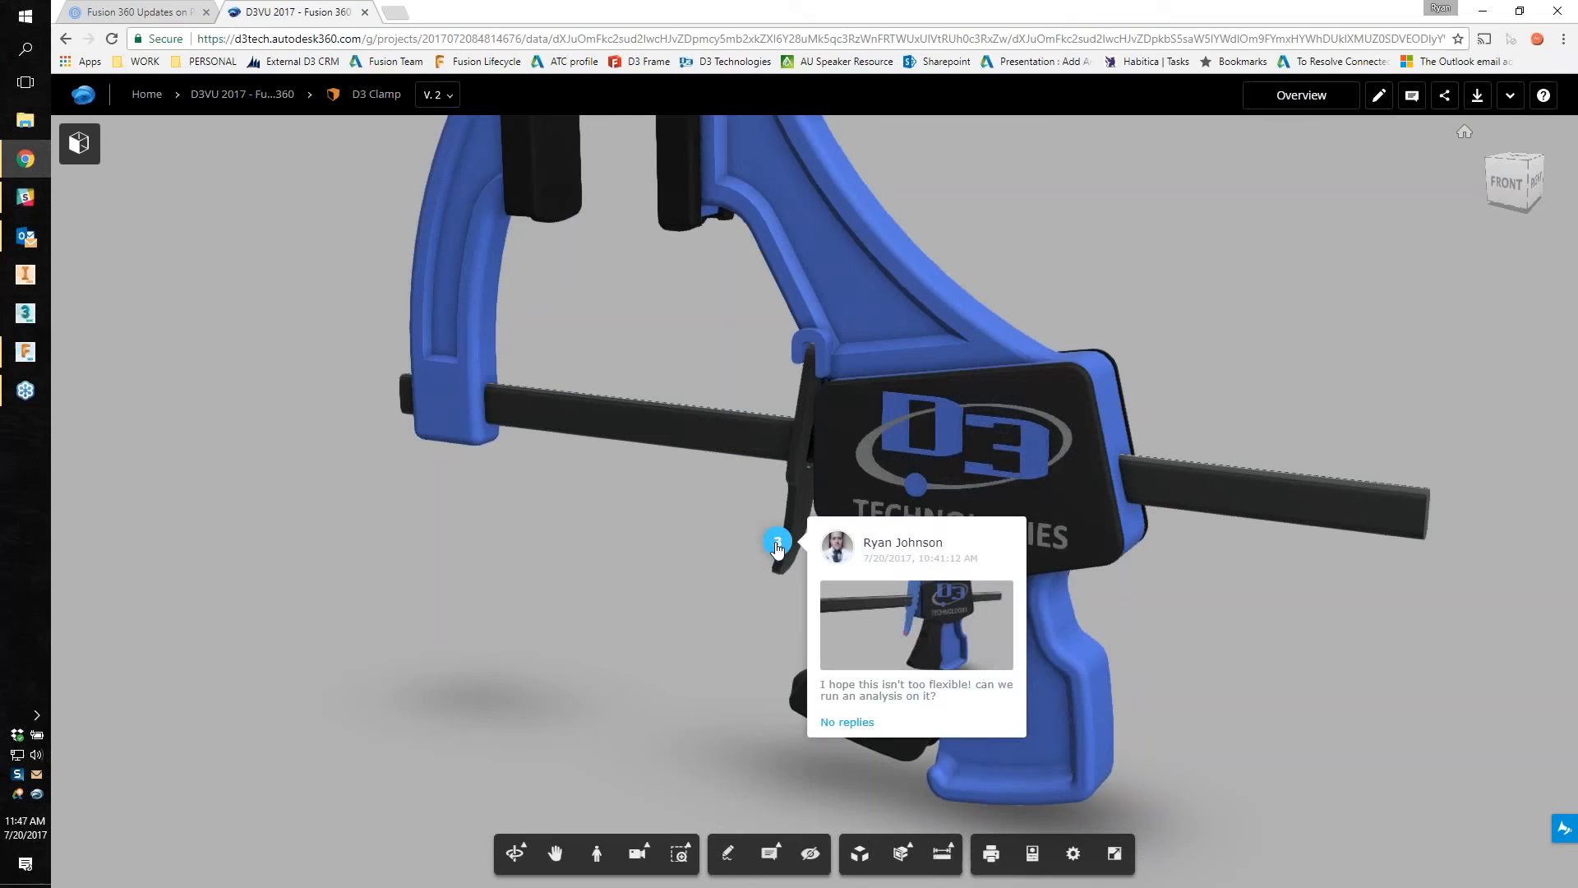
pyautogui.click(777, 544)
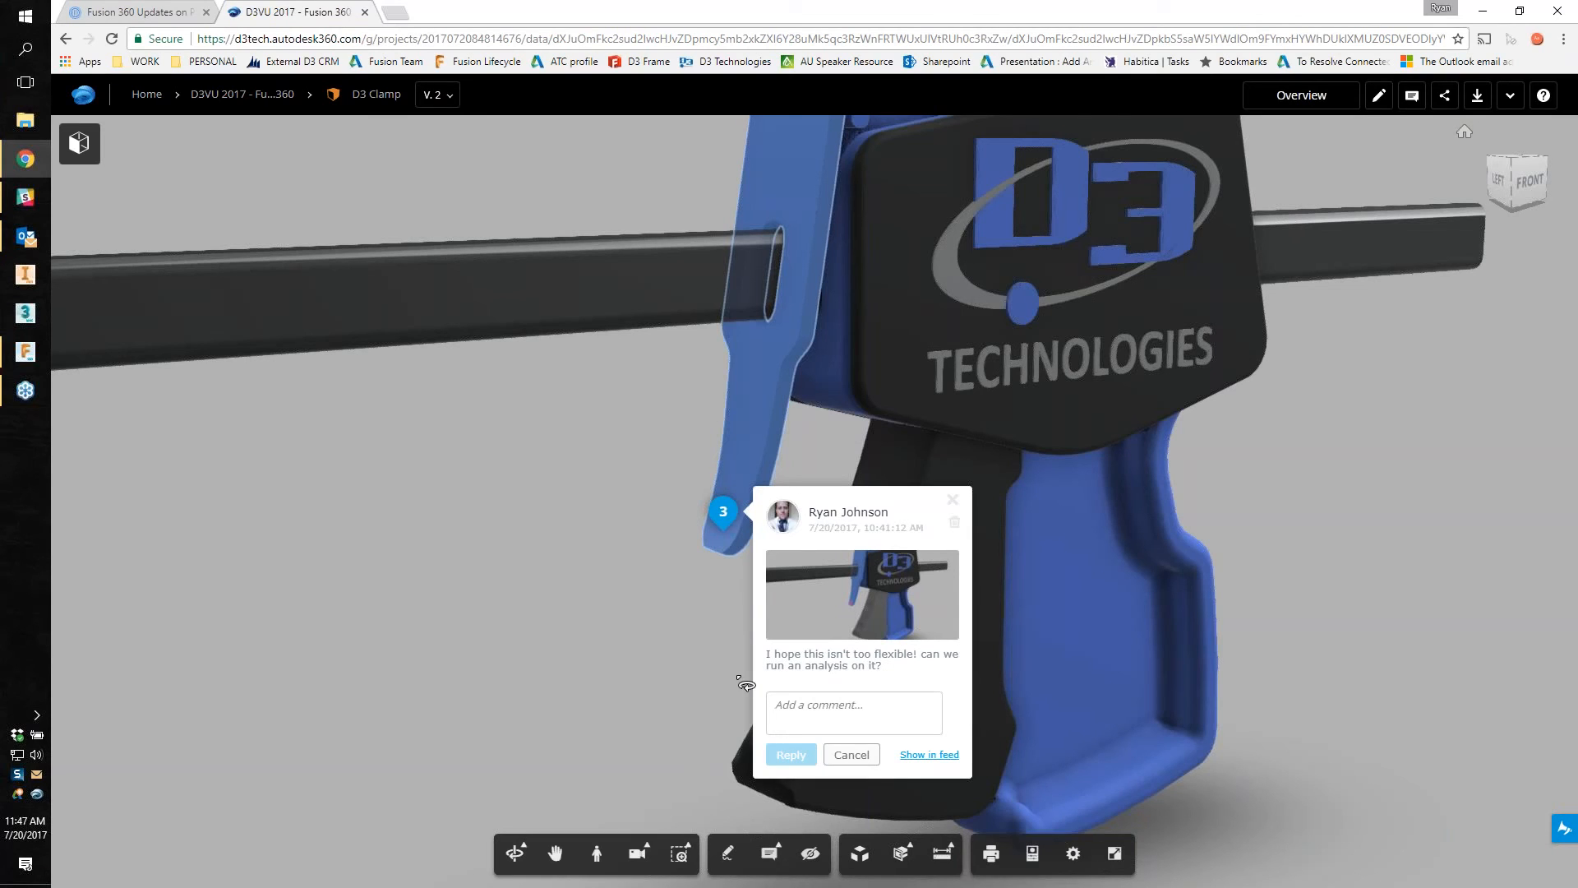
pyautogui.click(633, 657)
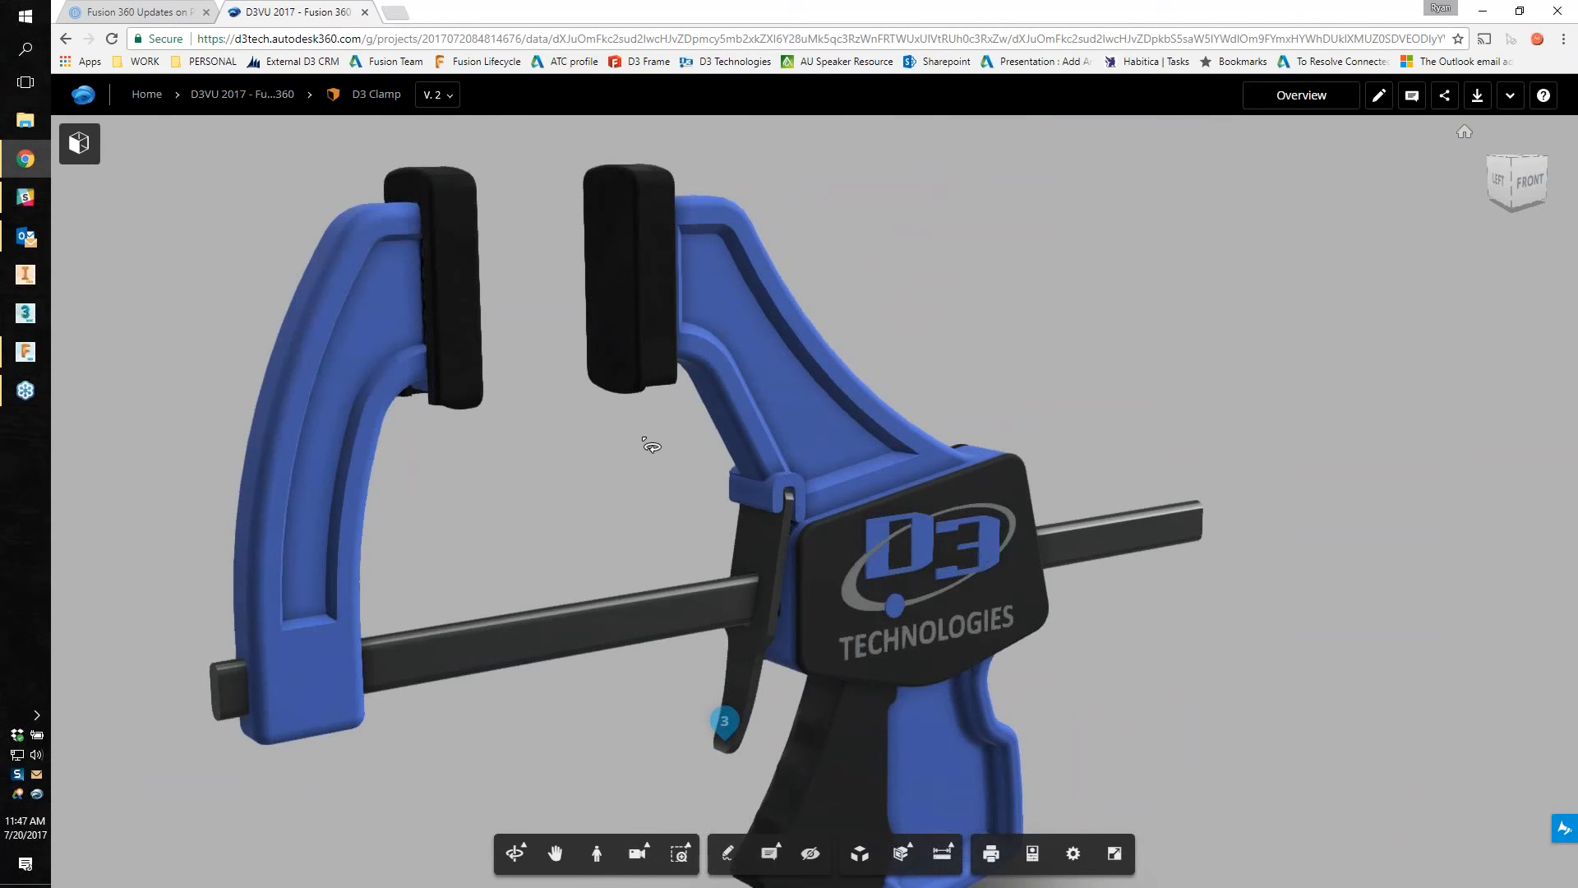
# Step: Start a markup on a close-up of the bracket where the clamp arm meets the release bar, bringing up the arrow options
pyautogui.scroll(4, 650, 445)
pyautogui.moveTo(658, 519); pyautogui.dragTo(874, 434, button='middle')
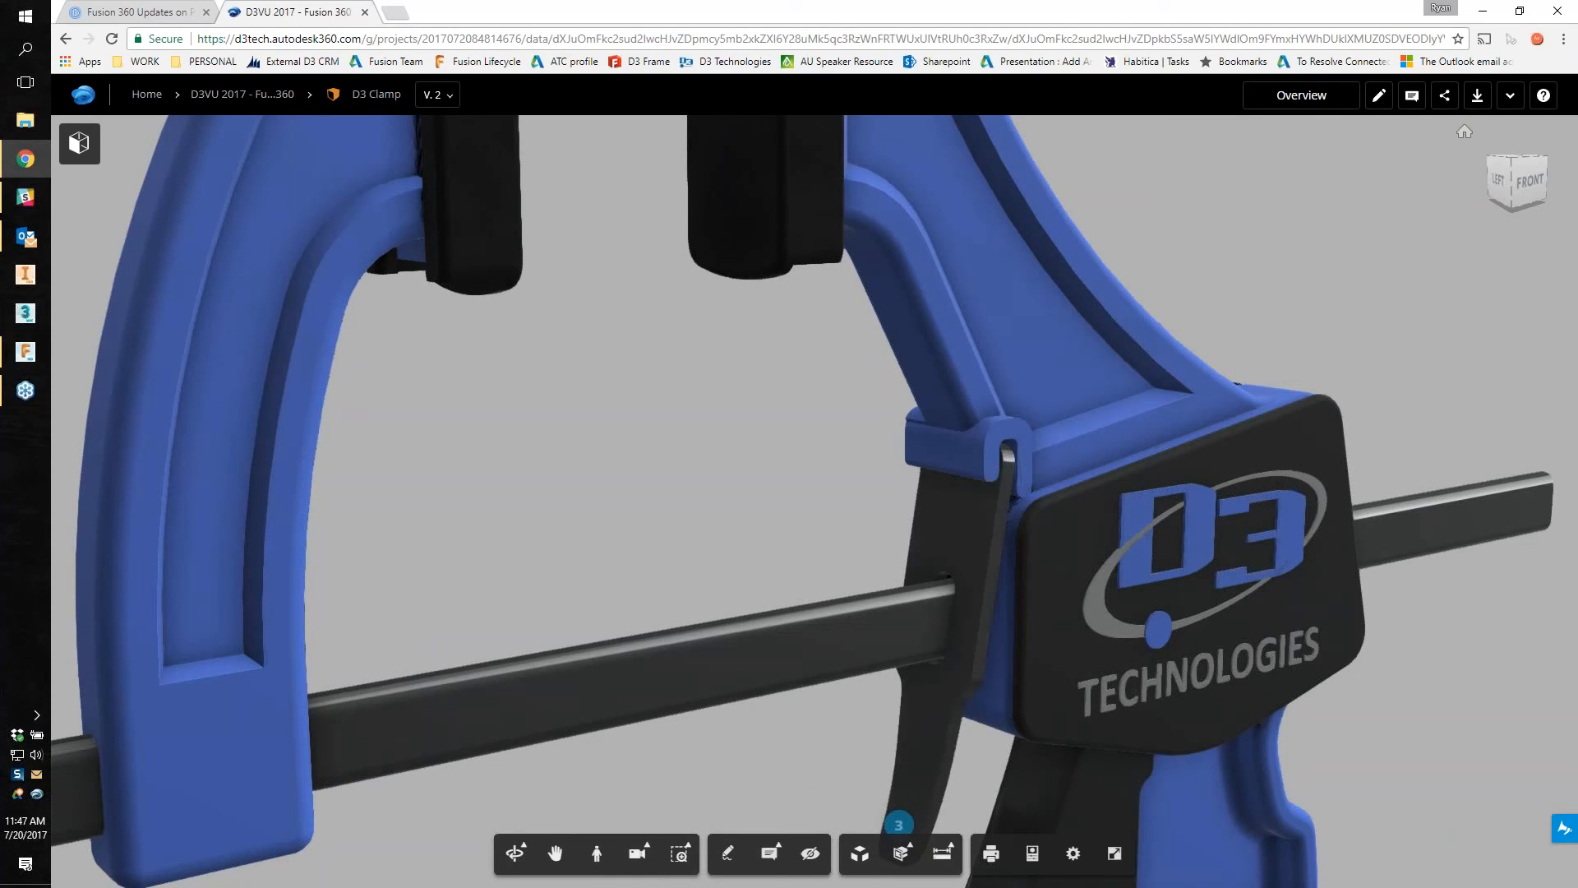
pyautogui.click(727, 855)
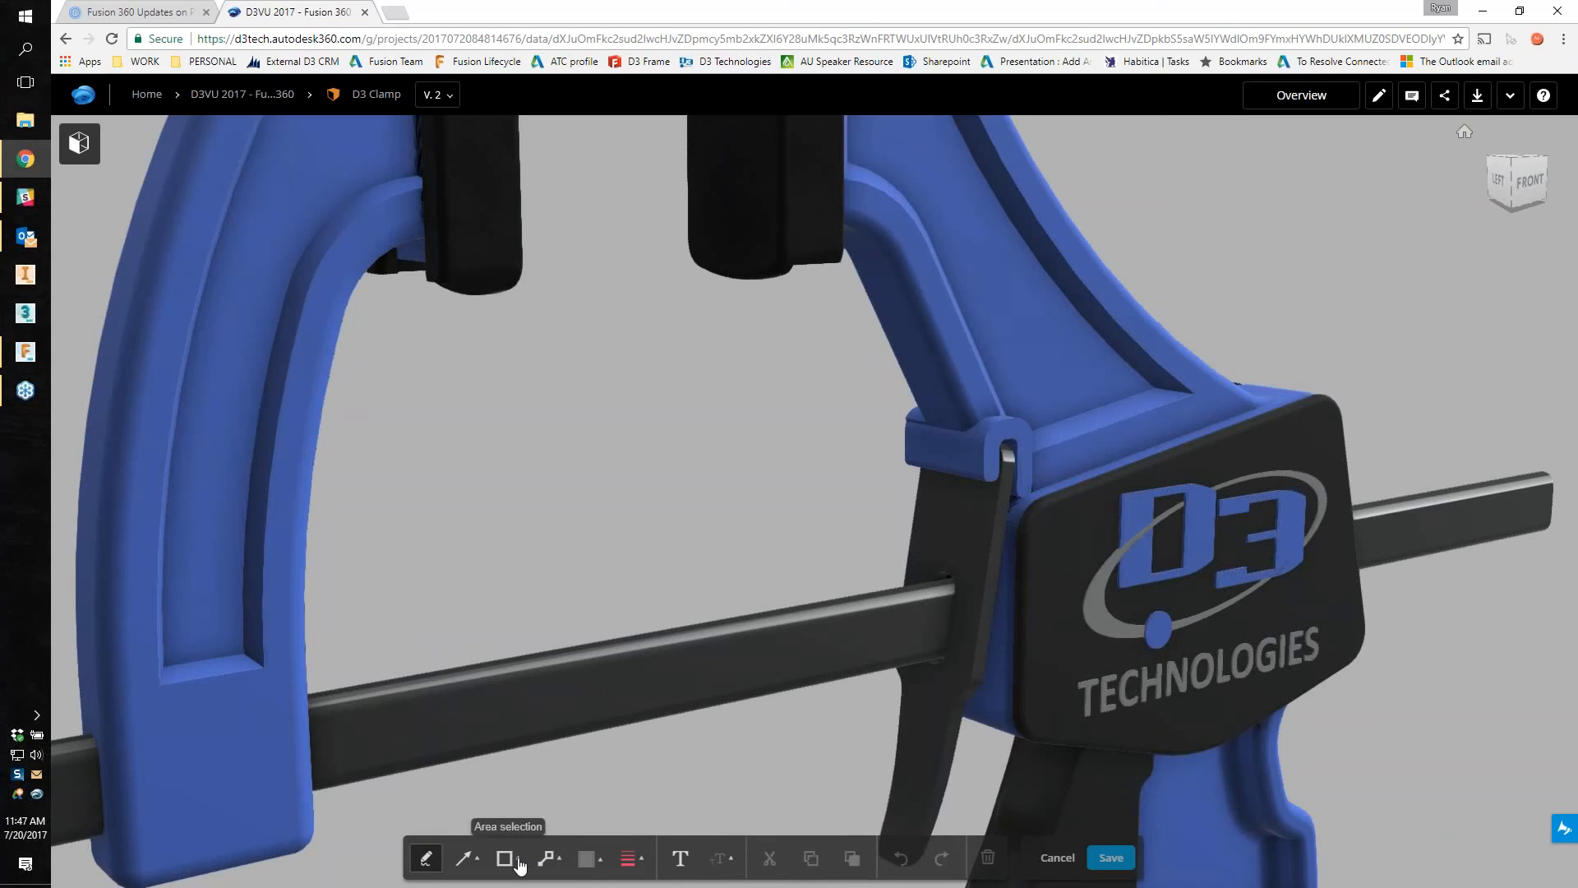
pyautogui.click(464, 858)
# Step: Delete the stray freehand stroke and draw three red arrows pointing at the bracket above the release bar
pyautogui.moveTo(703, 332); pyautogui.dragTo(878, 417)
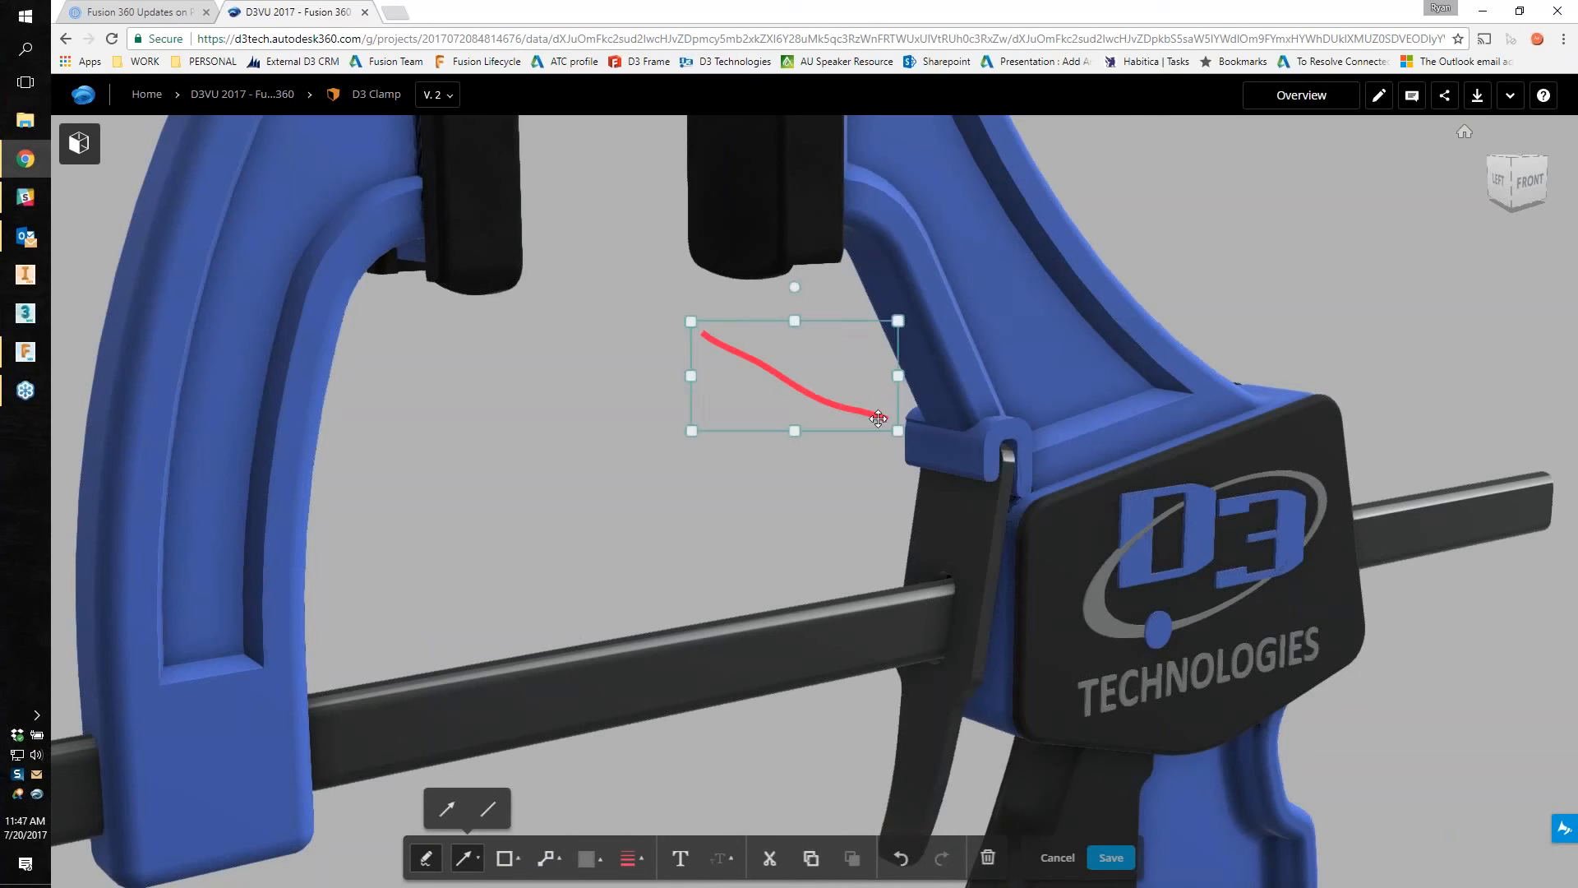
pyautogui.press('Delete')
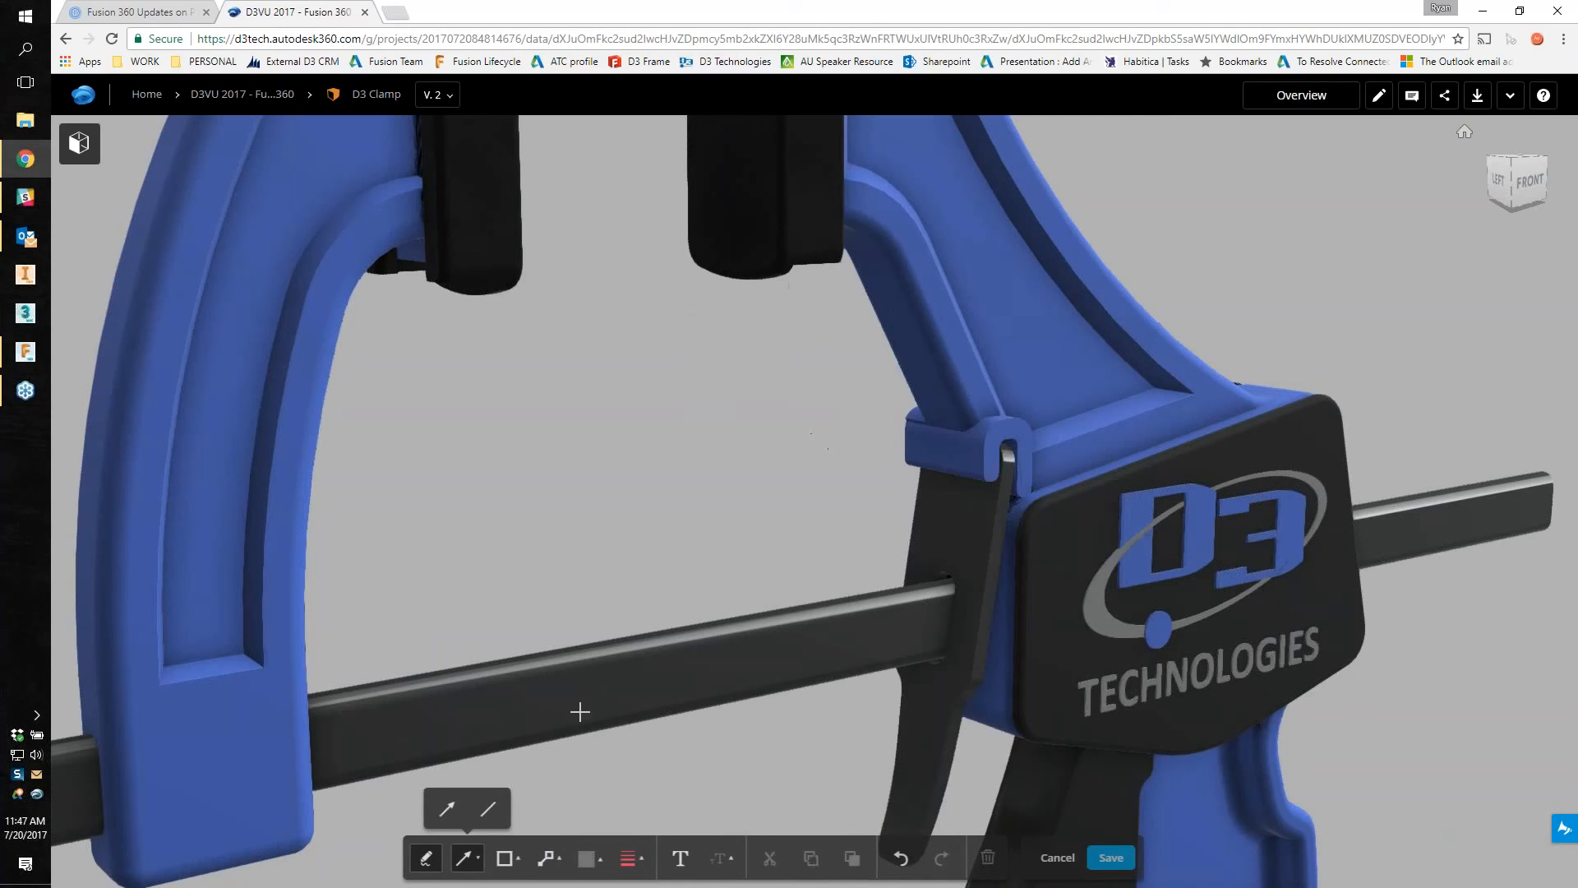
pyautogui.click(447, 809)
pyautogui.moveTo(754, 351); pyautogui.dragTo(871, 394)
pyautogui.moveTo(765, 465); pyautogui.dragTo(884, 434)
pyautogui.moveTo(803, 540); pyautogui.dragTo(874, 485)
# Step: Add a cloud callout around the bracket reading "I really think we should check this too!!!" and save the markup
pyautogui.click(559, 870)
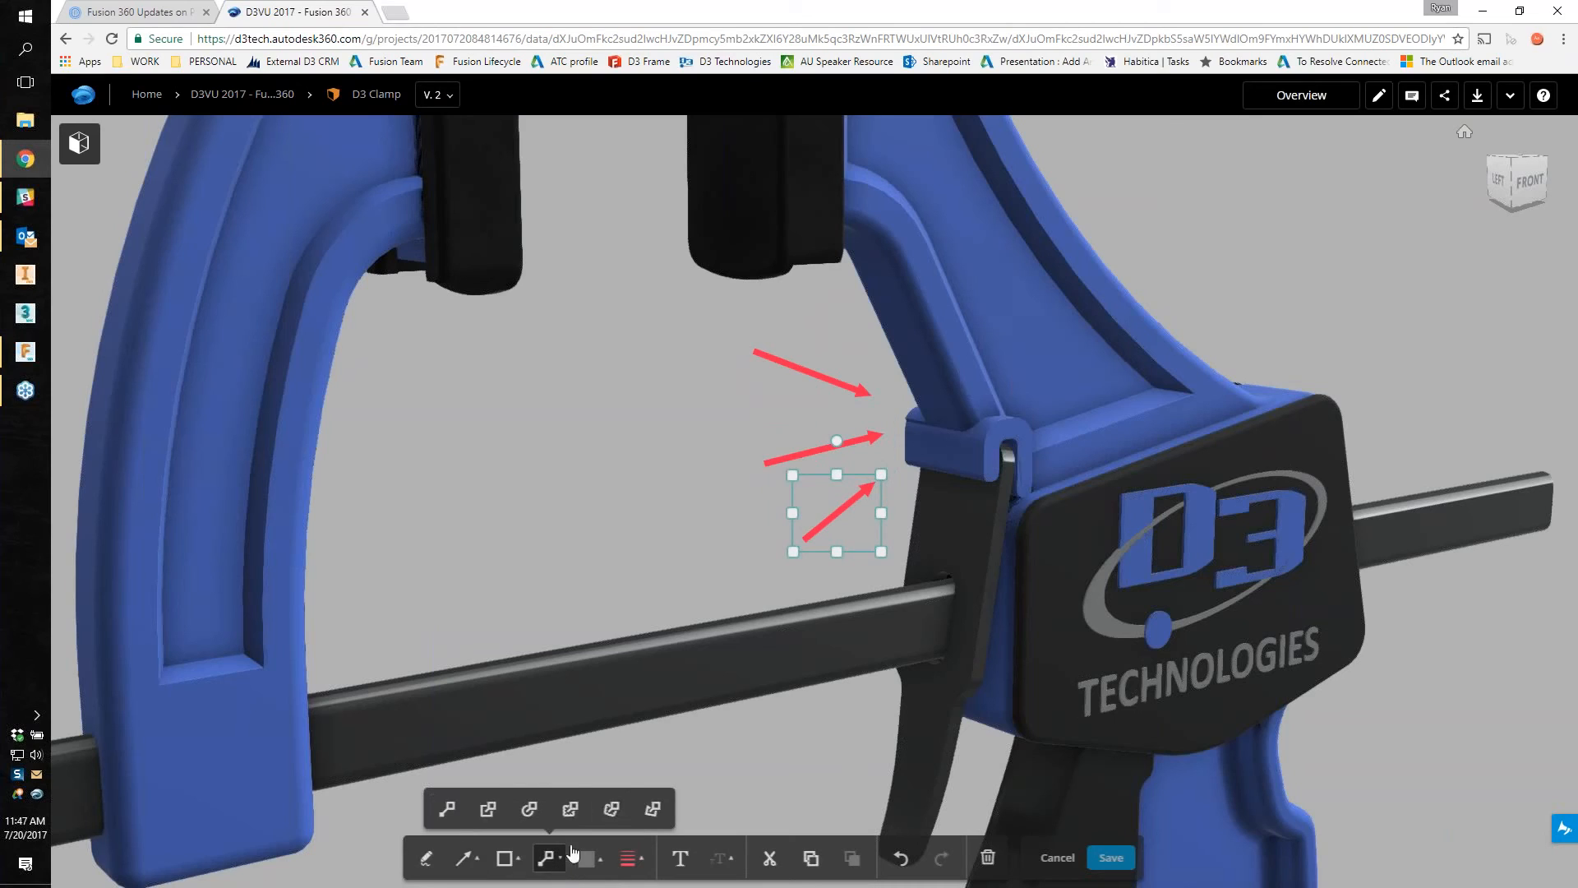
pyautogui.click(570, 809)
pyautogui.moveTo(875, 348); pyautogui.dragTo(1047, 495)
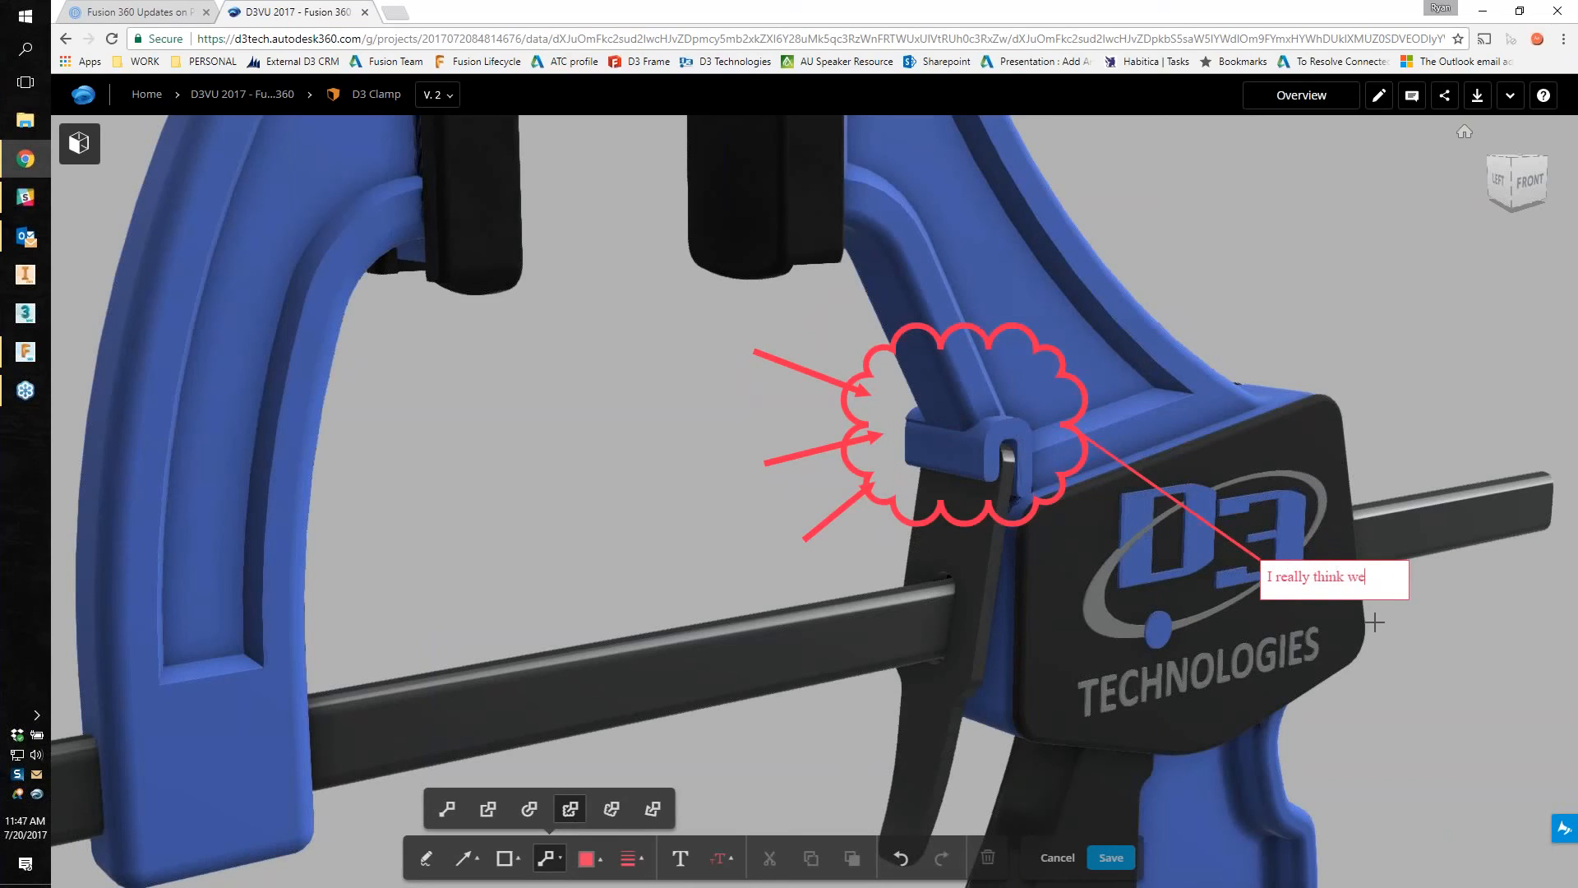
pyautogui.write('ld check')
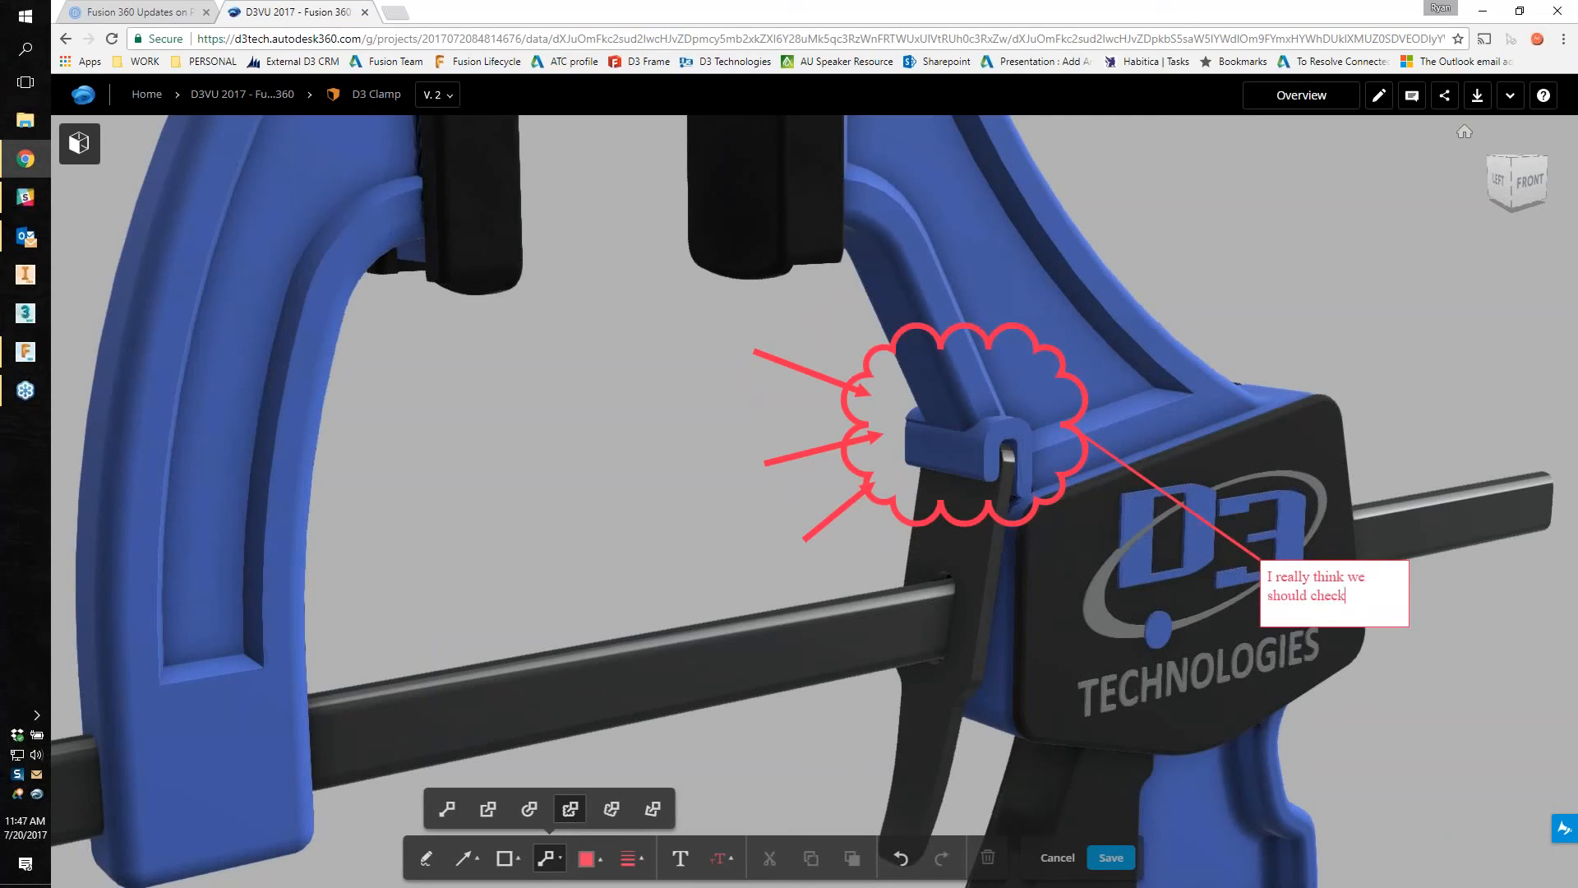
pyautogui.write(' this too!!')
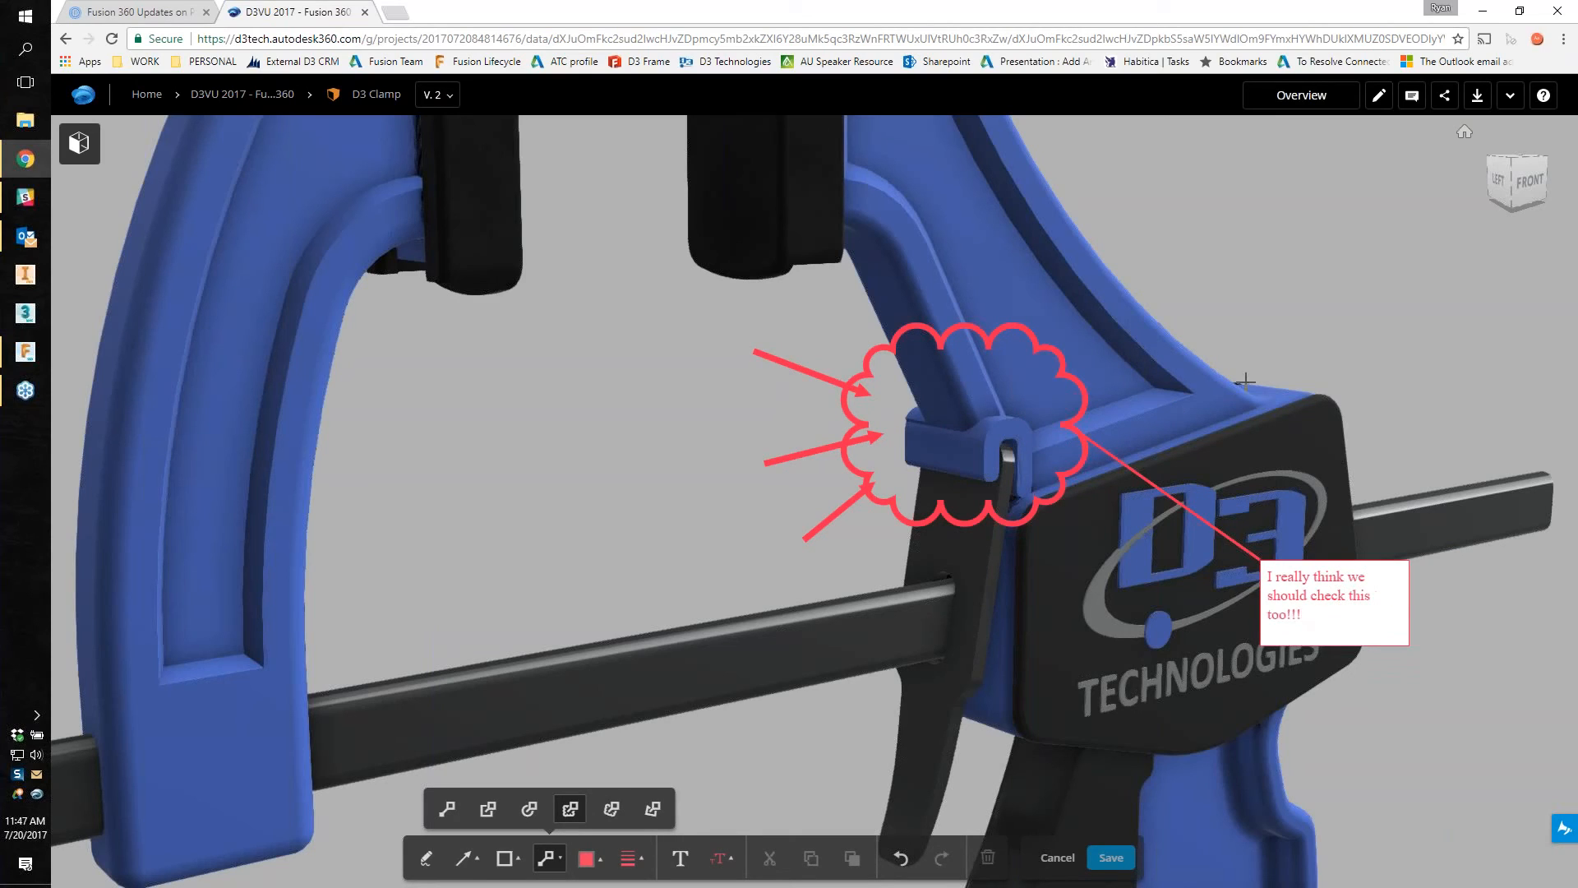
pyautogui.click(1276, 449)
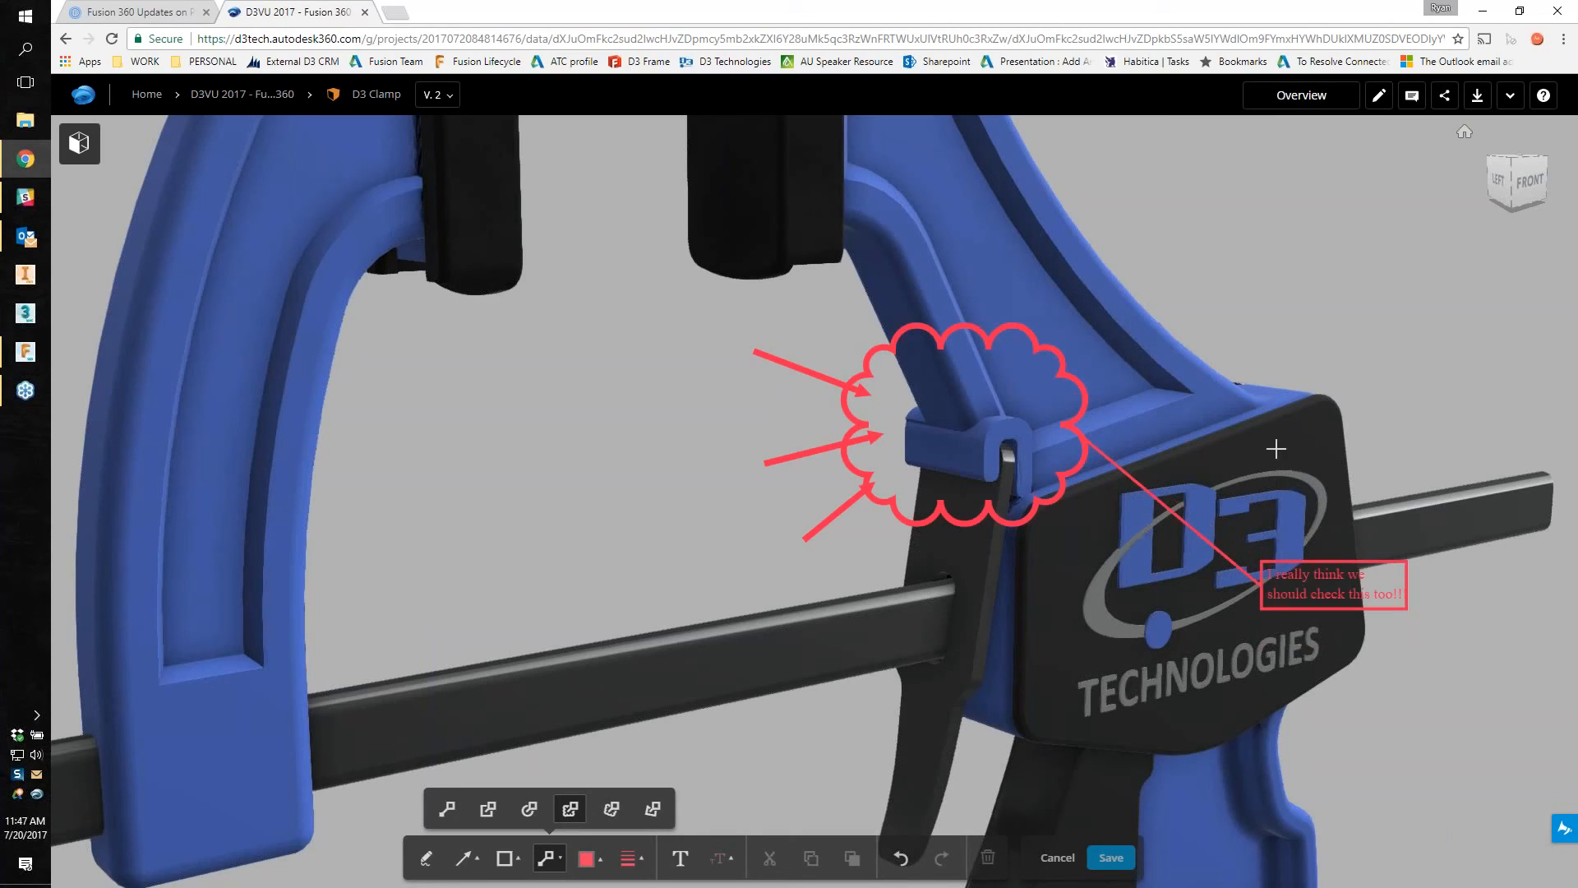
pyautogui.click(1109, 857)
# Step: View the whole clamp from another angle and reopen the saved markup from its marker
pyautogui.moveTo(1349, 729); pyautogui.dragTo(1356, 732)
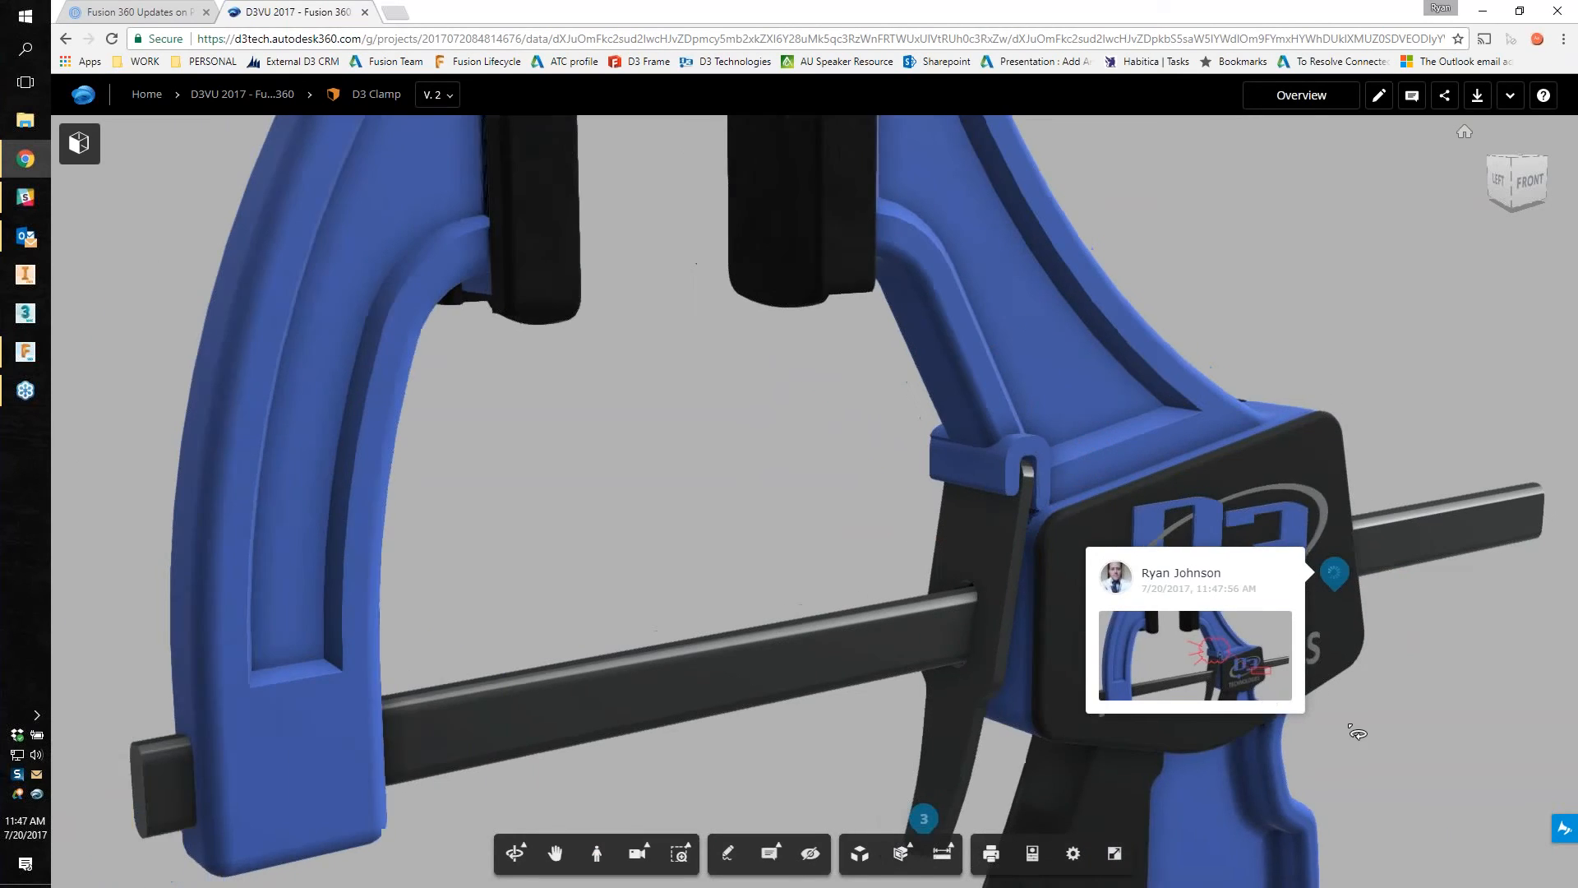
pyautogui.scroll(-3, 1366, 743)
pyautogui.keyDown('shift'); pyautogui.moveTo(1391, 726); pyautogui.dragTo(729, 589, button='middle'); pyautogui.keyUp('shift')
pyautogui.scroll(-3, 729, 588)
pyautogui.moveTo(1284, 713); pyautogui.dragTo(1210, 710)
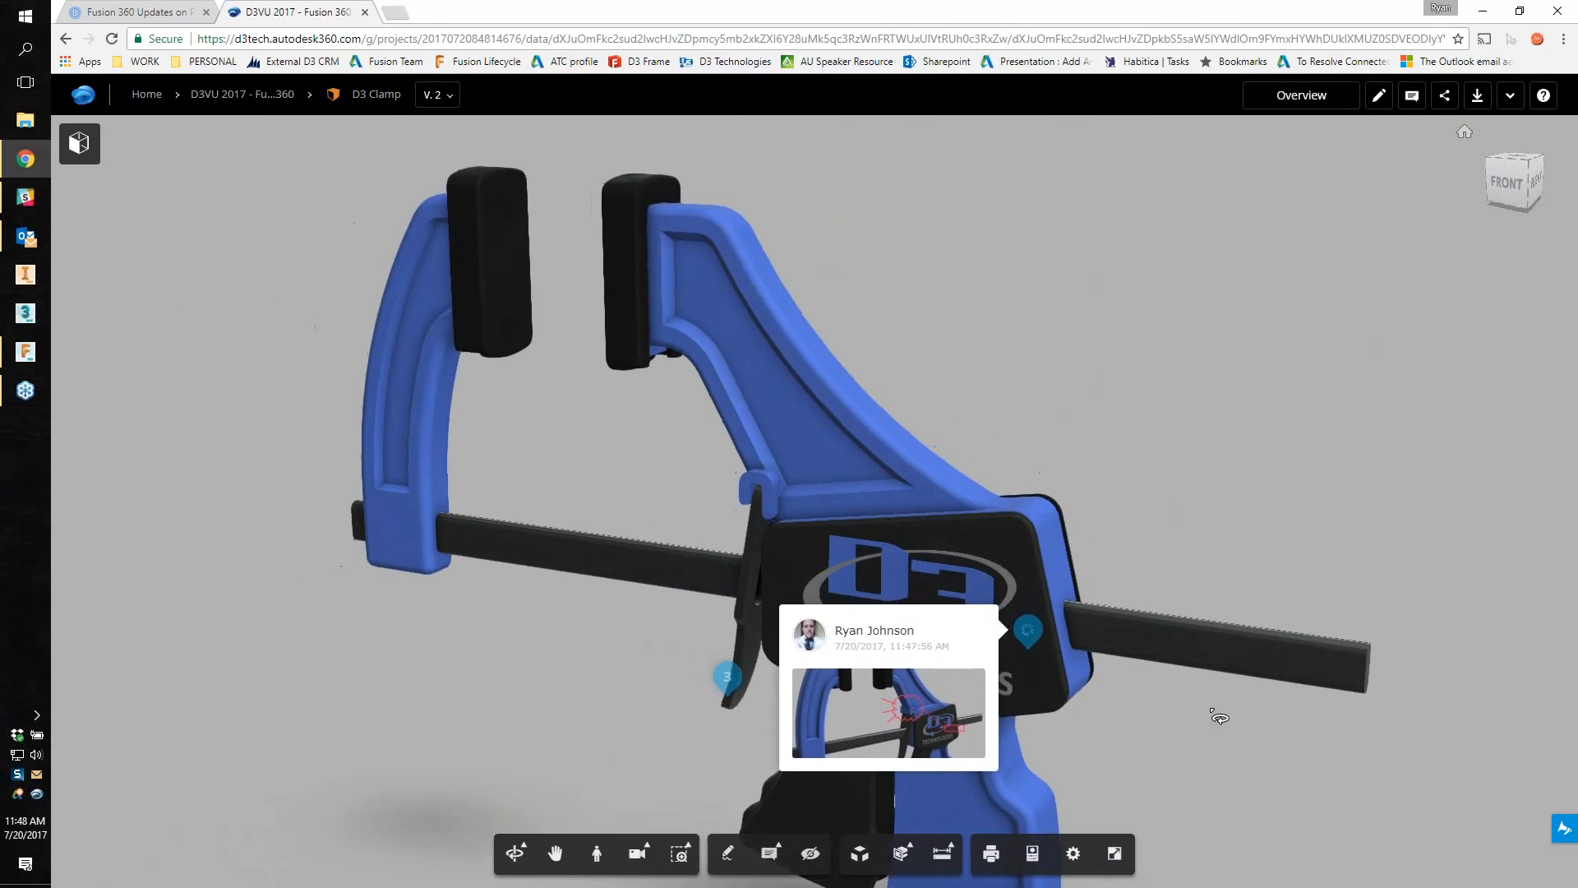
pyautogui.click(1027, 631)
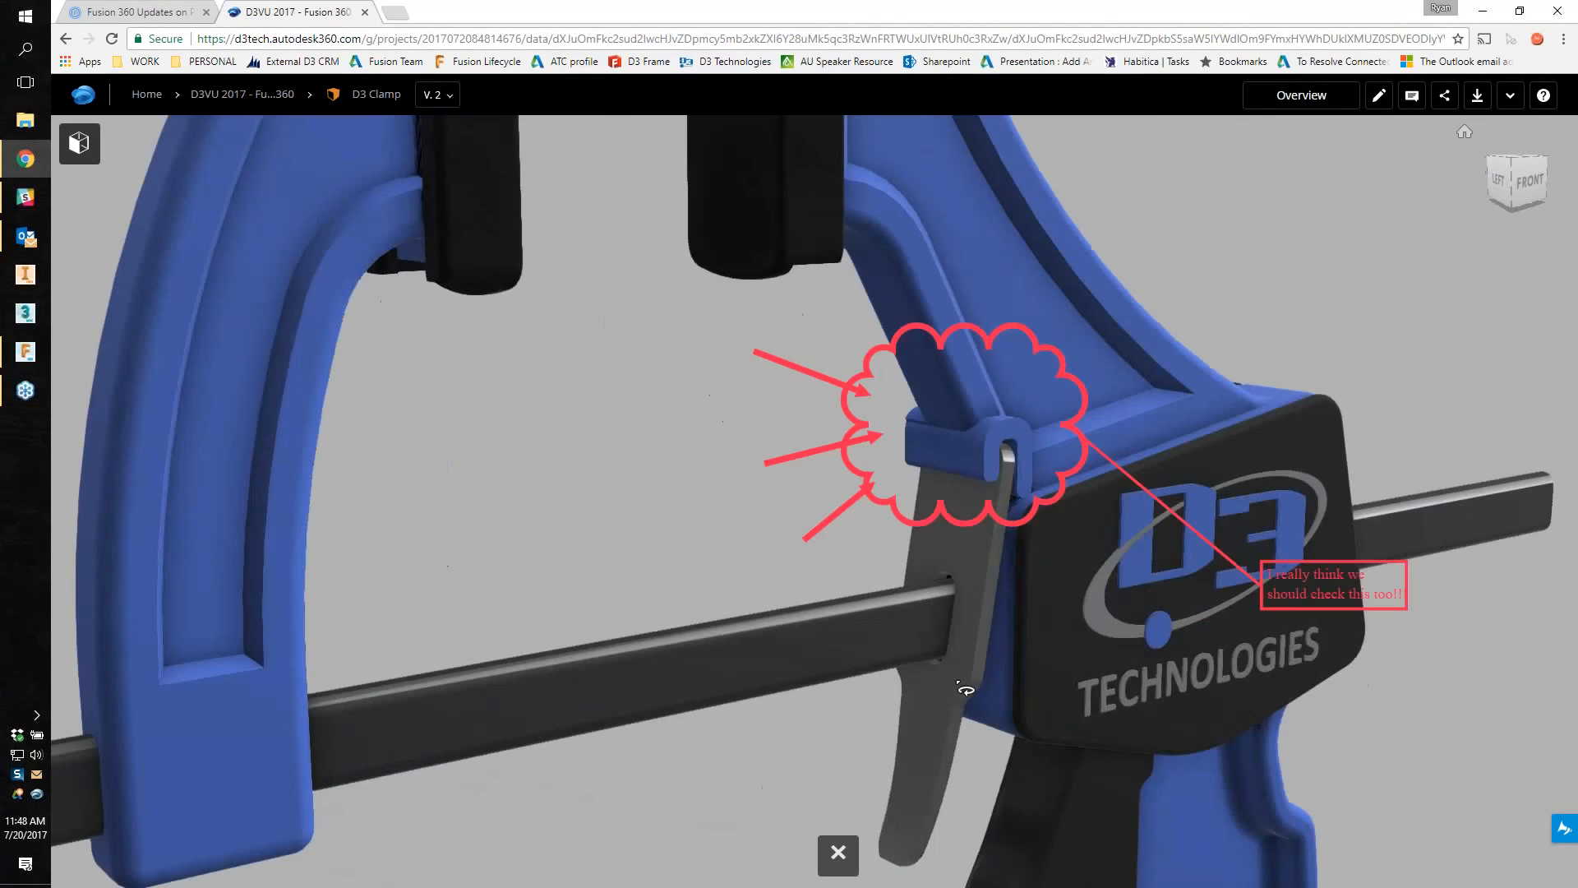
# Step: Close the saved markup and bring the whole clamp model back into view
pyautogui.click(838, 851)
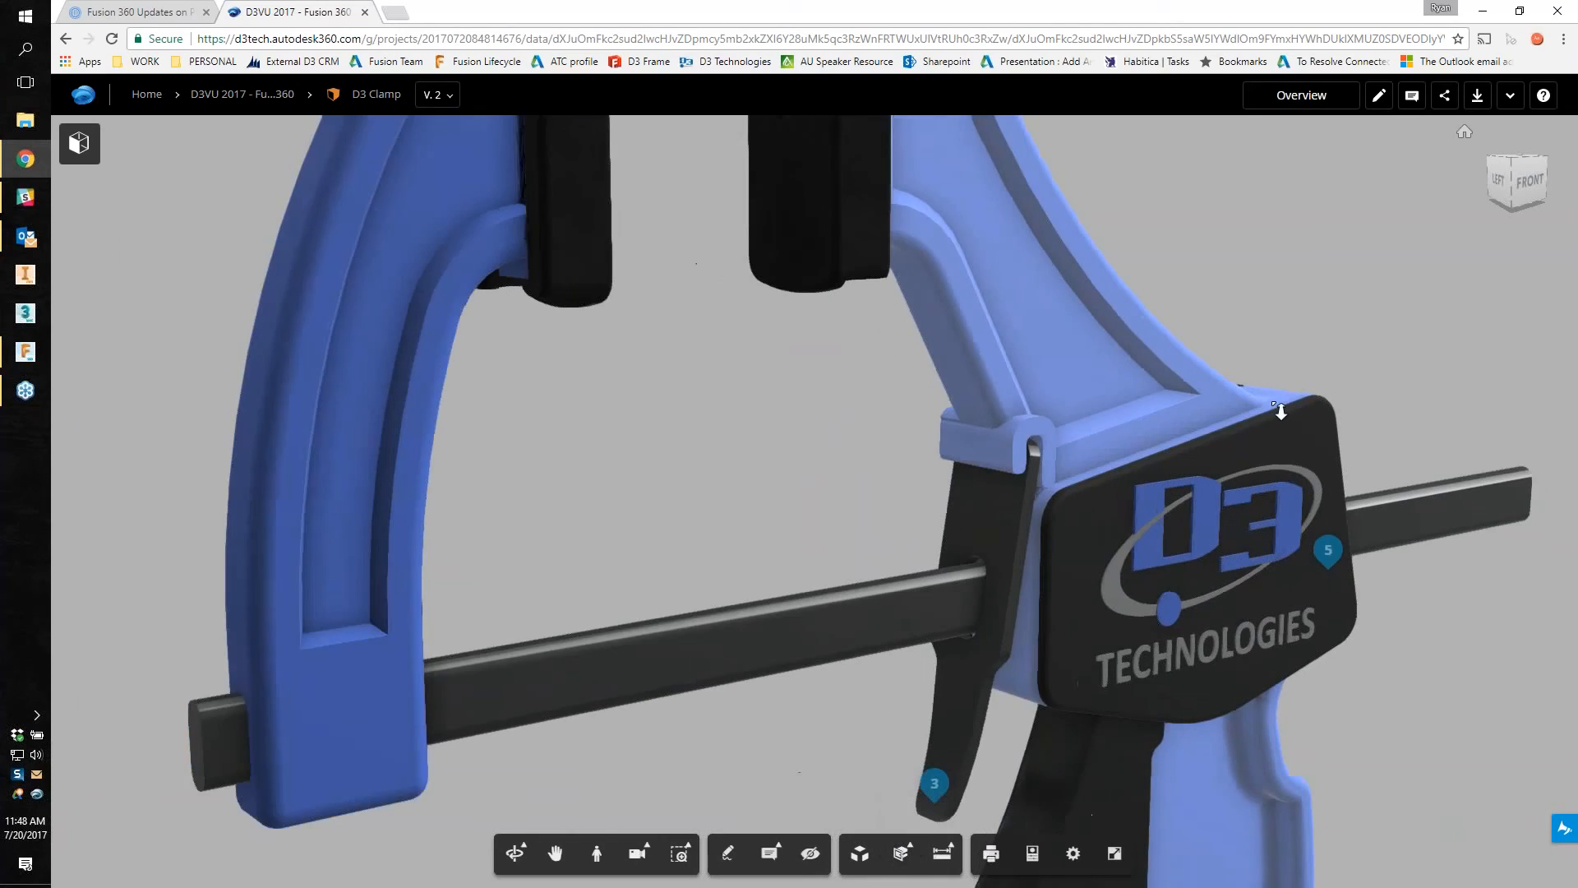
pyautogui.scroll(-4, 1280, 410)
pyautogui.moveTo(1329, 298); pyautogui.dragTo(1231, 322, button='middle')
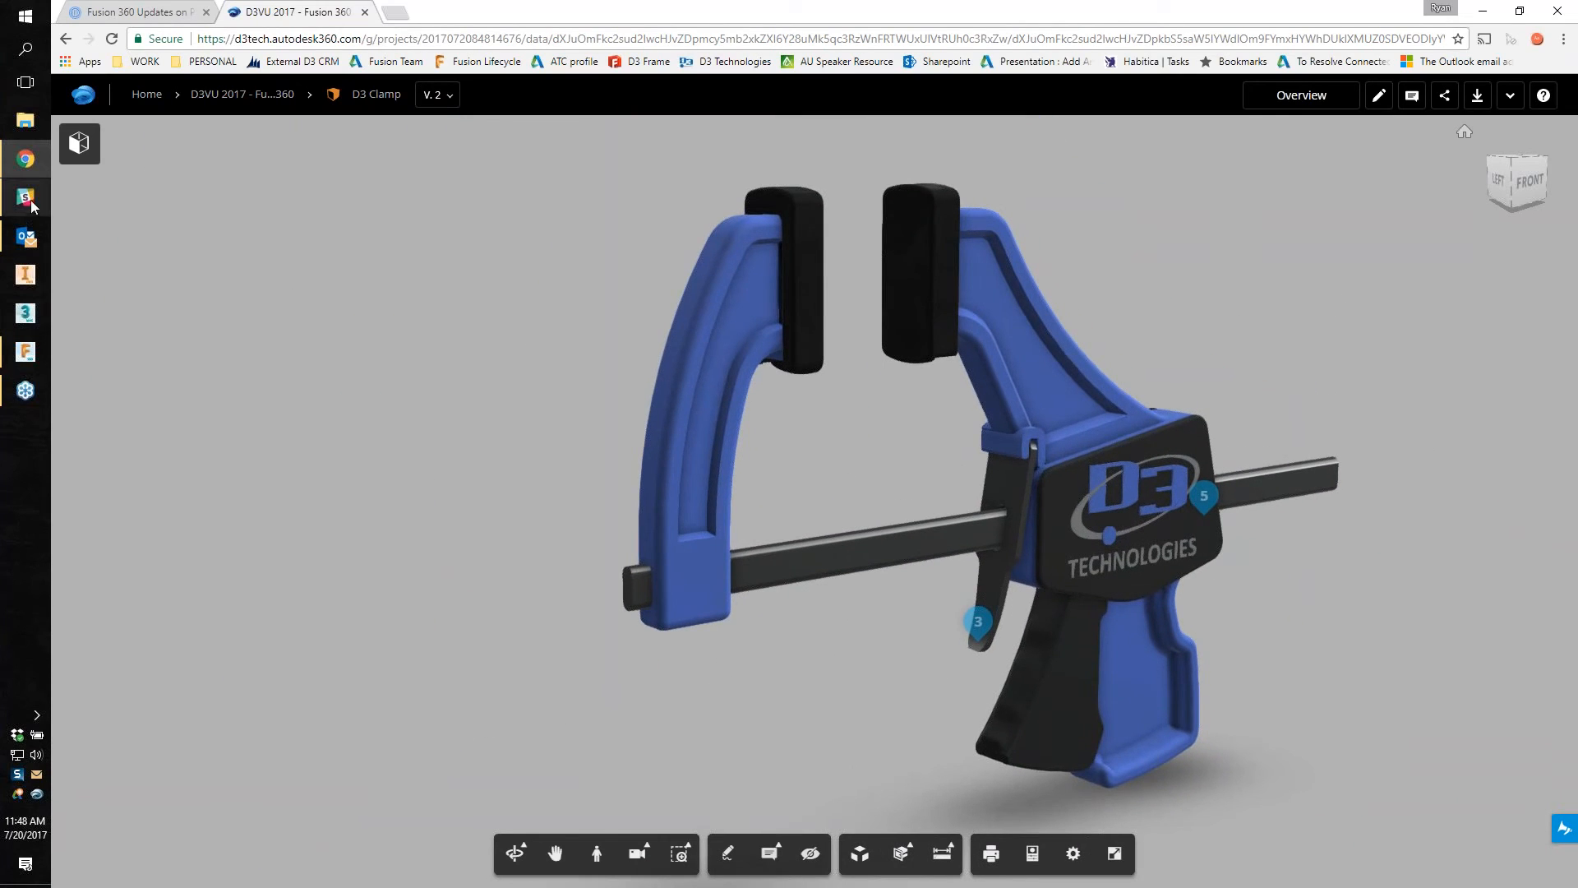
# Step: Switch to Fusion 360 and show the D3 Clamp design's comments, refreshing them to load the latest posts
pyautogui.click(31, 355)
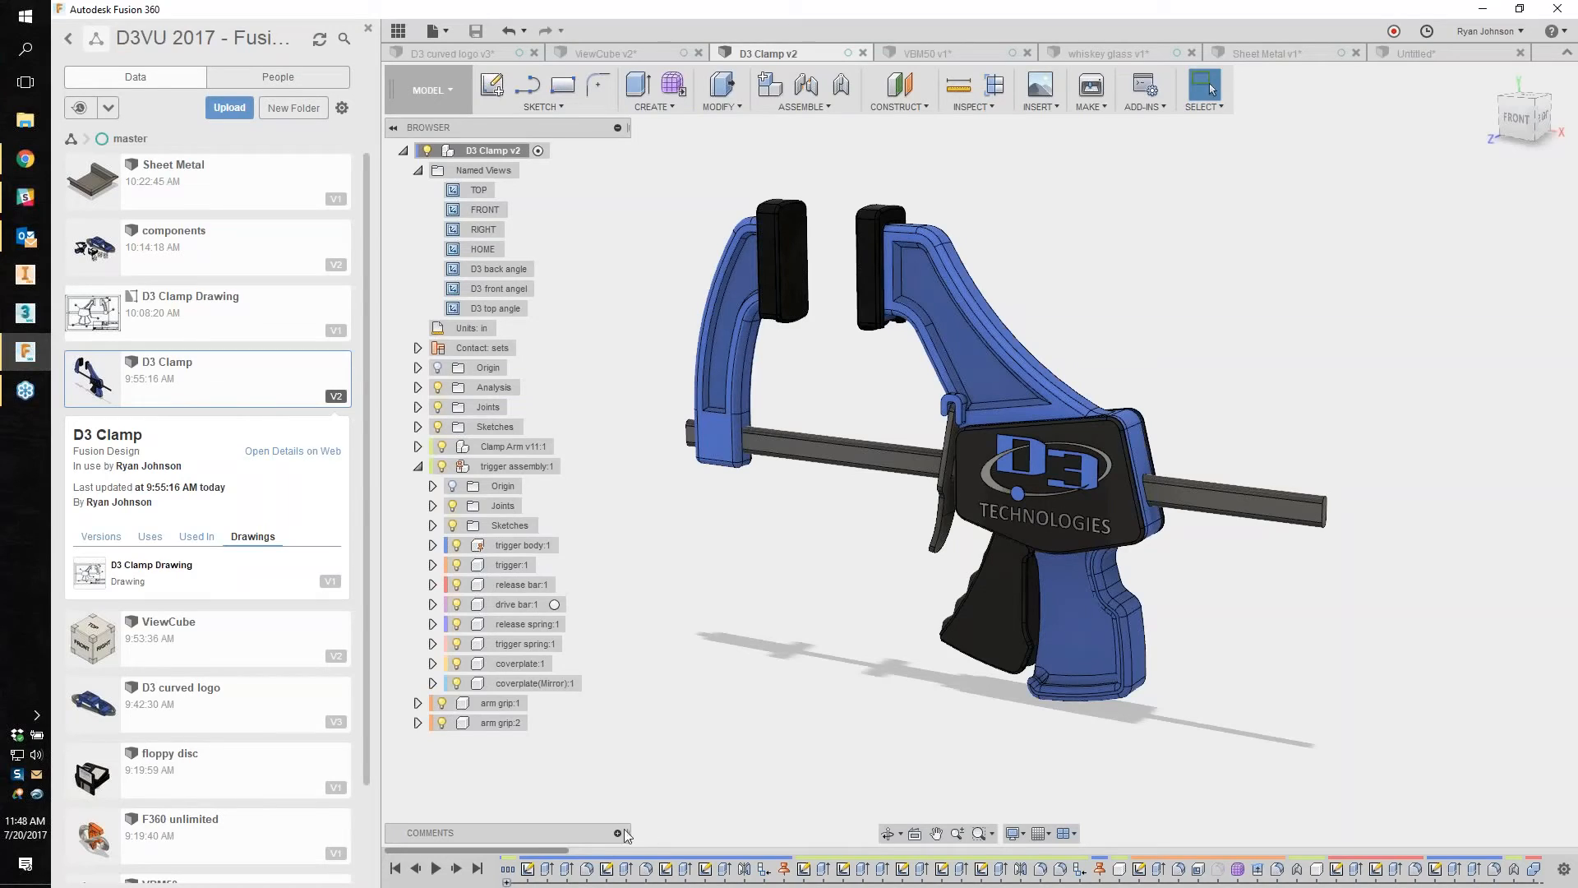
pyautogui.click(617, 834)
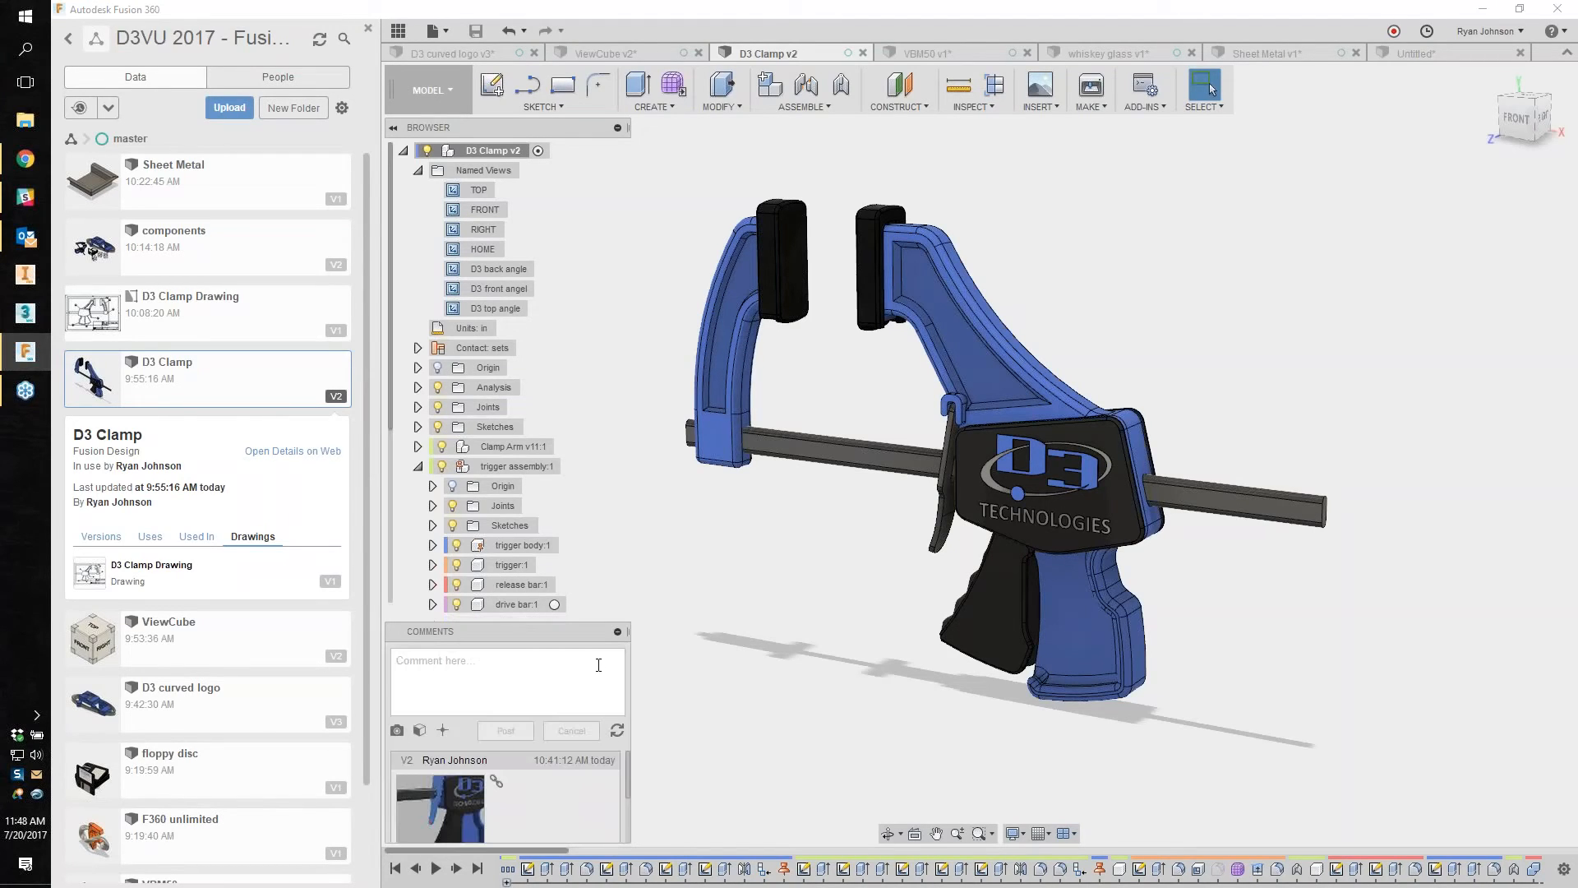
pyautogui.click(618, 732)
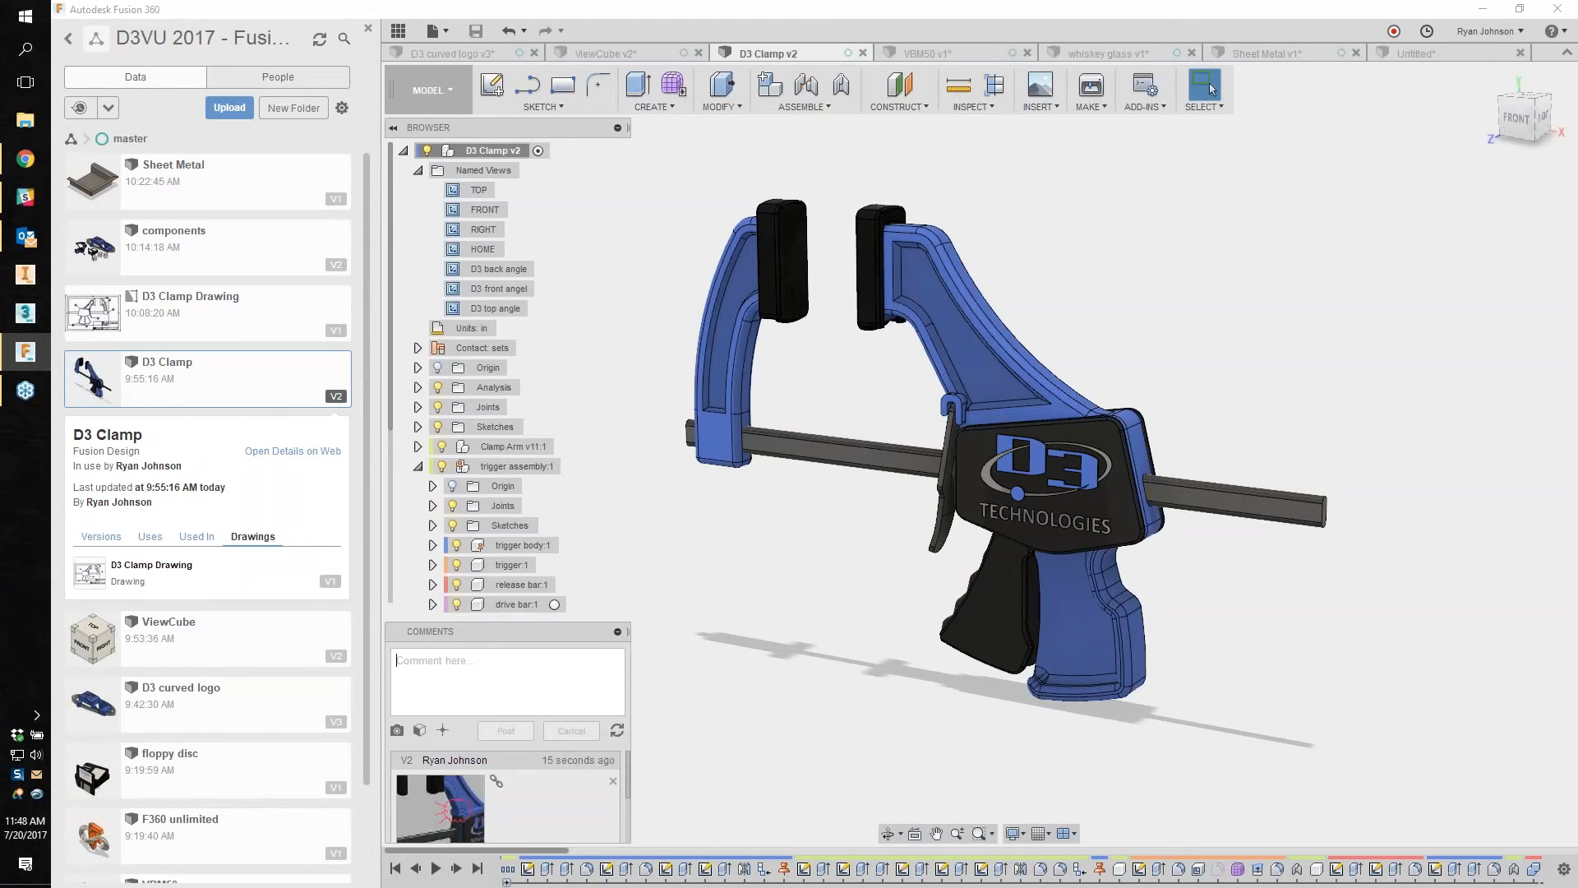
# Step: View the newest comment's markup snapshot up close, examining the clouded bracket and arrows, and close it
pyautogui.click(510, 798)
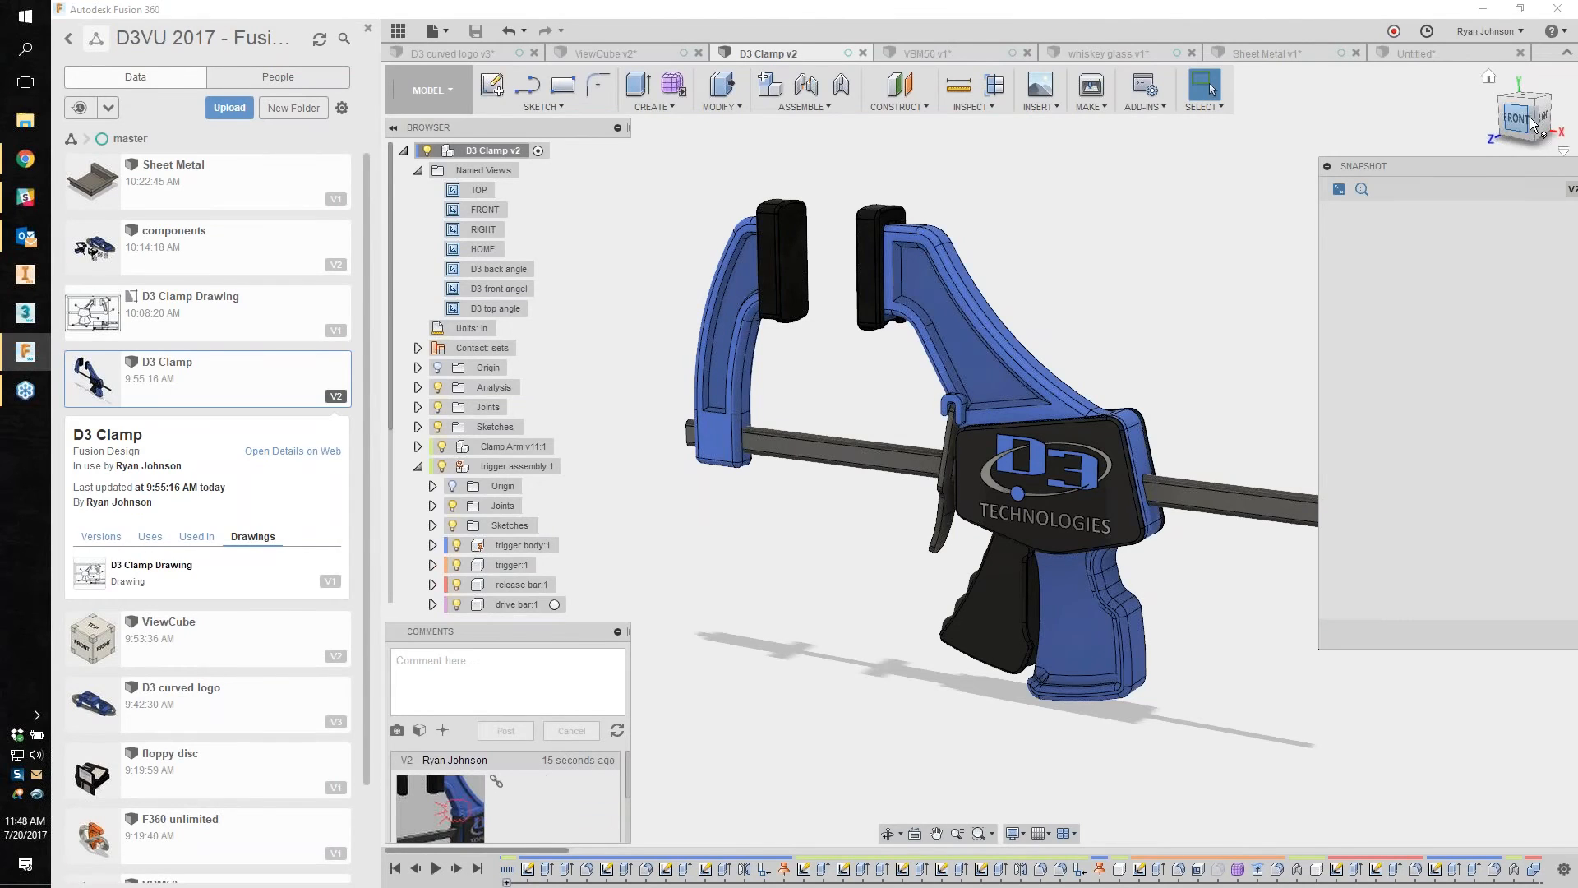
pyautogui.moveTo(1478, 168); pyautogui.dragTo(838, 179)
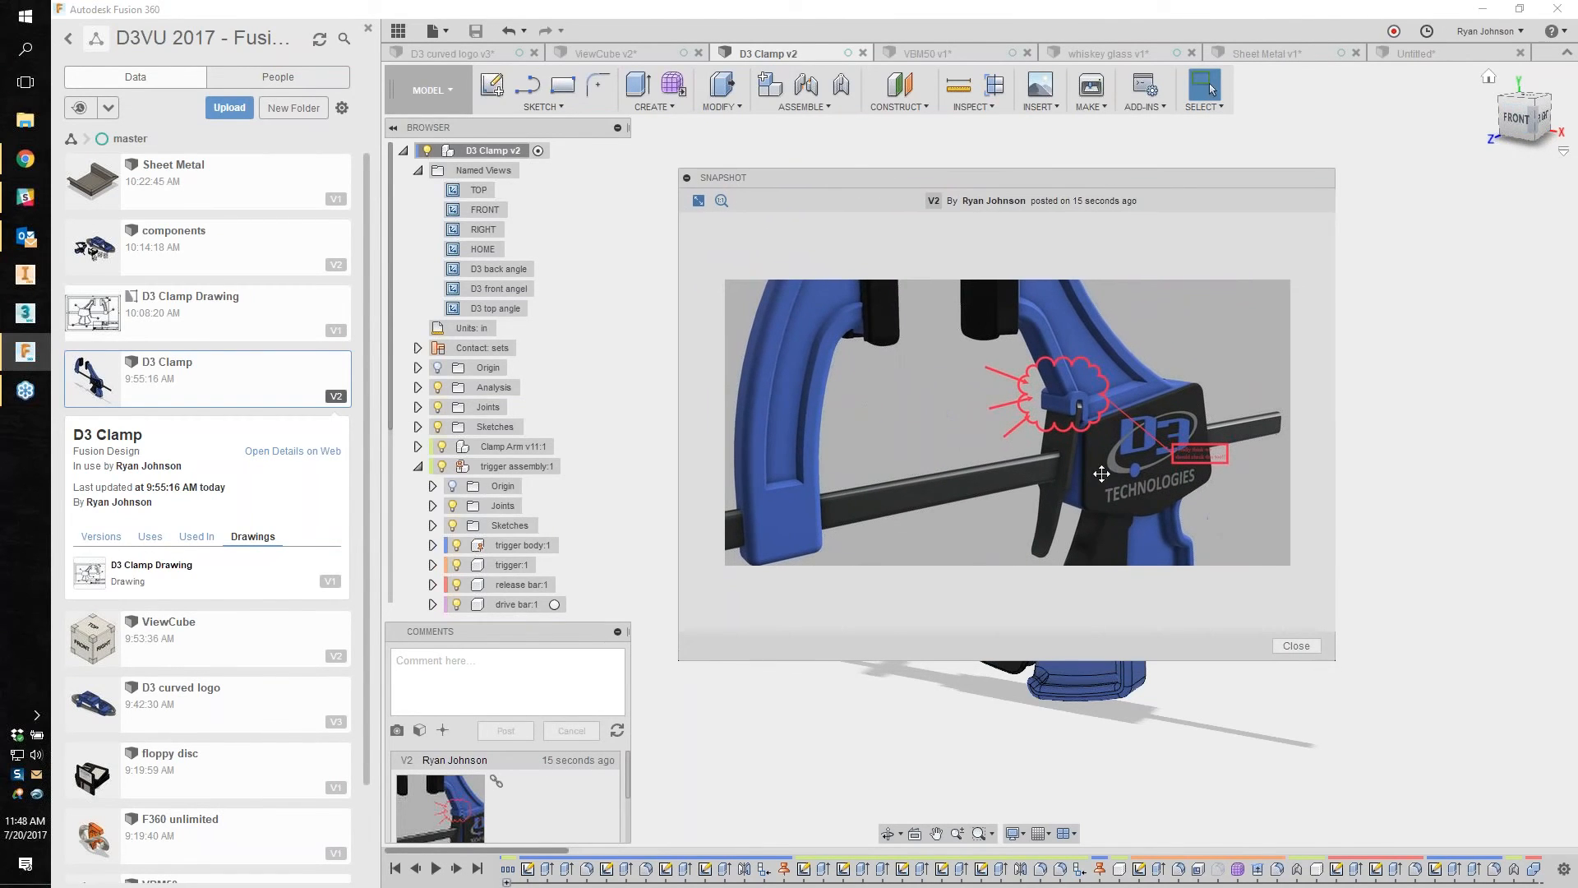
pyautogui.scroll(2, 1219, 475)
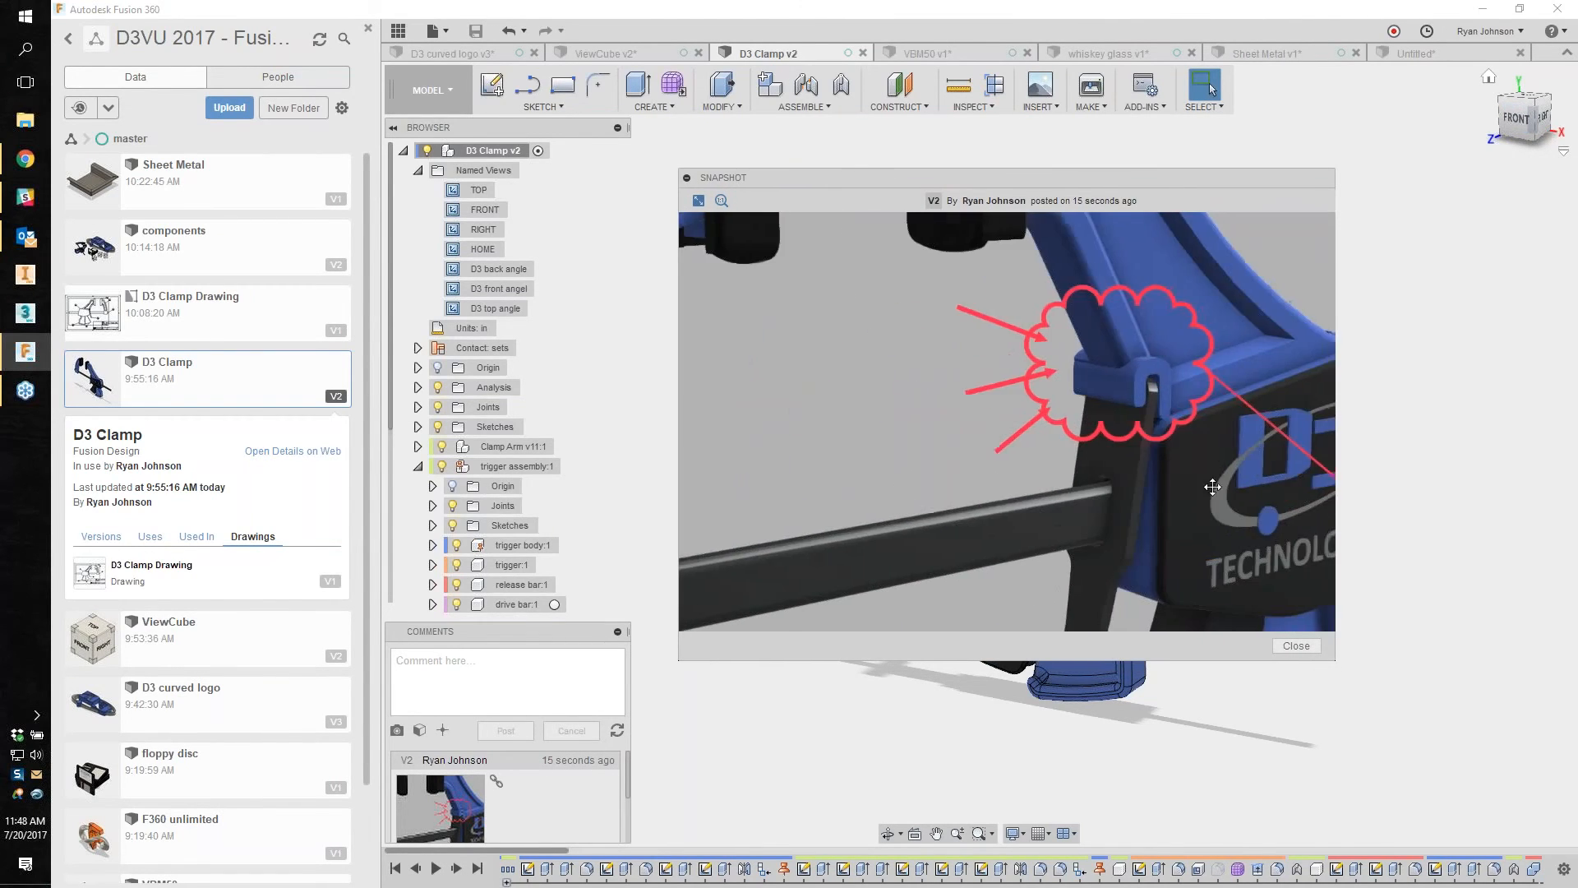
pyautogui.scroll(2, 1125, 491)
pyautogui.click(1307, 649)
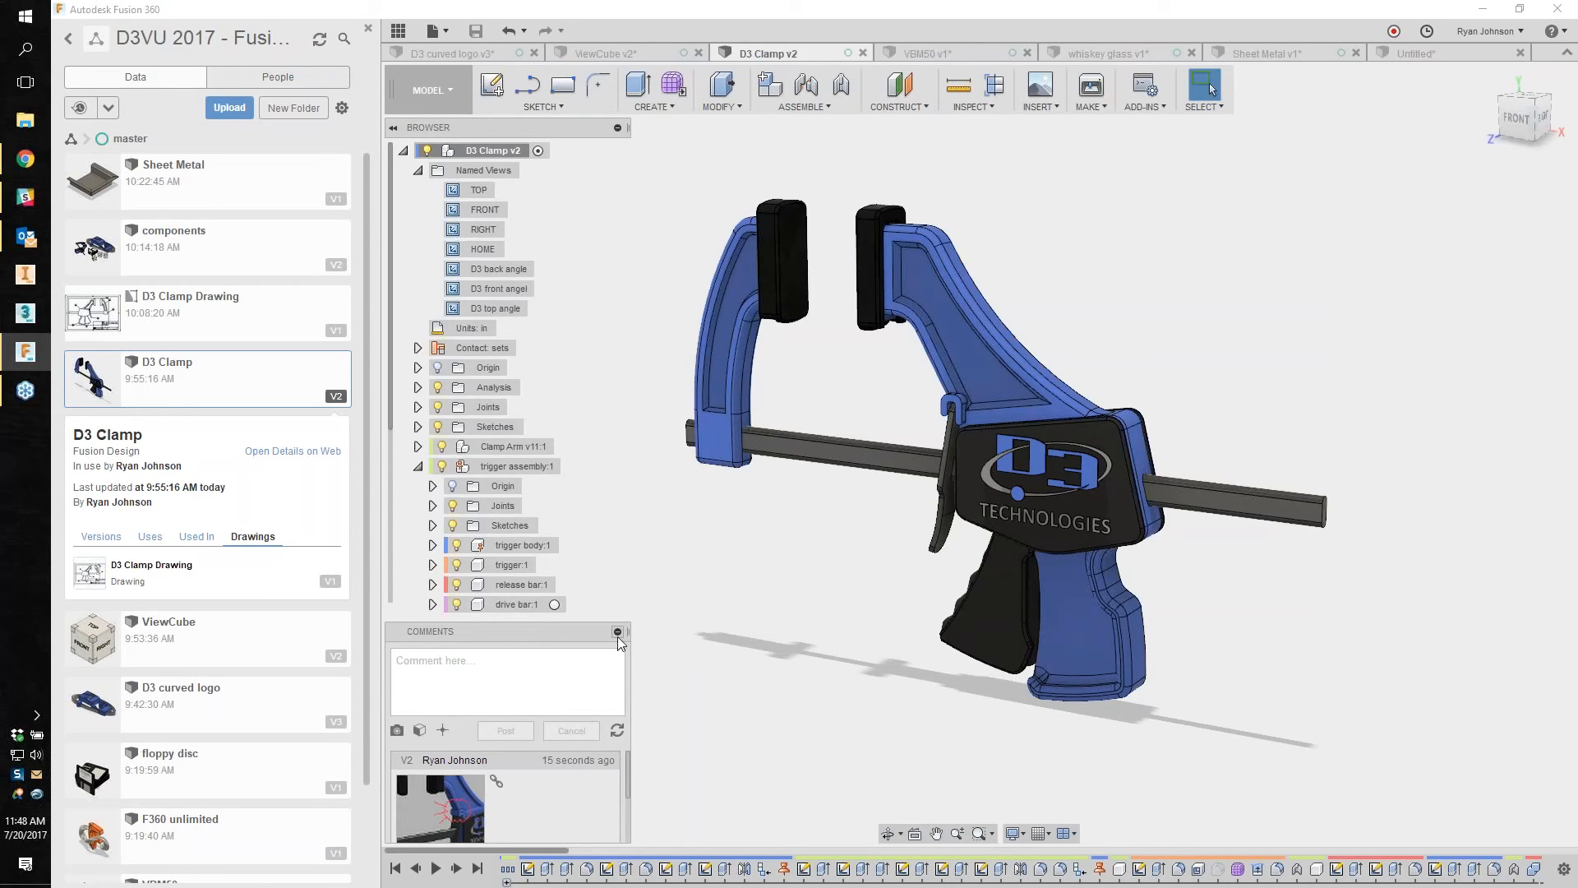
# Step: Enter the Simulation workspace to review the available new study types, and leave without creating a study
pyautogui.click(411, 88)
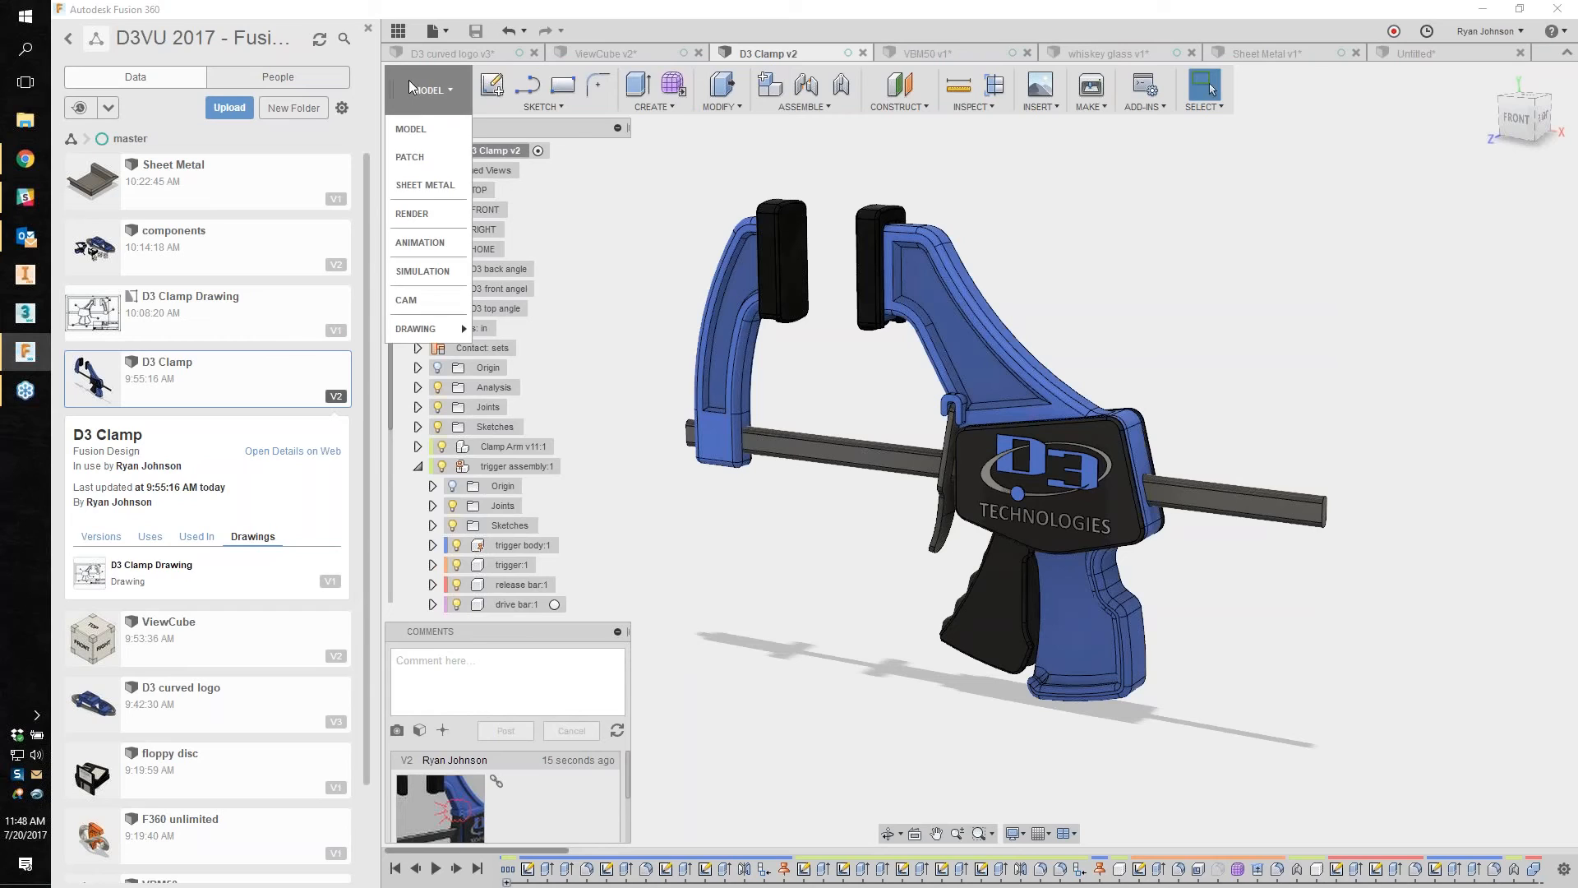
pyautogui.click(429, 271)
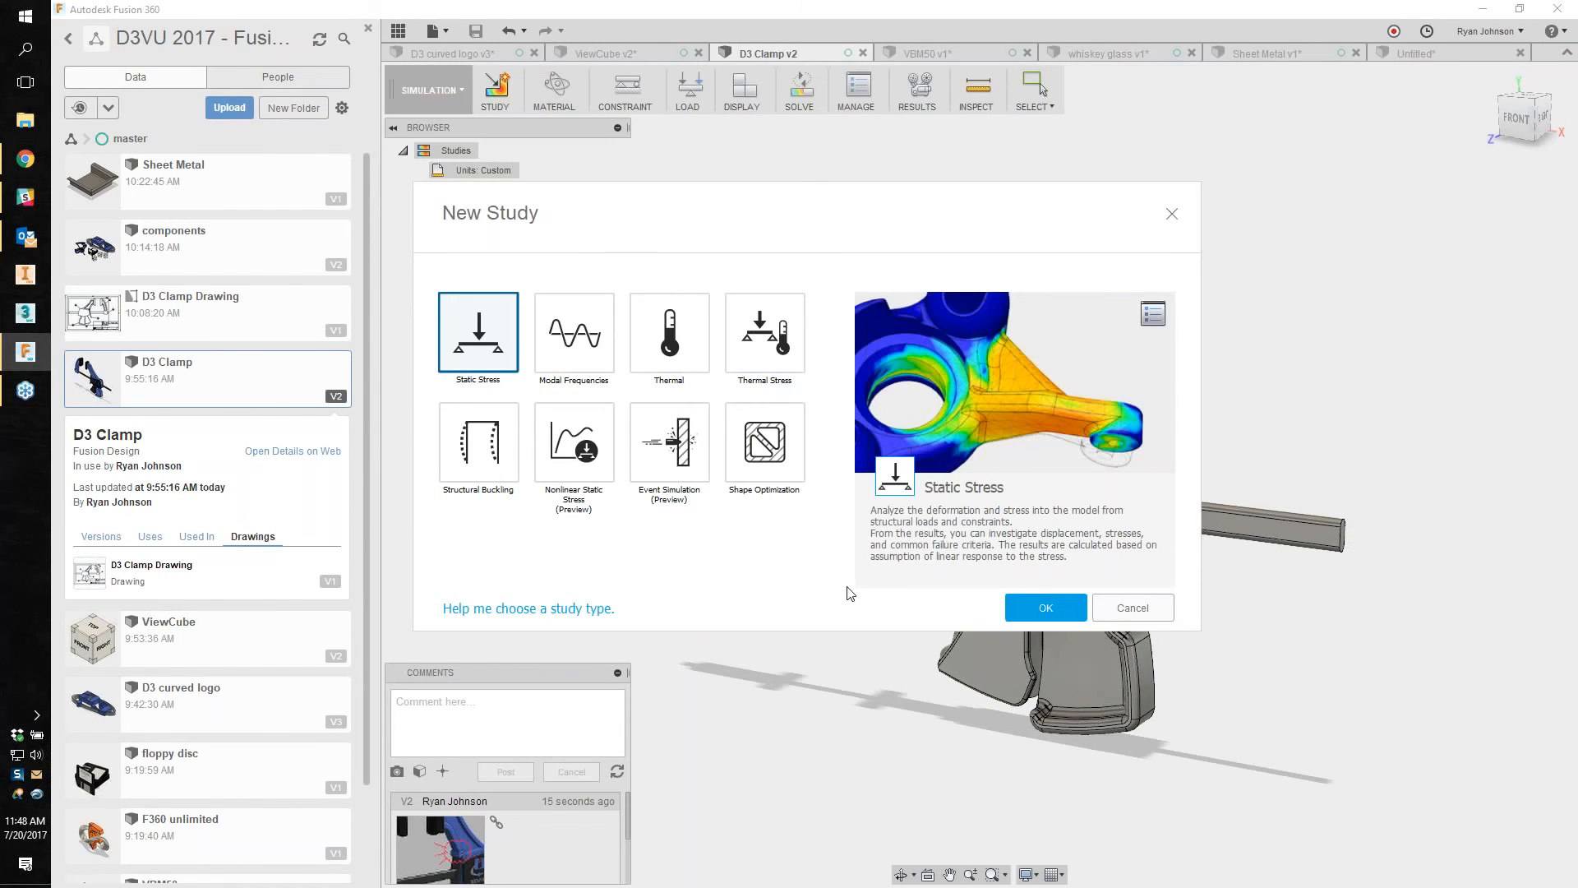
pyautogui.click(1148, 620)
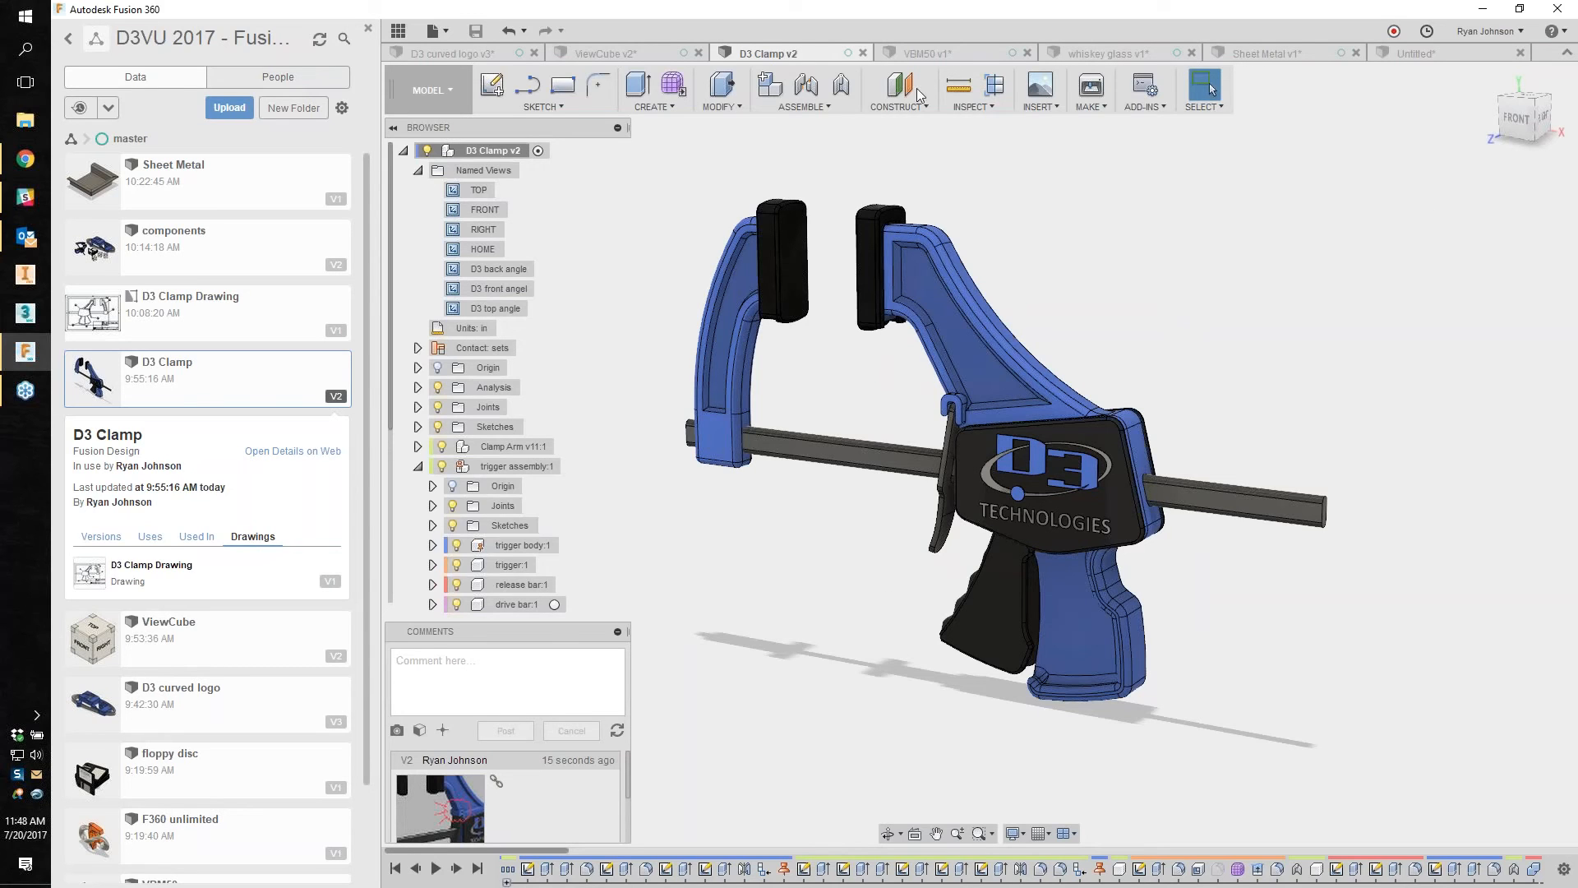
# Step: Switch to the VBM50 design, enter the Render workspace and apply the ISOview named view
pyautogui.click(937, 53)
pyautogui.click(441, 90)
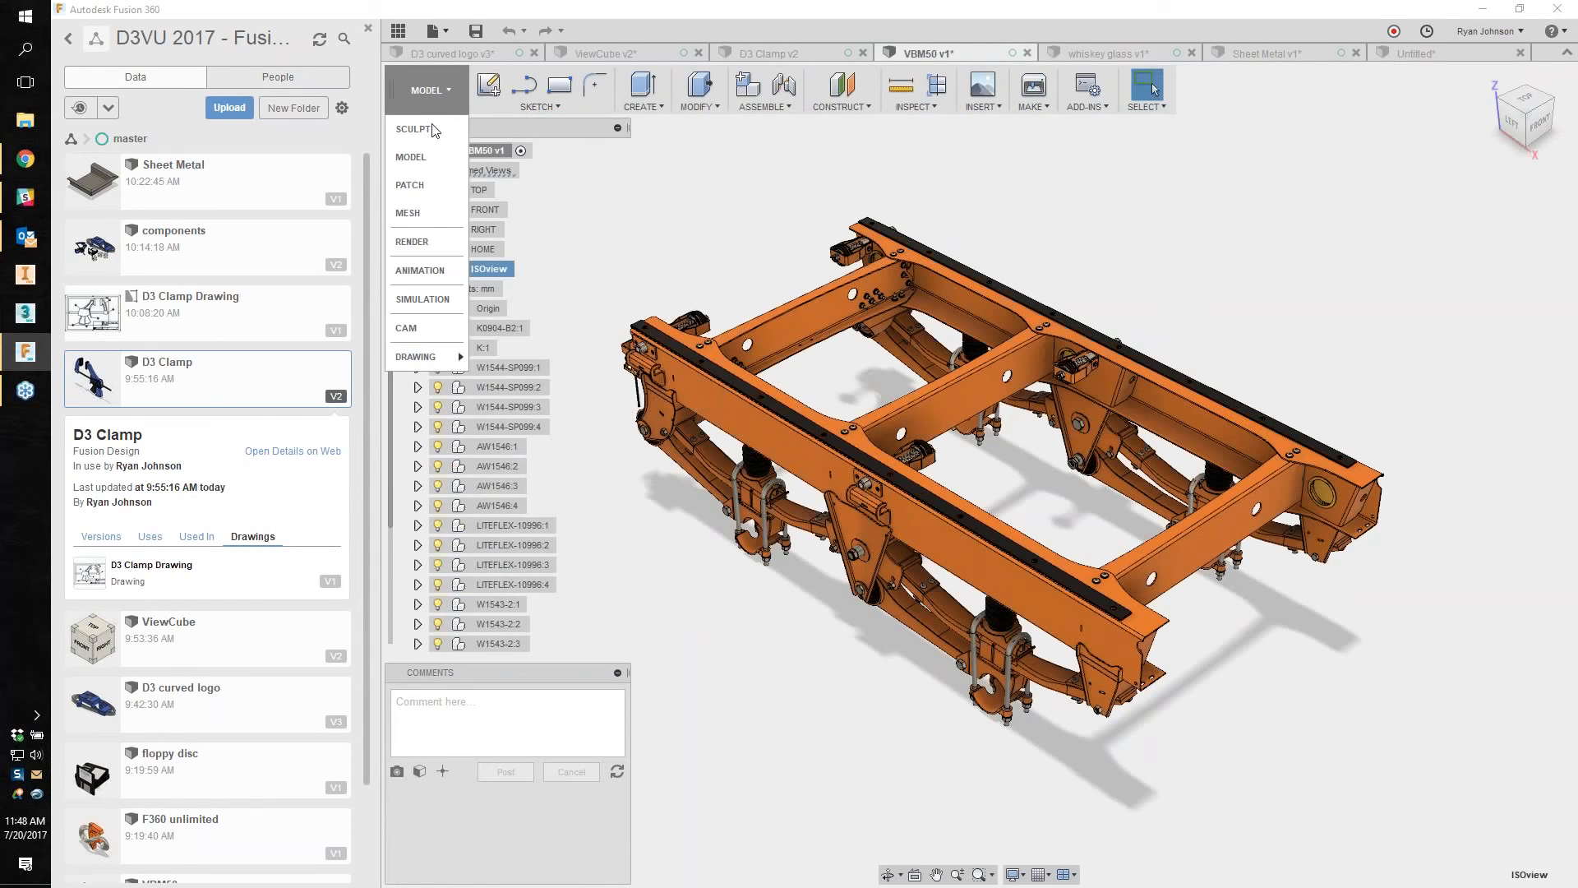
pyautogui.click(427, 244)
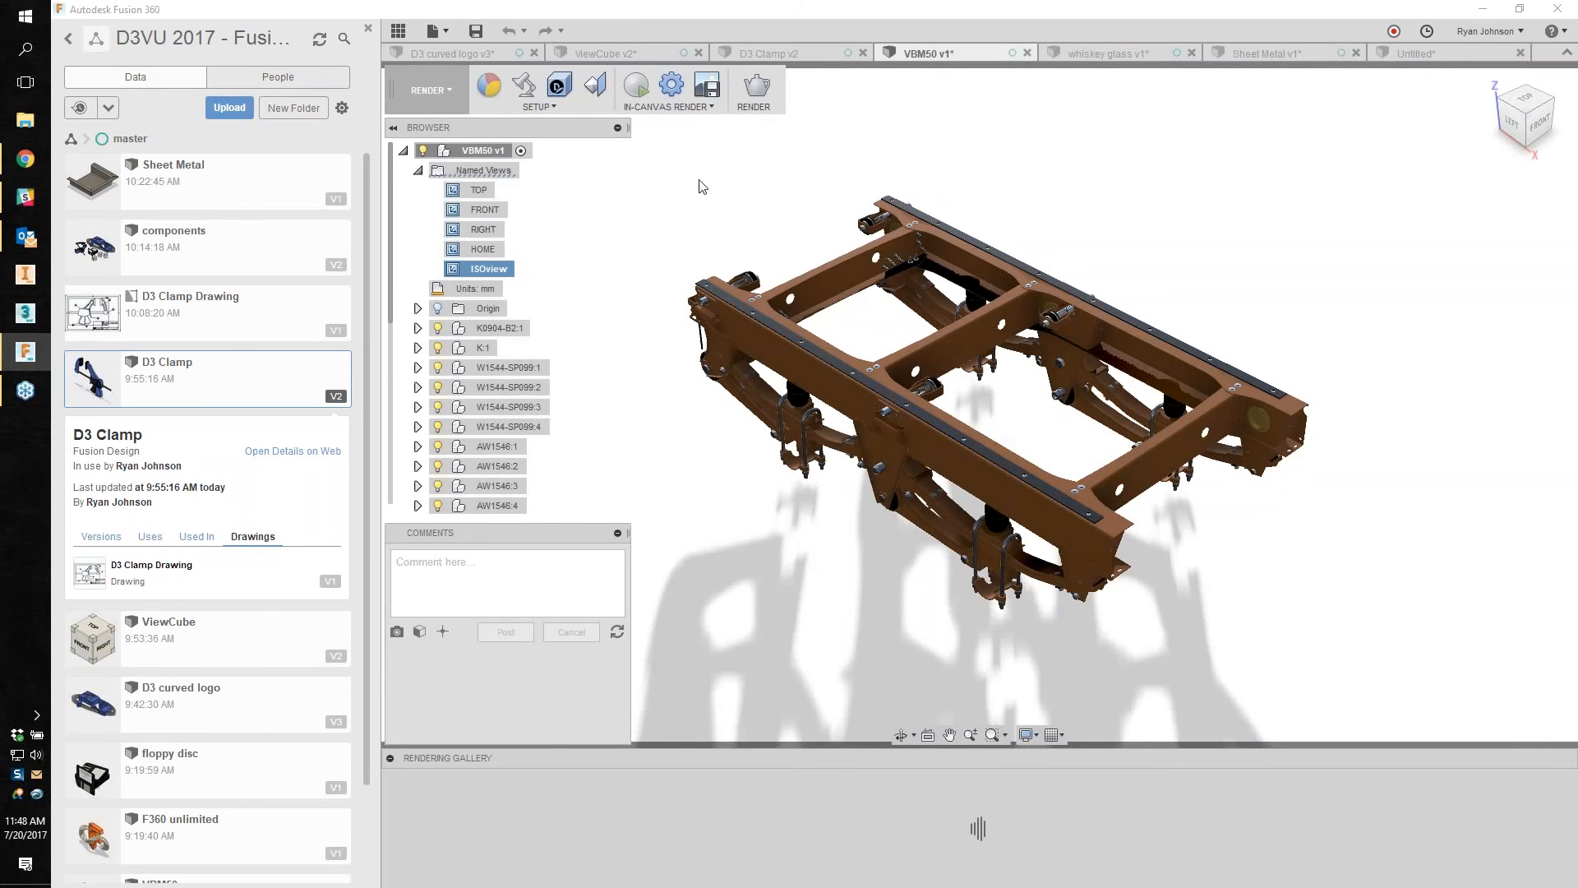
pyautogui.click(490, 255)
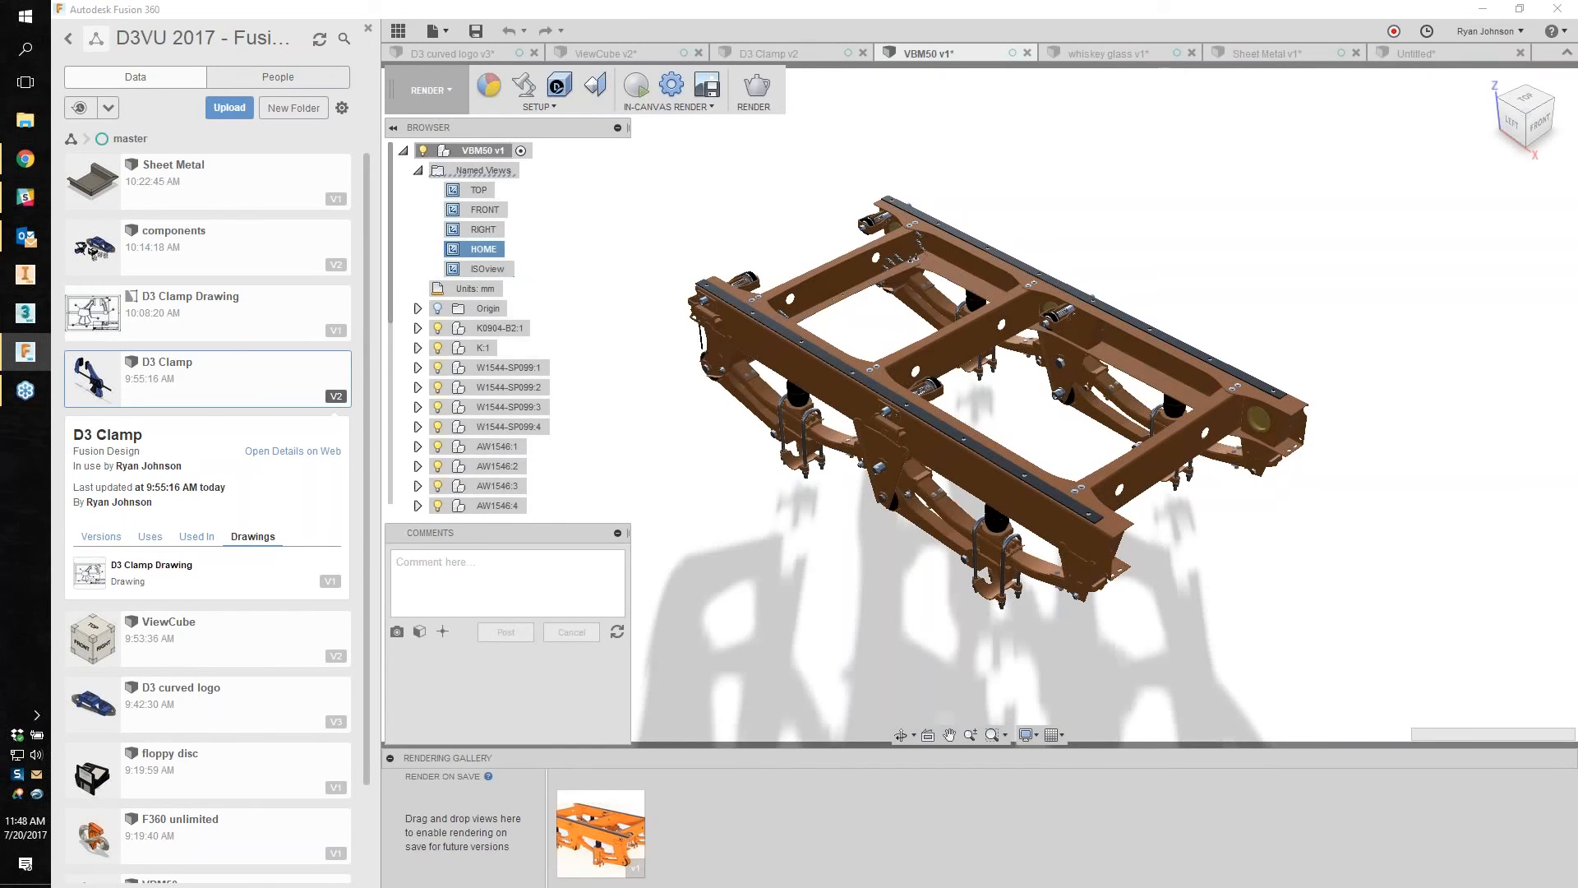
pyautogui.doubleClick(487, 268)
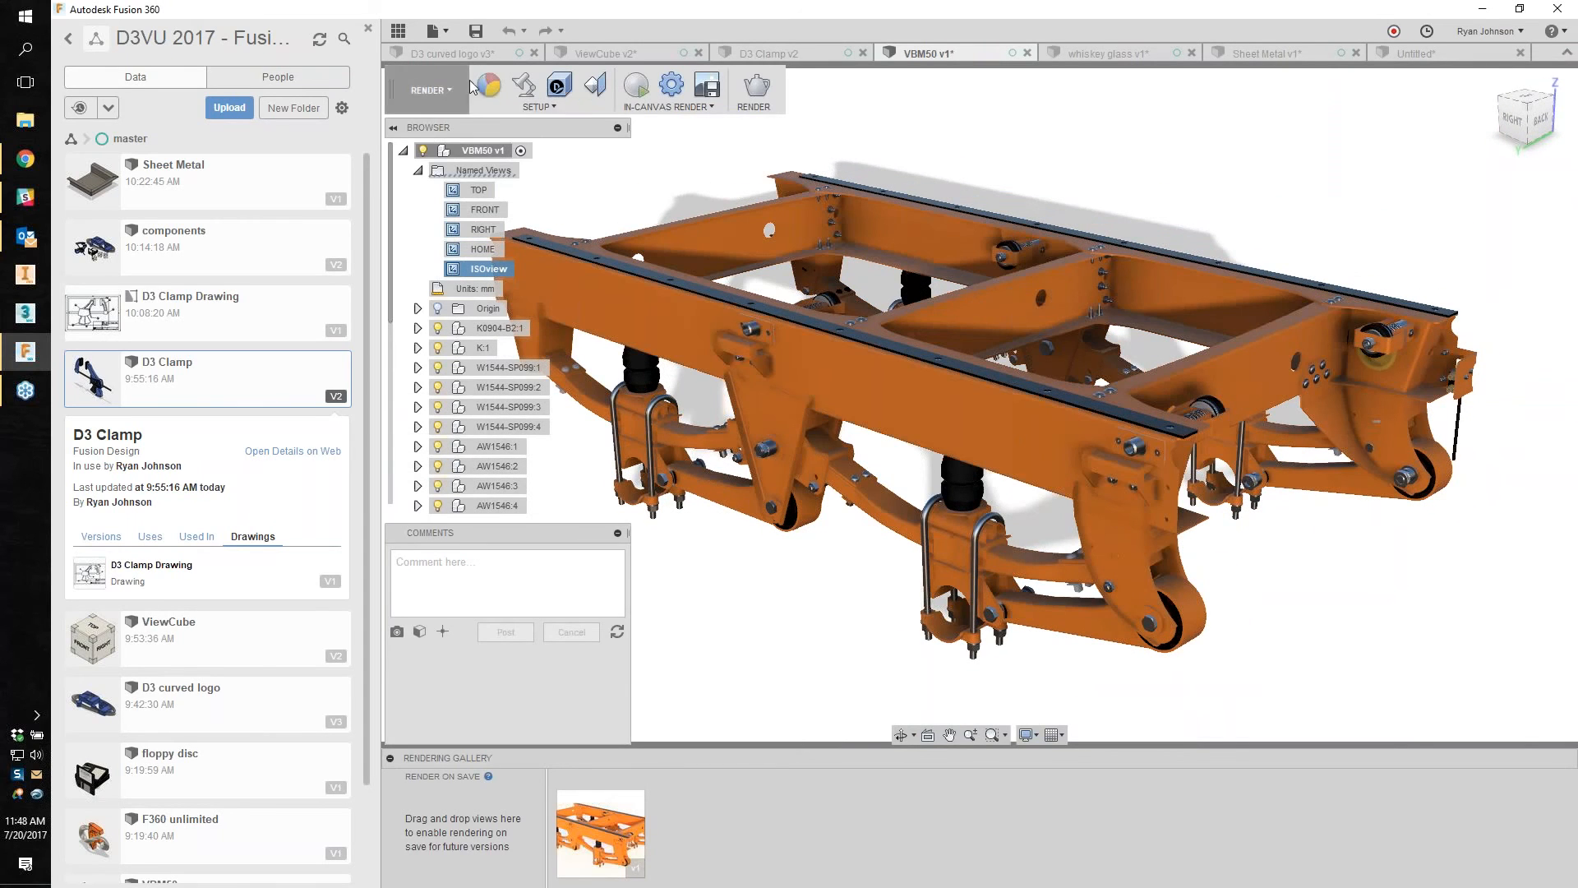
# Step: Check the saved VBM50 rendering in the rendering gallery, close it and start an in-canvas render
pyautogui.click(603, 827)
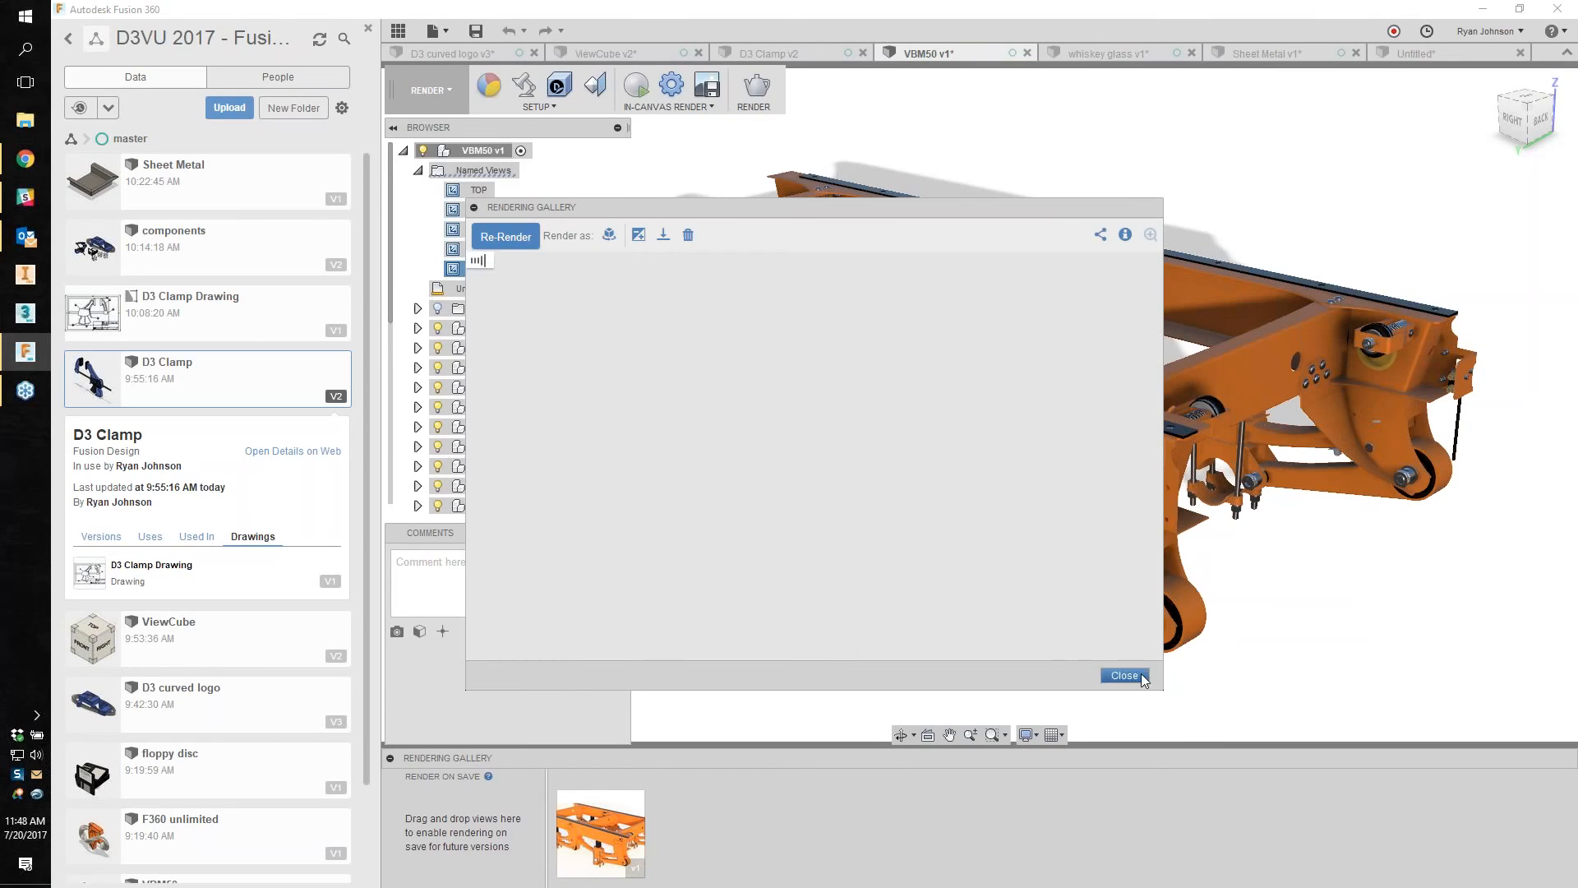
pyautogui.click(1125, 675)
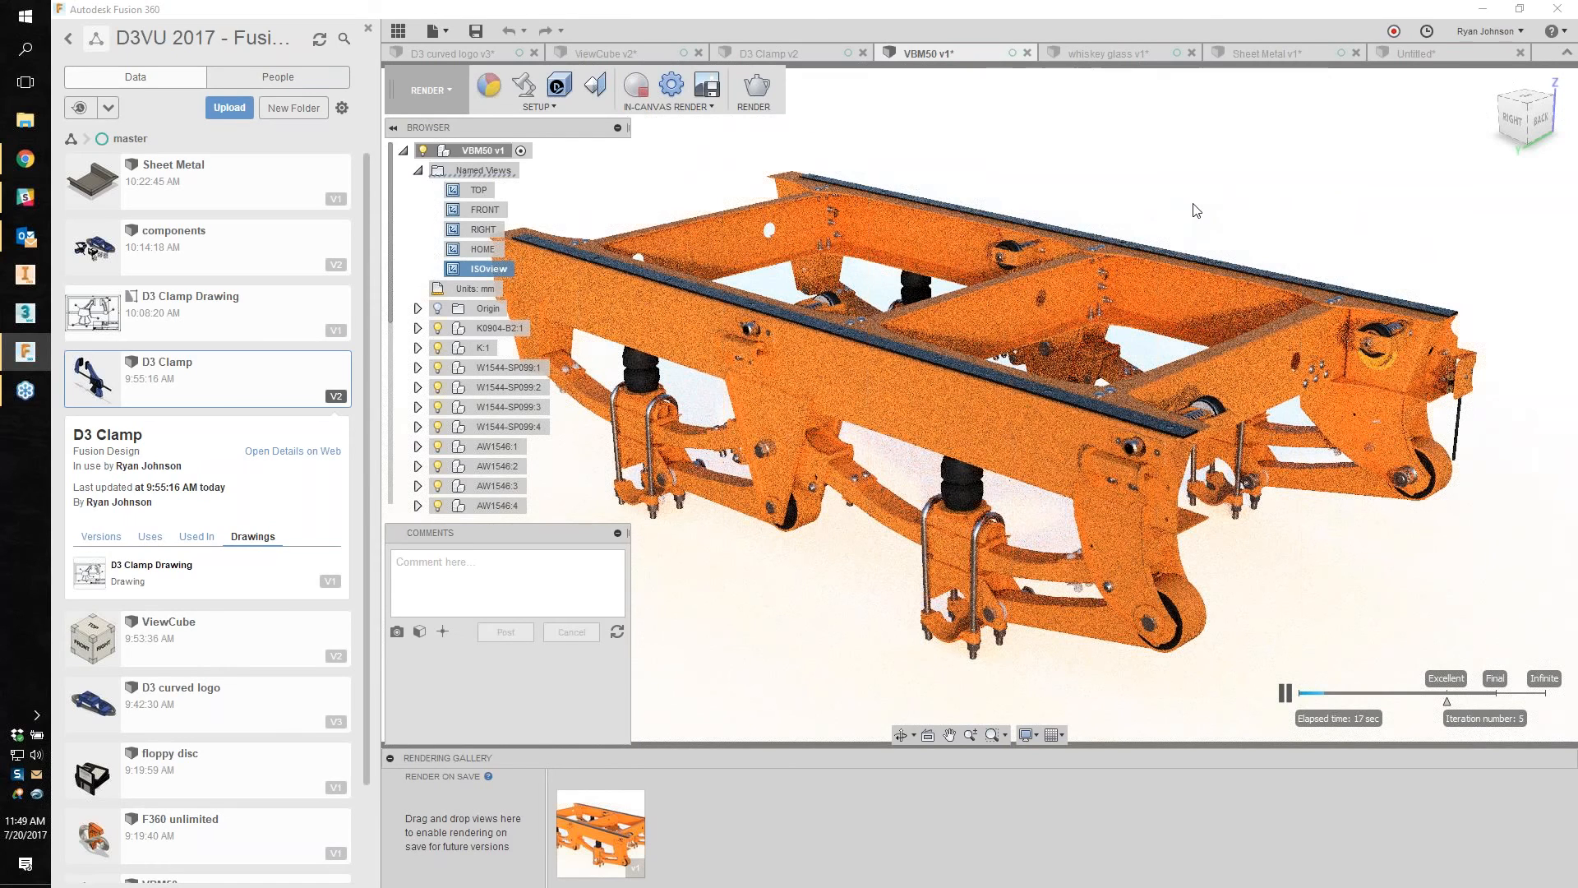
# Step: Review the render size, renderer and quality settings without rendering, and collapse the comments
pyautogui.click(765, 89)
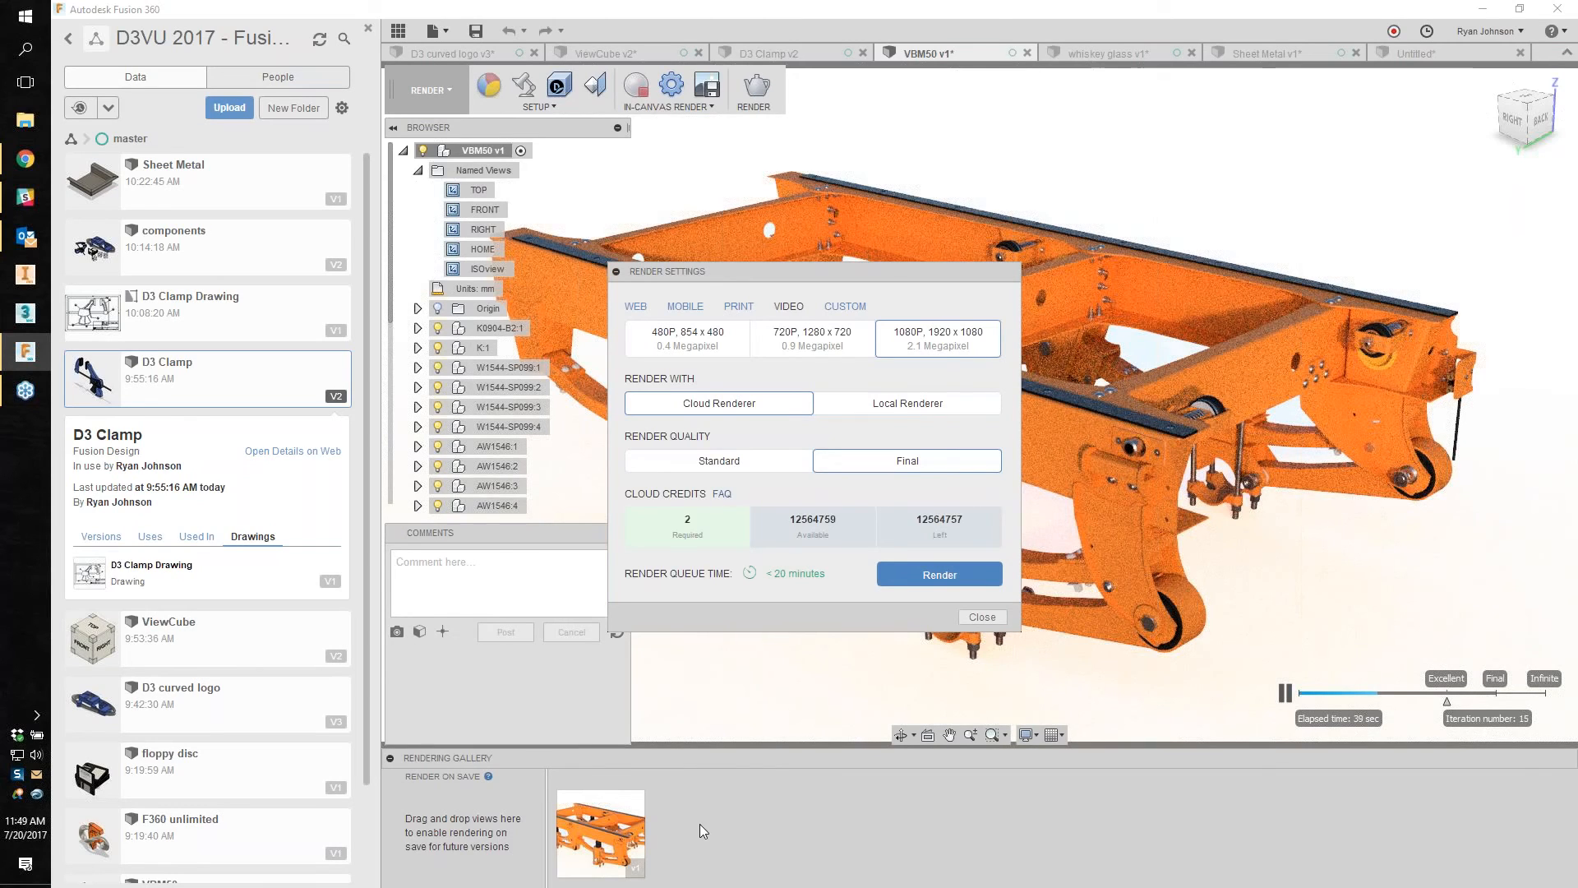
pyautogui.click(982, 616)
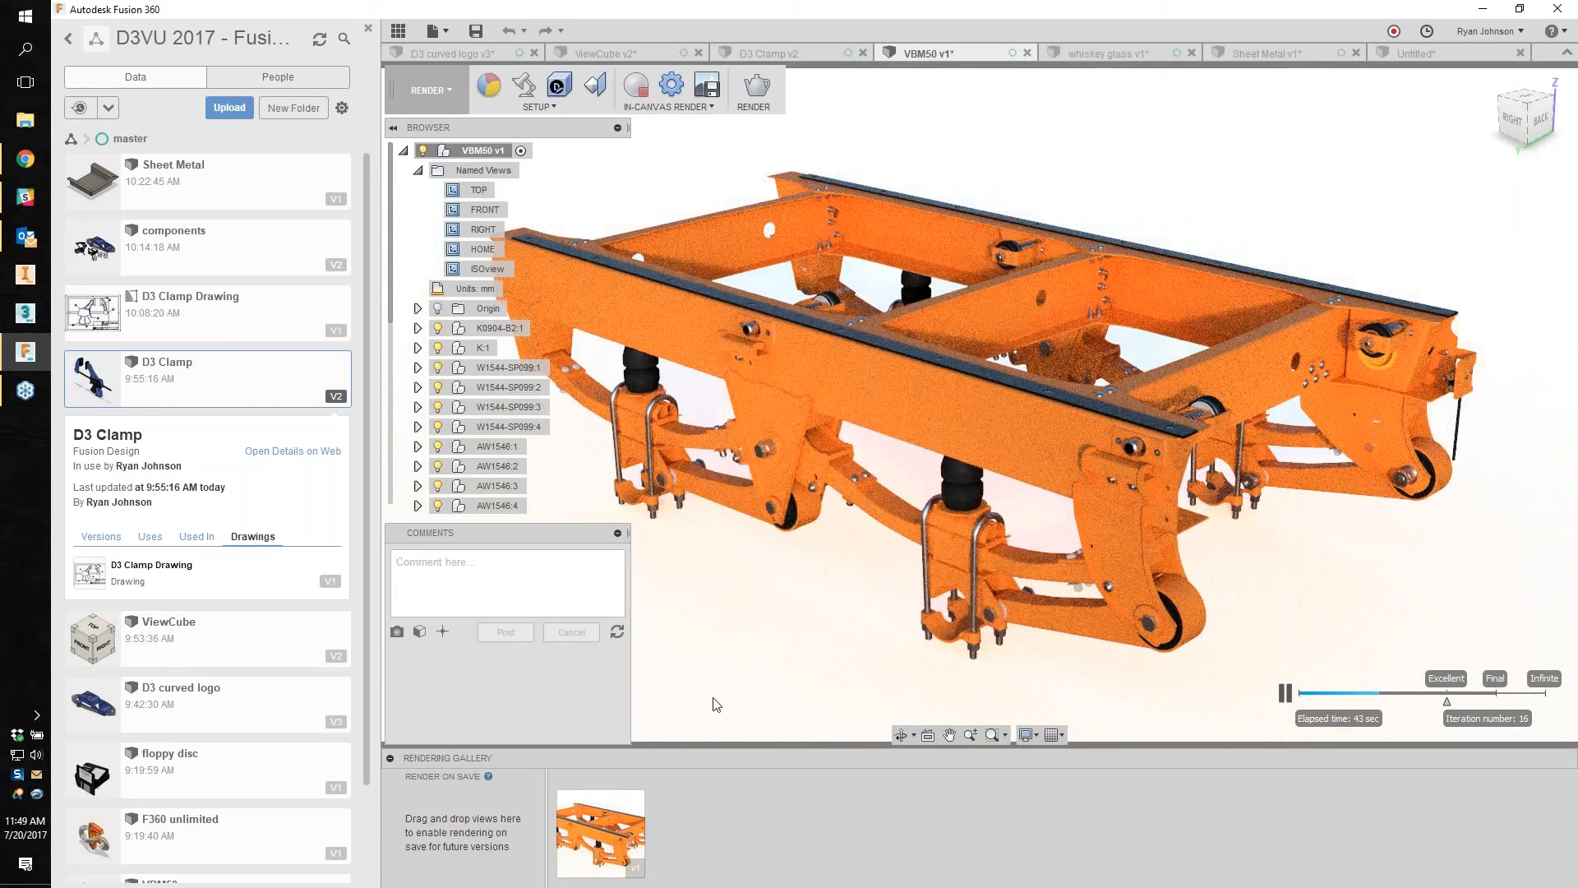
pyautogui.click(616, 533)
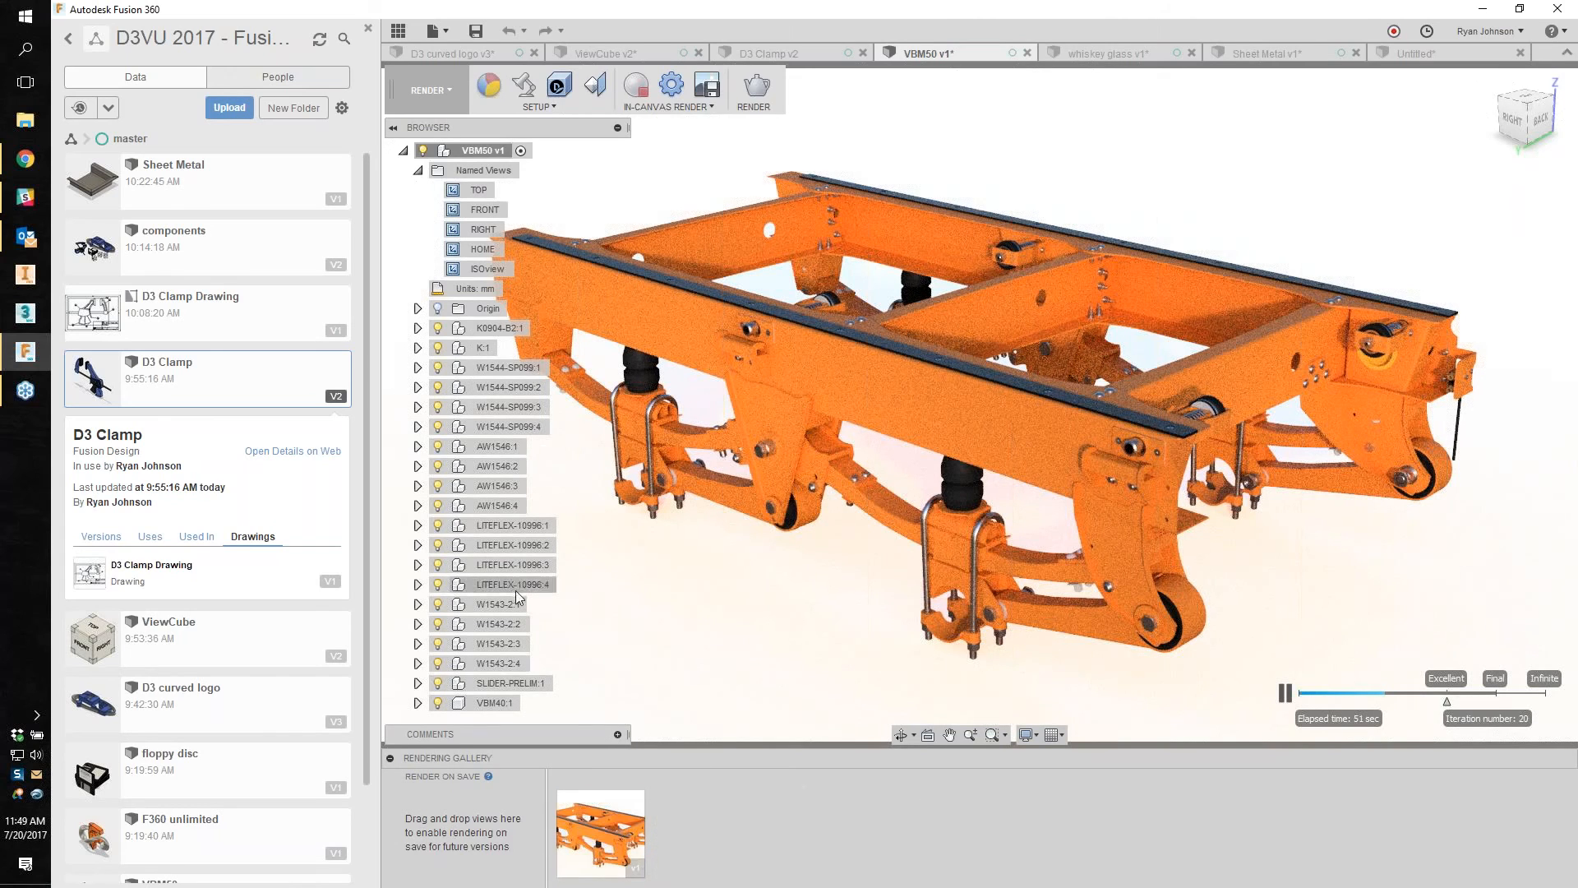
pyautogui.click(443, 83)
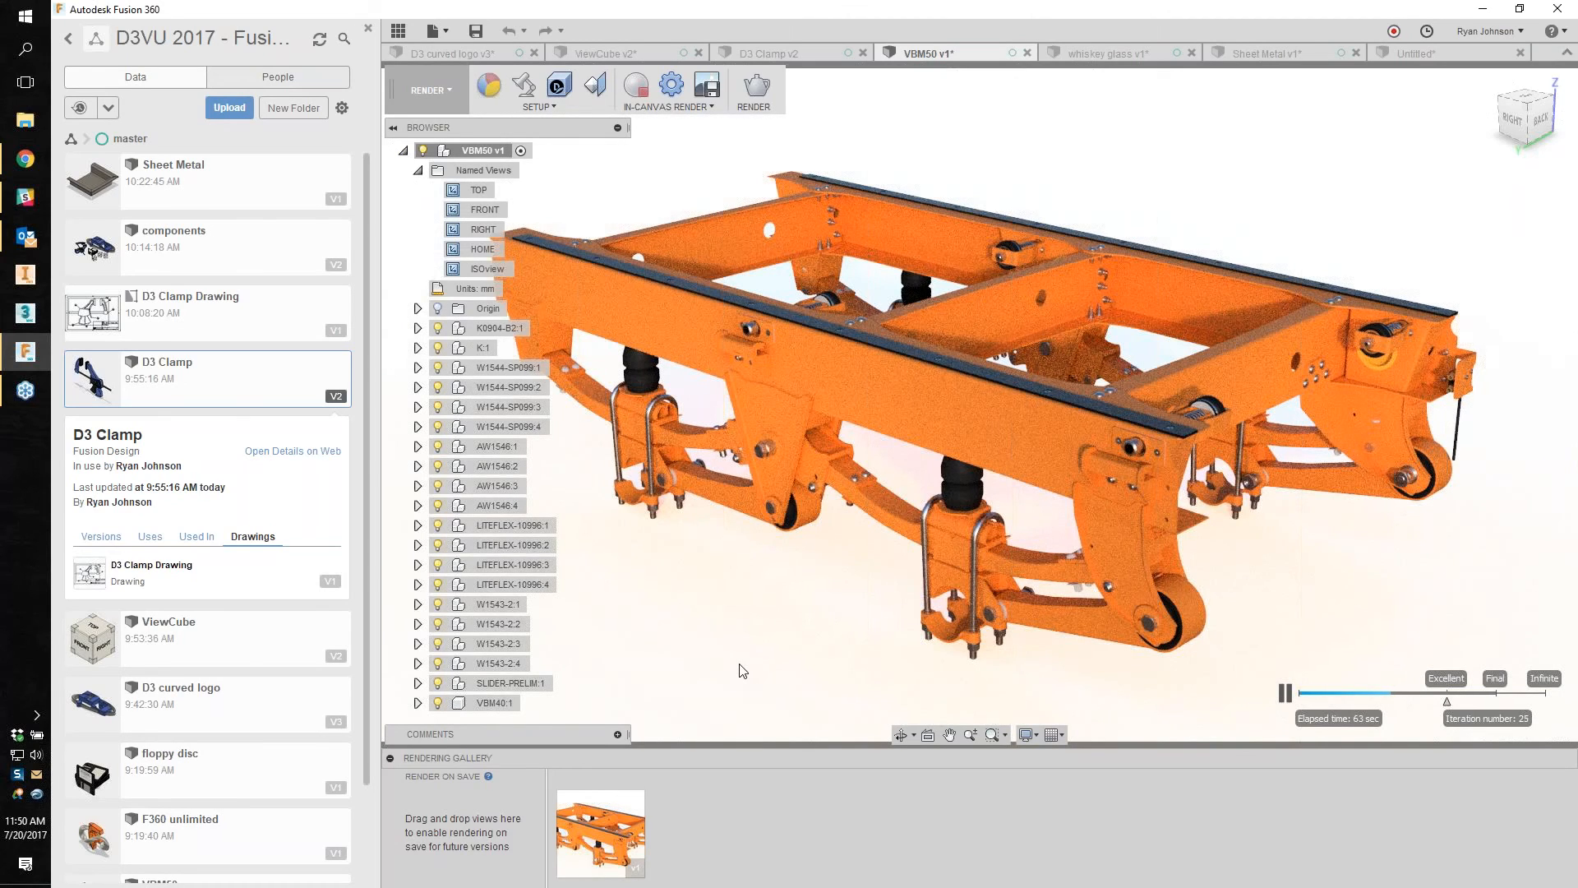
# Step: Switch to the whiskey glass design, apply the wide view and enter the Render workspace
pyautogui.click(1088, 51)
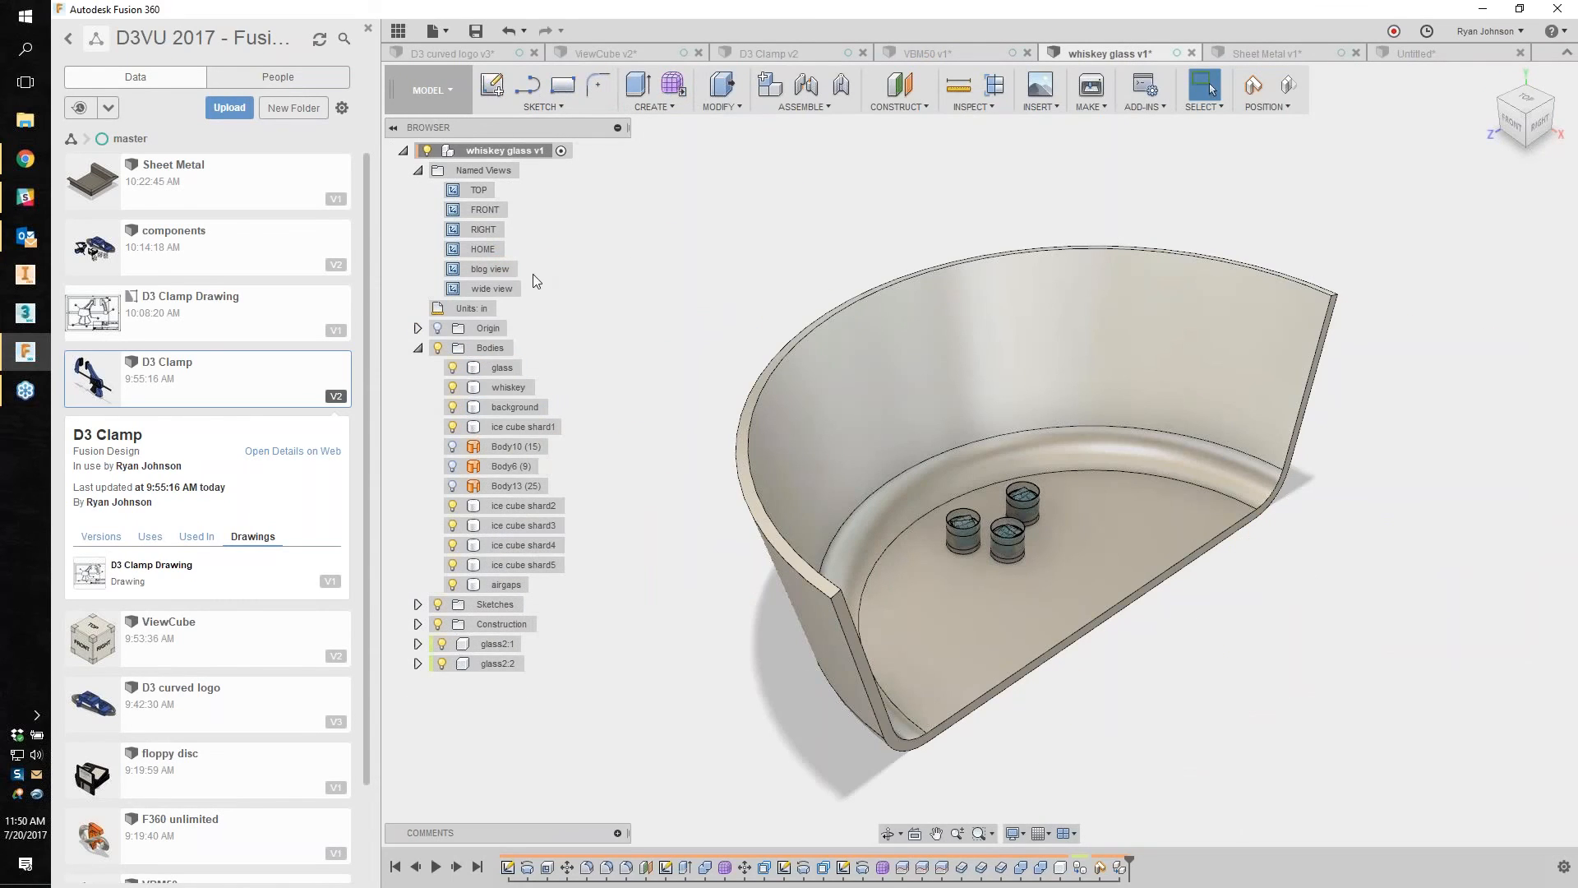
pyautogui.doubleClick(500, 288)
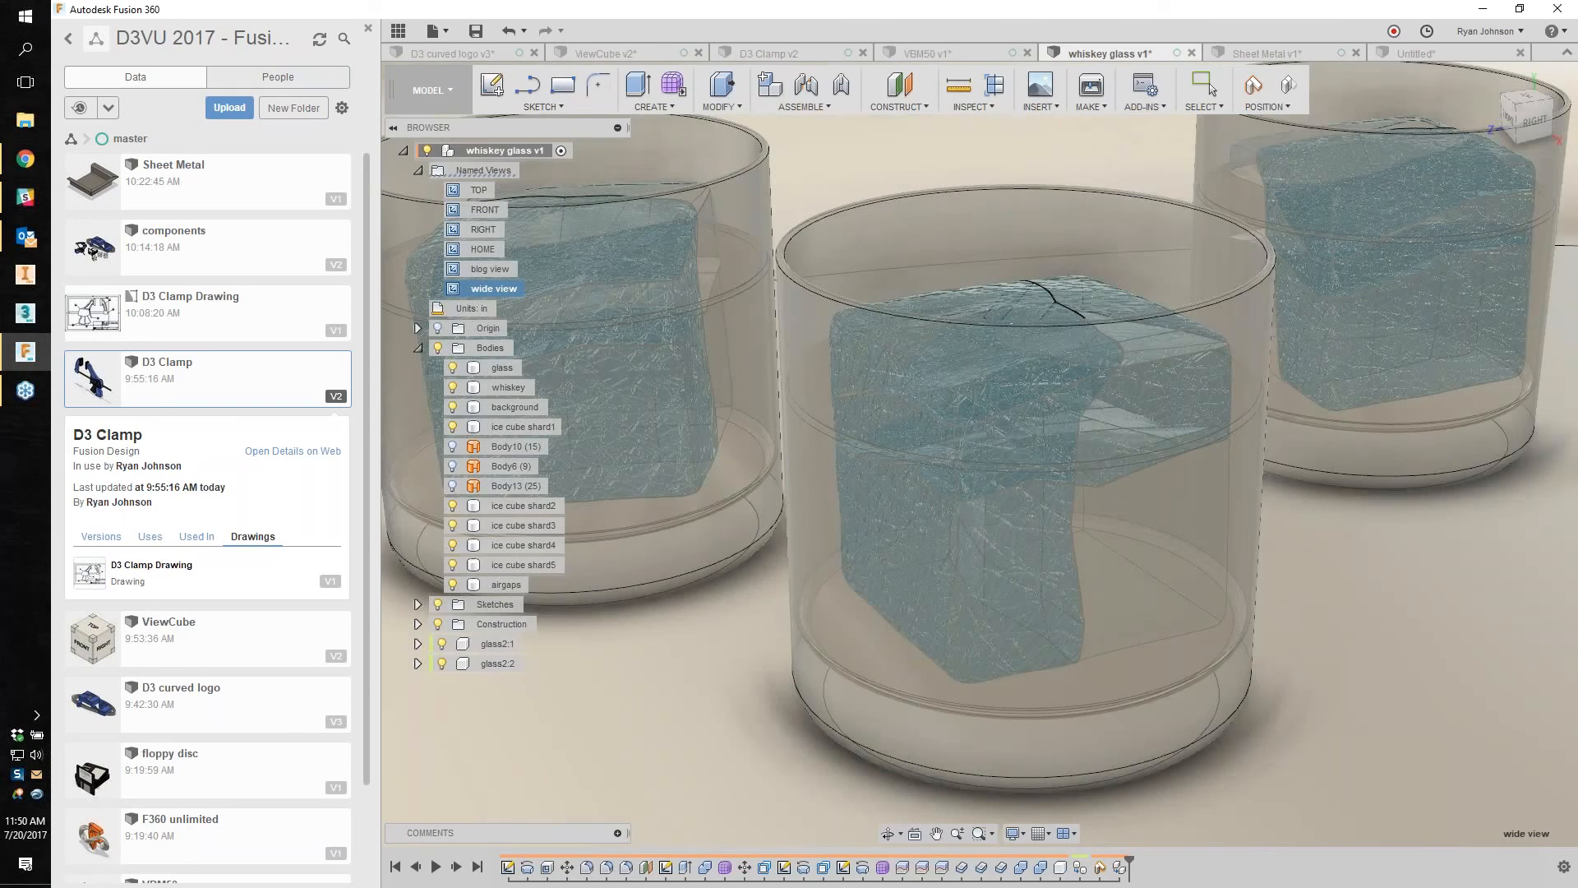
pyautogui.click(418, 82)
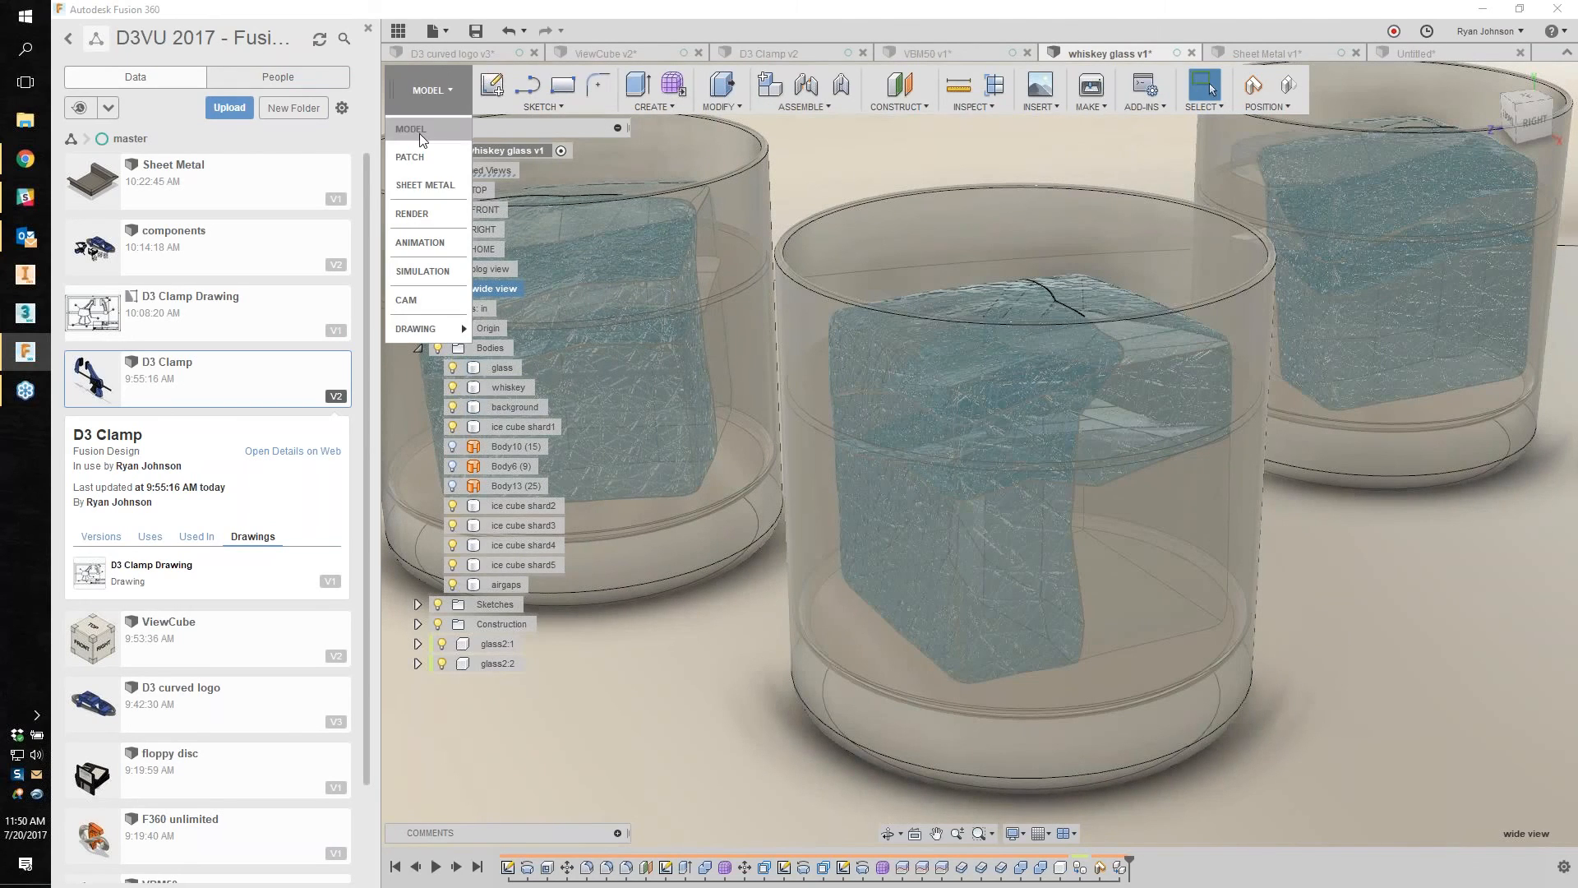
pyautogui.click(423, 215)
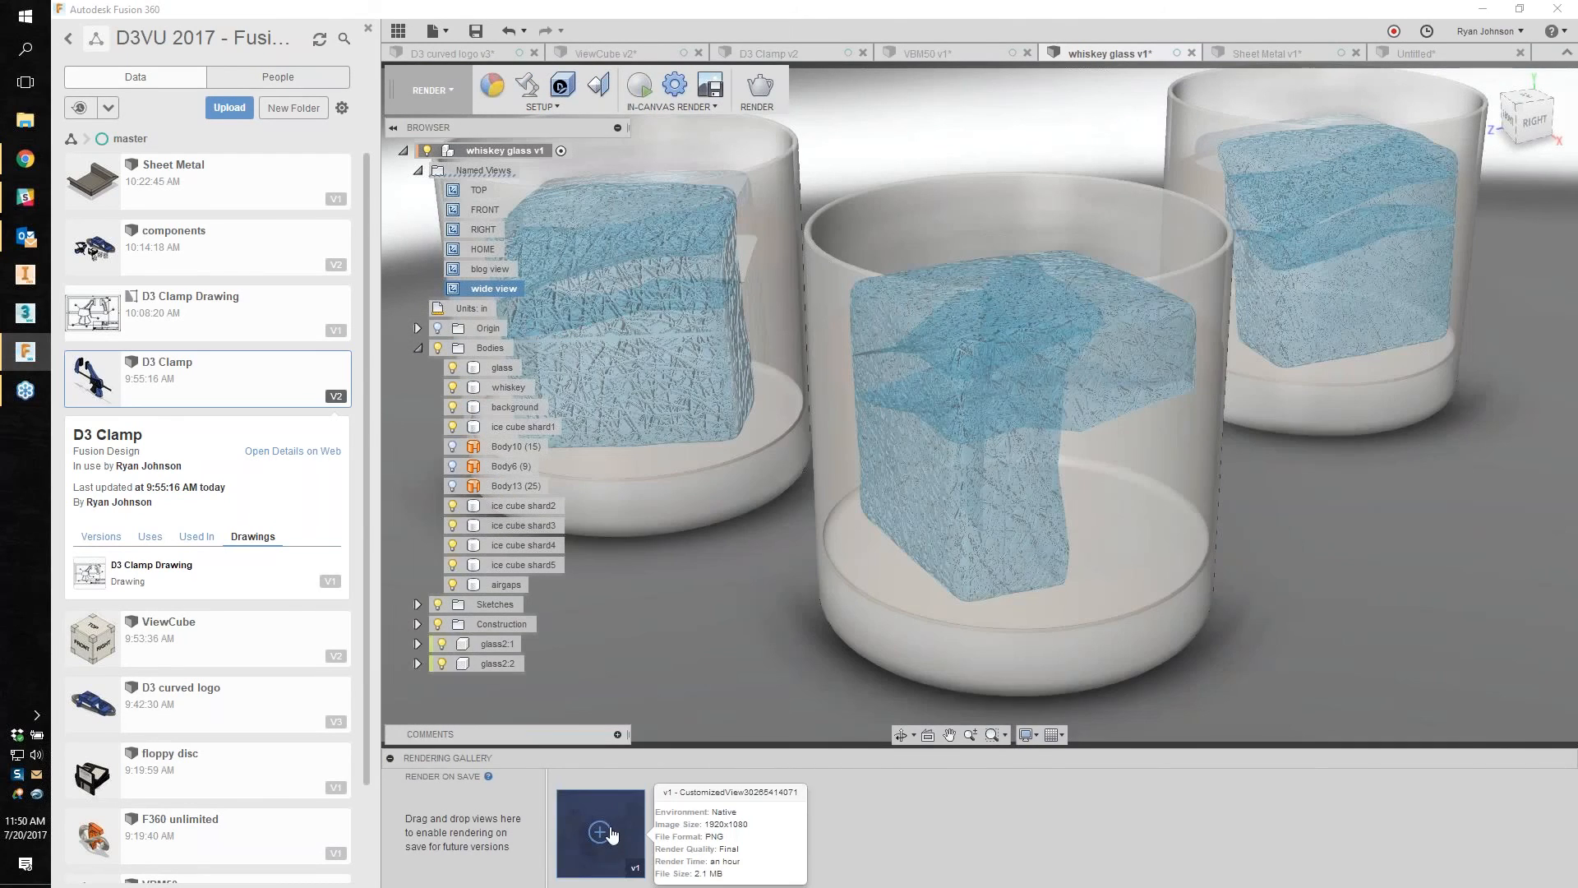
# Step: Inspect the whiskey body's Dielectric Priority Control settings and cancel without changing them
pyautogui.click(514, 407)
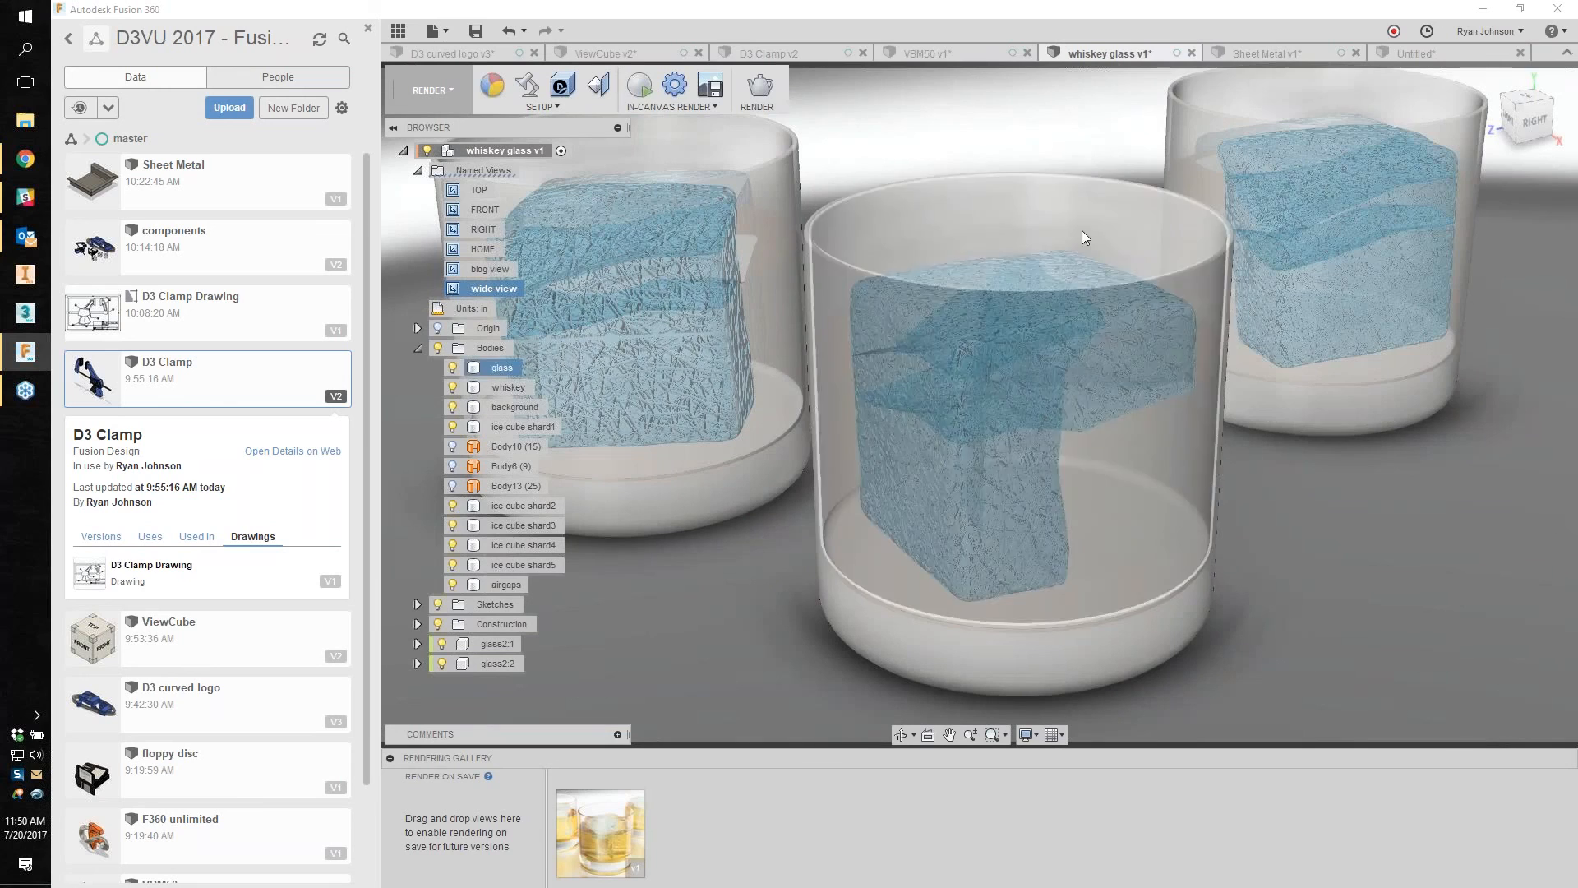
pyautogui.click(1017, 284)
pyautogui.press('Escape')
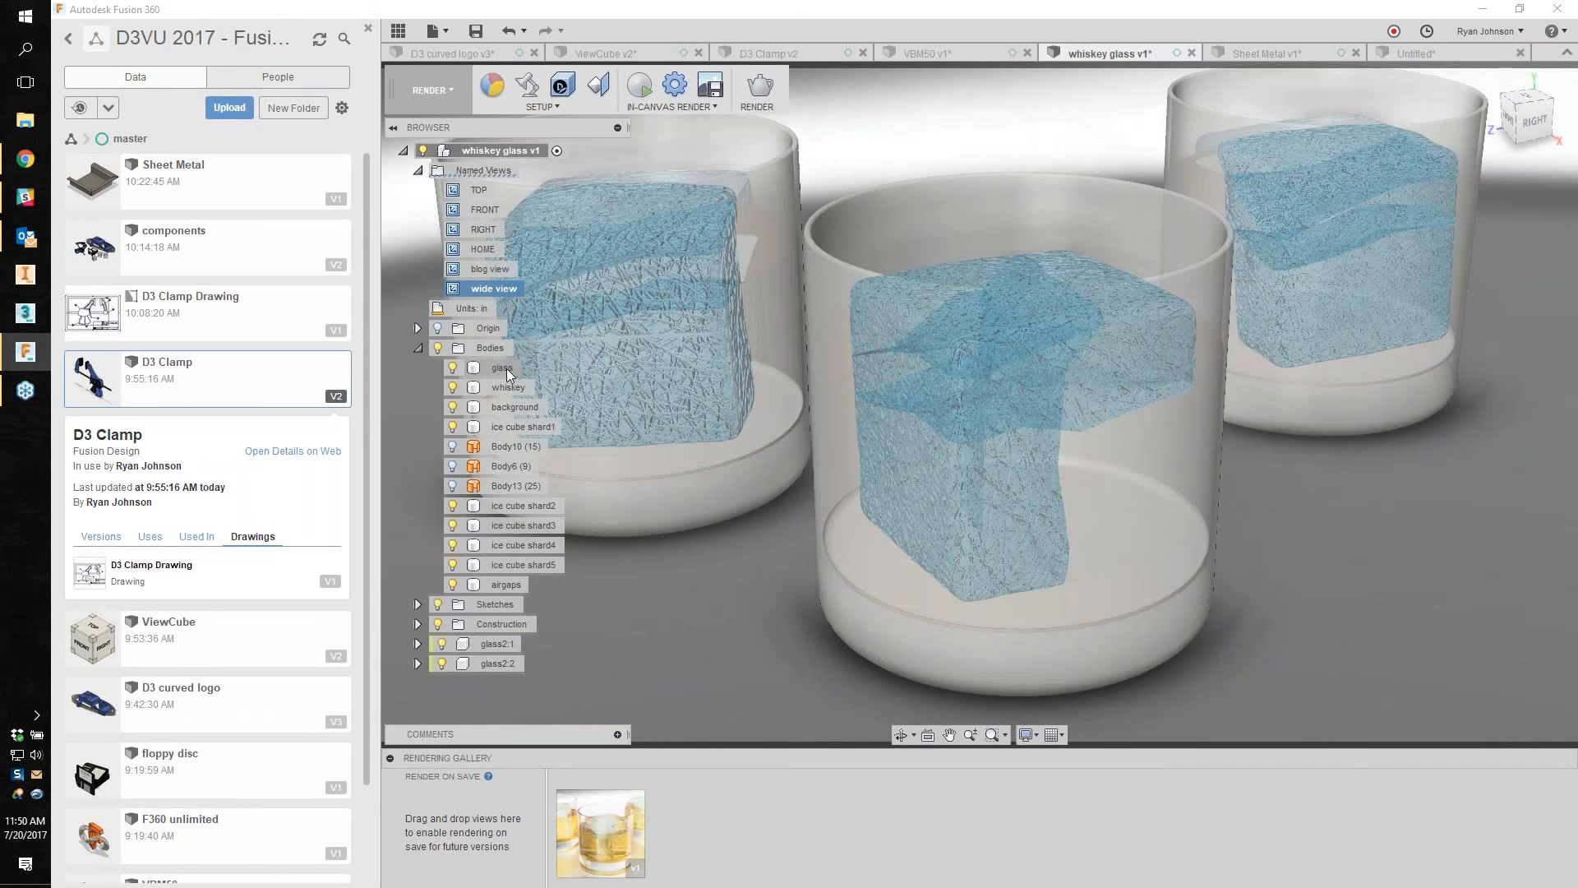
pyautogui.click(501, 387)
pyautogui.rightClick(500, 387)
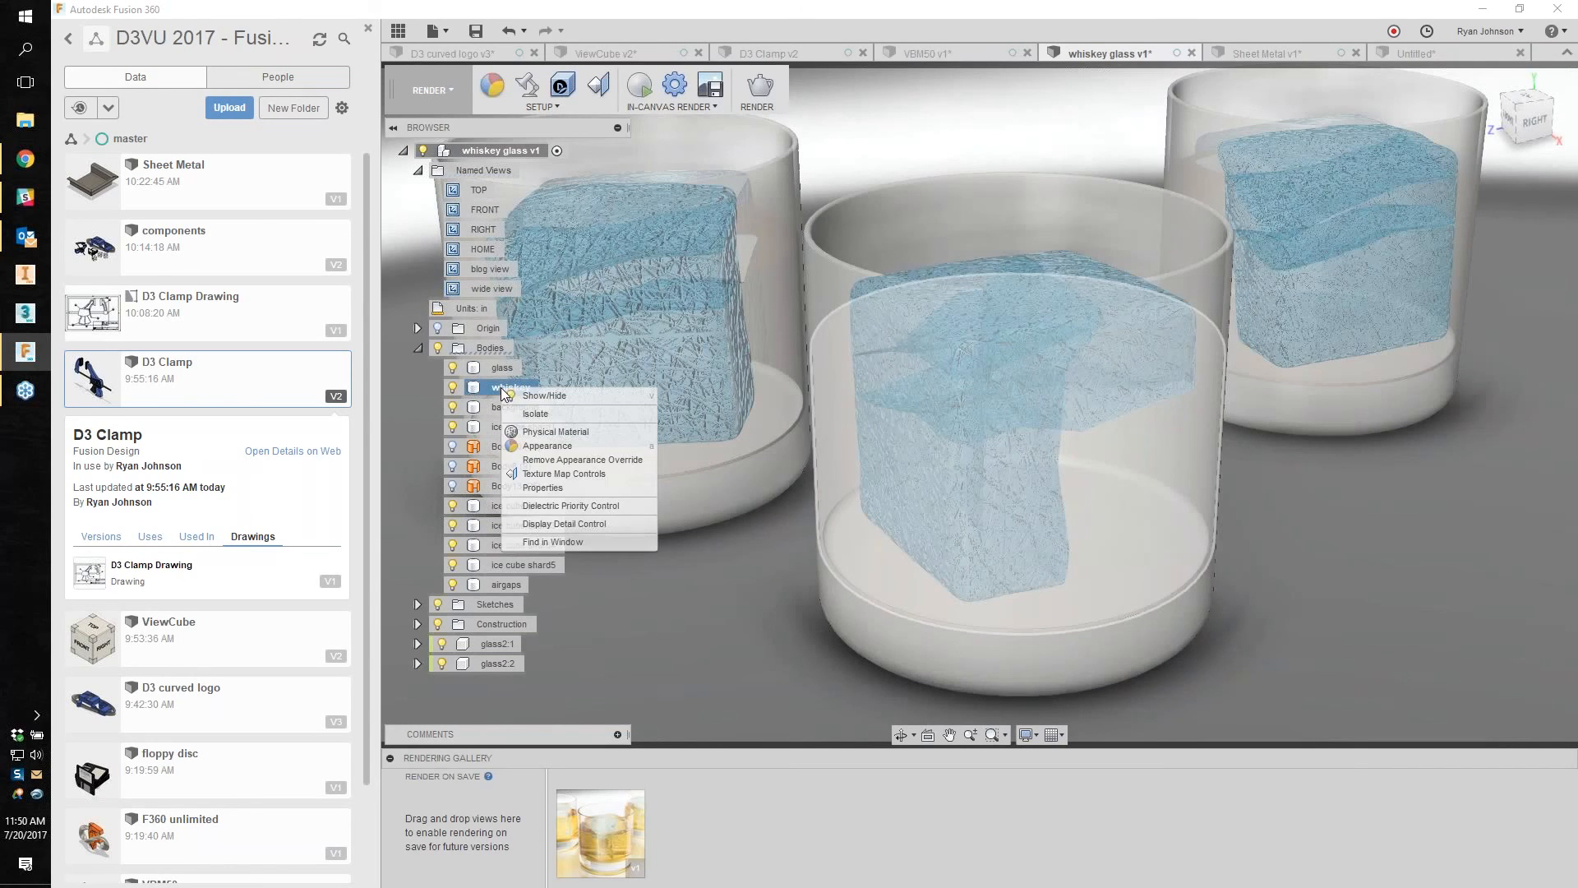
pyautogui.click(547, 507)
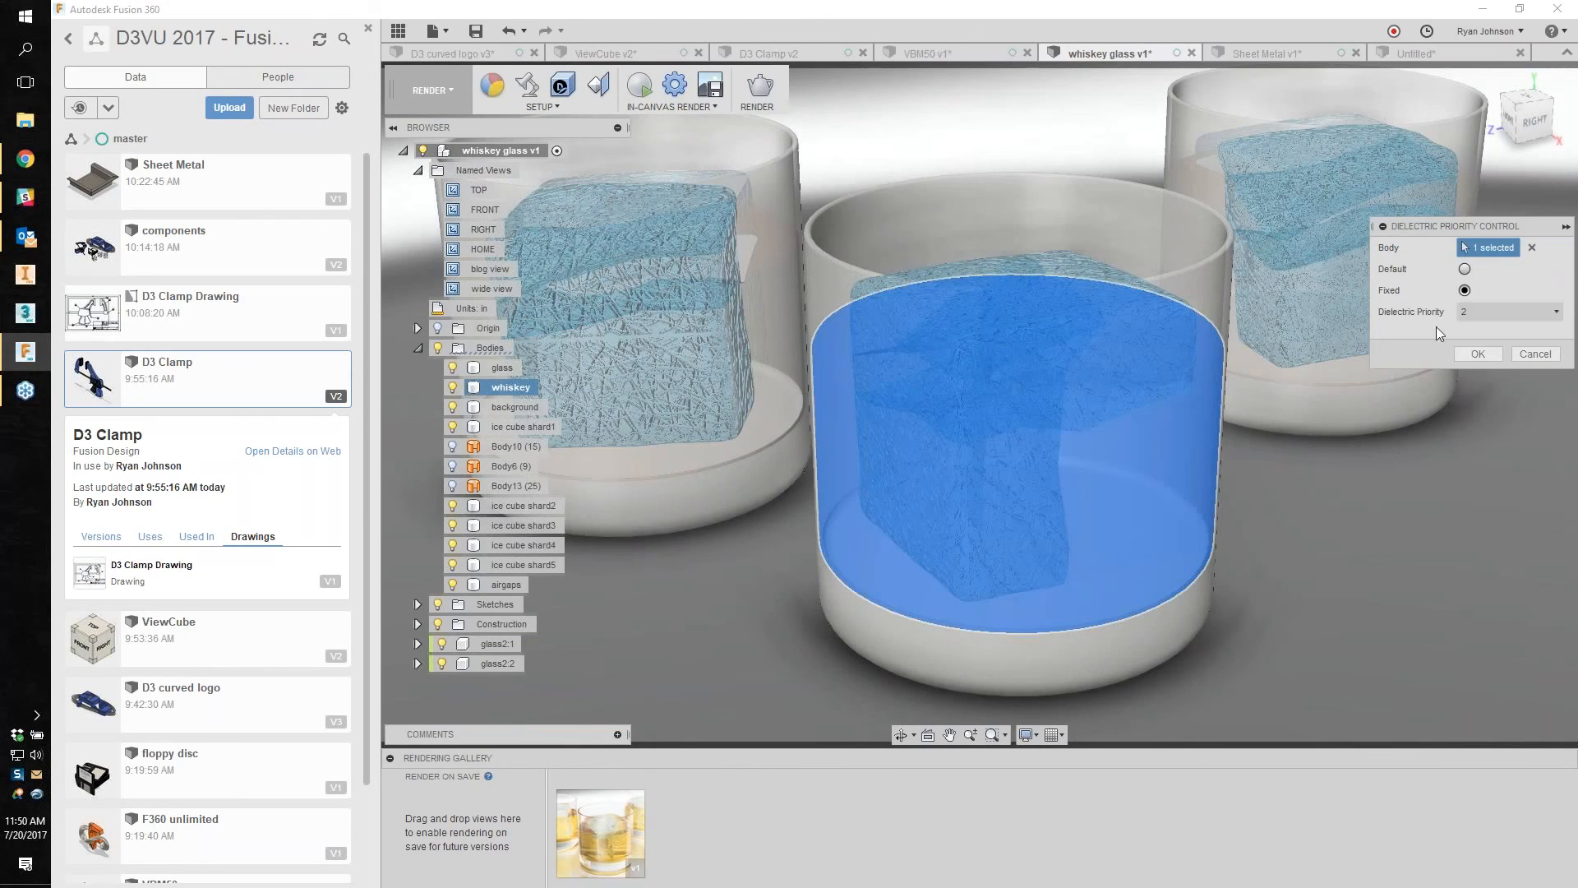
pyautogui.moveTo(1467, 229); pyautogui.dragTo(1349, 248)
pyautogui.click(1347, 313)
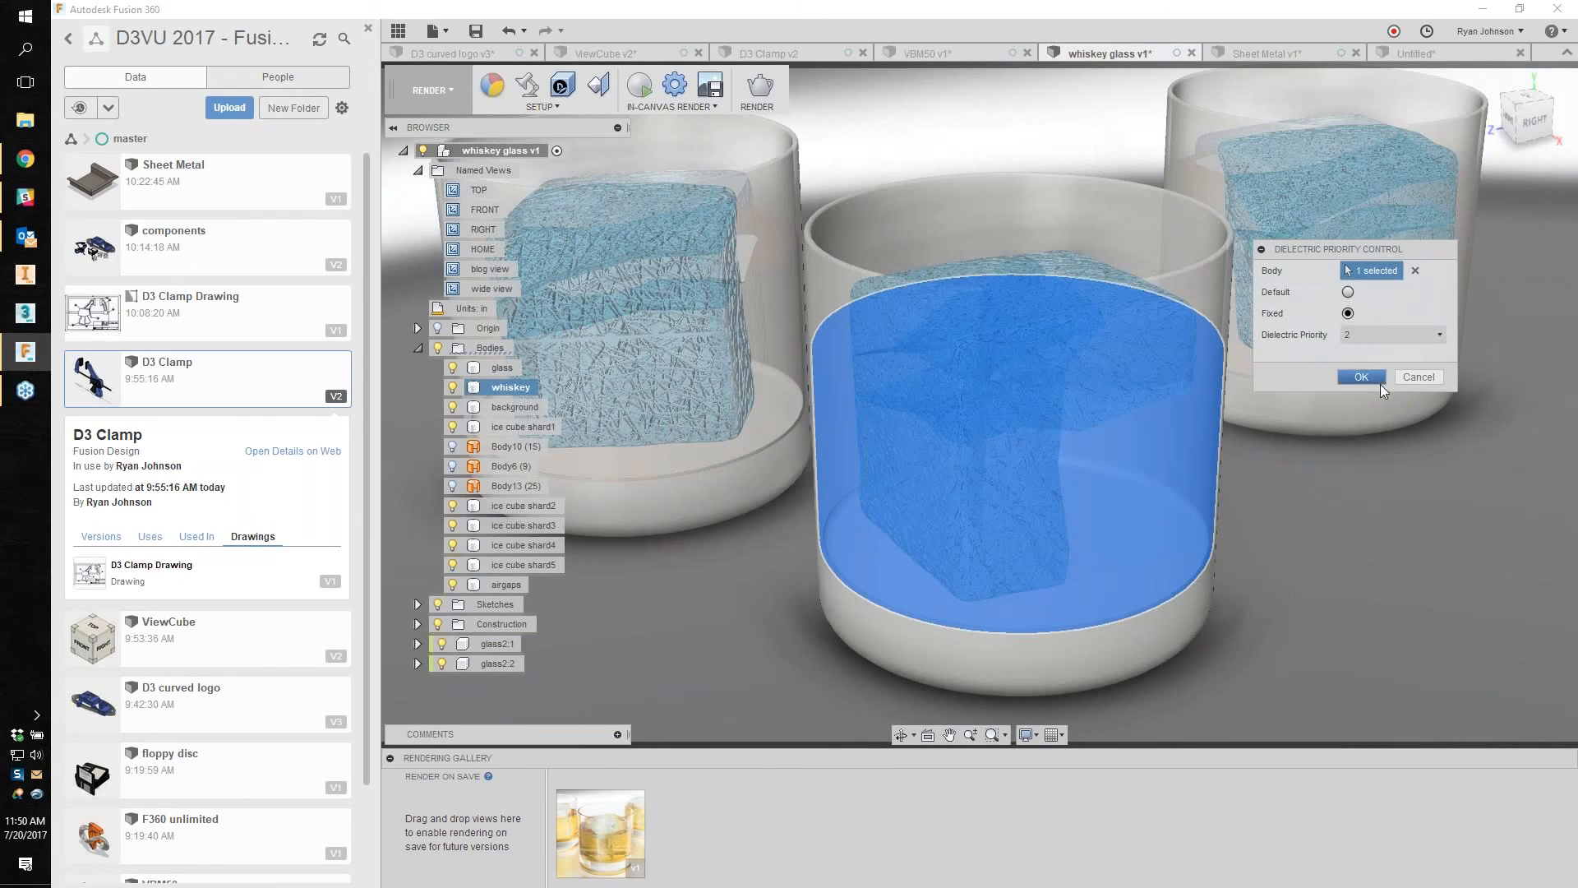
pyautogui.click(1419, 376)
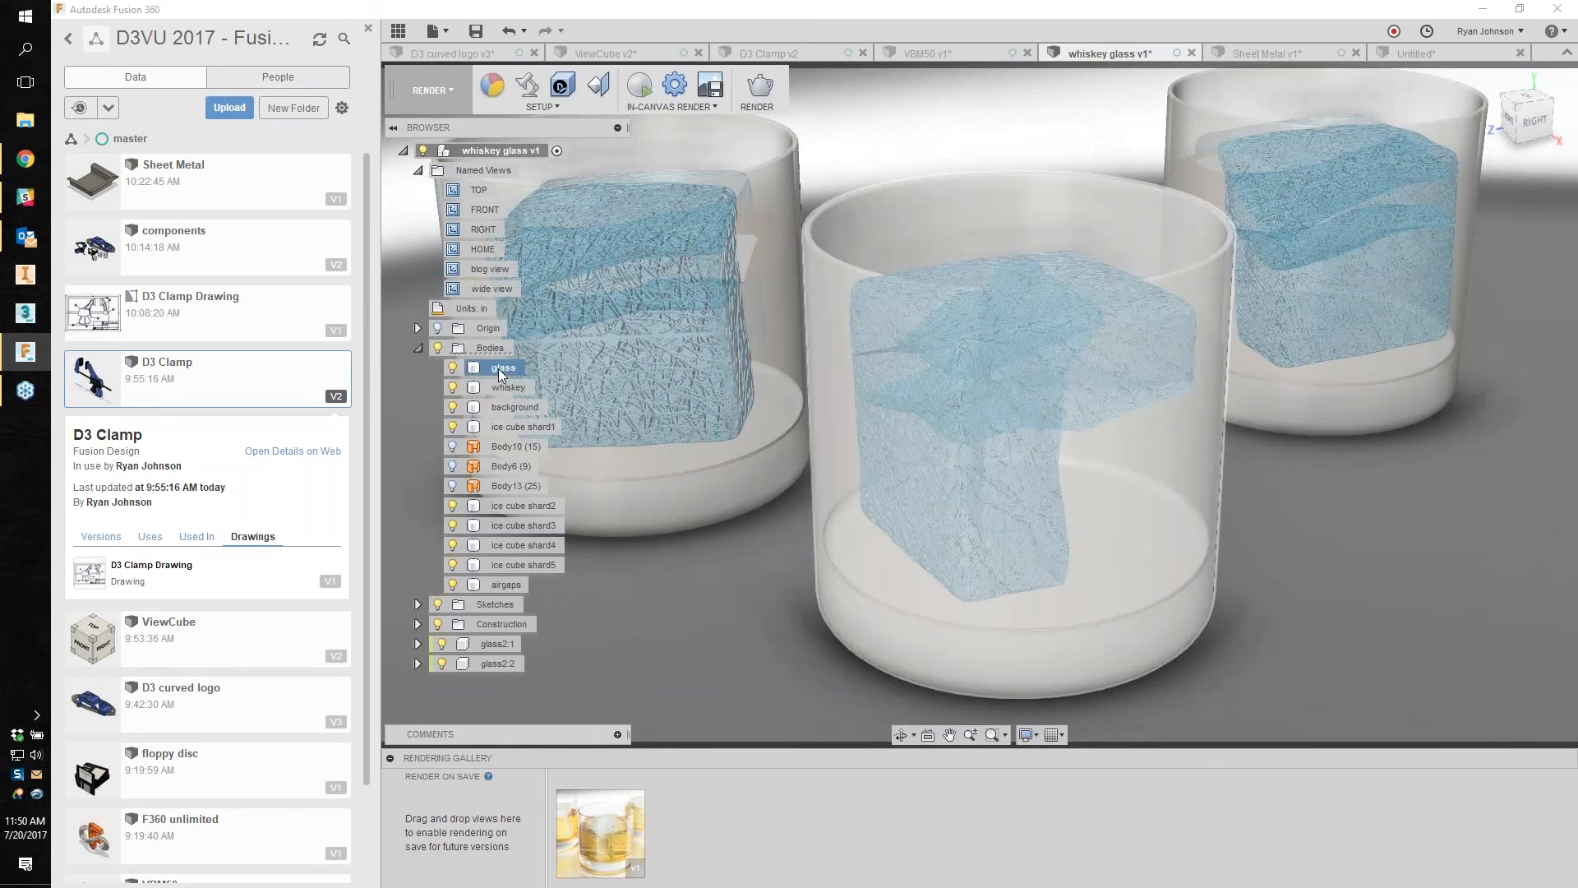
# Step: Check the glass body's Dielectric Priority Control settings and cancel without changing them
pyautogui.rightClick(500, 374)
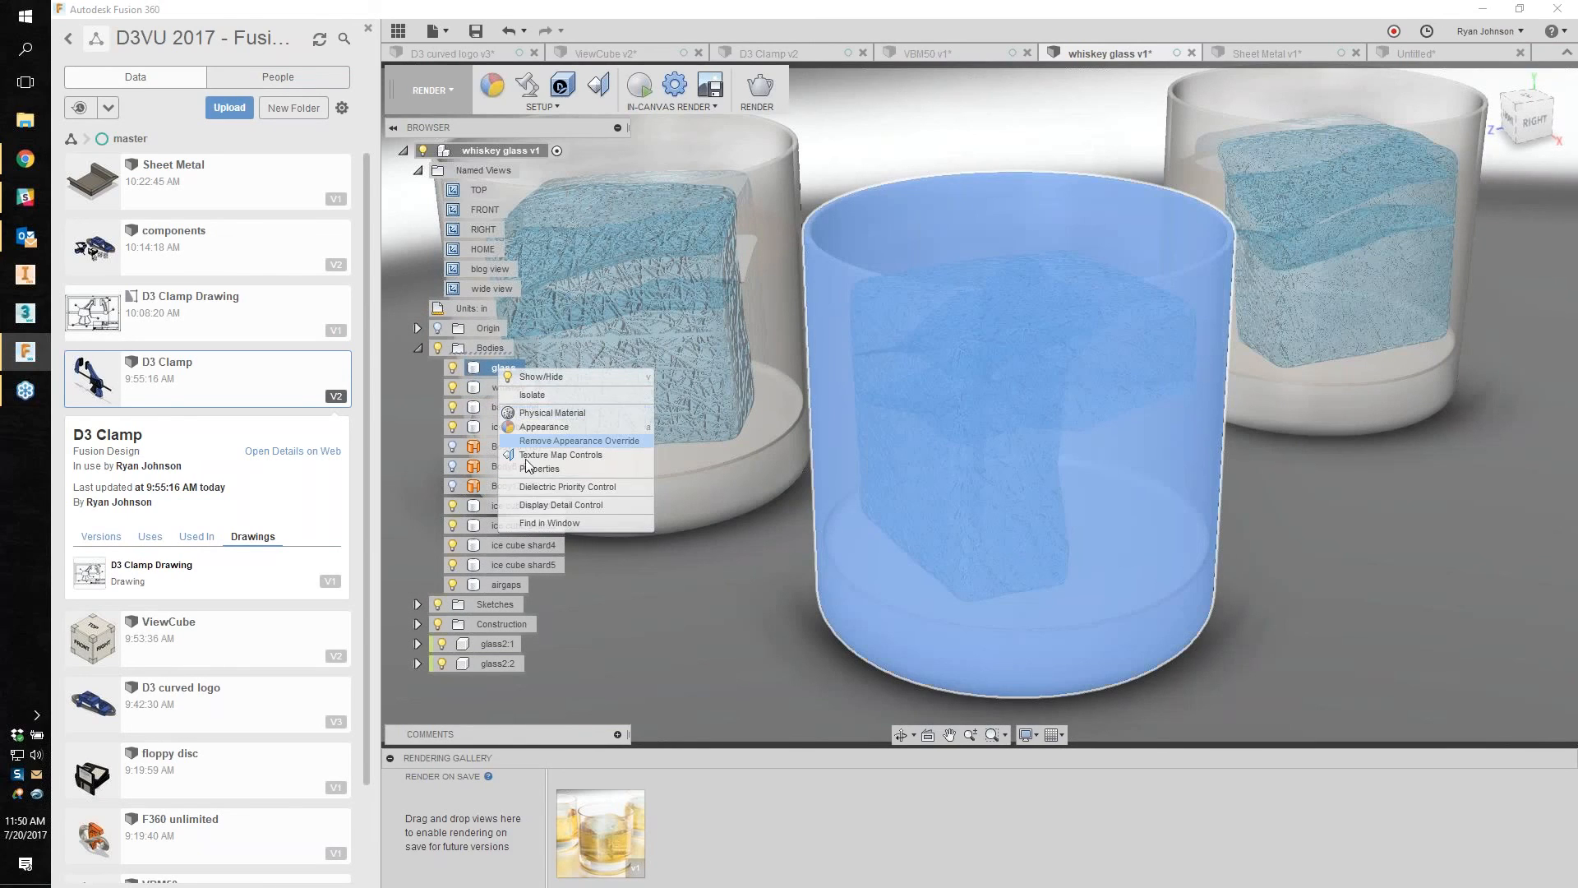
pyautogui.click(535, 484)
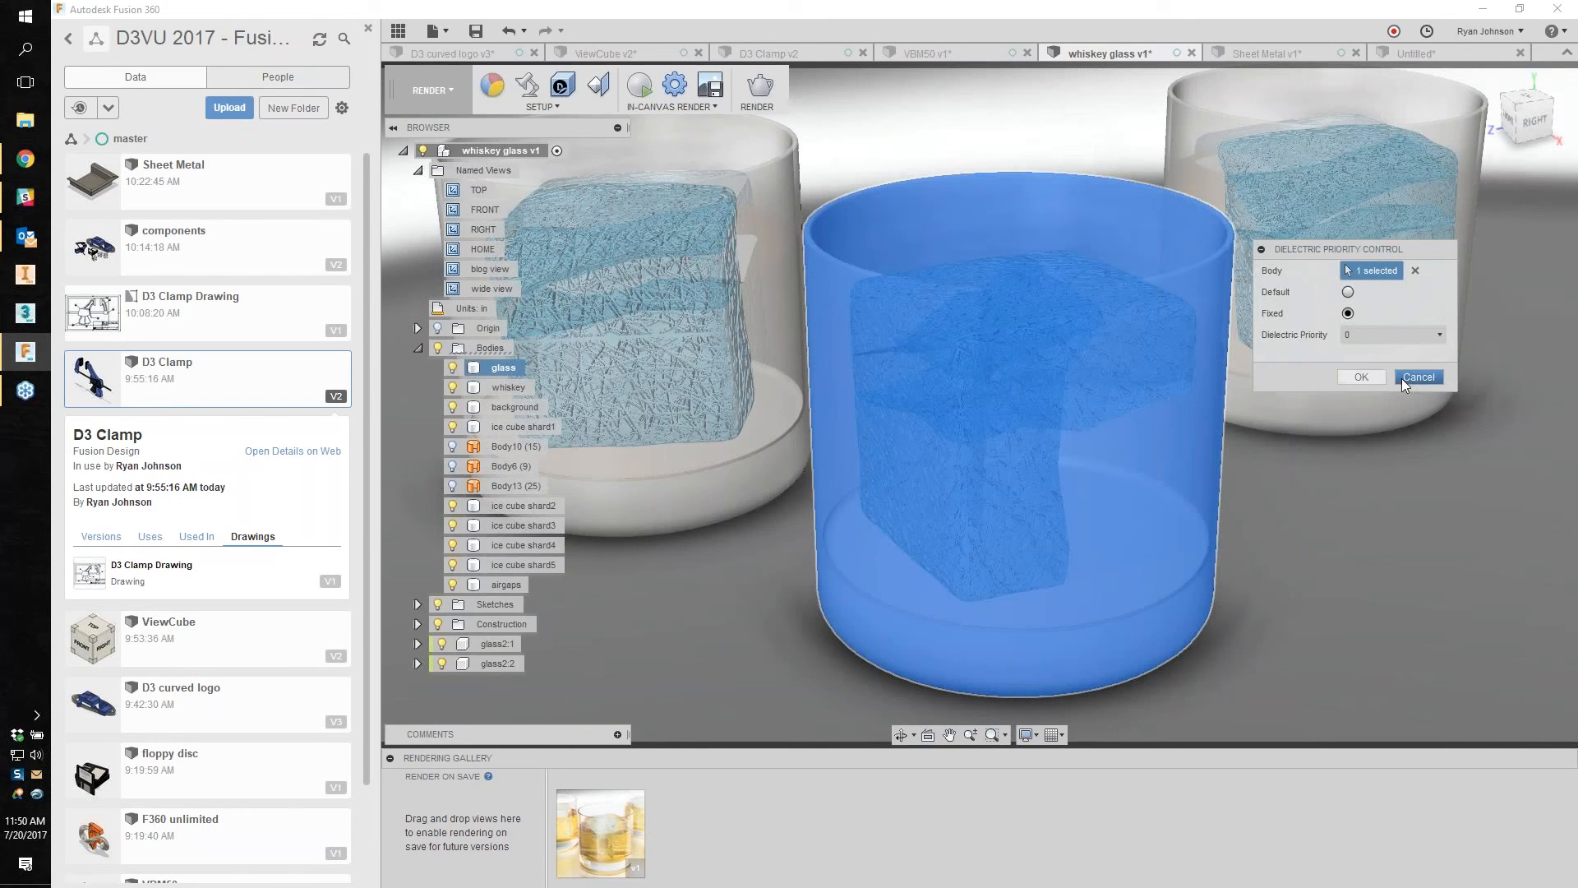
pyautogui.click(1418, 377)
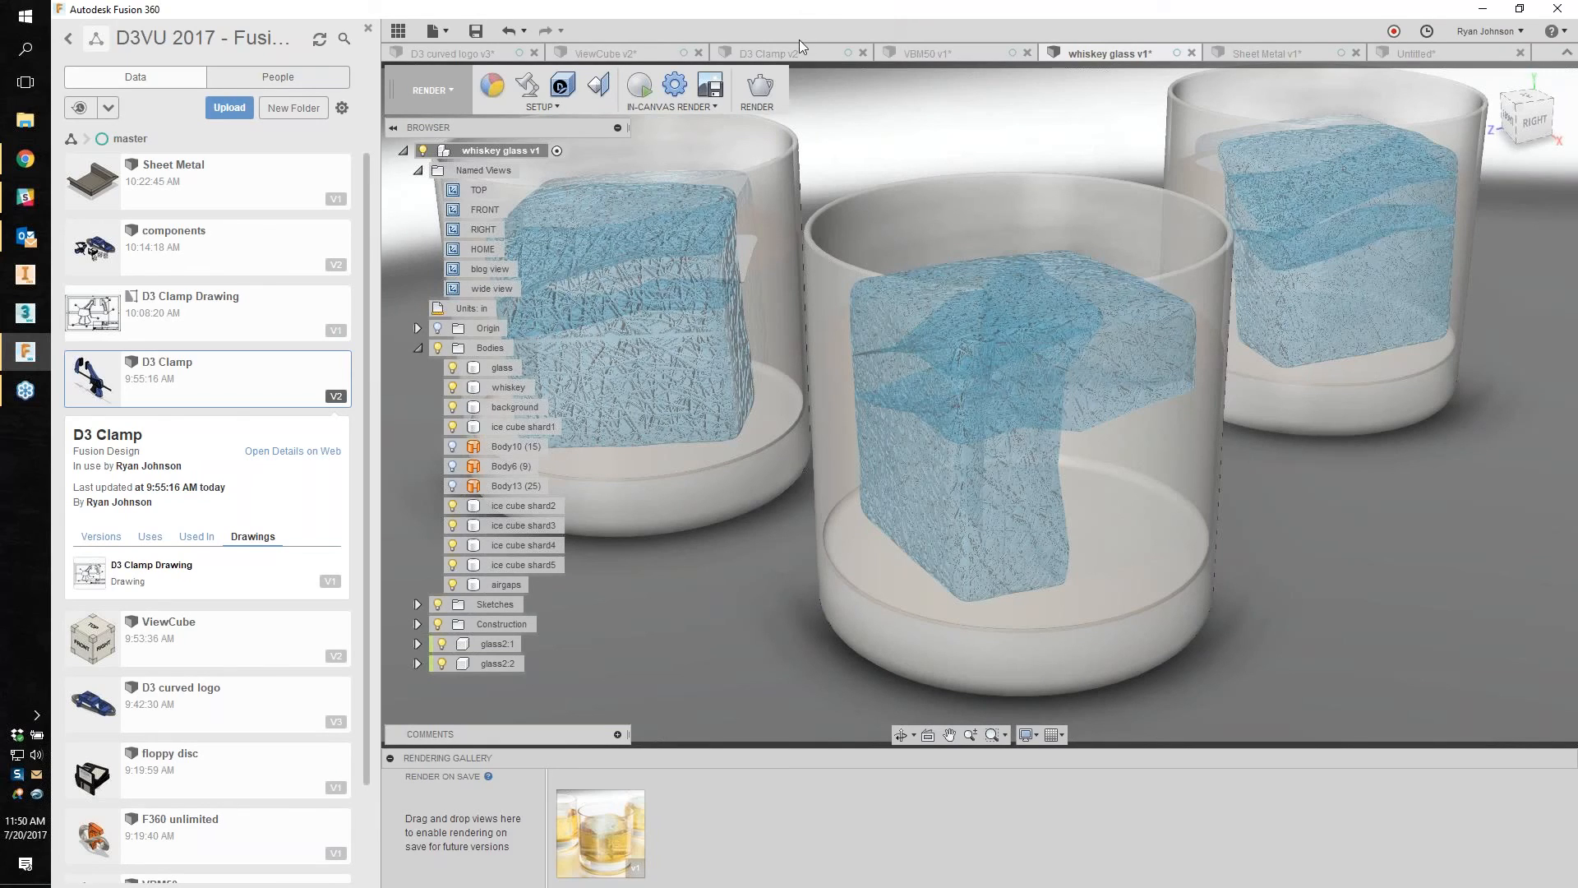
# Step: Start the in-canvas render of the whiskey glasses and view the finished image in the rendering gallery before closing it
pyautogui.click(639, 85)
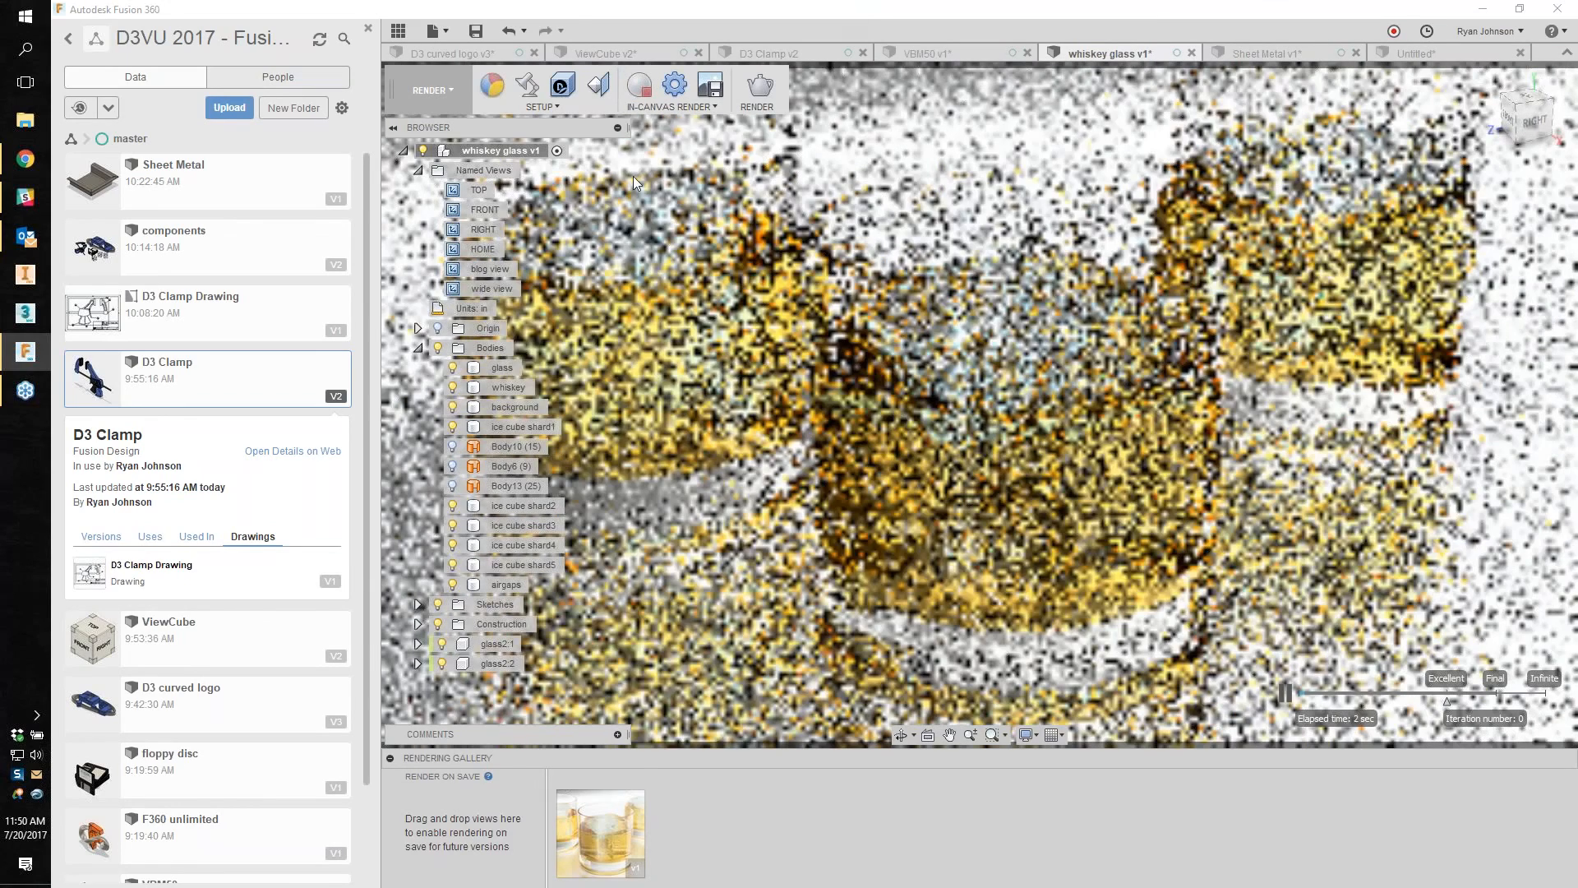
pyautogui.click(501, 368)
pyautogui.moveTo(611, 839)
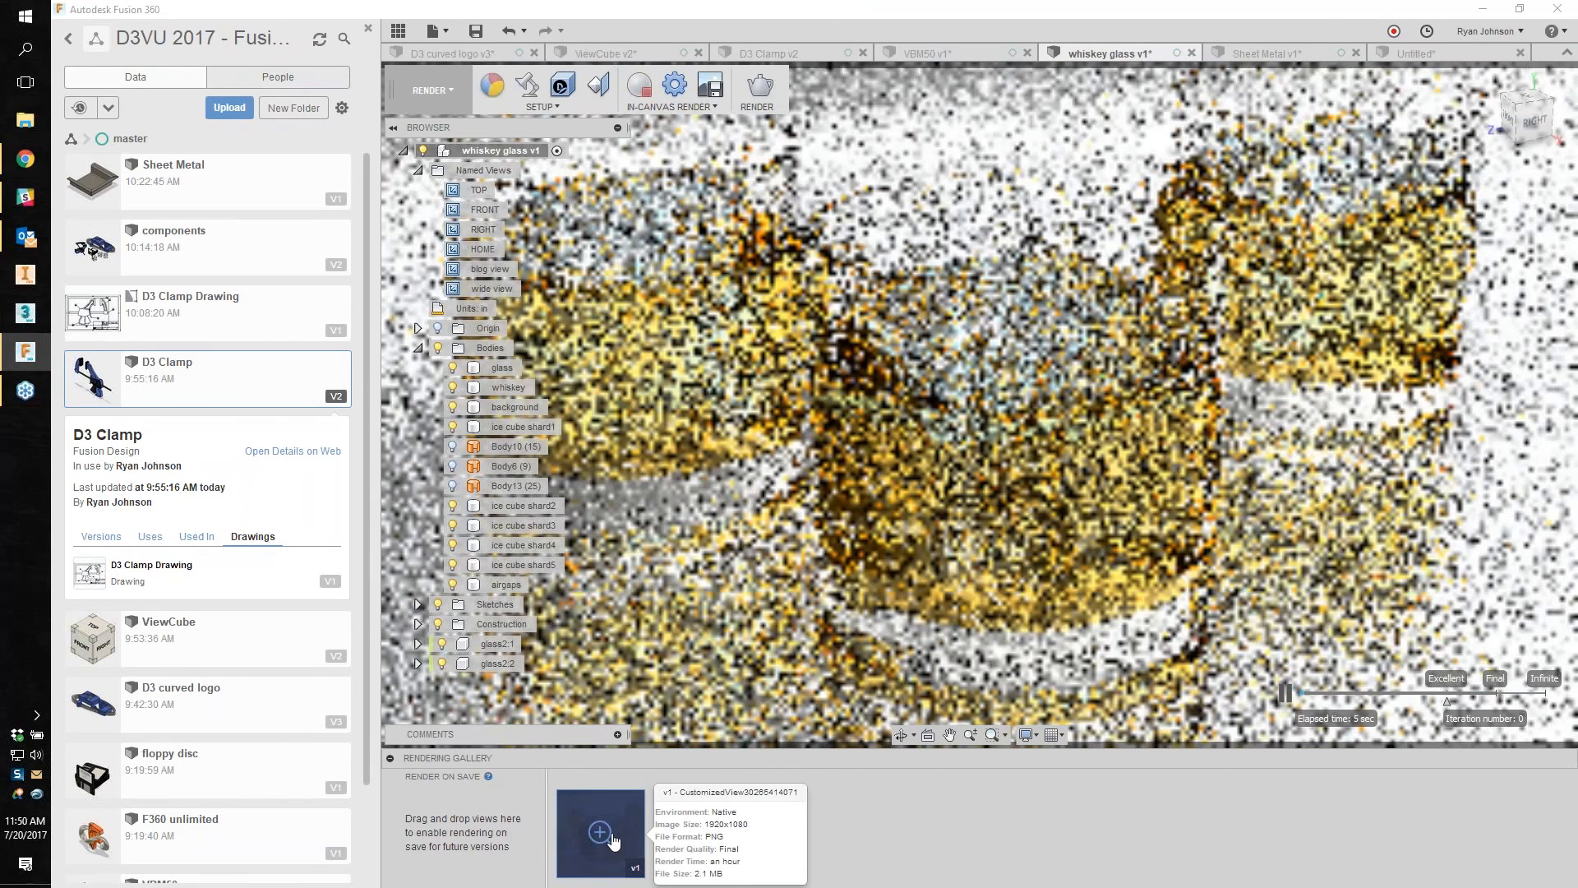
pyautogui.click(611, 839)
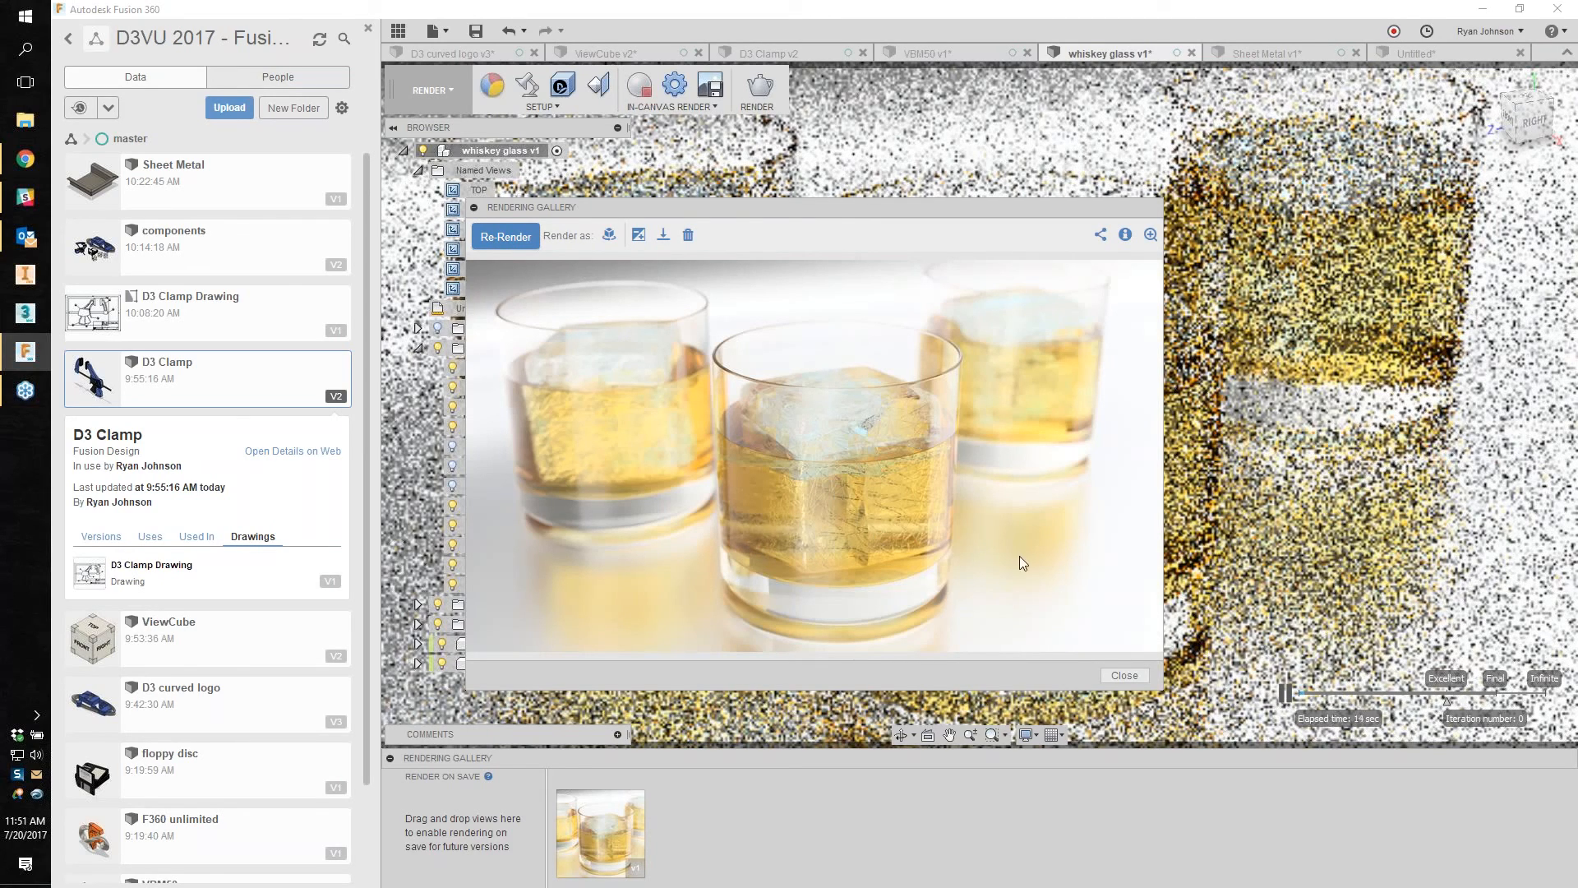
pyautogui.click(1124, 674)
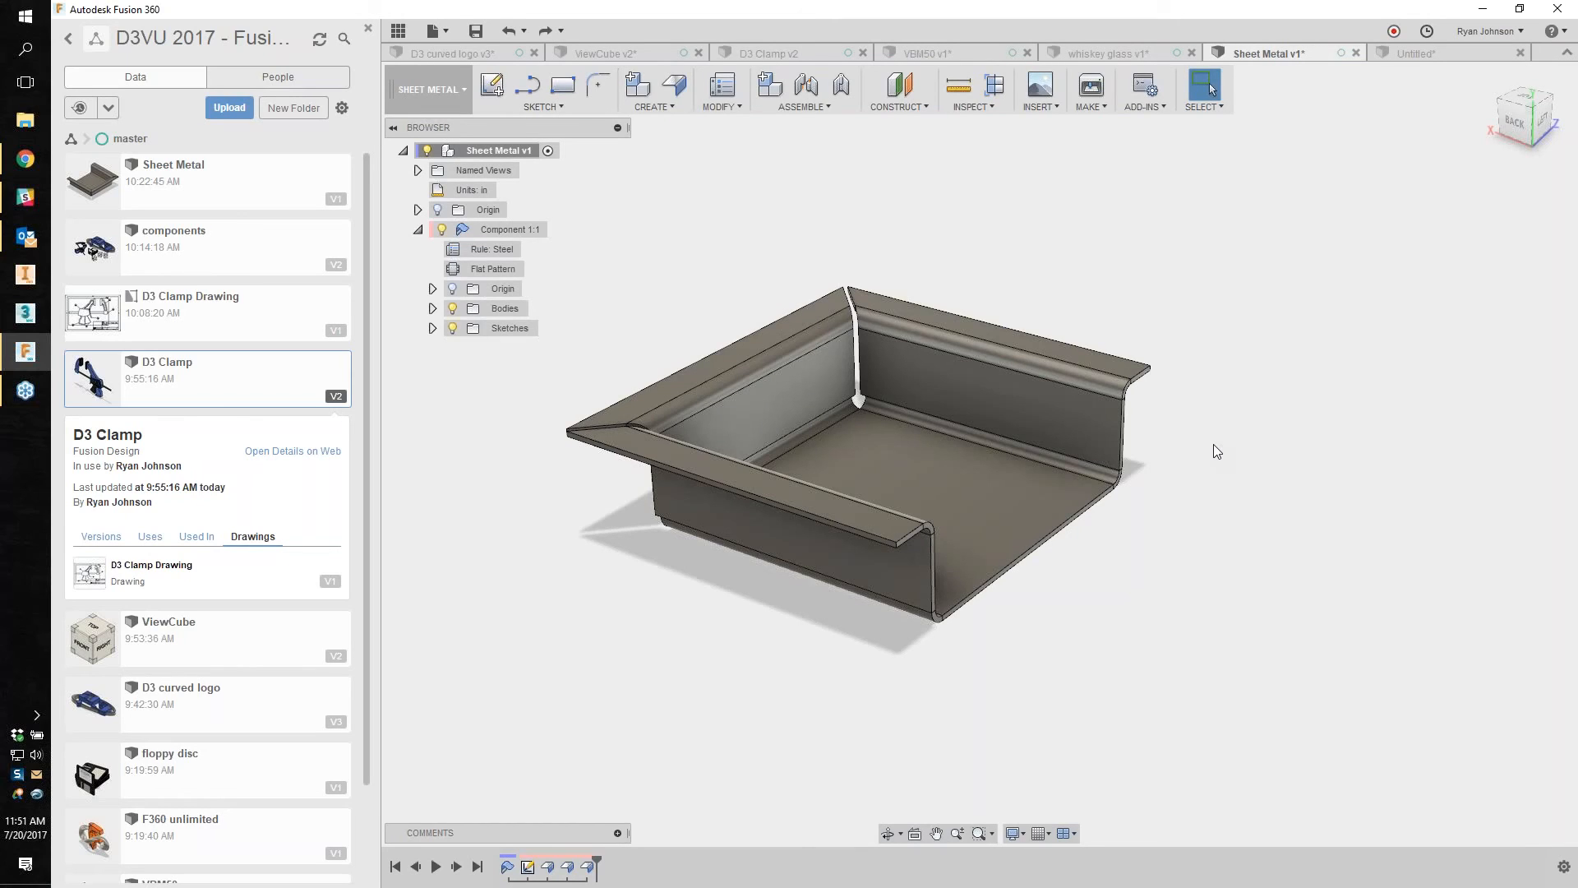
# Step: In the Sheet Metal design, create an empty, activated sheet metal component with the Stainless Steel (mm) rule
pyautogui.click(332, 401)
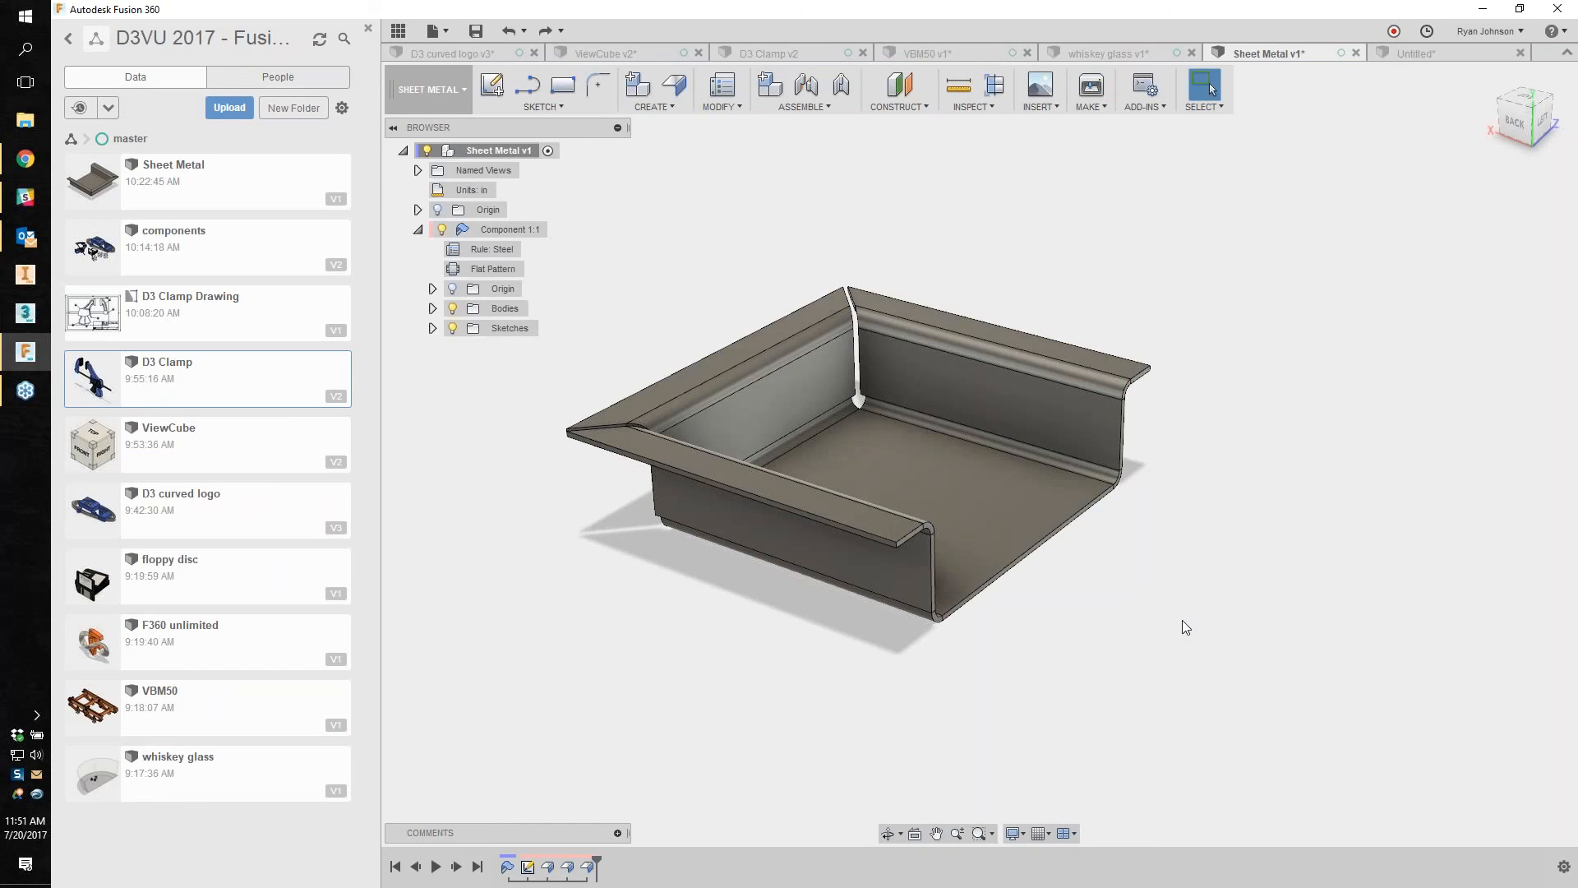
pyautogui.keyDown('shift'); pyautogui.moveTo(1257, 613); pyautogui.dragTo(1270, 575, button='middle'); pyautogui.keyUp('shift')
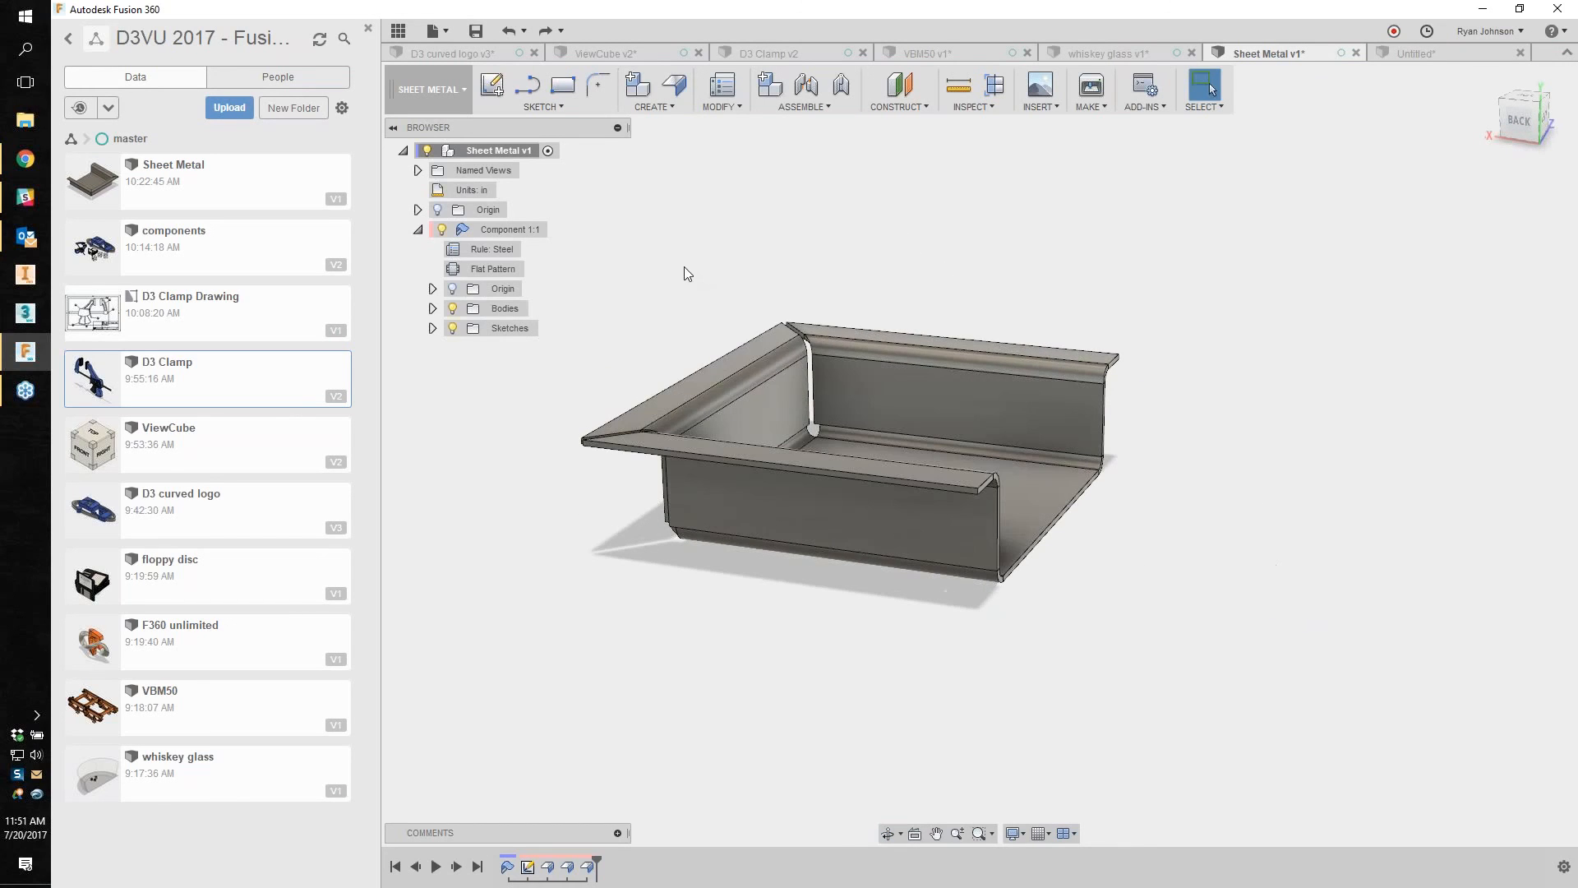
pyautogui.click(638, 84)
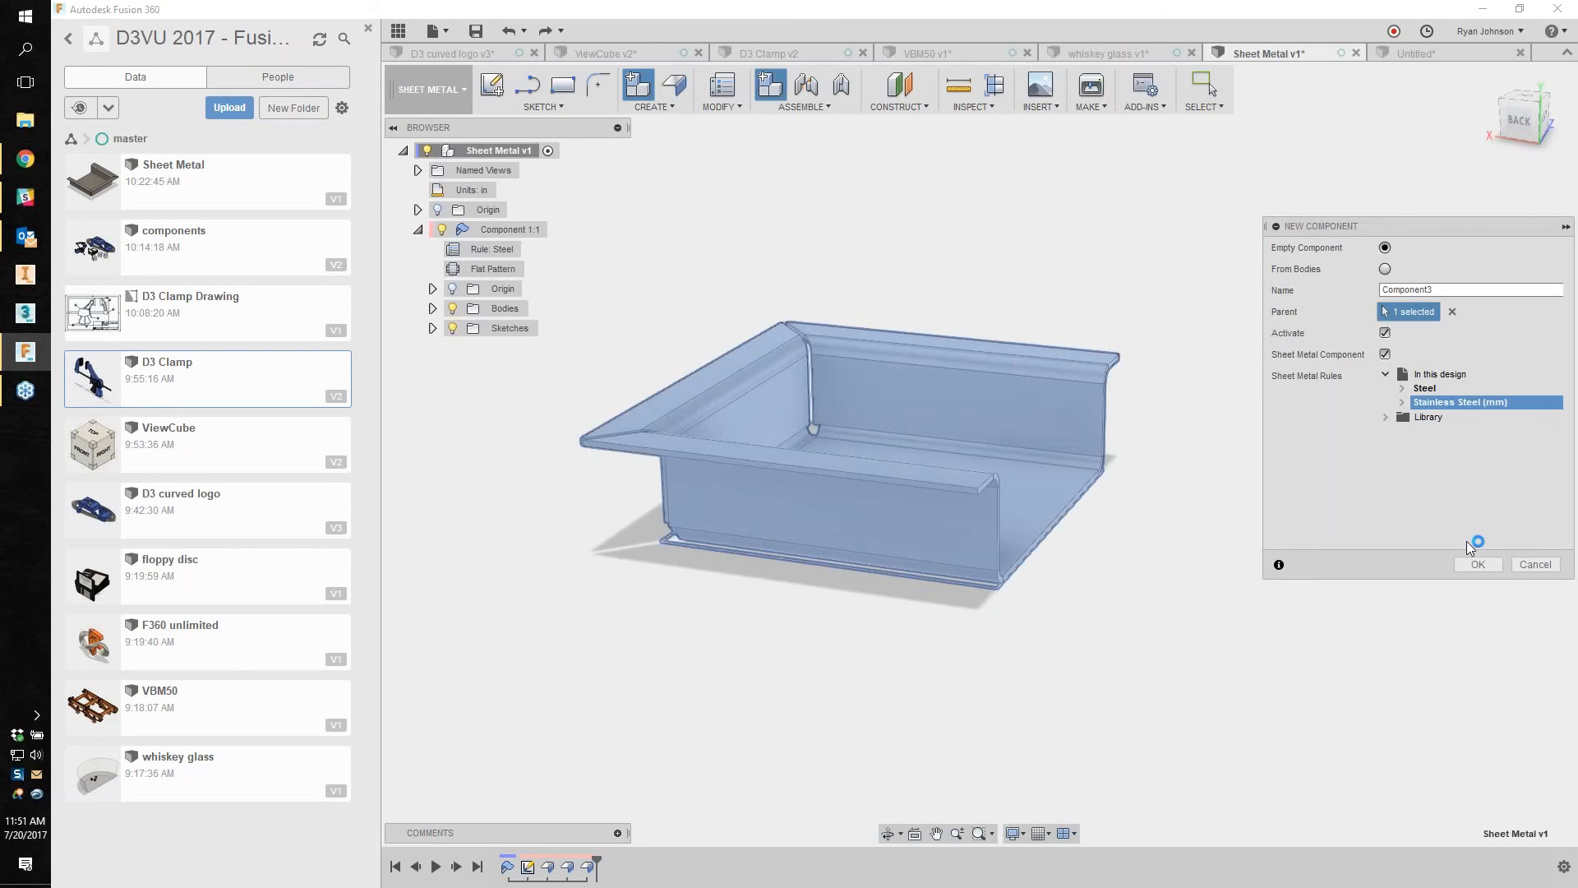
pyautogui.click(1477, 564)
# Step: Sketch a rectangle on the new component's horizontal origin plane, beside the open end of the existing tray
pyautogui.click(492, 84)
pyautogui.click(789, 542)
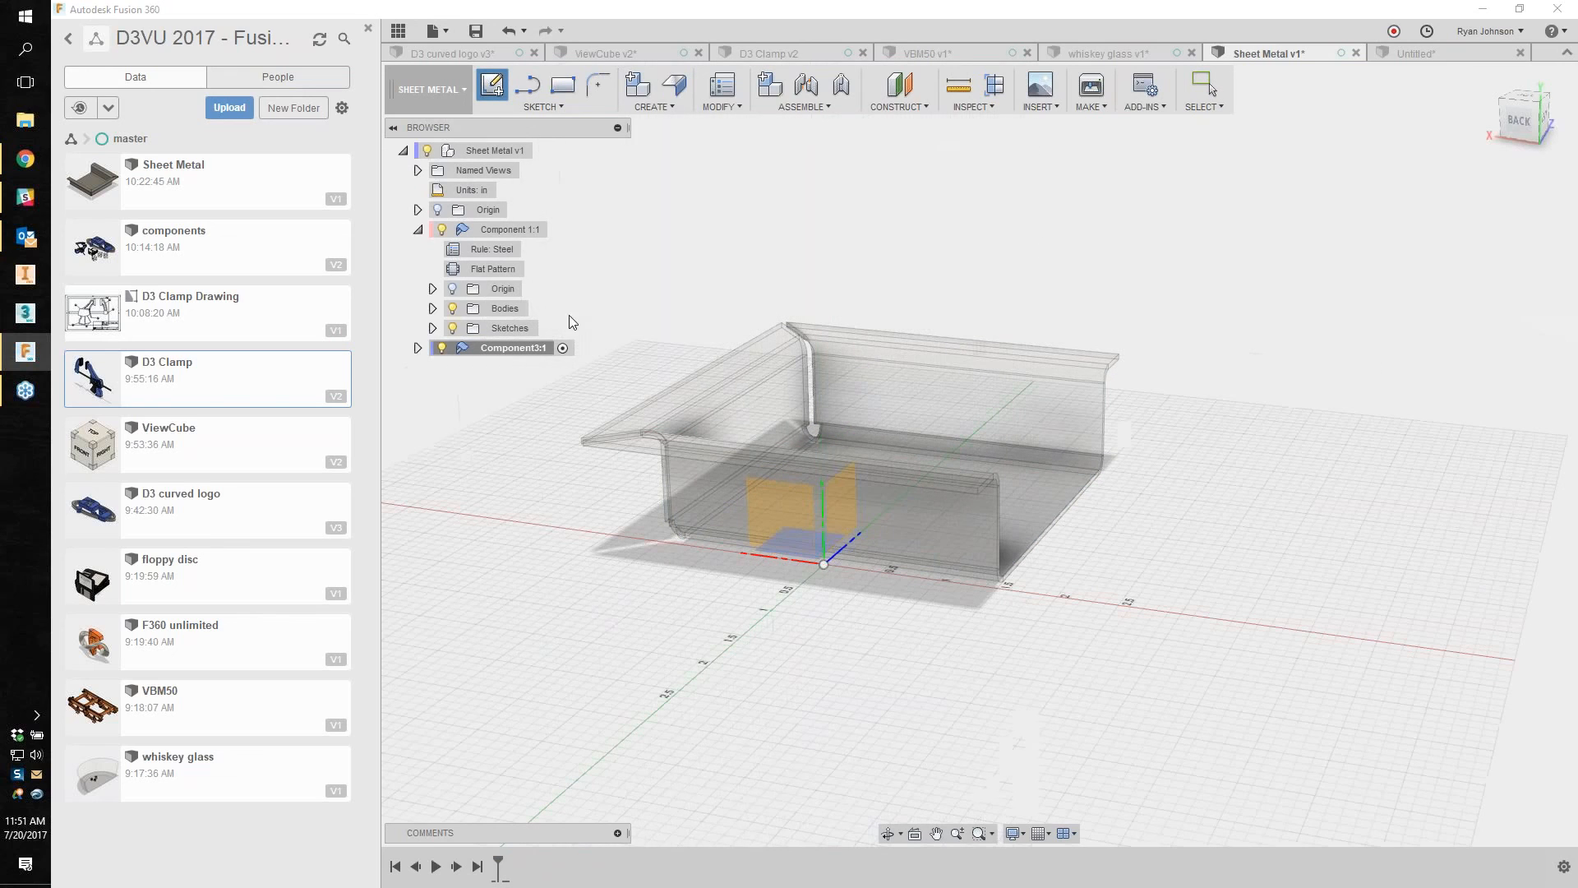
pyautogui.moveTo(638, 429); pyautogui.dragTo(648, 354, button='middle')
pyautogui.press('r')
pyautogui.click(582, 372)
pyautogui.click(784, 582)
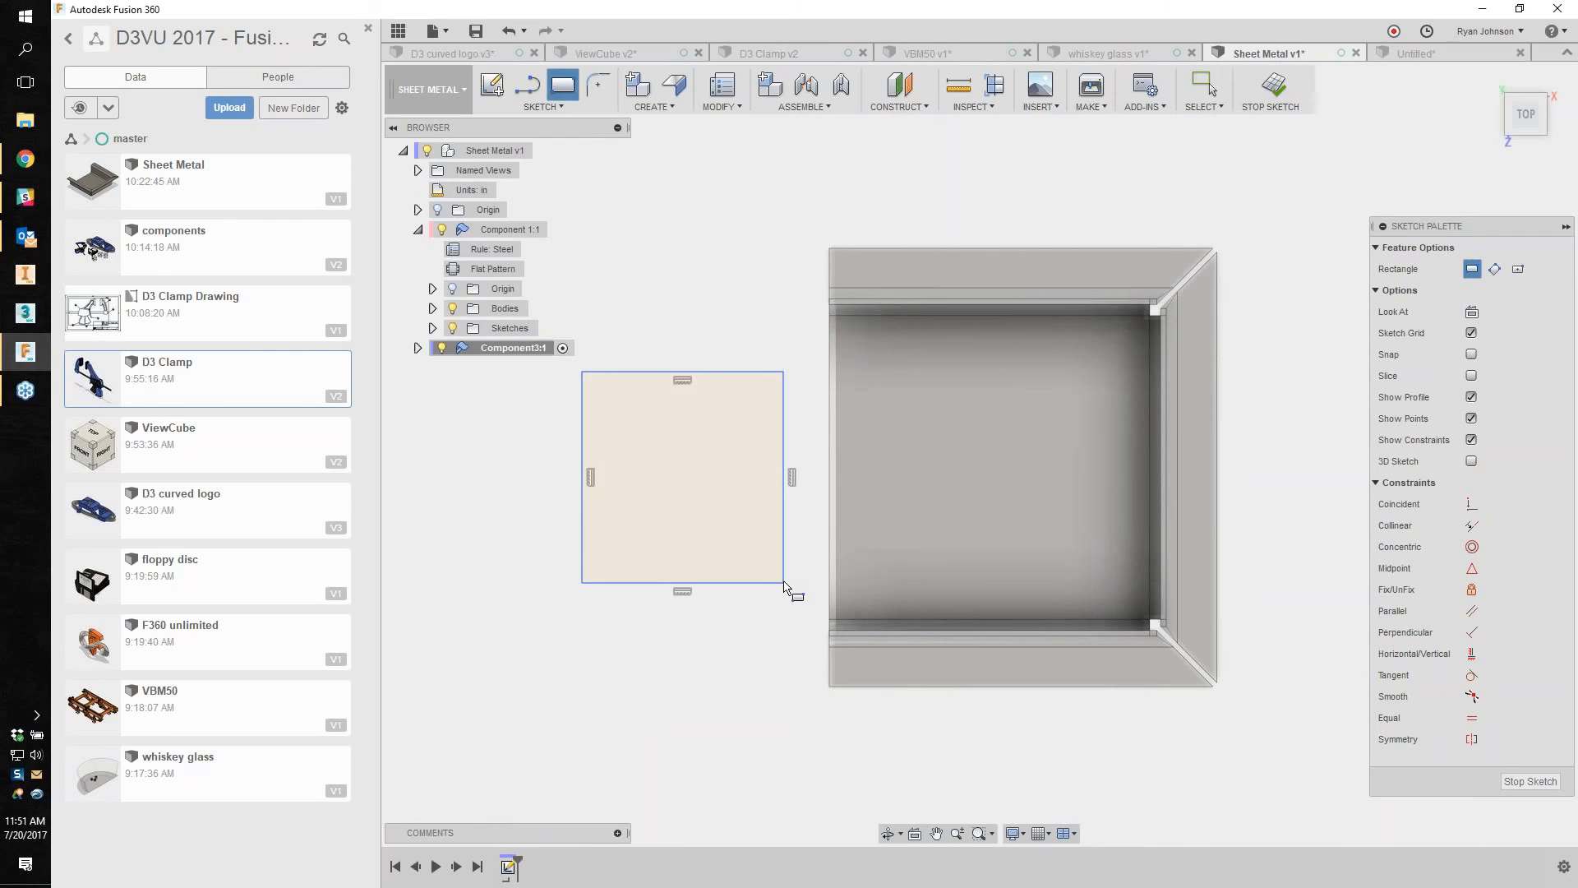
# Step: Constrain the rectangle's near side to the midpoint of the tray floor's open edge and end the constraint command
pyautogui.click(1471, 568)
pyautogui.click(791, 524)
pyautogui.click(828, 517)
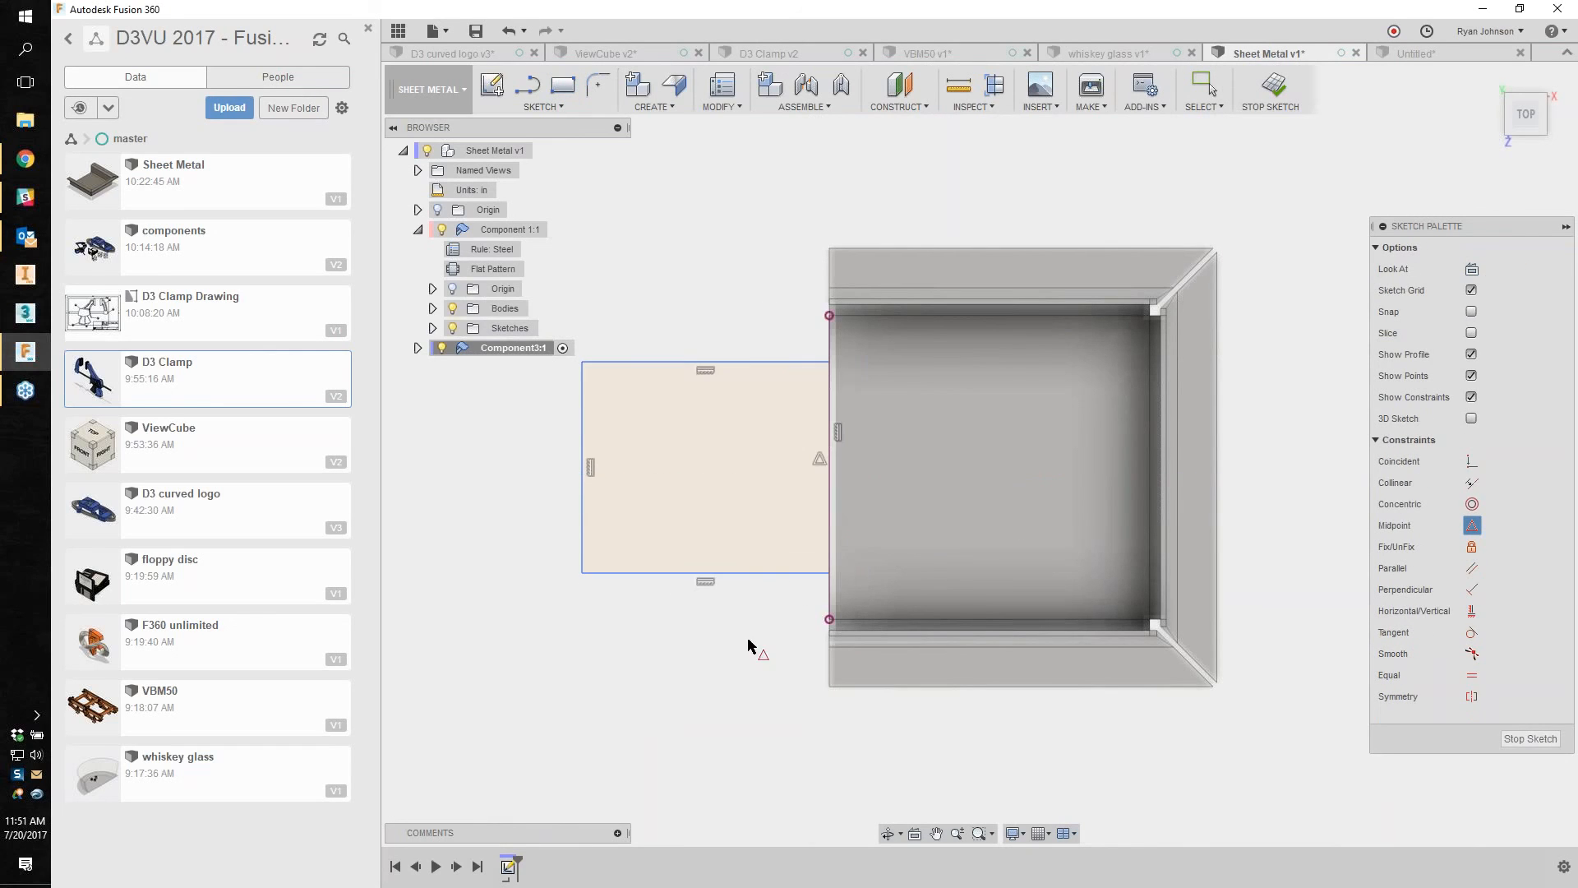
pyautogui.keyDown('shift'); pyautogui.moveTo(701, 679); pyautogui.dragTo(920, 580, button='middle'); pyautogui.keyUp('shift')
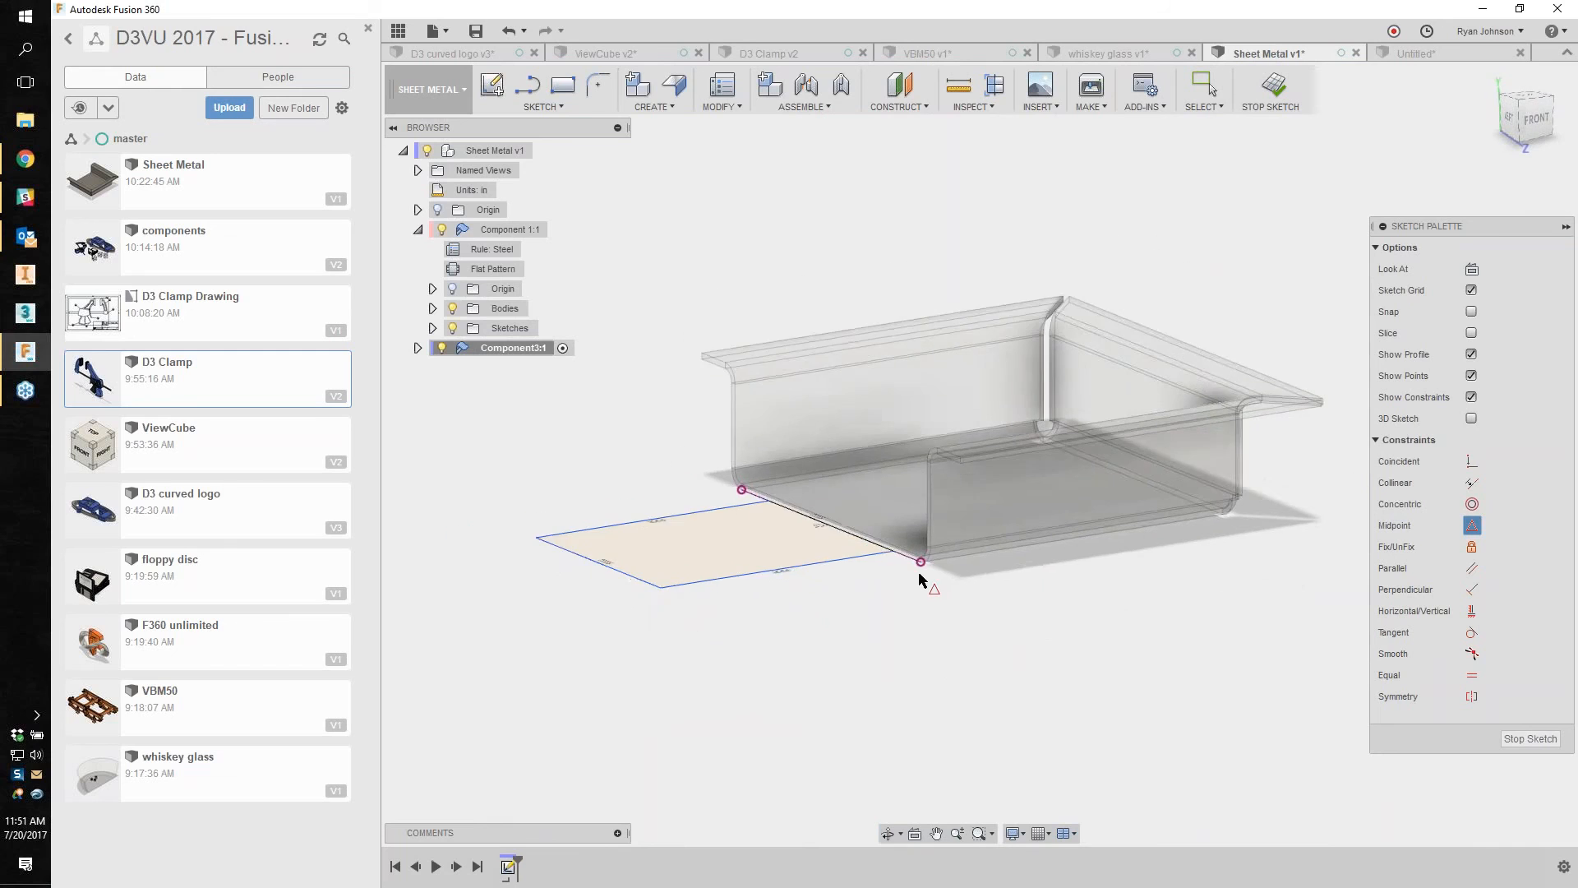
pyautogui.scroll(5, 921, 579)
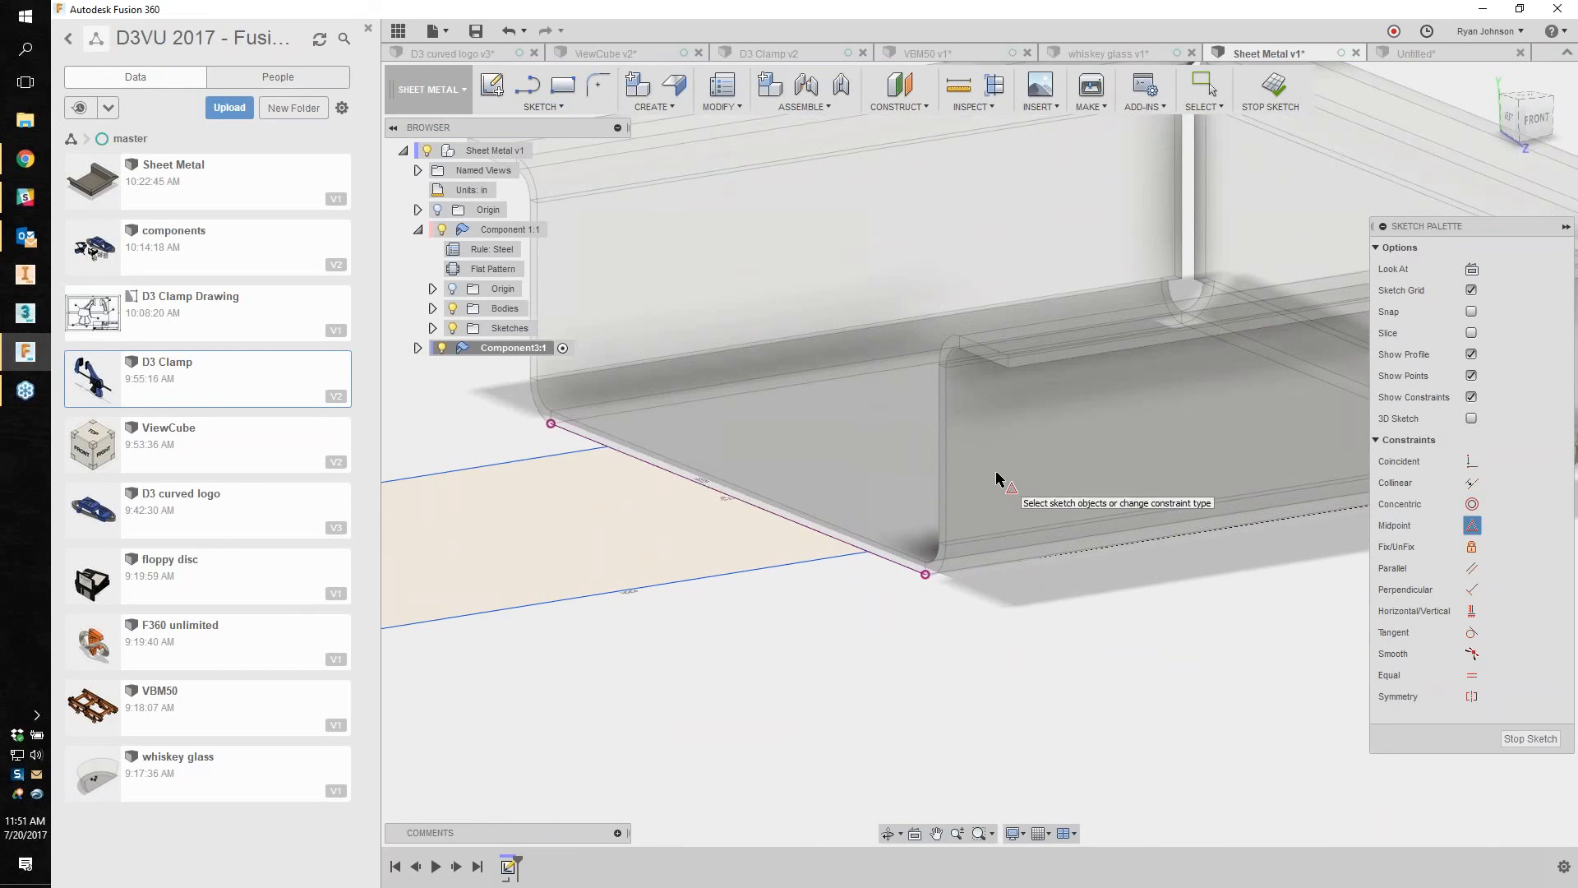
pyautogui.moveTo(697, 502)
pyautogui.keyDown('shift'); pyautogui.mouseDown(button='middle')
pyautogui.moveTo(690, 615)
pyautogui.moveTo(699, 571)
pyautogui.mouseUp(button='middle'); pyautogui.keyUp('shift')
pyautogui.click(1522, 110)
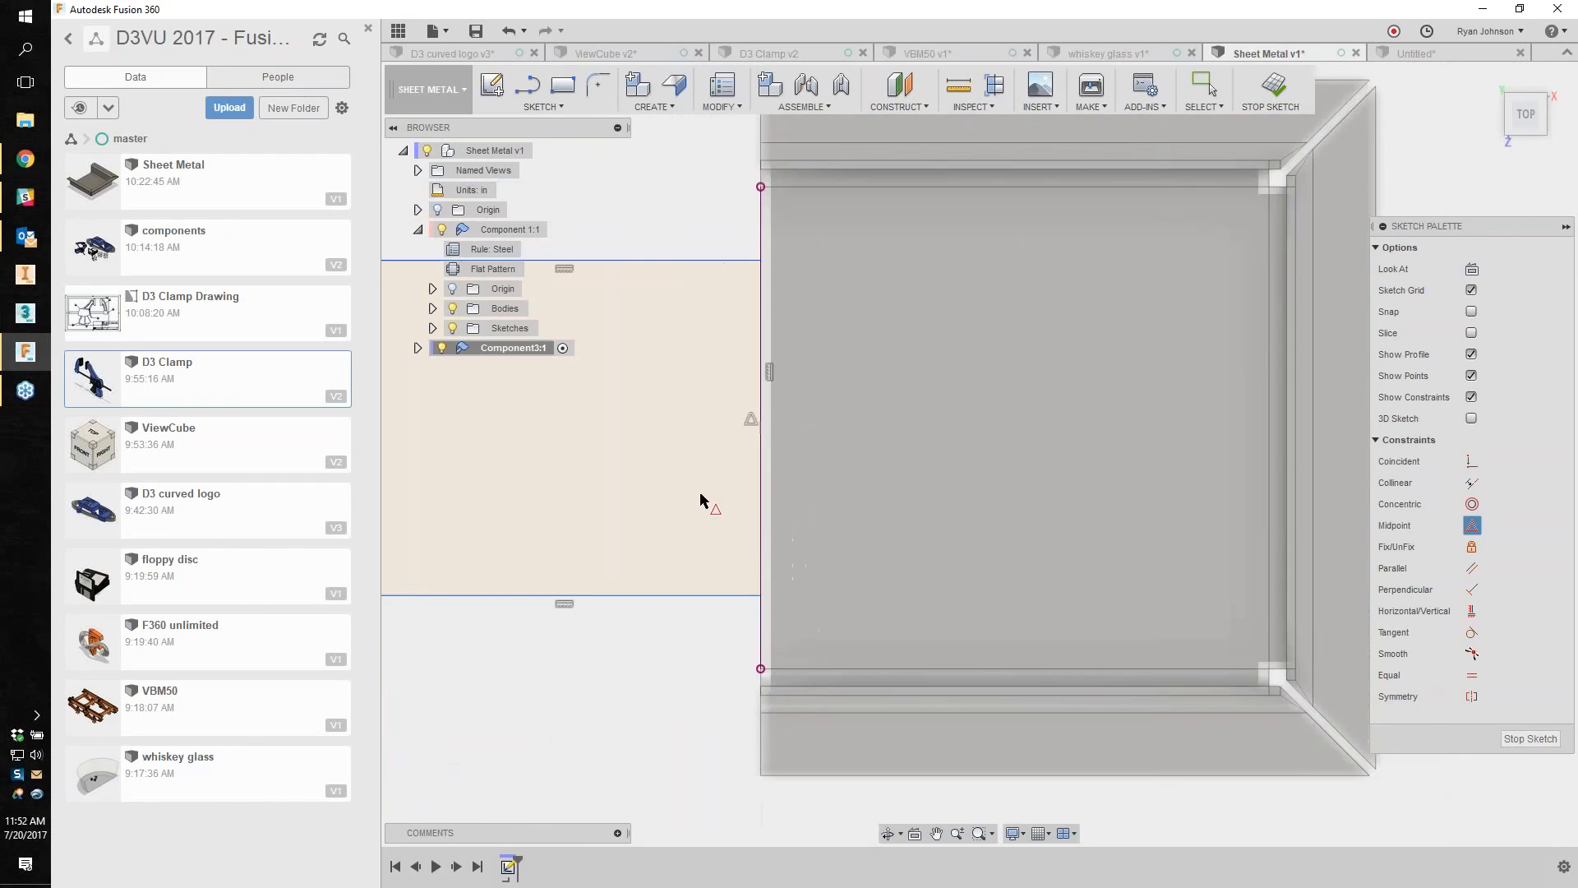
pyautogui.rightClick(811, 456)
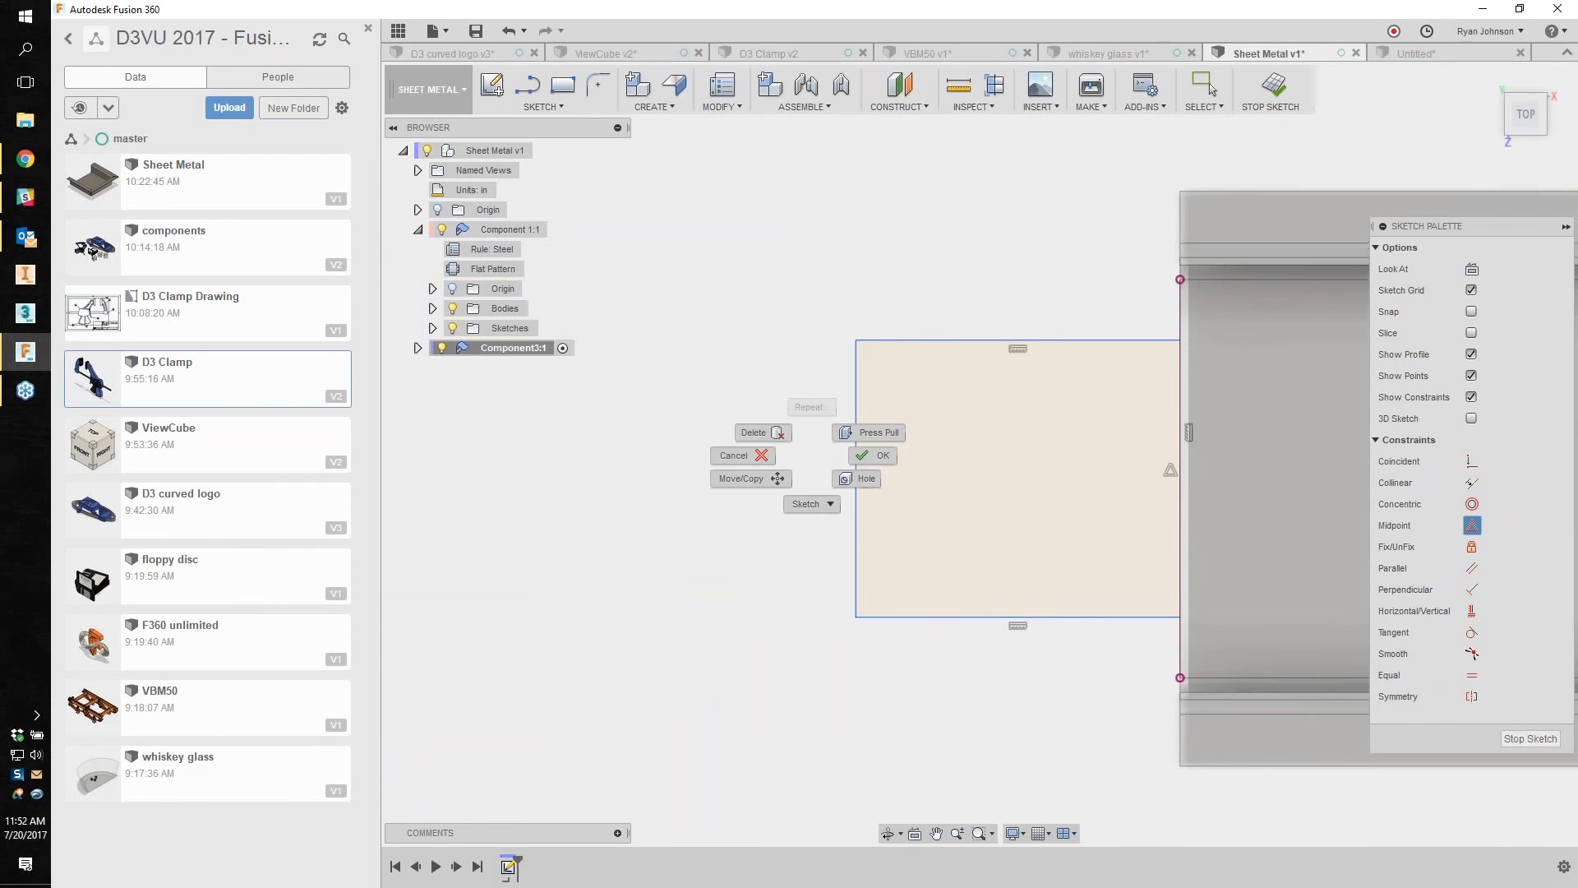
pyautogui.click(772, 458)
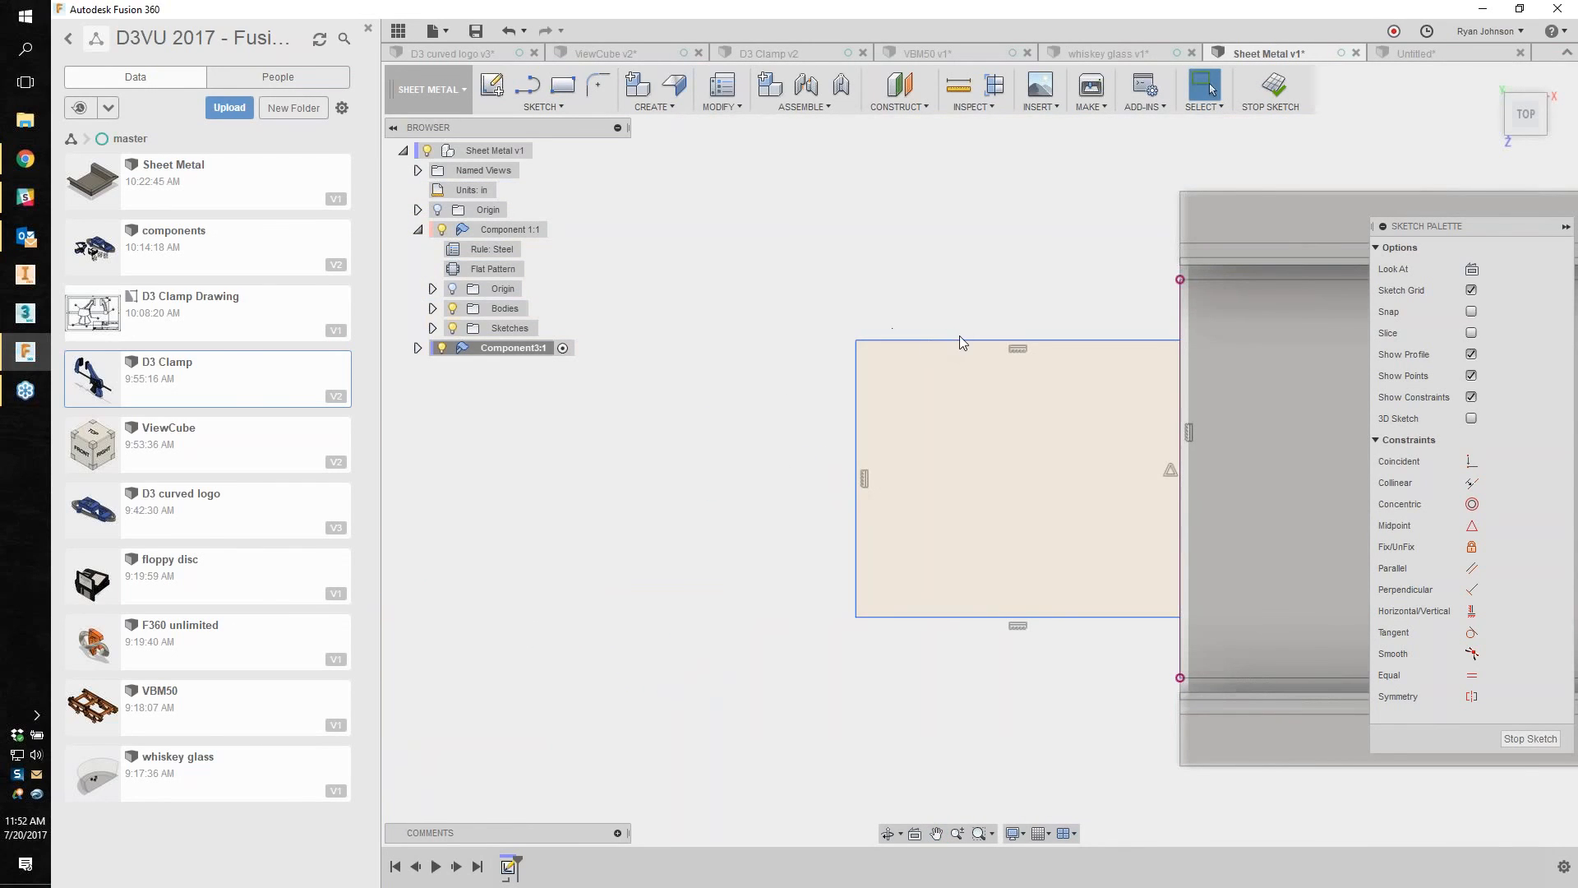
# Step: Stretch the rectangle past the tray's sides and make its end line collinear with the tray flange's outer edge
pyautogui.moveTo(959, 339); pyautogui.dragTo(973, 174)
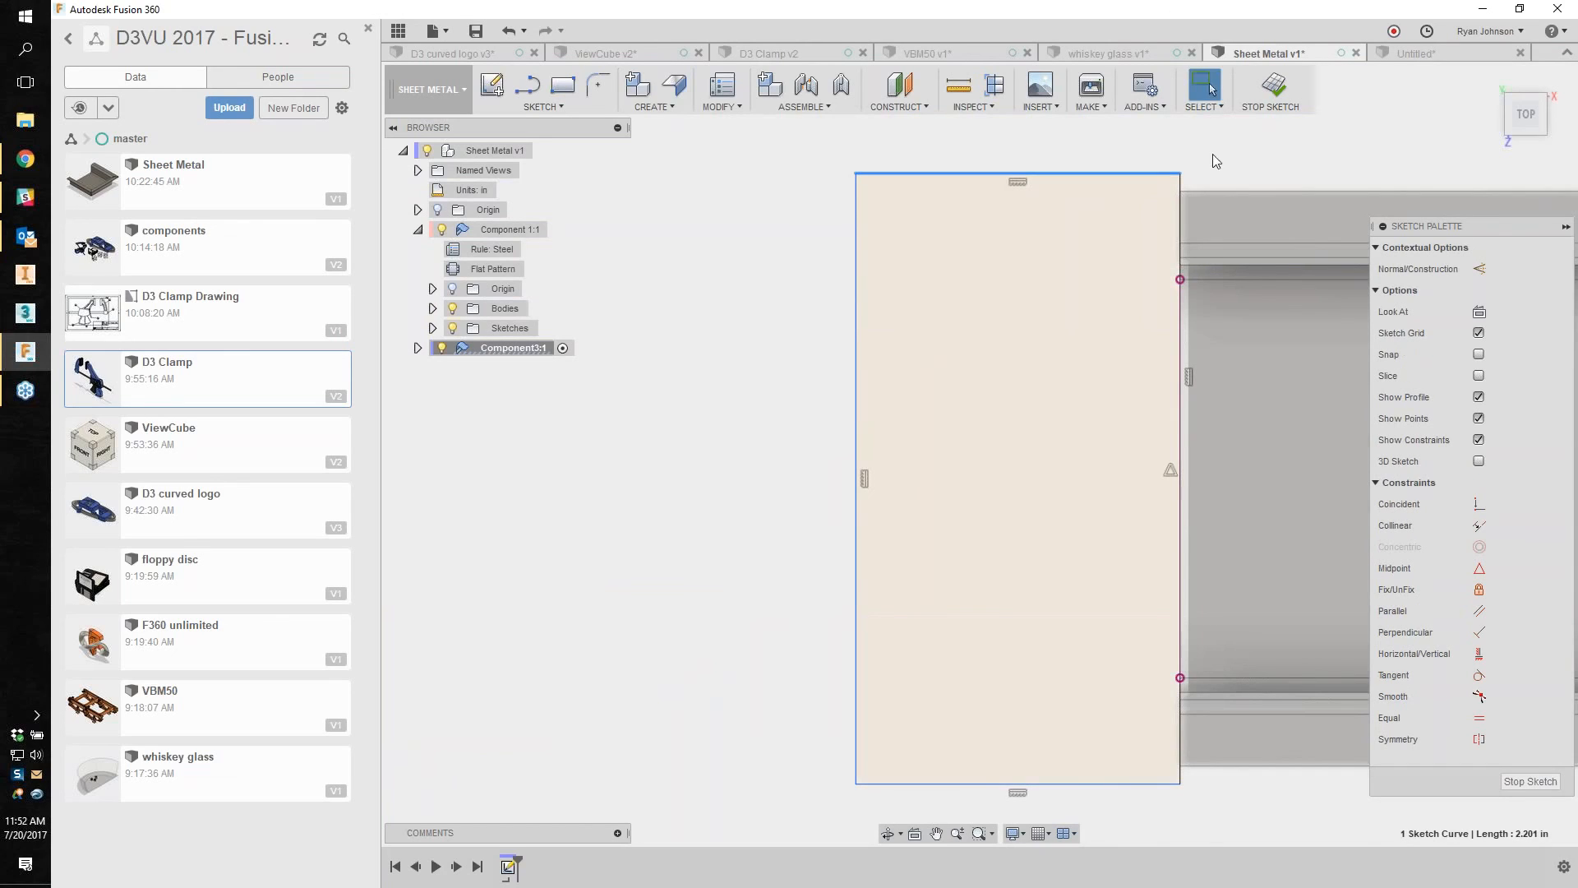
pyautogui.scroll(3, 1150, 164)
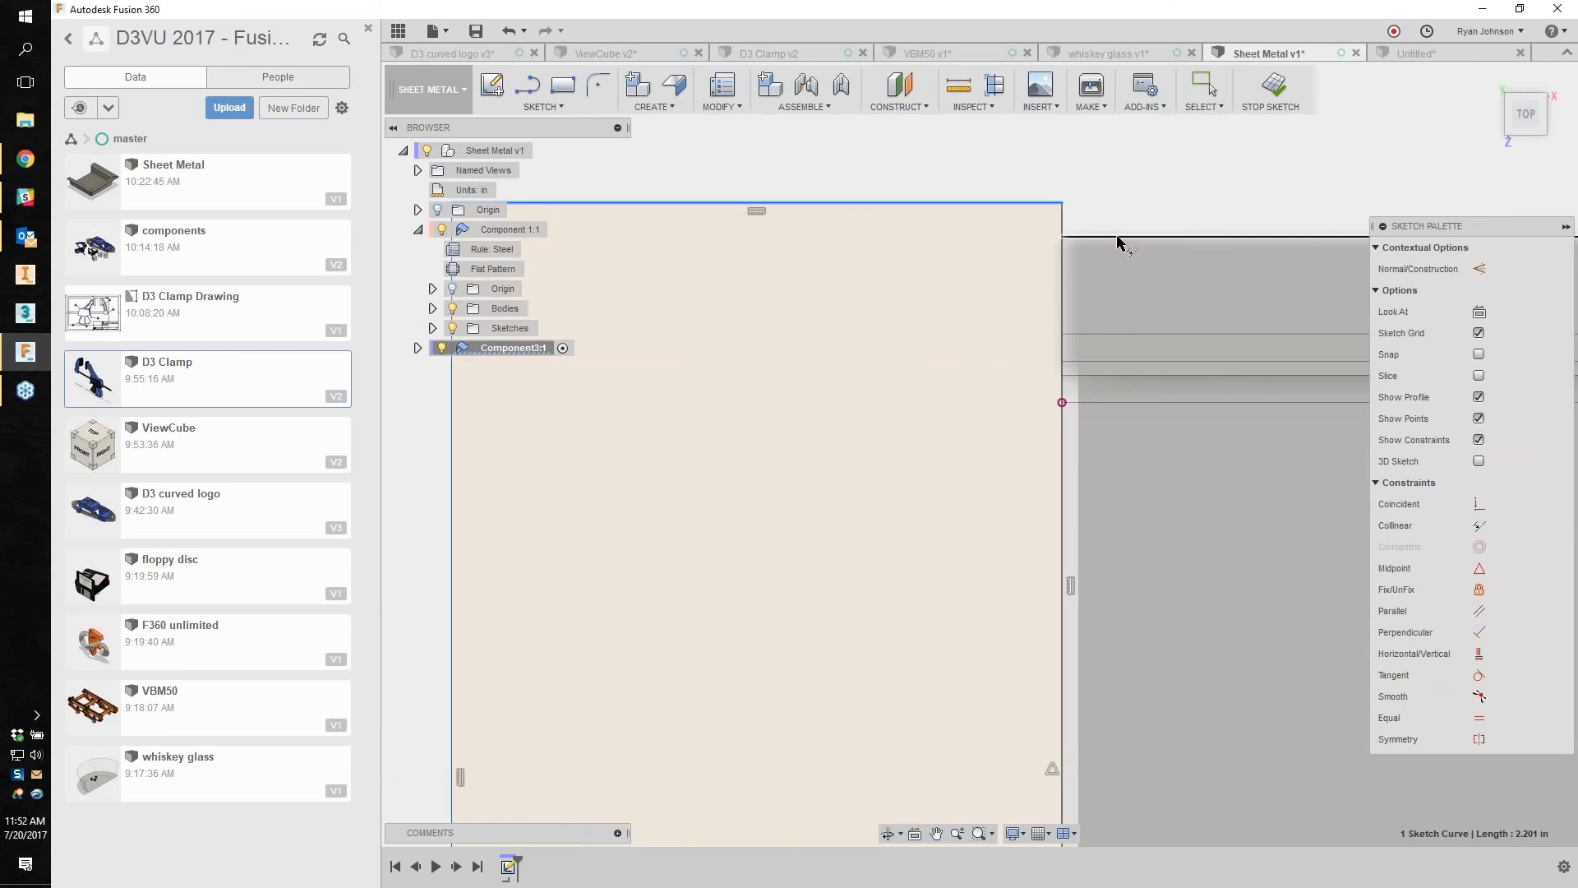
pyautogui.press('Escape')
pyautogui.scroll(-3, 855, 506)
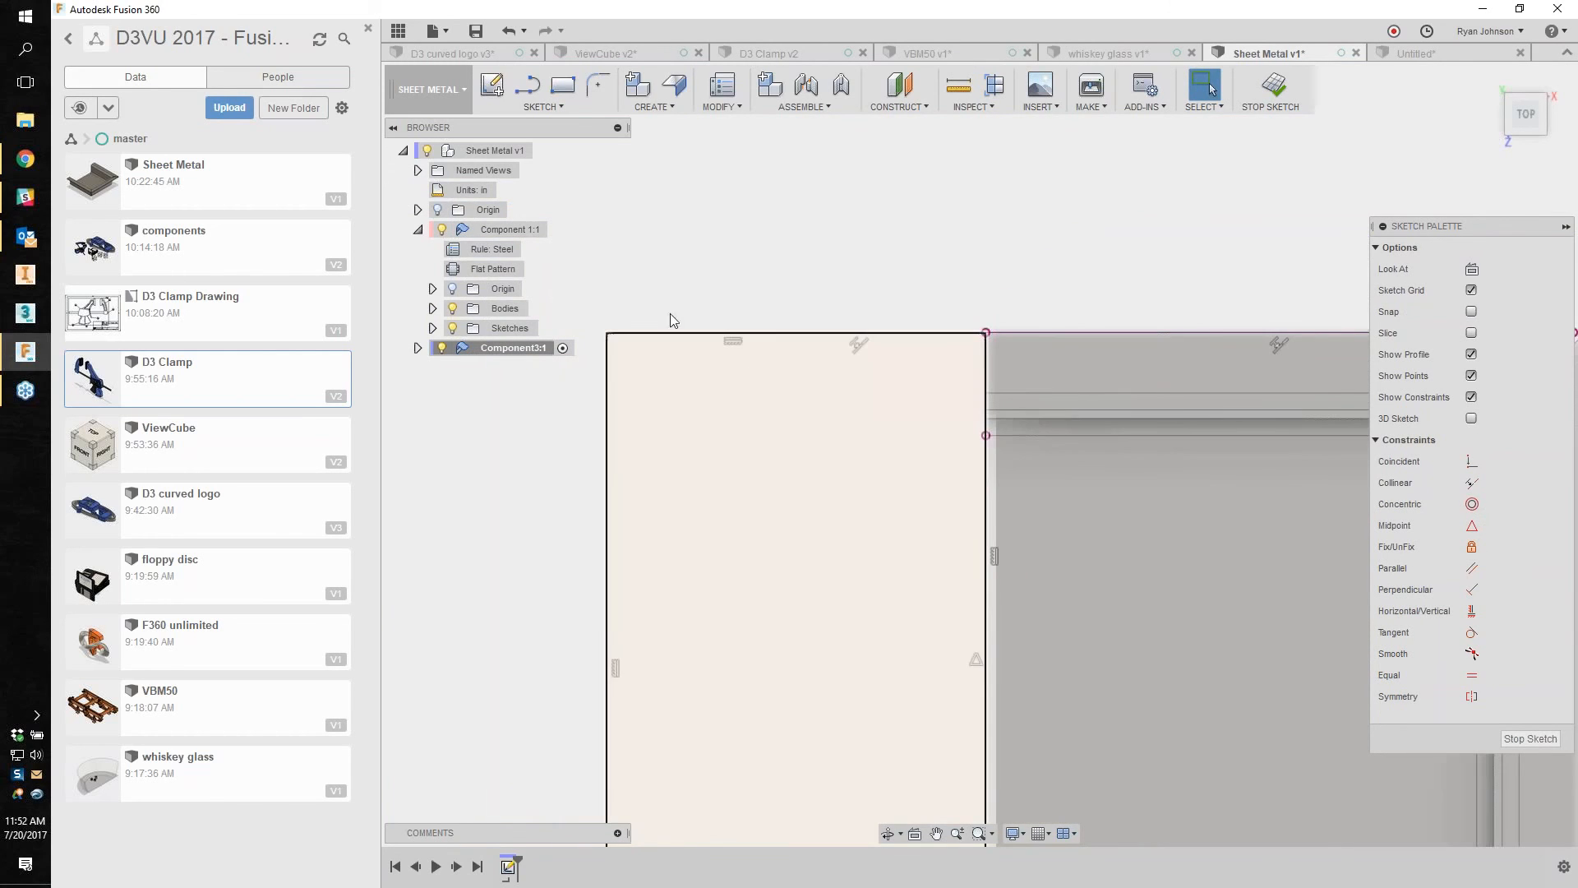
# Step: Dimension the rectangle's short side to 2 in and finish the sketch
pyautogui.press('d')
pyautogui.click(689, 331)
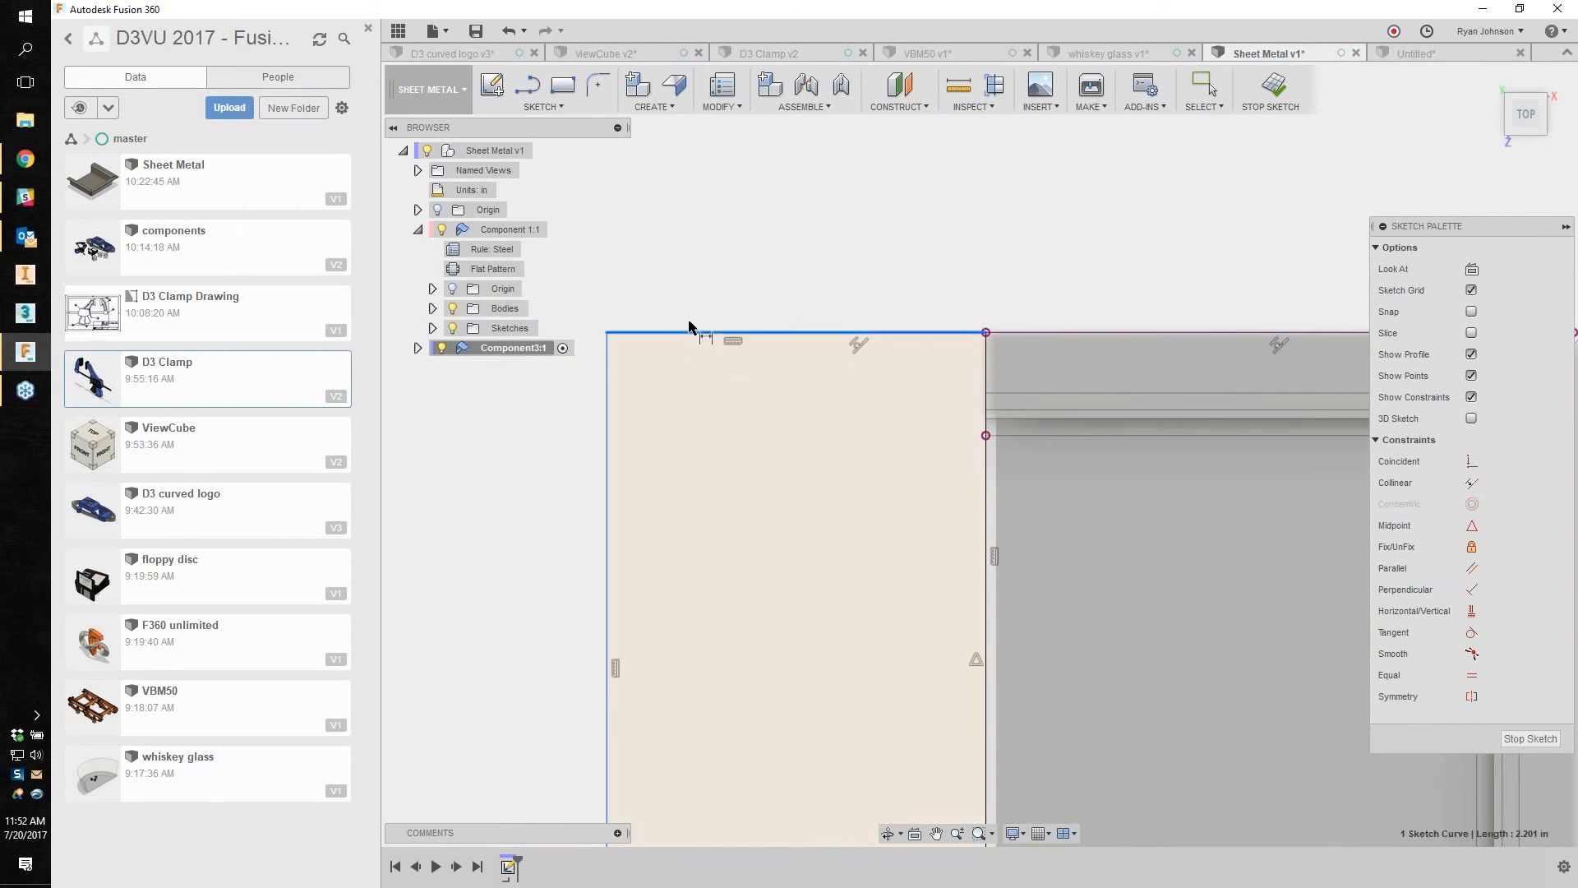
pyautogui.click(704, 305)
pyautogui.write('2')
pyautogui.press('Return')
pyautogui.moveTo(849, 394)
pyautogui.keyDown('shift'); pyautogui.mouseDown(button='middle')
pyautogui.moveTo(817, 430)
pyautogui.moveTo(851, 314)
pyautogui.moveTo(906, 469)
pyautogui.moveTo(882, 645)
pyautogui.mouseUp(button='middle'); pyautogui.keyUp('shift')
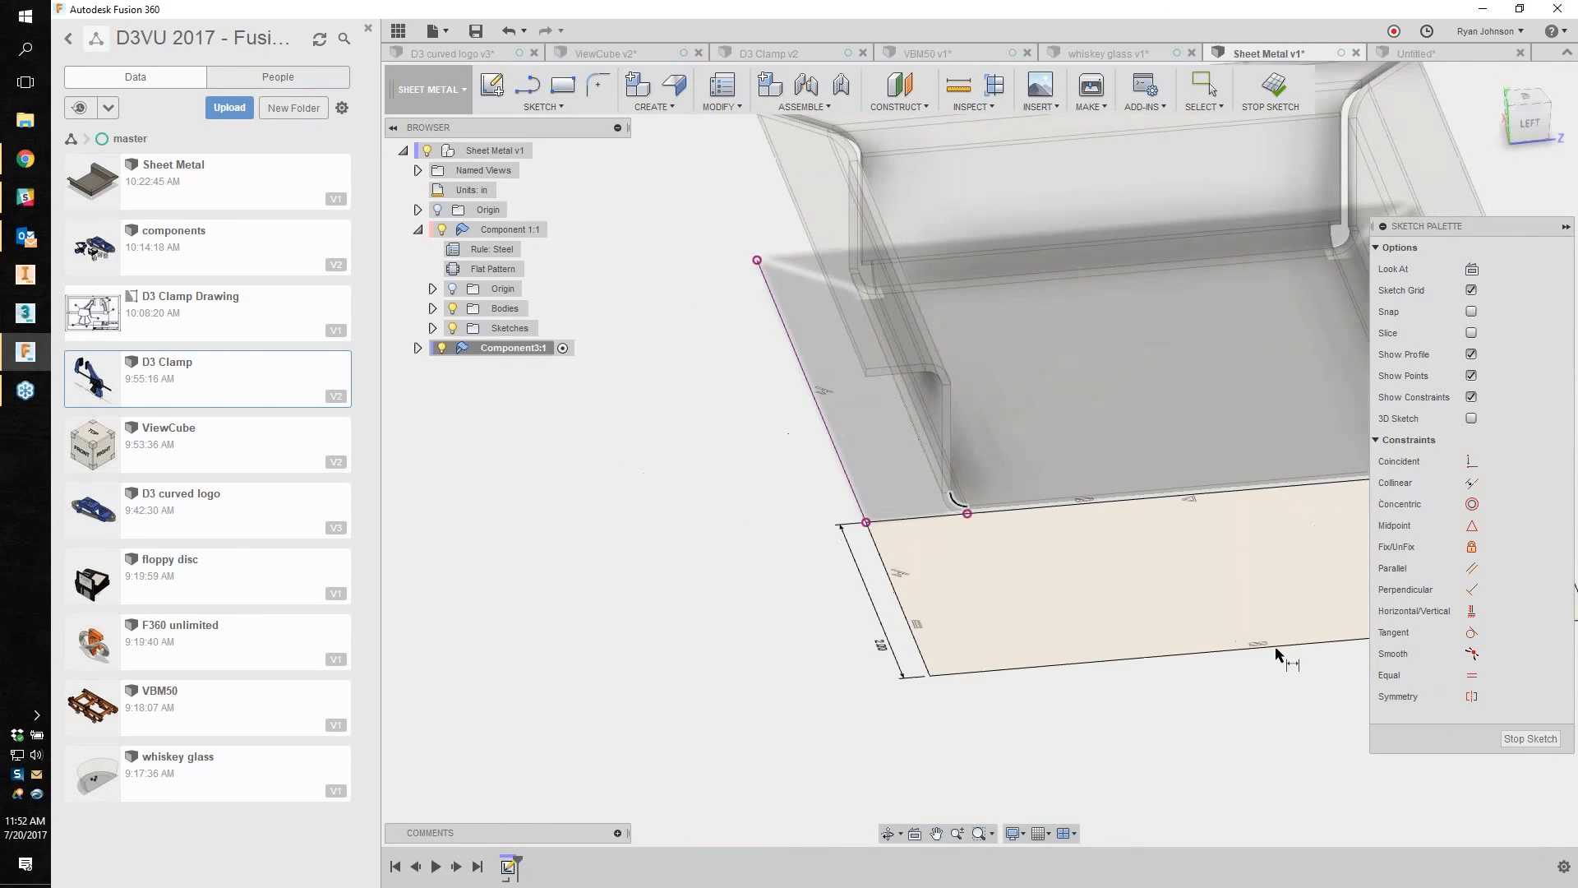
pyautogui.click(1528, 738)
# Step: Create a base flange from the rectangle profile with one-side thickness as a new body
pyautogui.keyDown('shift'); pyautogui.moveTo(1257, 668); pyautogui.dragTo(987, 485, button='middle'); pyautogui.keyUp('shift')
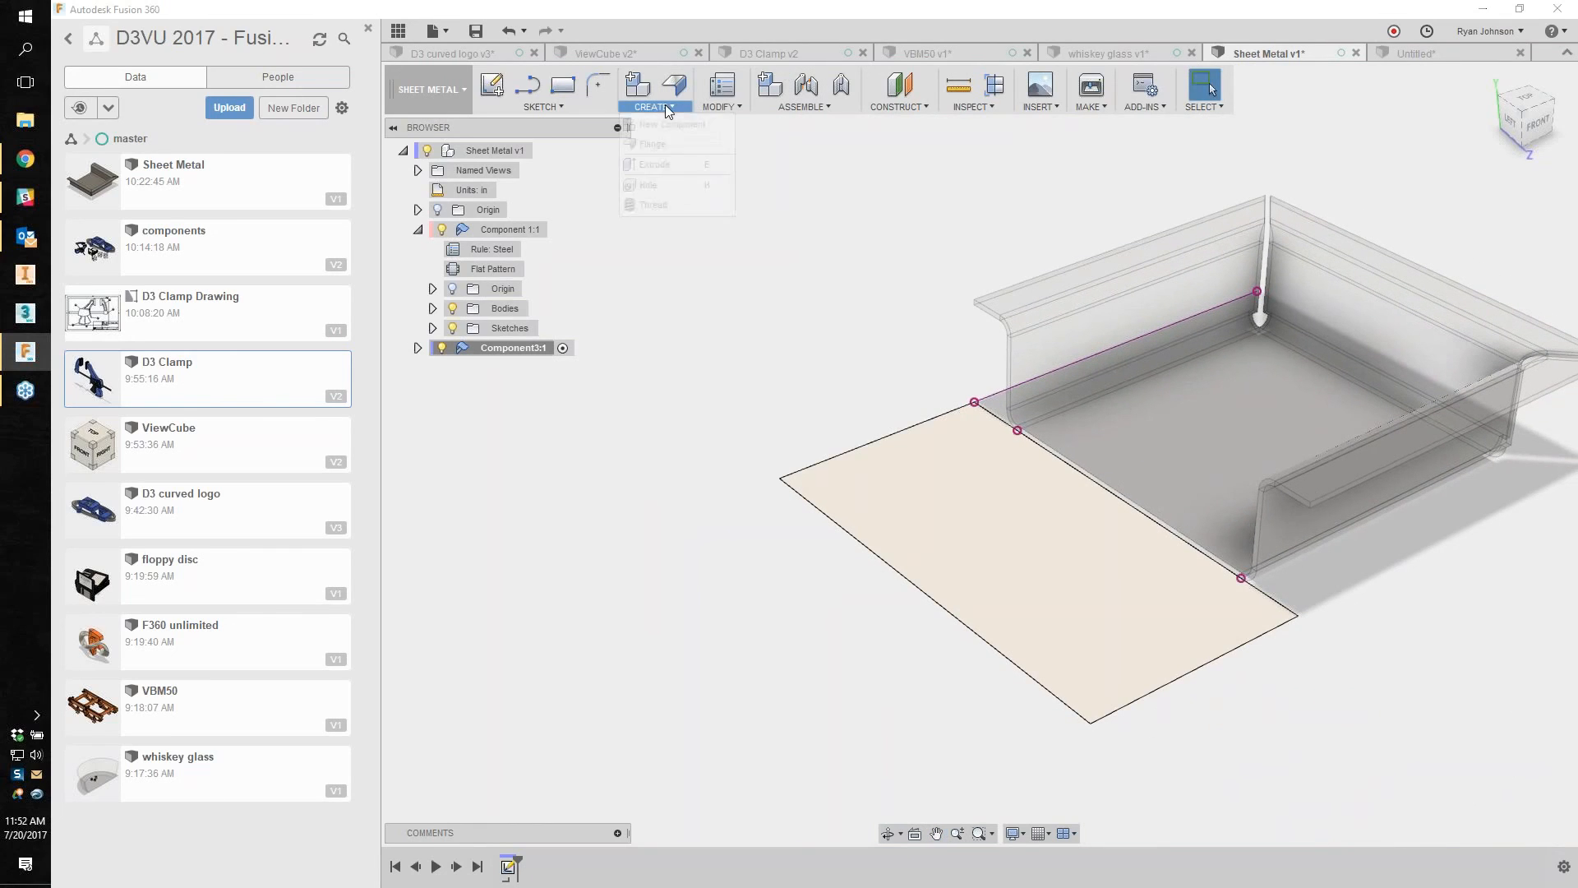
pyautogui.click(663, 106)
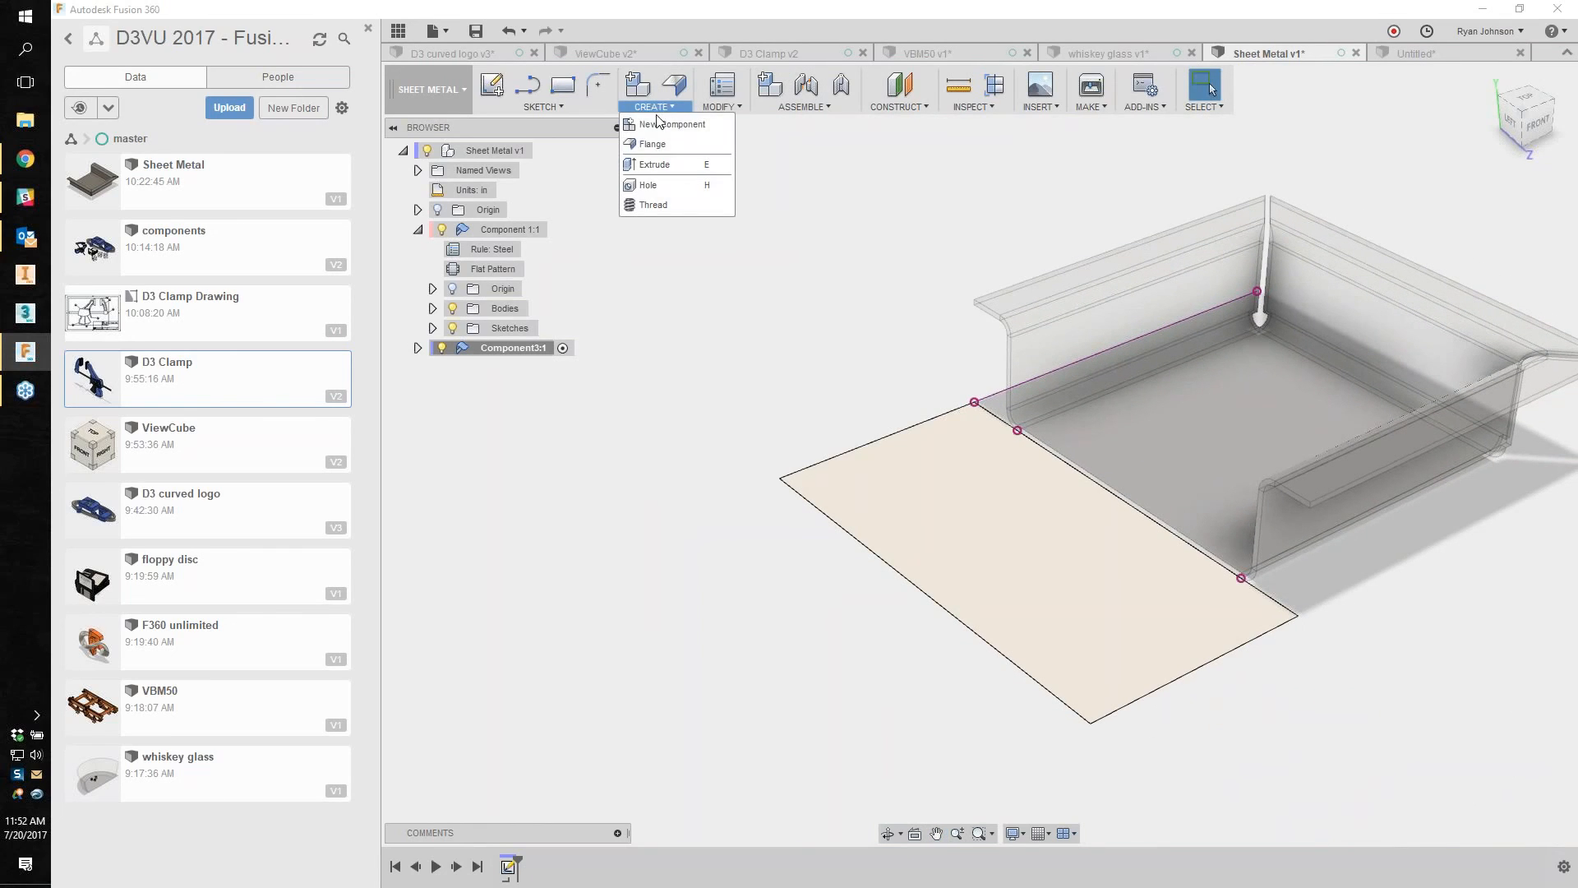
pyautogui.click(713, 239)
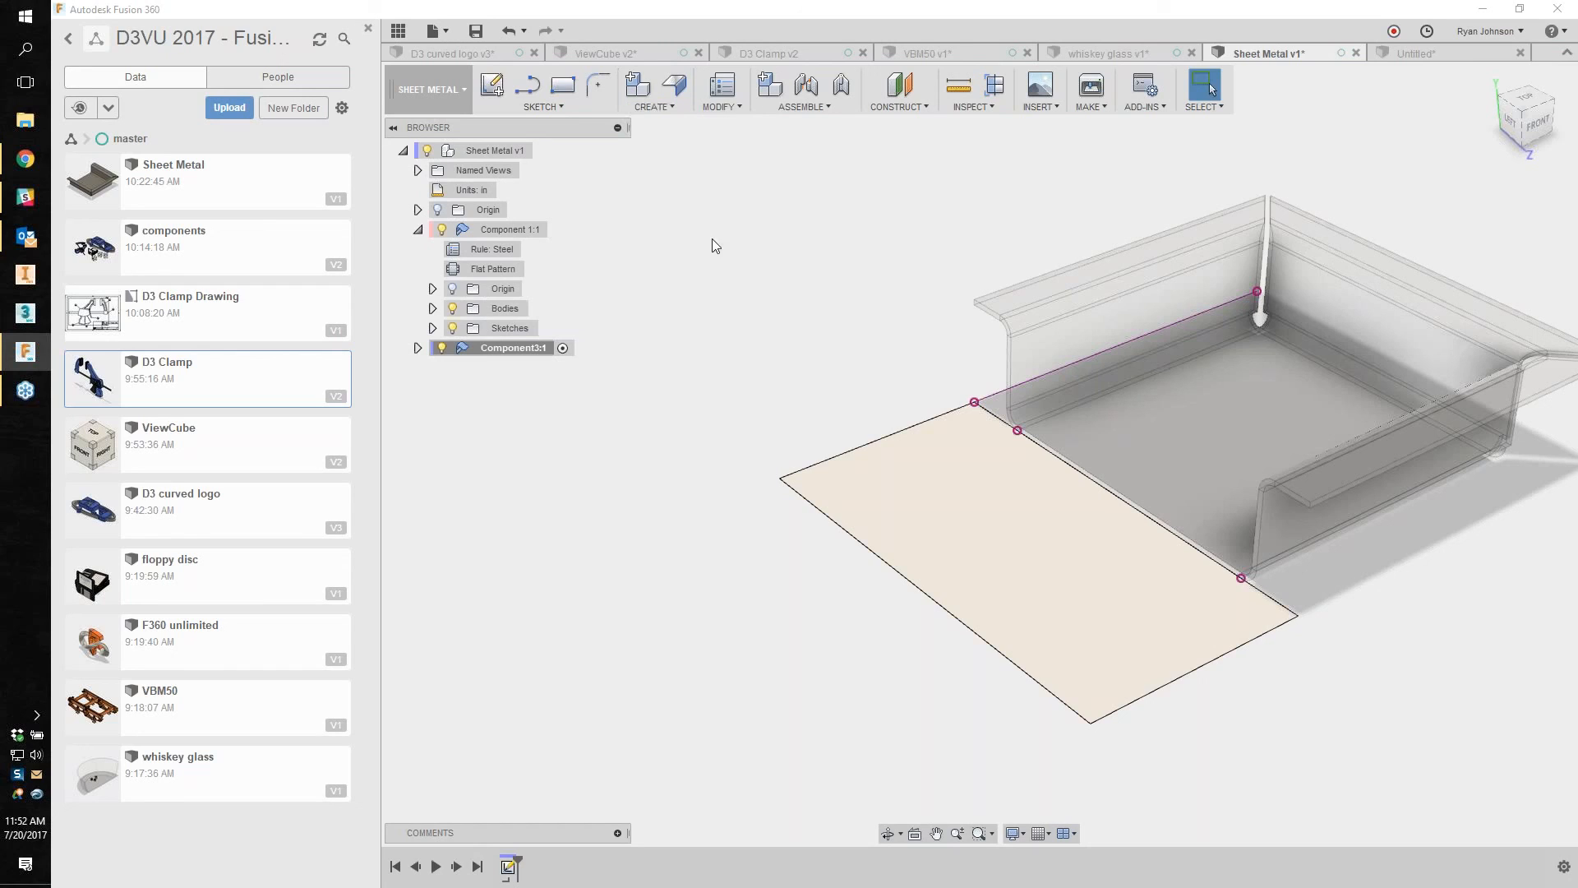
pyautogui.click(674, 86)
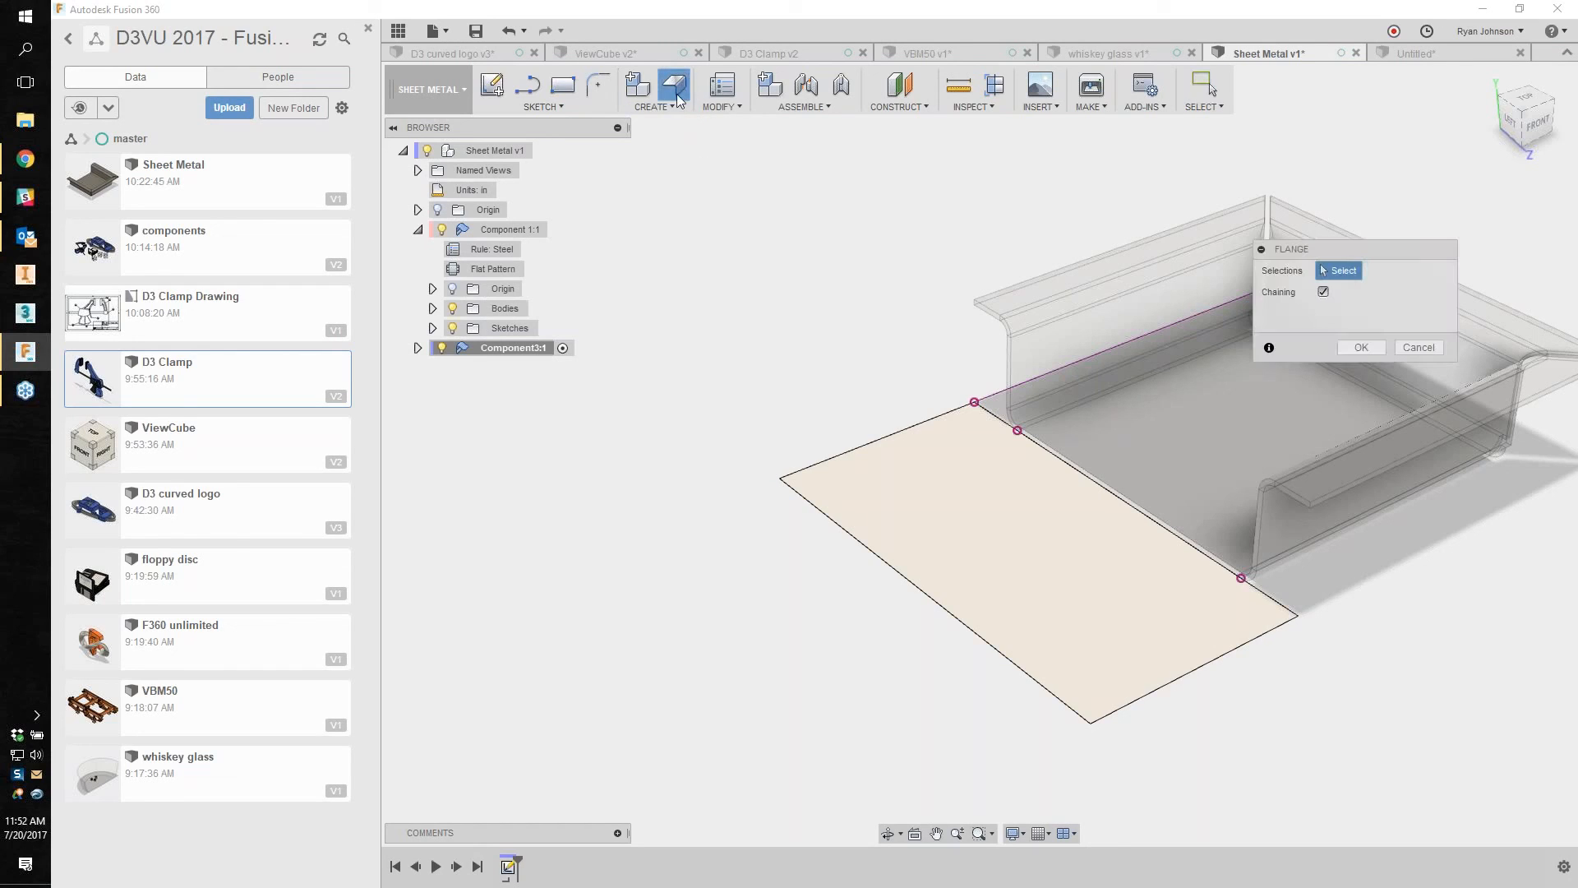
pyautogui.click(1038, 567)
pyautogui.click(1344, 355)
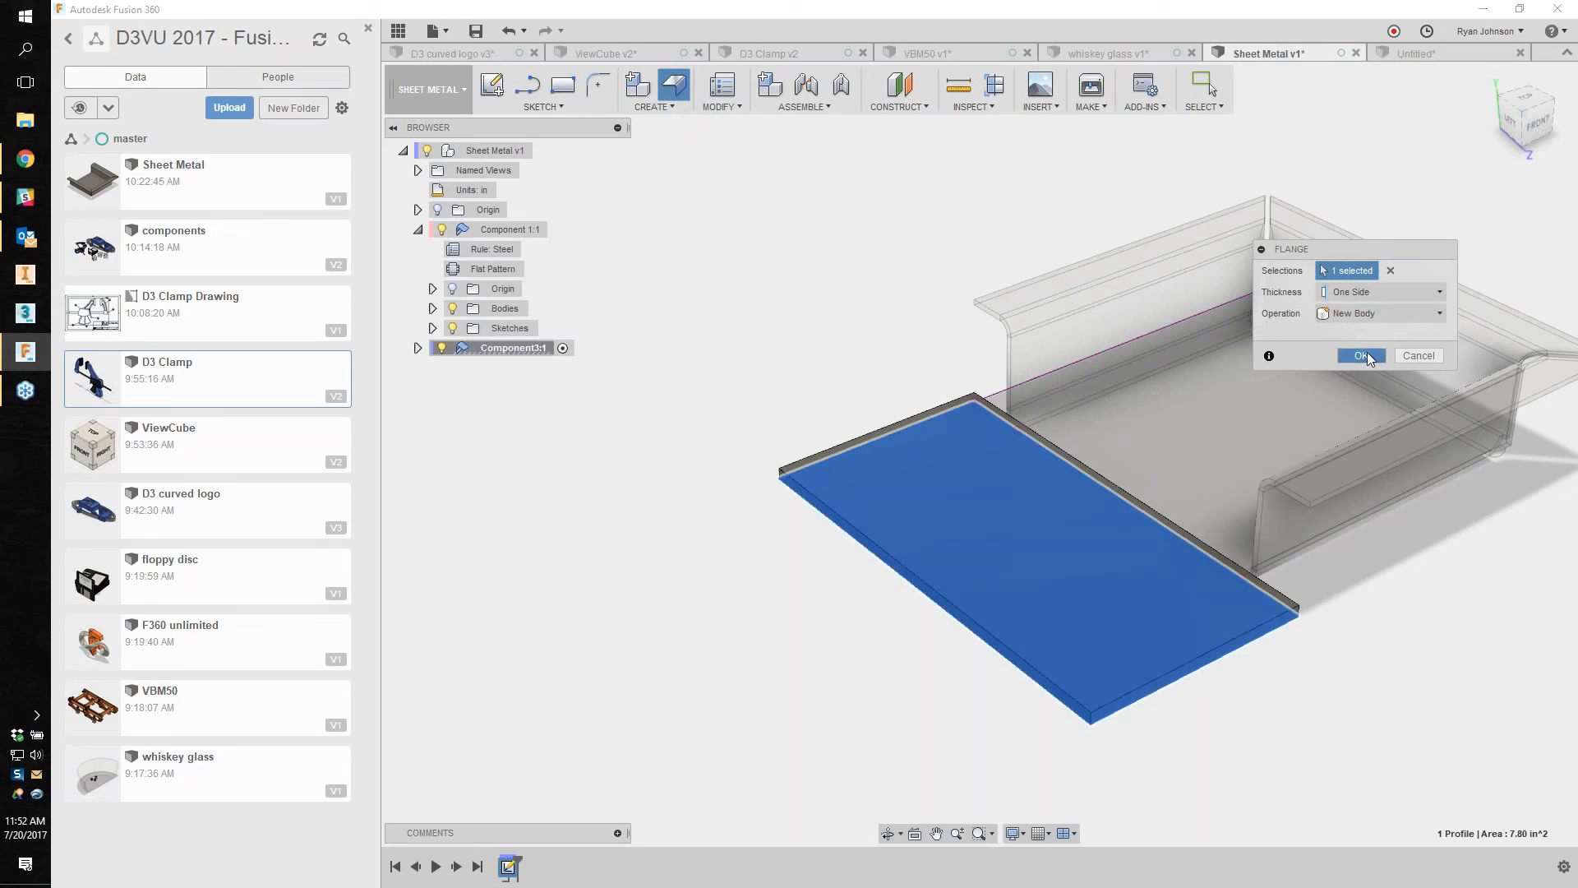
pyautogui.click(1366, 355)
# Step: Raise 90-degree flanges about 1.396 in high on both short edges of the new base plate
pyautogui.keyDown('shift'); pyautogui.moveTo(1321, 699); pyautogui.dragTo(1307, 649, button='middle'); pyautogui.keyUp('shift')
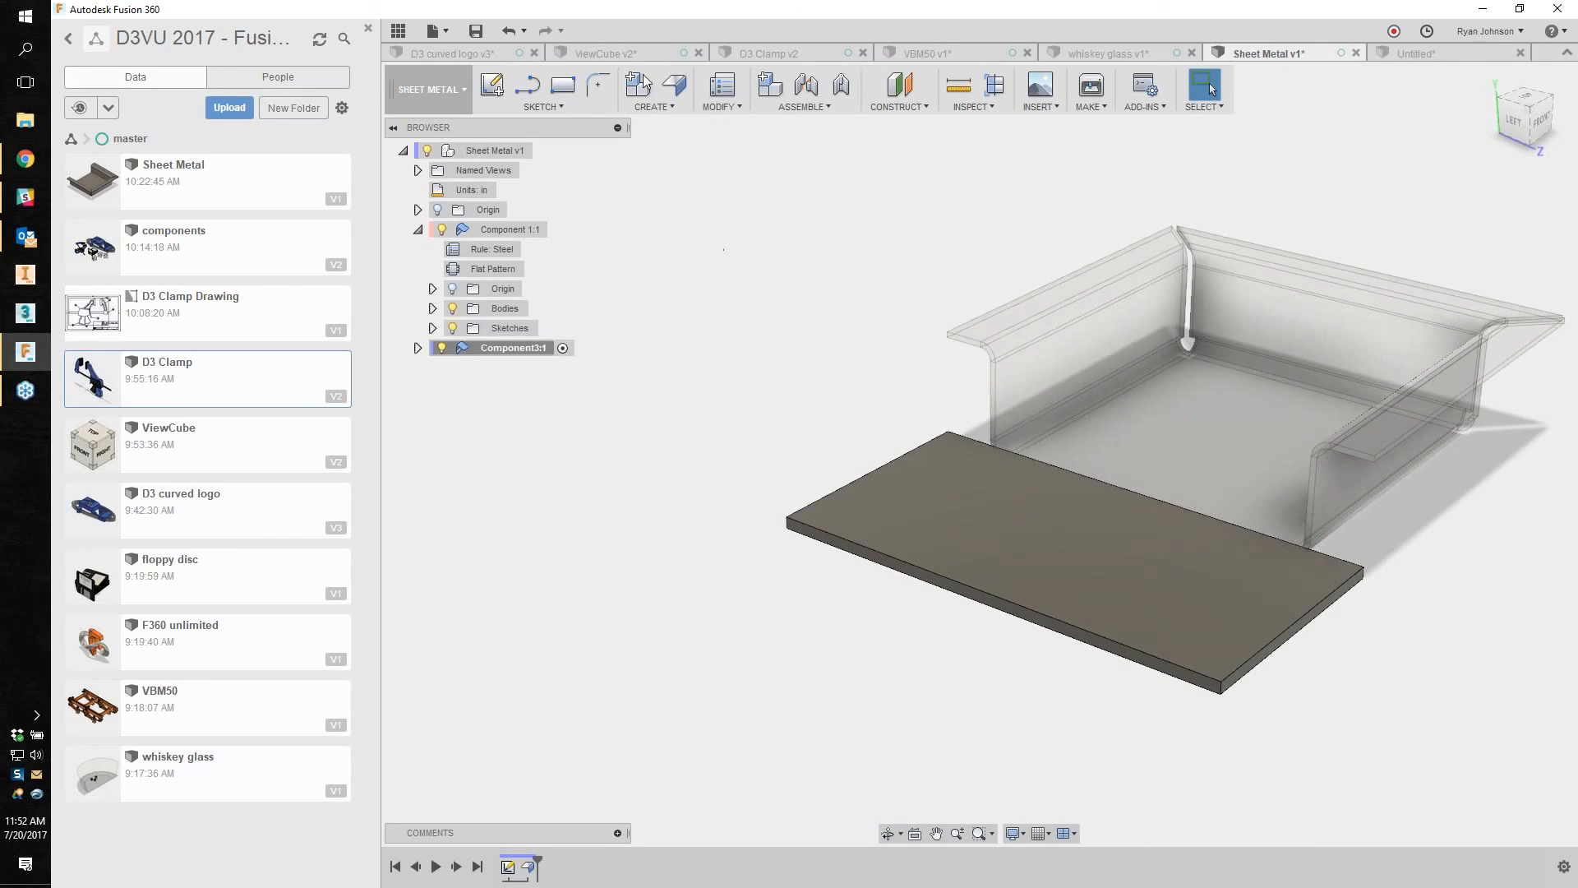
pyautogui.click(674, 84)
pyautogui.click(879, 469)
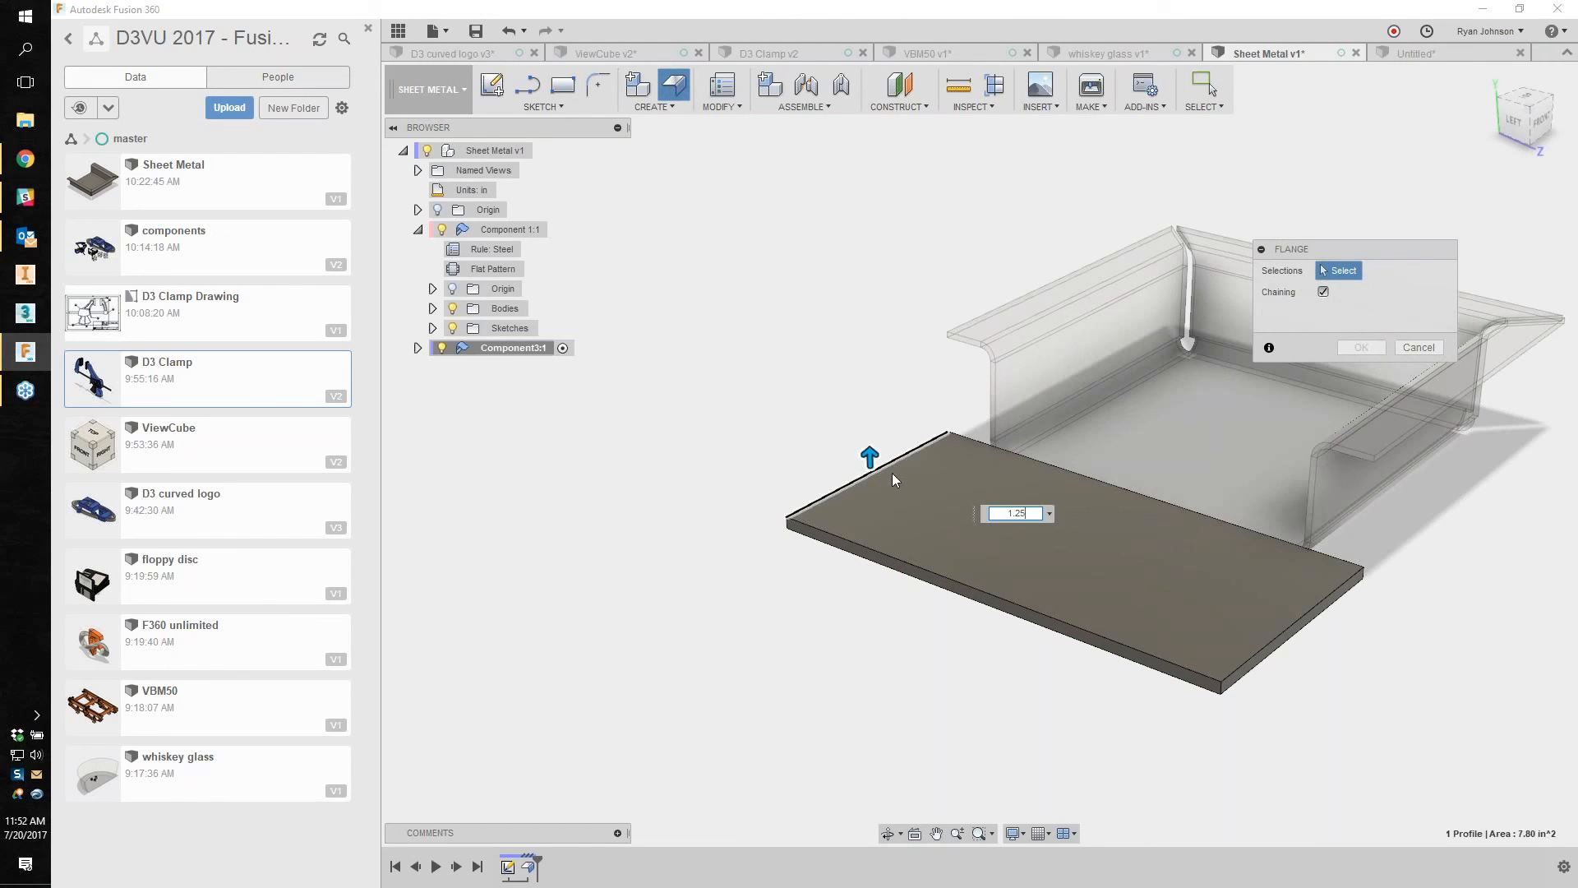
pyautogui.click(1296, 583)
pyautogui.moveTo(1296, 581); pyautogui.dragTo(1289, 414)
pyautogui.moveTo(1048, 535)
pyautogui.keyDown('shift'); pyautogui.mouseDown(button='middle')
pyautogui.moveTo(930, 528)
pyautogui.moveTo(1053, 539)
pyautogui.moveTo(1034, 536)
pyautogui.mouseUp(button='middle'); pyautogui.keyUp('shift')
pyautogui.moveTo(1009, 380); pyautogui.dragTo(779, 399, button='middle')
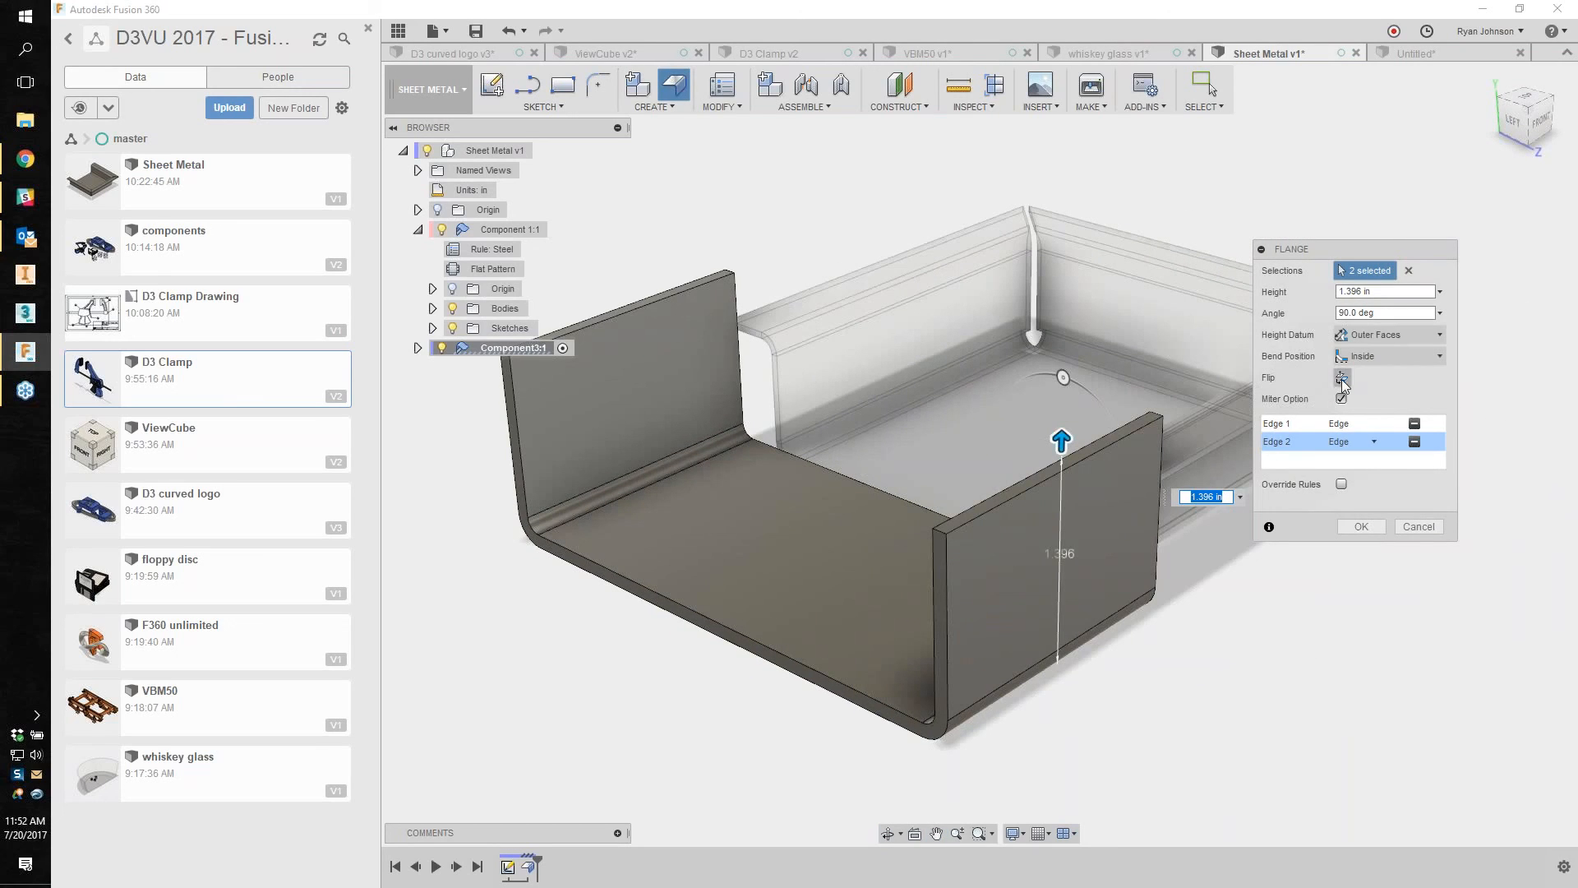
# Step: Set the bend position of the two flanges to Outside and complete the flange feature
pyautogui.click(1357, 358)
pyautogui.click(1365, 395)
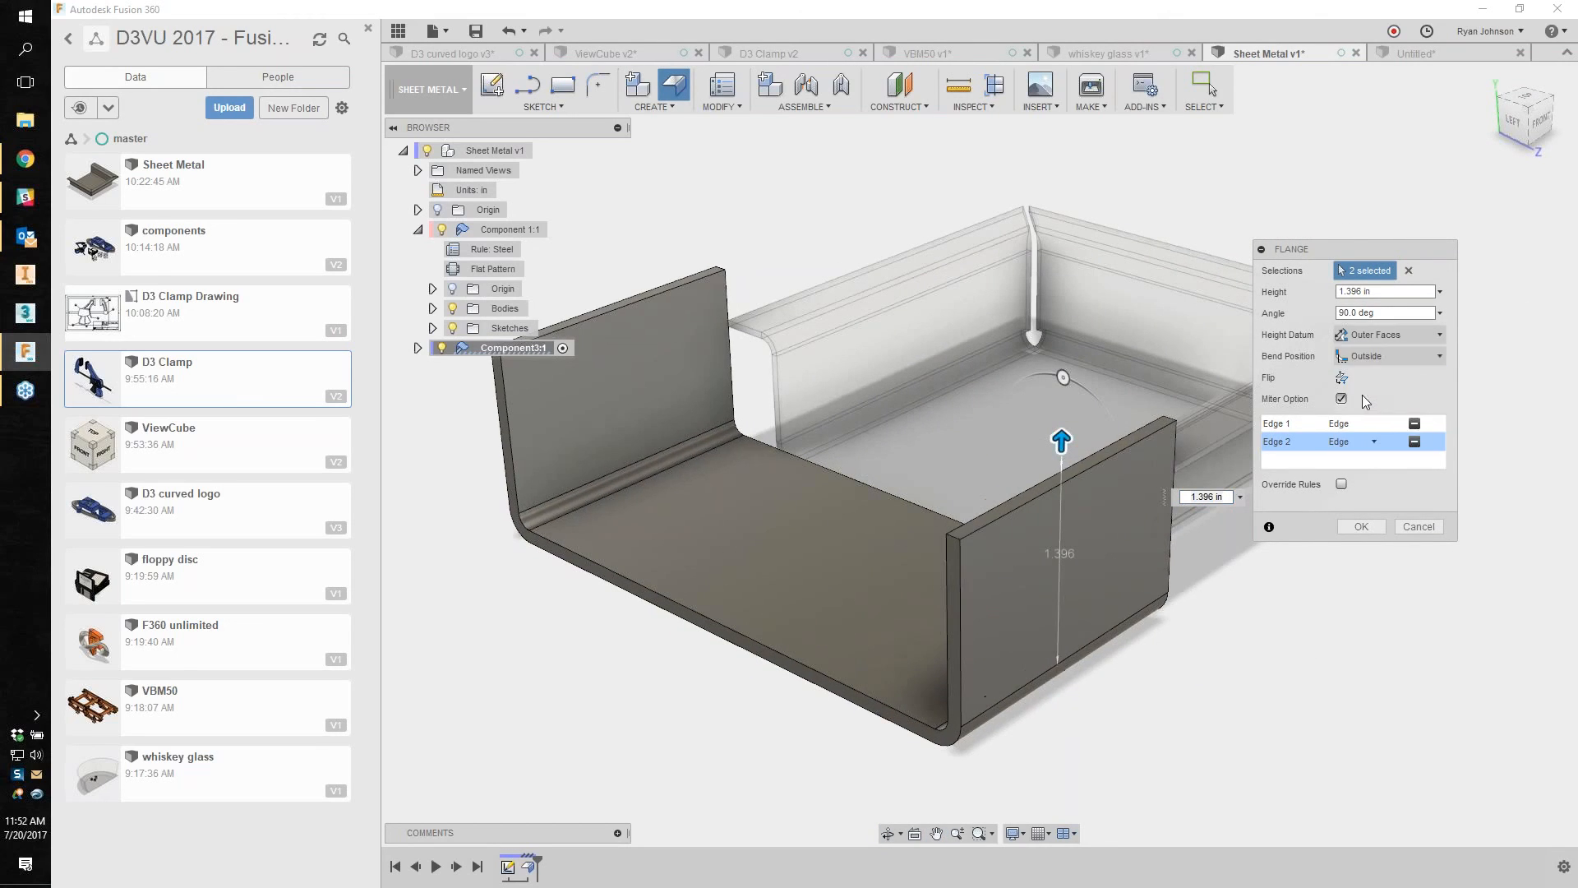
pyautogui.keyDown('shift'); pyautogui.moveTo(984, 694); pyautogui.dragTo(917, 670, button='middle'); pyautogui.keyUp('shift')
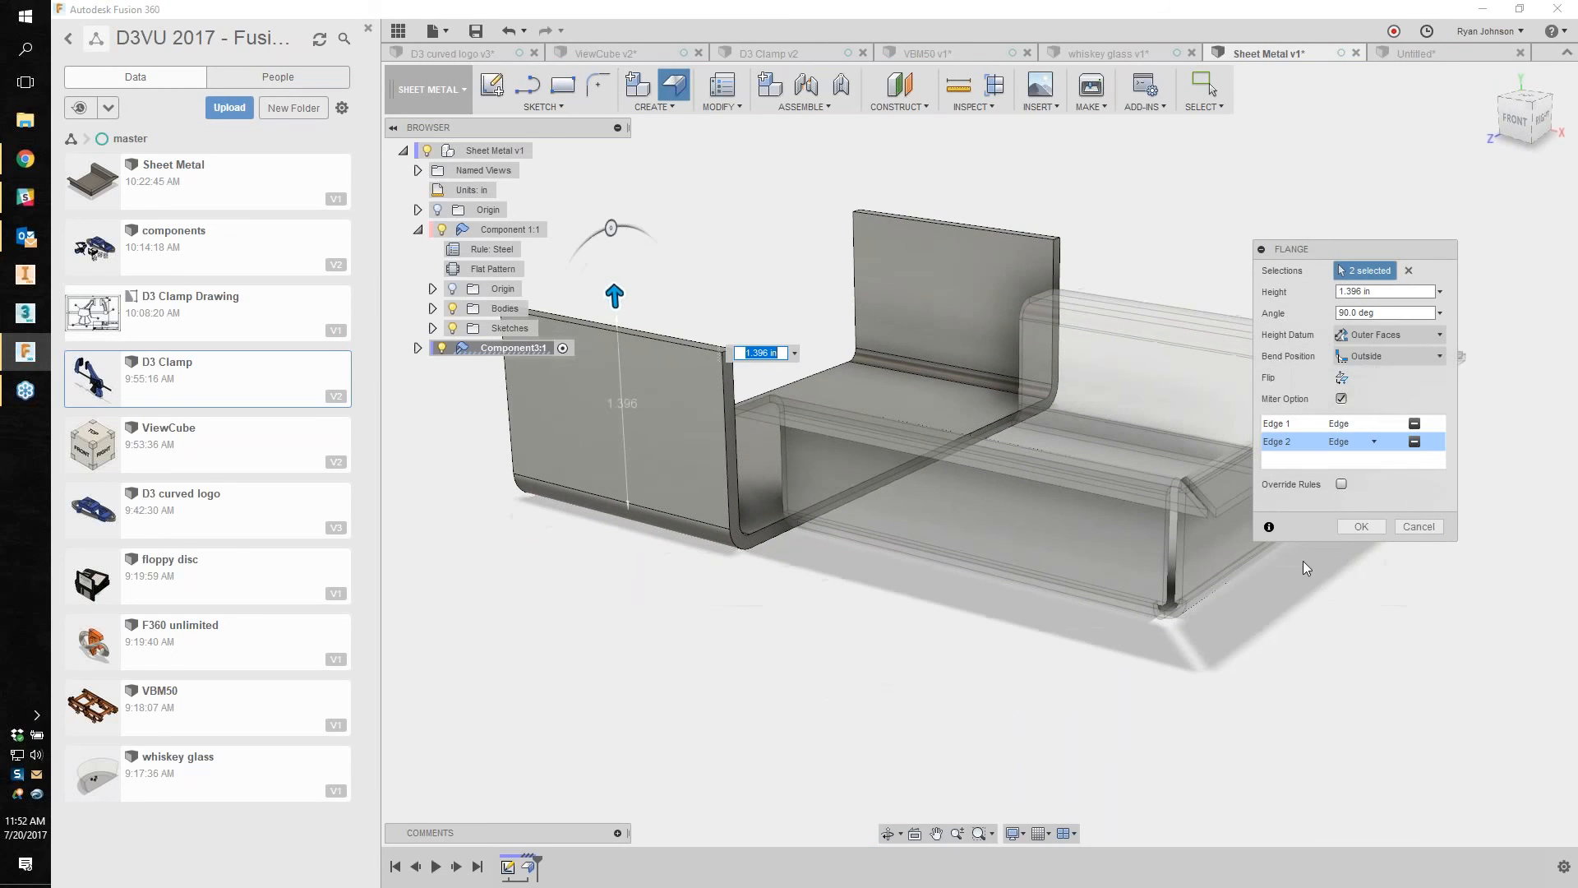
pyautogui.click(1353, 530)
# Step: Open the sheet metal rules and expand the library to show its available material rules
pyautogui.keyDown('shift'); pyautogui.moveTo(1121, 590); pyautogui.dragTo(792, 590, button='middle'); pyautogui.keyUp('shift')
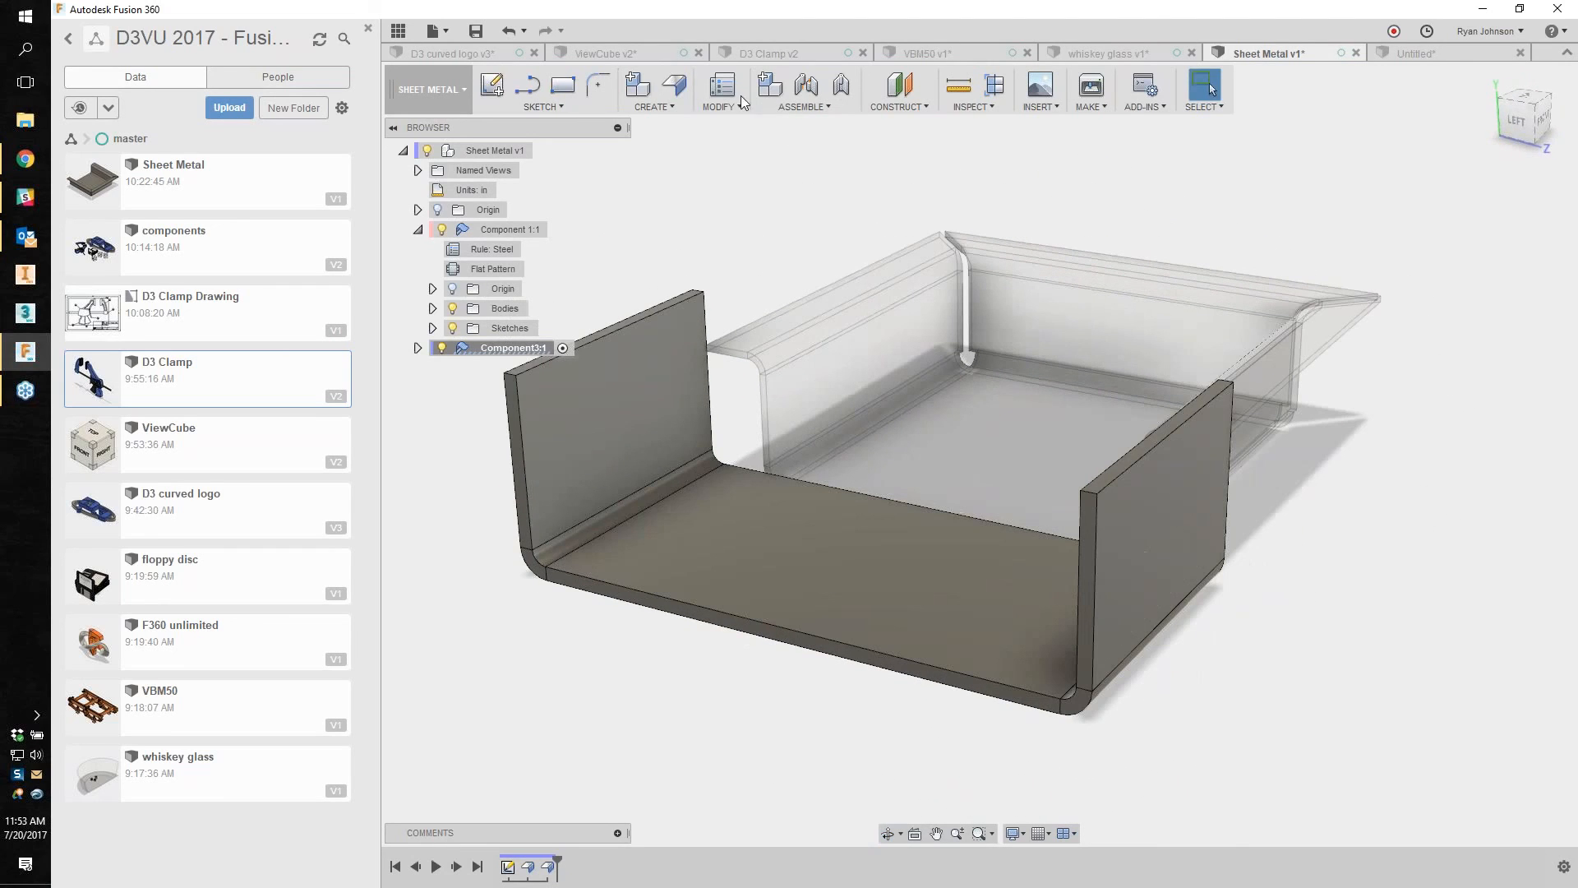
pyautogui.click(720, 86)
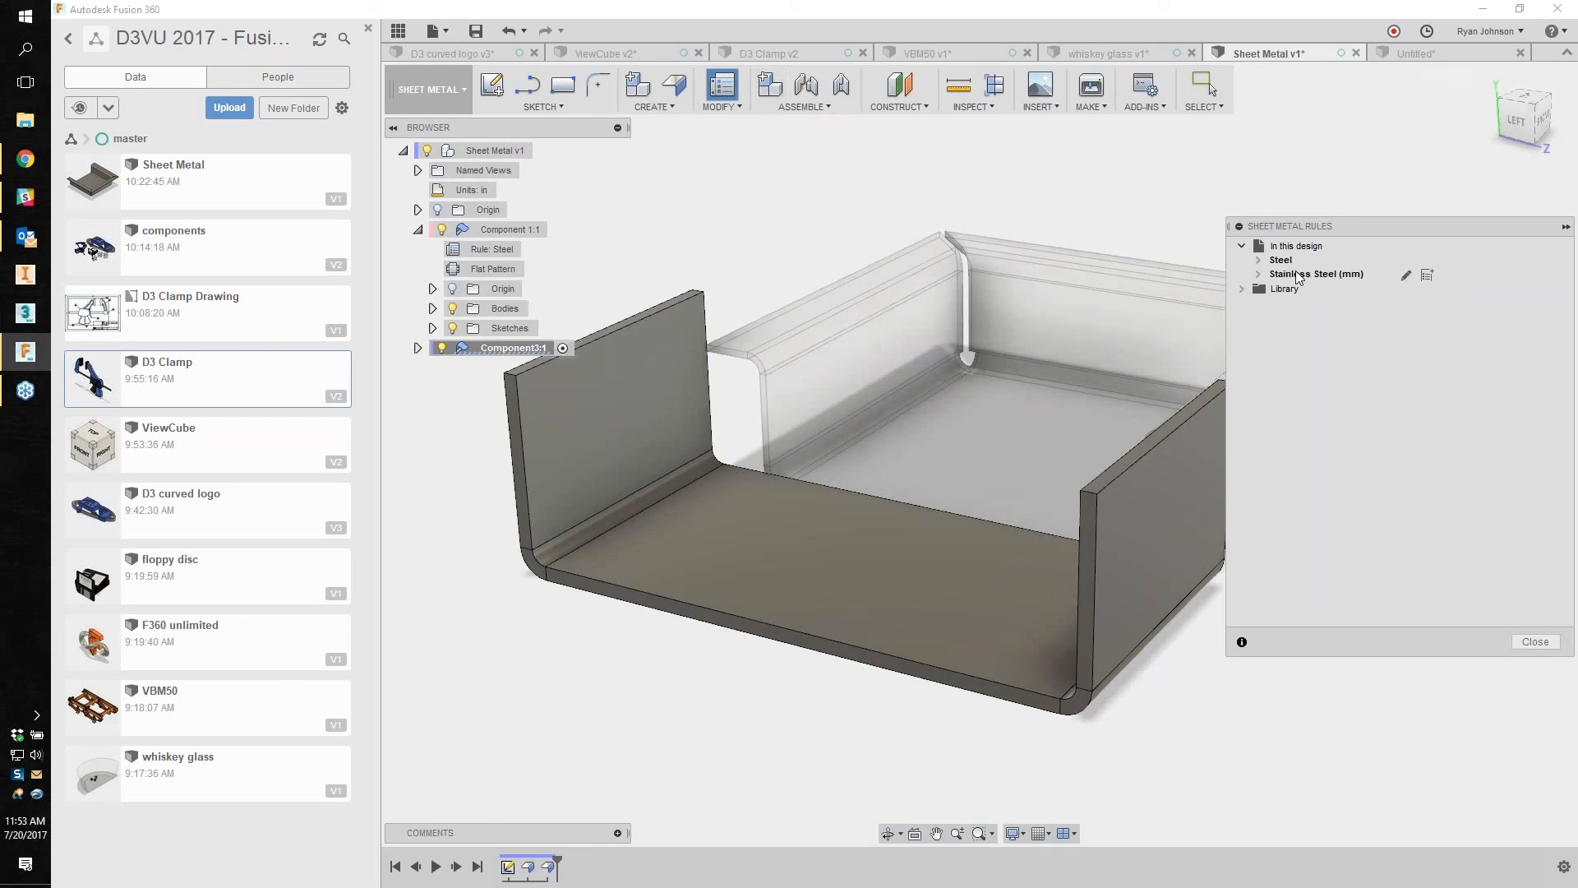
pyautogui.click(1243, 289)
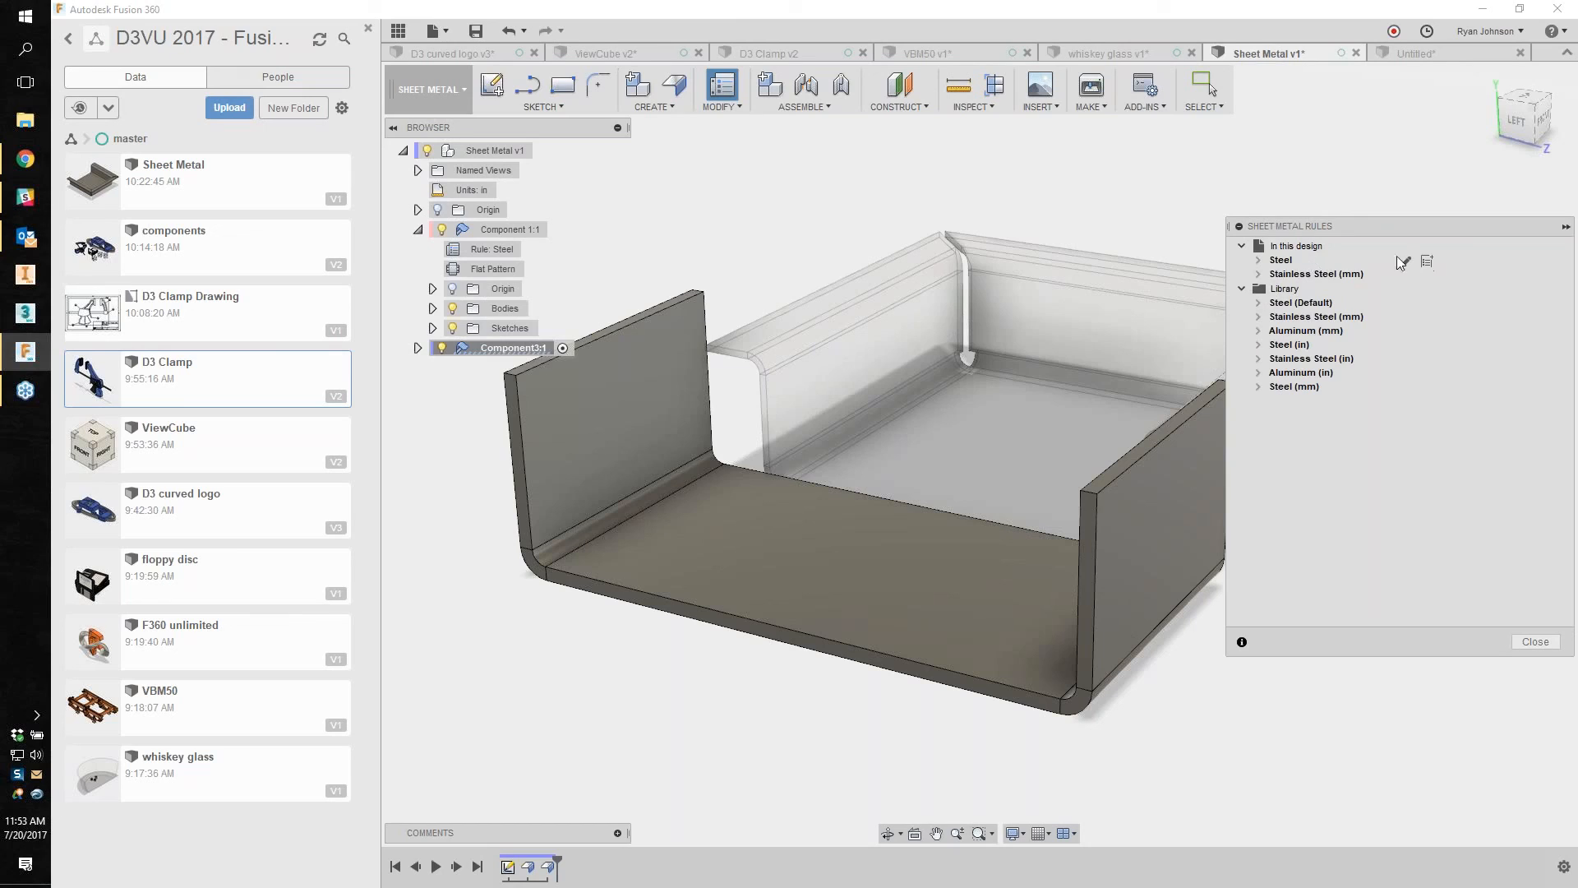
# Step: Open the design's Steel rule for editing, examine its bend conditions and two-bend corner conditions, and cancel the edit
pyautogui.click(1406, 261)
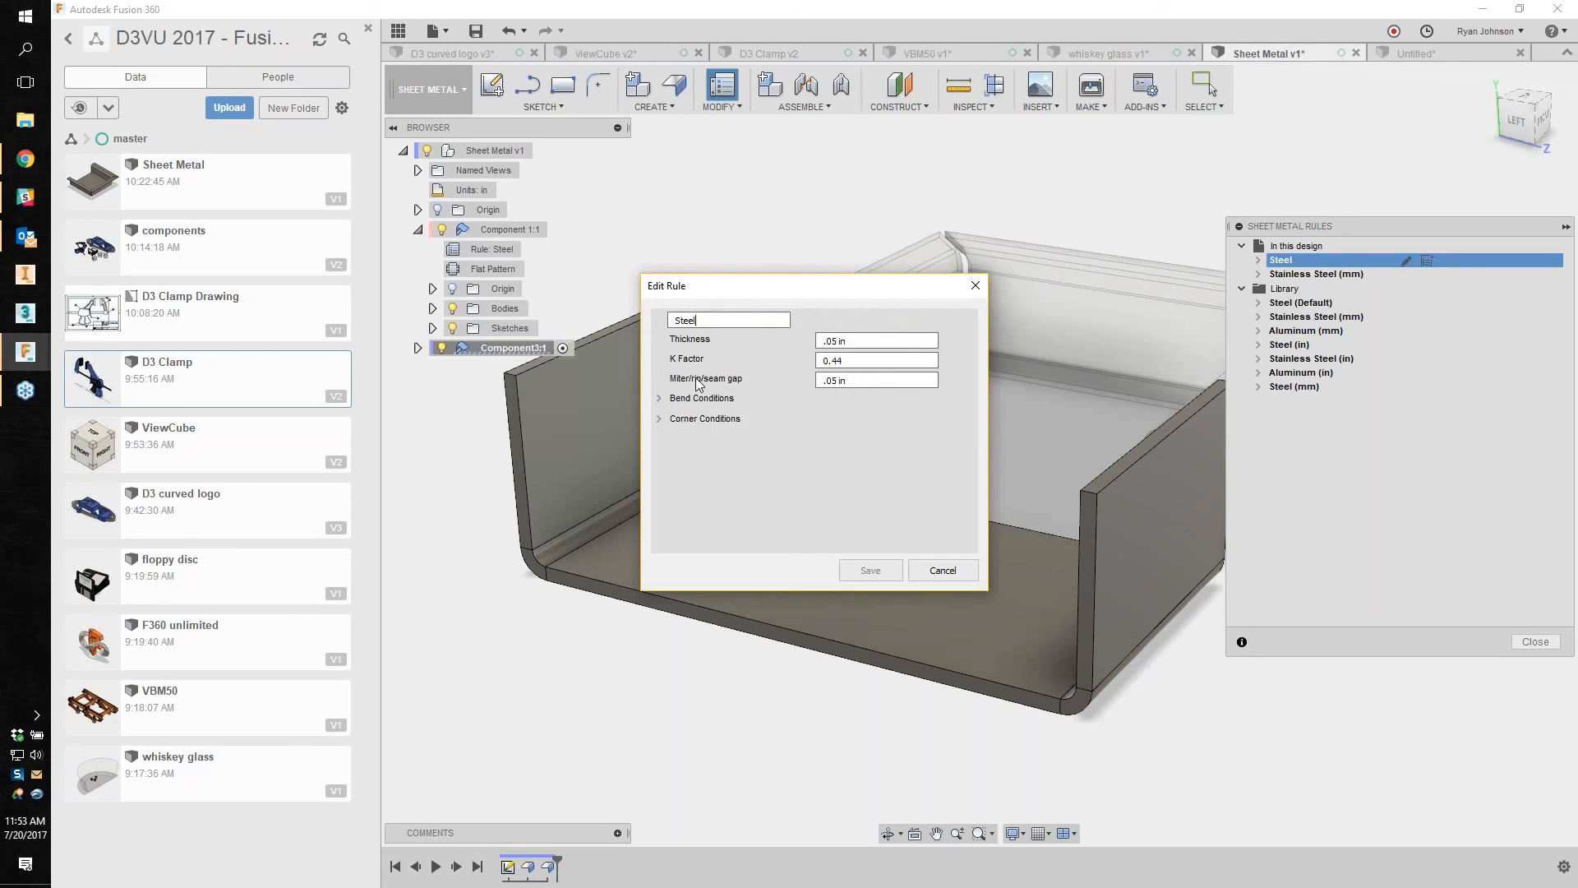
pyautogui.click(660, 400)
pyautogui.click(659, 519)
pyautogui.scroll(-1, 722, 497)
pyautogui.click(688, 502)
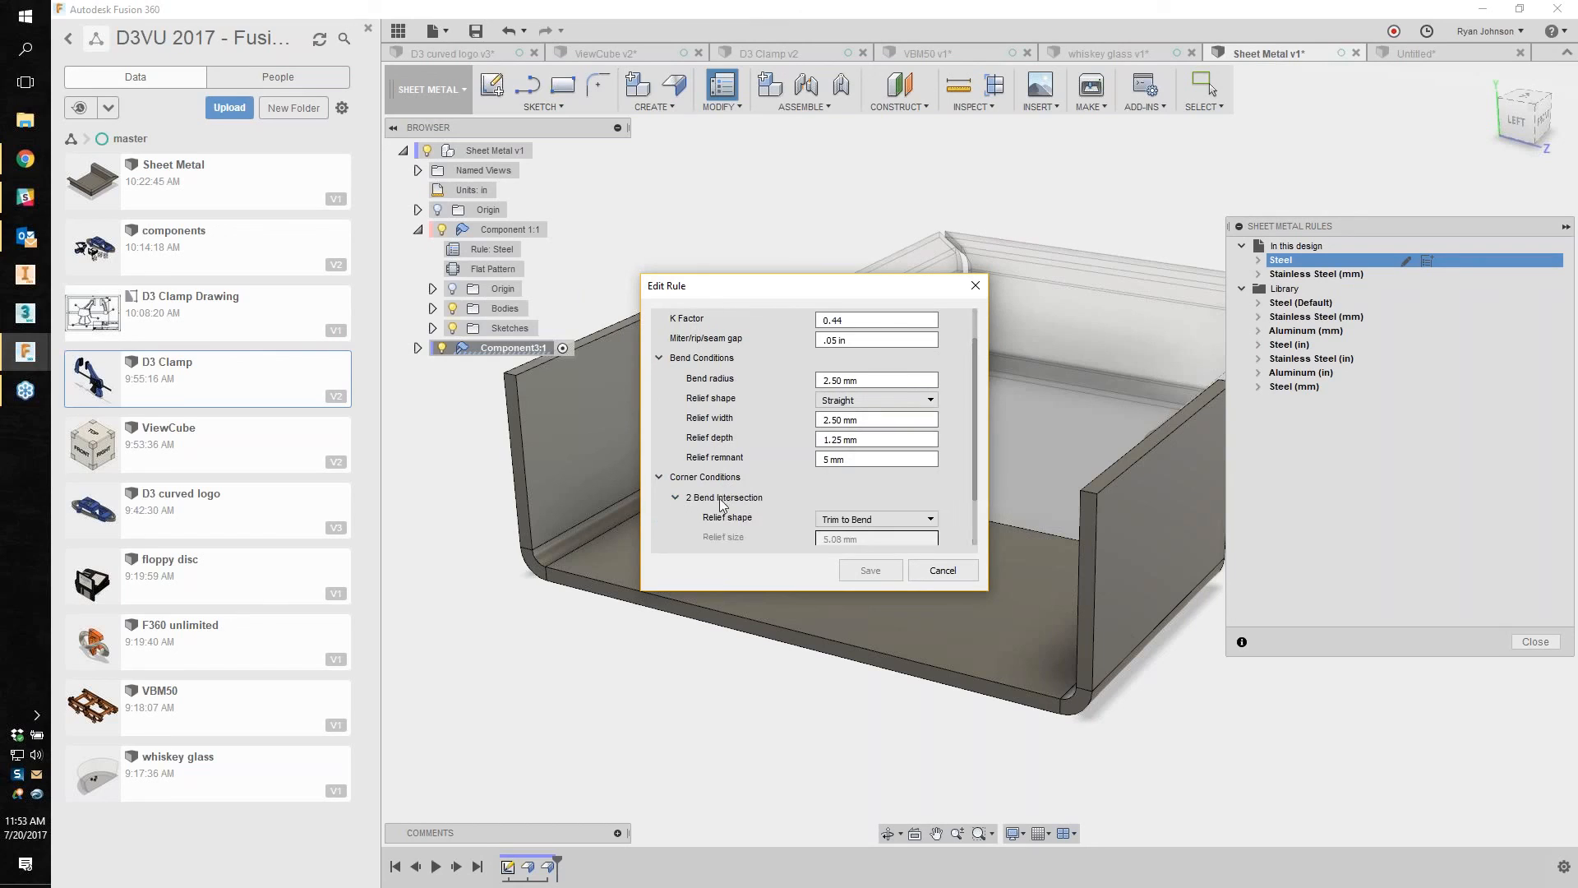
pyautogui.scroll(-1, 795, 498)
pyautogui.click(951, 576)
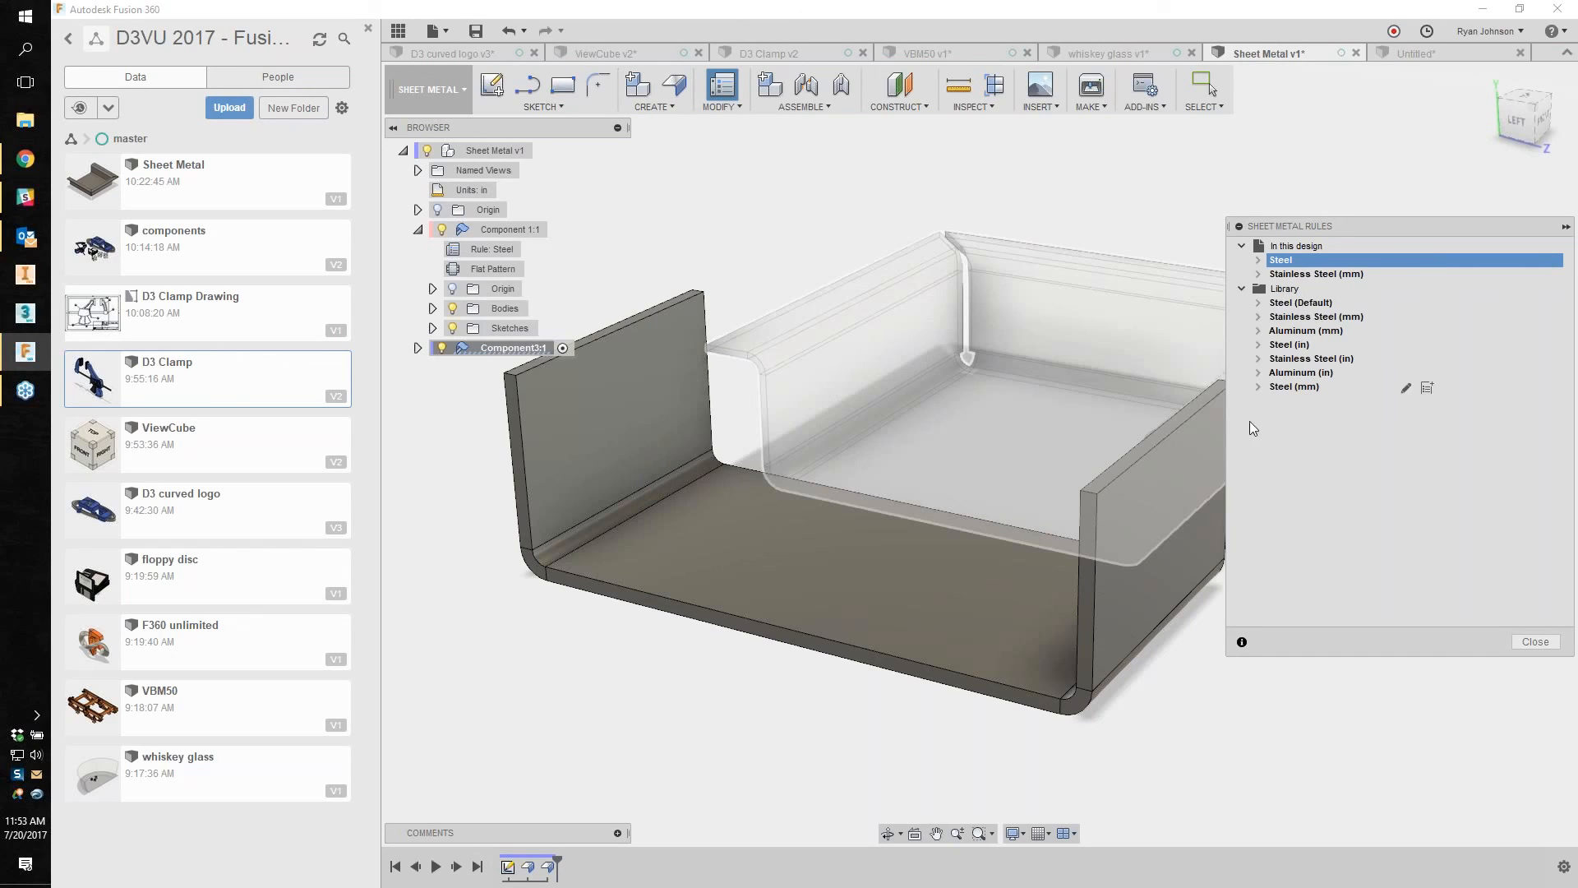
# Step: Select the Stainless Steel (mm) rule in this design and close the sheet metal rules
pyautogui.moveTo(1348, 226)
pyautogui.mouseDown()
pyautogui.moveTo(1304, 205)
pyautogui.moveTo(1323, 231)
pyautogui.mouseUp()
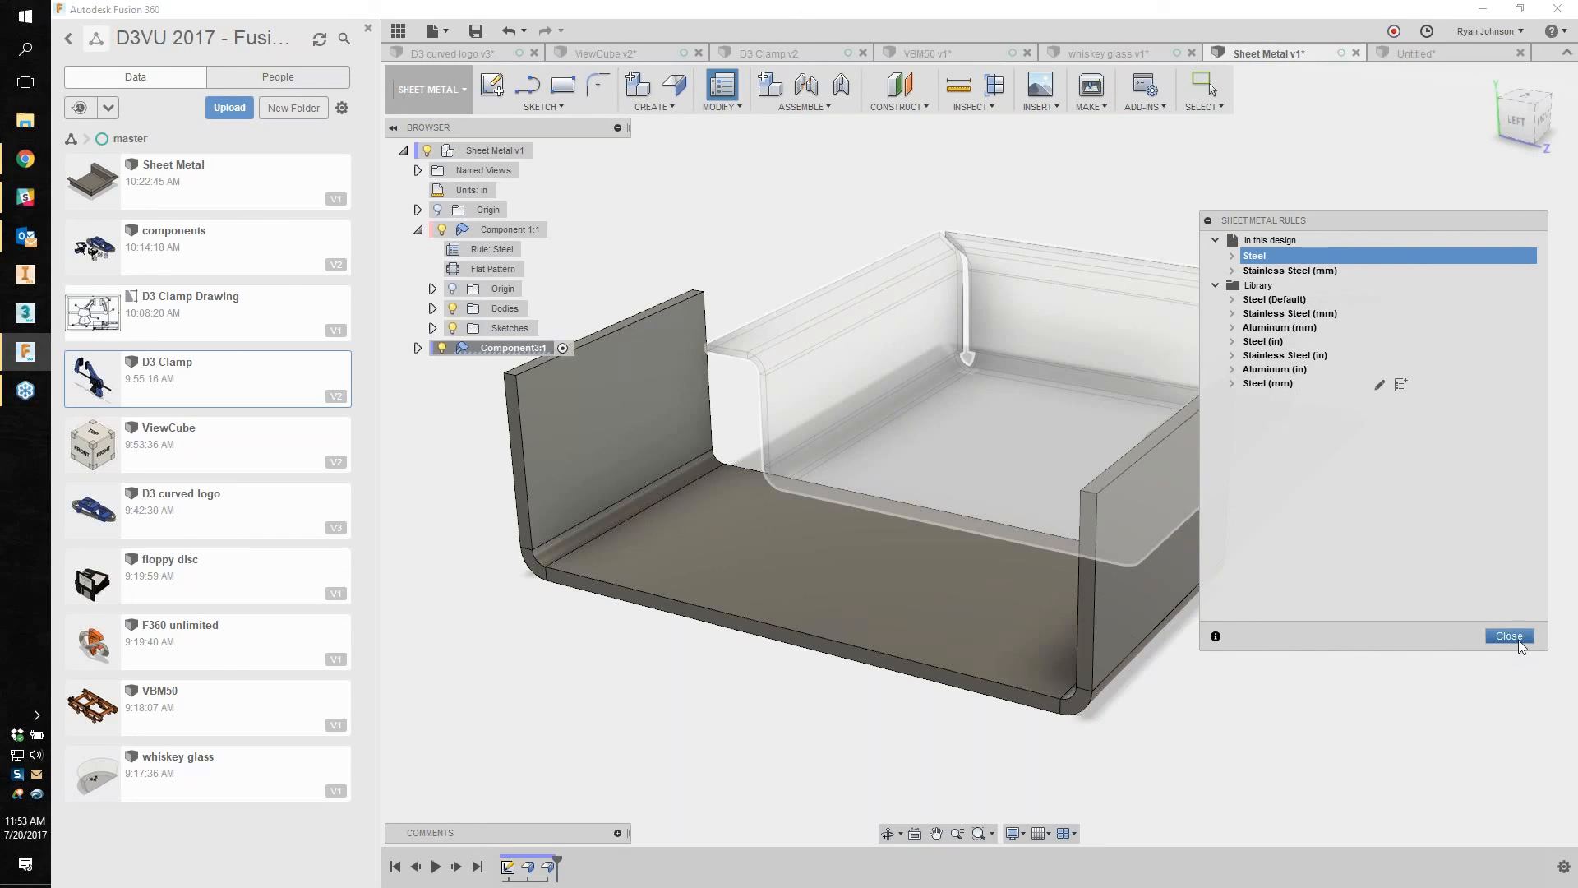
pyautogui.click(1315, 271)
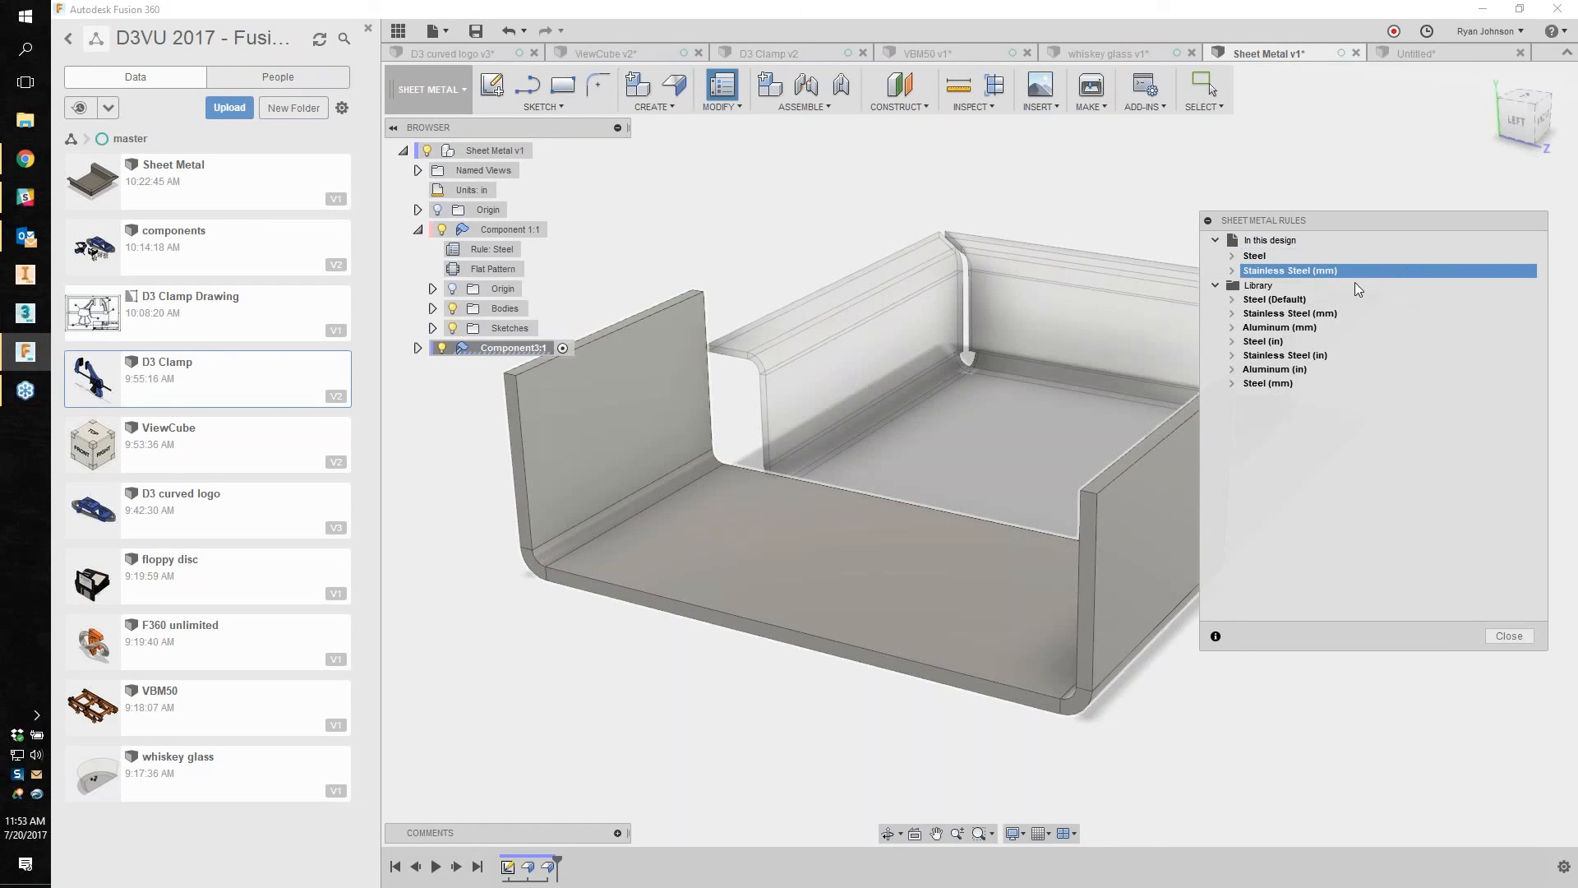
pyautogui.click(1509, 635)
# Step: Activate the top-level Sheet Metal assembly and inspect the flanges where its two components meet
pyautogui.keyDown('shift'); pyautogui.moveTo(1433, 601); pyautogui.dragTo(986, 635, button='middle'); pyautogui.keyUp('shift')
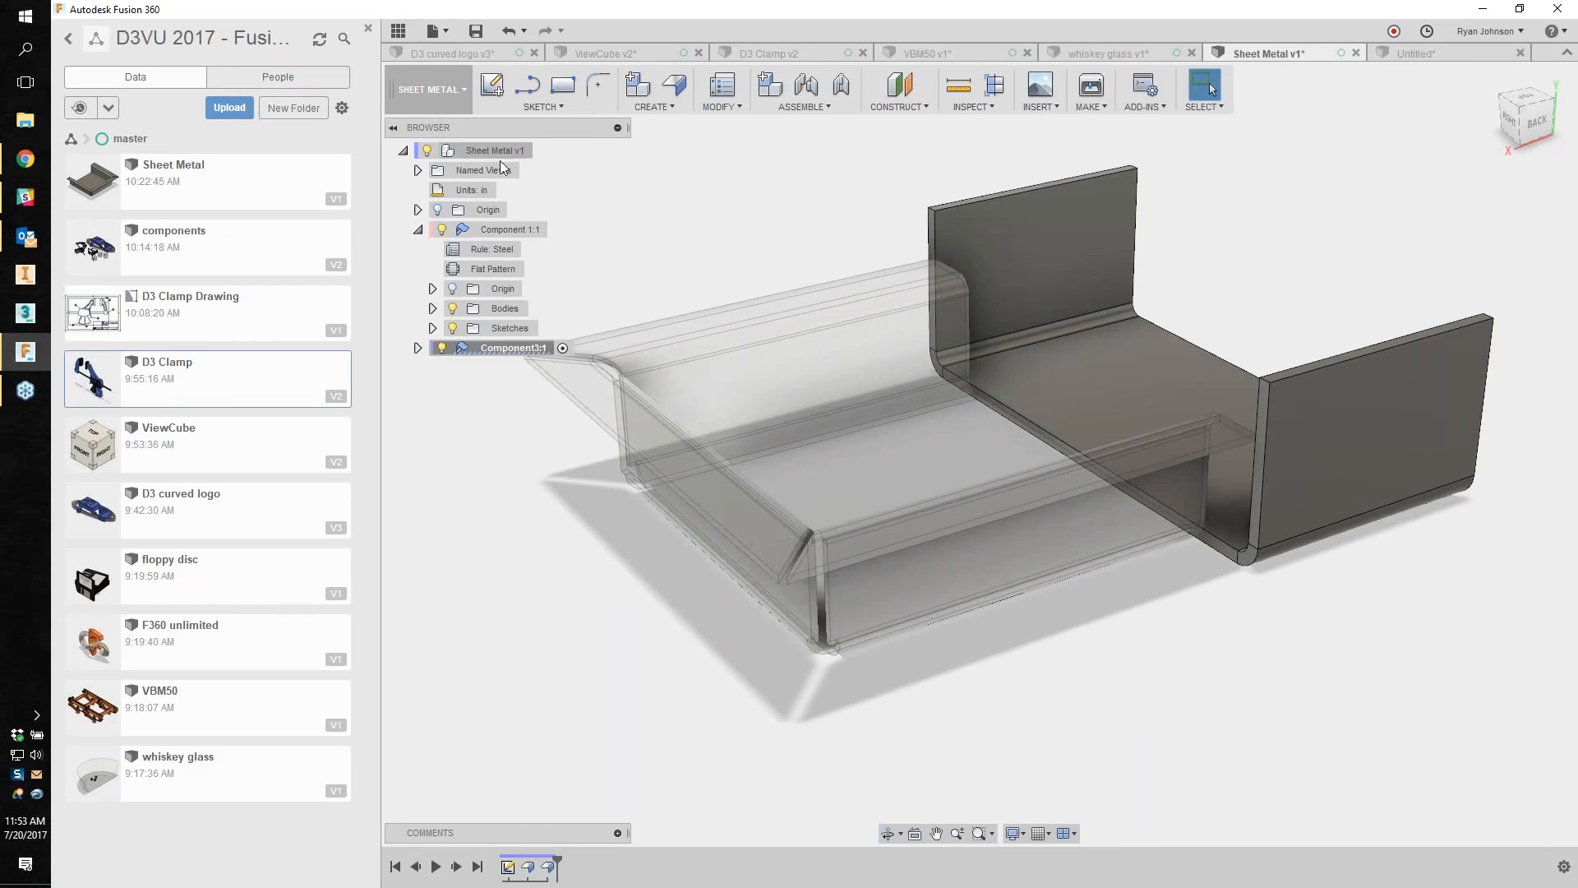
pyautogui.click(547, 152)
pyautogui.keyDown('shift'); pyautogui.moveTo(1225, 687); pyautogui.dragTo(925, 678, button='middle'); pyautogui.keyUp('shift')
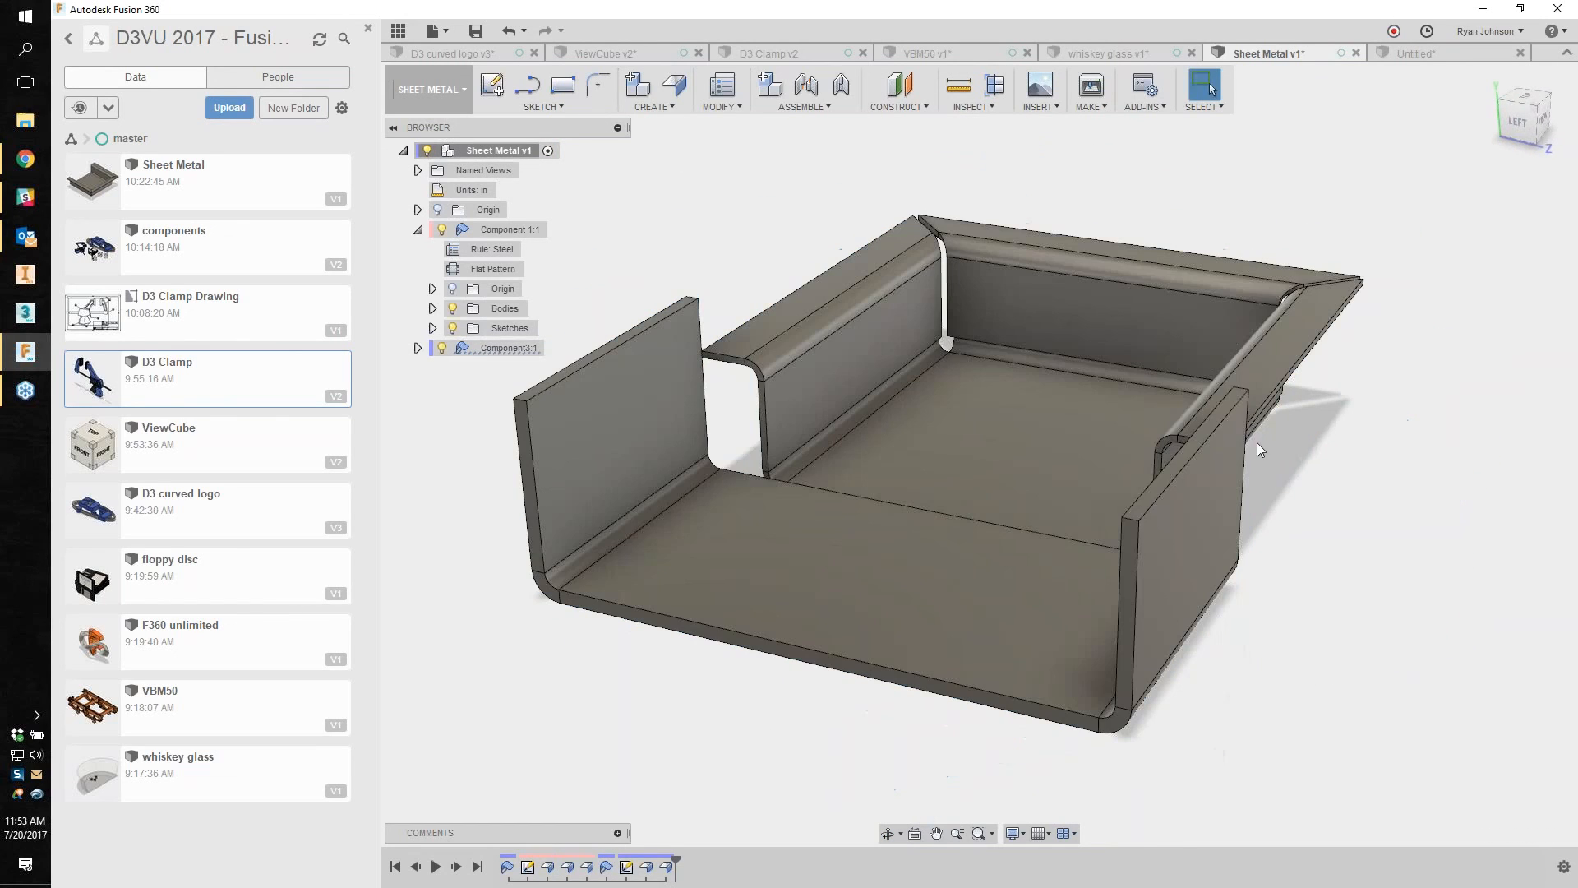
pyautogui.scroll(3, 1233, 395)
pyautogui.click(1241, 398)
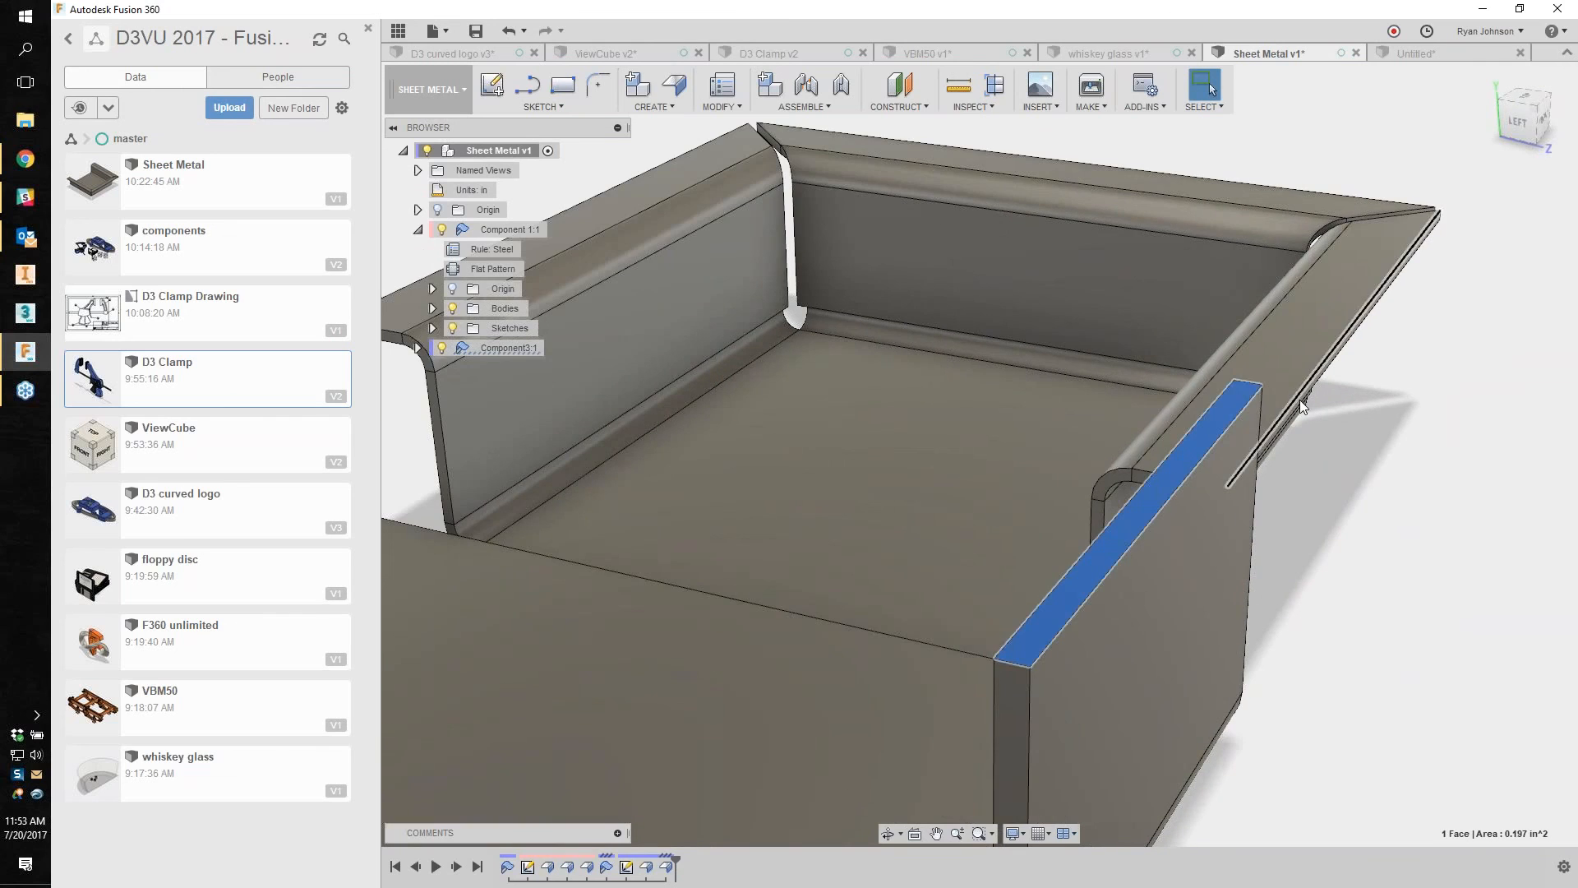
pyautogui.scroll(5, 1299, 401)
pyautogui.keyDown('shift'); pyautogui.moveTo(1346, 533); pyautogui.dragTo(658, 636, button='middle'); pyautogui.keyUp('shift')
pyautogui.scroll(-5, 860, 672)
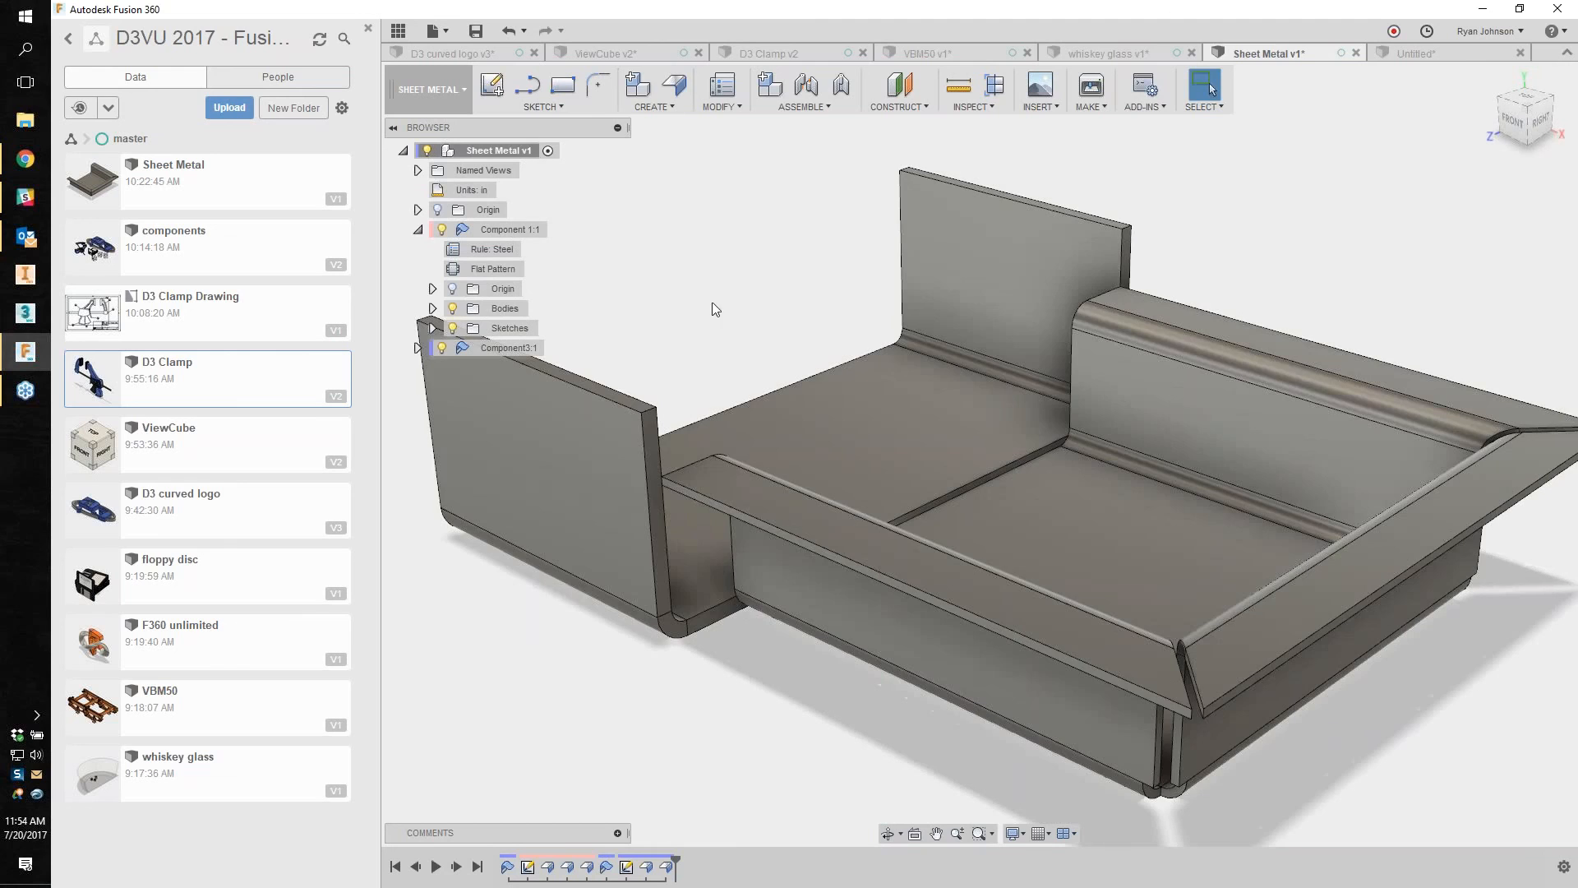
pyautogui.keyDown('shift'); pyautogui.moveTo(673, 311); pyautogui.dragTo(899, 337, button='middle'); pyautogui.keyUp('shift')
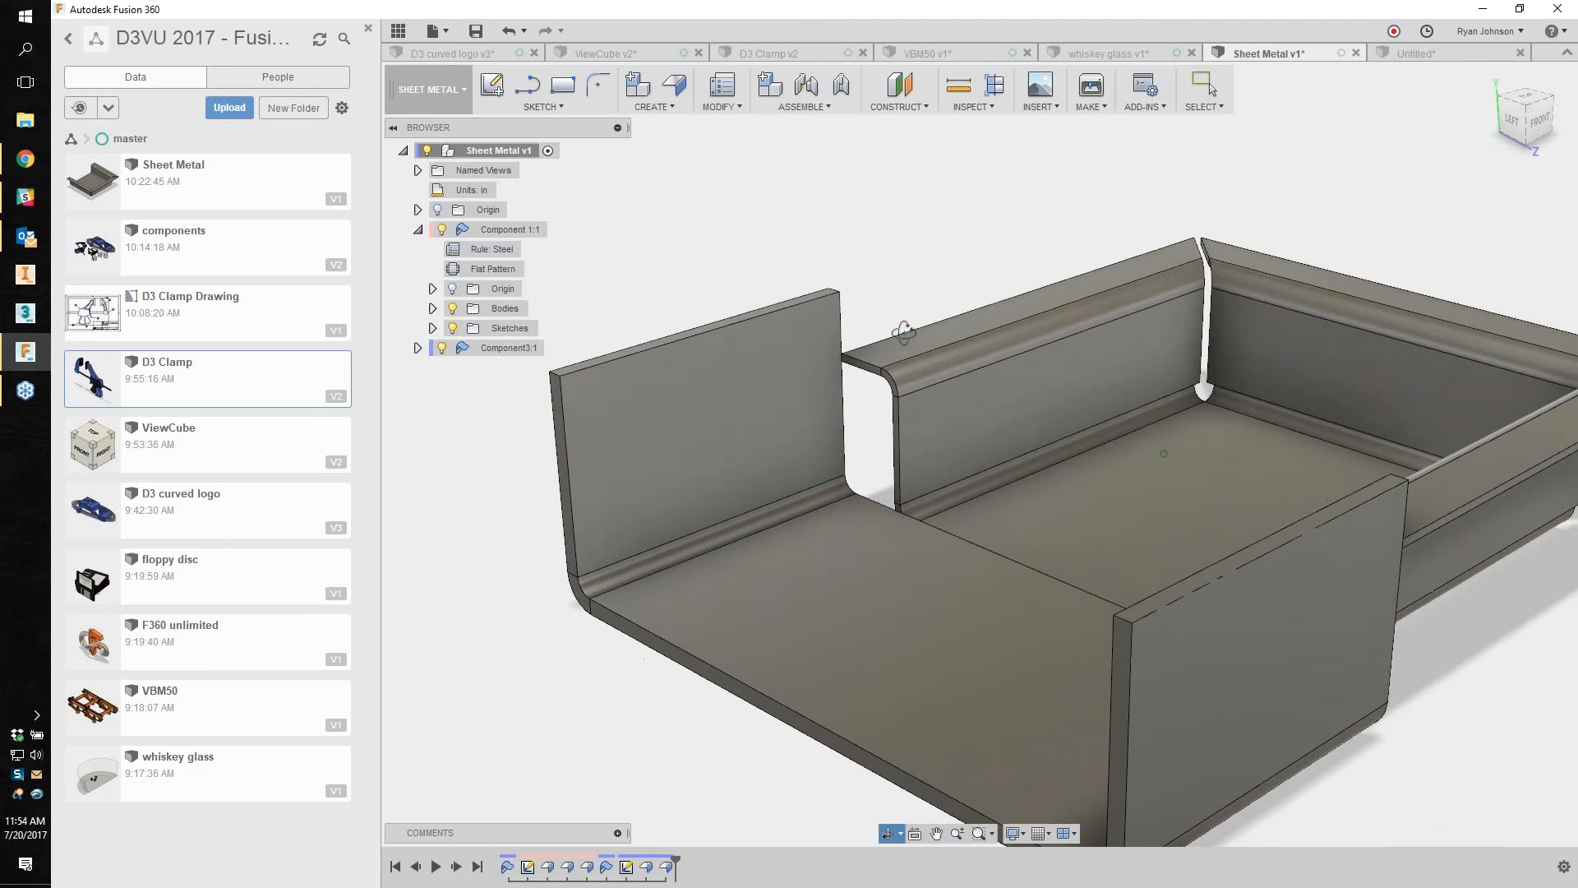
# Step: Run Create Flat Pattern on the flanged tray's base face, open its existing flat pattern, and exit back to the folded model
pyautogui.click(738, 105)
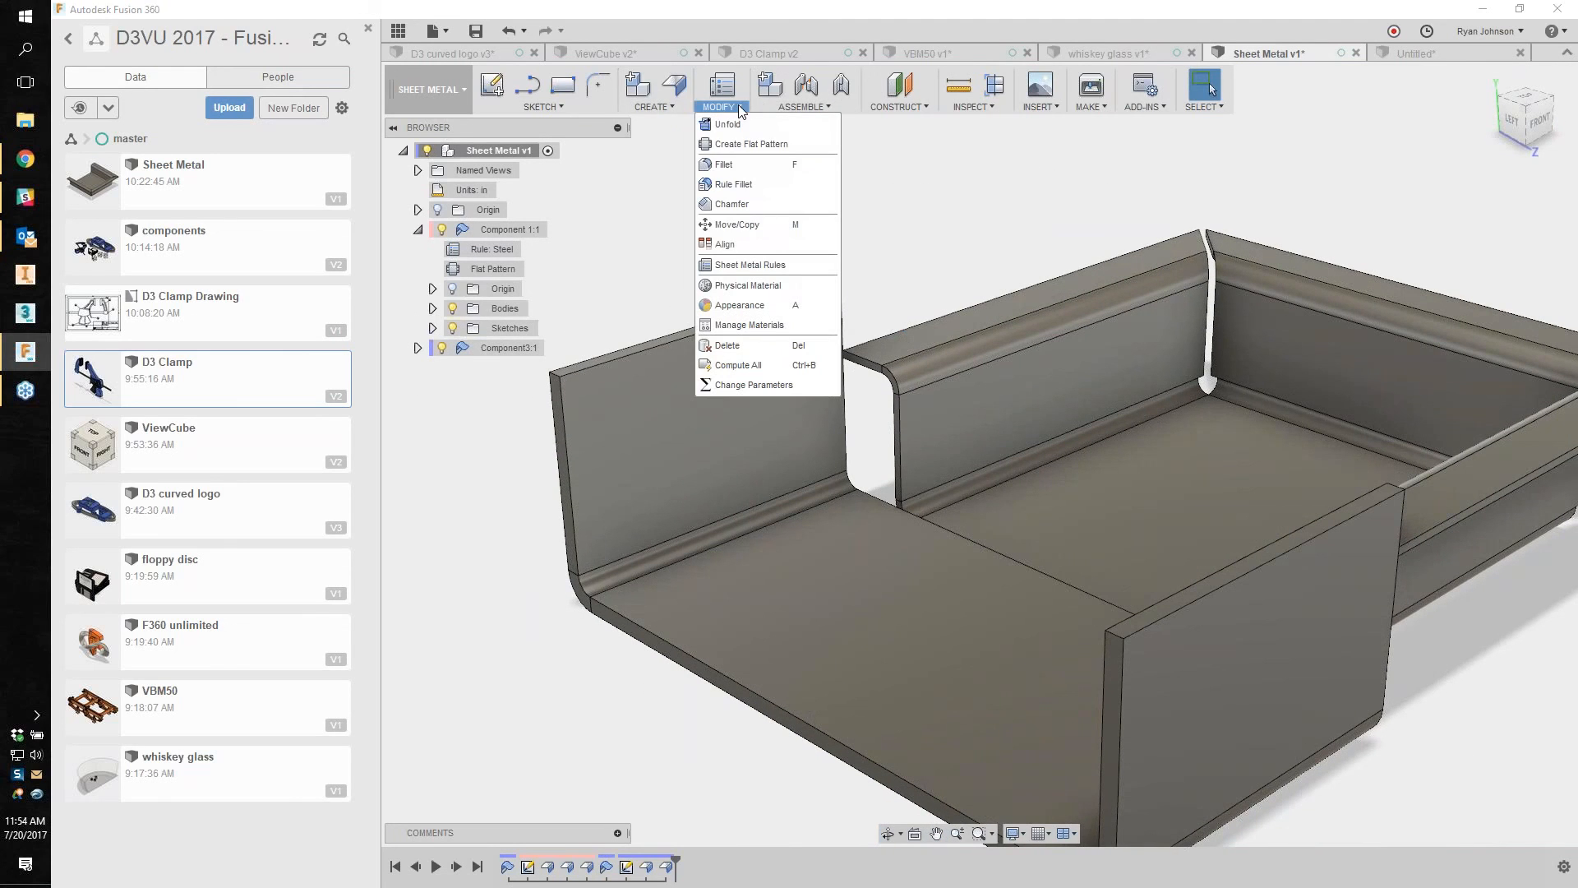
pyautogui.click(740, 143)
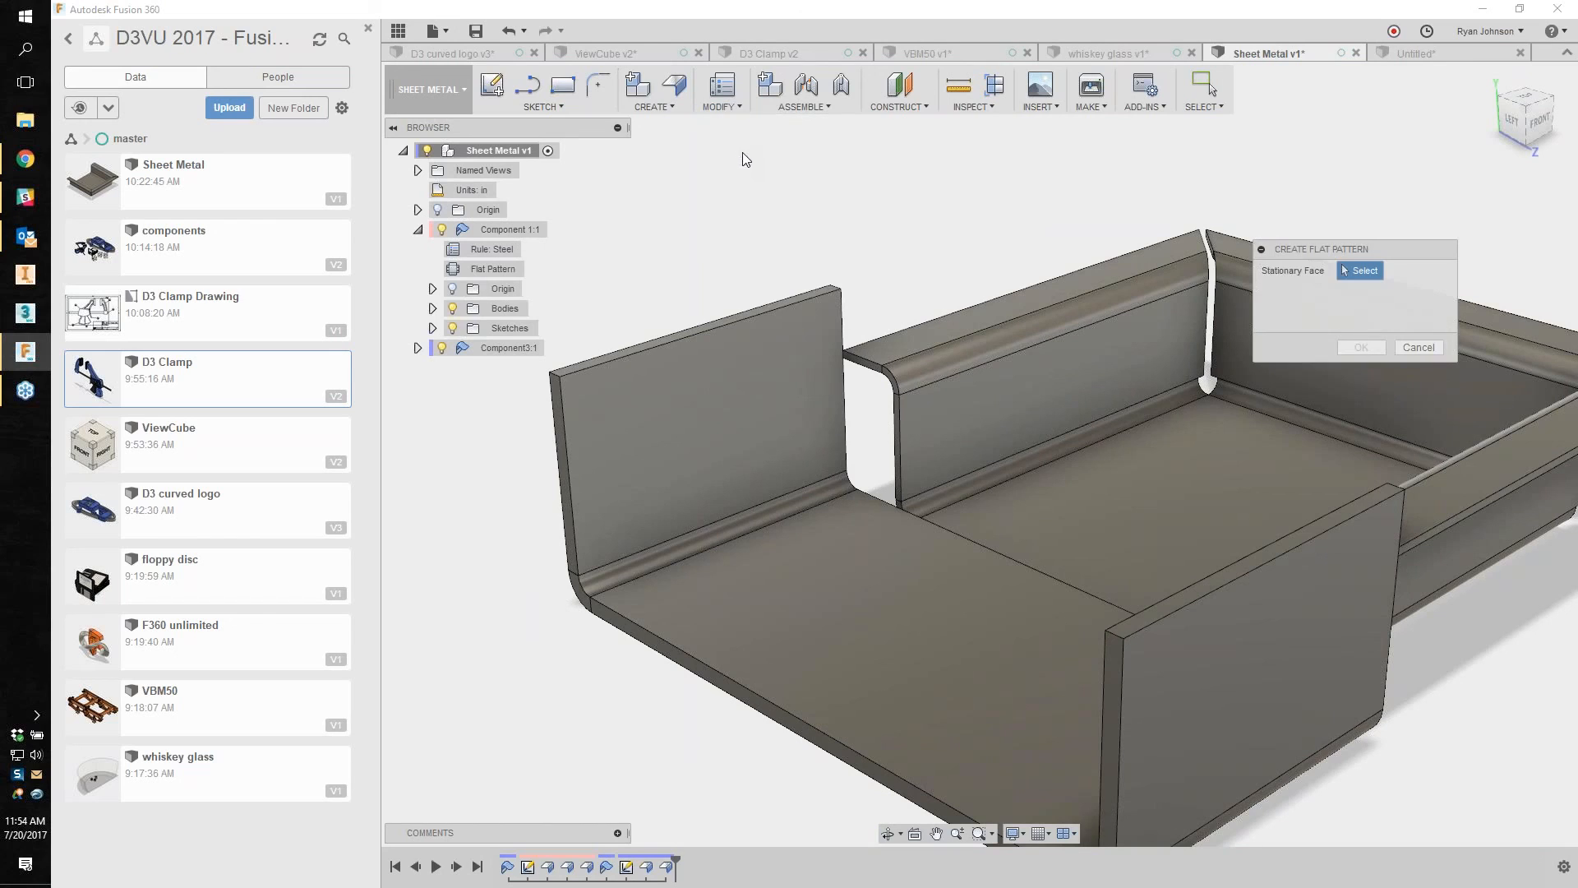
pyautogui.click(1223, 485)
pyautogui.click(1361, 348)
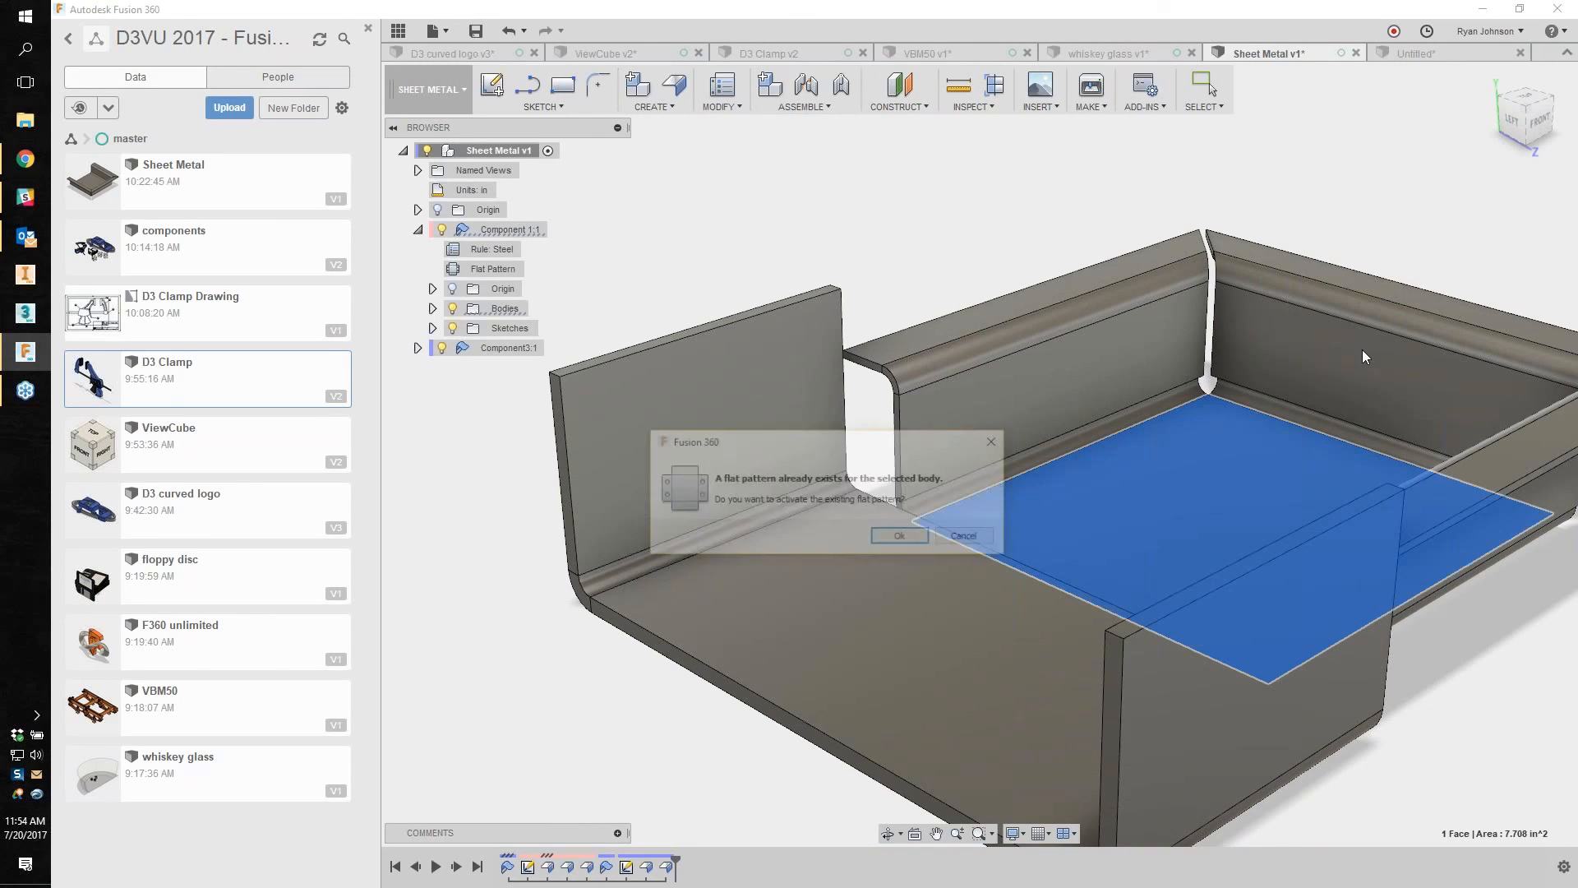
pyautogui.click(901, 538)
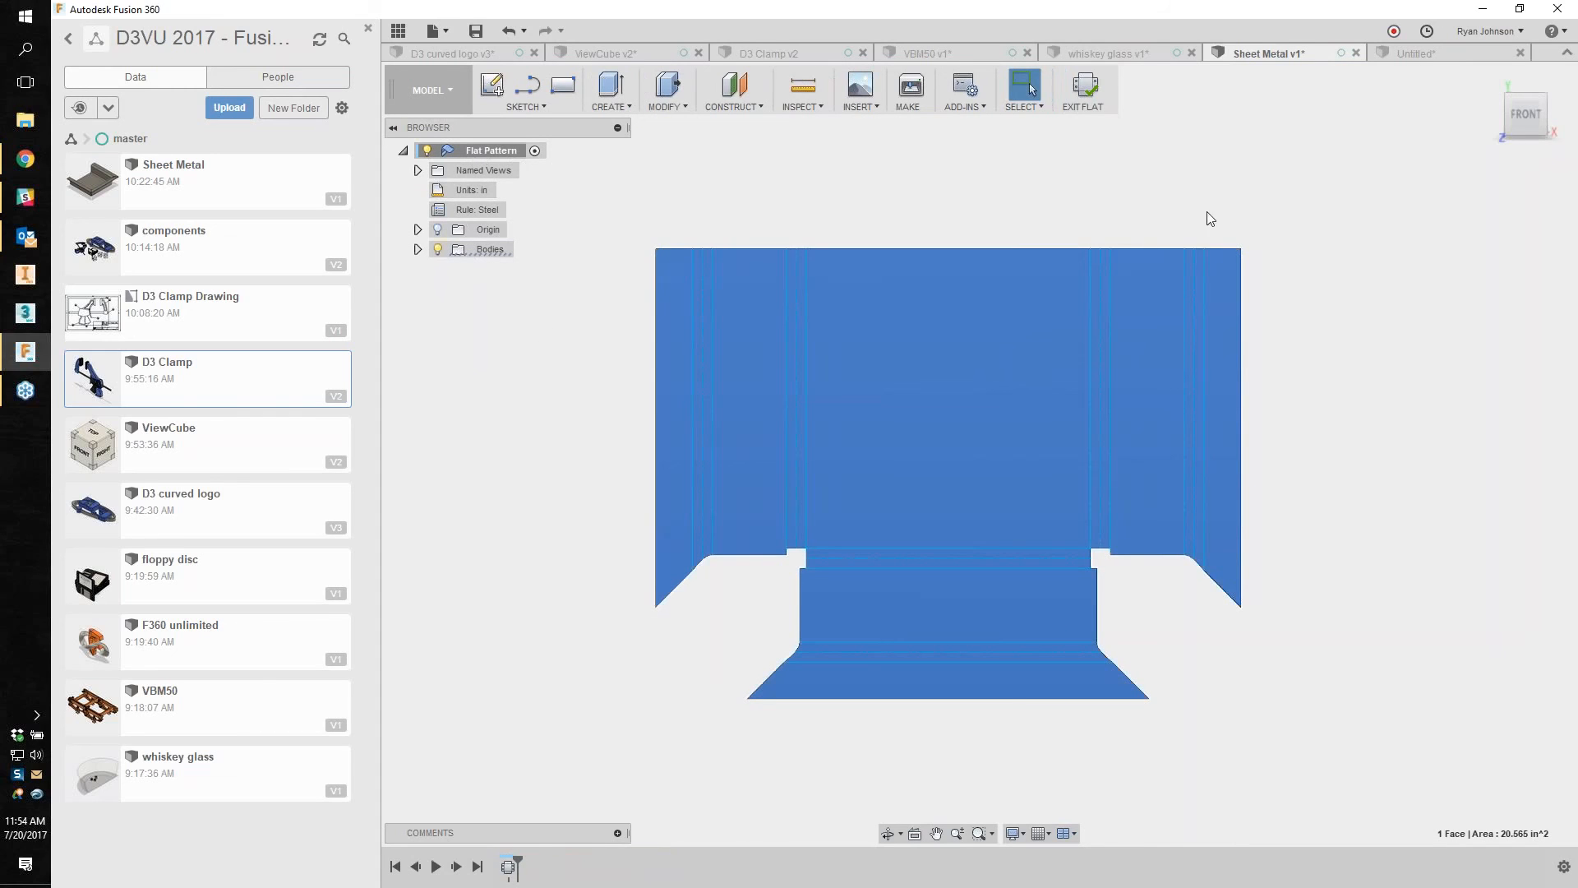
pyautogui.click(1051, 171)
pyautogui.click(1087, 83)
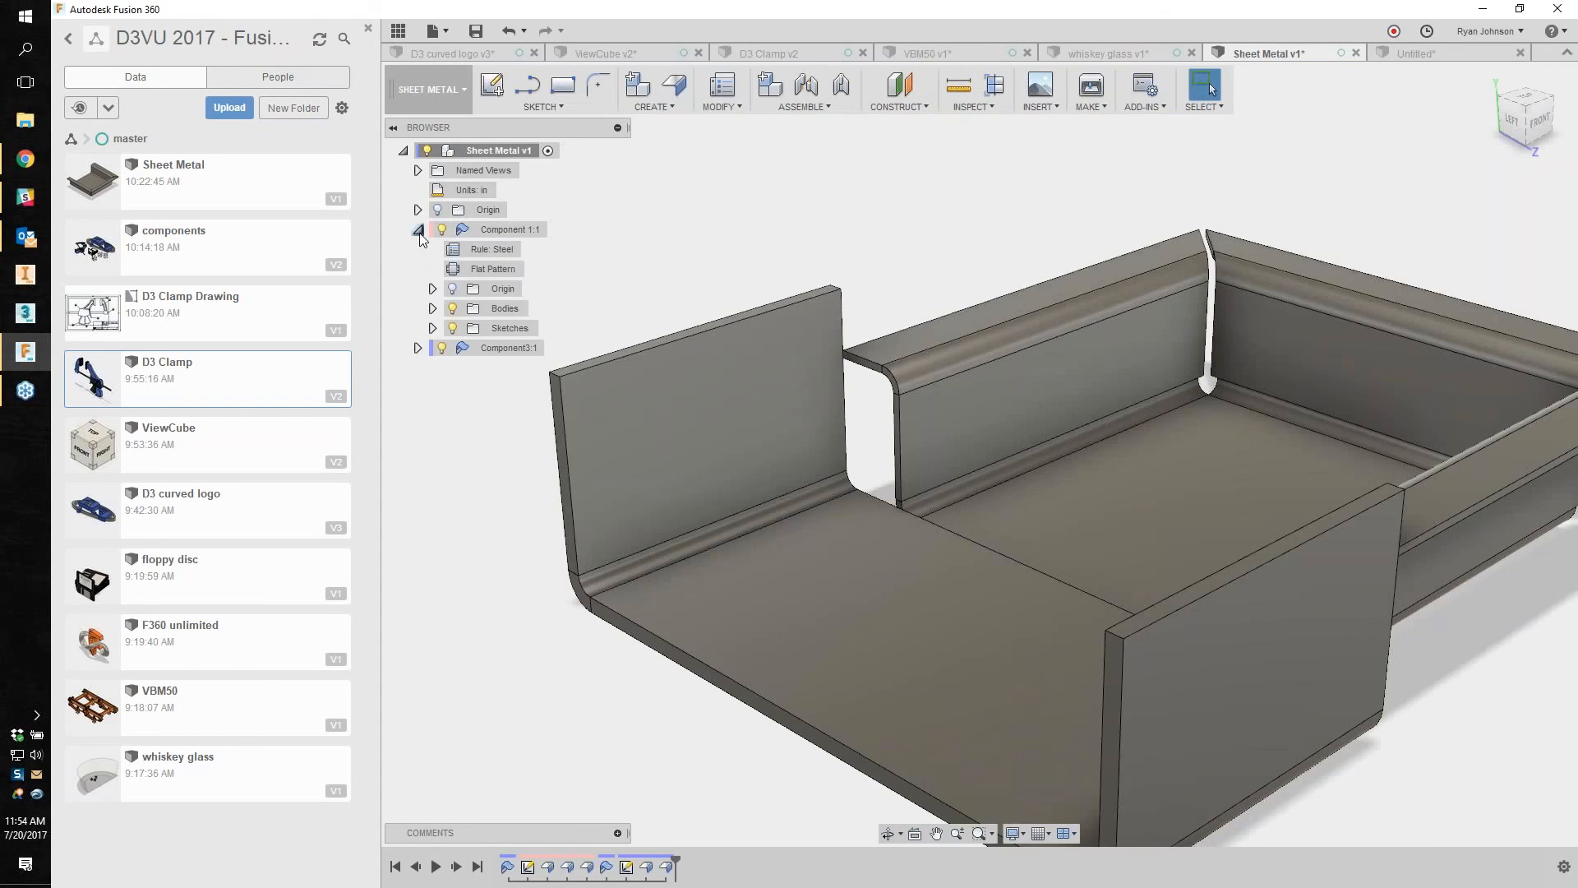
# Step: Activate Component 1:1, open its Flat Pattern from the component tree, and return to the folded model
pyautogui.click(418, 231)
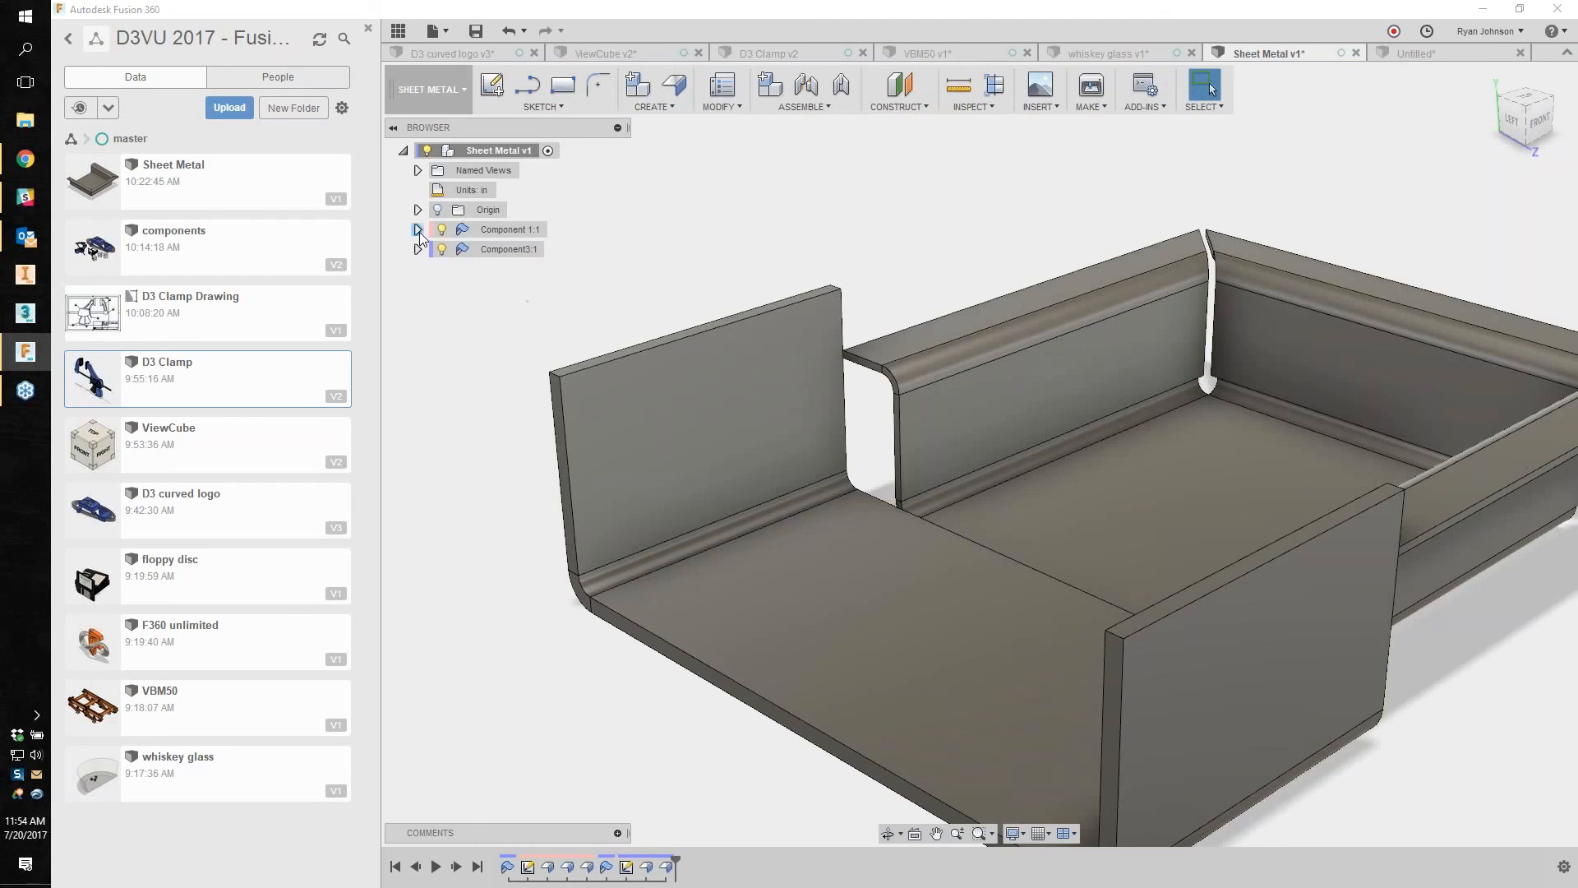
pyautogui.click(418, 230)
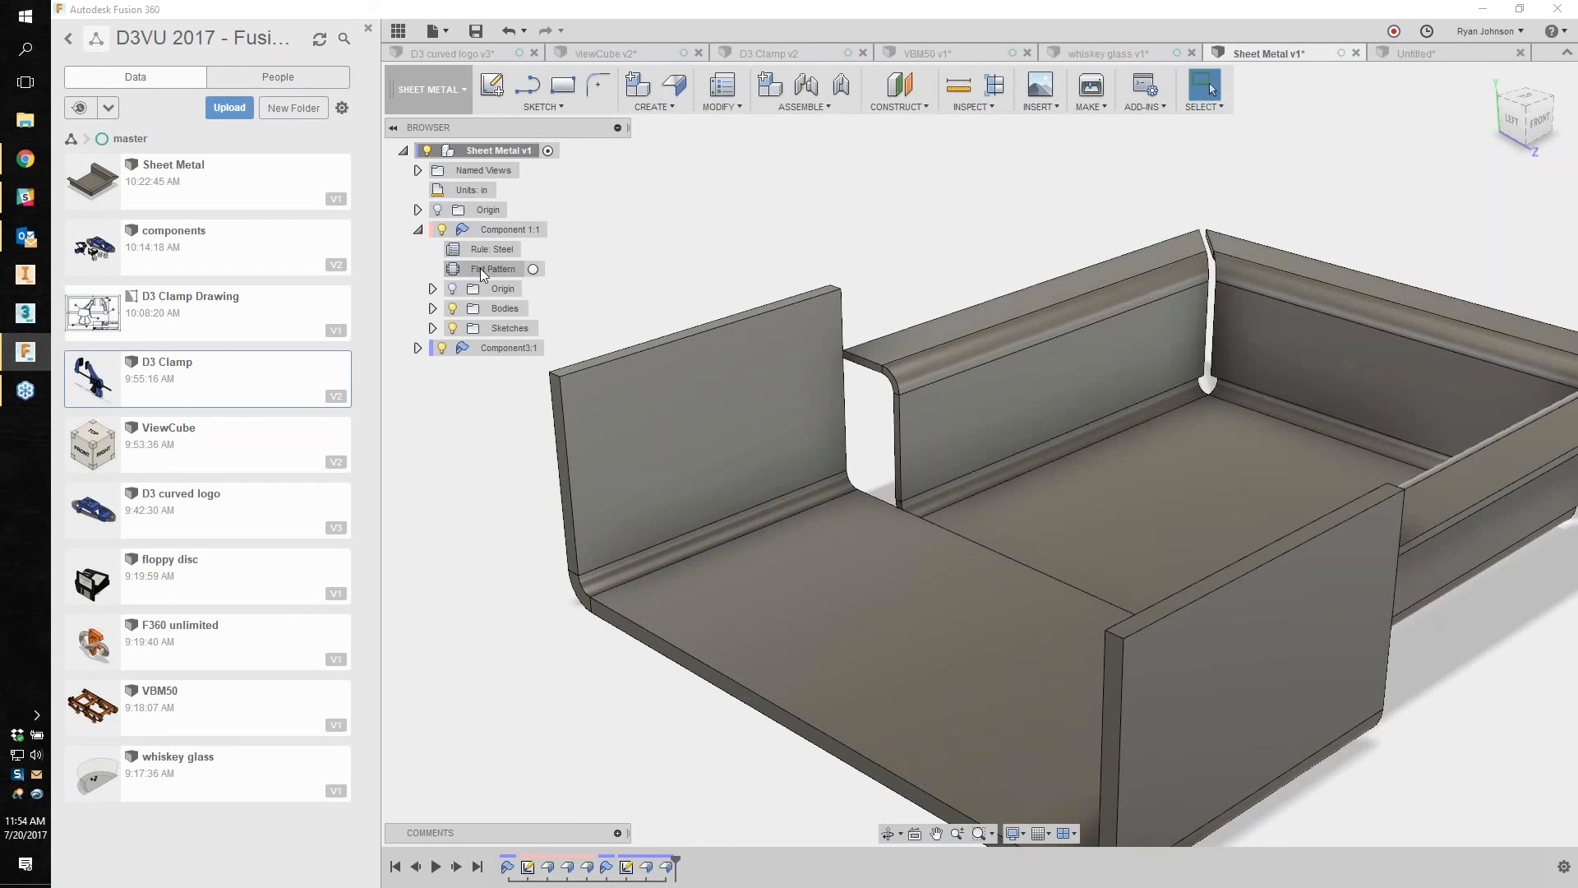
pyautogui.click(557, 229)
pyautogui.click(619, 400)
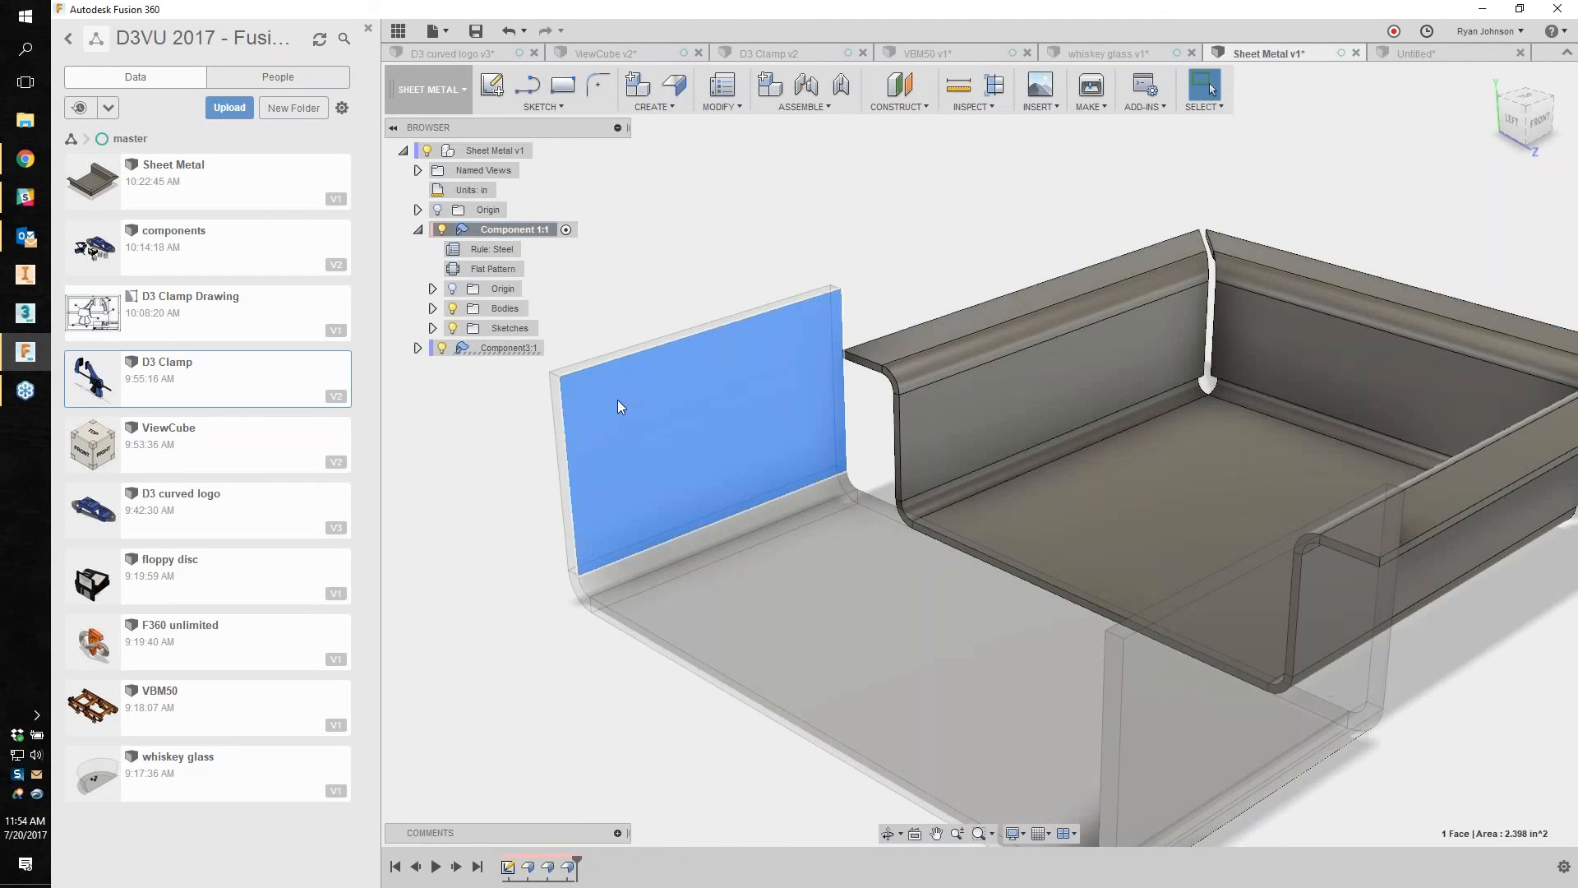
pyautogui.click(881, 205)
pyautogui.keyDown('shift'); pyautogui.moveTo(813, 212); pyautogui.dragTo(961, 223, button='middle'); pyautogui.keyUp('shift')
pyautogui.click(491, 269)
pyautogui.click(539, 269)
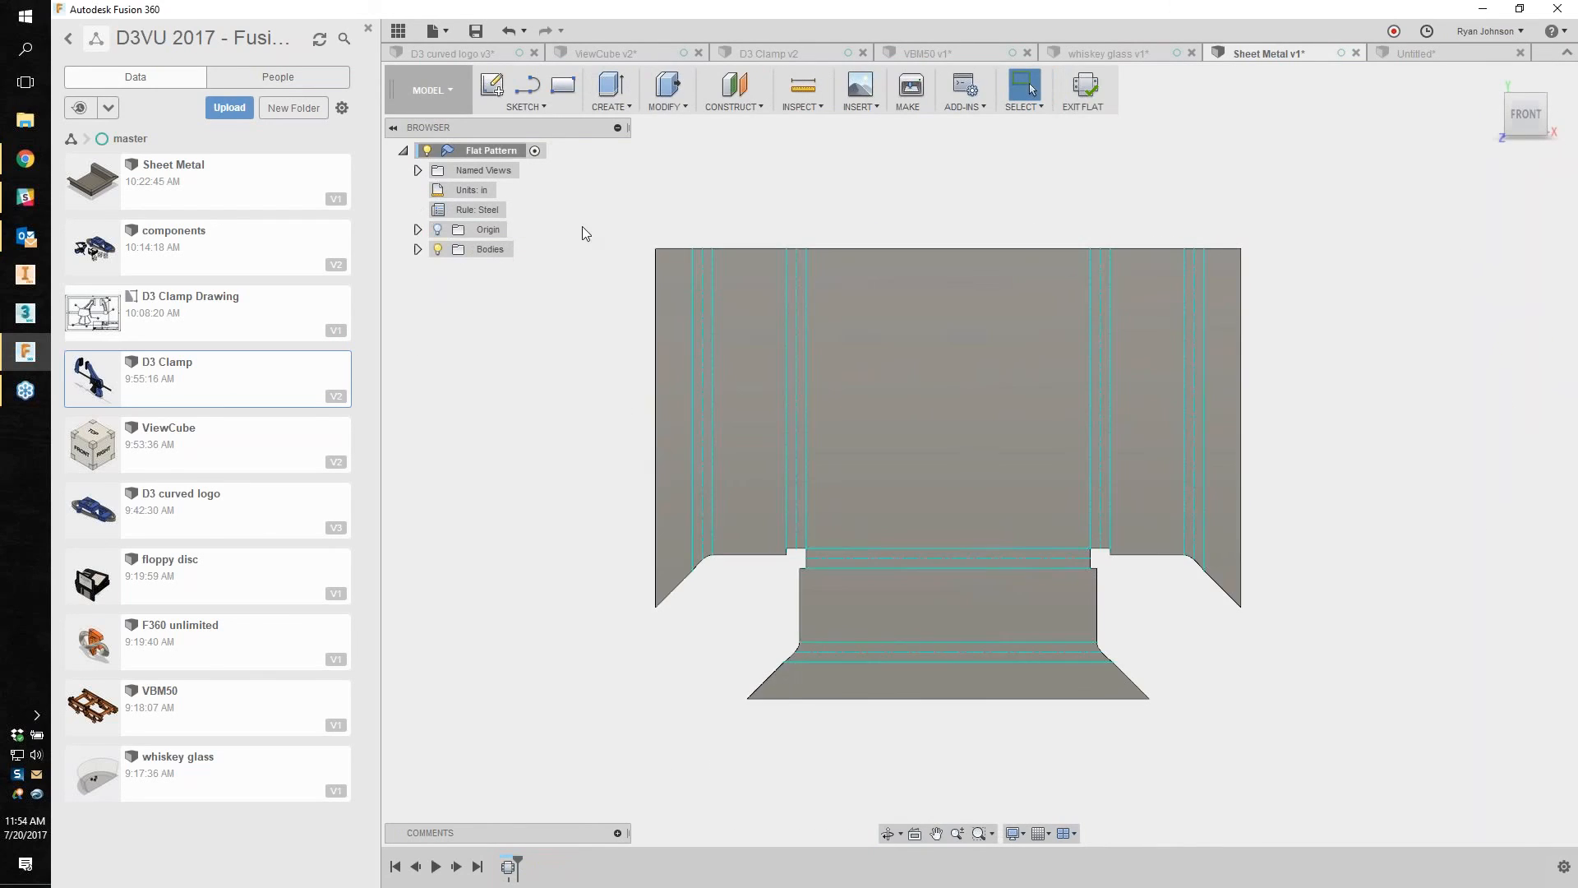
pyautogui.click(1083, 86)
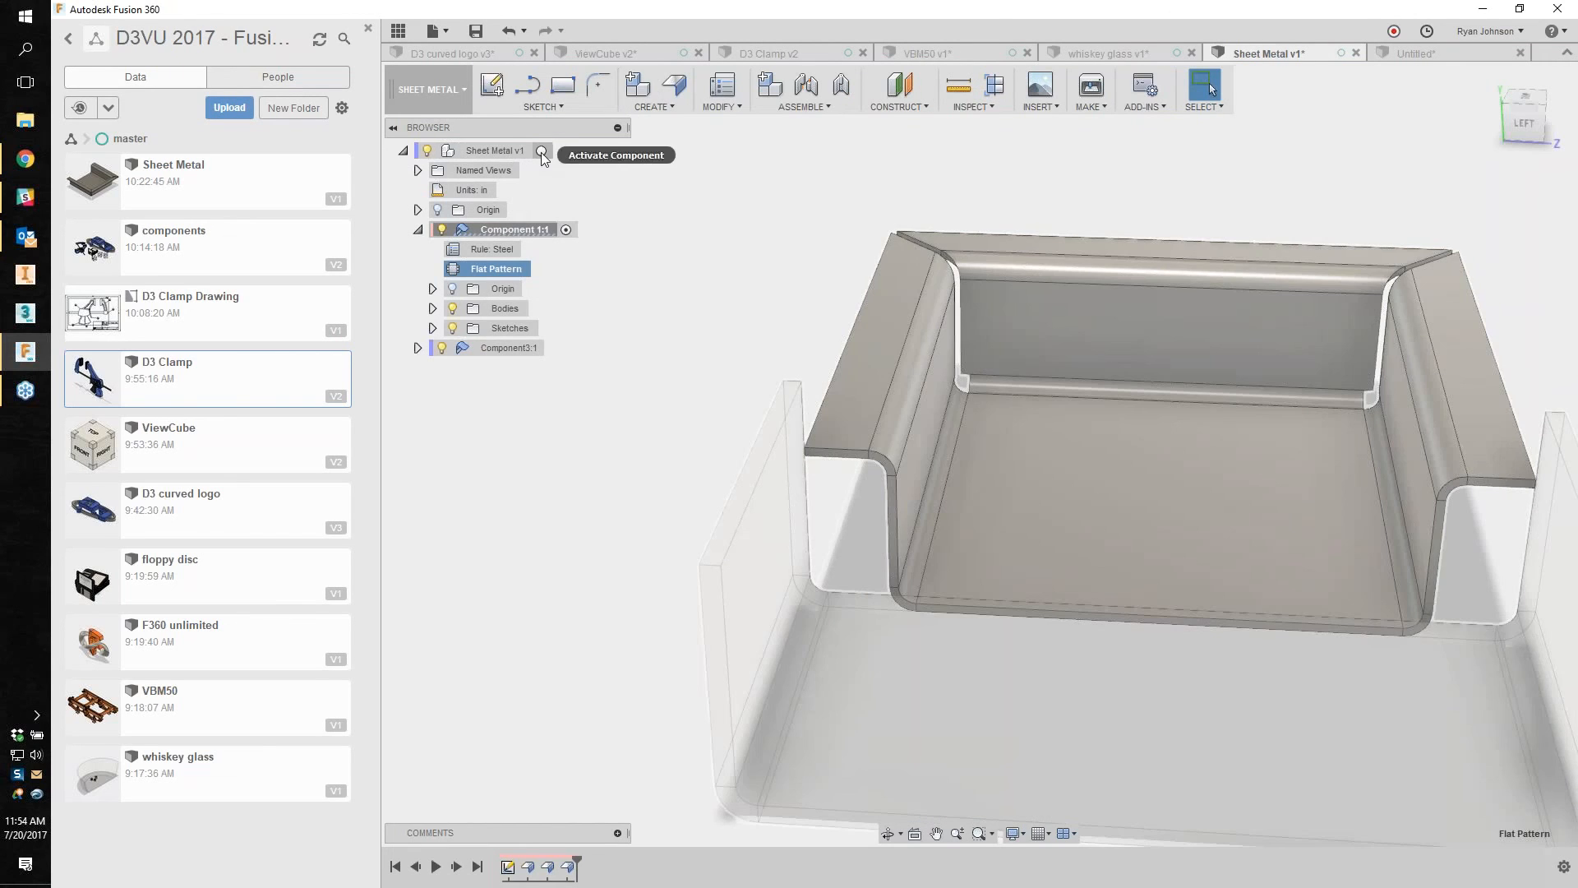
# Step: Reactivate the top-level Sheet Metal assembly and bring both folded components fully into view
pyautogui.click(548, 150)
pyautogui.click(569, 557)
pyautogui.keyDown('shift'); pyautogui.moveTo(879, 499); pyautogui.dragTo(699, 526, button='middle'); pyautogui.keyUp('shift')
pyautogui.scroll(-3, 954, 521)
pyautogui.moveTo(1286, 674); pyautogui.dragTo(1201, 608)
pyautogui.press('Escape')
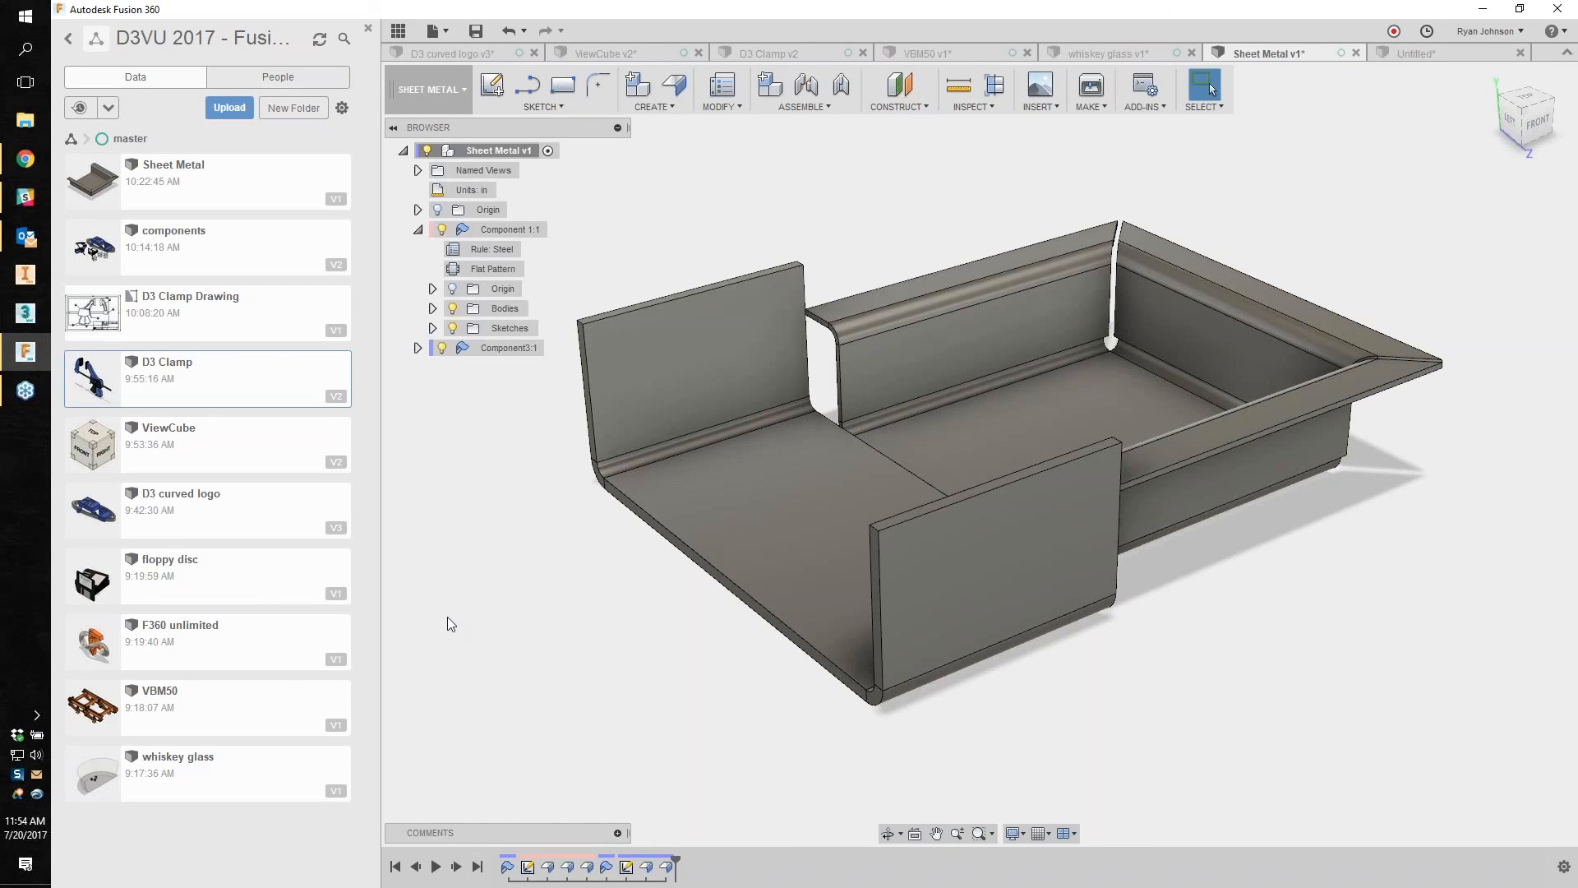
# Step: Switch to the Fusion 360 Updates Prezi in Chrome, present its overview full screen, and leave presentation mode
pyautogui.moveTo(24, 159)
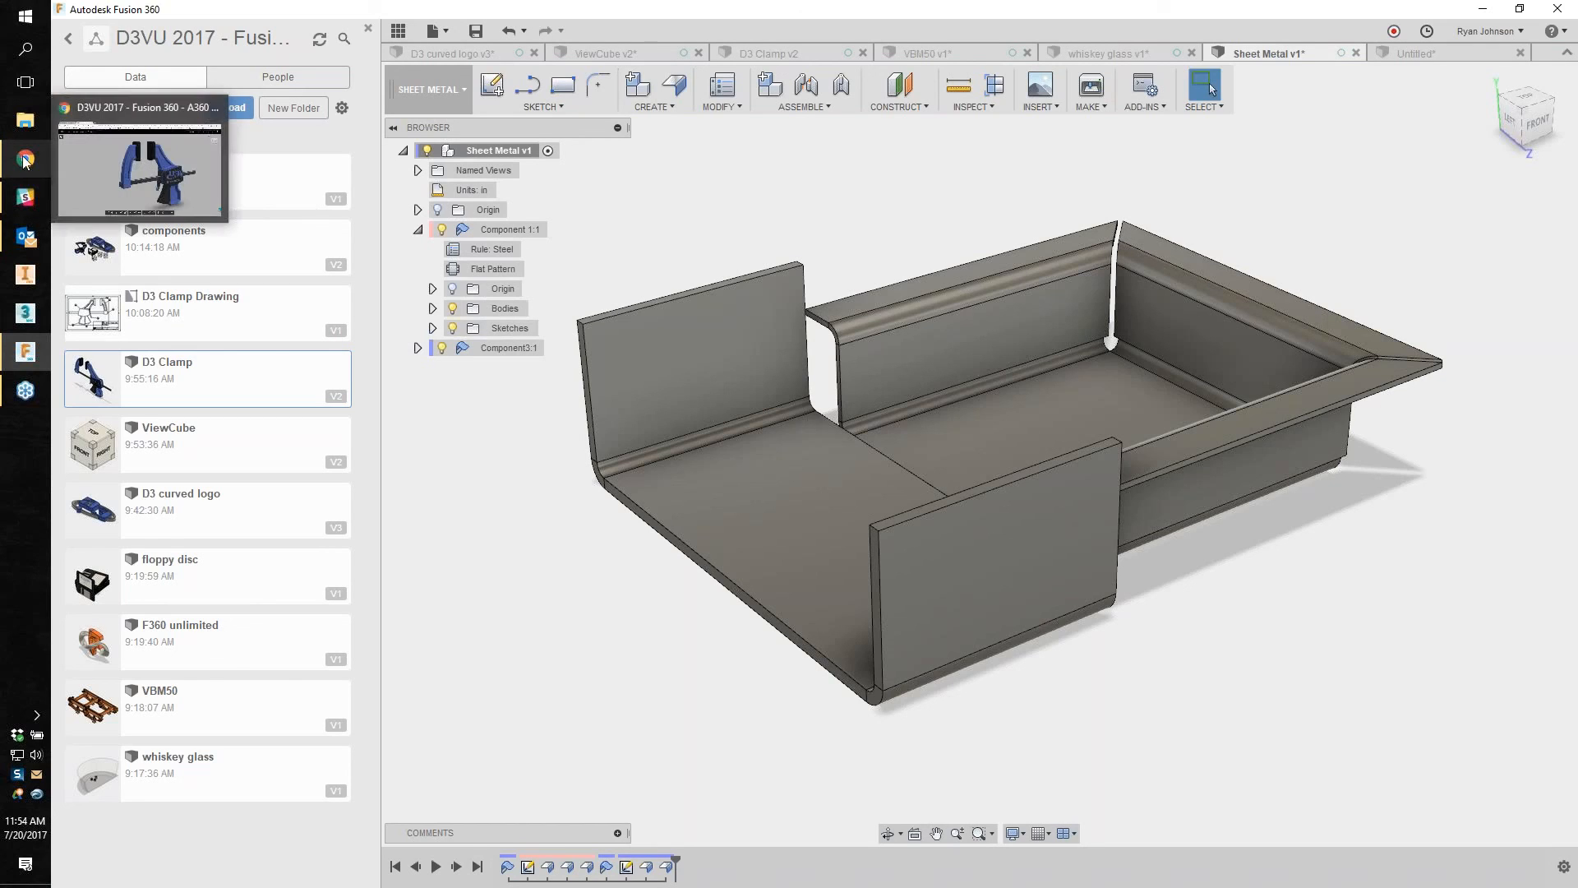
pyautogui.click(139, 168)
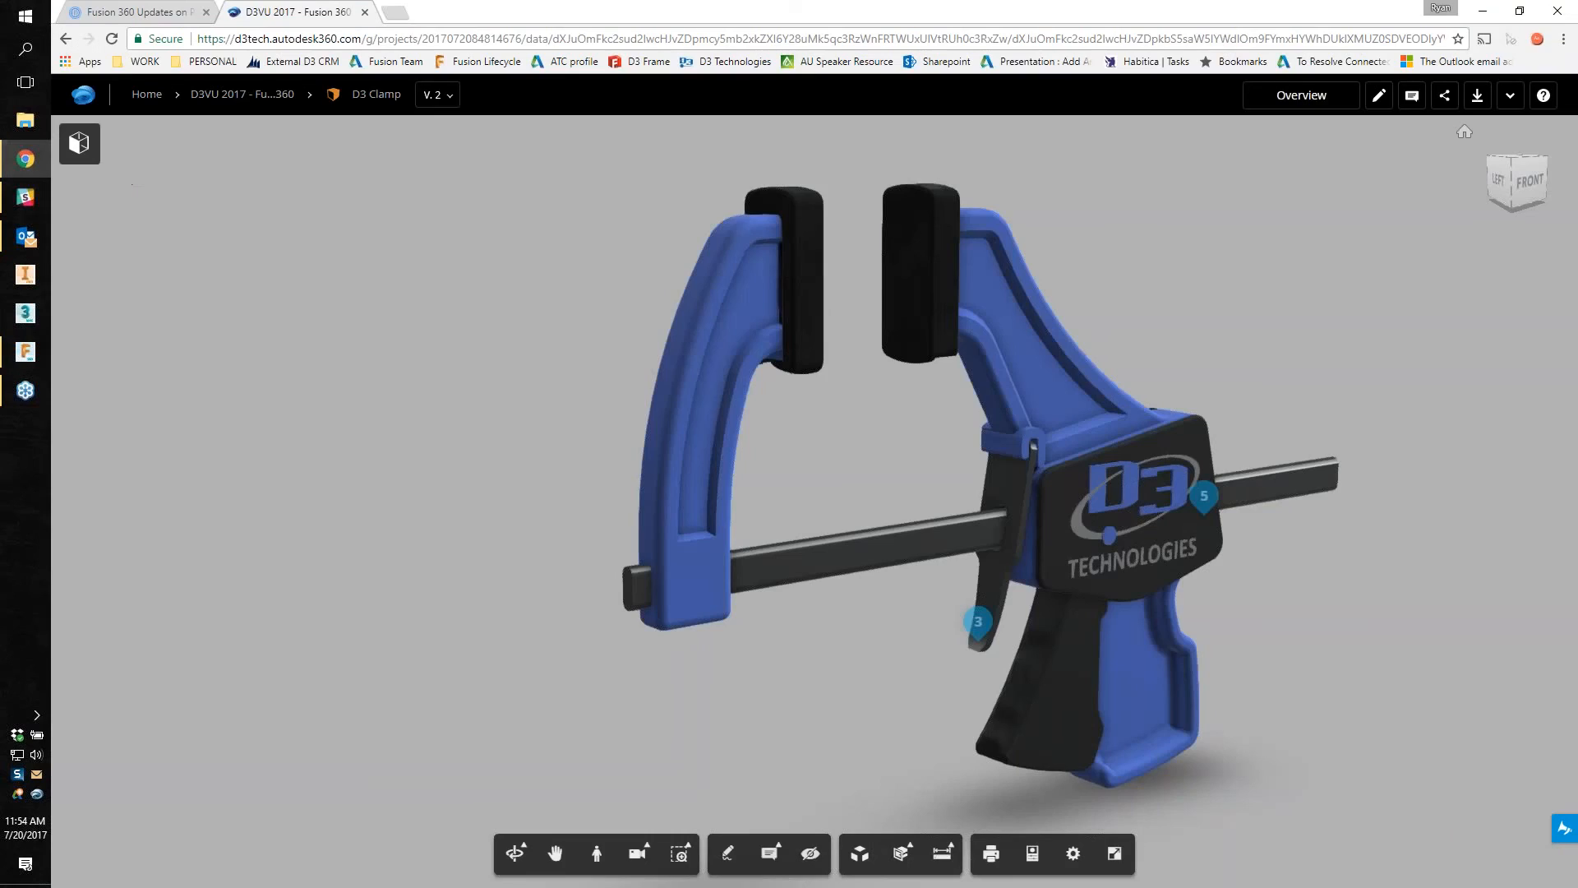
pyautogui.click(123, 15)
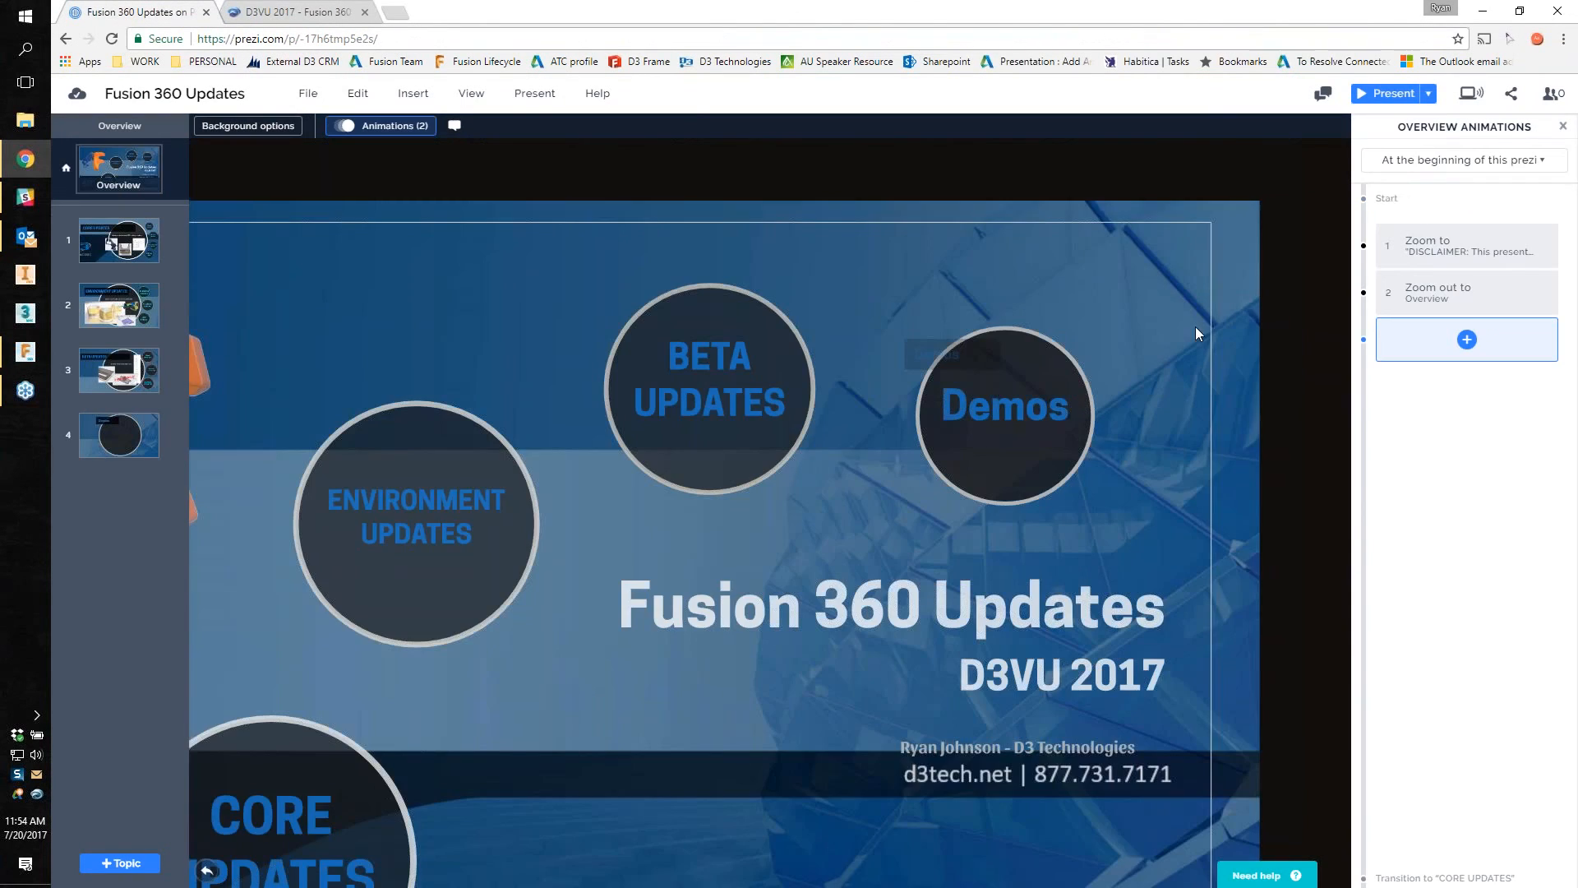
pyautogui.click(1385, 93)
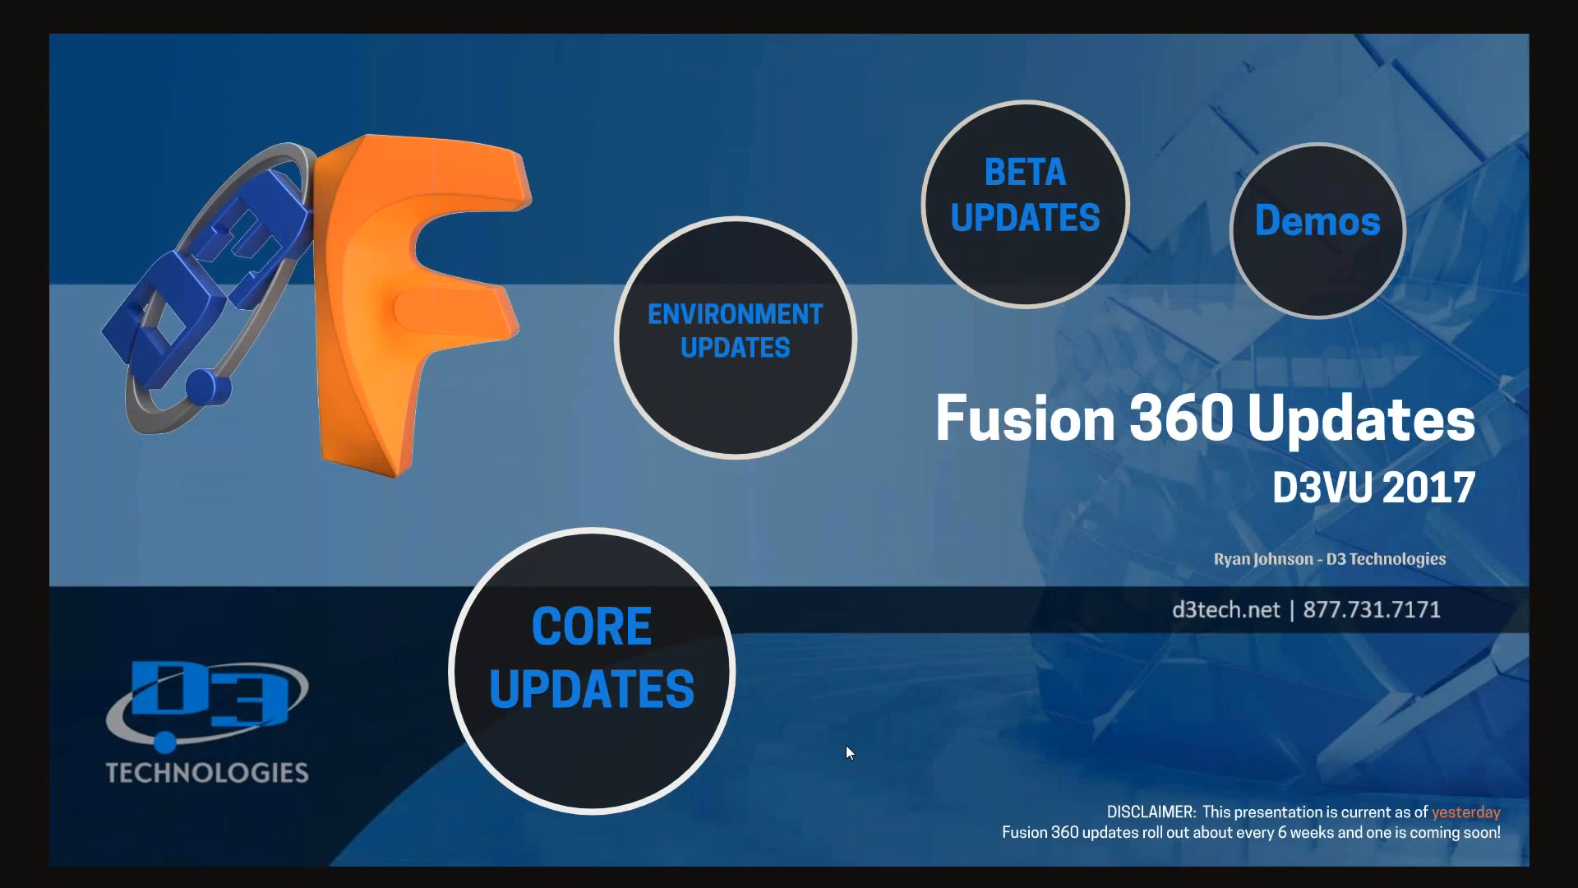
pyautogui.press('Escape')
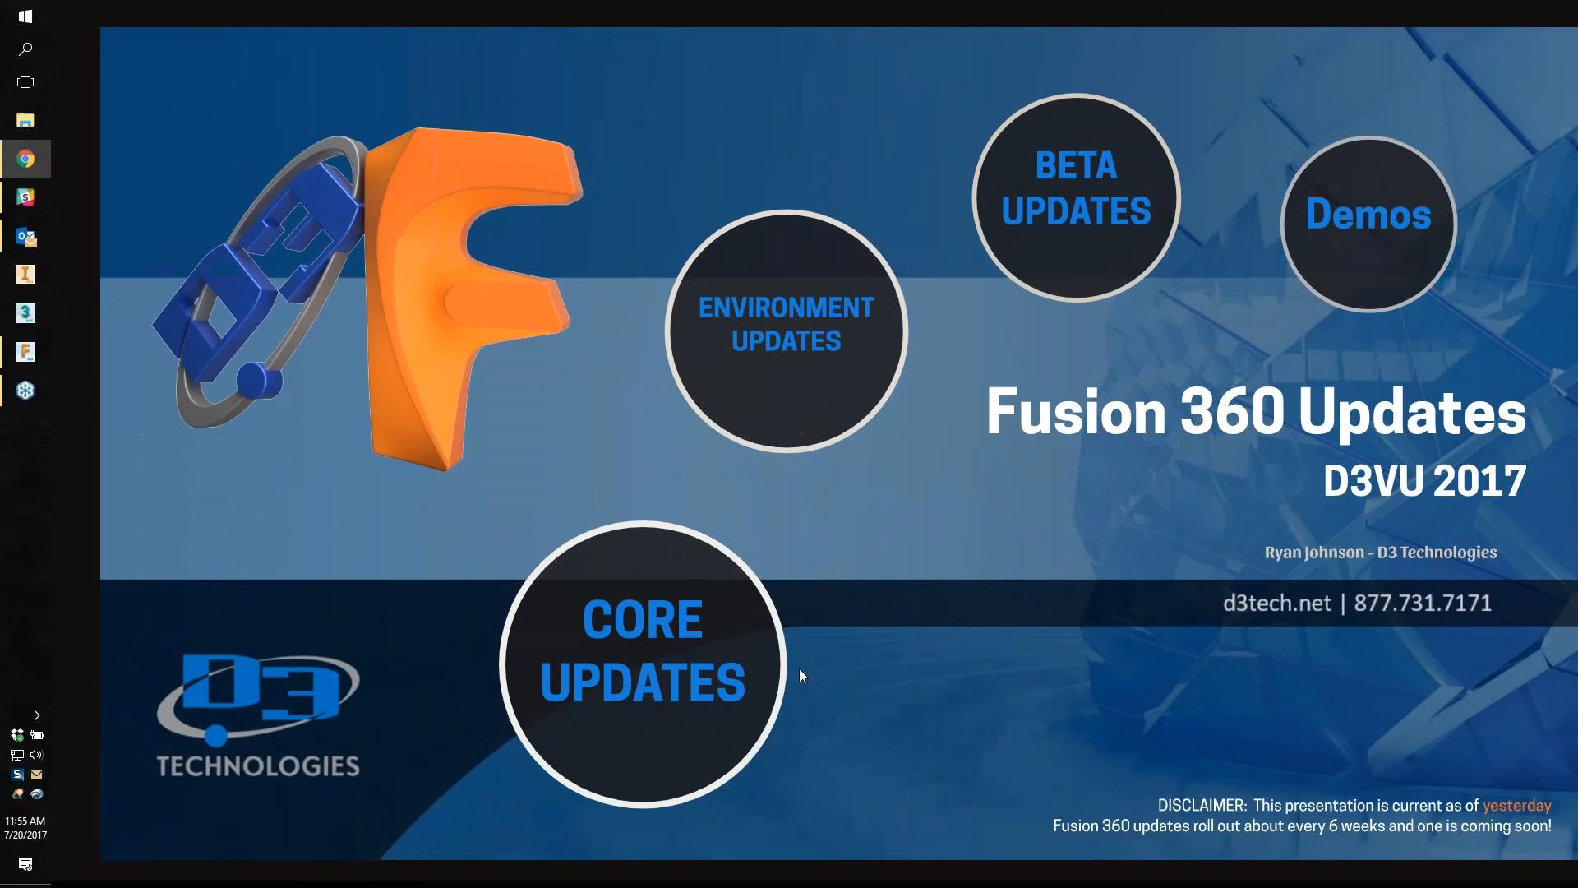
# Step: Open the D3 Technologies website in a new browser tab, browse its blog posts, and return to the Fusion 360 Updates presentation
pyautogui.hotkey('ctrl', 't')
pyautogui.click(710, 65)
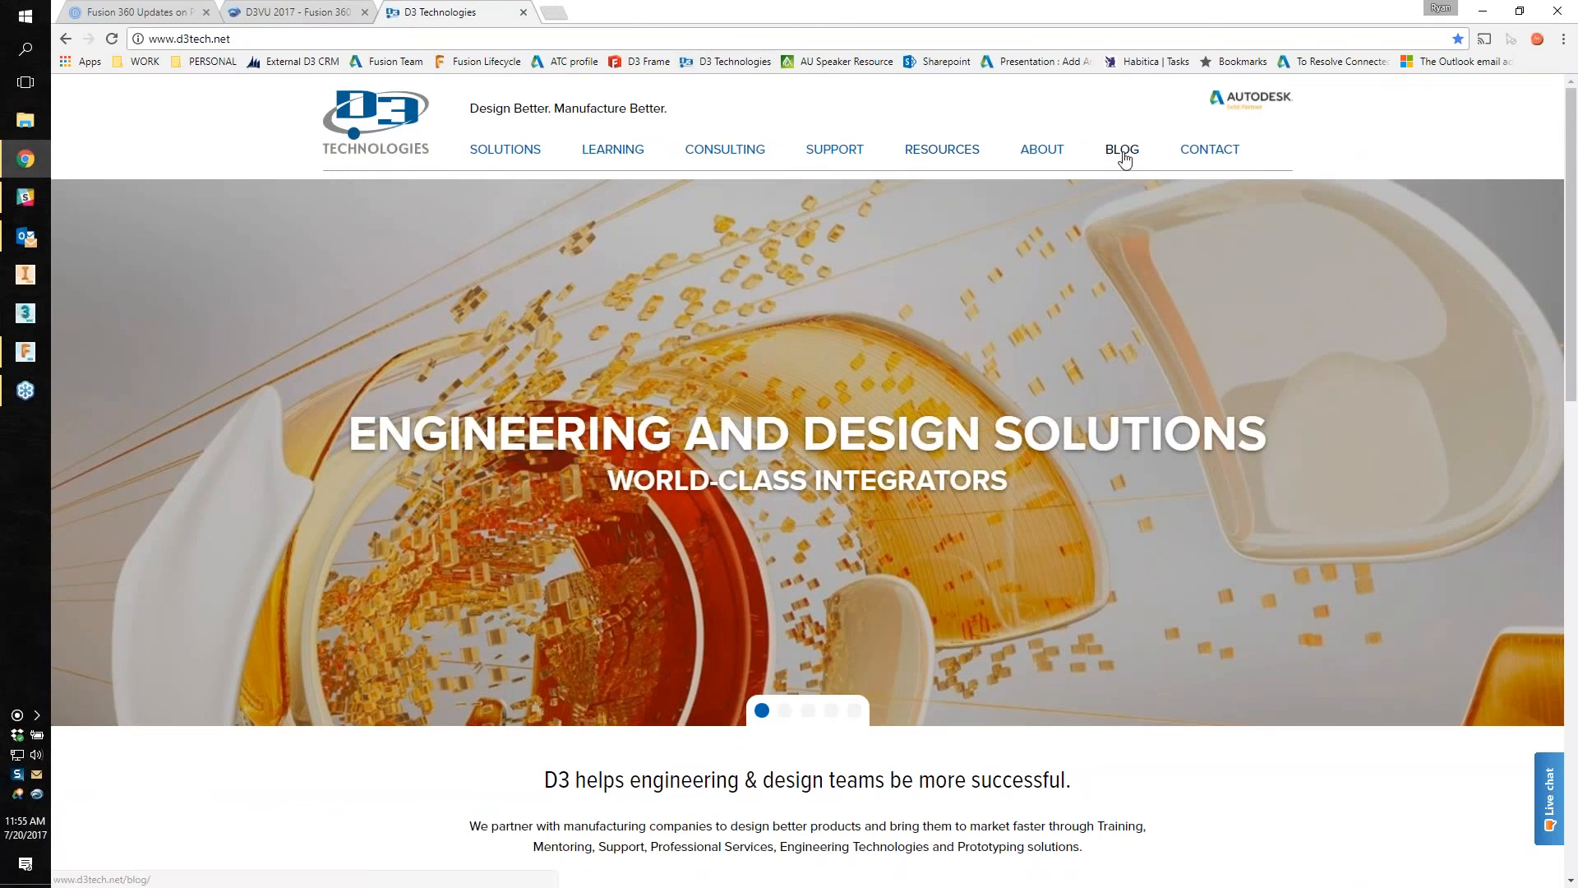
pyautogui.click(1124, 156)
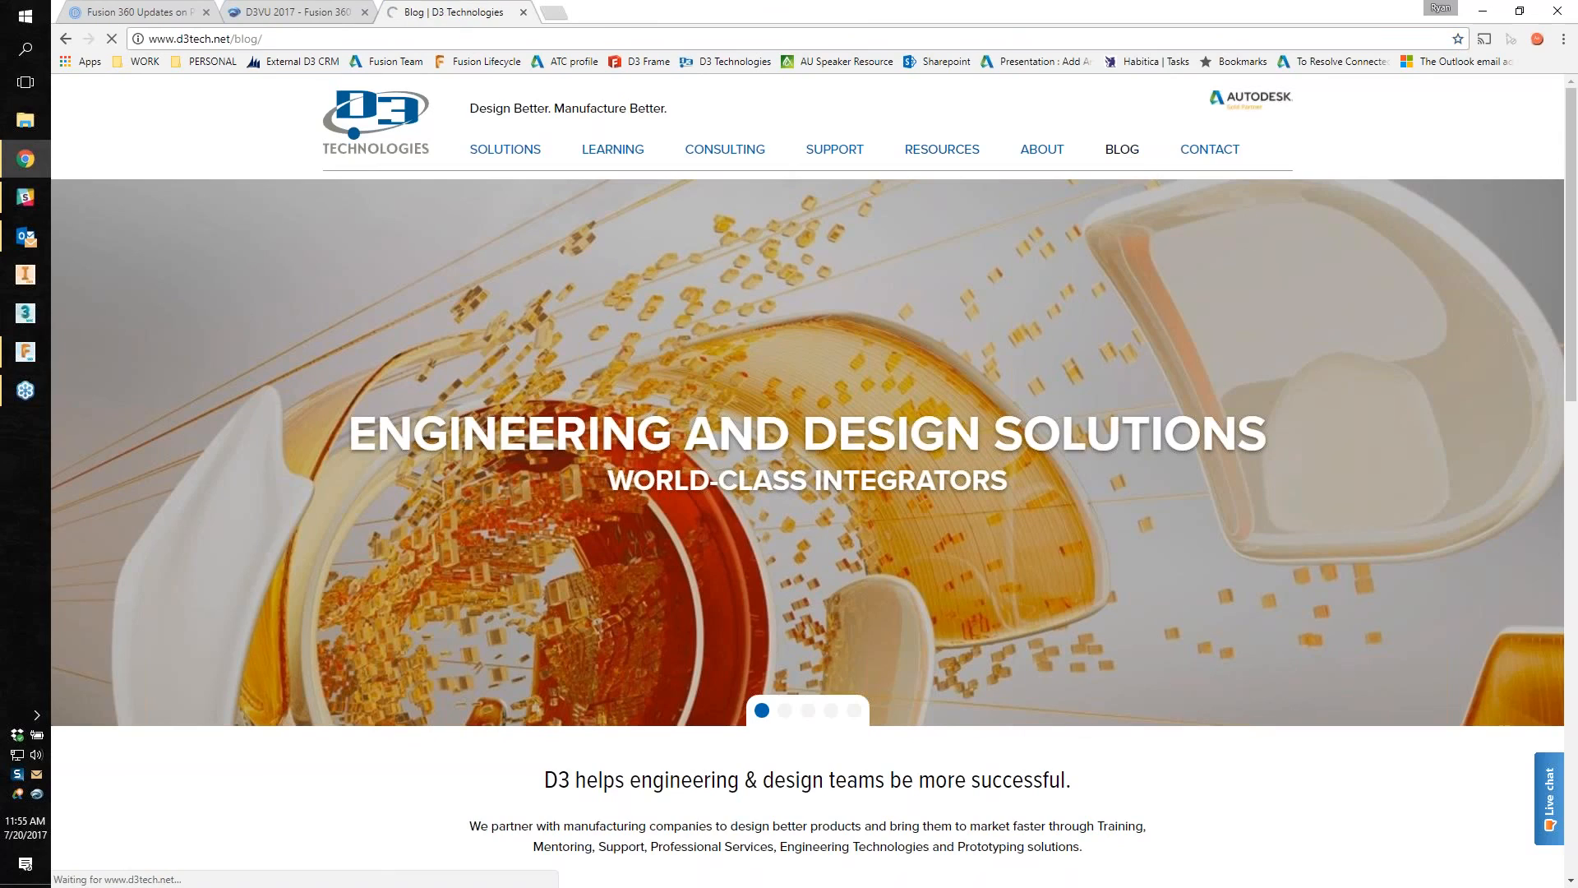
pyautogui.scroll(-20, 639, 481)
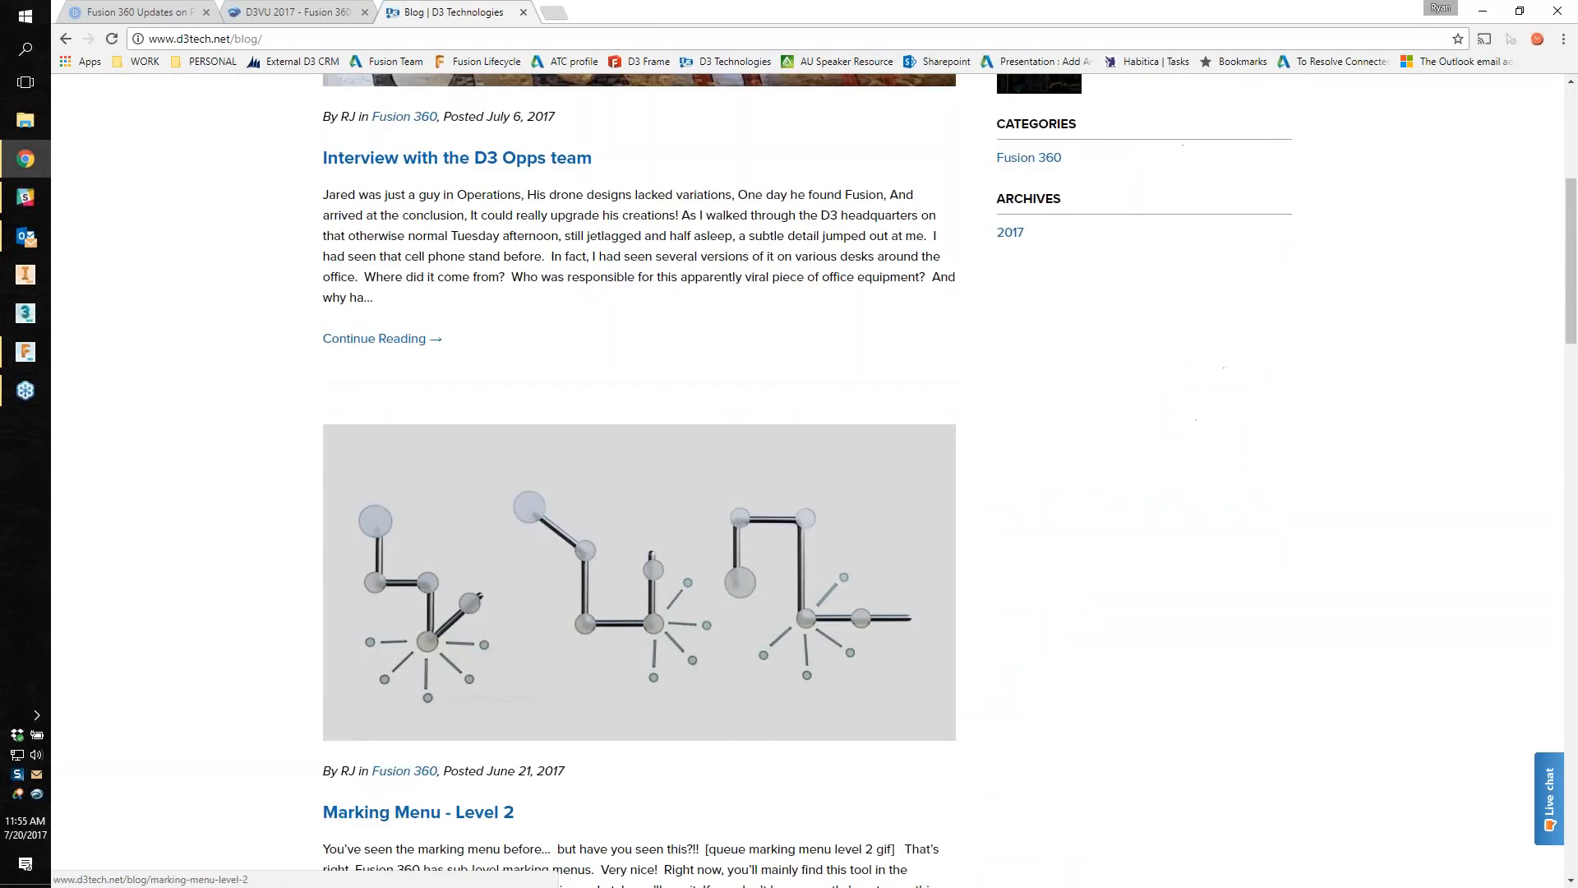
pyautogui.scroll(10, 640, 481)
pyautogui.scroll(15, 735, 519)
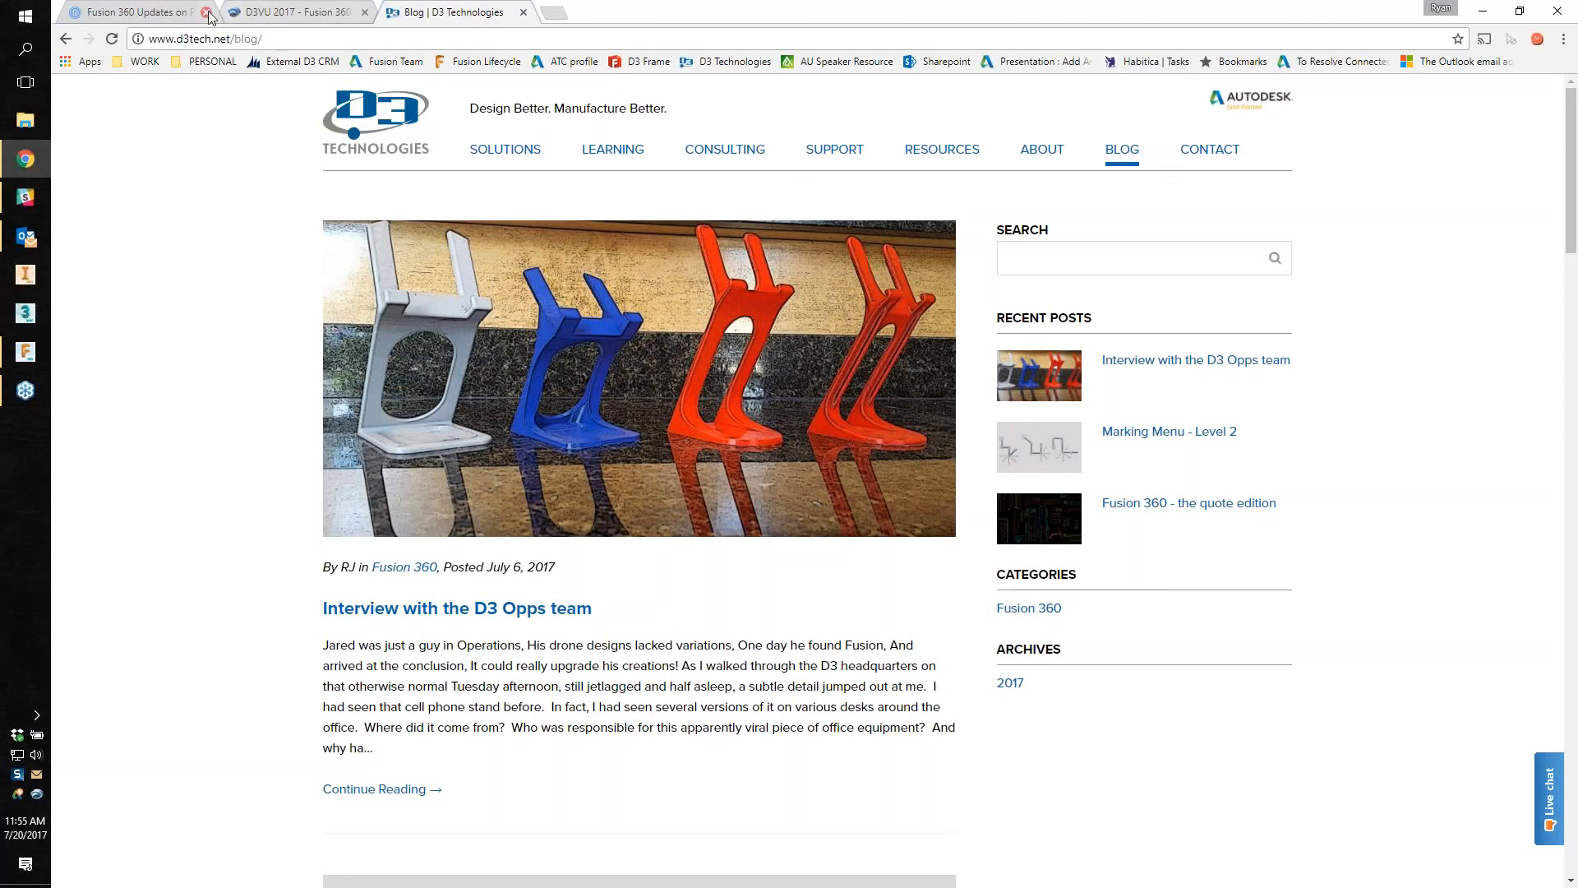
pyautogui.click(136, 12)
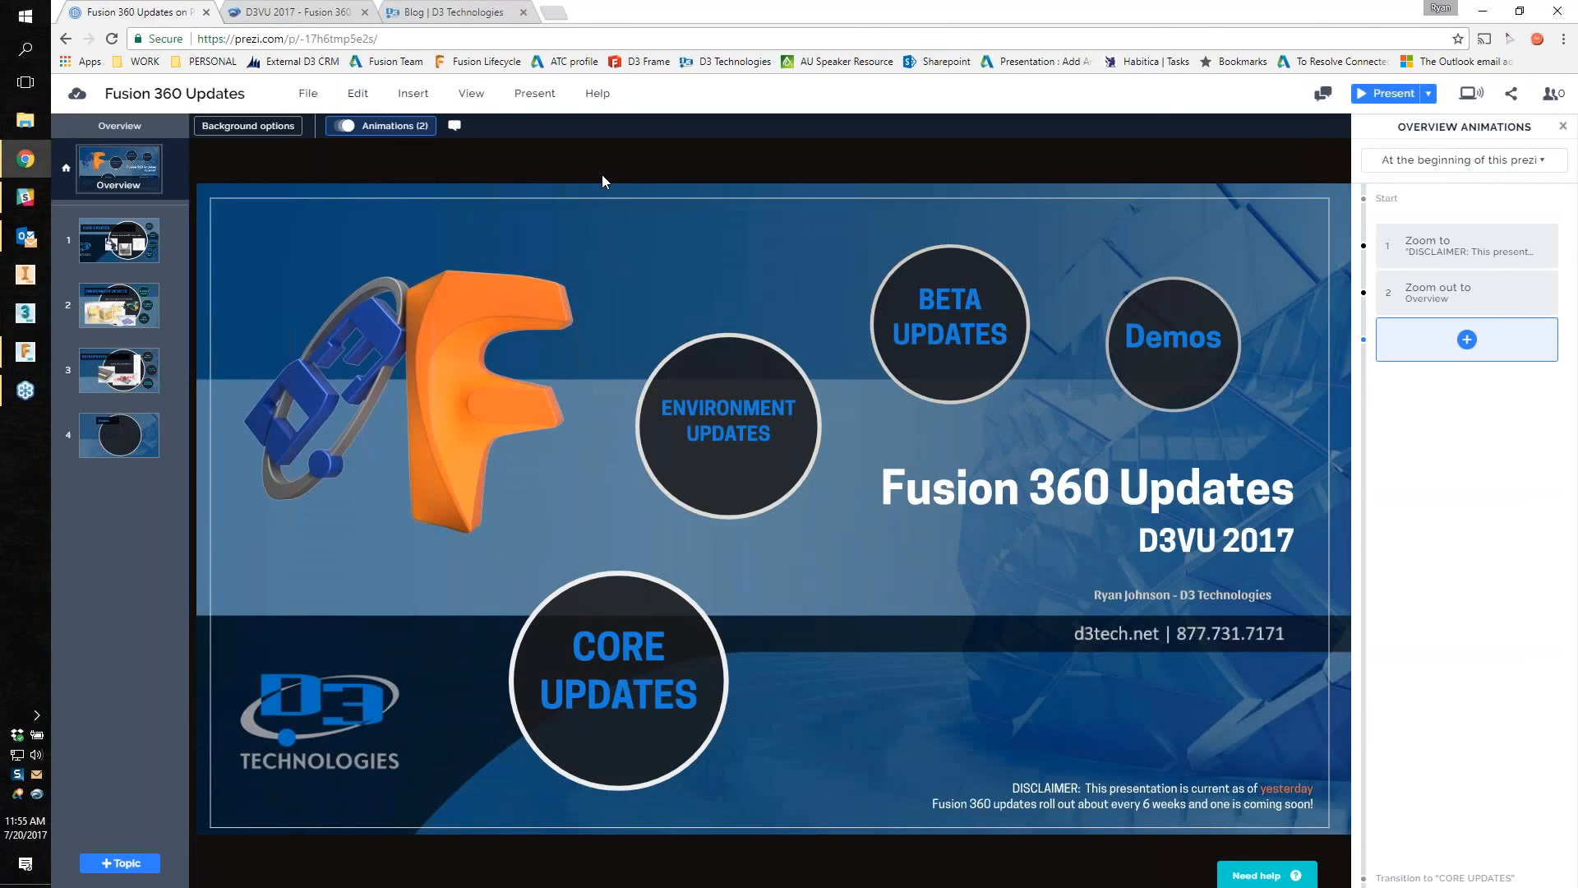